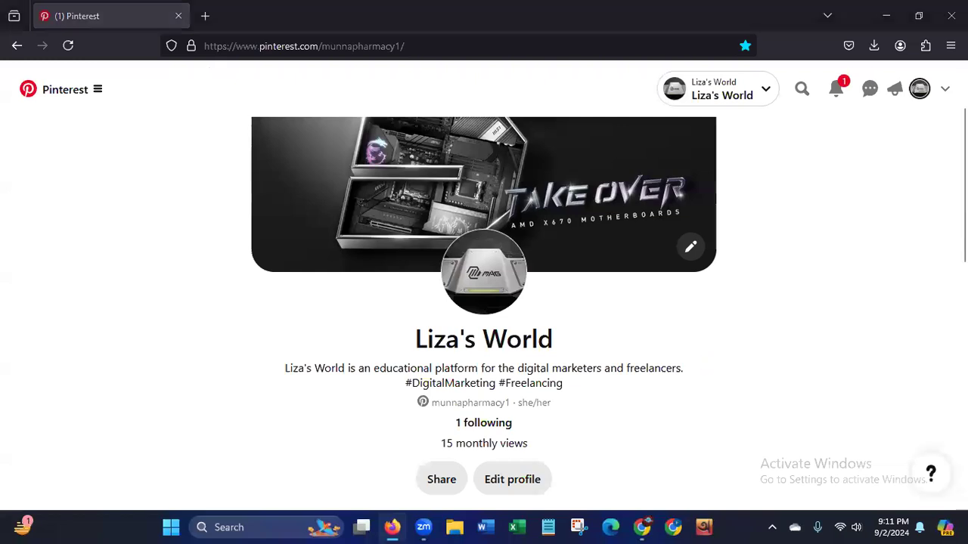
scroll(484, 288, "up", 2)
scroll(484, 287, "down", 4)
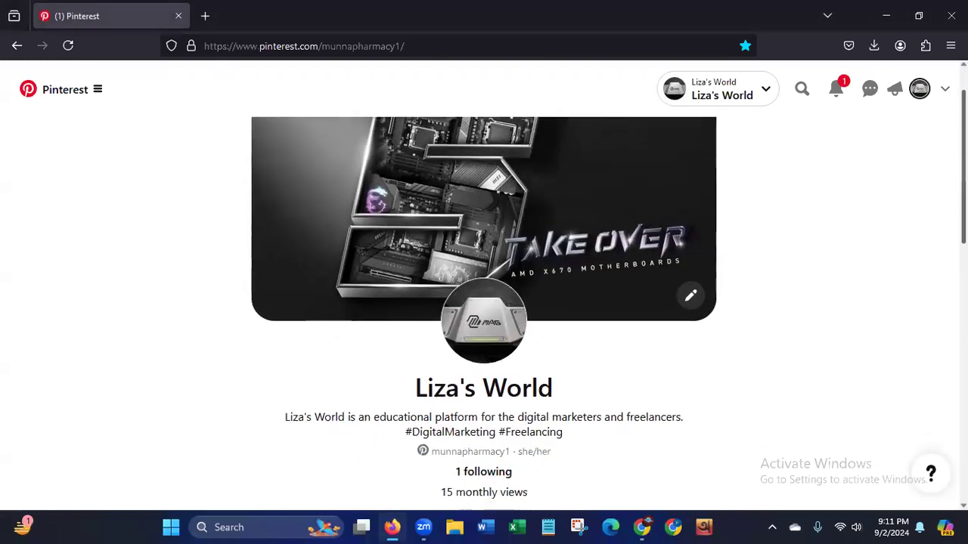
scroll(484, 314, "up", 3)
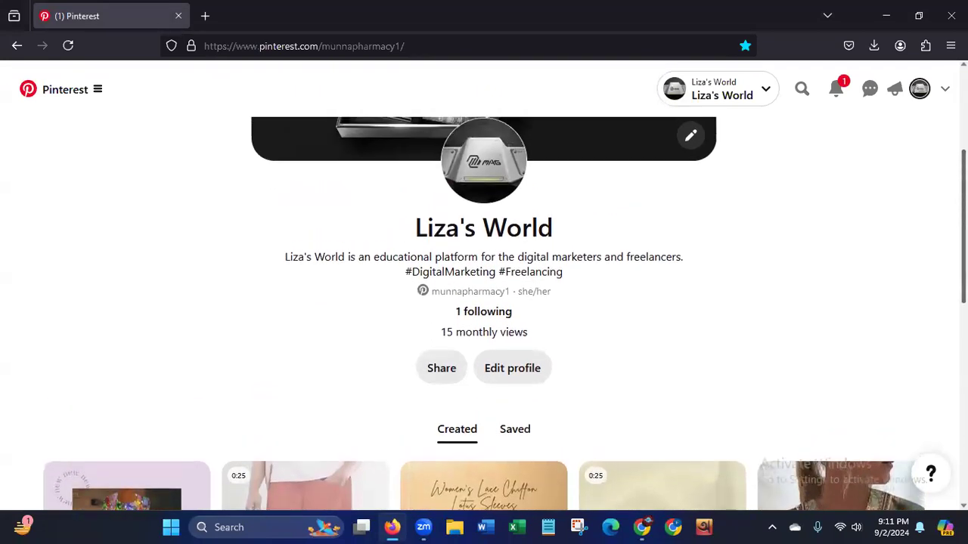
scroll(892, 235, "up", 2)
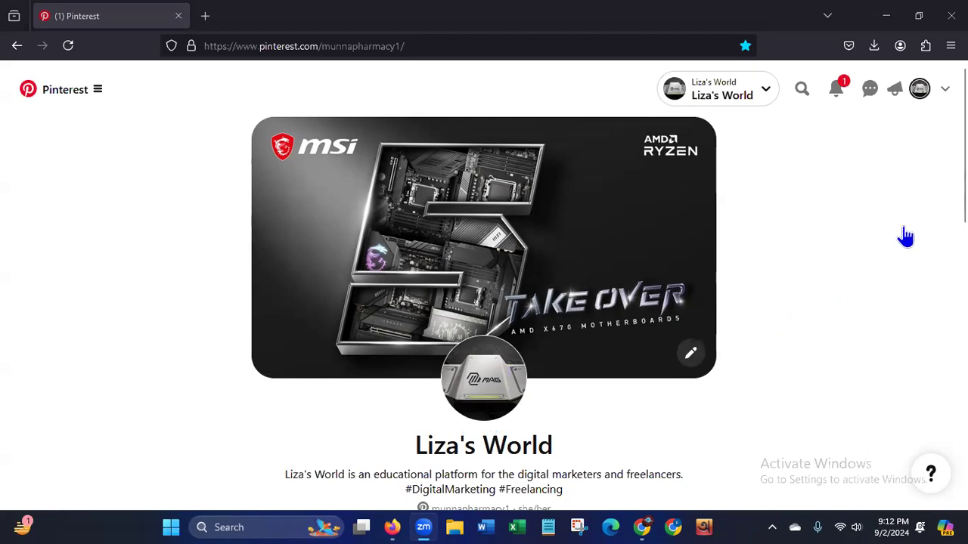
scroll(483, 302, "down", 2)
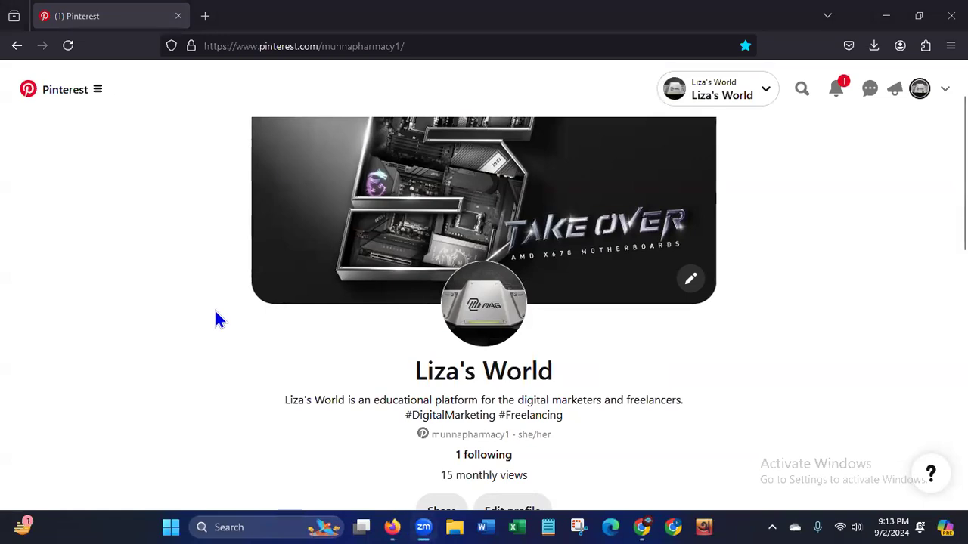
scroll(484, 303, "up", 1)
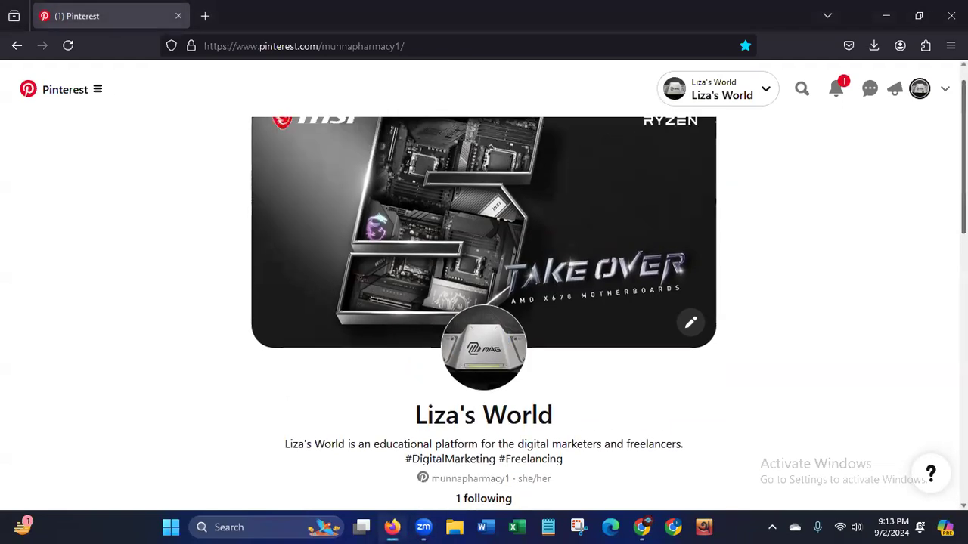
Examine the created Pins on the Liza's World profile, including both rows of product Pins and their stats.
scroll(484, 302, "down", 4)
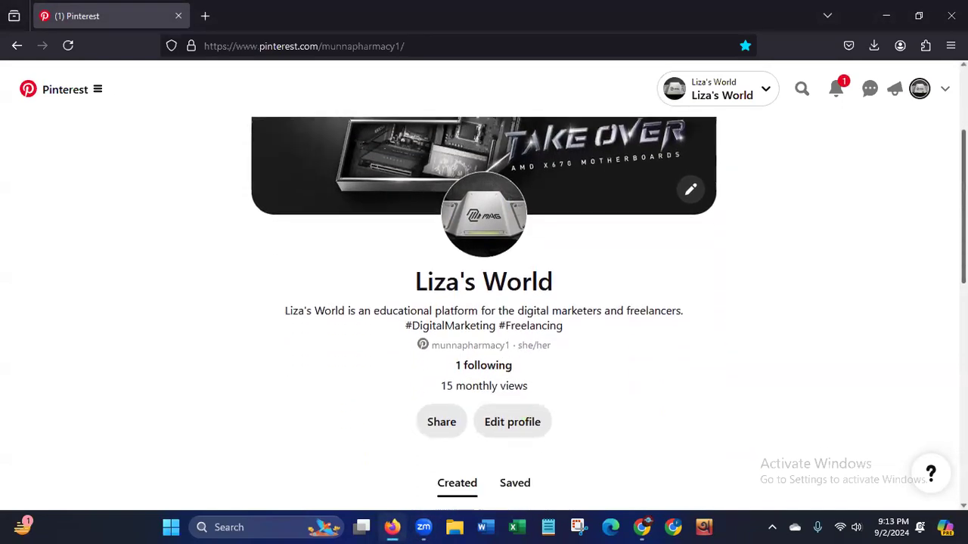
scroll(484, 302, "down", 1)
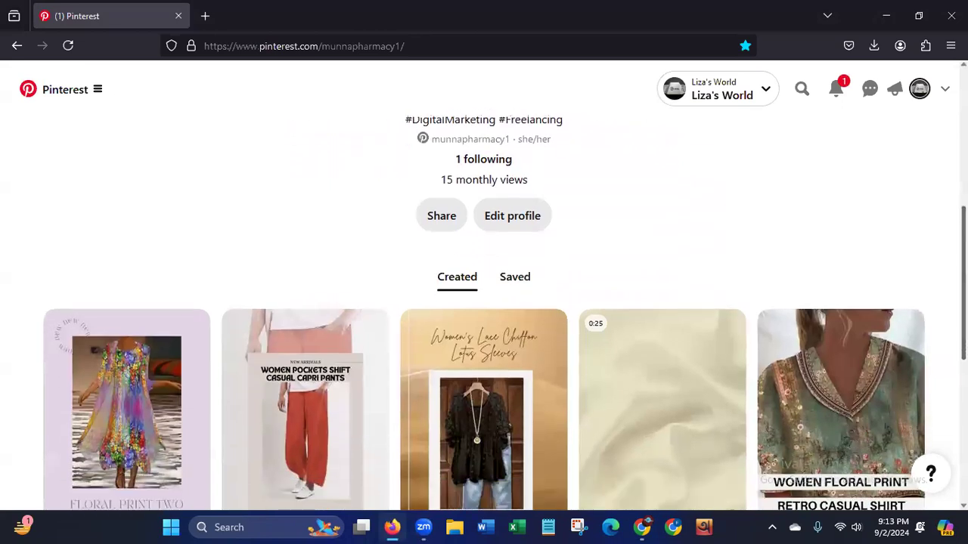
scroll(556, 314, "down", 2)
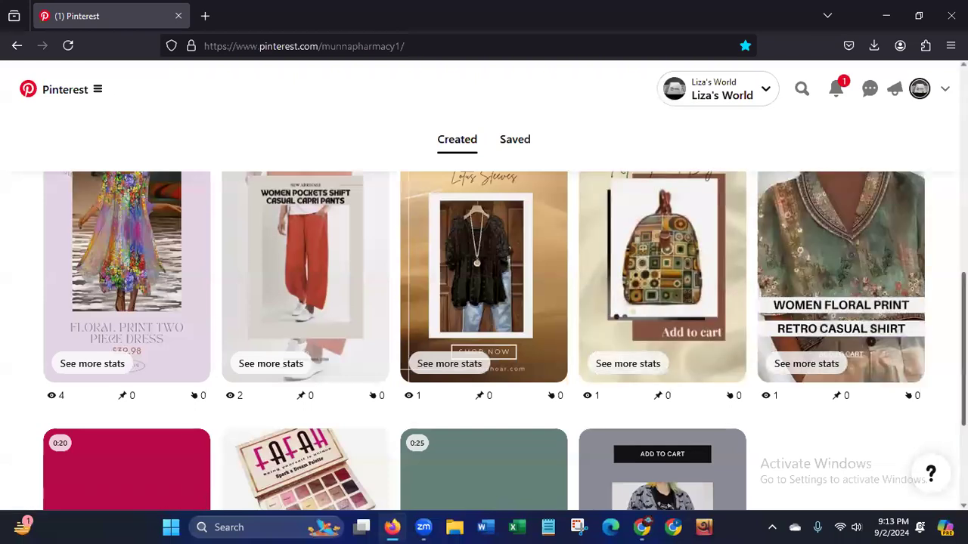
scroll(877, 382, "up", 1)
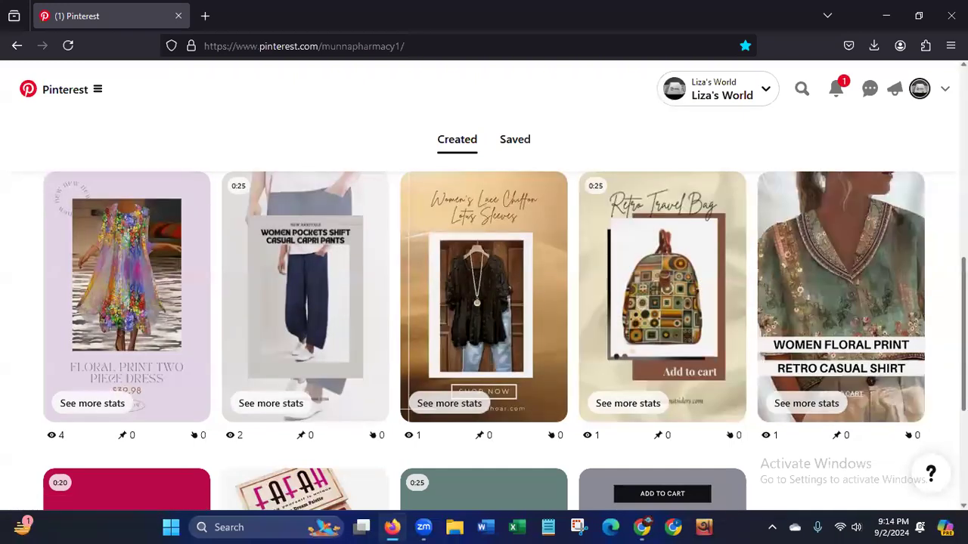
scroll(484, 341, "down", 3)
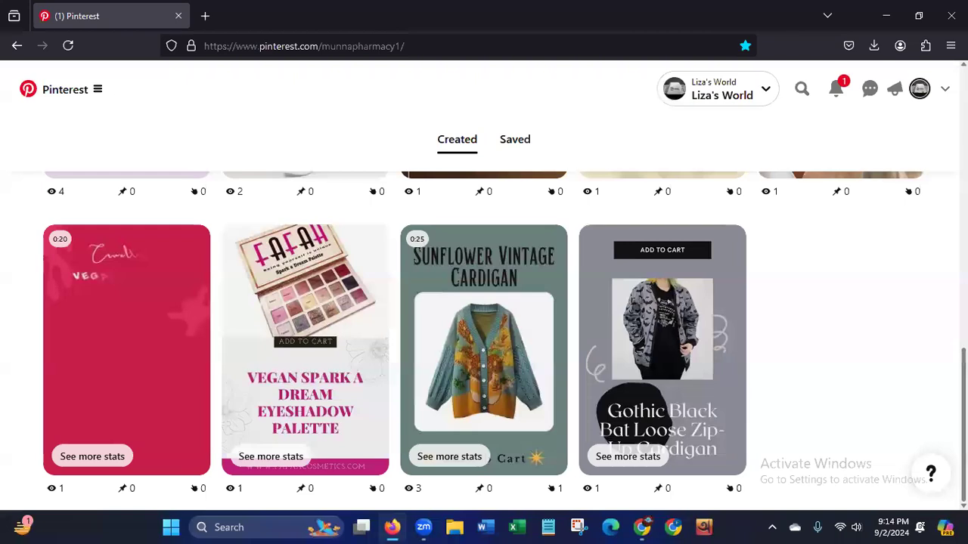
scroll(483, 340, "up", 5)
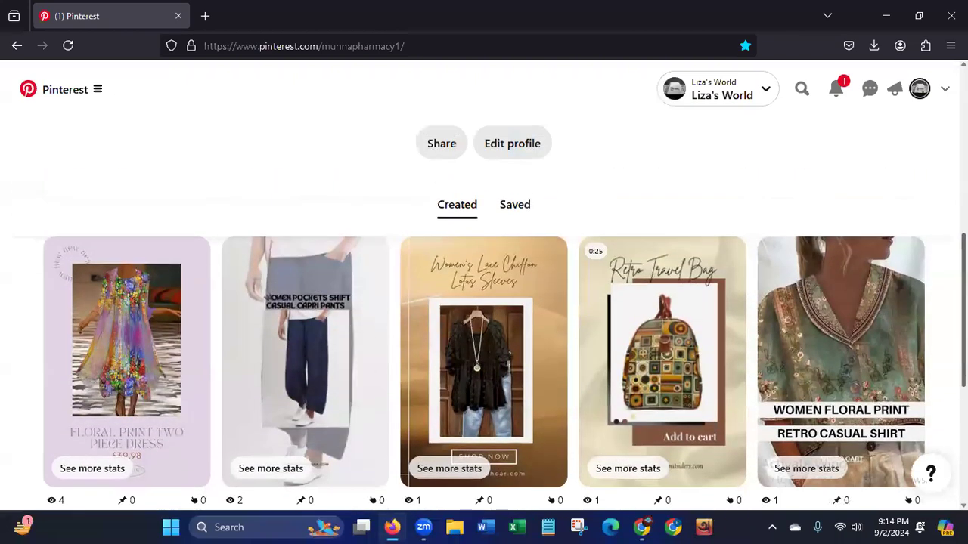
scroll(484, 340, "down", 2)
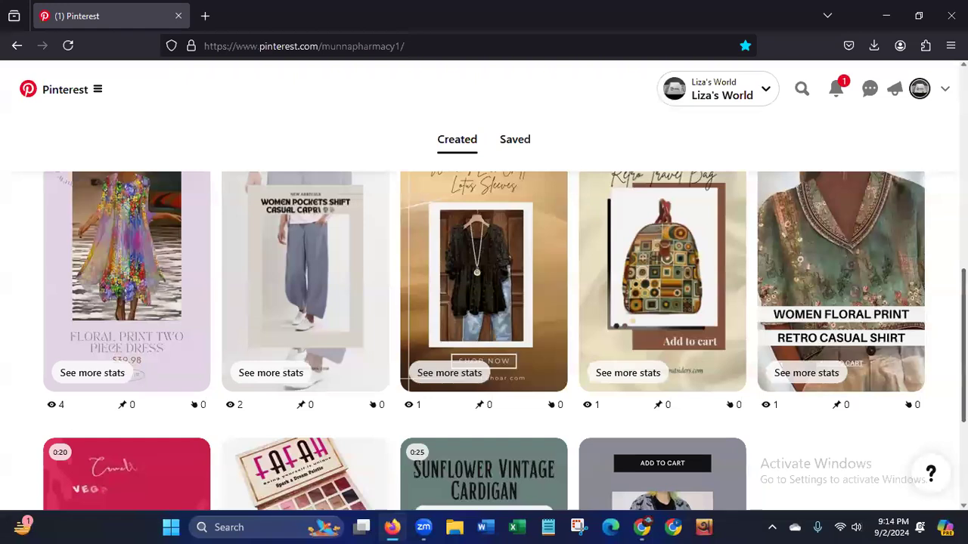
scroll(484, 340, "up", 1)
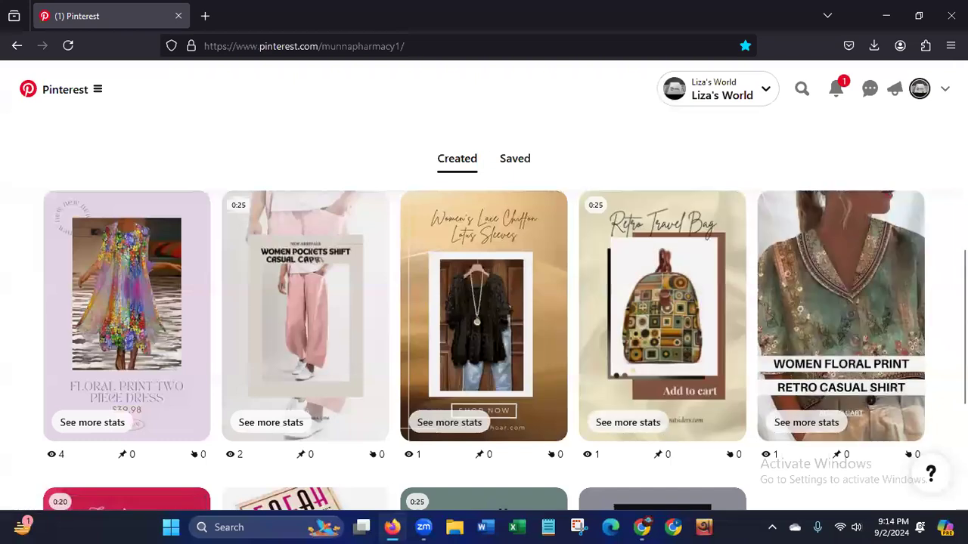
scroll(294, 350, "down", 3)
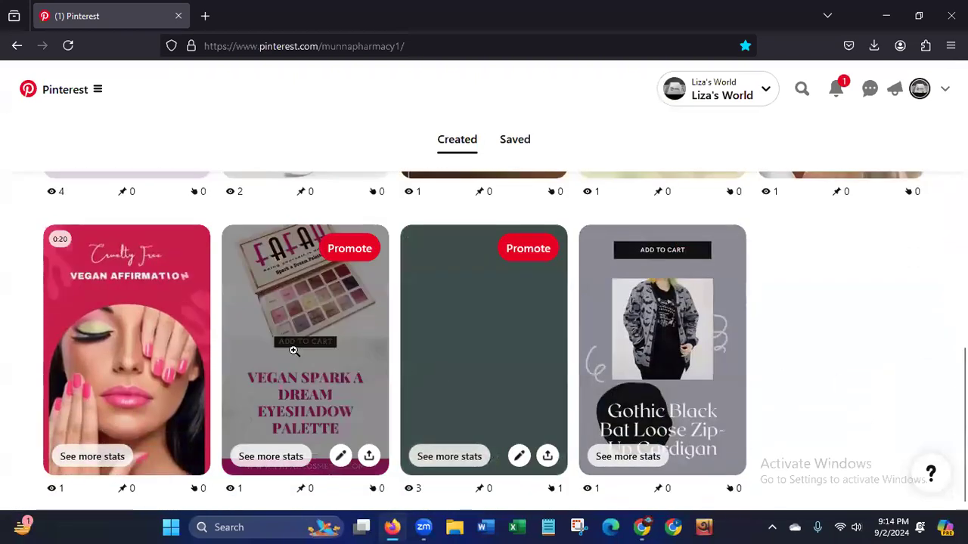
Open the Vegan Spark a Dream Eyeshadow Palette Pin, expand its full description and highlight the description text above the hashtags.
left_click(293, 351)
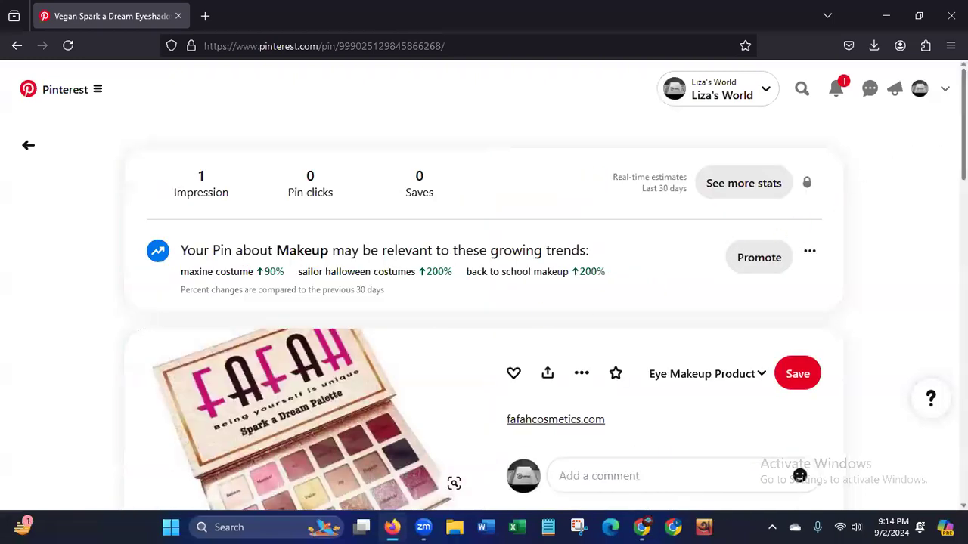
scroll(789, 206, "down", 3)
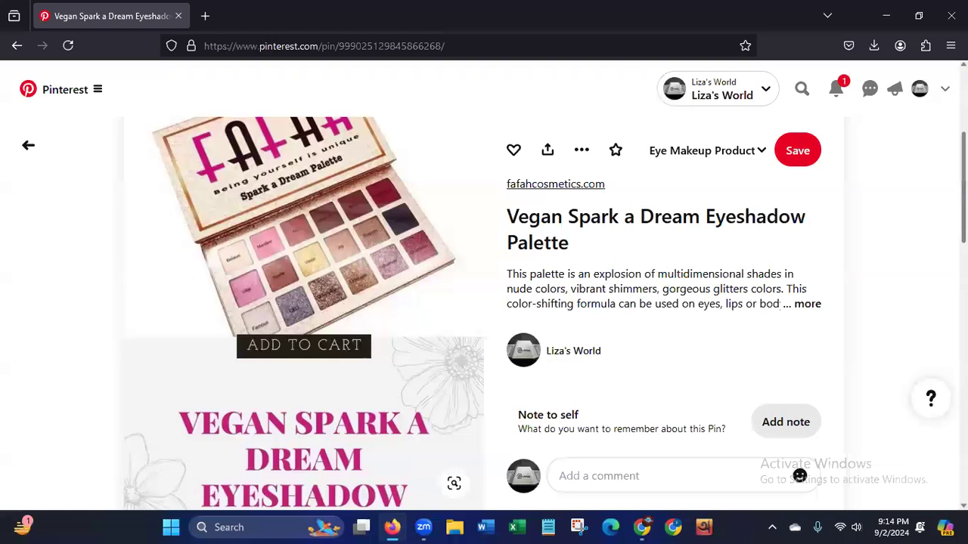
scroll(484, 302, "up", 1)
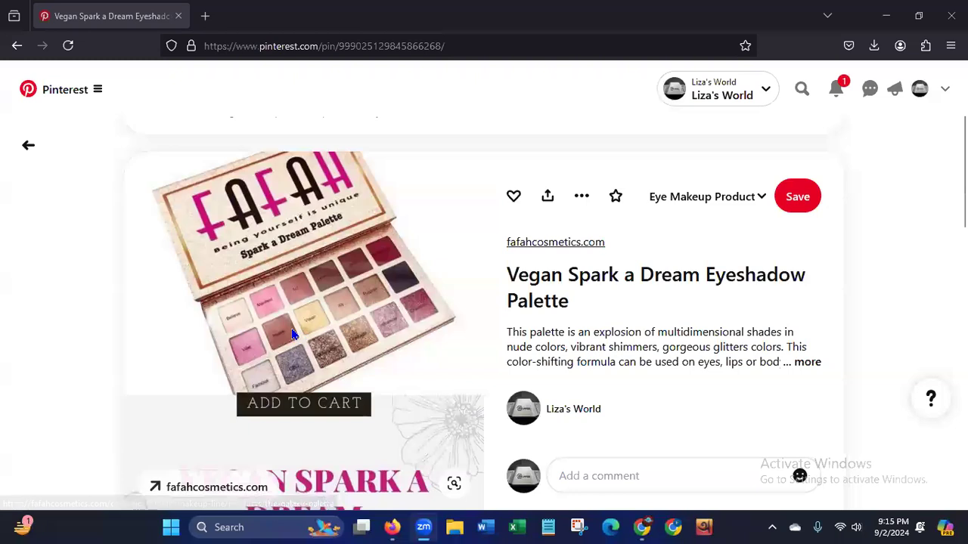
left_click(806, 363)
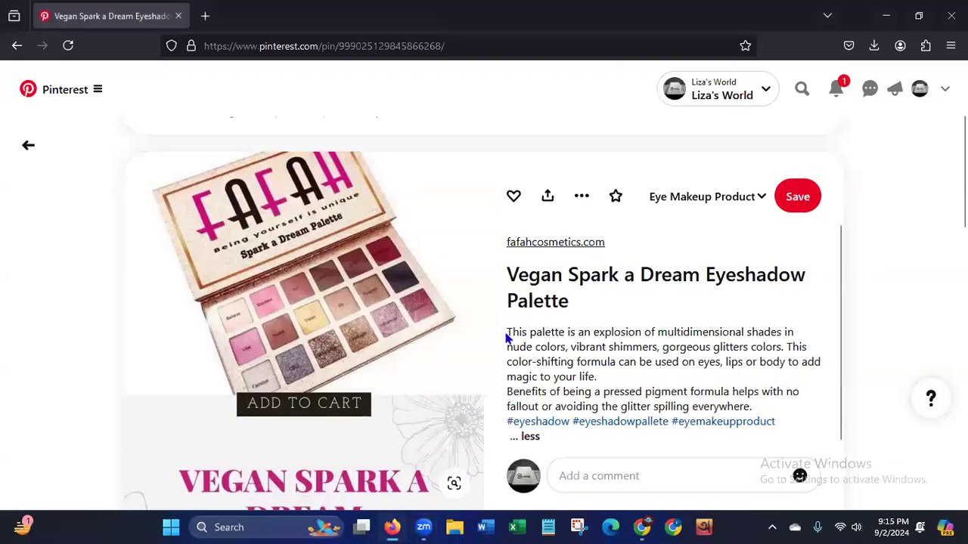
left_click_drag(508, 331, 761, 409)
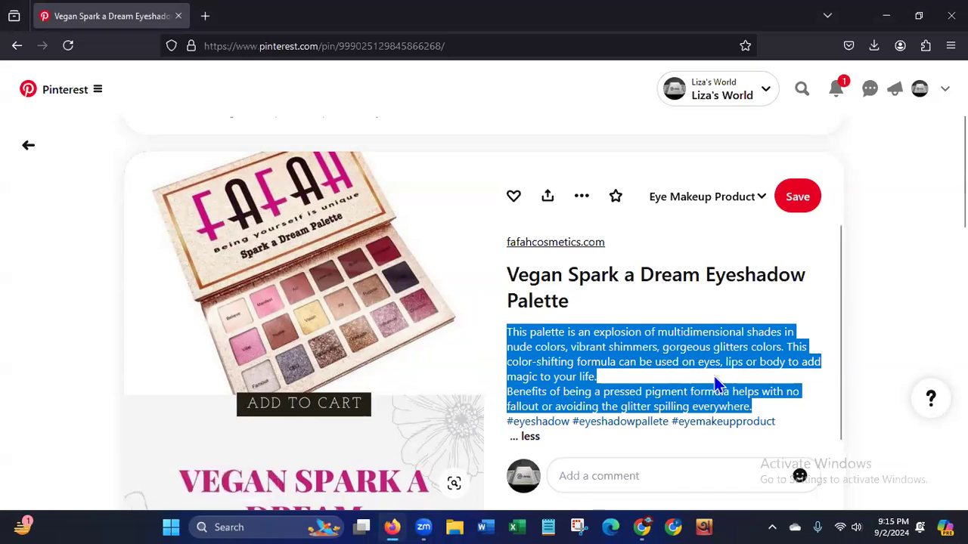
Open the product page linked from the Pin's title and view the palette's product details.
left_click(542, 279)
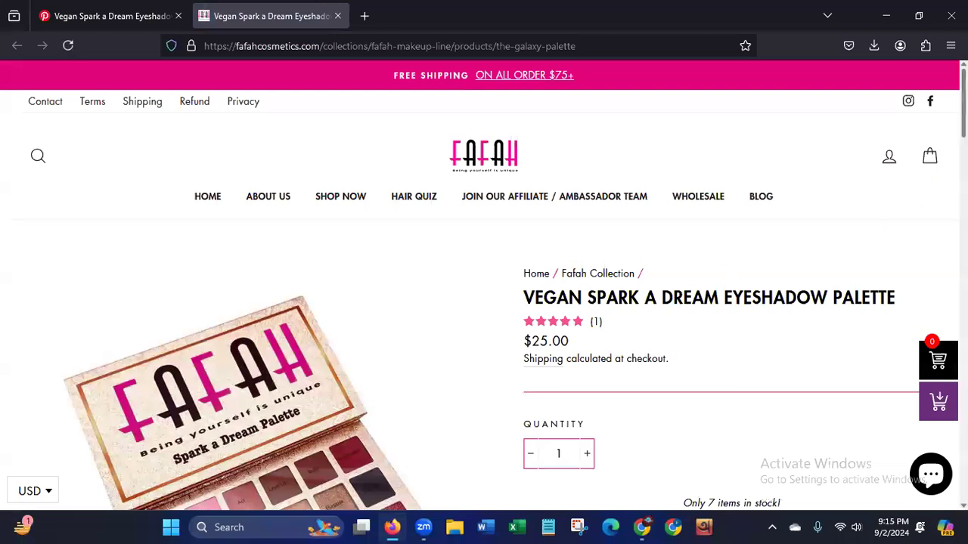
scroll(878, 155, "down", 3)
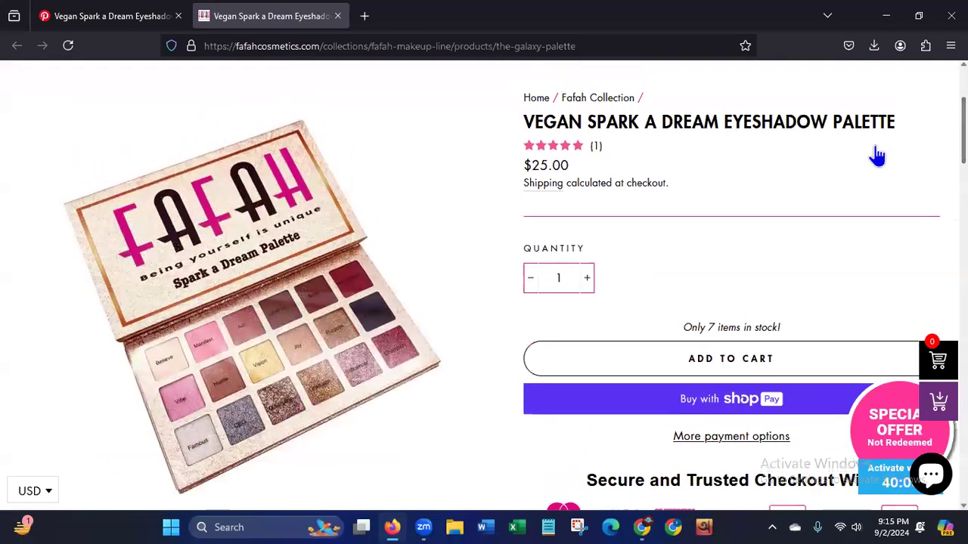
Return to the Pin, review its full image and erase the red annotation line above it.
left_click(109, 16)
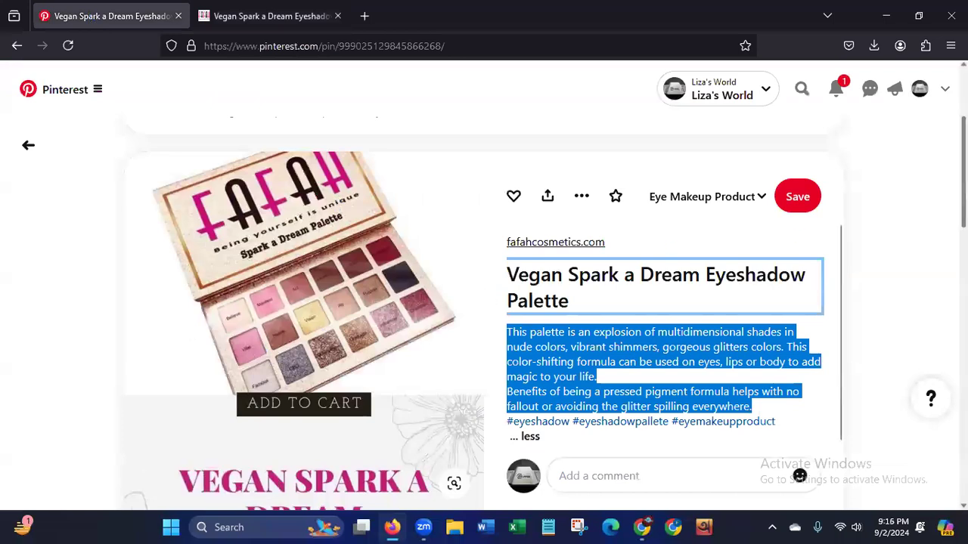
scroll(546, 313, "down", 1)
scroll(545, 313, "down", 3)
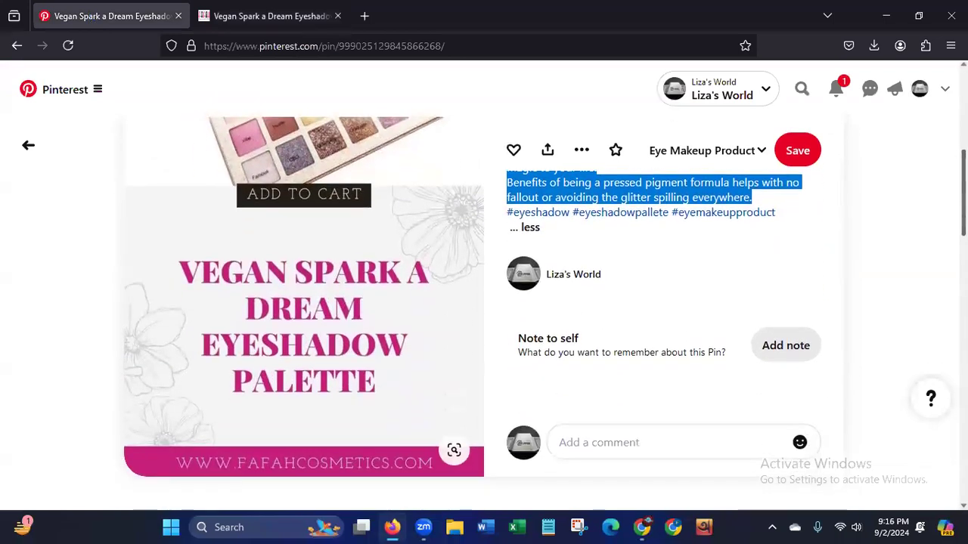
scroll(546, 313, "up", 3)
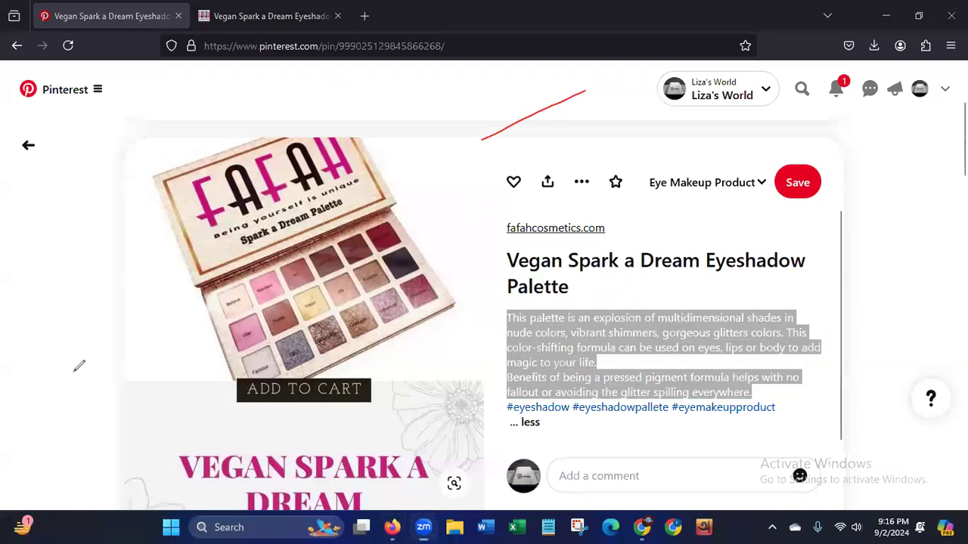
left_click(526, 119)
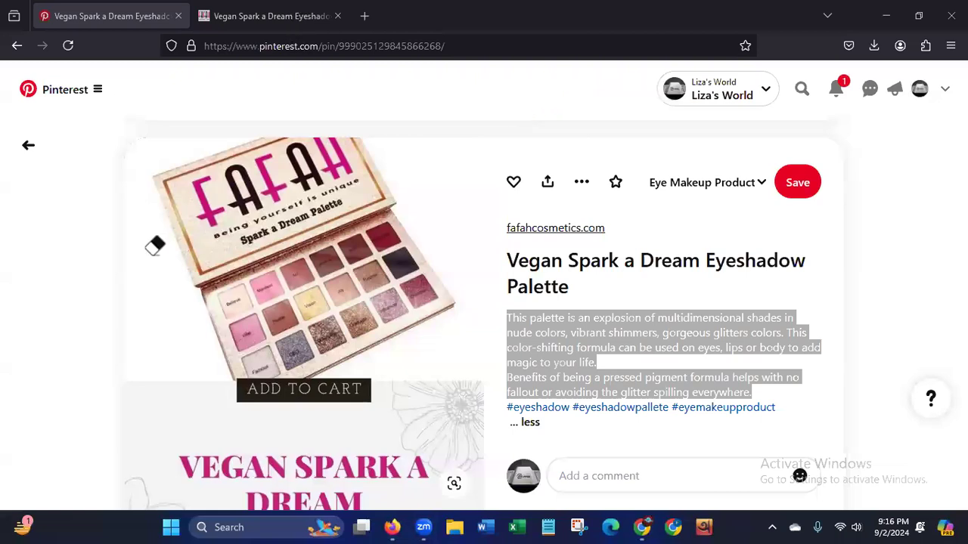
Switch back to the fafahcosmetics.com product page and highlight the palette's product name and price.
left_click(253, 23)
scroll(484, 287, "up", 3)
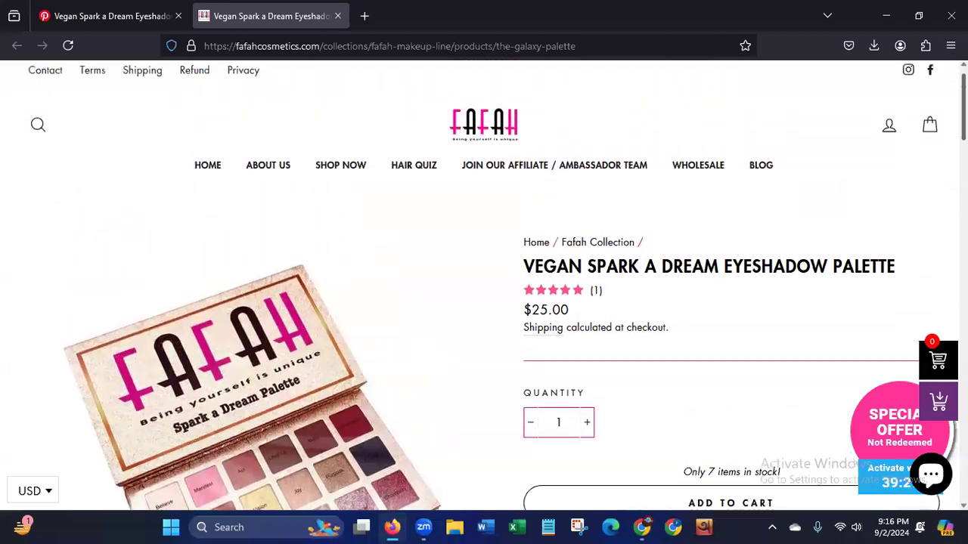
scroll(484, 287, "down", 3)
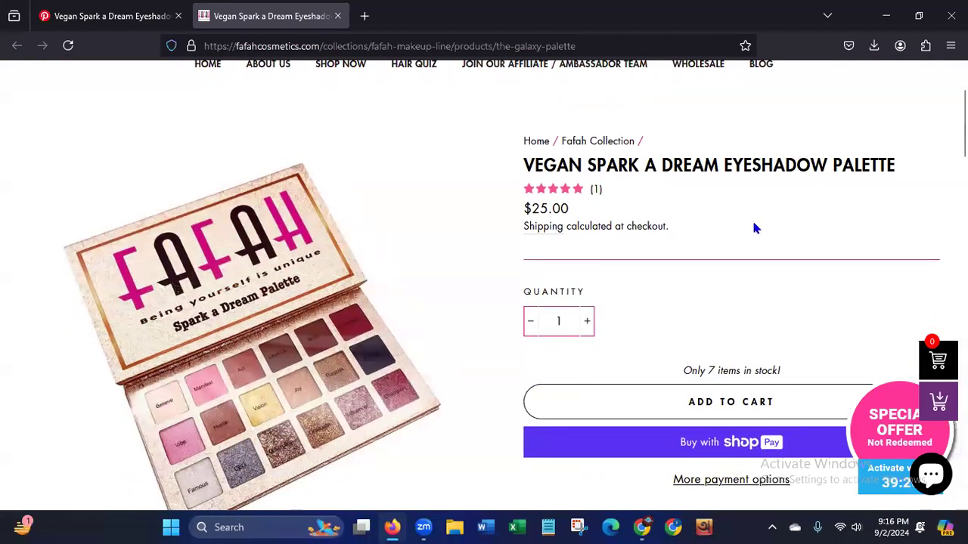
left_click_drag(524, 162, 916, 176)
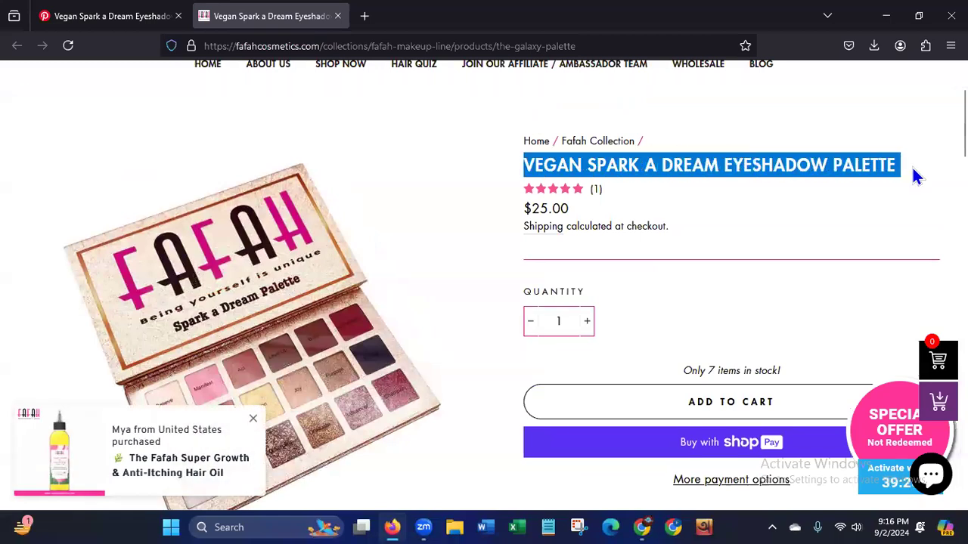
left_click_drag(522, 212, 577, 210)
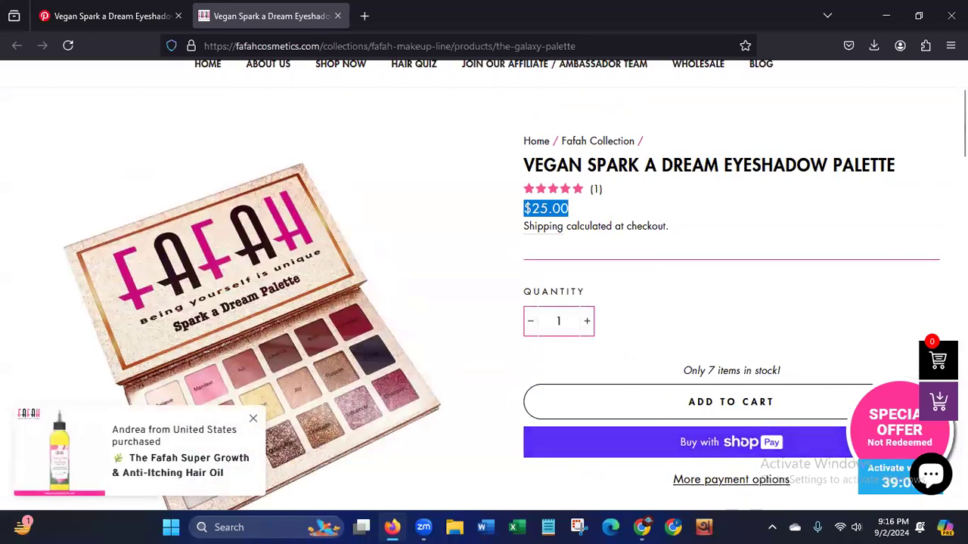
Review the product page's description, highlighting the introductory lines, the palette description and benefits, and the How to use section.
scroll(484, 287, "down", 4)
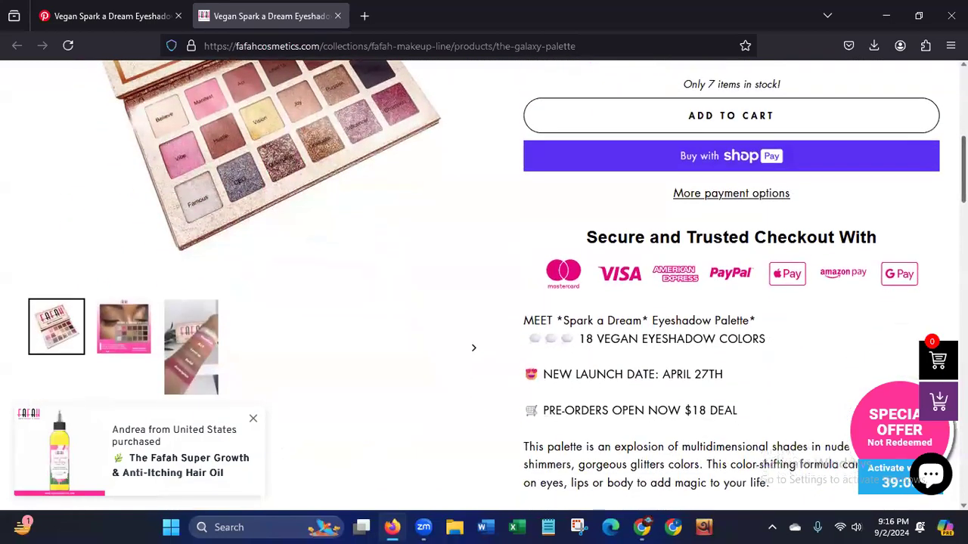
scroll(881, 245, "down", 1)
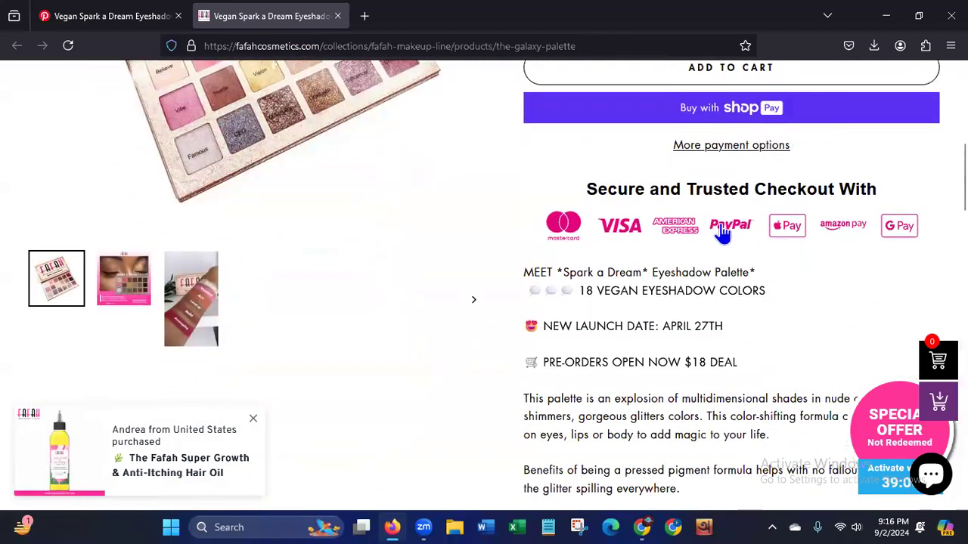
scroll(730, 180, "down", 3)
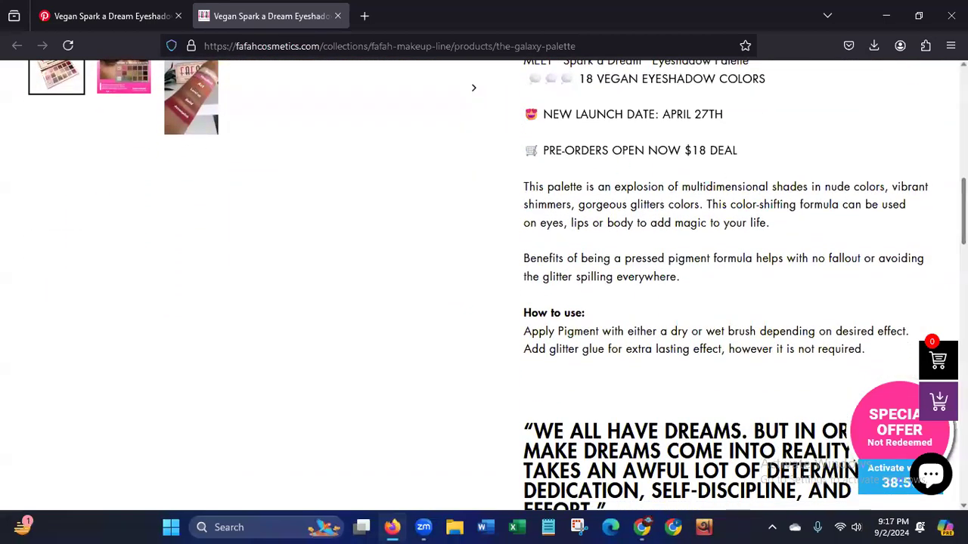
scroll(495, 119, "up", 1)
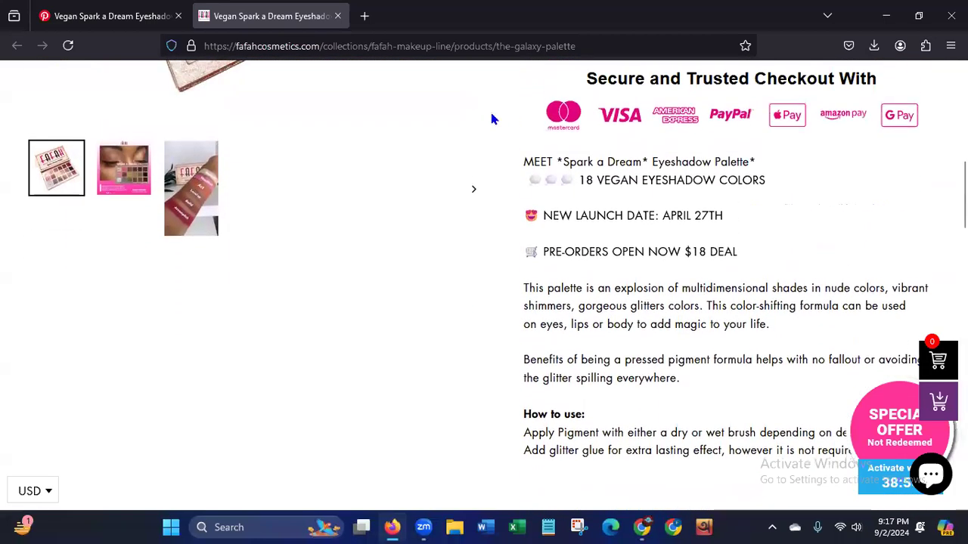
left_click_drag(526, 161, 722, 254)
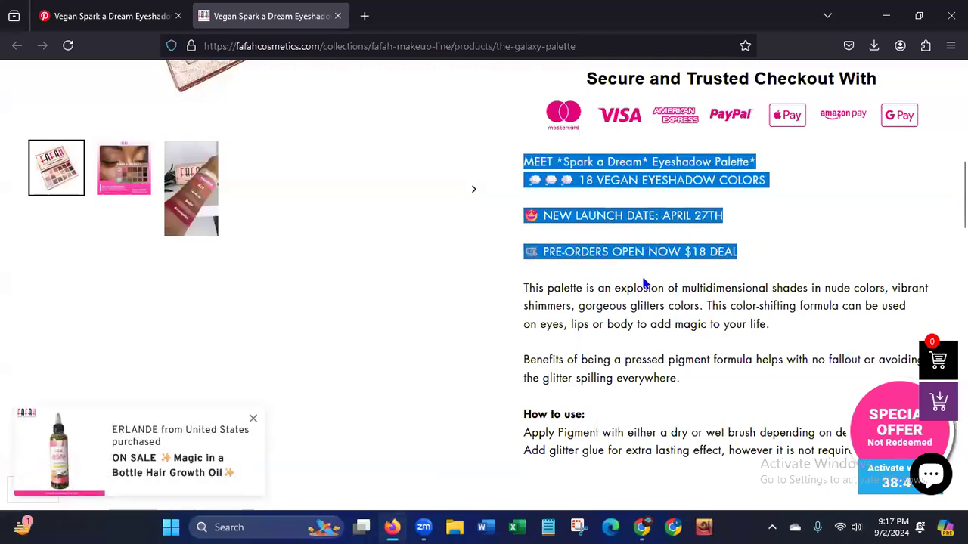
left_click_drag(524, 290, 684, 380)
mouse_move(522, 412)
left_mouse_down()
mouse_move(760, 431)
mouse_move(853, 452)
mouse_move(847, 476)
mouse_move(756, 505)
mouse_move(605, 507)
left_mouse_up()
scroll(725, 285, "down", 2)
scroll(726, 284, "up", 5)
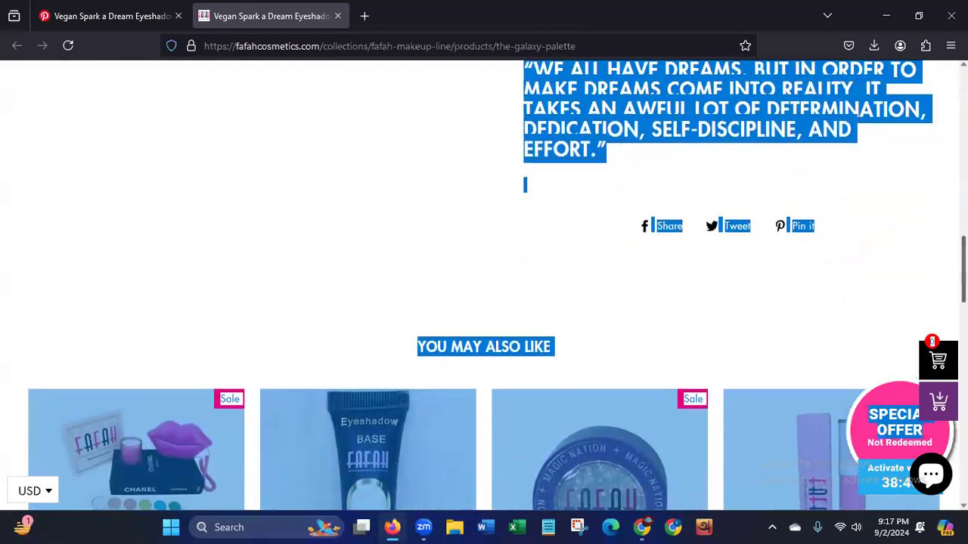
Compare the top of the fafahcosmetics.com product page with the Pin's image, title and description.
scroll(871, 217, "up", 10)
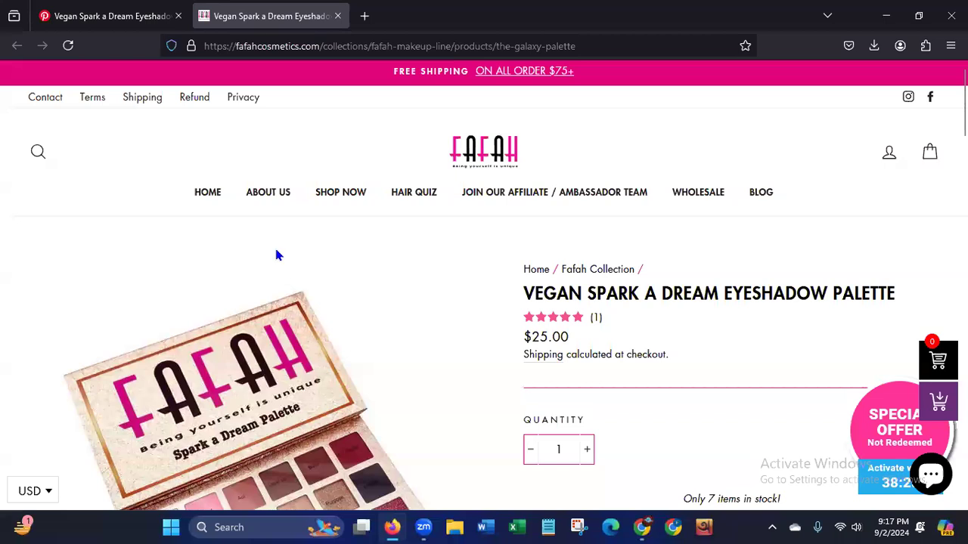
left_click(96, 16)
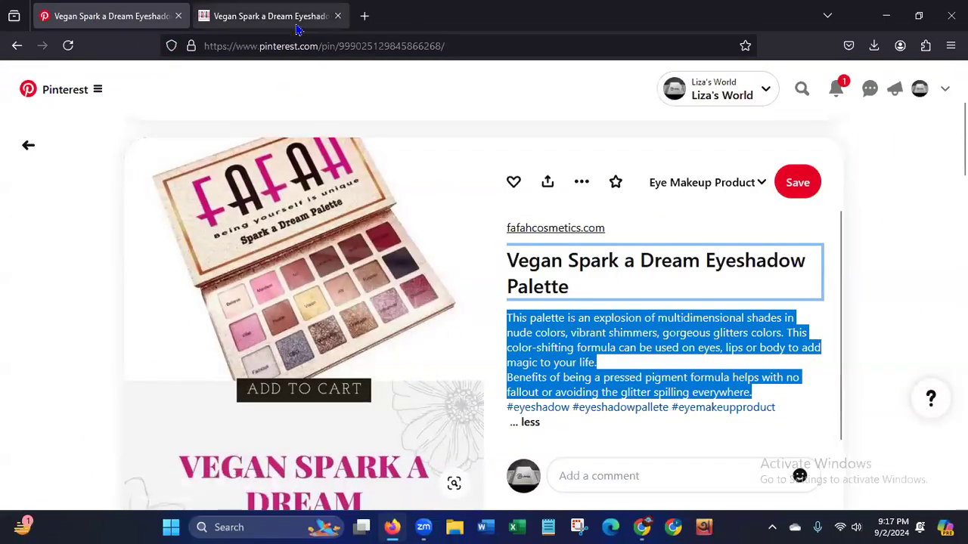
left_click(272, 16)
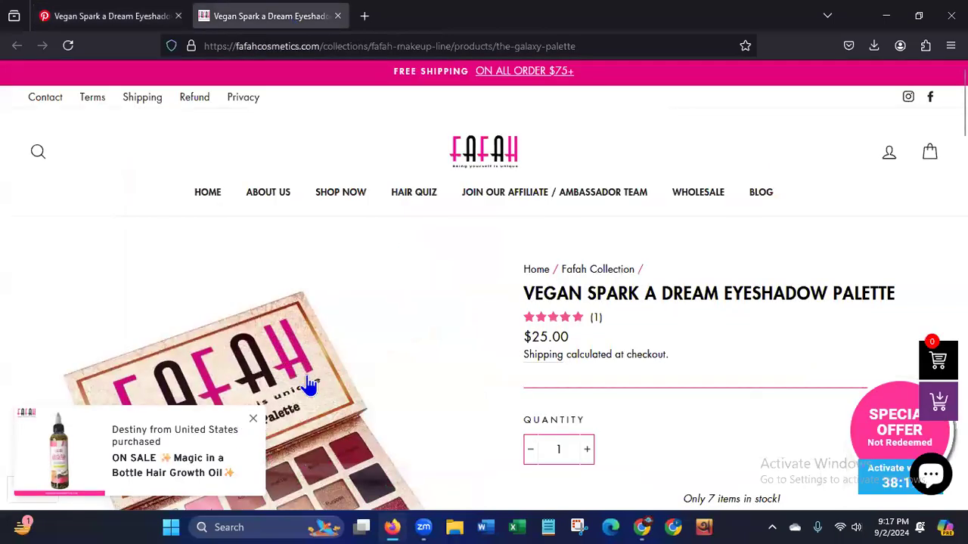
left_click(80, 15)
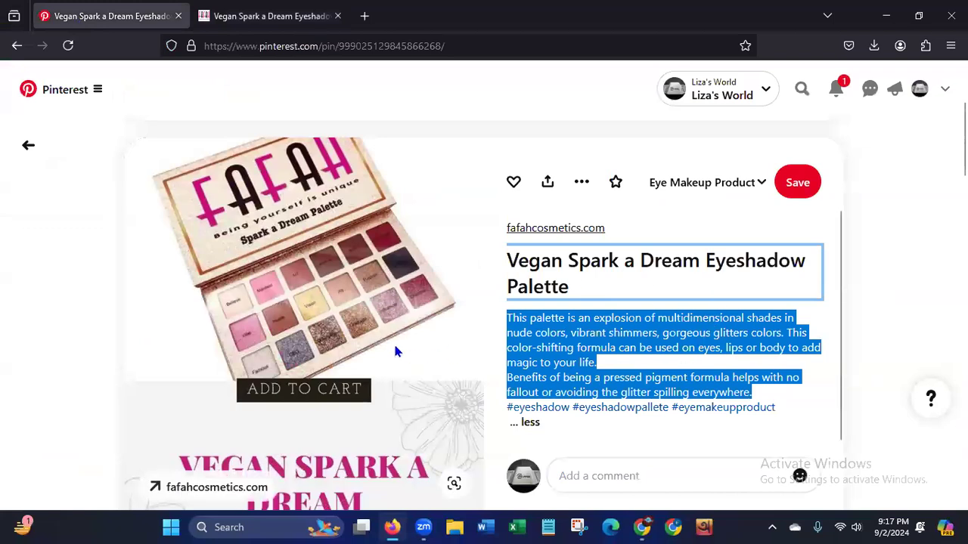
Go back from the Pin to the Pinterest profile and view its created Pins and profile header.
left_click(17, 45)
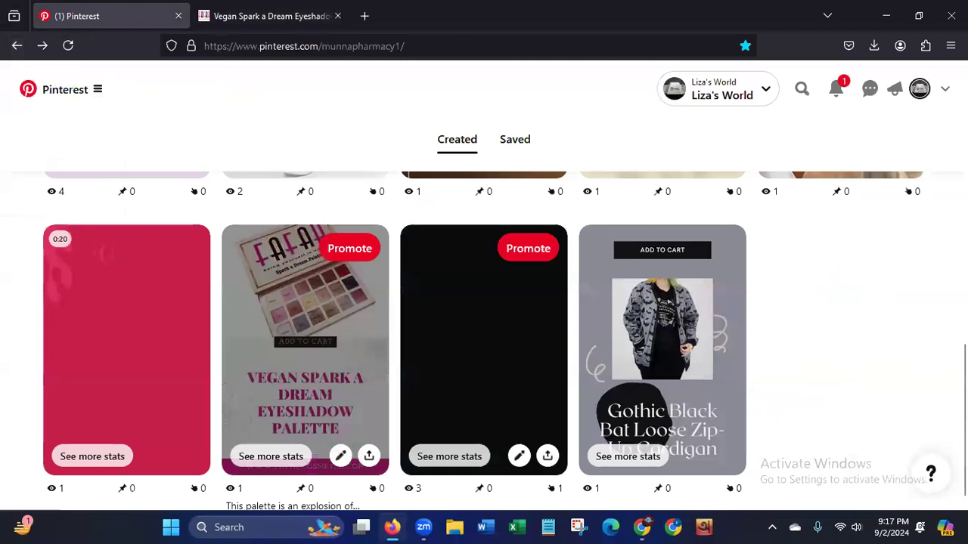
scroll(309, 240, "up", 3)
scroll(695, 274, "up", 3)
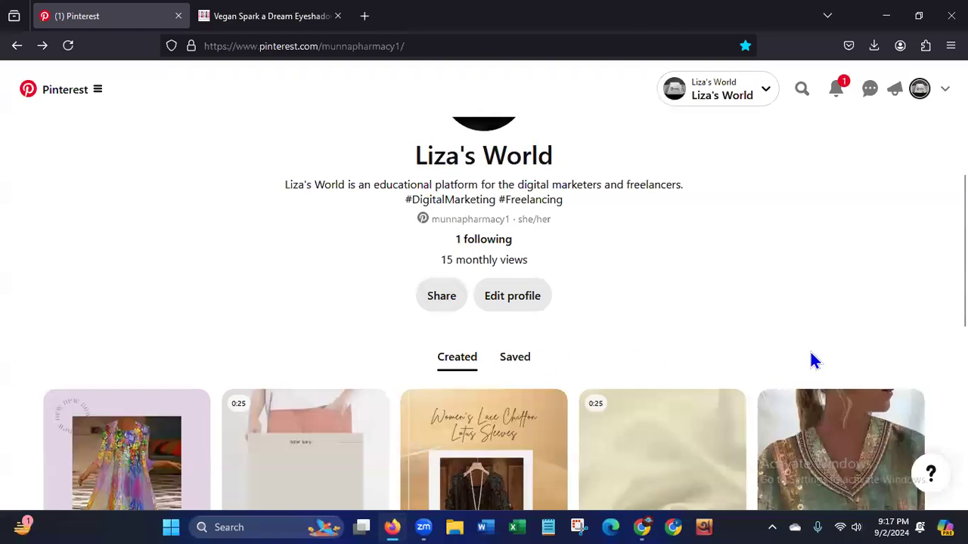
scroll(484, 314, "up", 1)
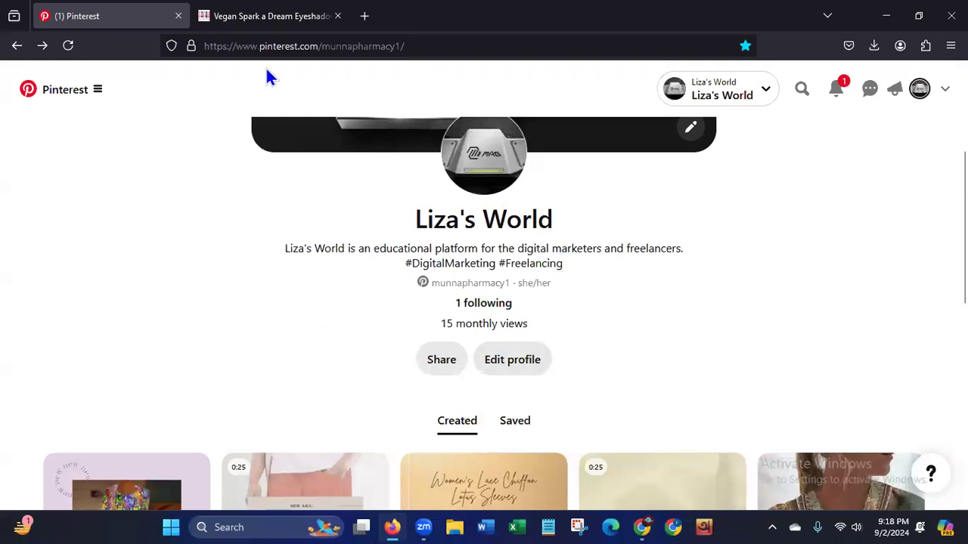
Switch to the fafahcosmetics.com product page, dismiss the purchase notification and view the full palette image.
left_click(290, 22)
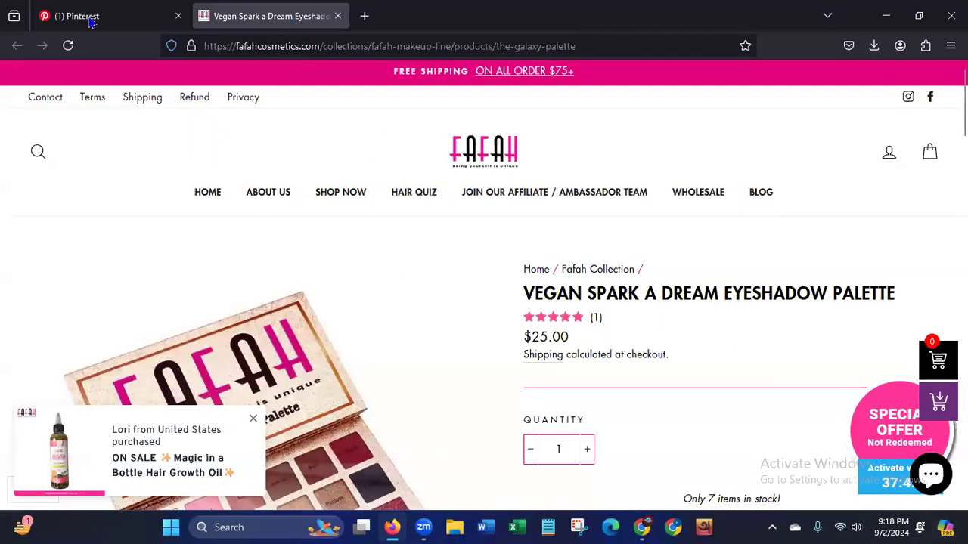
mouse_move(91, 25)
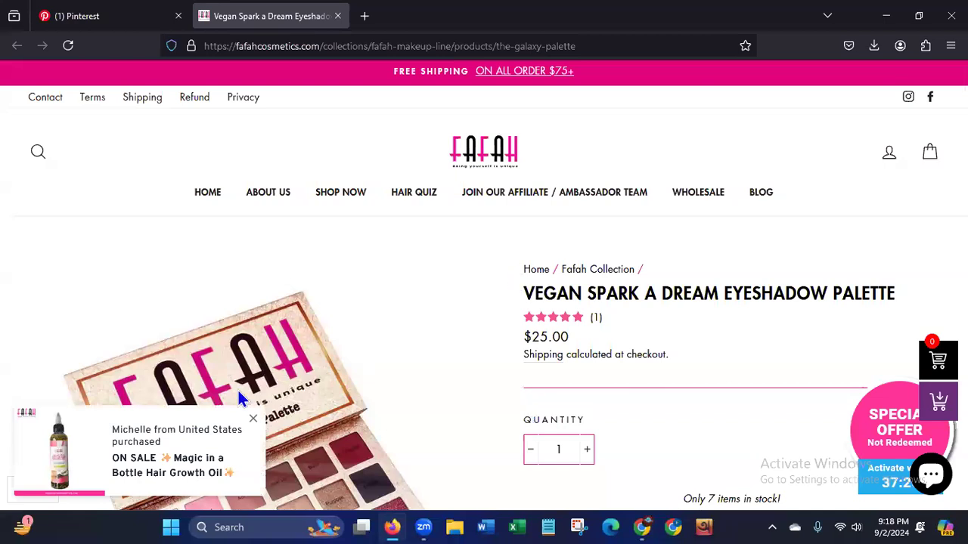
left_click(254, 419)
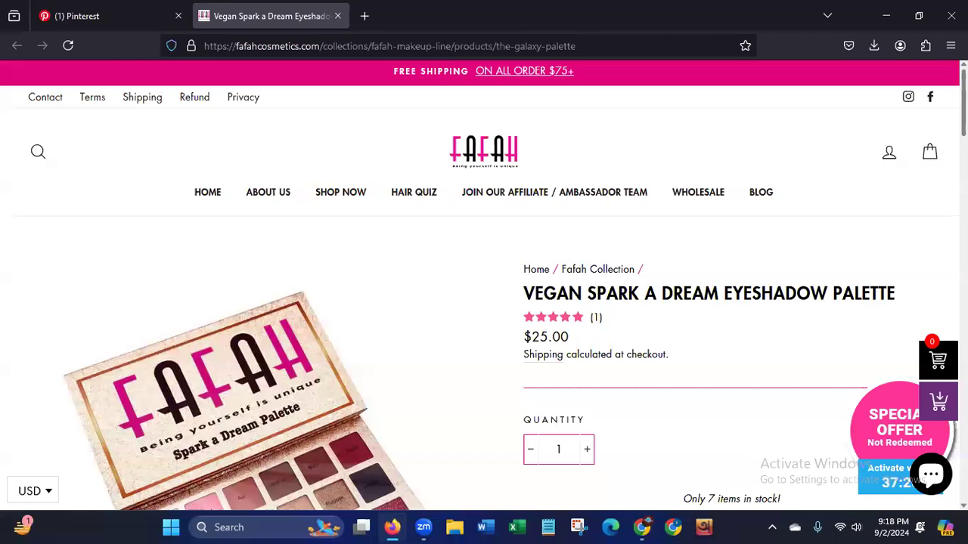
scroll(484, 285, "down", 3)
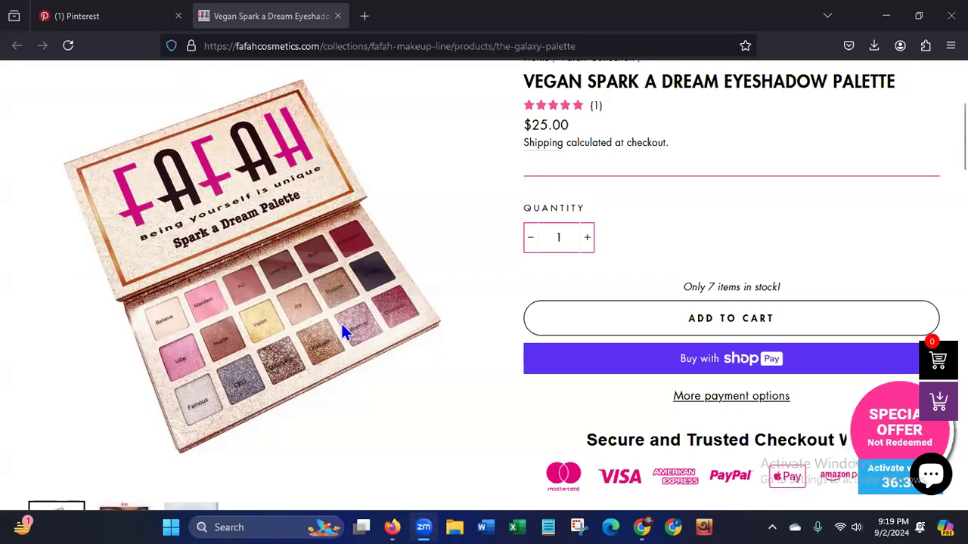
Return to the Pinterest profile and open the Vegan Spark a Dream Eyeshadow Palette Pin to view its design.
left_click(100, 21)
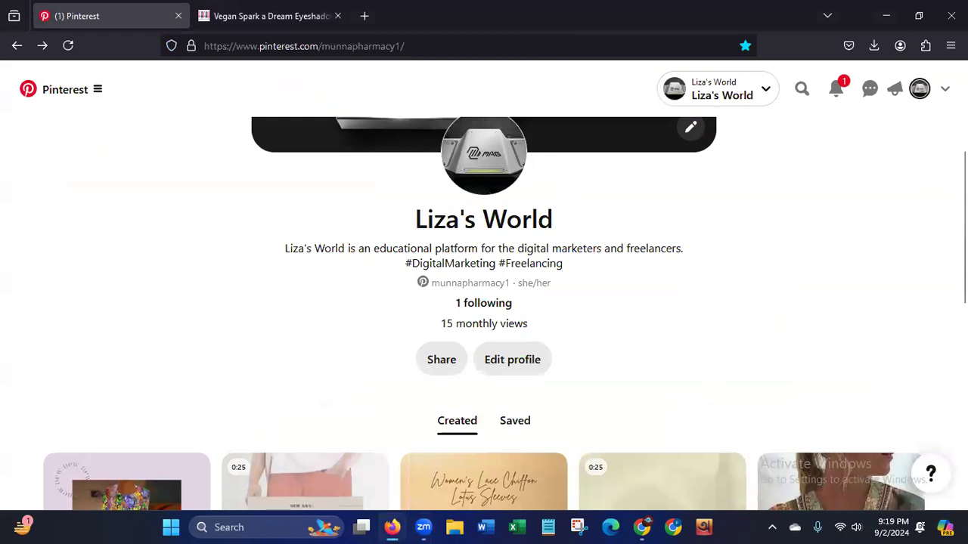
scroll(320, 242, "down", 3)
scroll(484, 340, "down", 5)
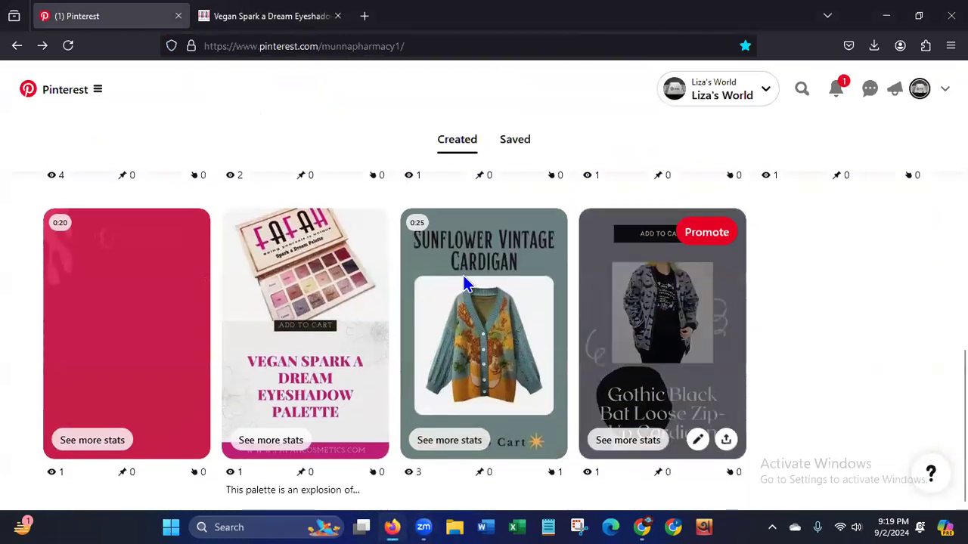
left_click(288, 363)
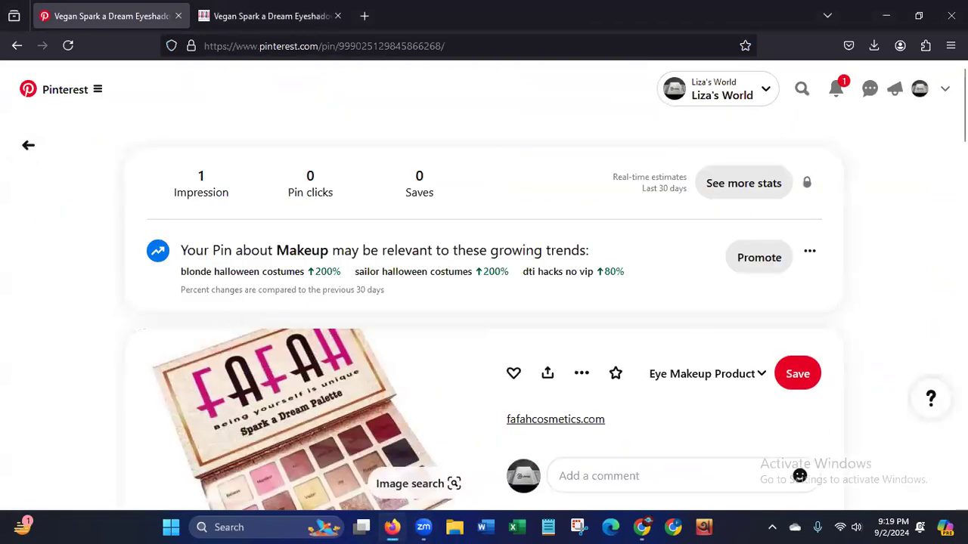
scroll(445, 422, "down", 5)
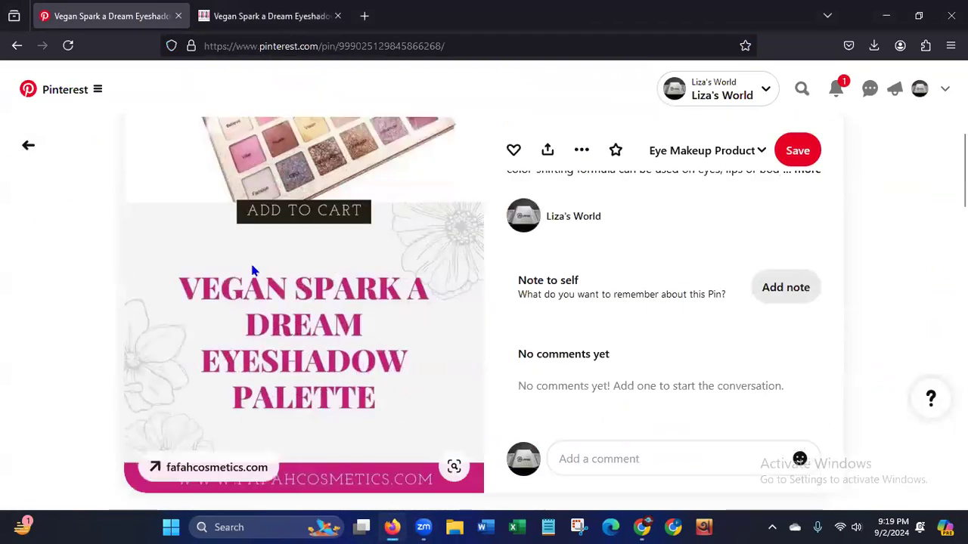
Compare the product page's palette photo with the image used in the Pin.
left_click(267, 15)
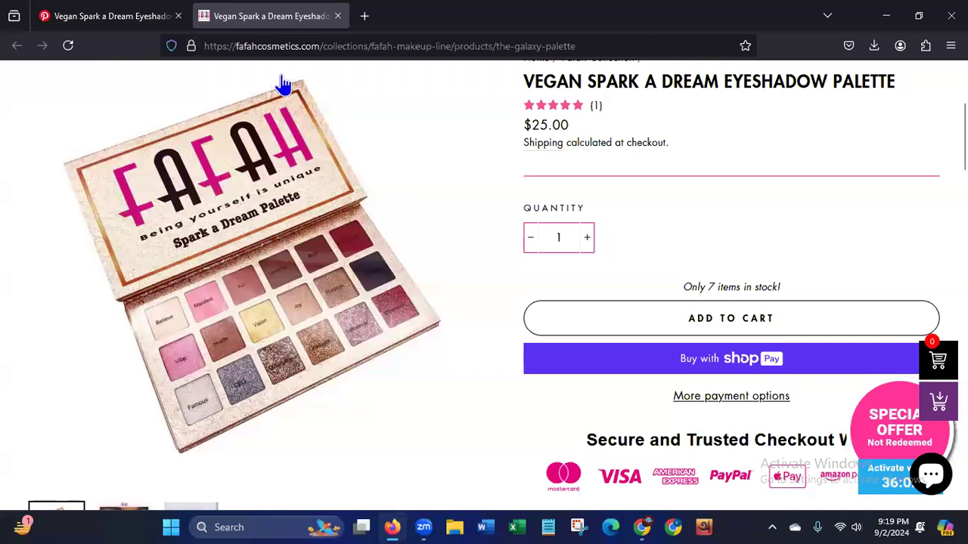
left_click(107, 26)
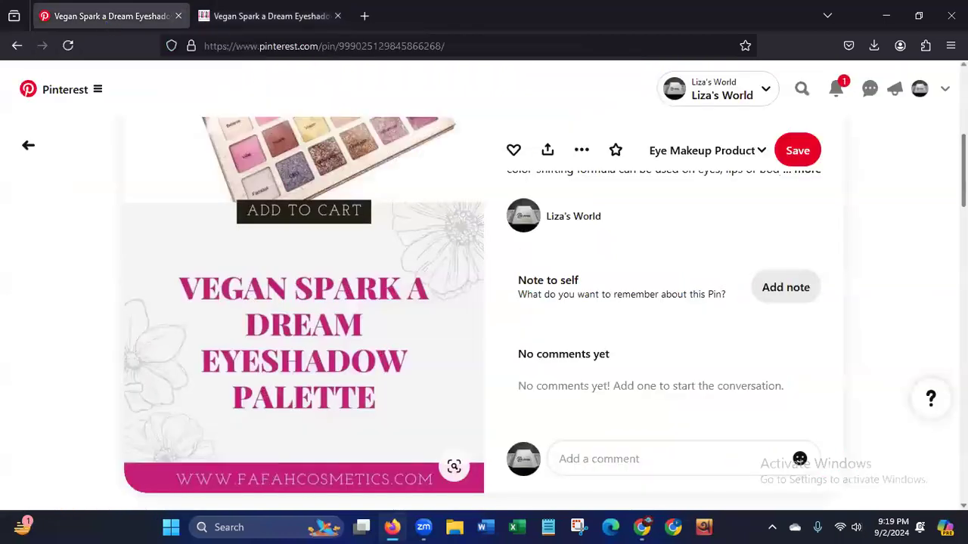
scroll(476, 393, "up", 3)
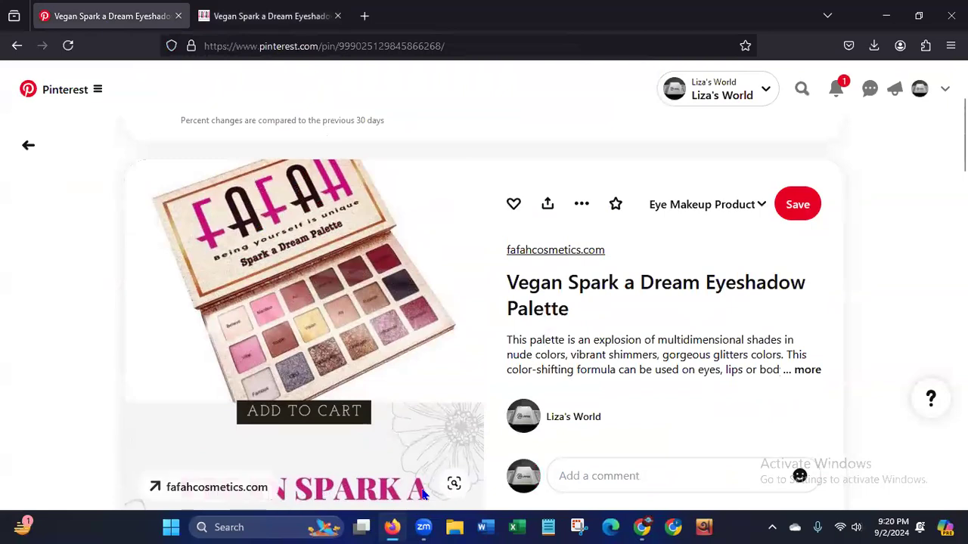
Return to the profile, open the Vegan Affirmation Eyeshadow Palette video Pin and replay its video.
left_click(27, 151)
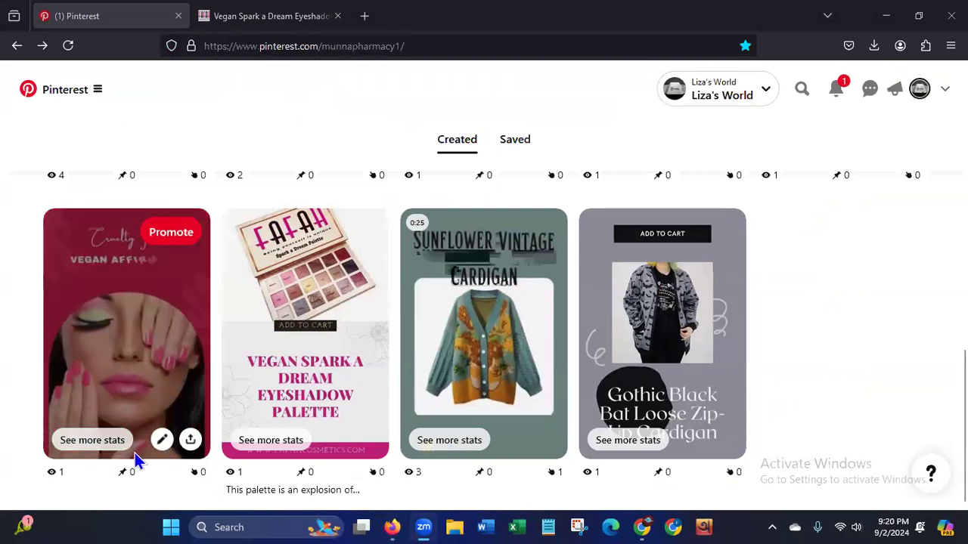
left_click(129, 378)
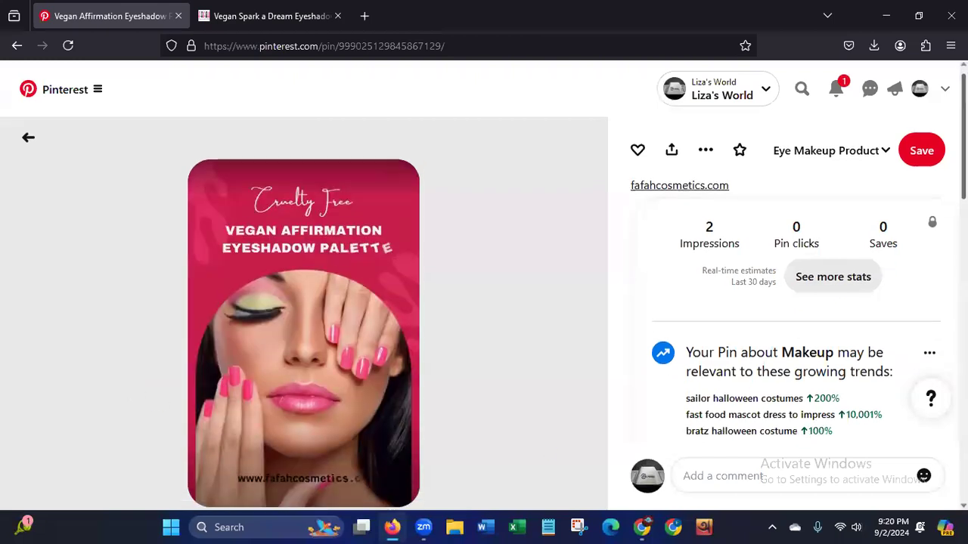
scroll(302, 302, "down", 2)
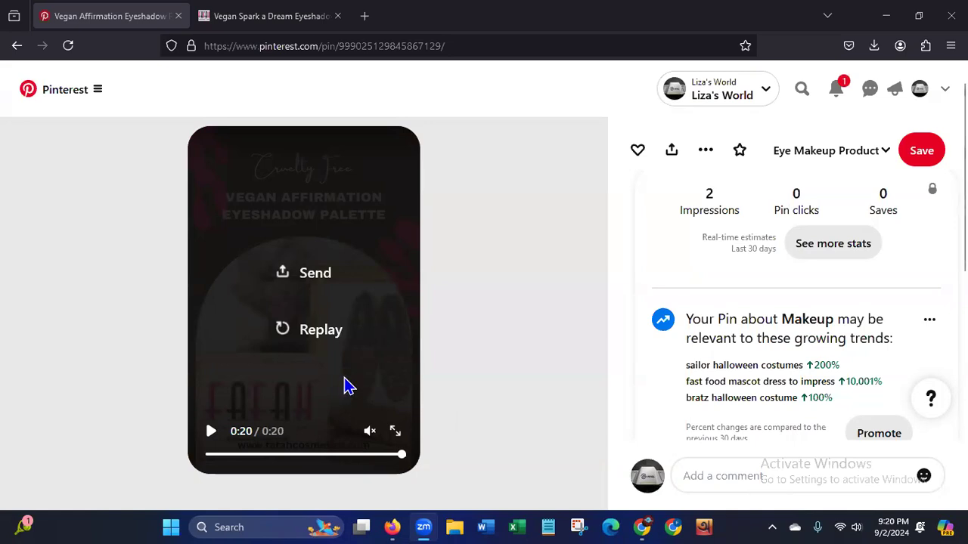
left_click(211, 432)
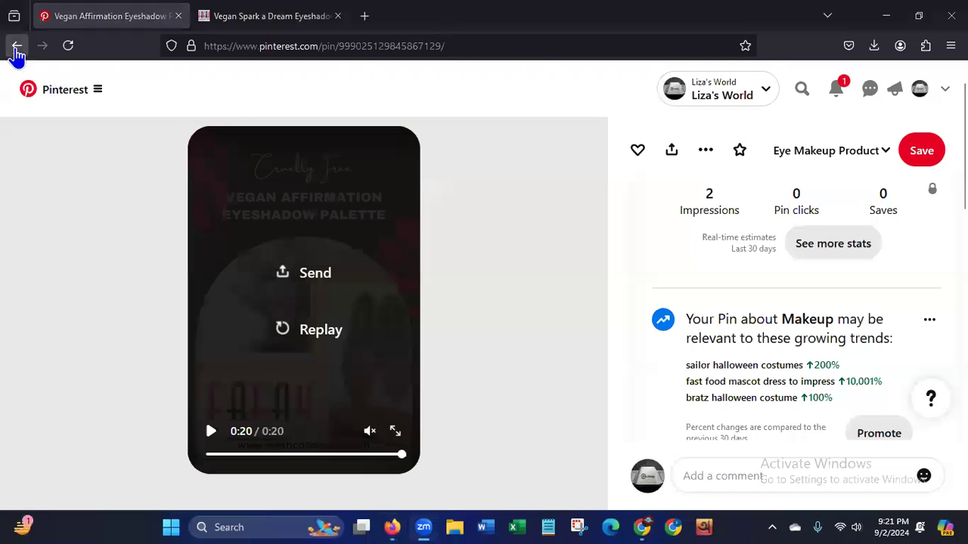
Go back to the profile and show its saved boards.
left_click(16, 46)
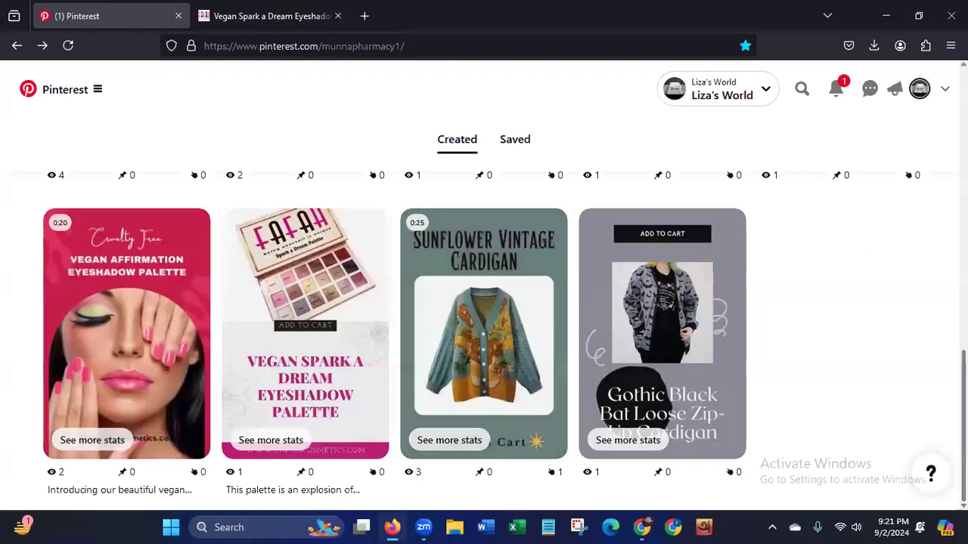
left_click_drag(963, 409, 964, 236)
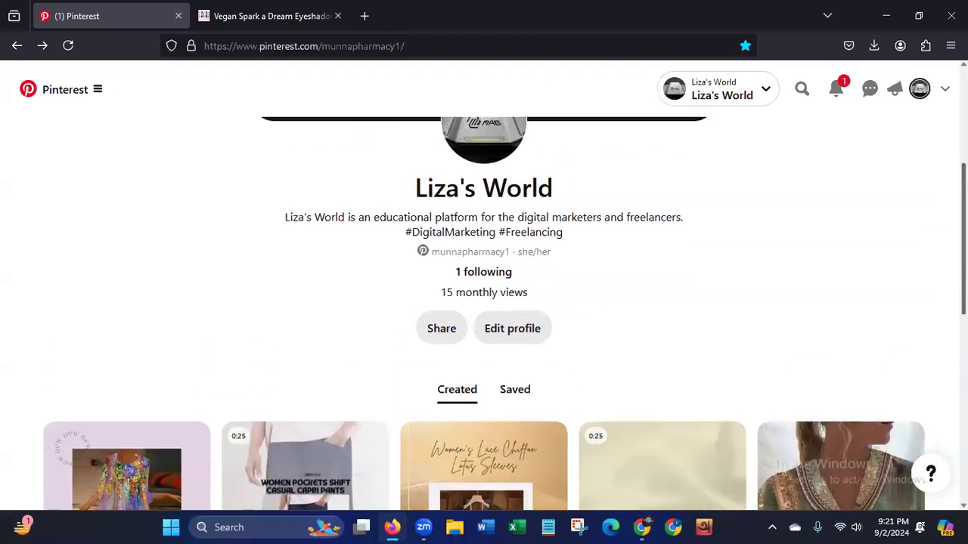
left_click(519, 398)
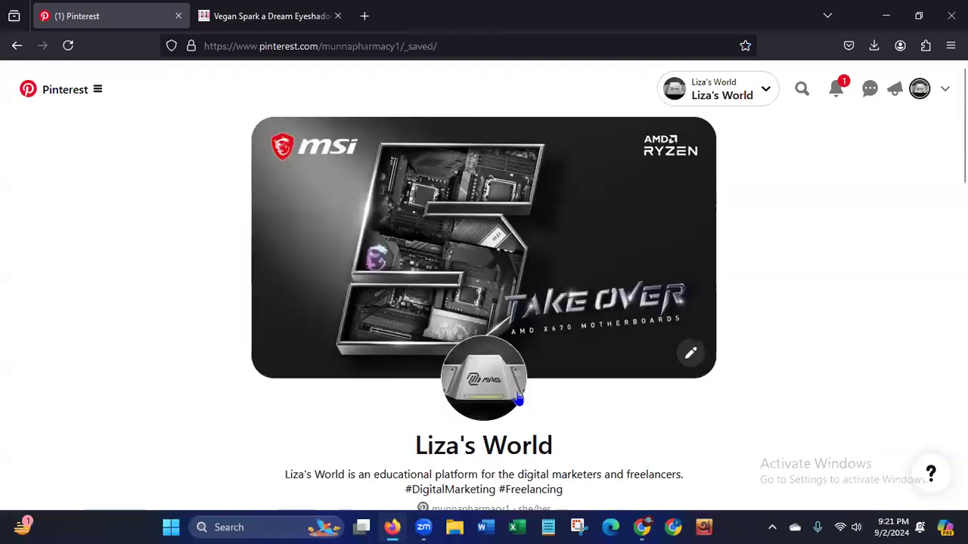
left_click_drag(965, 139, 964, 288)
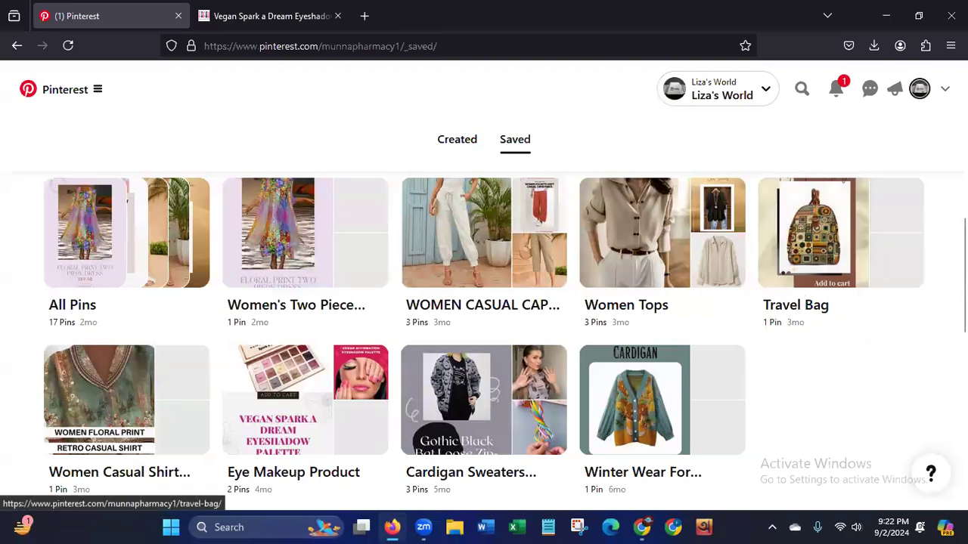
Examine the profile's saved boards, from All Pins and Travel Bag to Eye Makeup Product and Winter Wear.
scroll(484, 318, "up", 1)
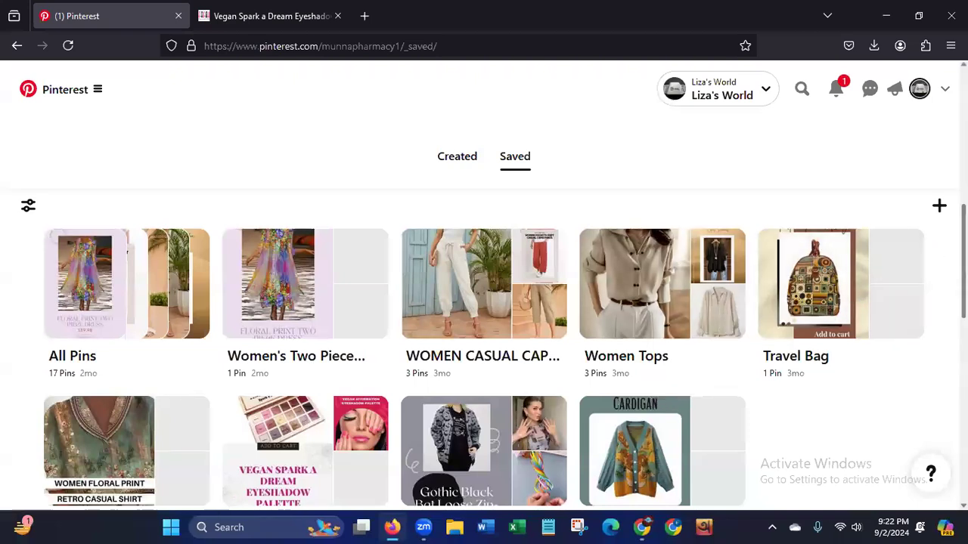
scroll(930, 282, "down", 2)
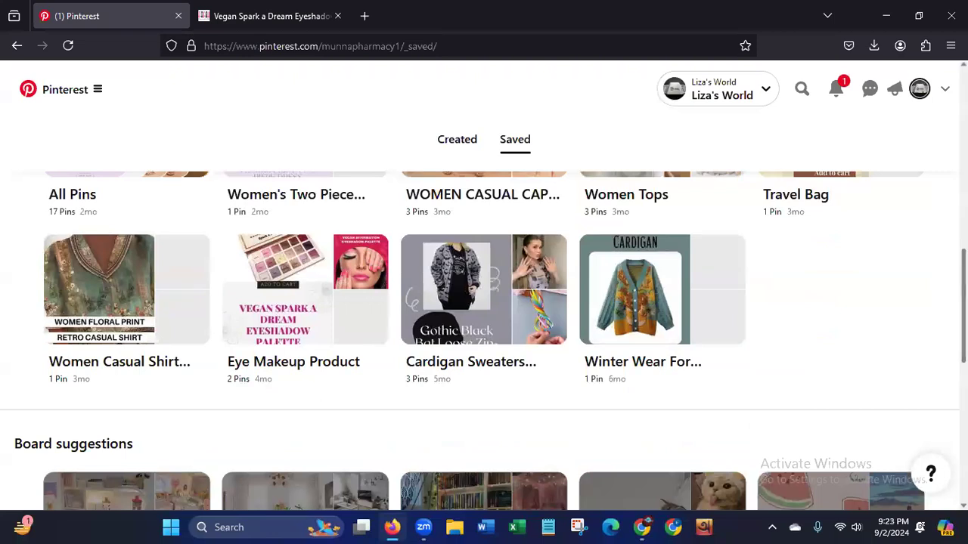
scroll(484, 341, "up", 2)
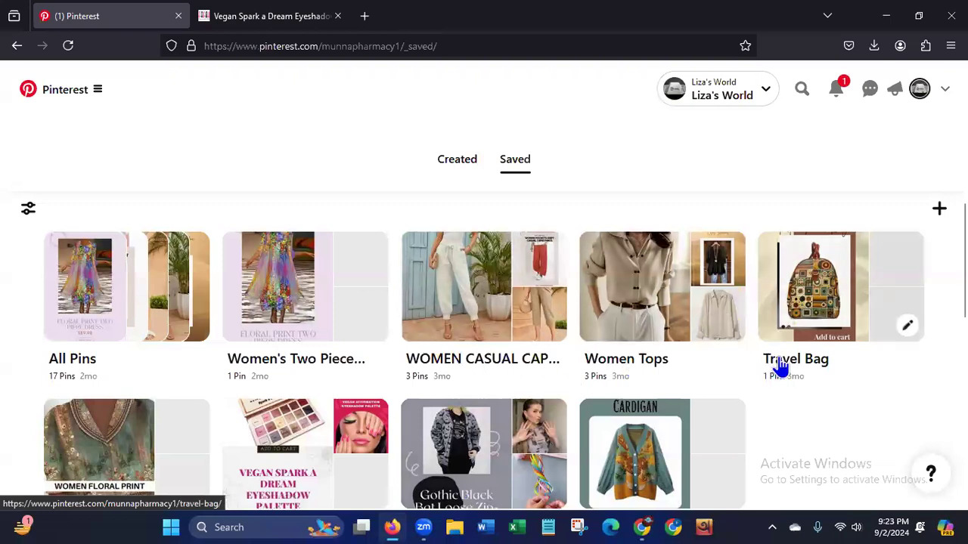
scroll(494, 324, "down", 1)
scroll(494, 324, "down", 2)
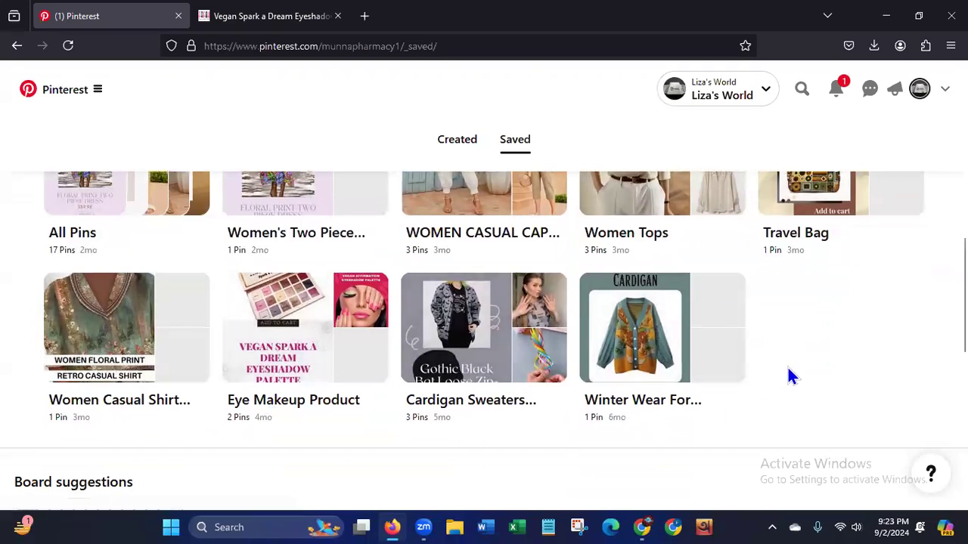
scroll(484, 340, "up", 1)
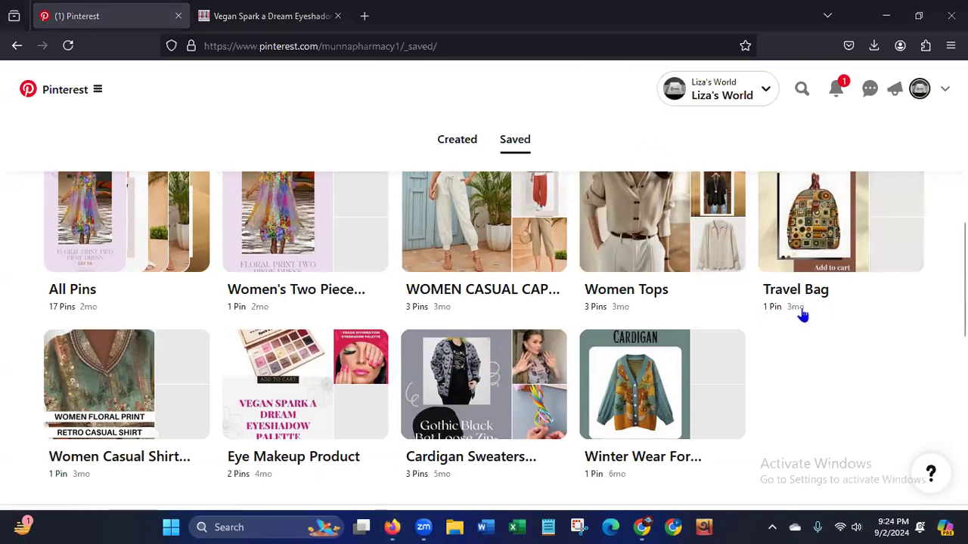
scroll(484, 303, "down", 1)
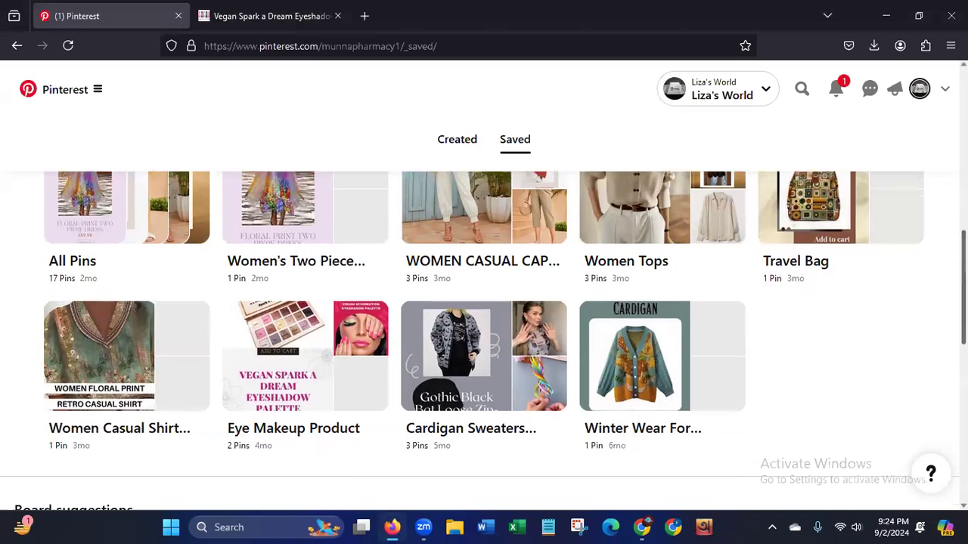
scroll(484, 303, "up", 3)
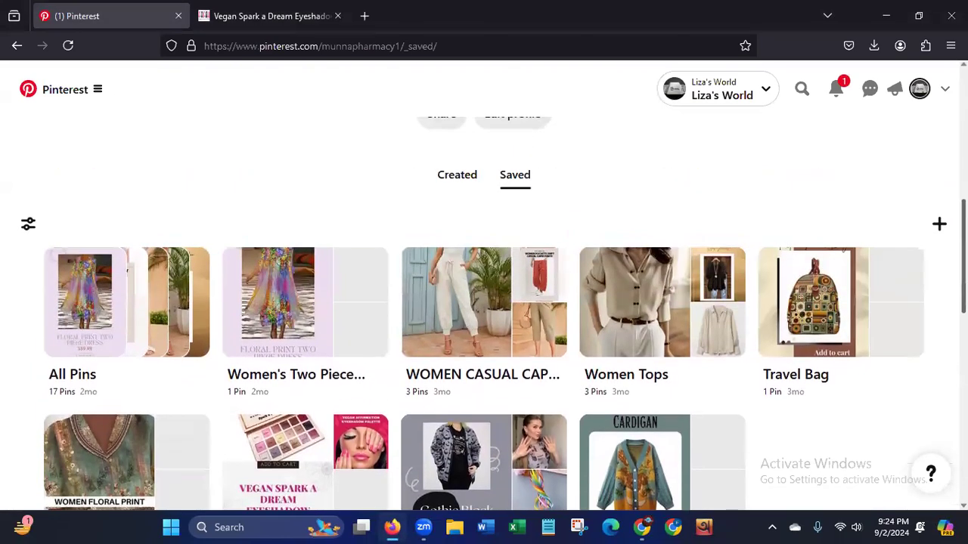
scroll(484, 303, "down", 1)
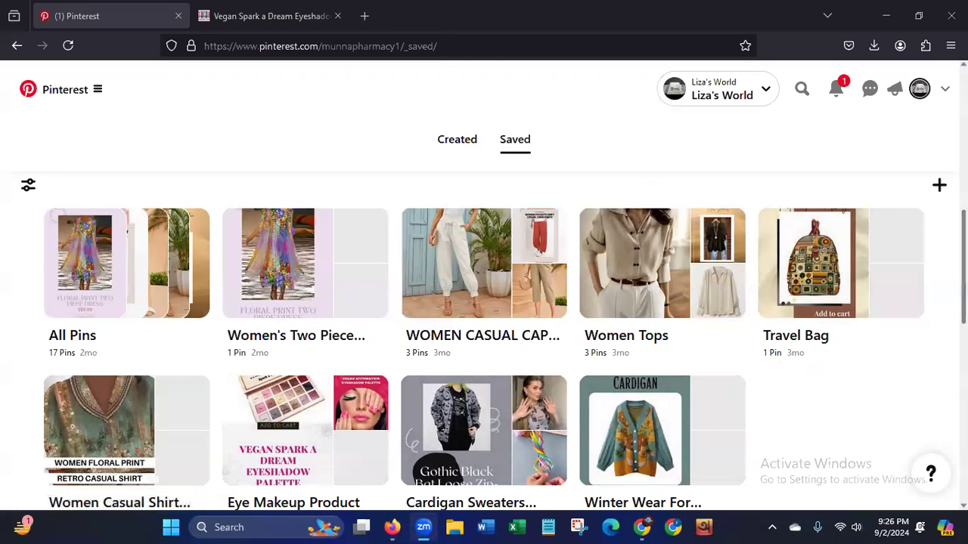
scroll(355, 354, "down", 2)
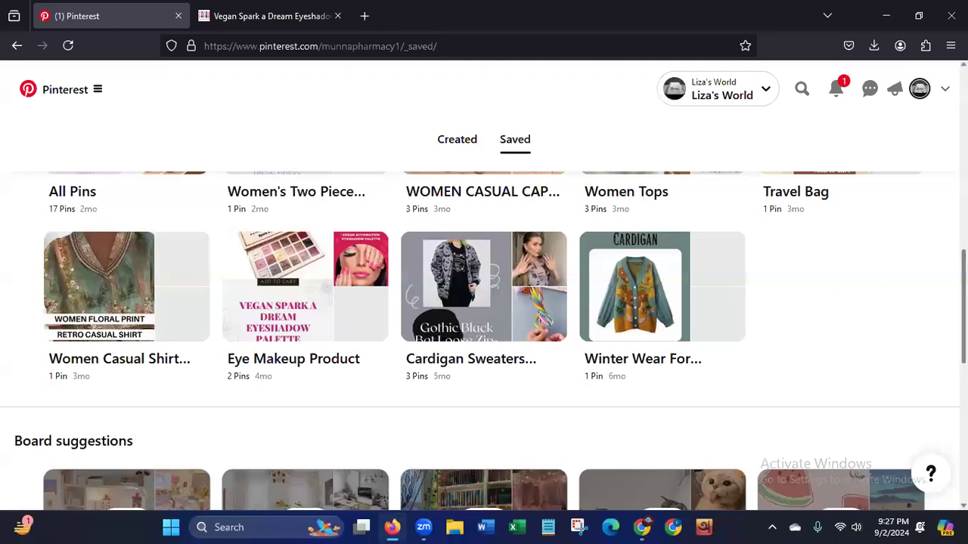
Open the WOMEN CASUAL CAPRI PANTS board, highlight its title and look over its Pins.
scroll(484, 340, "up", 2)
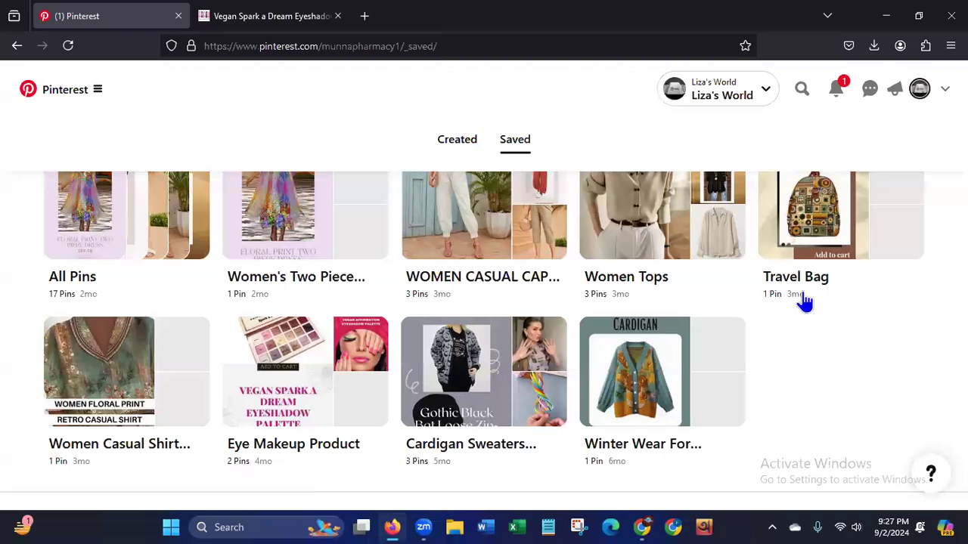
left_click(456, 287)
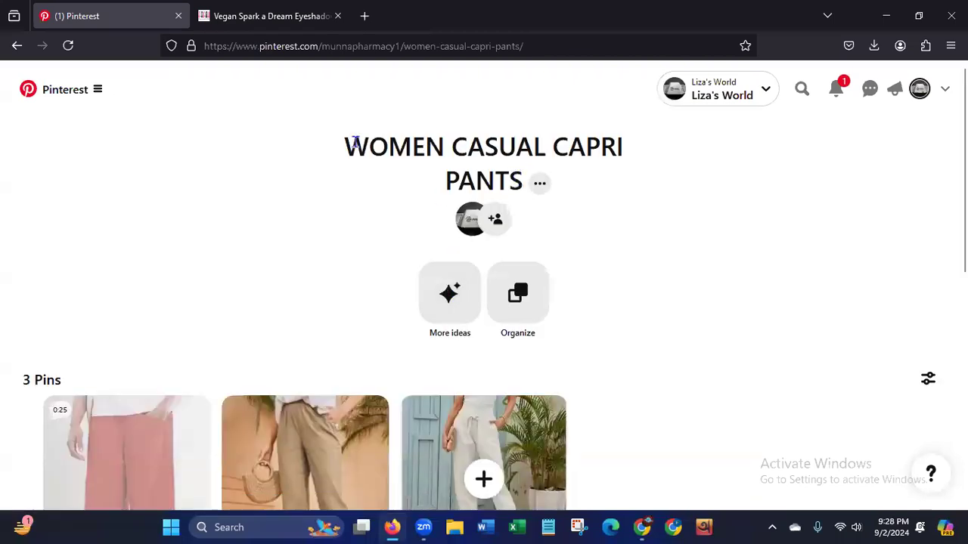
left_click_drag(350, 140, 711, 232)
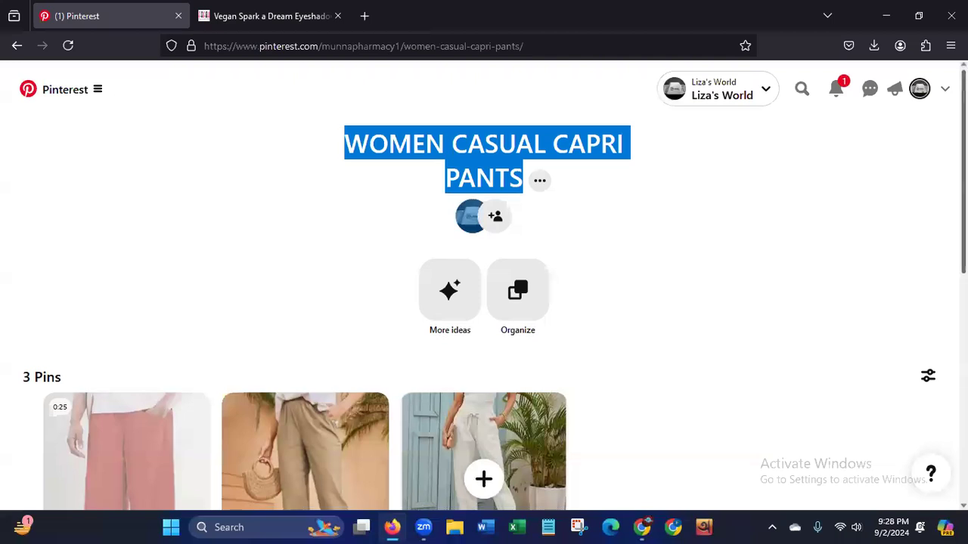
scroll(484, 303, "down", 3)
scroll(484, 302, "down", 1)
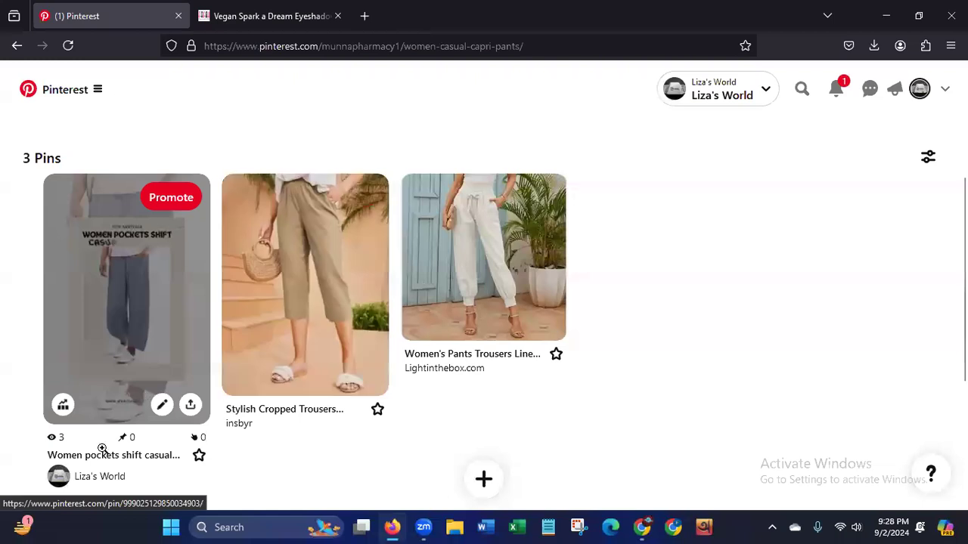
scroll(864, 227, "up", 2)
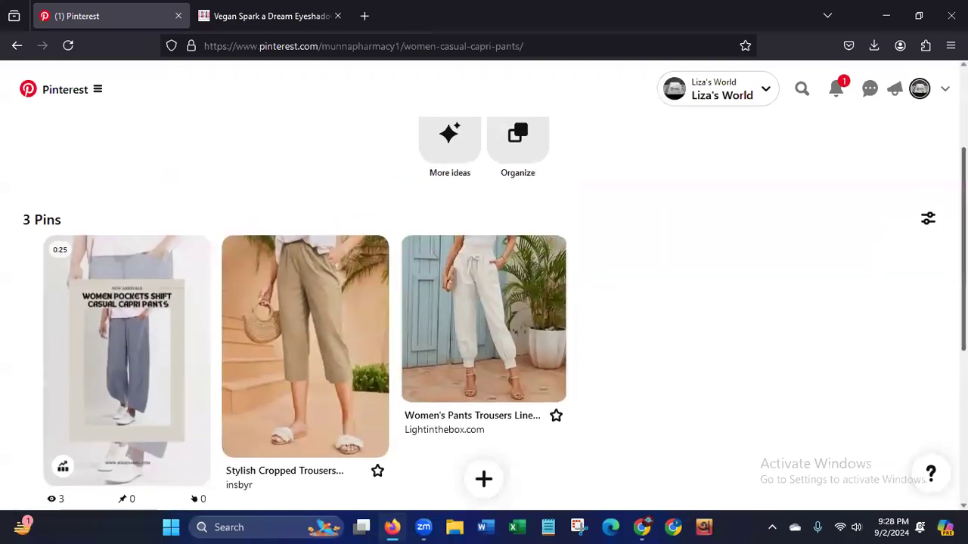
scroll(535, 198, "up", 1)
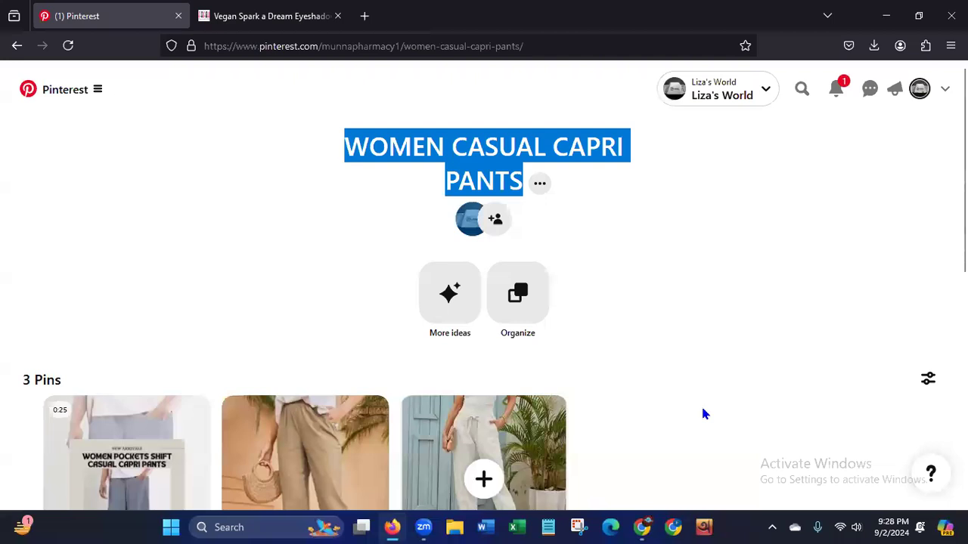
Return to the profile's saved boards and review them along with the profile header.
left_click(17, 47)
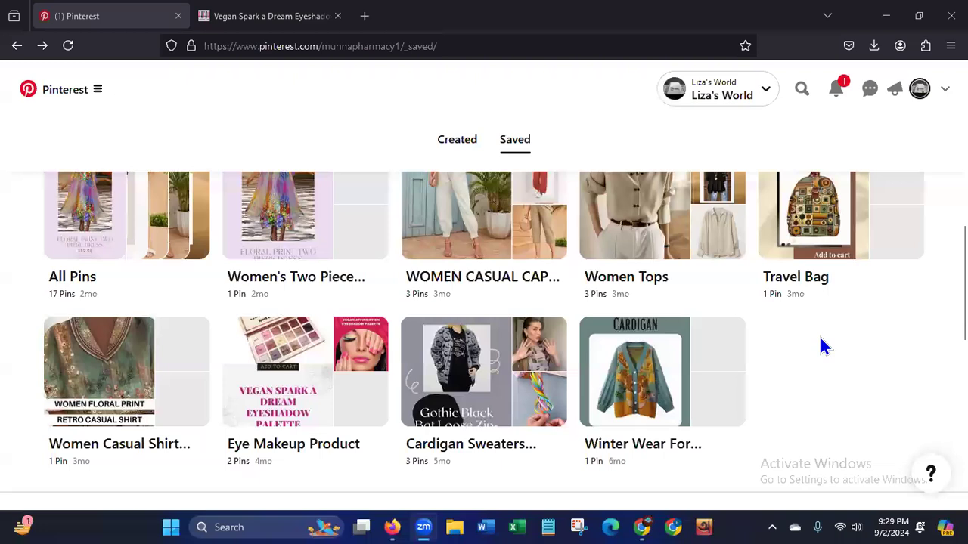
scroll(827, 346, "up", 2)
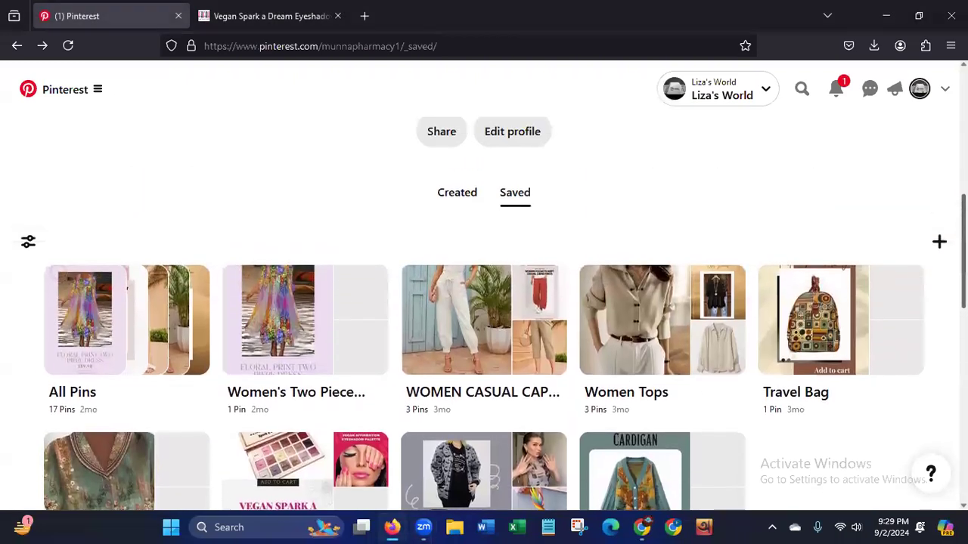
scroll(484, 340, "down", 2)
scroll(484, 340, "up", 1)
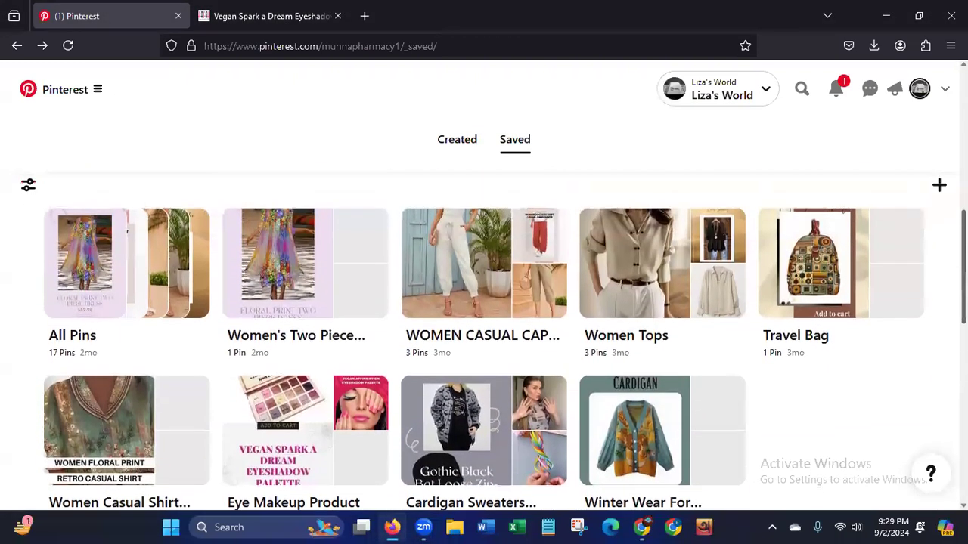
scroll(484, 340, "up", 3)
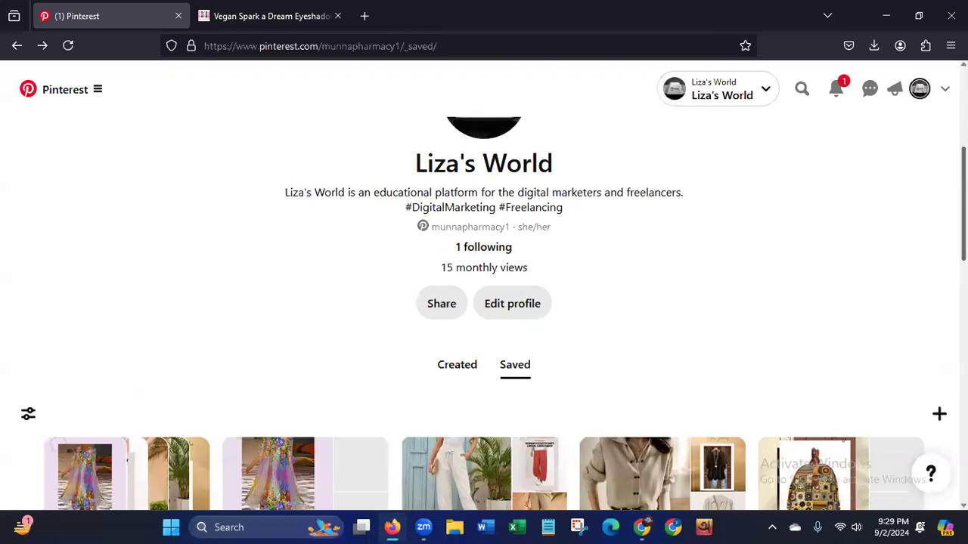
scroll(242, 325, "up", 3)
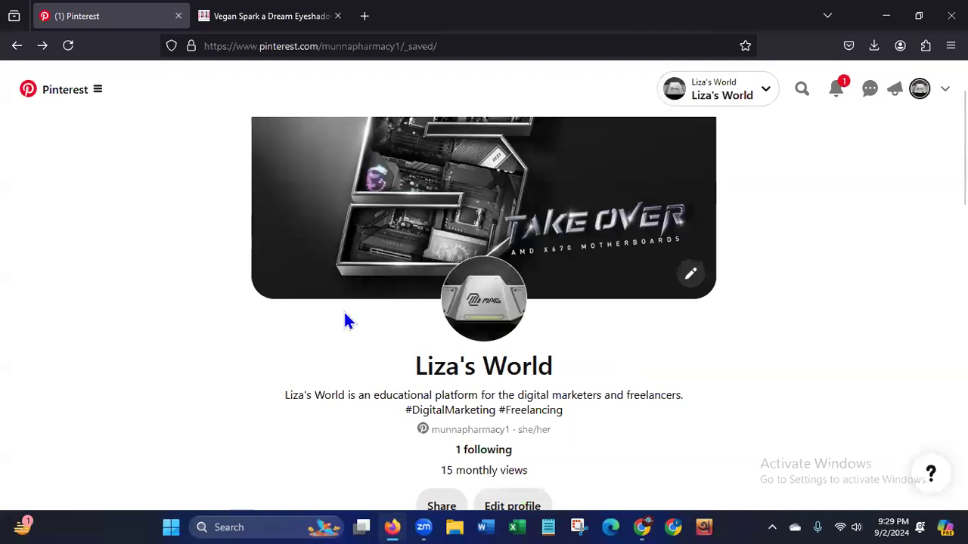
key("ctrl+Tab")
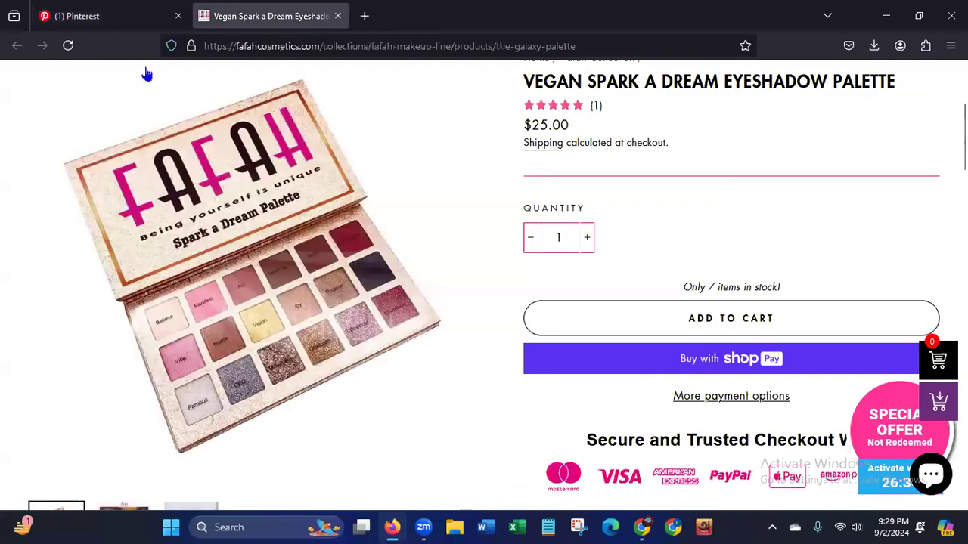
left_click(322, 46)
left_click(319, 46)
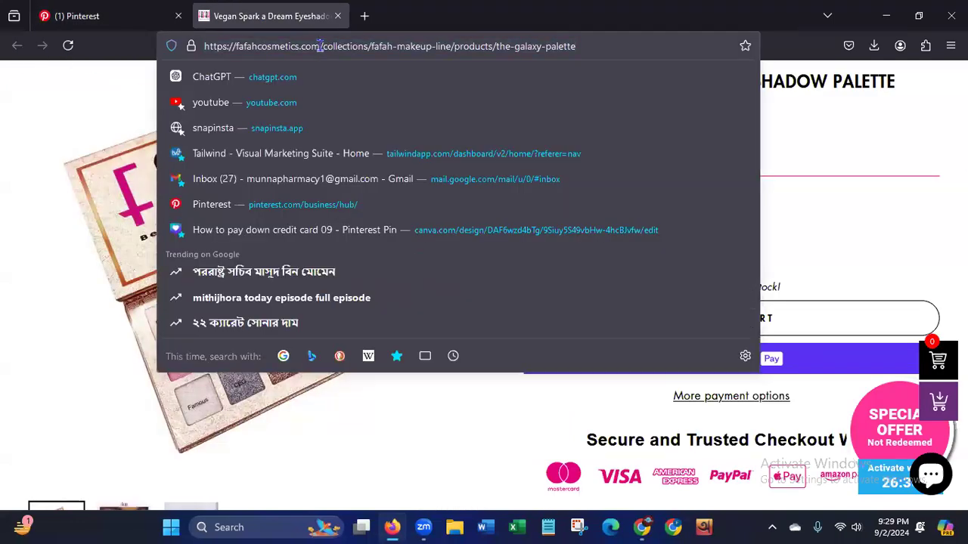
key("shift+End")
key("BackSpace")
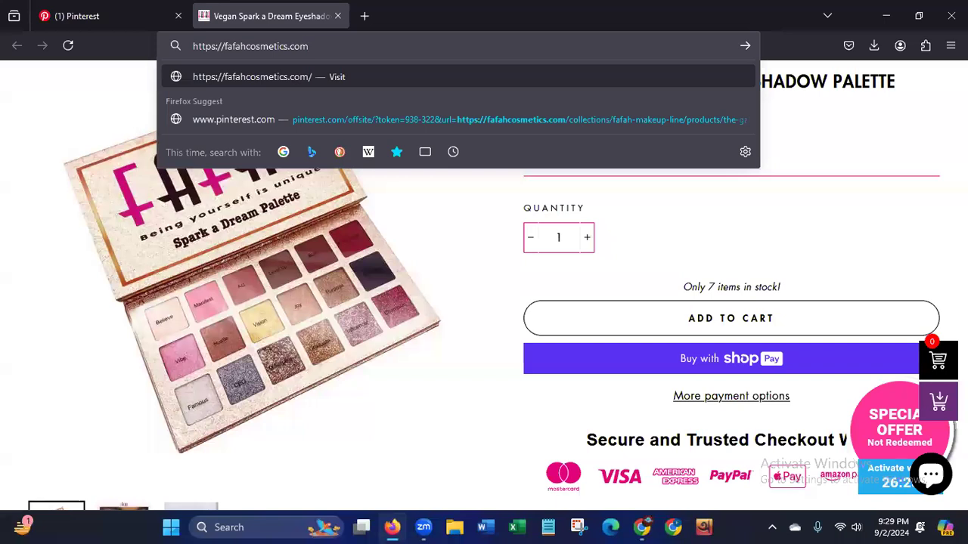
key("Return")
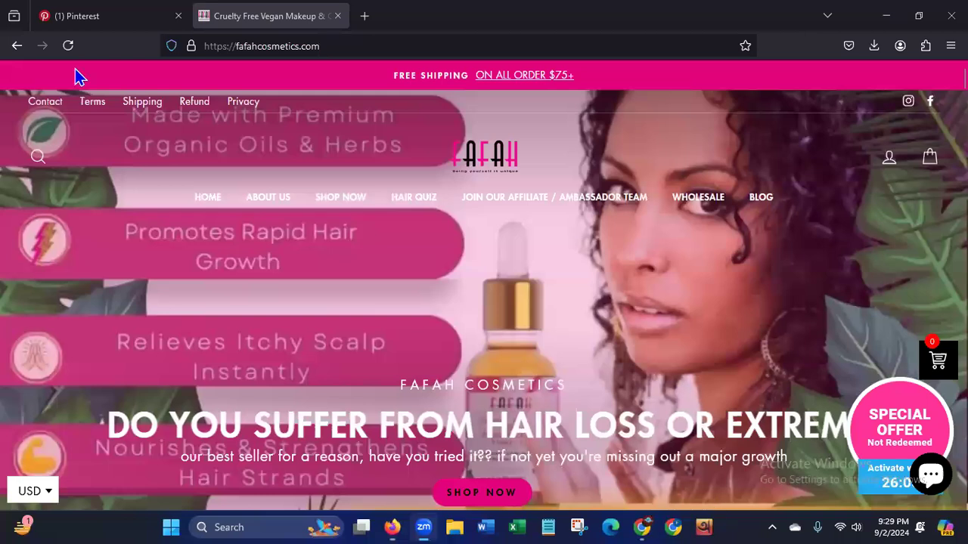
Highlight the store's web address and examine the home page from About Us and Best Sellers to the hair oil bundle deals.
left_click(180, 44)
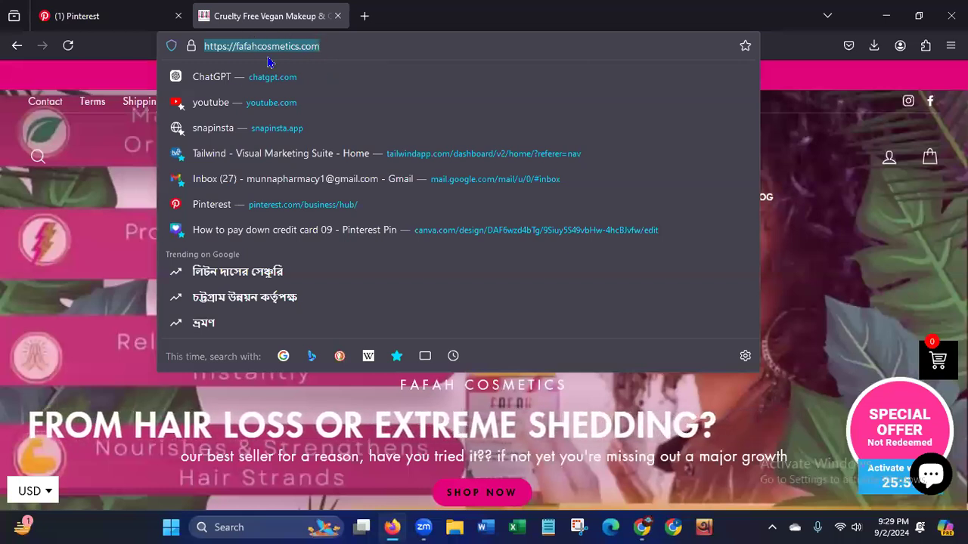
left_click(65, 197)
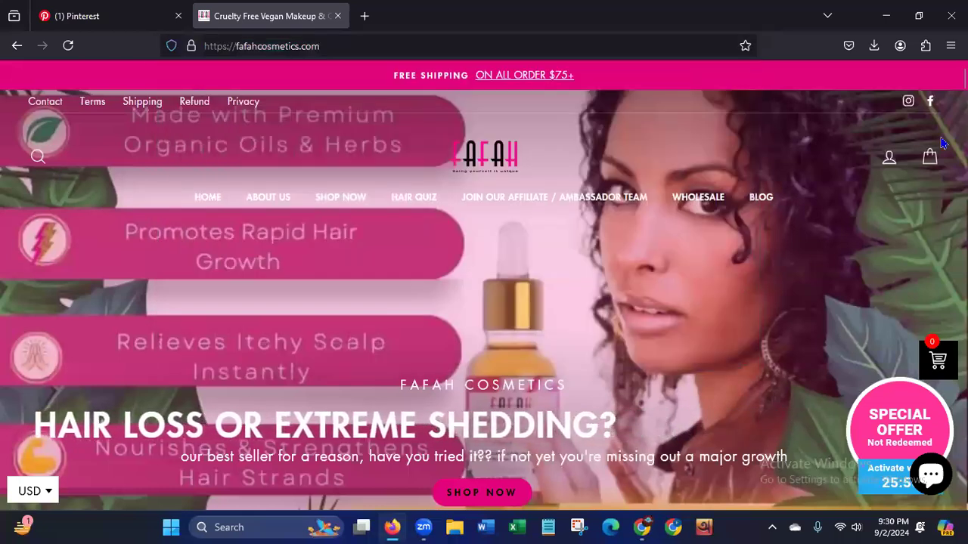
scroll(484, 303, "down", 10)
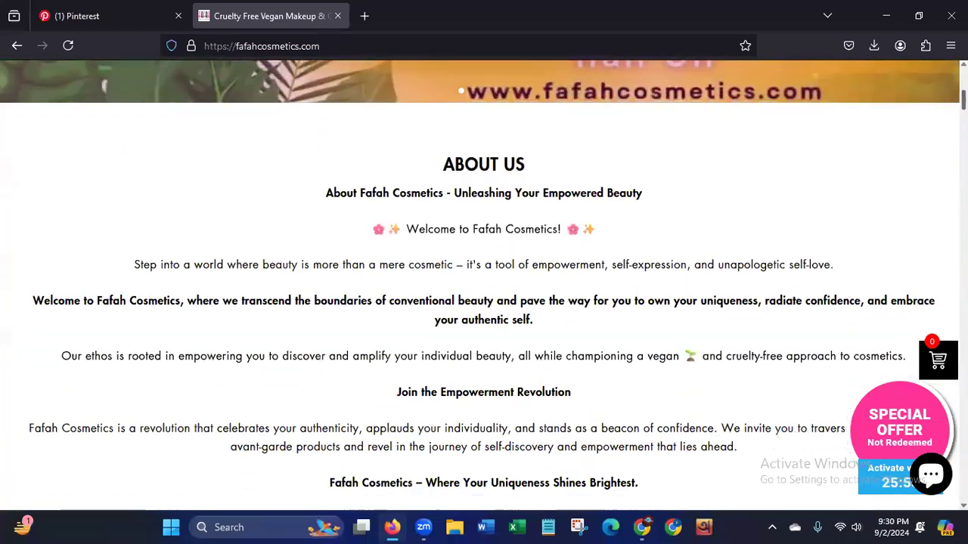
scroll(855, 280, "down", 1)
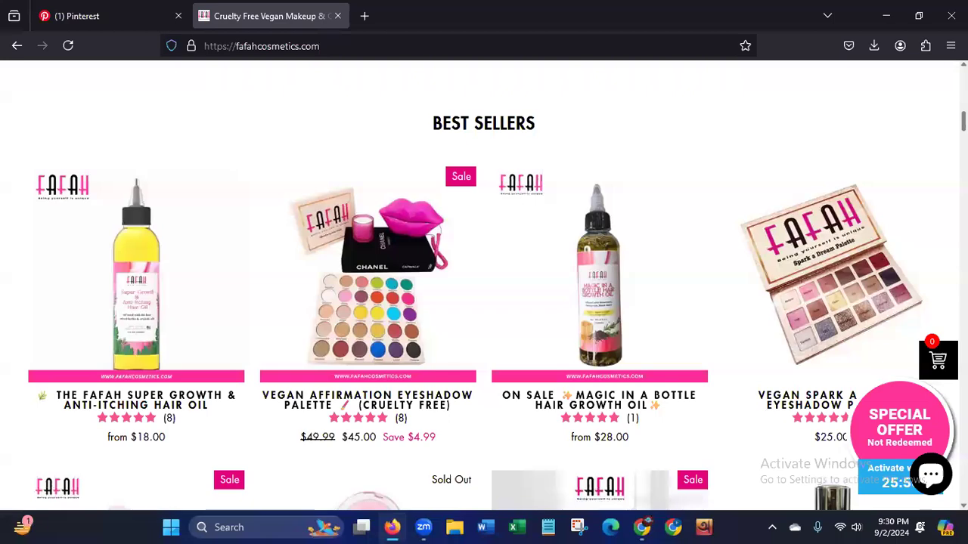
scroll(484, 303, "down", 5)
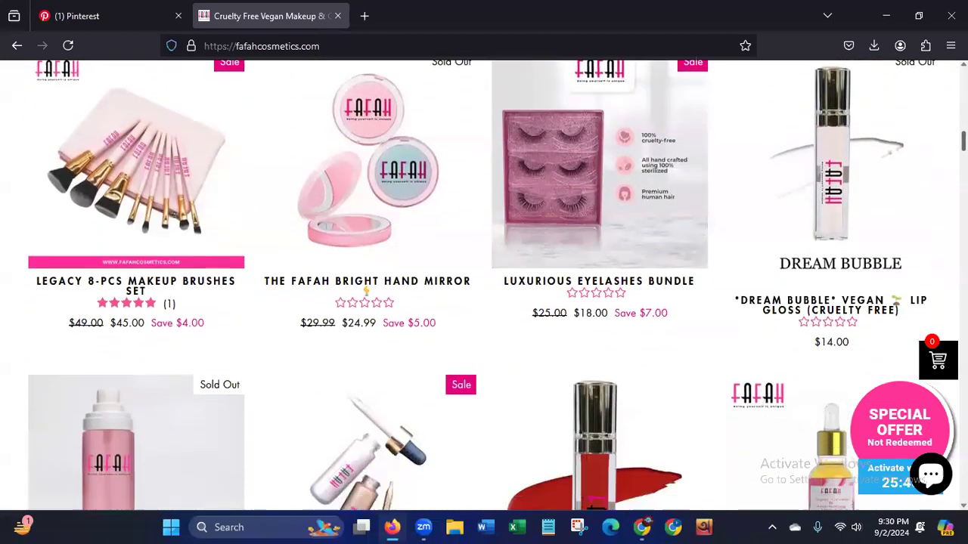
scroll(484, 303, "down", 9)
scroll(484, 303, "down", 4)
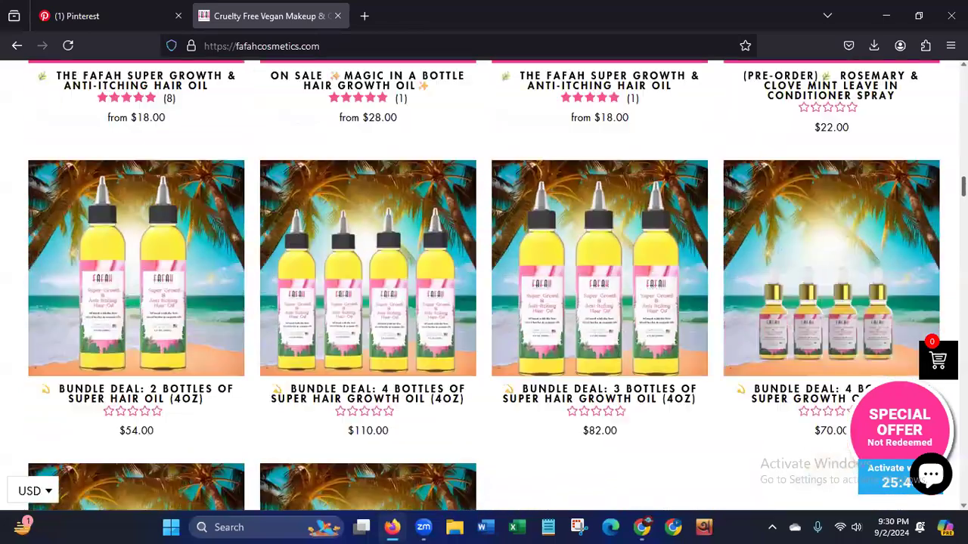
scroll(484, 303, "up", 18)
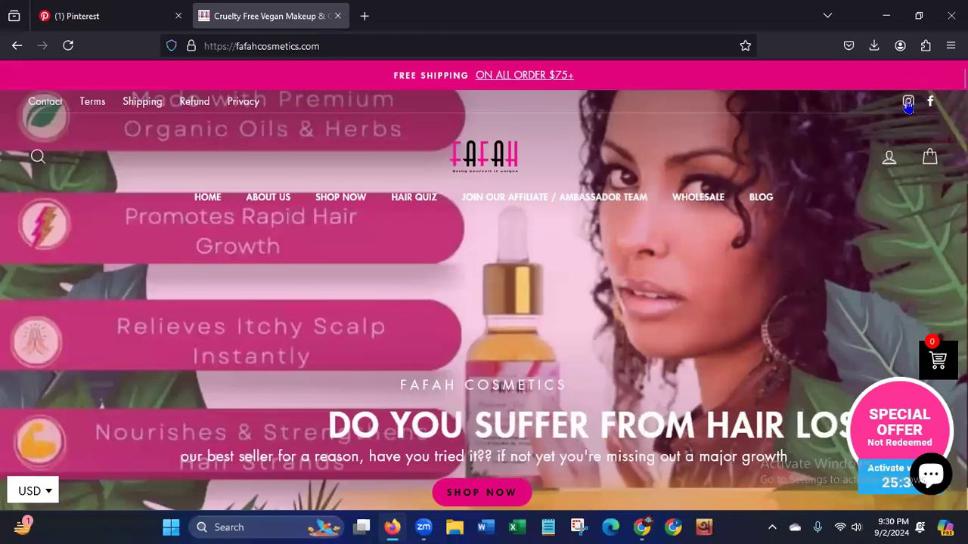
Revisit the Best Sellers section and highlight the home page's web address again.
scroll(499, 480, "down", 7)
scroll(499, 453, "down", 5)
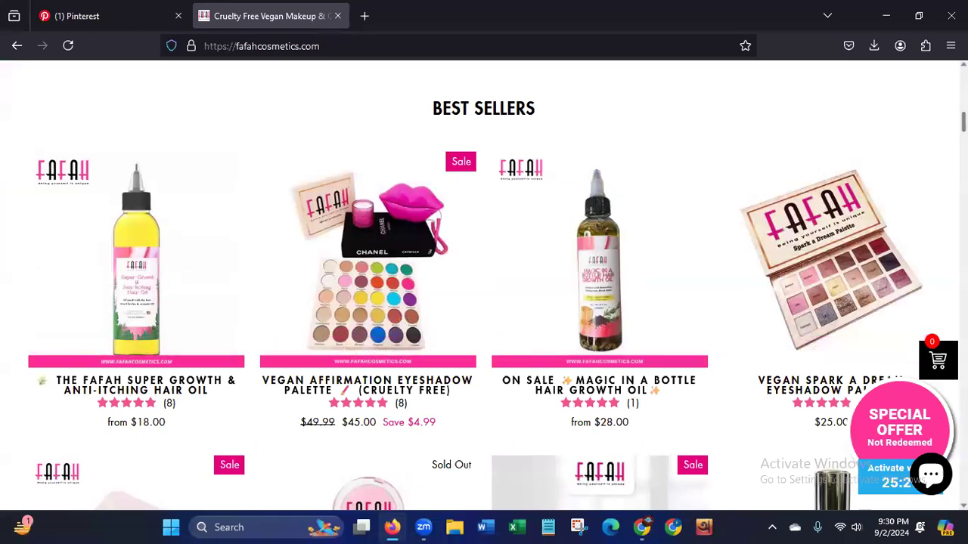
scroll(779, 330, "up", 8)
scroll(484, 286, "up", 3)
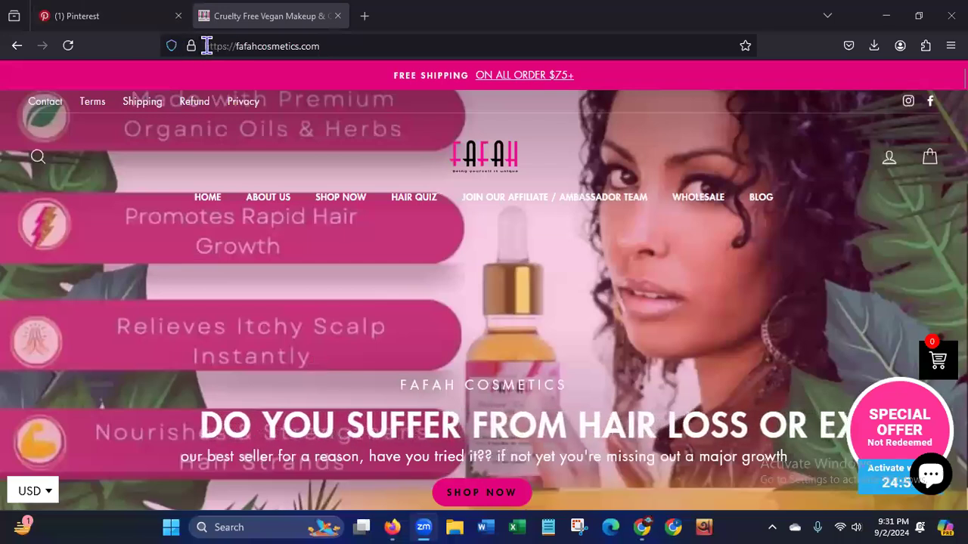
left_click(250, 46)
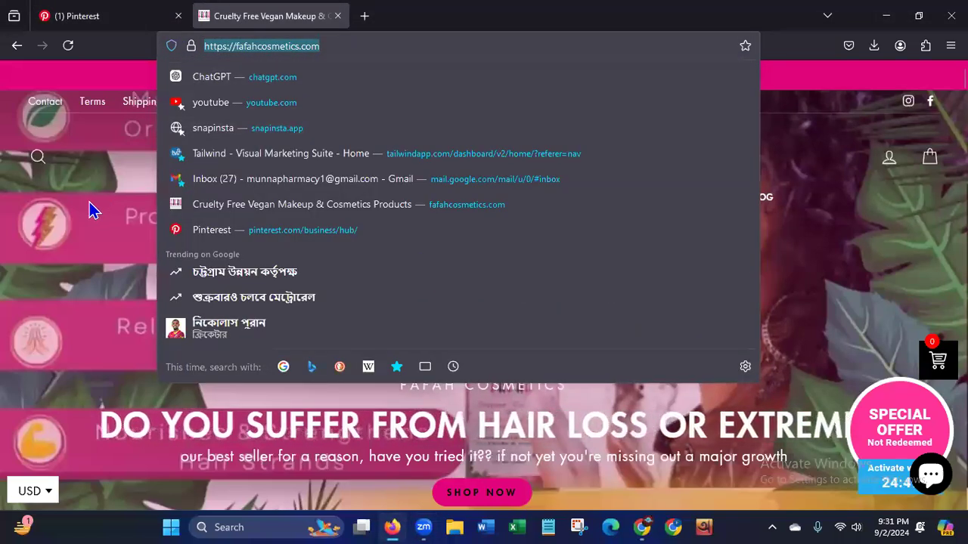
left_click(113, 205)
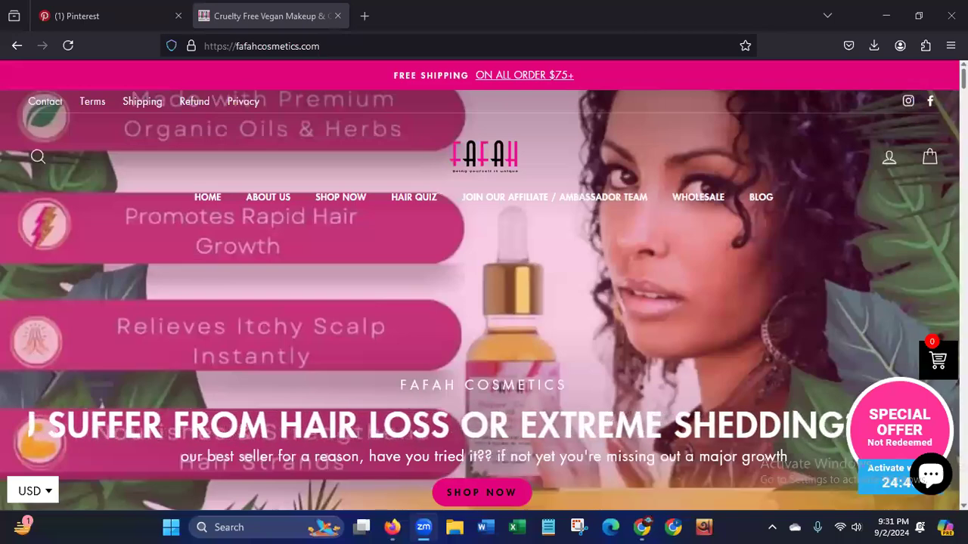
Look through the store's Best Sellers, makeup items and Haircare products as possible subjects for product Pins.
scroll(484, 285, "down", 10)
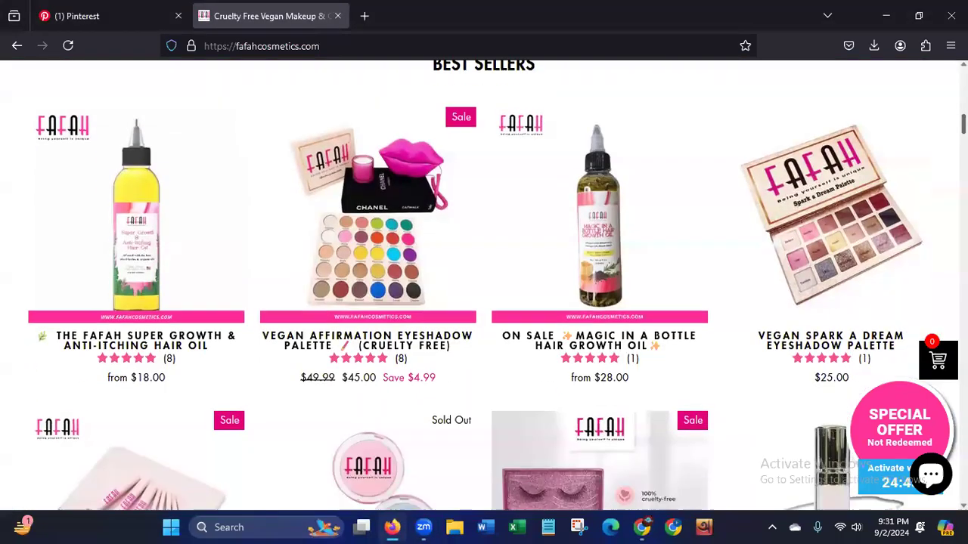
scroll(380, 452, "up", 12)
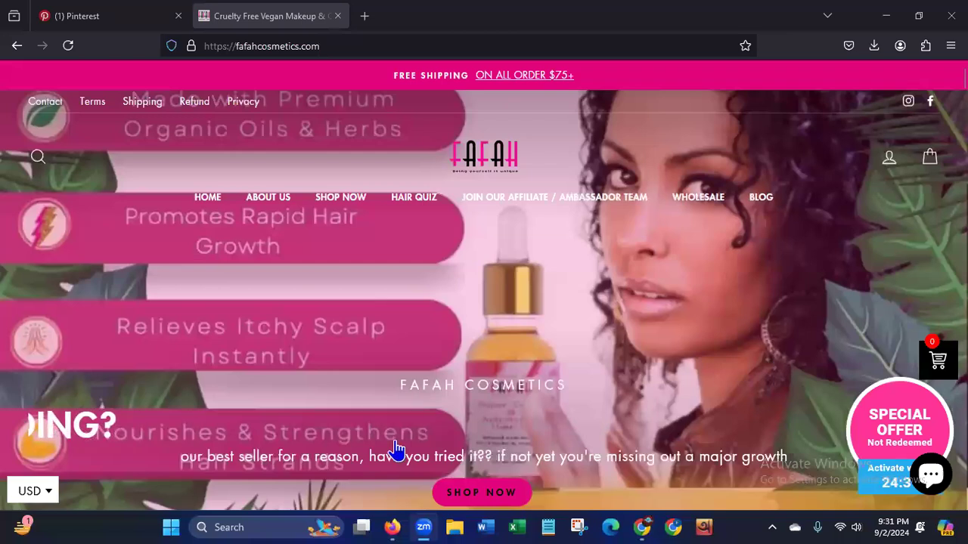
scroll(396, 449, "down", 4)
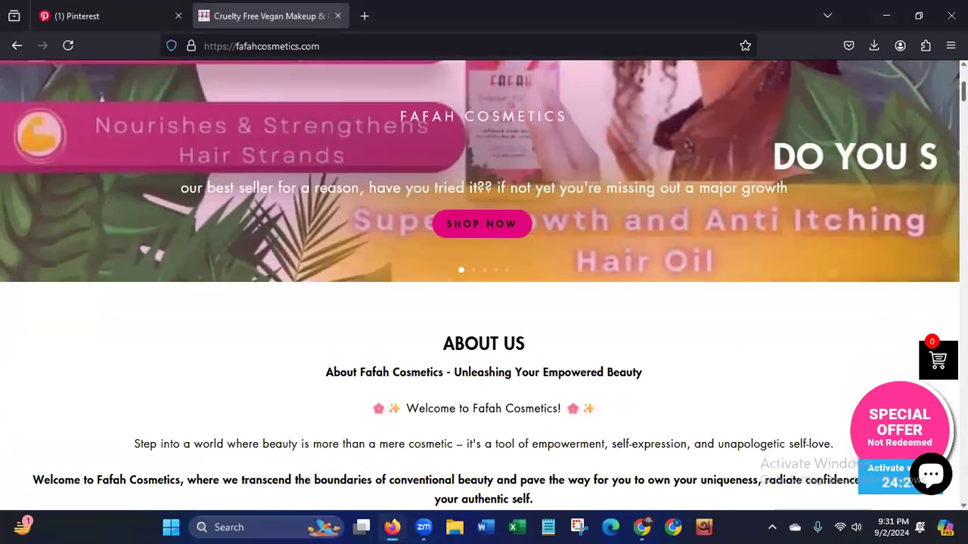
scroll(484, 303, "down", 9)
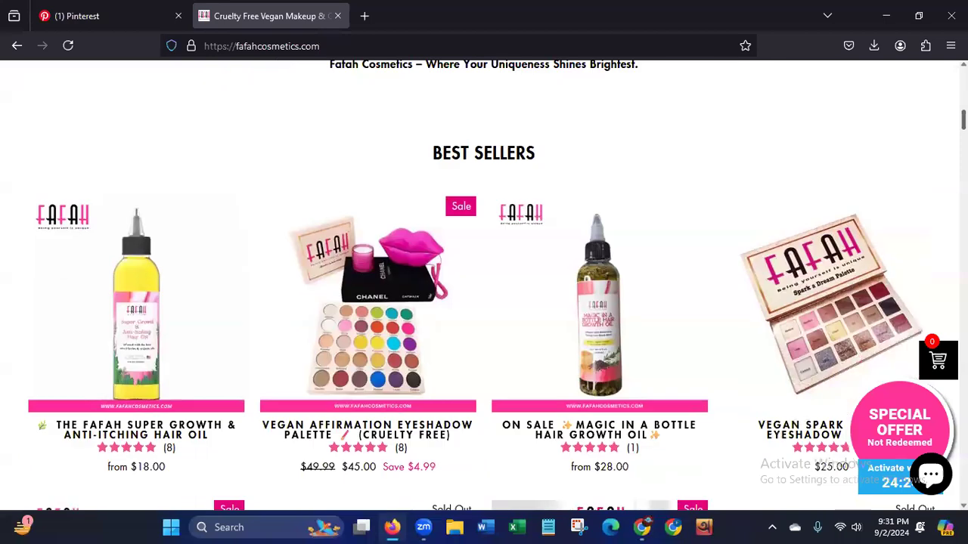
scroll(484, 303, "down", 8)
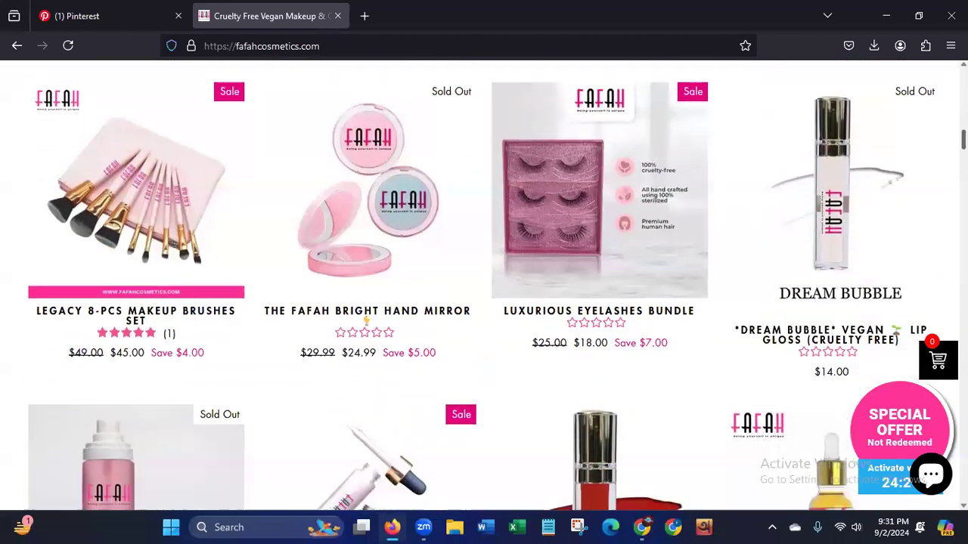
scroll(483, 302, "down", 2)
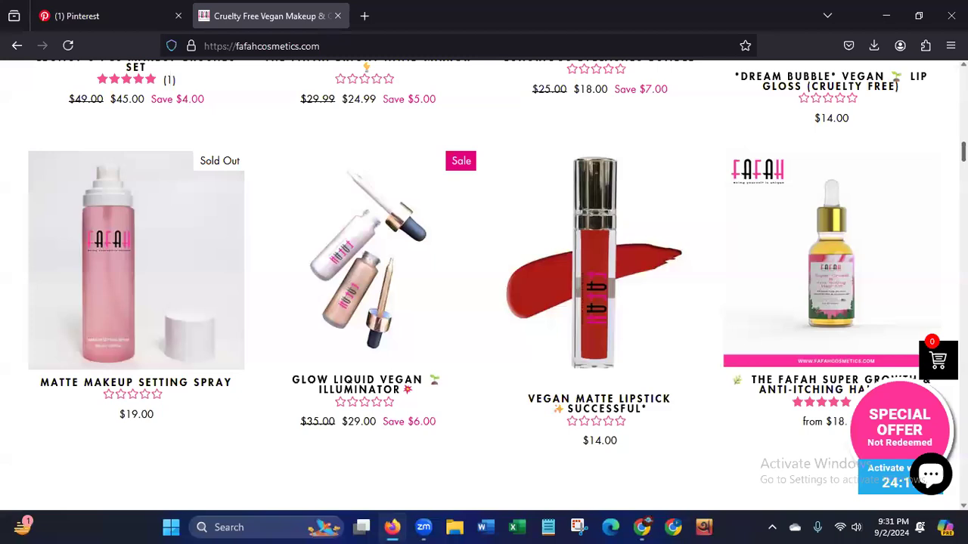
scroll(484, 302, "down", 6)
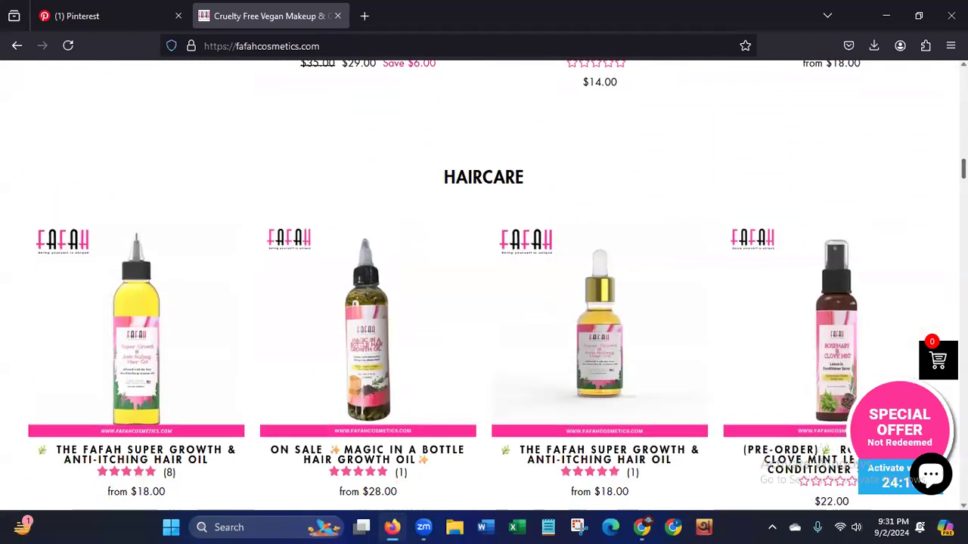
scroll(930, 197, "down", 8)
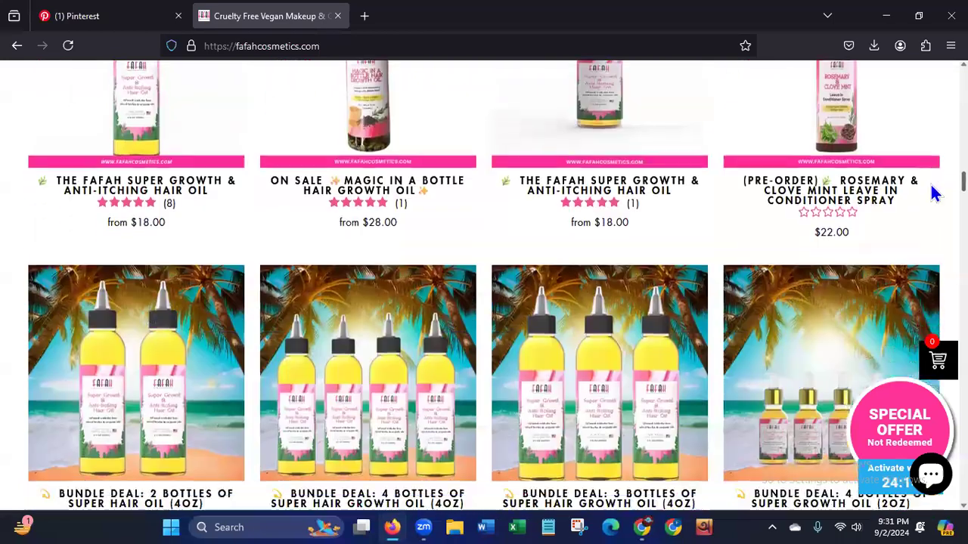
scroll(930, 204, "up", 5)
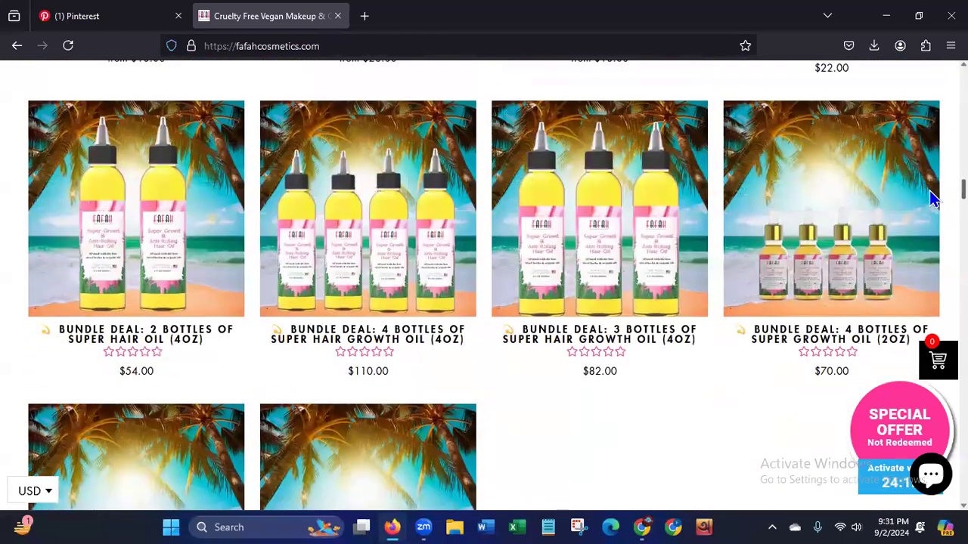
Go back from the hair oil bundle deals through Haircare to Best Sellers and examine the first row of products.
scroll(484, 287, "up", 3)
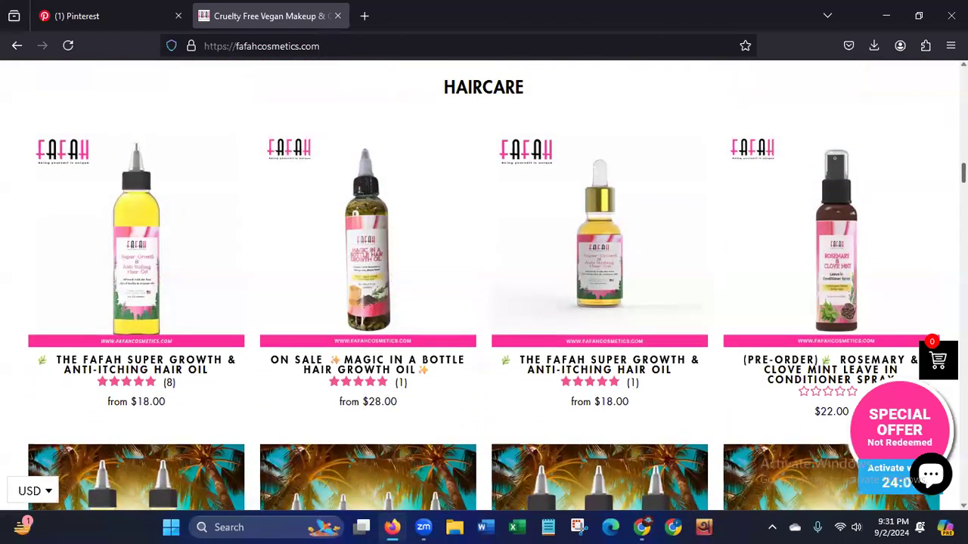
scroll(811, 158, "up", 3)
scroll(484, 287, "up", 10)
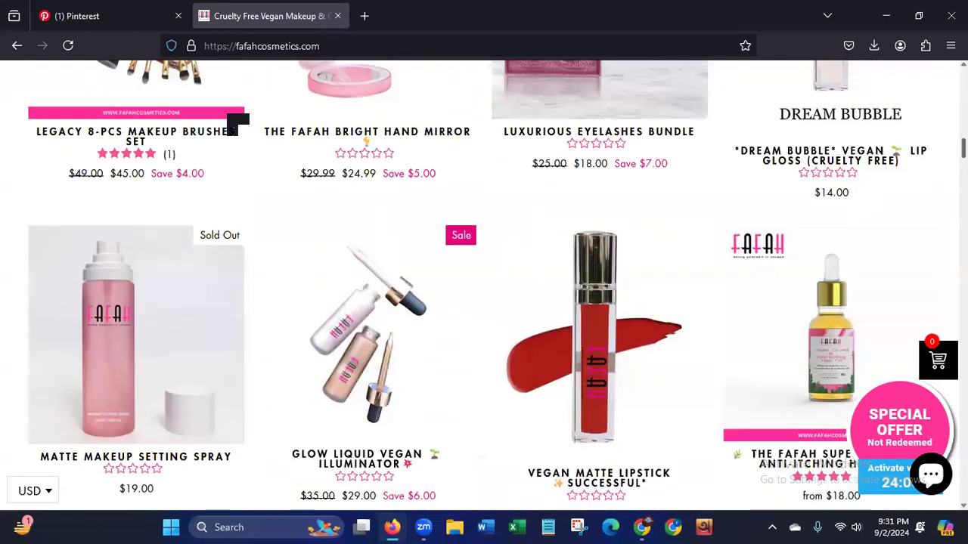
scroll(916, 151, "up", 1)
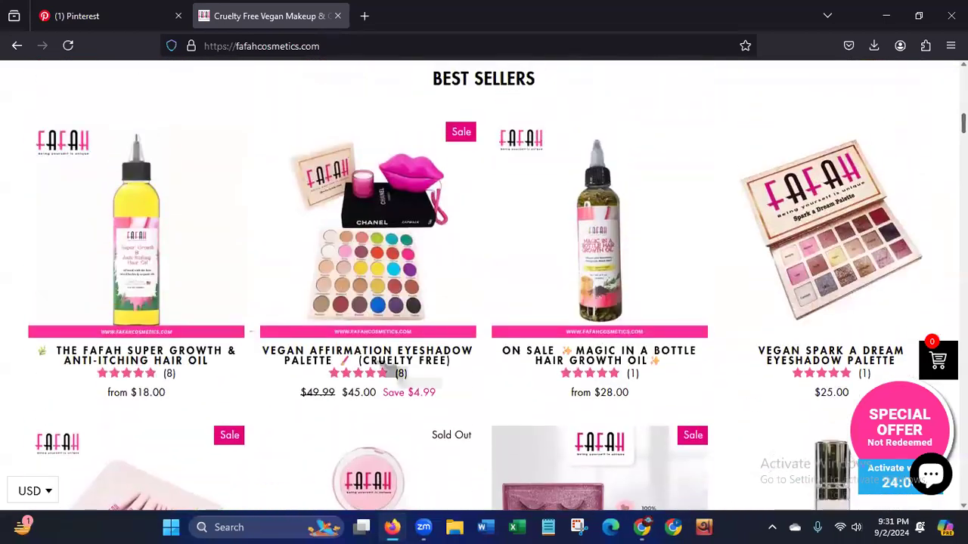
mouse_move(169, 382)
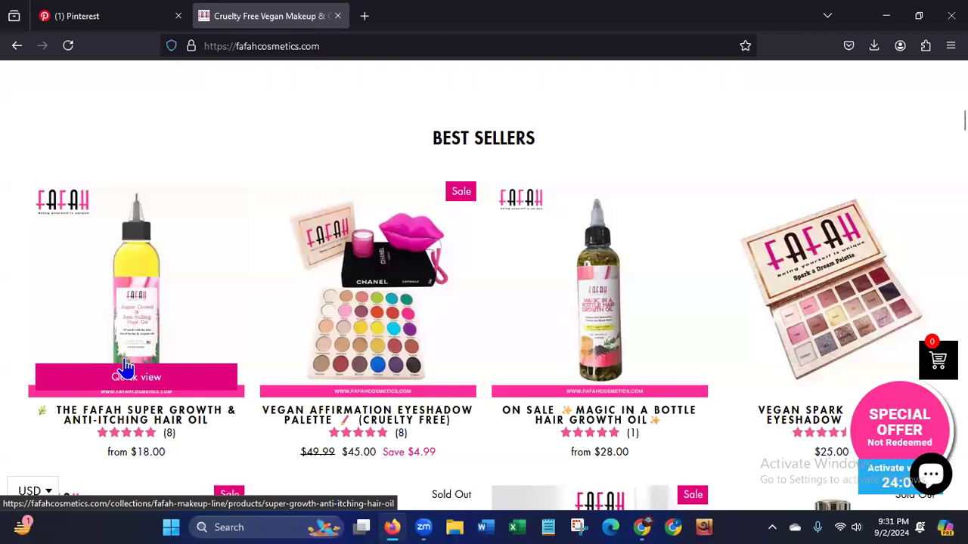
mouse_move(641, 437)
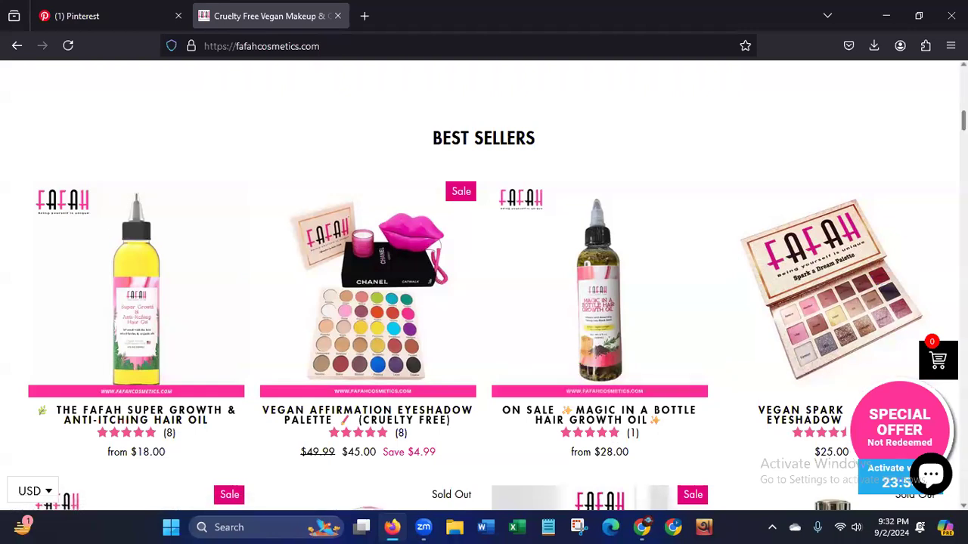
Compare the Best Sellers items, from the brush set and eyelashes bundle to the matte lipstick, as candidates for a product Pin.
scroll(484, 285, "down", 5)
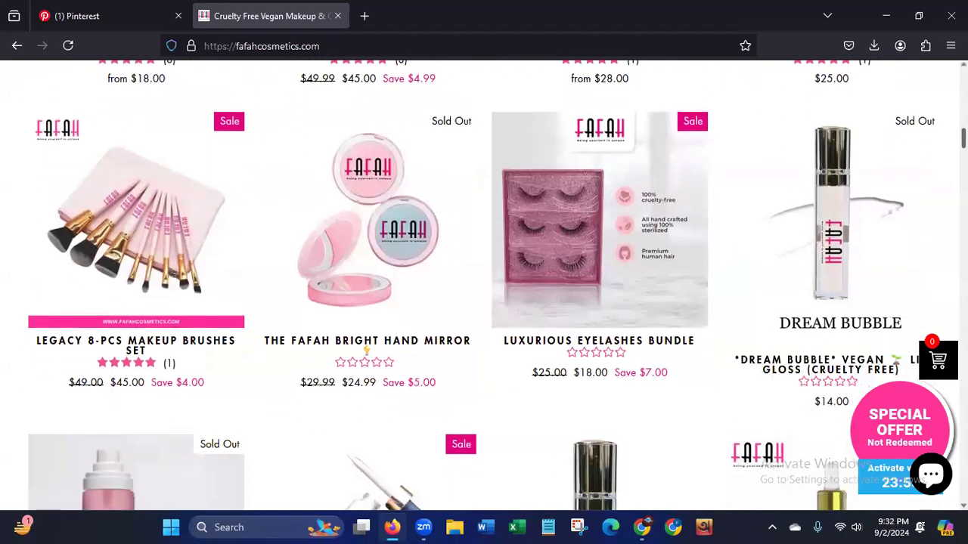
scroll(484, 285, "down", 2)
scroll(484, 285, "down", 2)
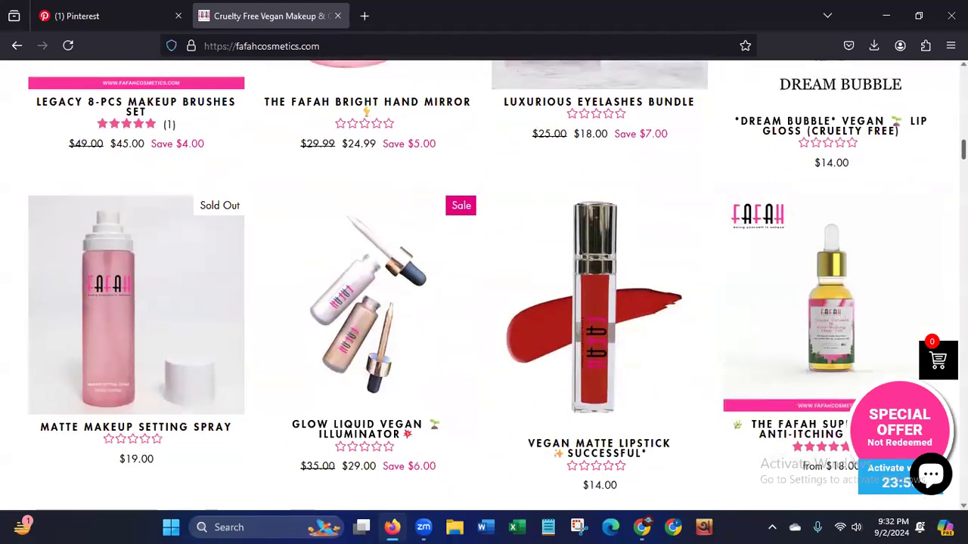
scroll(484, 285, "up", 3)
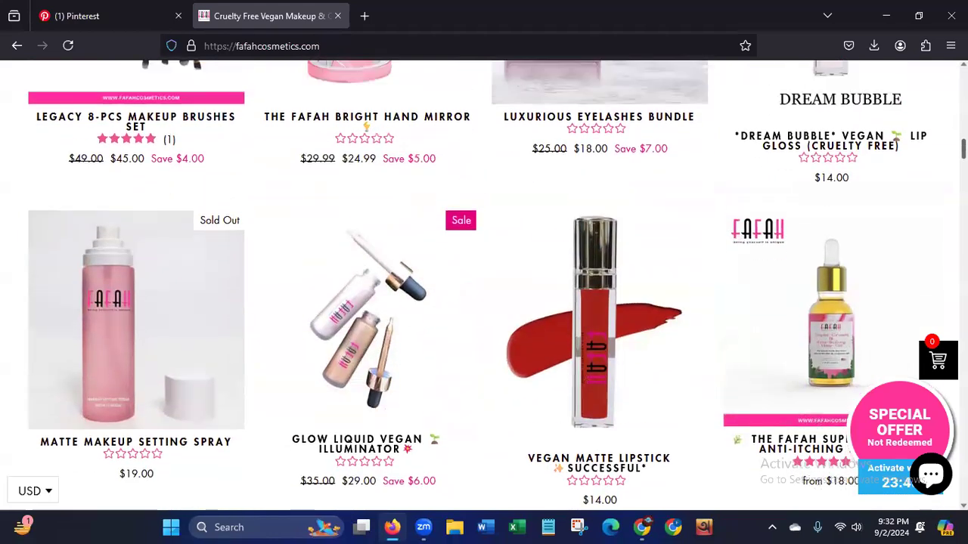
scroll(136, 381, "down", 6)
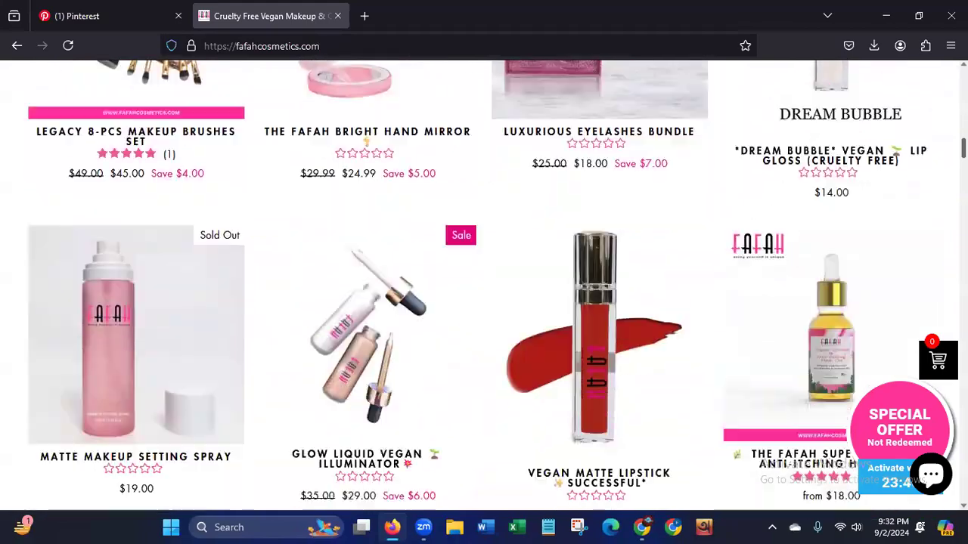
scroll(136, 381, "down", 5)
scroll(136, 382, "up", 6)
scroll(136, 381, "down", 3)
scroll(136, 381, "up", 1)
scroll(136, 381, "down", 12)
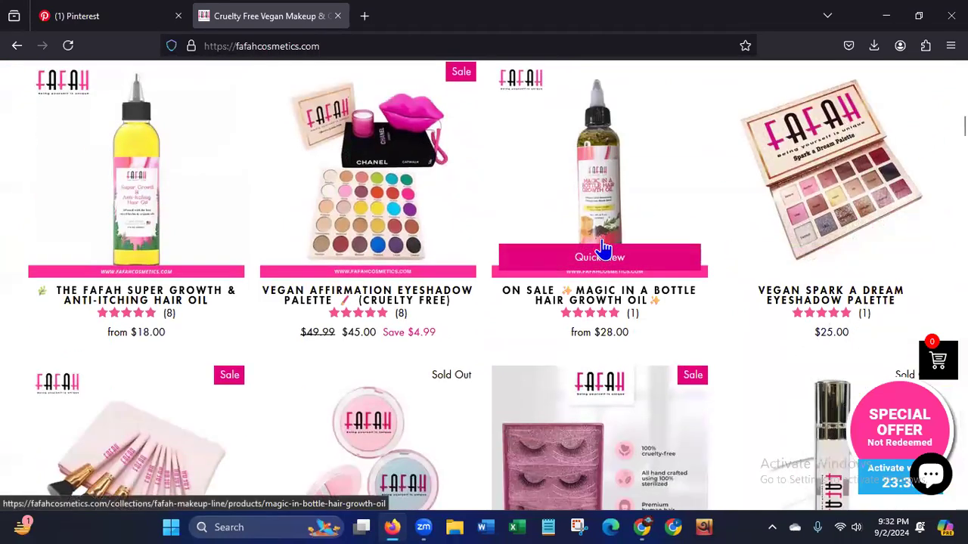
Open the Magic in a Bottle Hair Growth Oil product page in a separate tab, keeping the store's home page open.
left_click(572, 310)
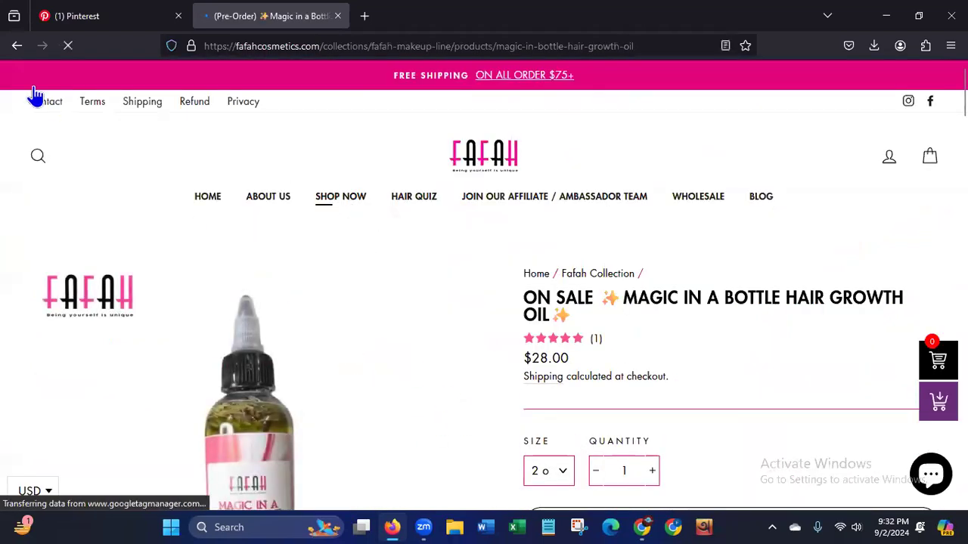
left_click(17, 46)
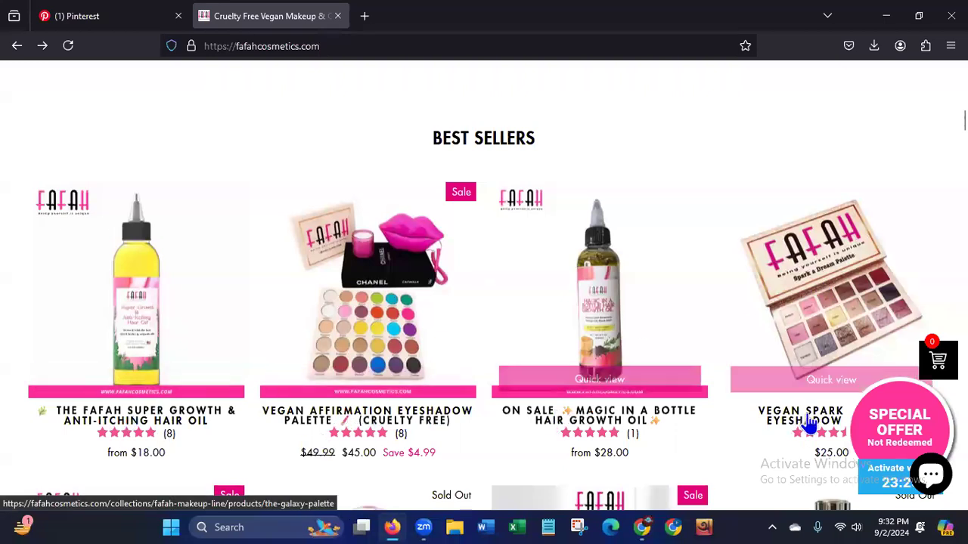
right_click(569, 418)
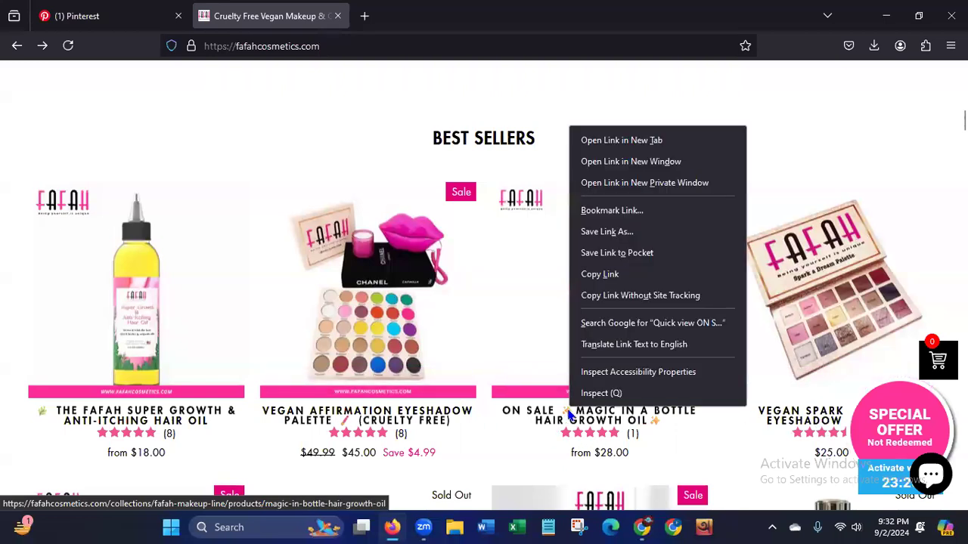
left_click(648, 141)
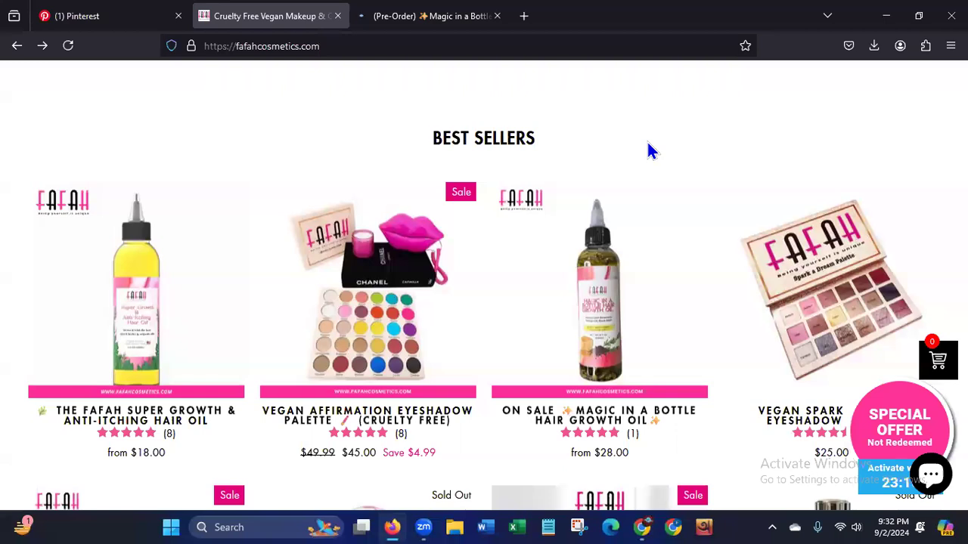
left_click(456, 16)
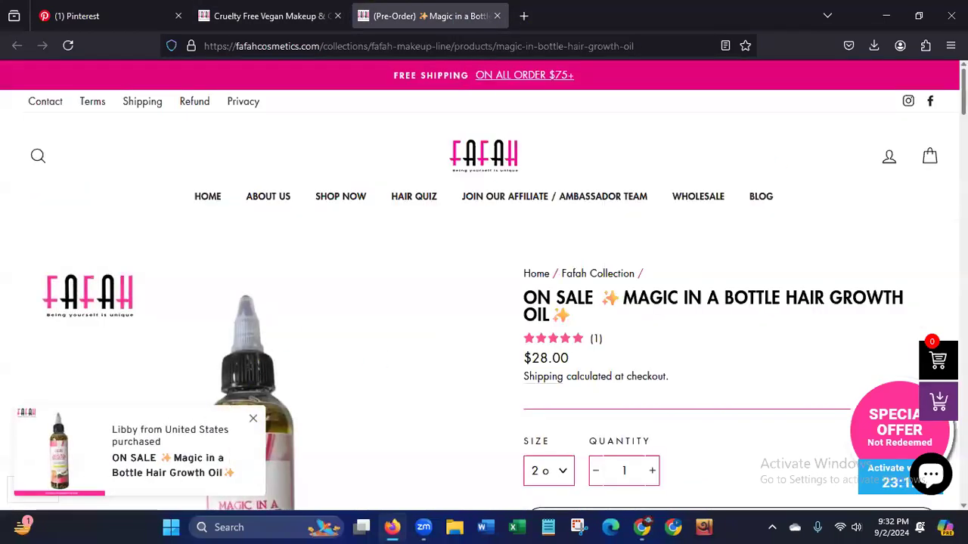
Review the hair oil's product page and highlight the words "Hair Growth Oil" in its title.
scroll(483, 285, "down", 3)
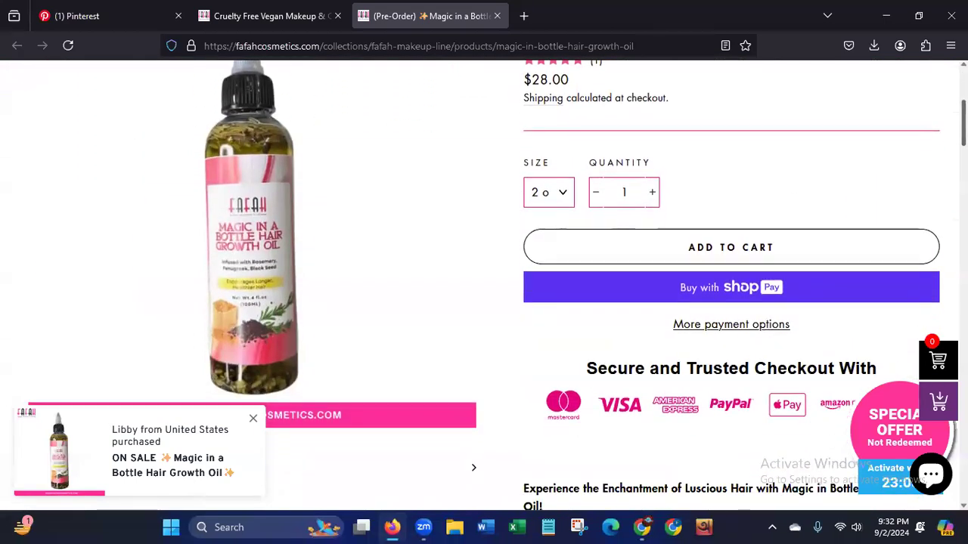
scroll(821, 135, "up", 2)
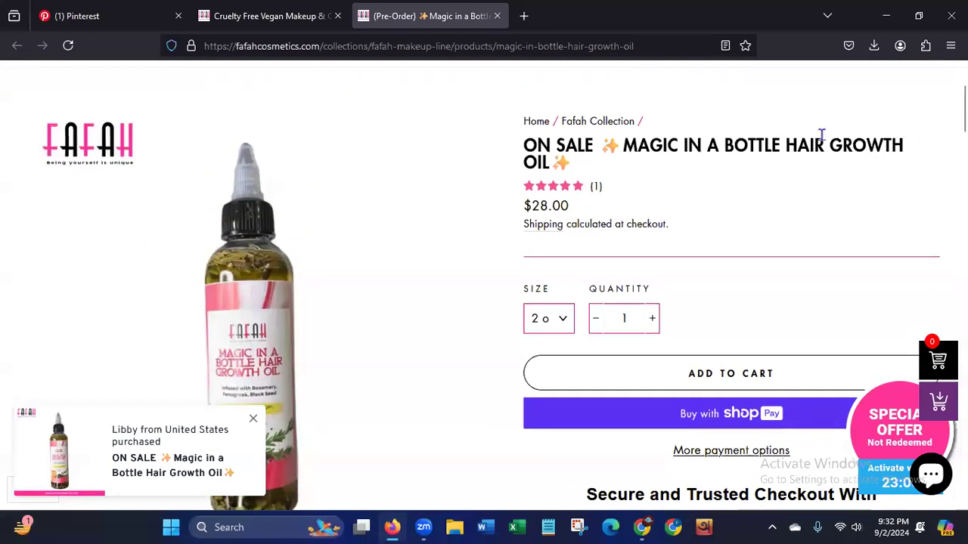
left_click_drag(786, 144, 794, 167)
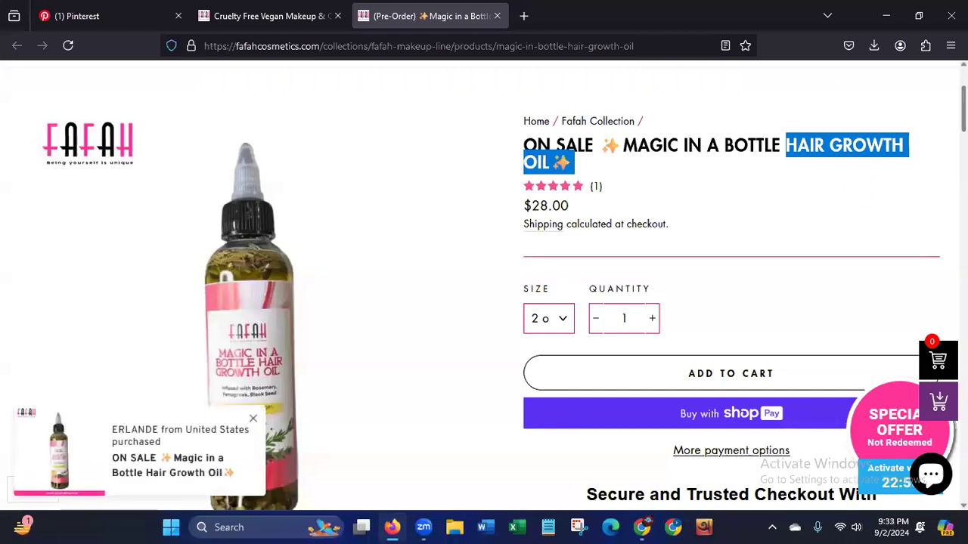
scroll(484, 288, "down", 1)
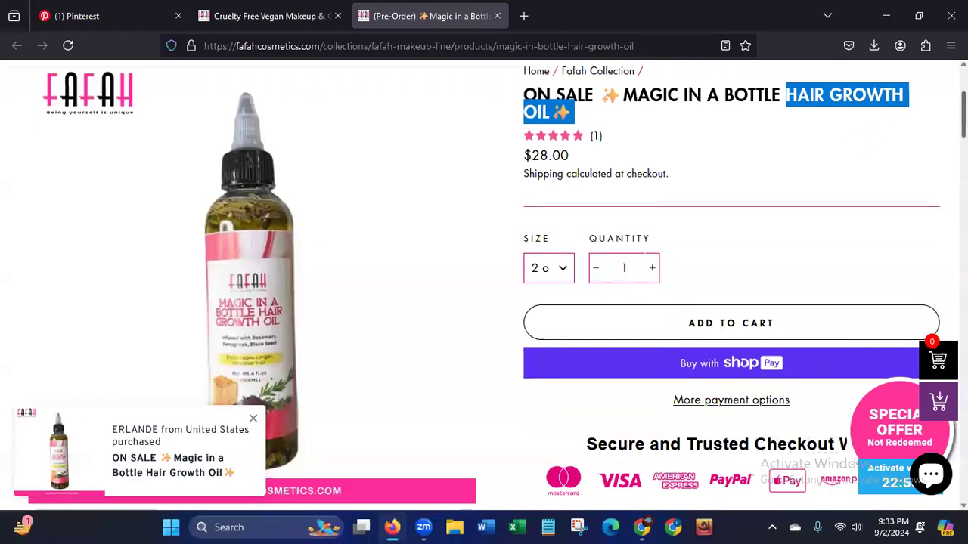
scroll(484, 288, "up", 2)
scroll(378, 153, "up", 2)
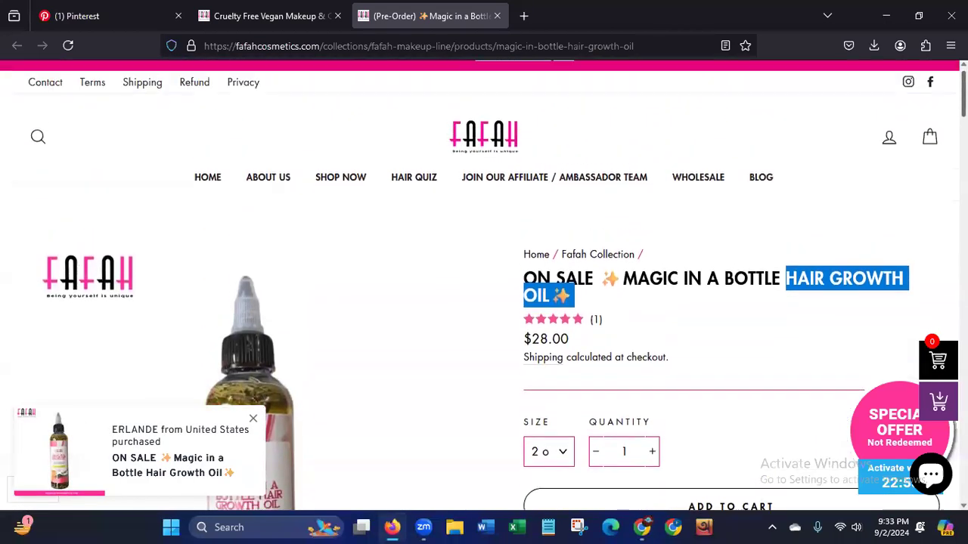
Switch to the Pinterest profile and look through its saved boards, from All Pins to the winter wear board.
left_click(91, 25)
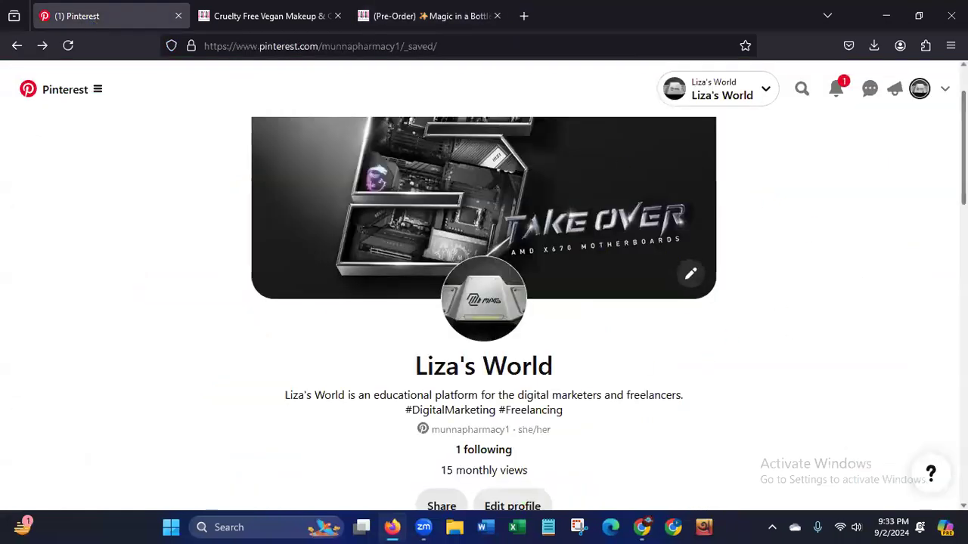
scroll(484, 303, "down", 5)
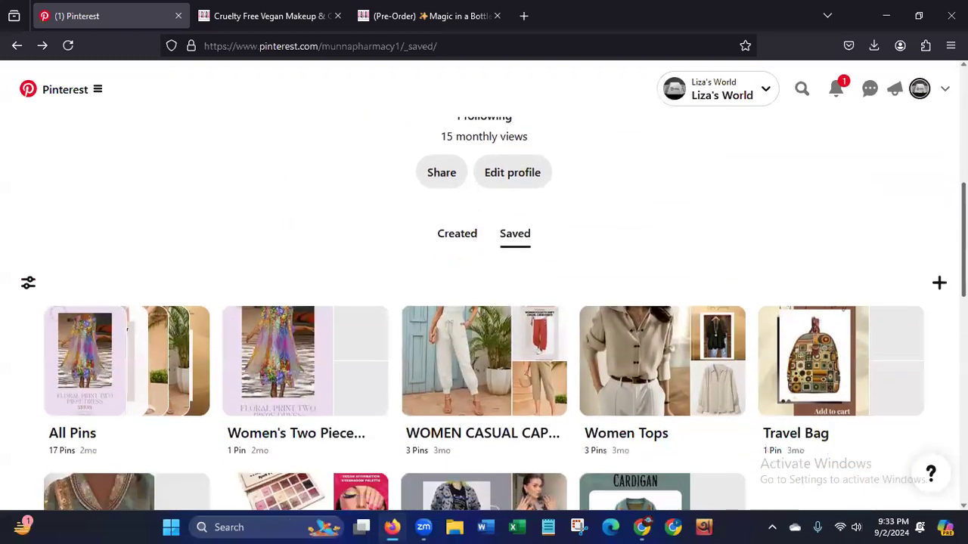
scroll(484, 314, "down", 1)
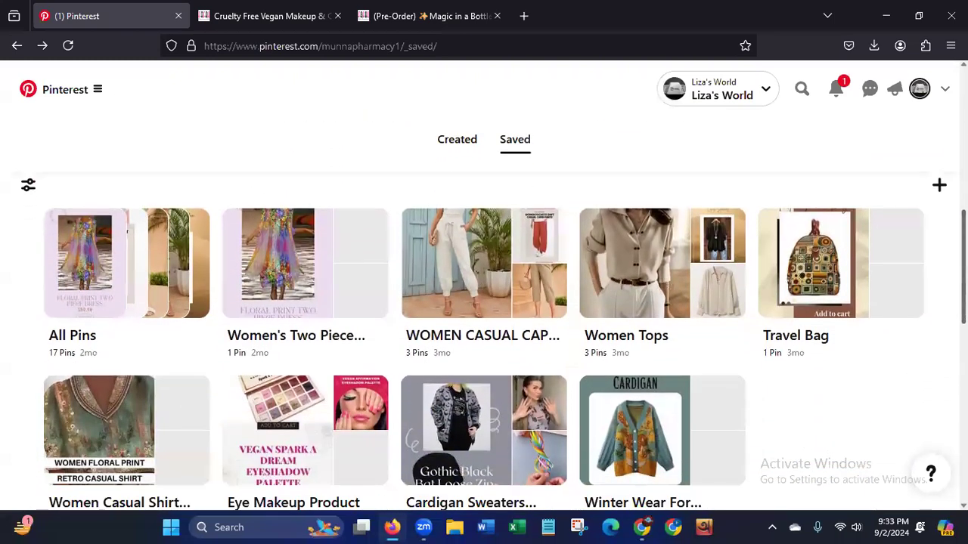
scroll(189, 280, "down", 1)
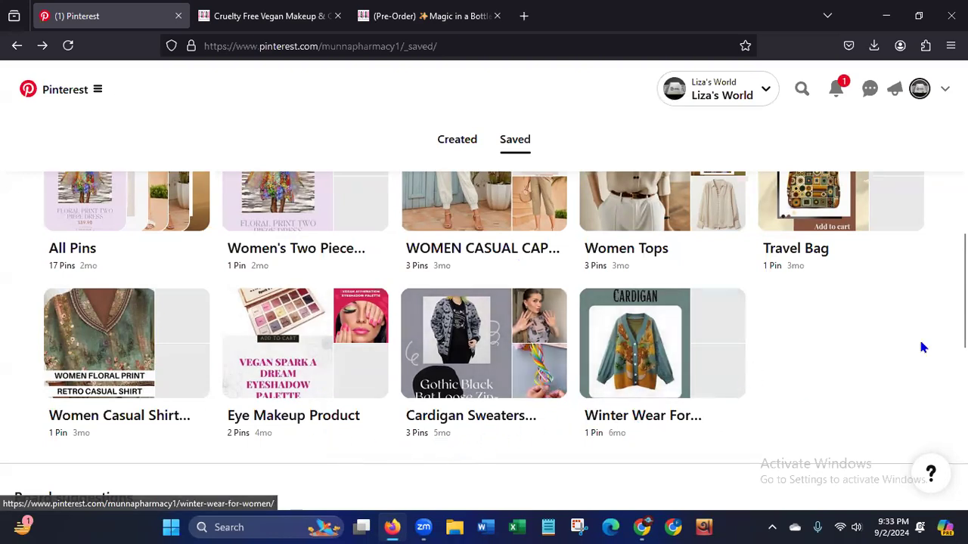
scroll(887, 218, "up", 3)
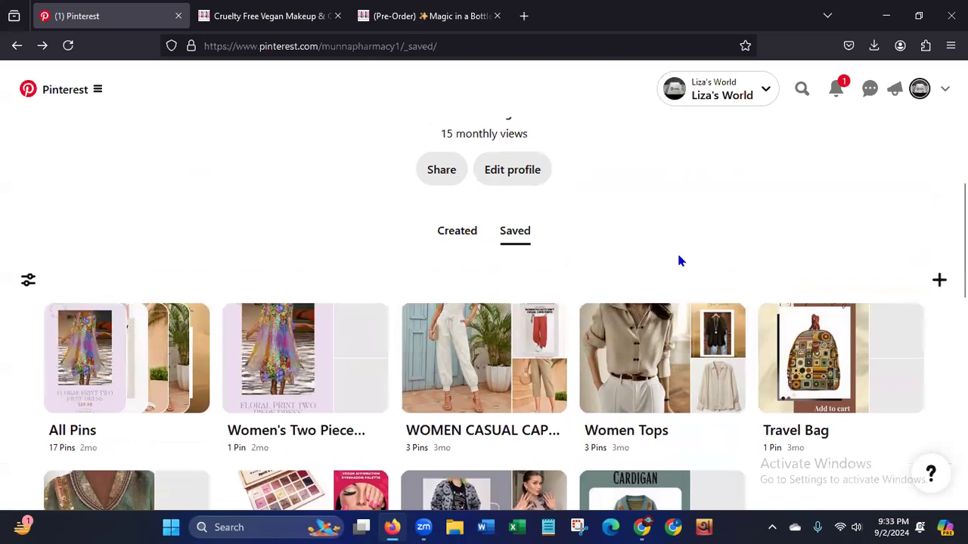
scroll(490, 239, "up", 4)
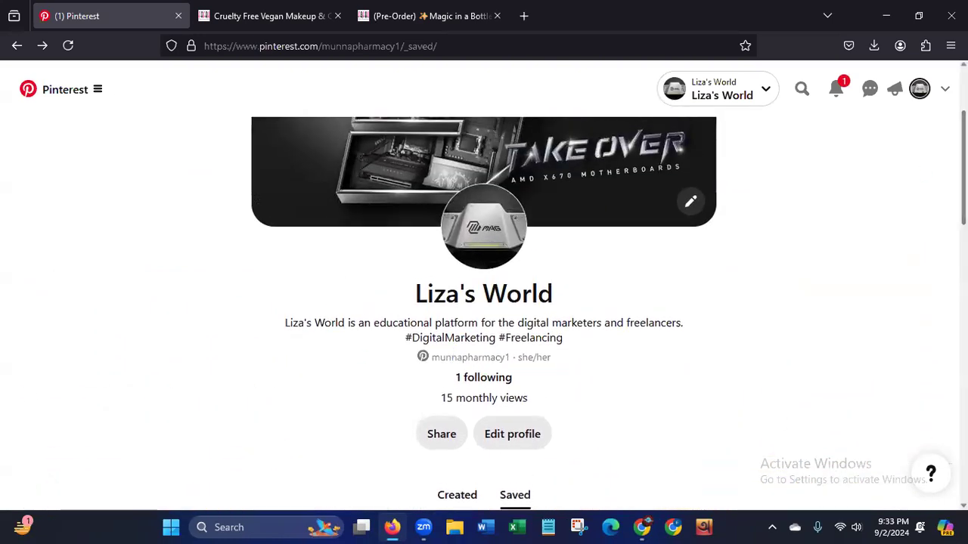
Start creating a new board from the profile's saved boards and make its name ready for entry.
scroll(876, 222, "down", 2)
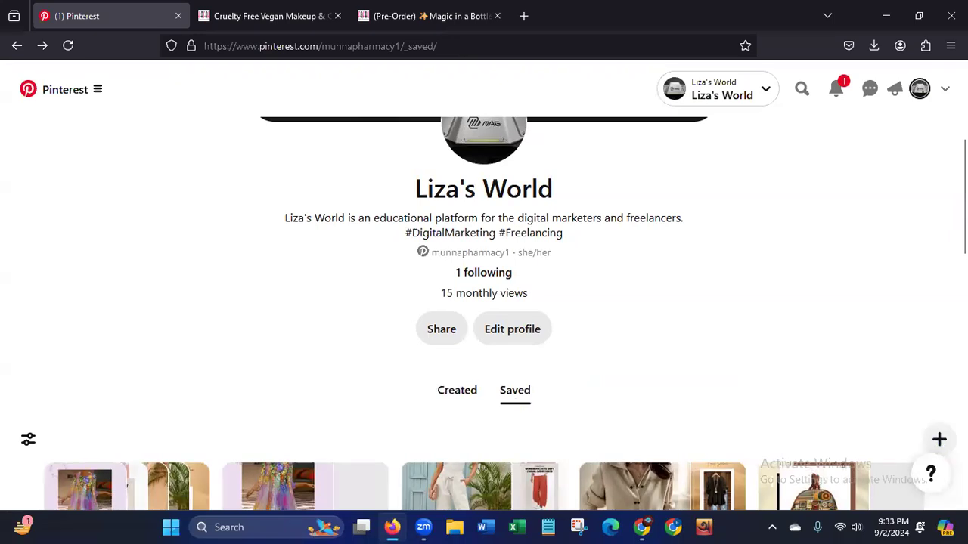
scroll(941, 335, "down", 3)
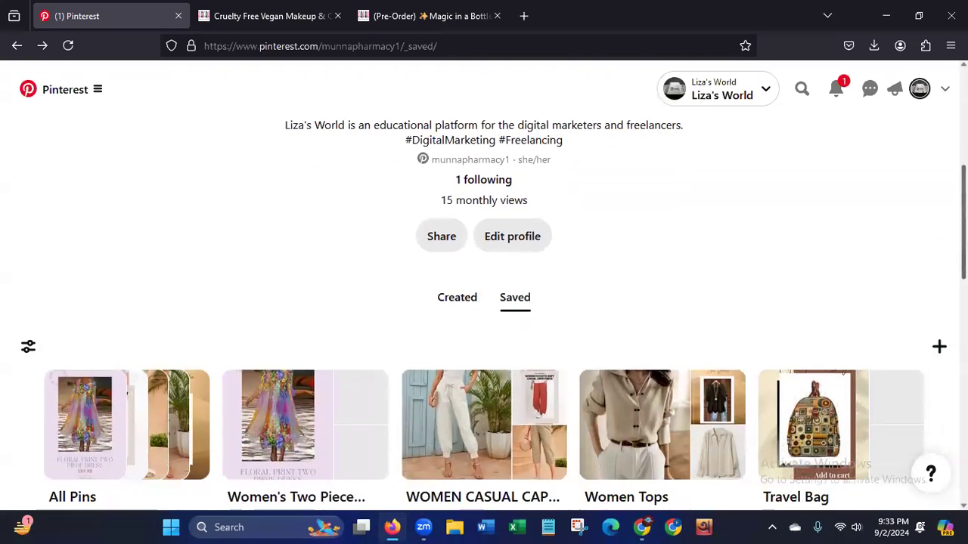
left_click(939, 330)
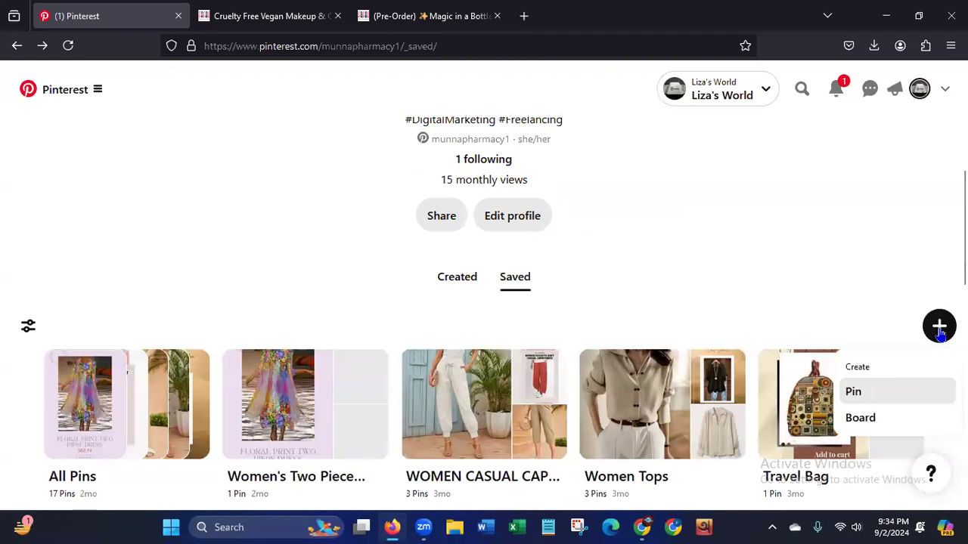
left_click(860, 417)
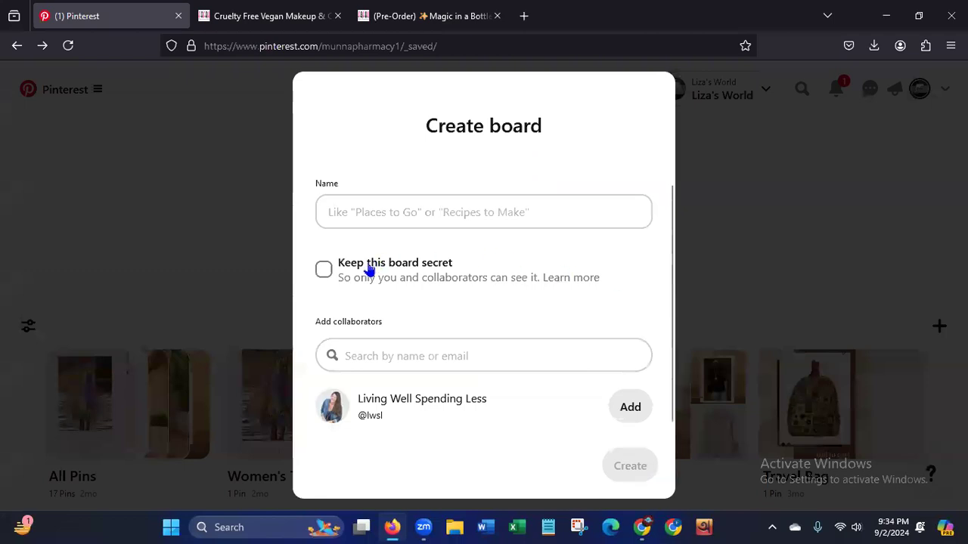
left_click(367, 209)
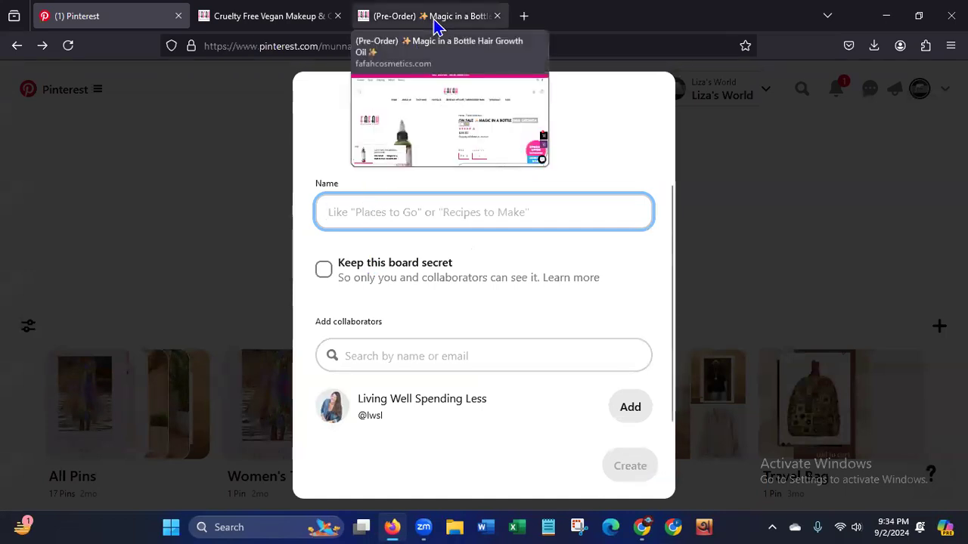
Return to the Magic in a Bottle product page and select "Hair Growth Oil" in the product title.
left_click(436, 22)
scroll(762, 331, "down", 15)
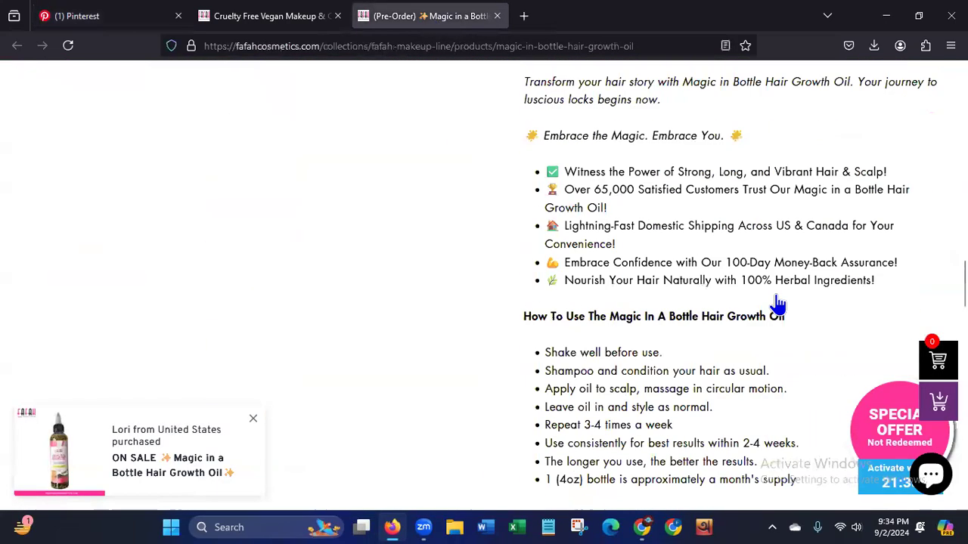
scroll(484, 286, "up", 10)
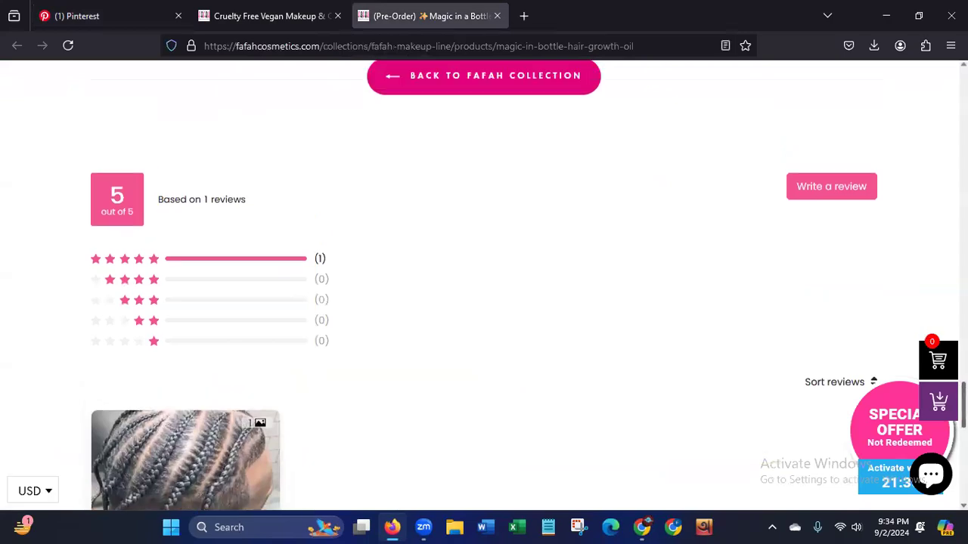
scroll(870, 186, "up", 5)
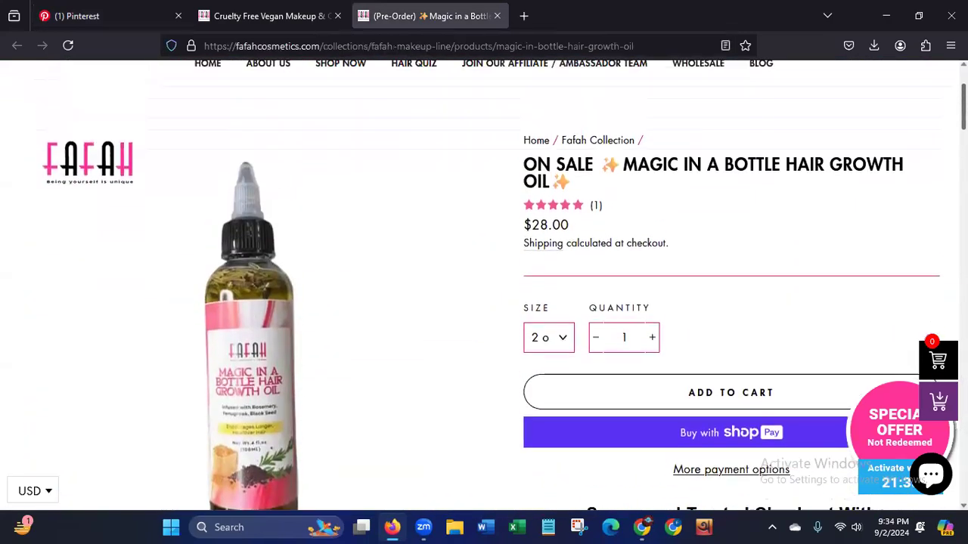
left_click_drag(783, 298, 780, 319)
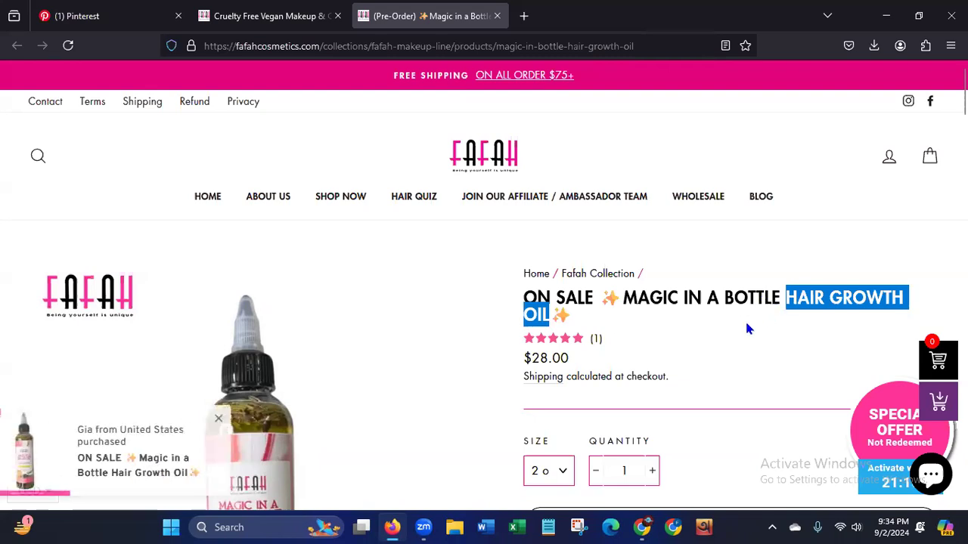
Copy the words "Hair Growth Oil" from the product title, leaving out the sparkle emoji.
left_click(784, 296)
left_click_drag(788, 298, 787, 321)
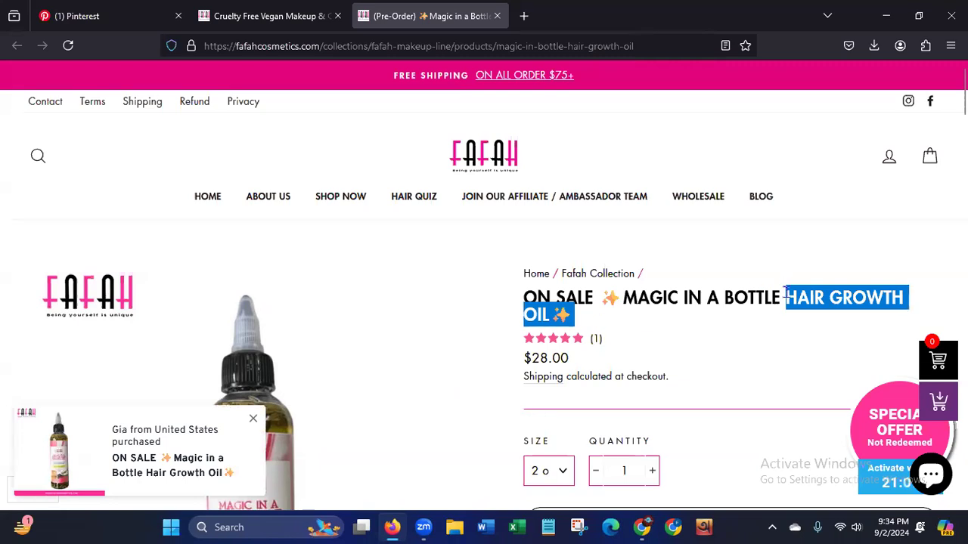
left_click_drag(786, 302, 550, 316)
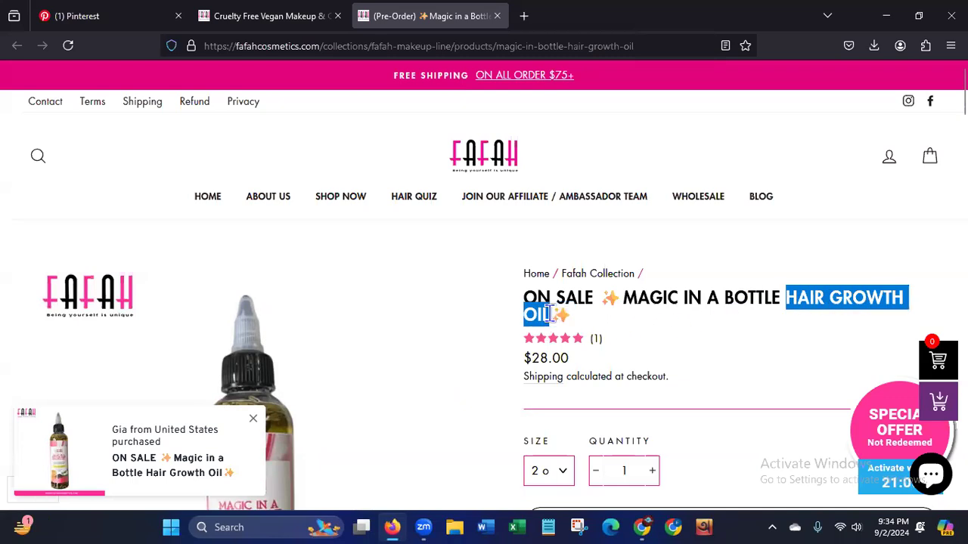
right_click(838, 297)
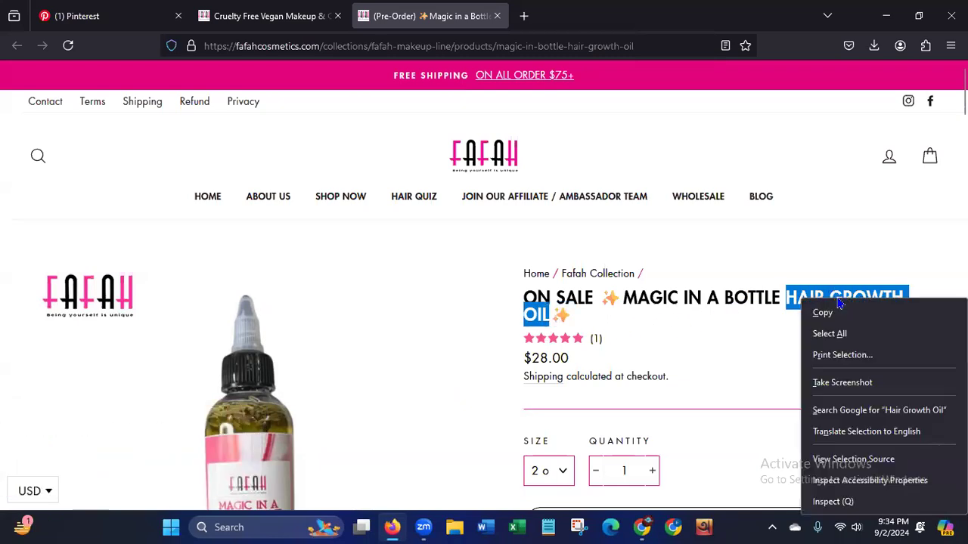
left_click(828, 310)
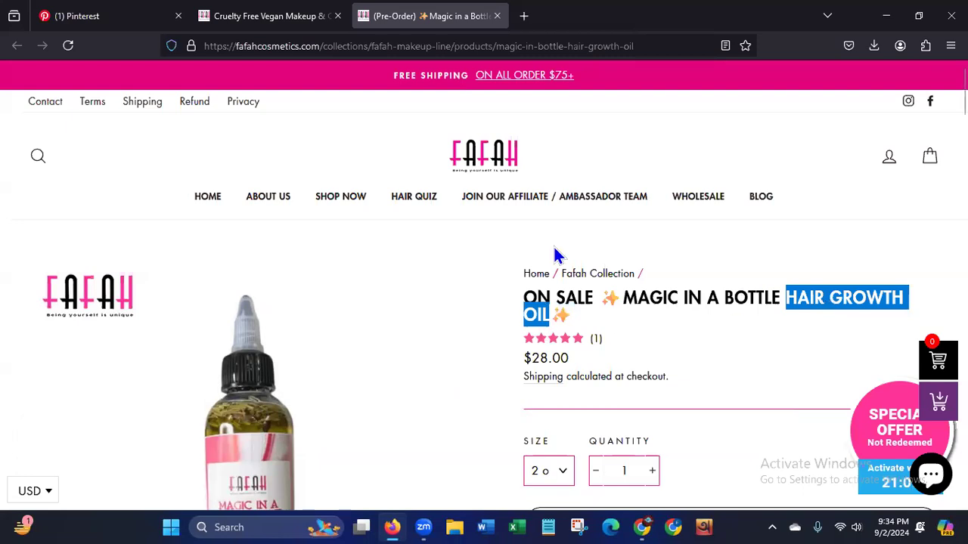
Switch to Pinterest and create the new board with the name "Hair Growth Oil | Hair Care Oil".
left_click(98, 23)
left_click(432, 209)
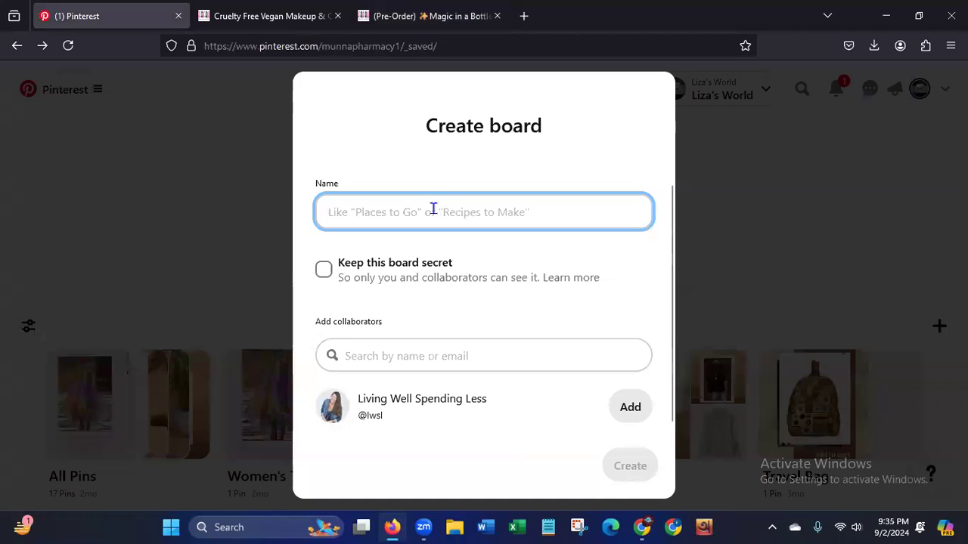
type("Hair Growth Oil")
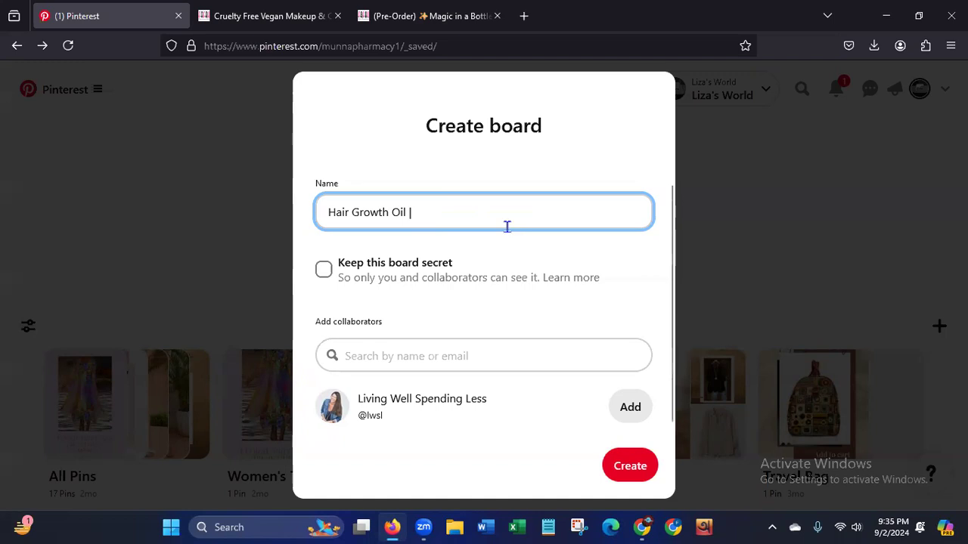
type("| Hair Care Oil")
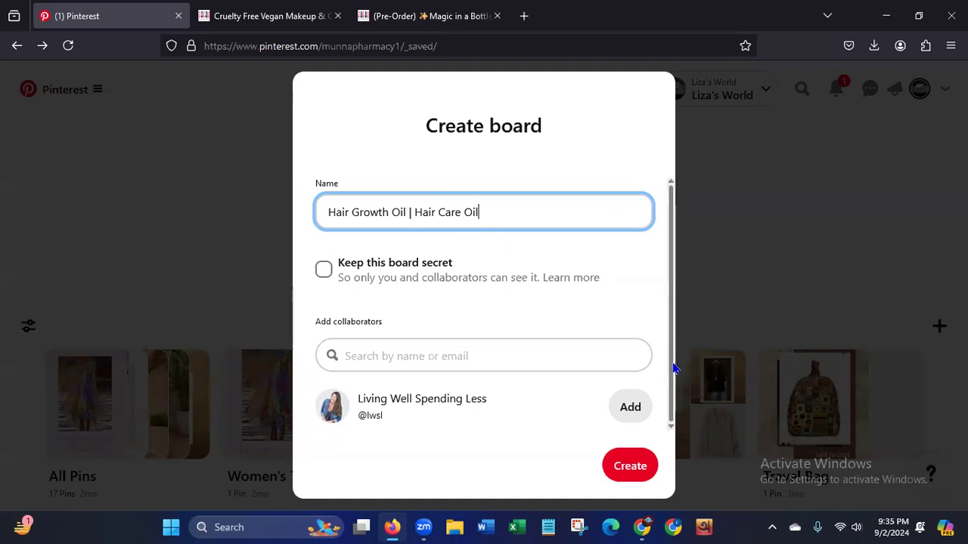
left_click(637, 472)
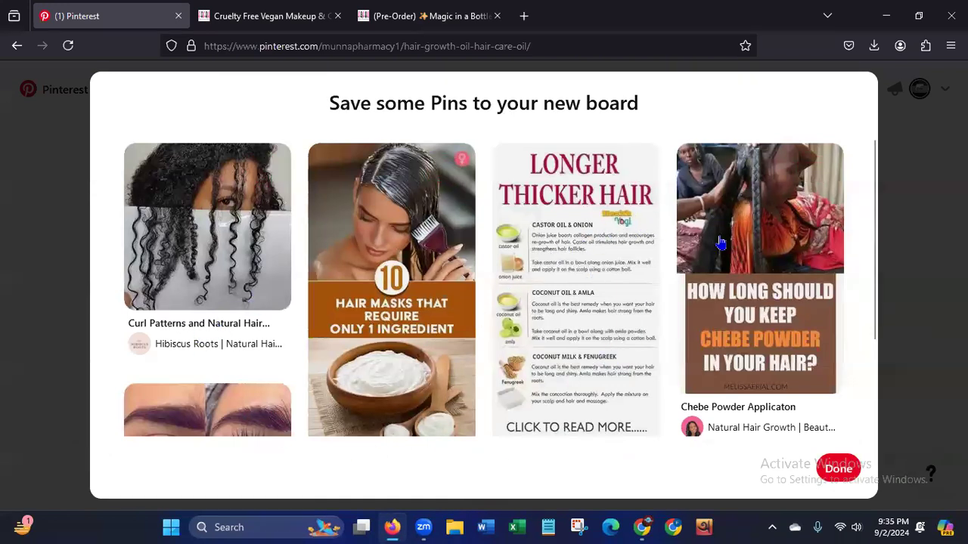
Look through the Pins suggested for the new board, finish without saving any, and review the board's title.
left_click_drag(875, 199, 862, 308)
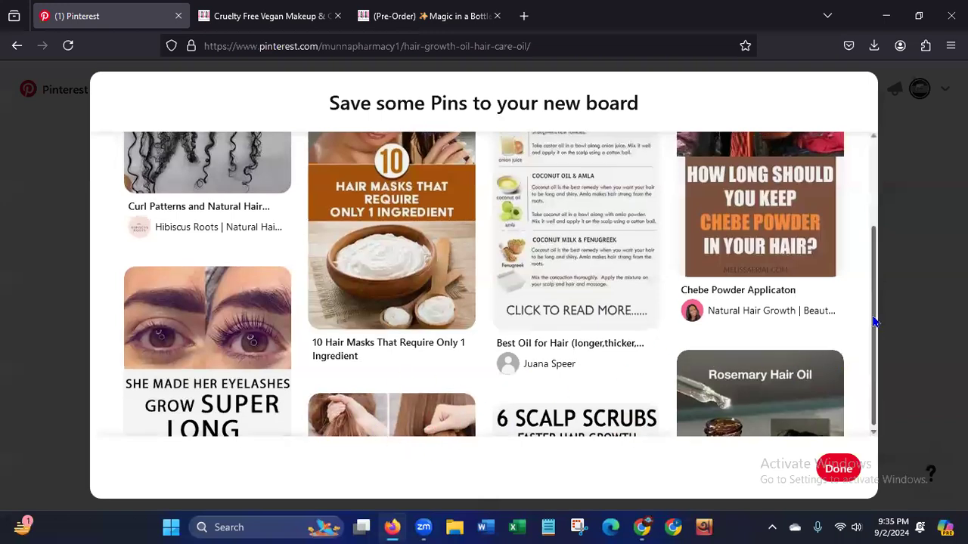
left_click_drag(873, 328, 875, 210)
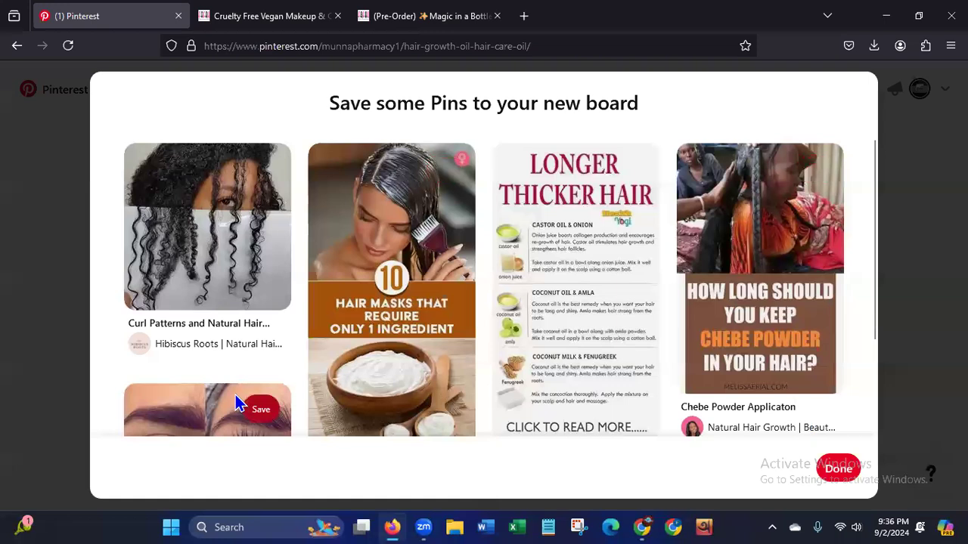
left_click(843, 471)
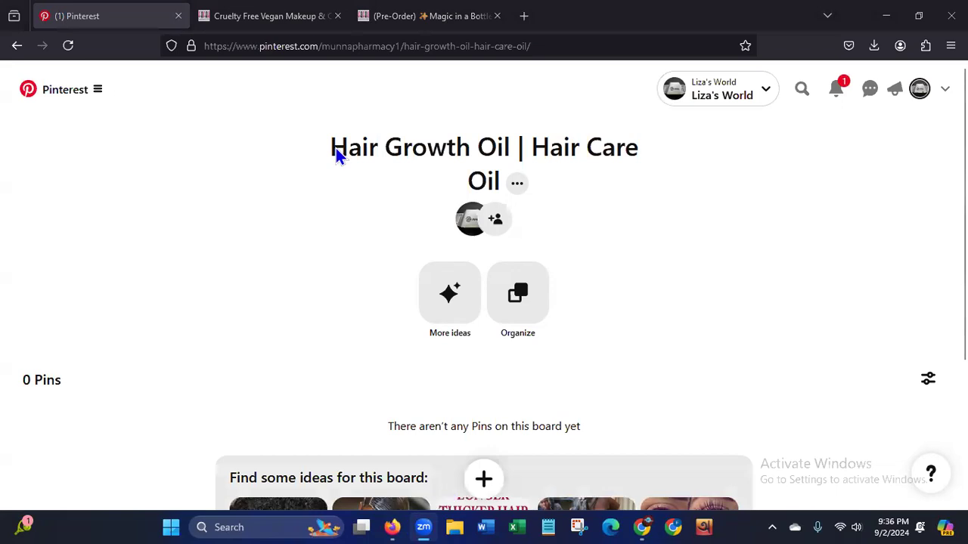
left_click_drag(343, 145, 501, 183)
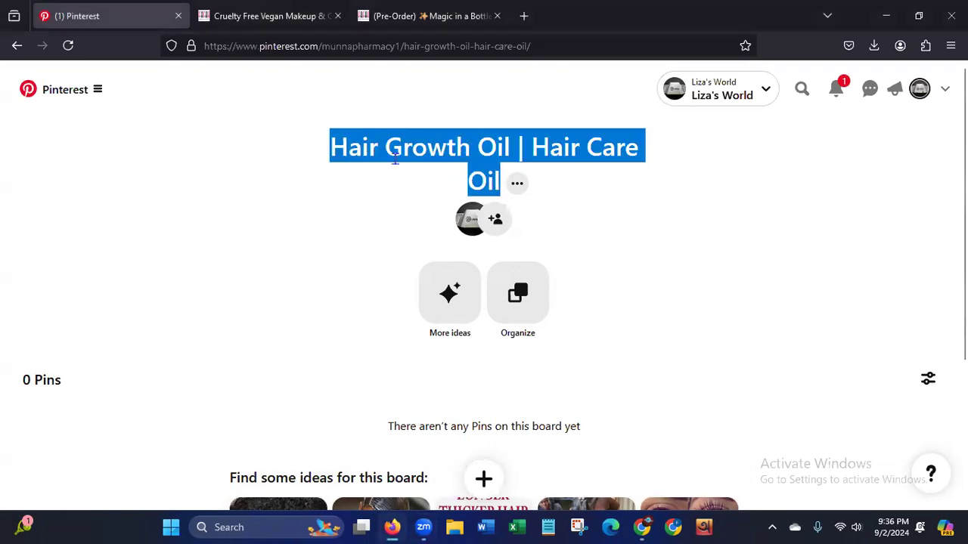
left_click(239, 346)
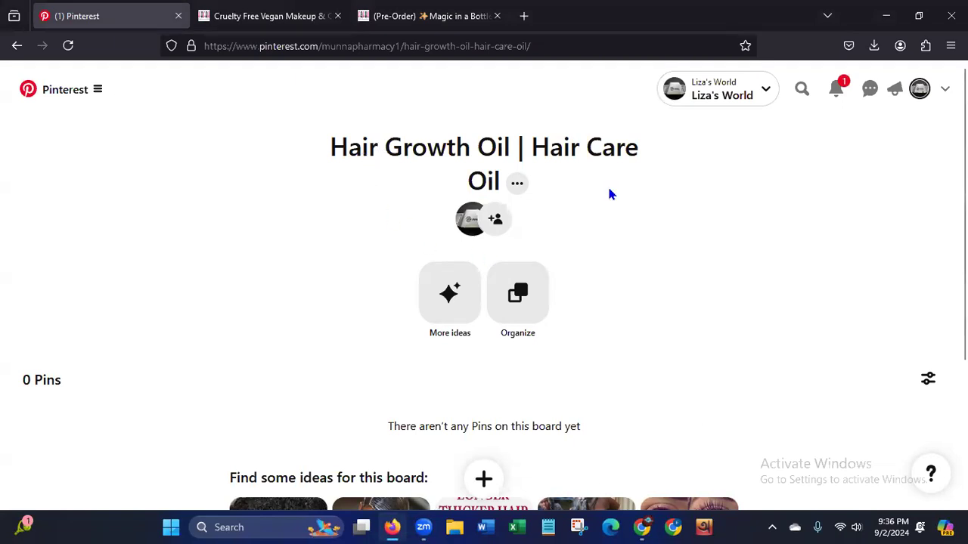
Open the new board for editing and select "Hair Growth Oil" in its name.
left_click(518, 185)
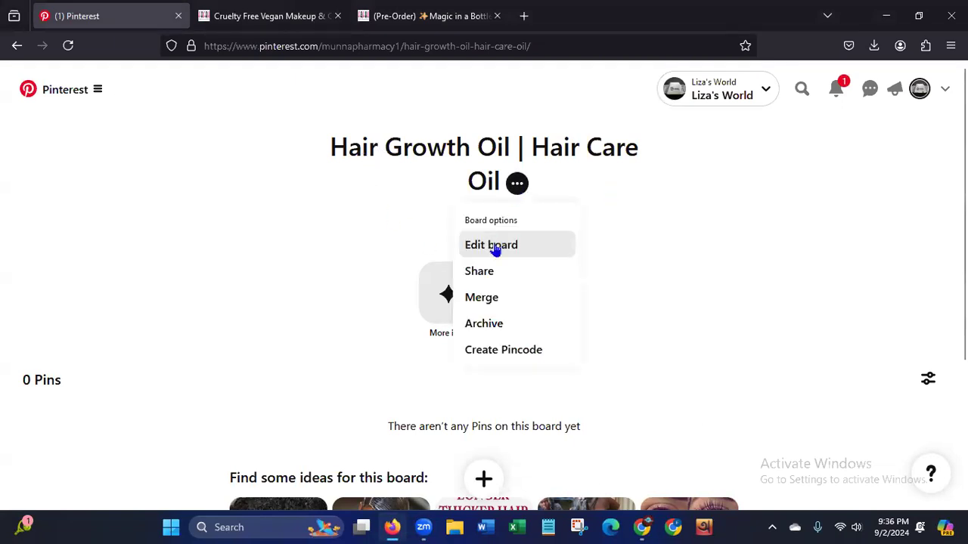
left_click(493, 248)
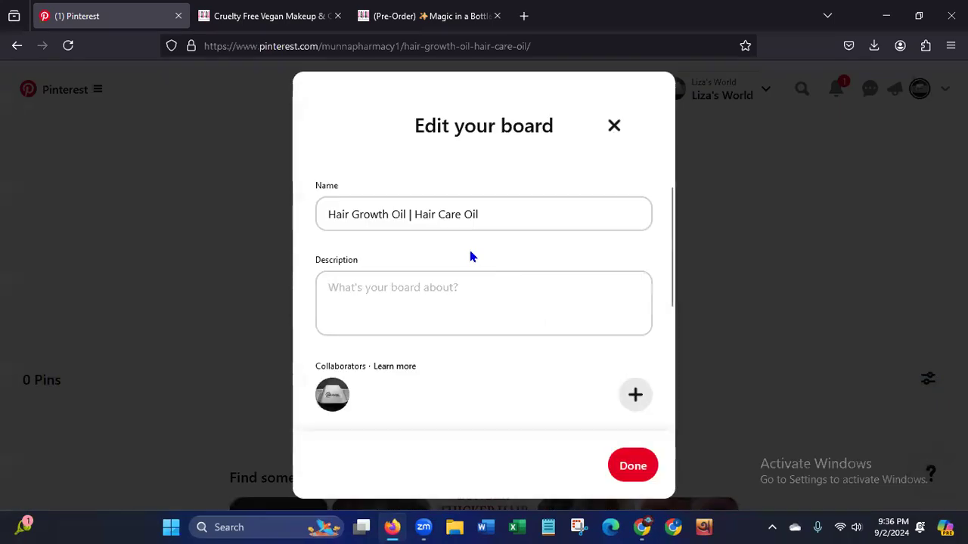
left_click(551, 306)
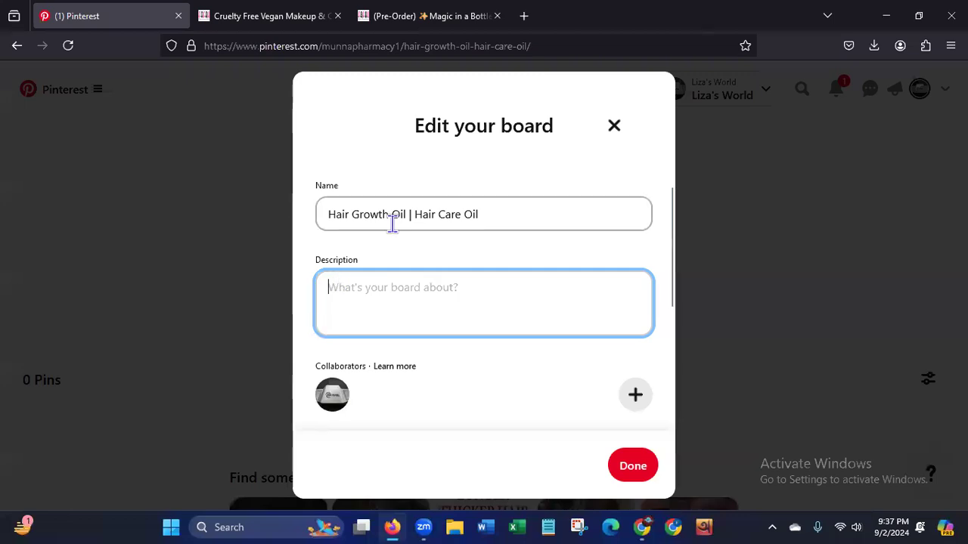
left_click_drag(406, 215, 310, 210)
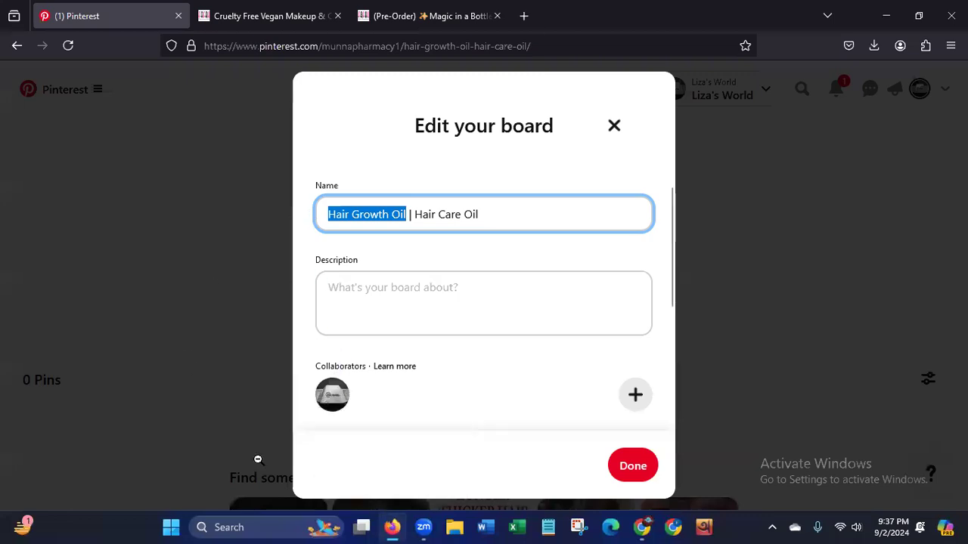
Open ChatGPT in a new browser tab.
left_click(387, 521)
left_click(393, 521)
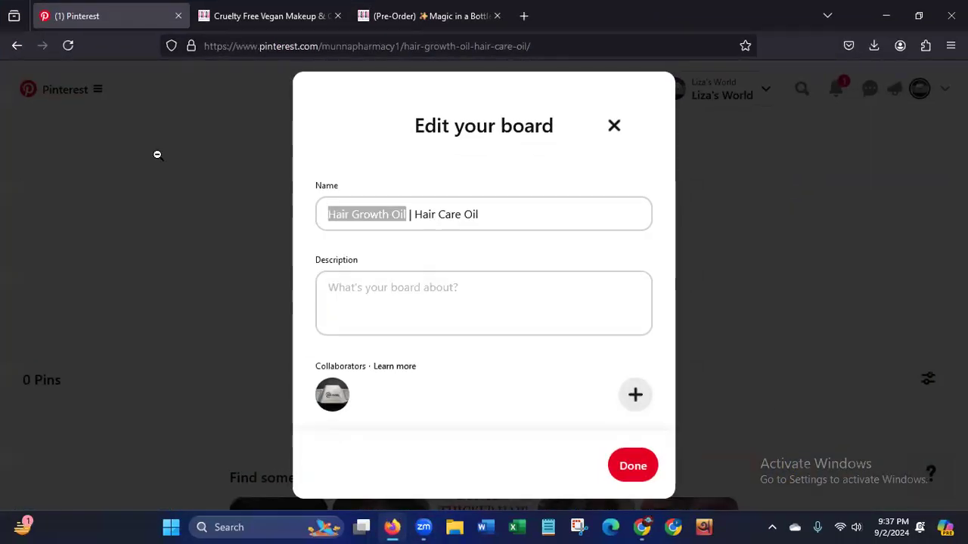
left_click(523, 17)
left_click(179, 371)
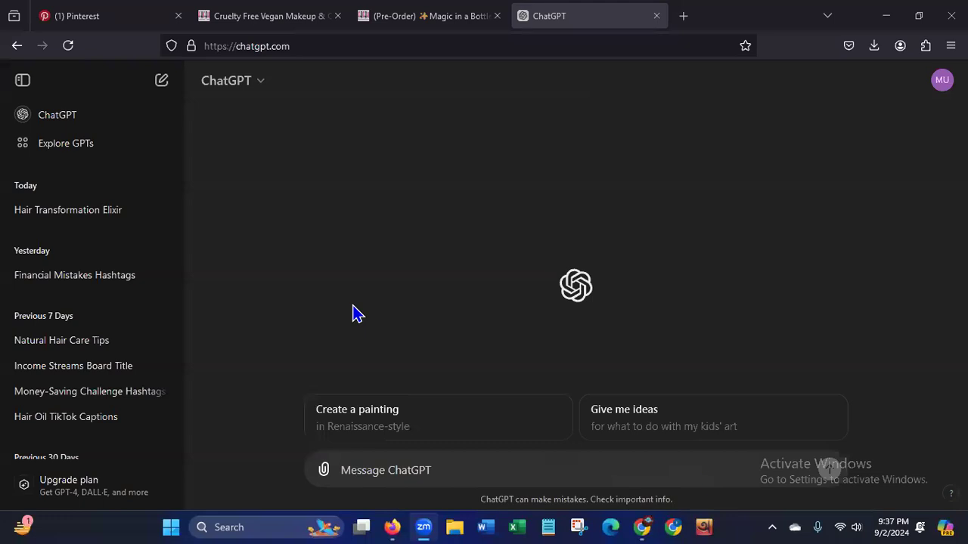
Send ChatGPT the prompt "write a description within 500 characters on Hair Growth Oil".
left_click(481, 471)
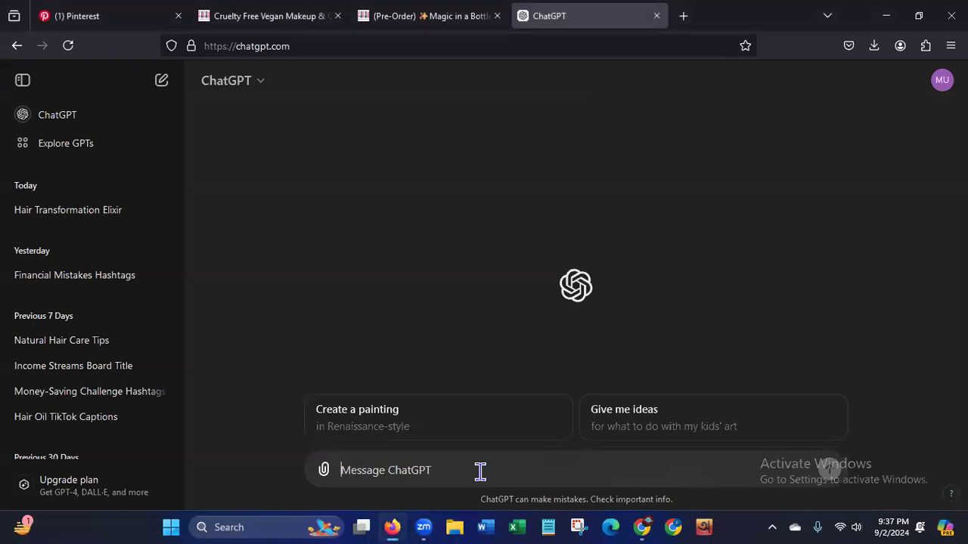
type("write ")
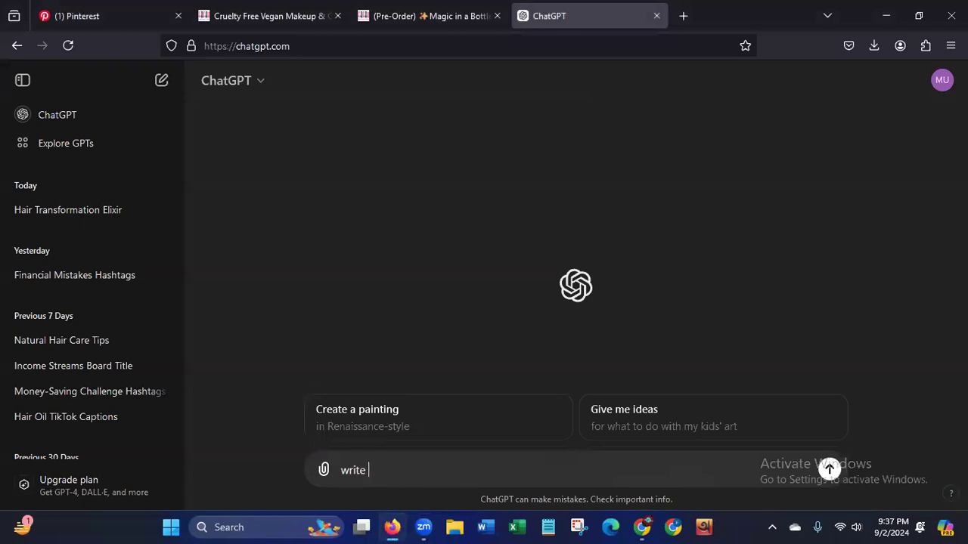
type("a description with")
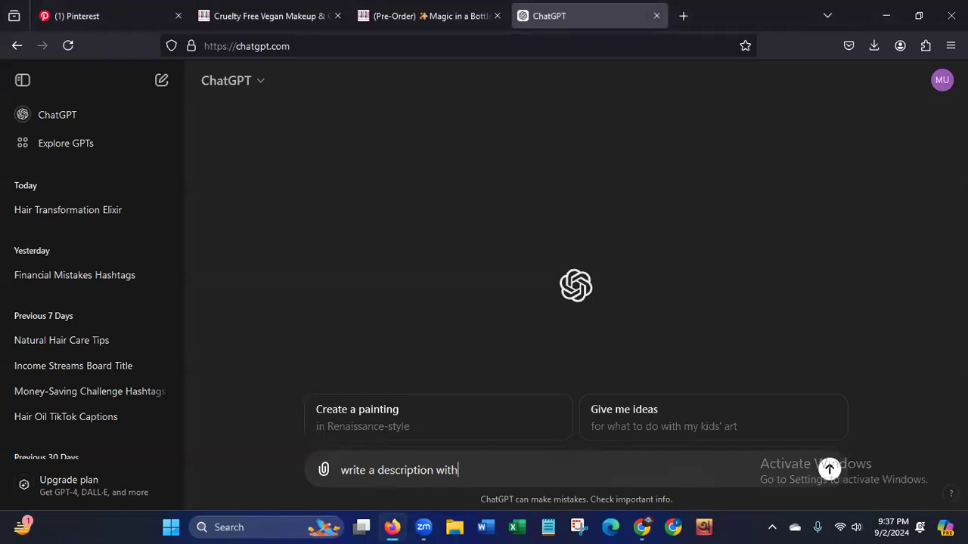
type("in 500 characters on Hair Growth Oil")
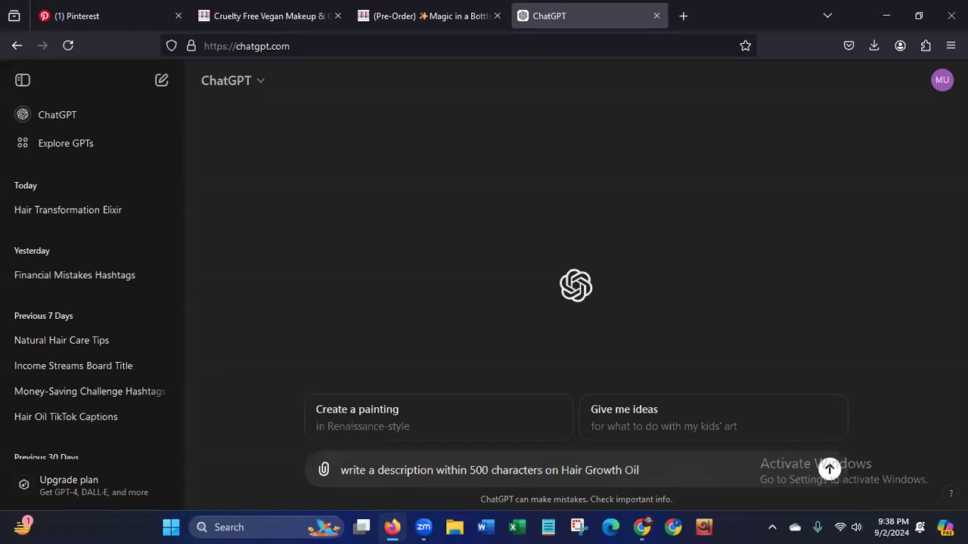
left_click(829, 470)
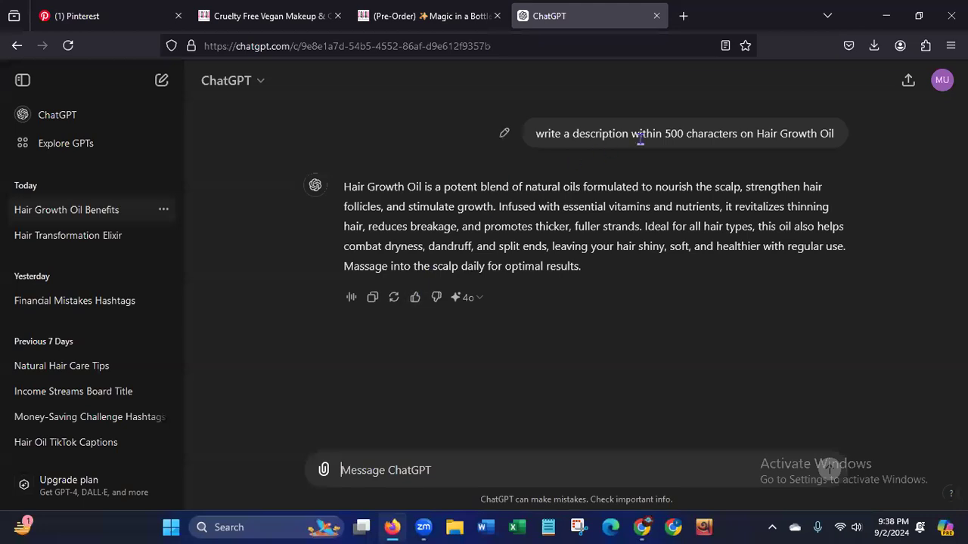
Edit the sent prompt to ask for "a description & 4 hashtags" within 500 characters and resend it.
left_click(504, 136)
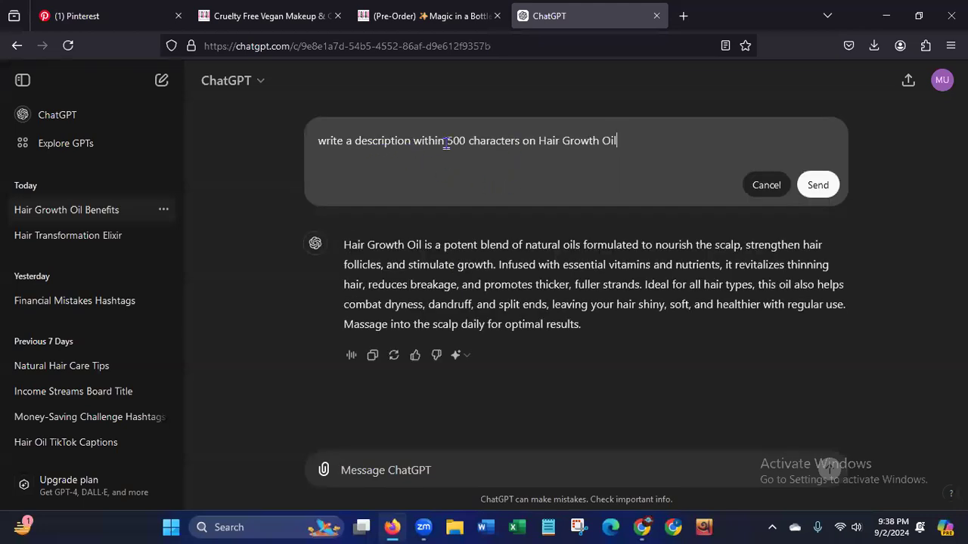
left_click(415, 144)
type("& 4 ")
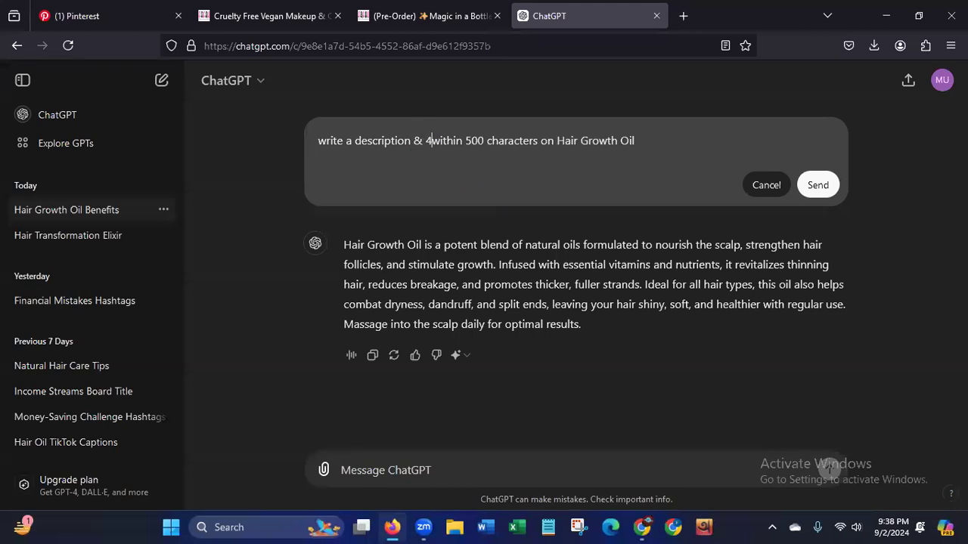
type("hashtag")
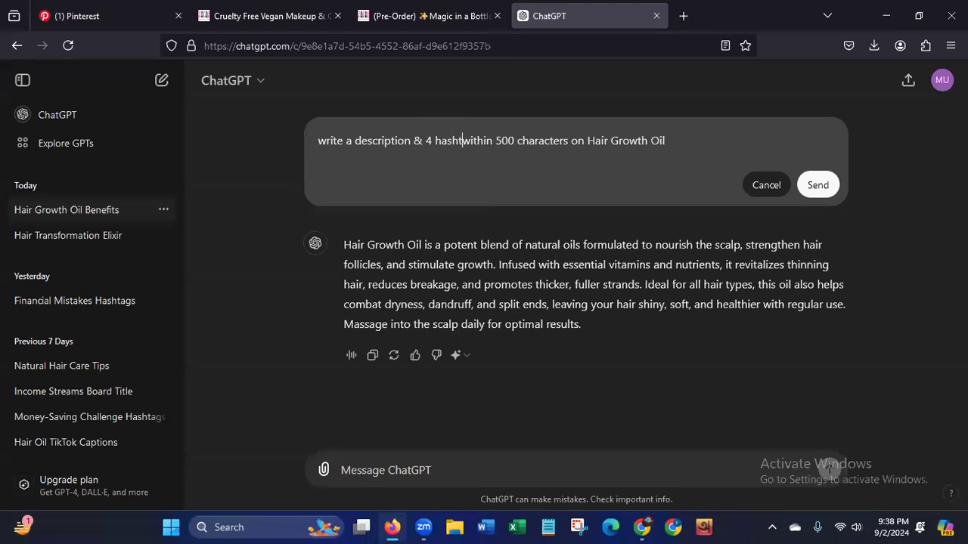
type("s")
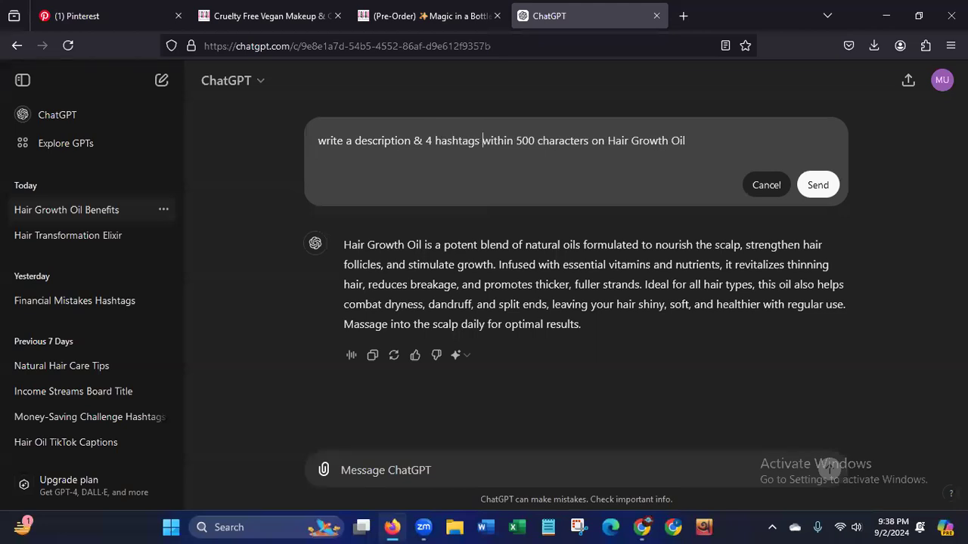
left_click(818, 184)
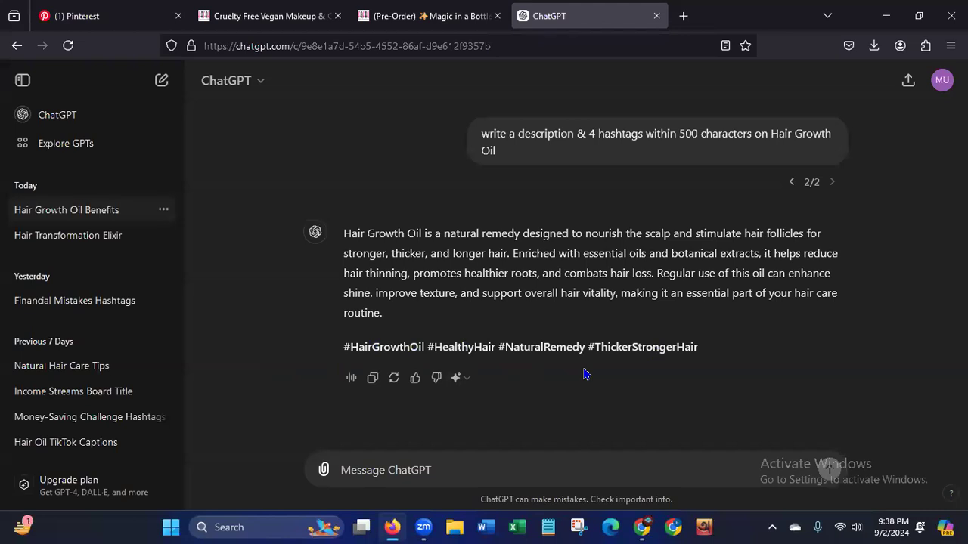
Copy ChatGPT's description with hashtags and paste it into the description of the Pinterest board.
left_click(373, 378)
left_click(115, 18)
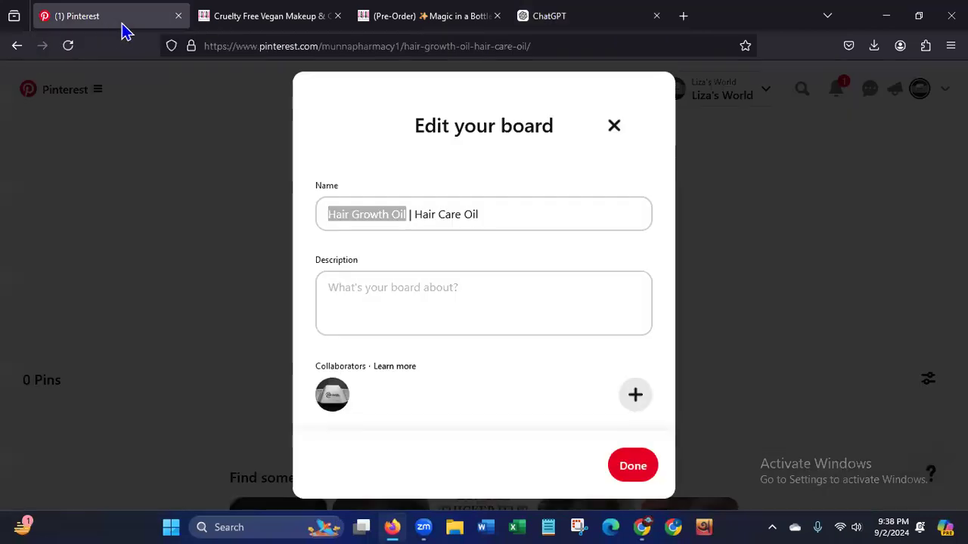
left_click(418, 295)
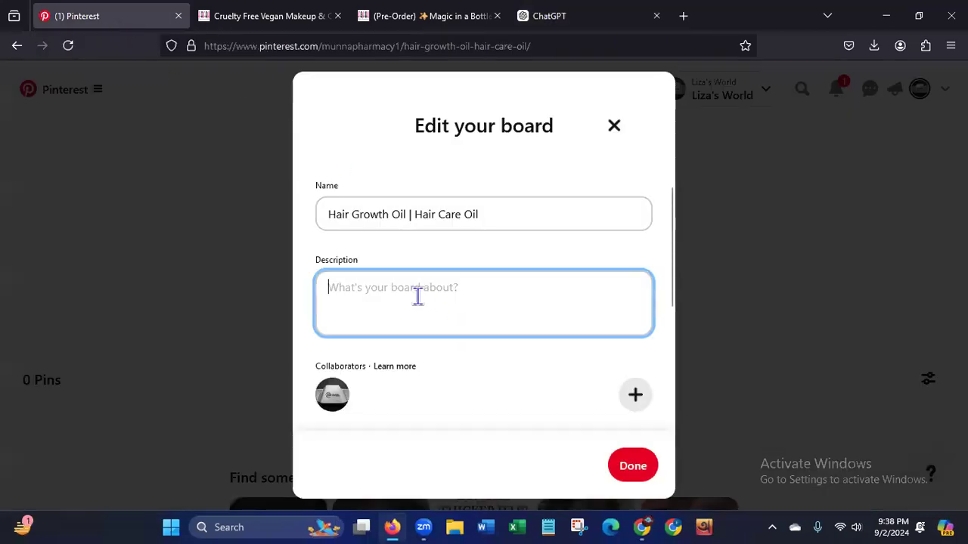
key("ctrl+v")
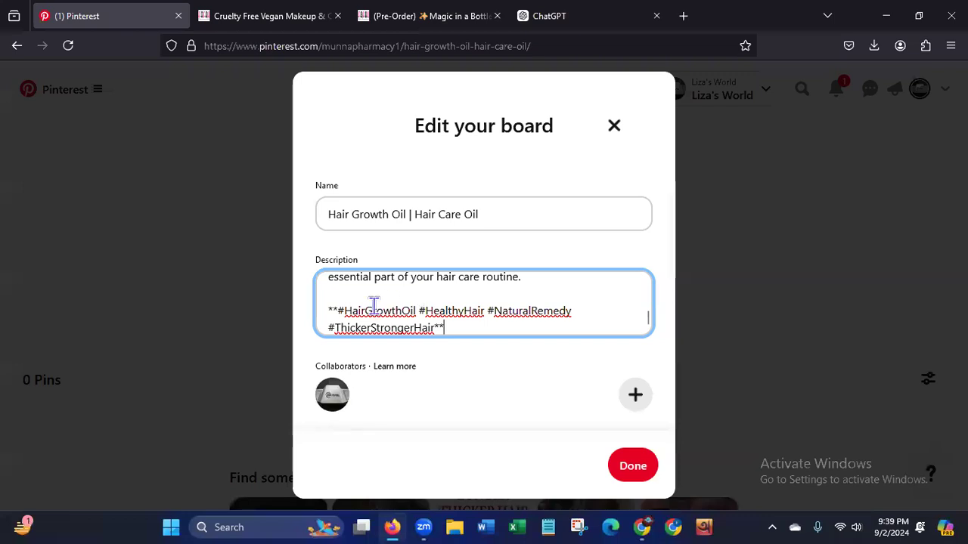
Remove the asterisks around the hashtags and the blank line above them in the board description.
left_click(338, 311)
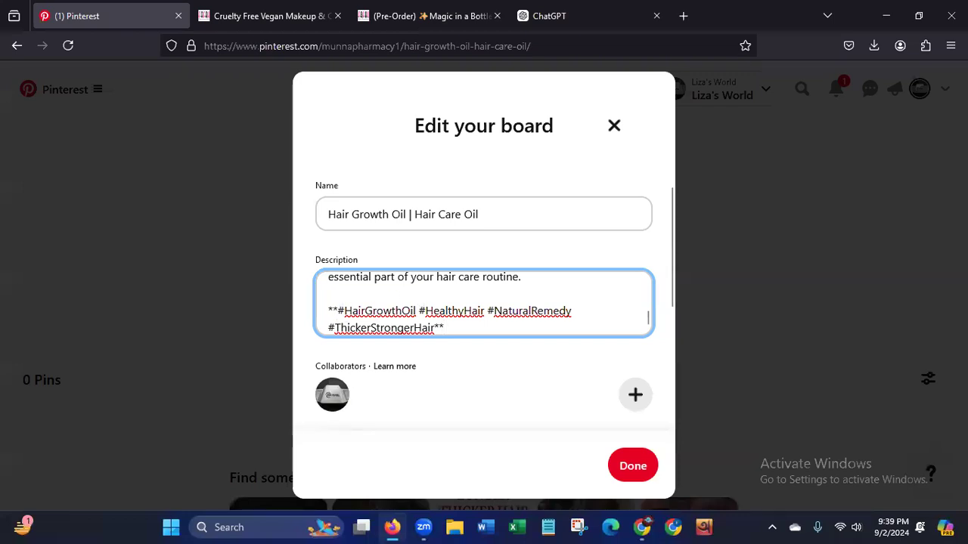
key("BackSpace")
key("BackSpace")
key("BackSpace")
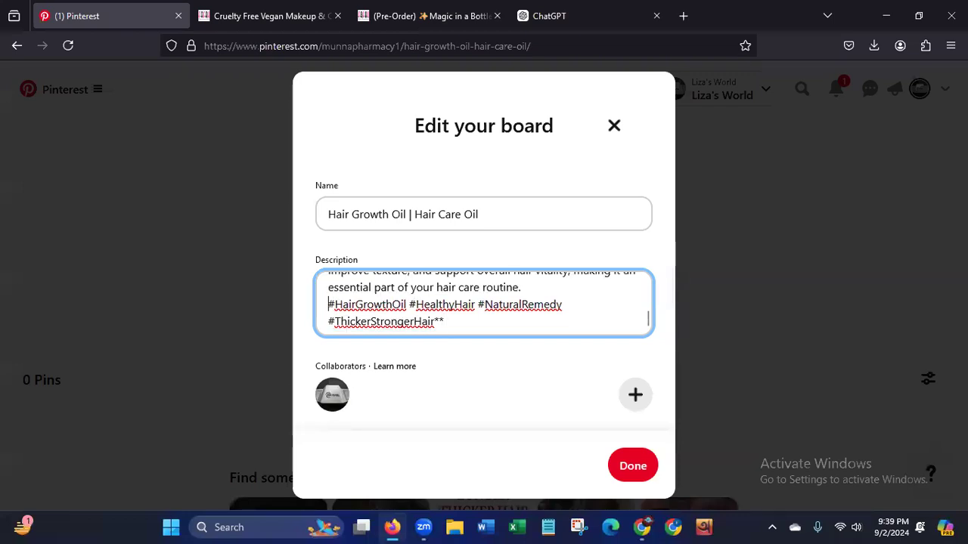
left_click(454, 323)
key("BackSpace")
key("BackSpace")
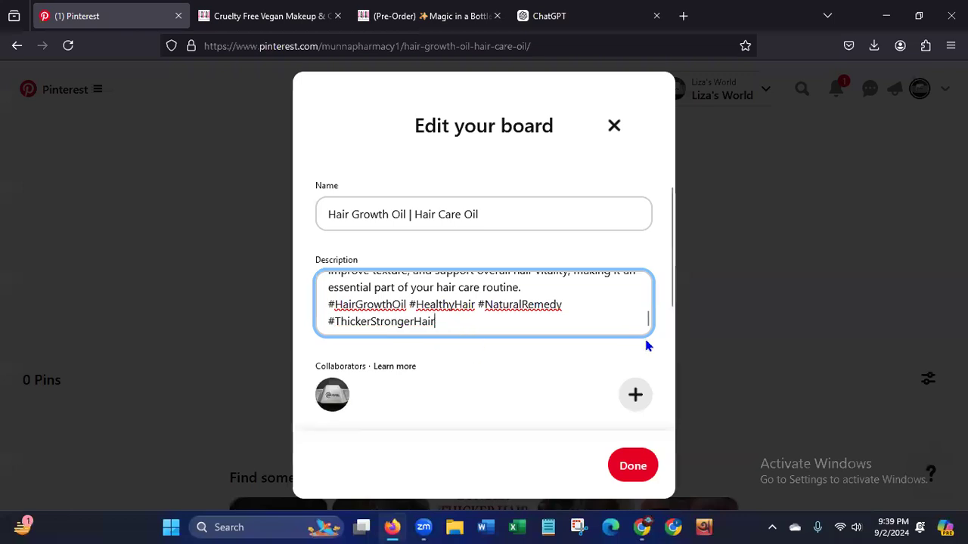
Check the beginning of the board description and save the board's edits.
left_click_drag(646, 316, 647, 279)
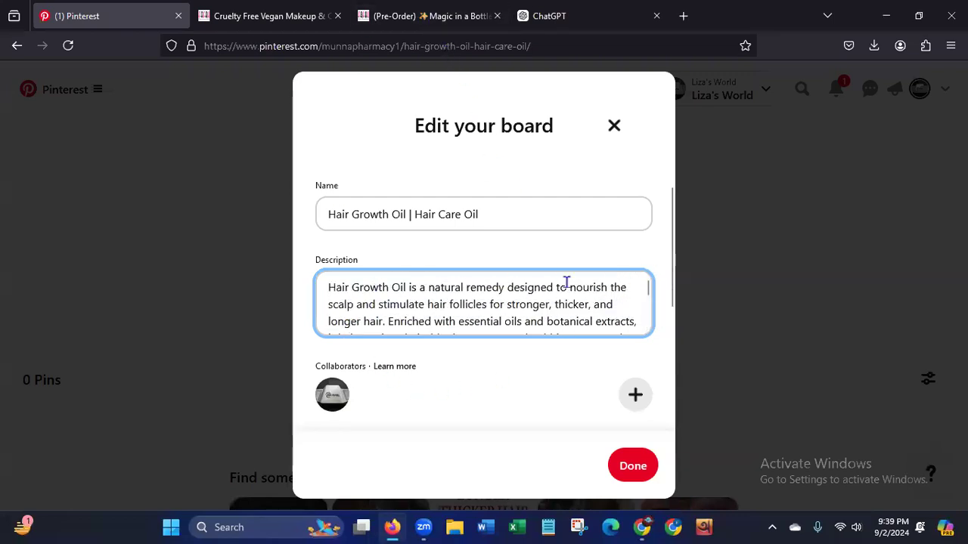
left_click(633, 466)
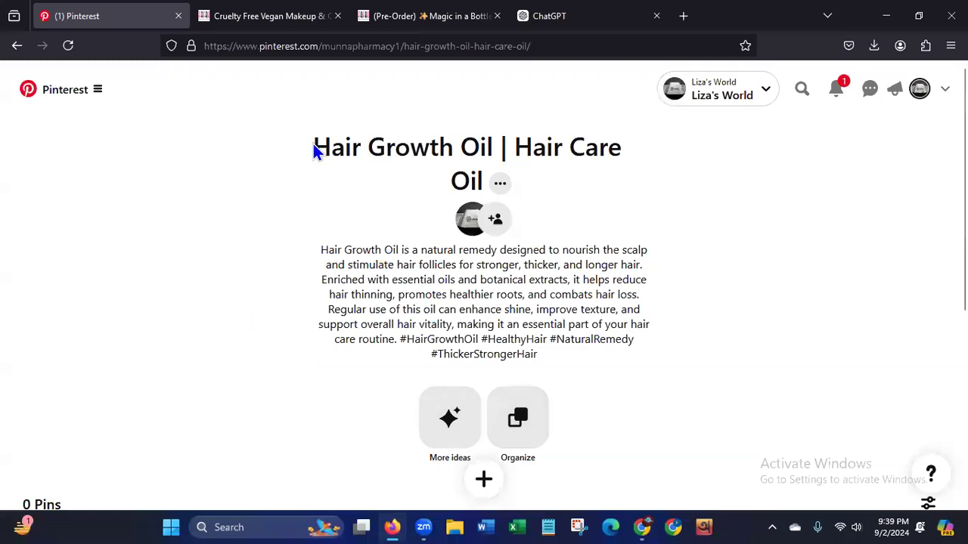
Review the board's name and description, examining the keywords in the title and text and the hashtags.
left_click_drag(313, 145, 476, 179)
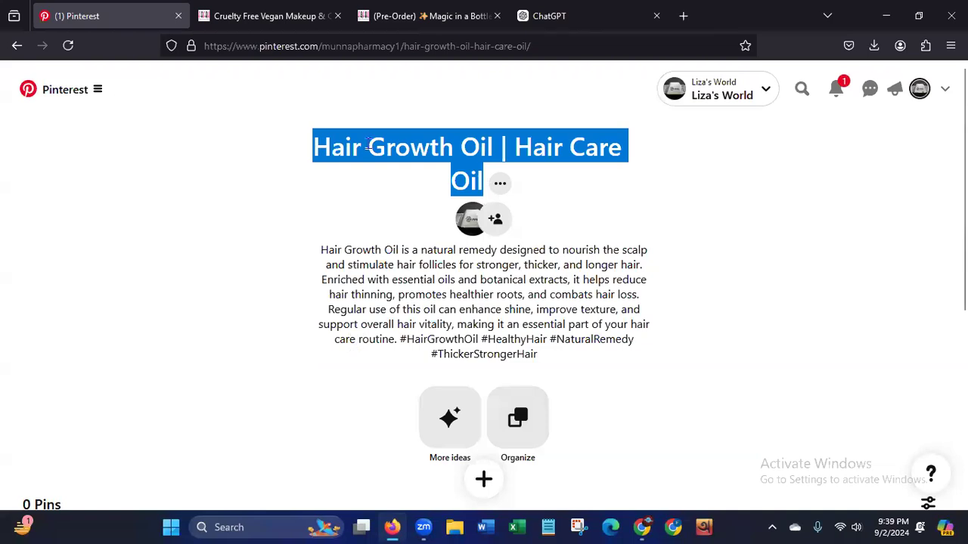
left_click(495, 158, "shift")
left_click_drag(520, 146, 469, 182)
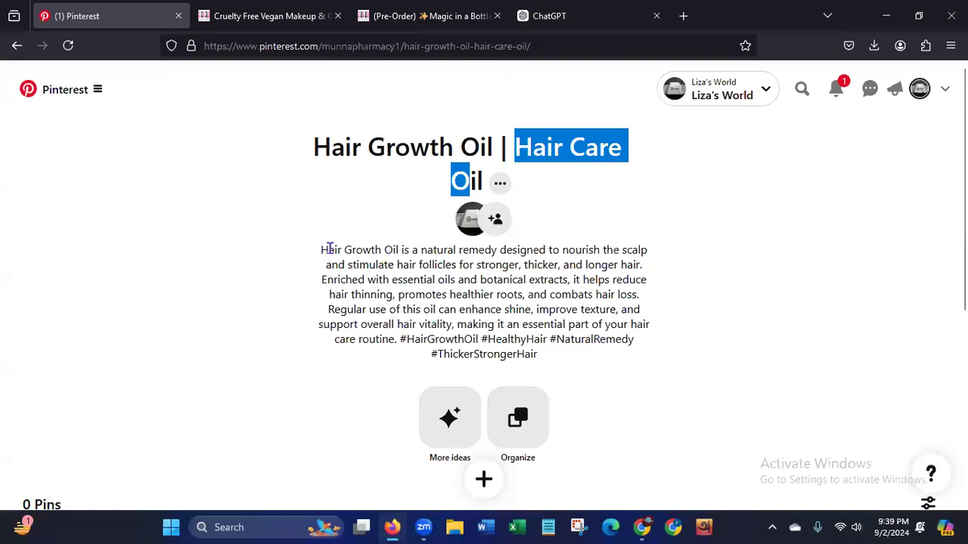
left_click_drag(321, 250, 402, 250)
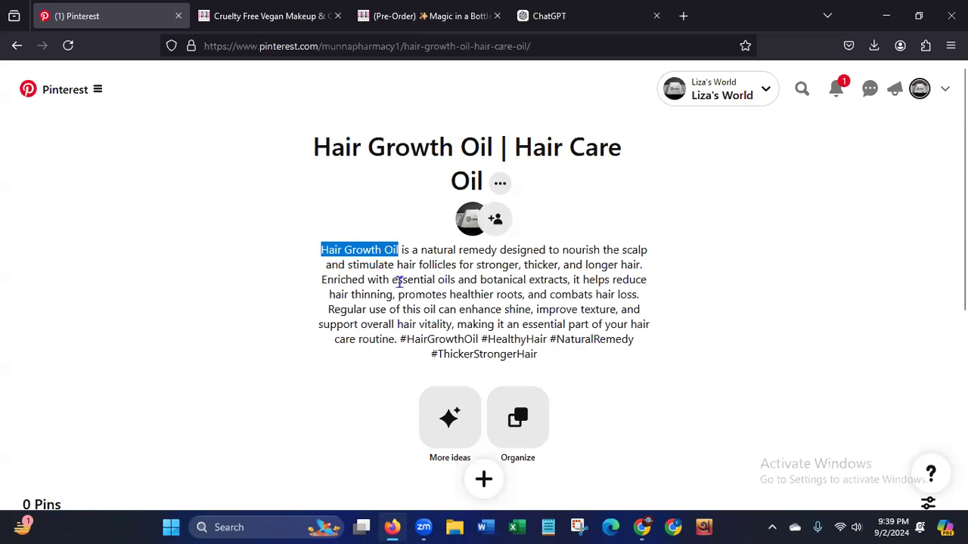
left_click_drag(390, 280, 458, 280)
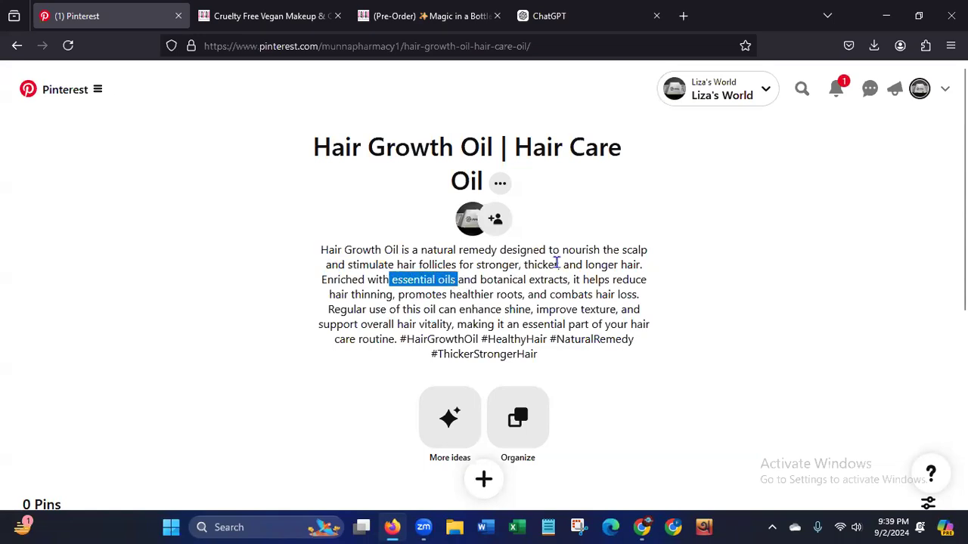
mouse_move(400, 338)
left_mouse_down()
mouse_move(481, 339)
mouse_move(533, 356)
mouse_move(523, 340)
mouse_move(557, 341)
left_mouse_up()
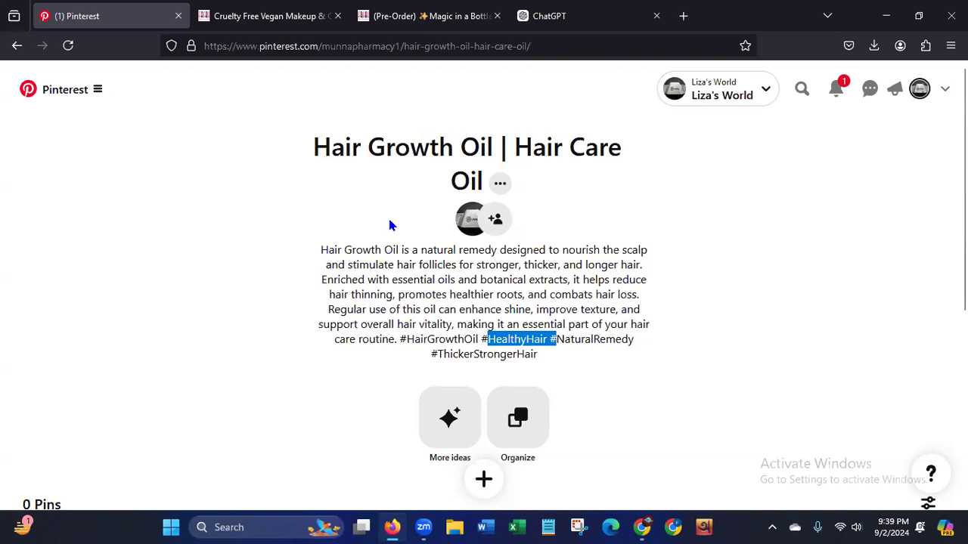
left_click(558, 327)
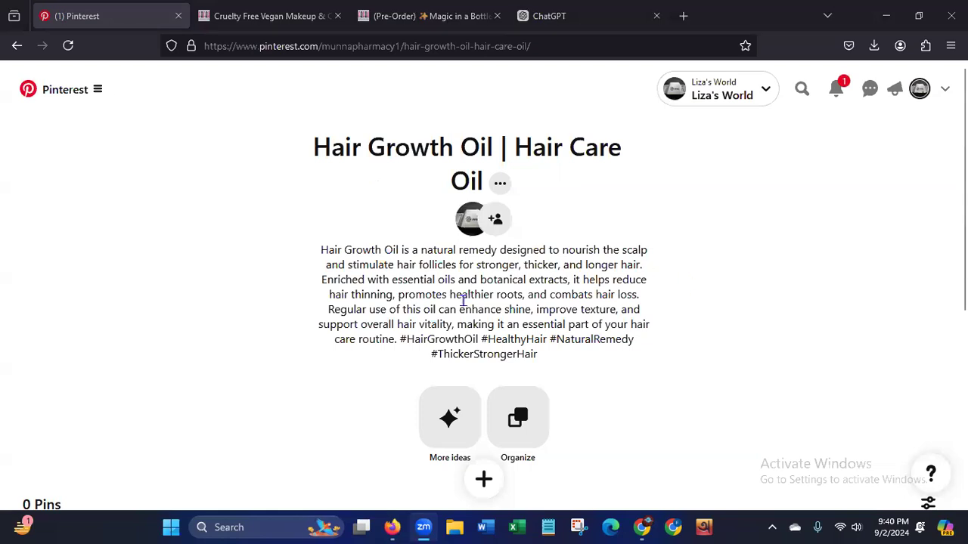
Return to the profile's saved boards to view the board list, and close ChatGPT.
left_click(18, 48)
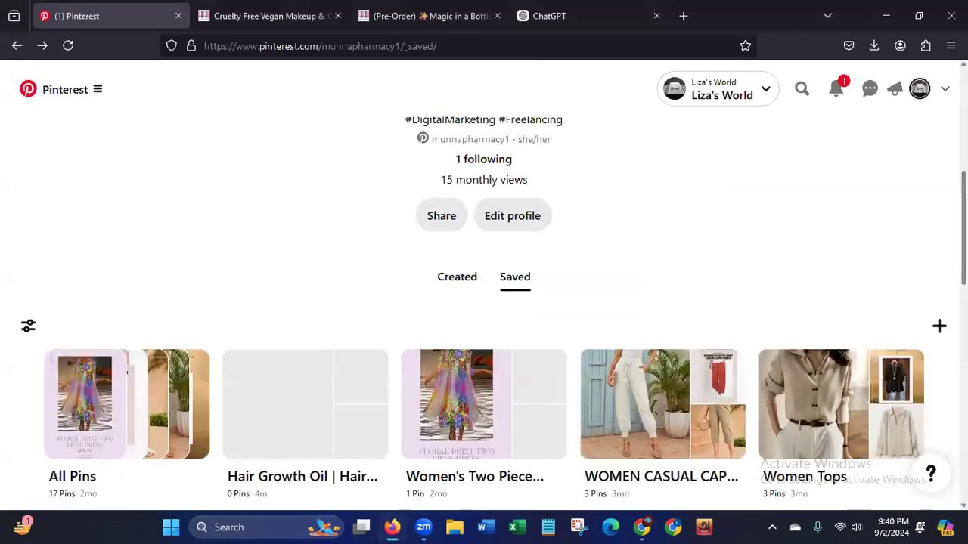
scroll(934, 239, "down", 2)
scroll(934, 239, "up", 1)
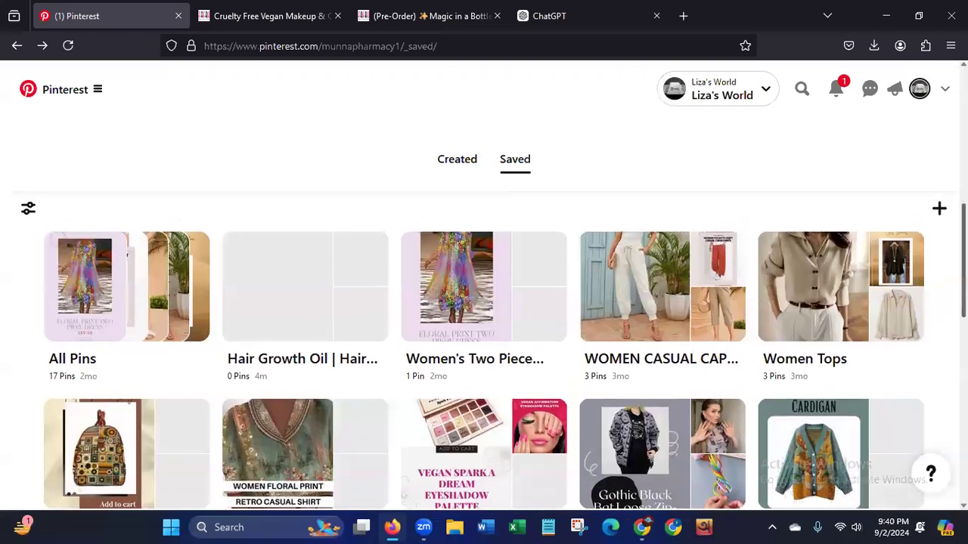
left_click(656, 16)
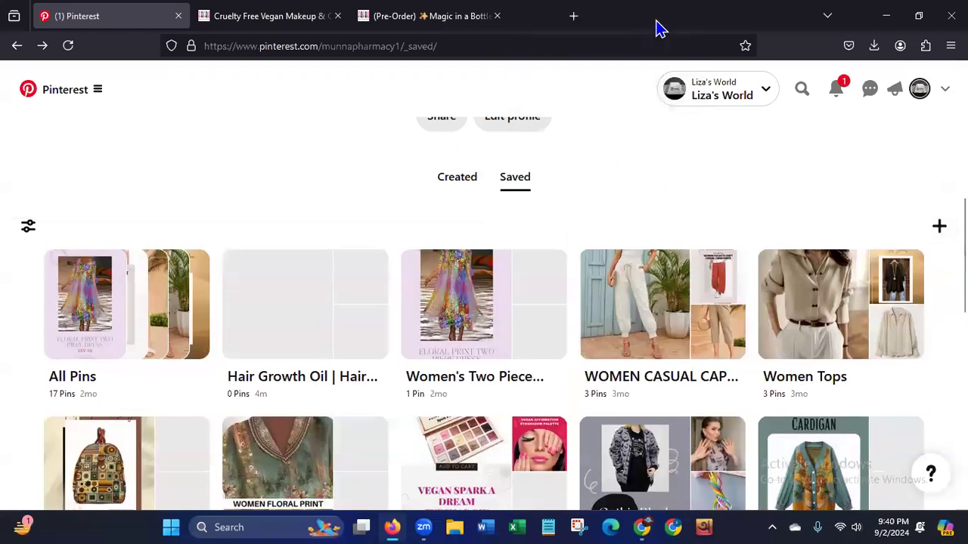
left_click(436, 23)
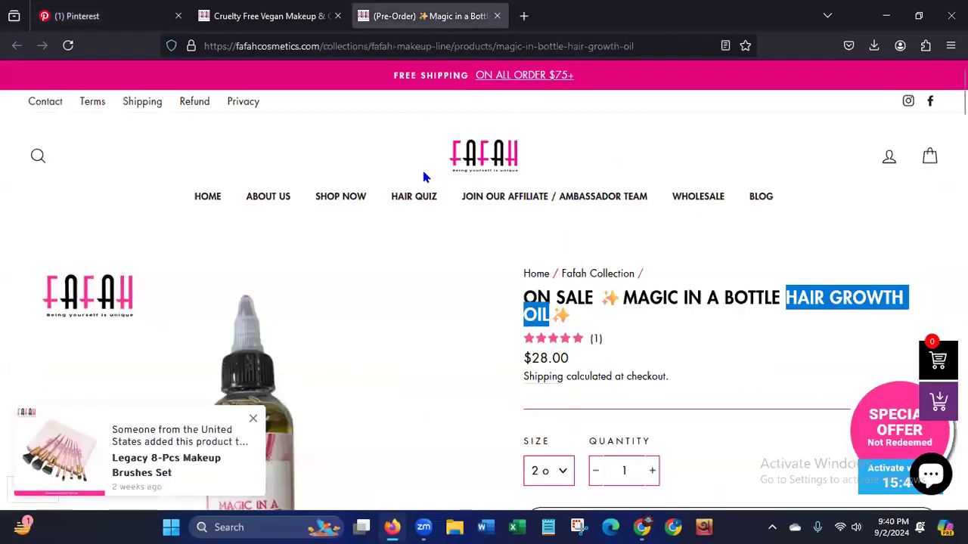
left_click(524, 16)
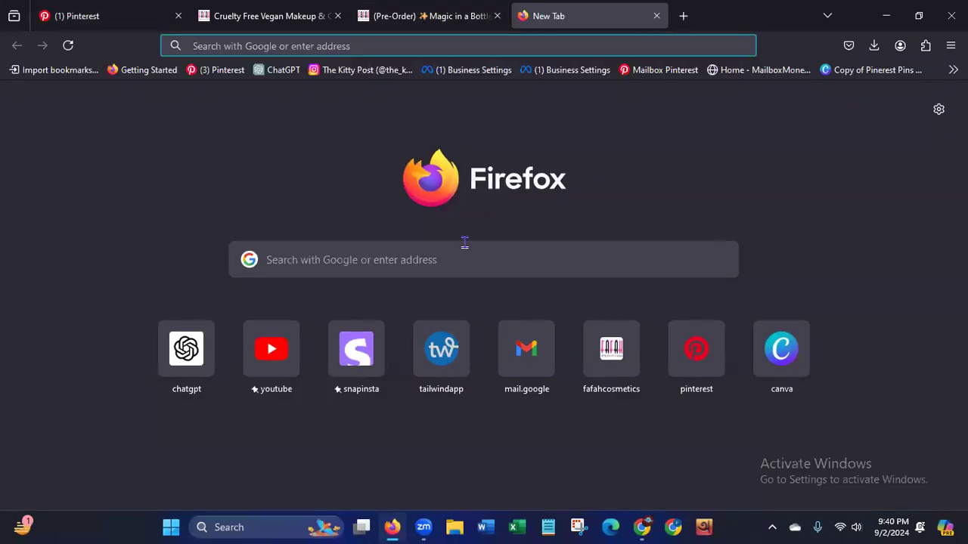
left_click(783, 369)
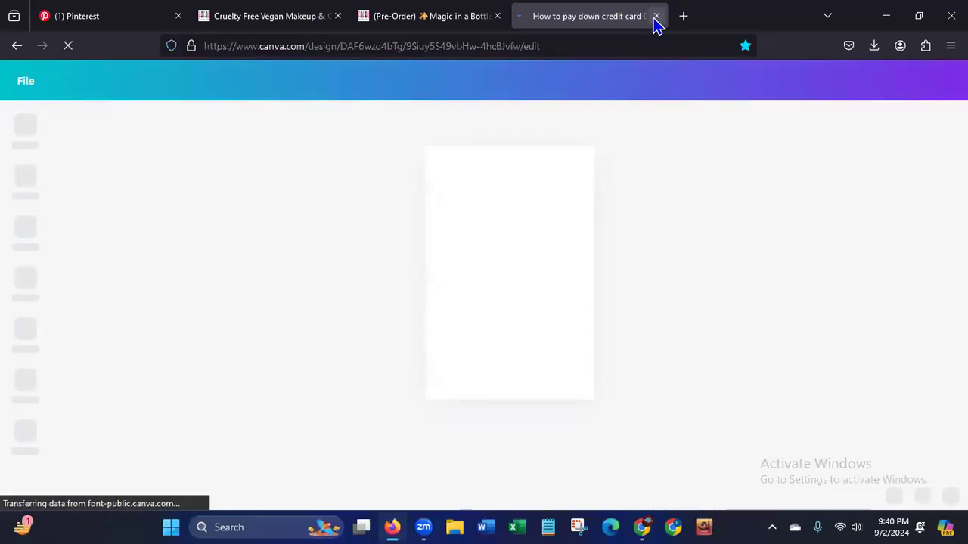
left_click(656, 16)
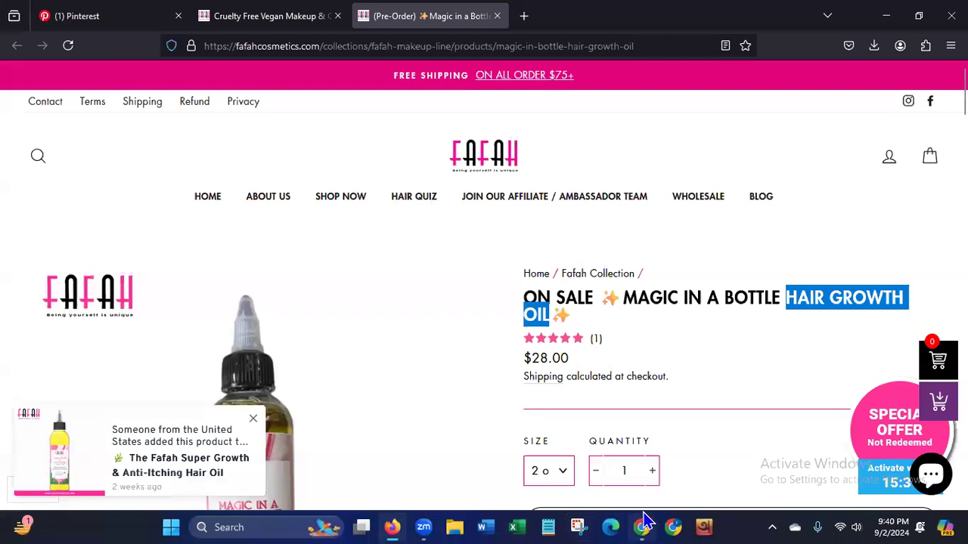
Switch to Chrome, maximize its window, and open the Canva home page.
left_click(669, 521)
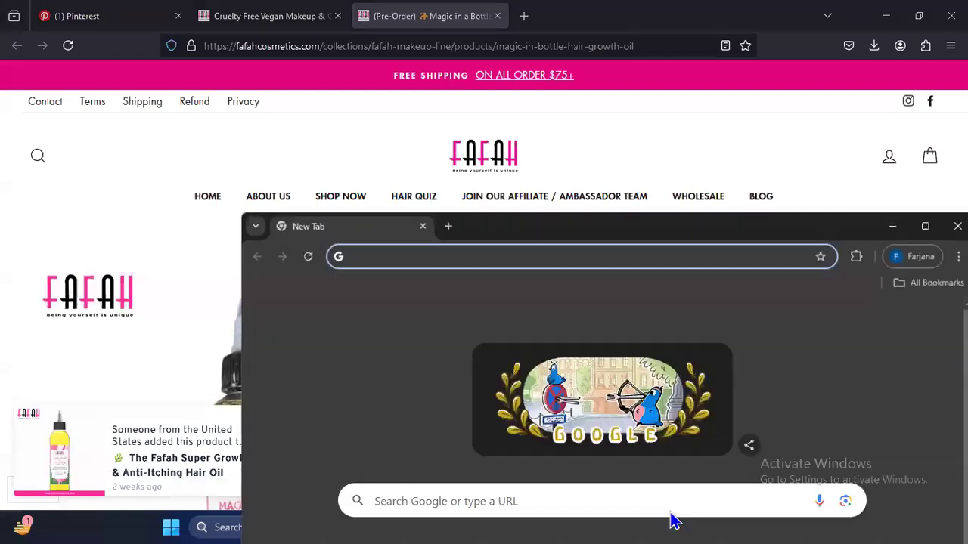
double_click(521, 225)
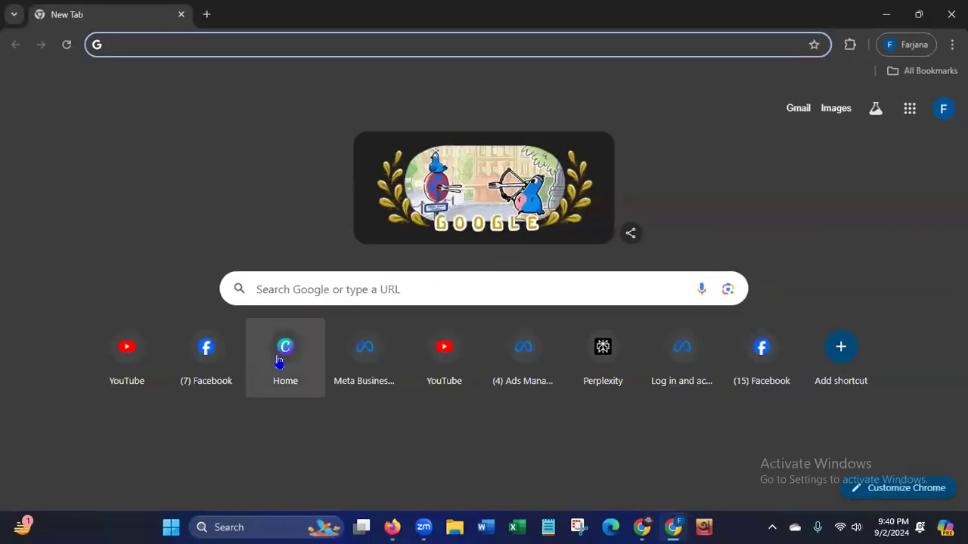
left_click(278, 366)
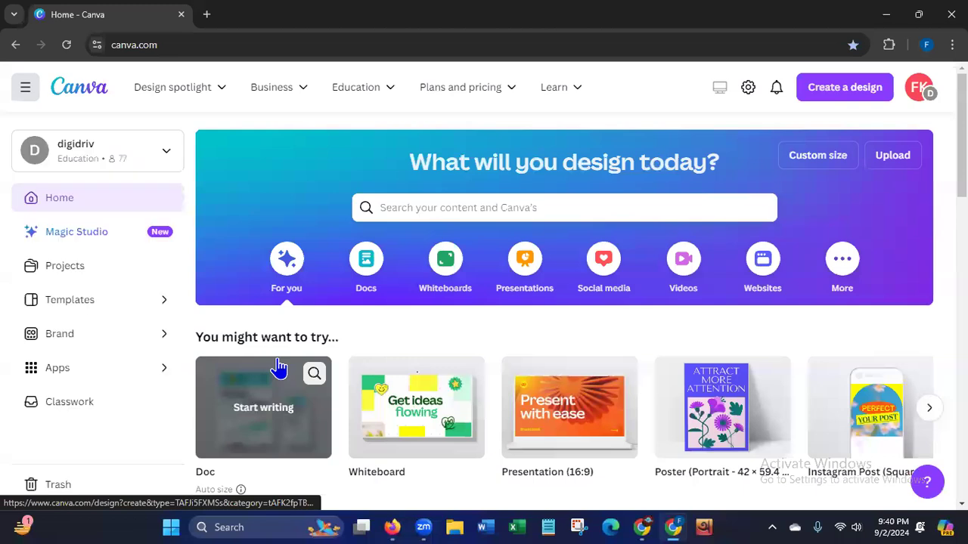
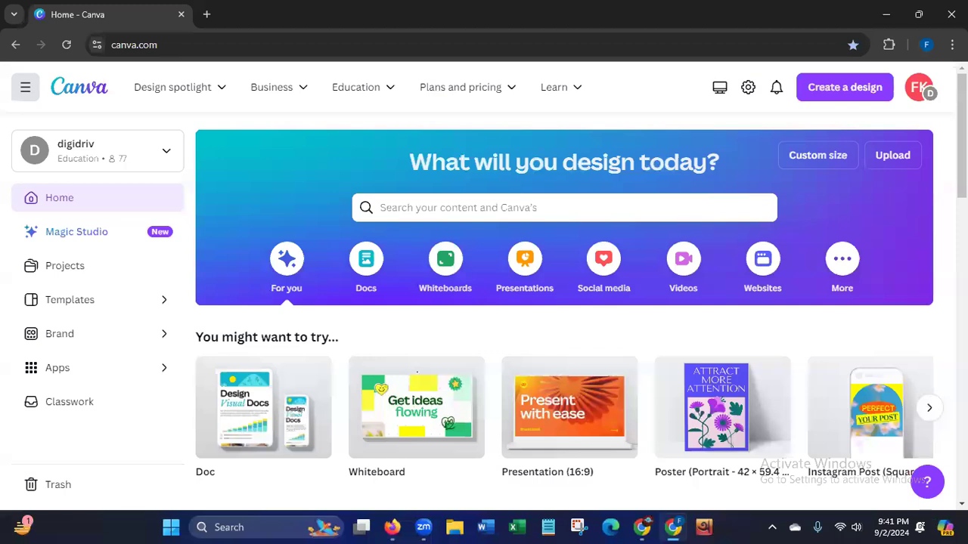
Create a new design for a Pinterest pin, using the Pinterest Pin (1000 × 1500 px) format.
left_click(860, 95)
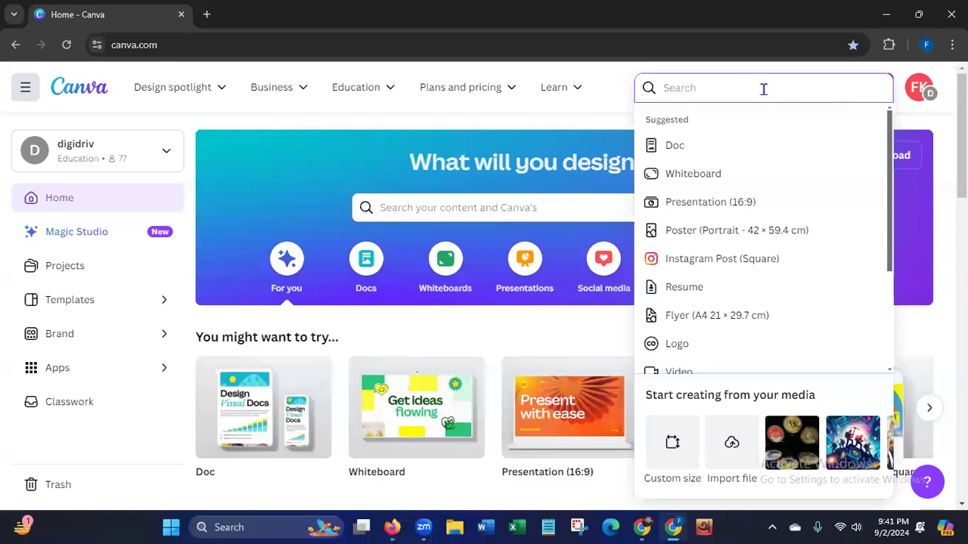
type("pin")
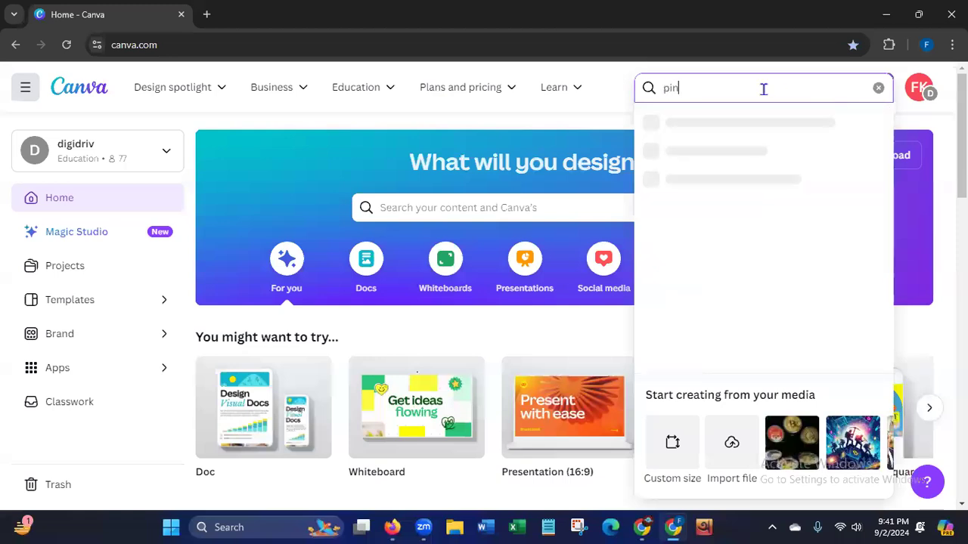
type("terest")
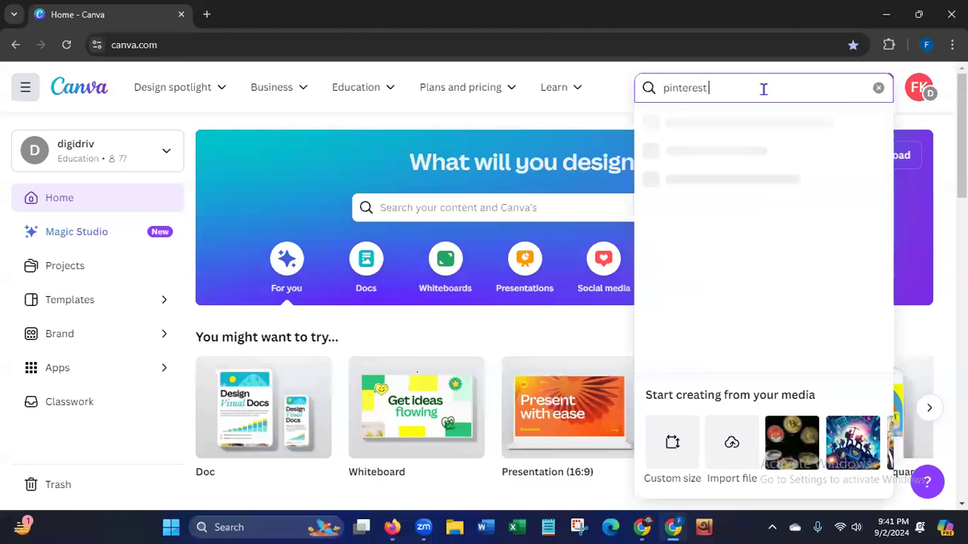
type(" pin")
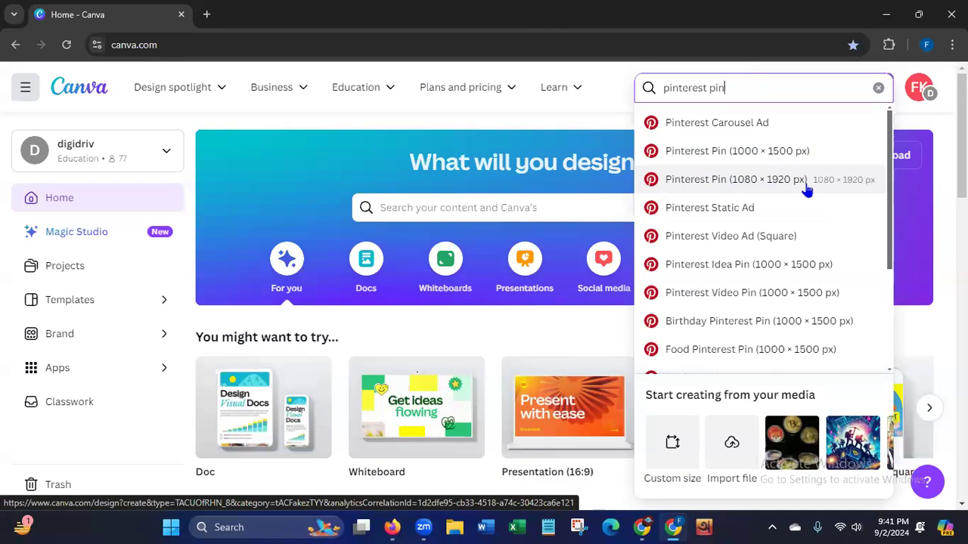
left_click(732, 152)
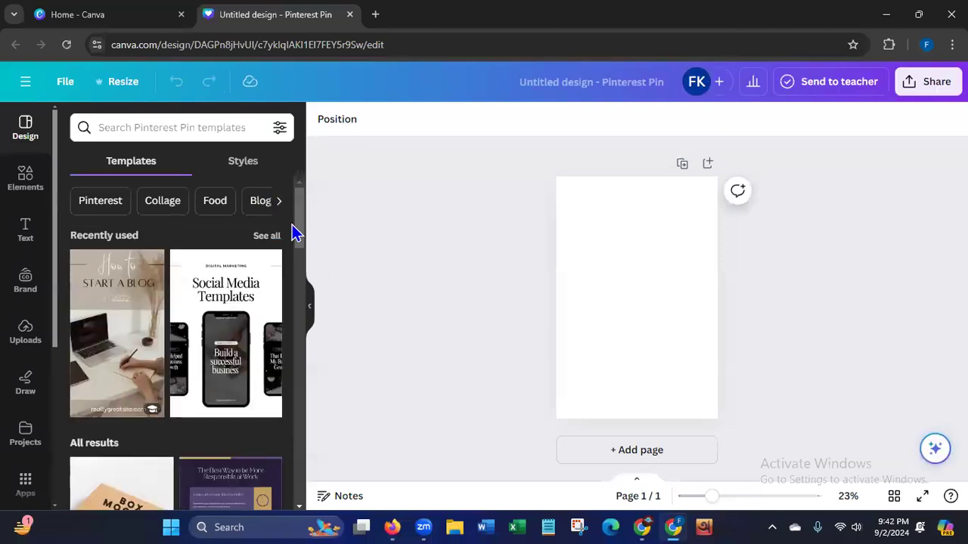
Search the pin templates for "product" and apply the Blue Orange Elegant New Arrival Pinterest Pin template.
left_click_drag(300, 239, 281, 189)
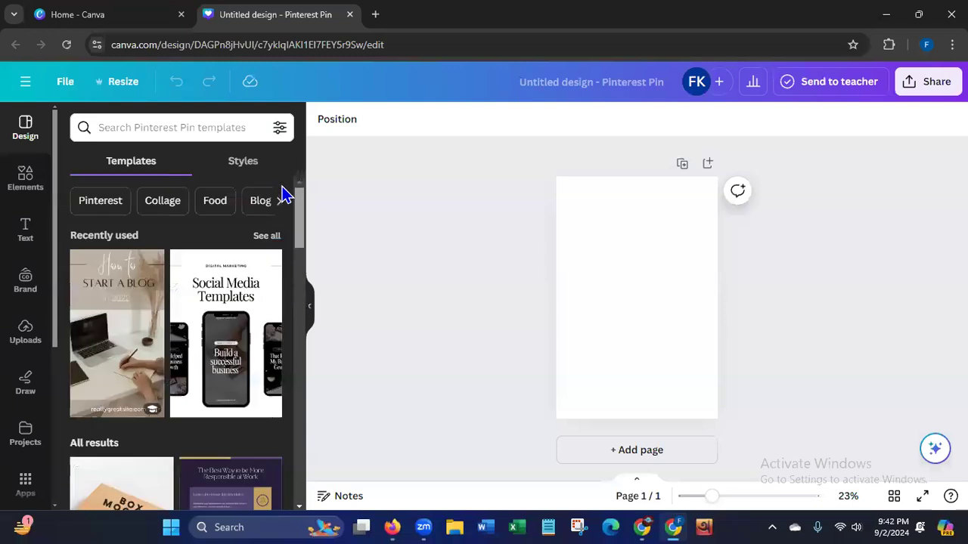
left_click(172, 130)
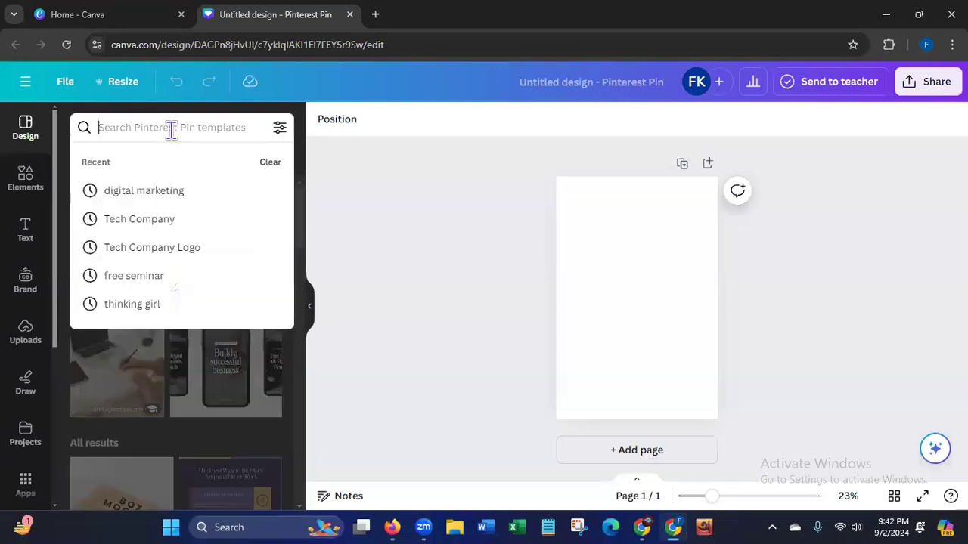
type("pr")
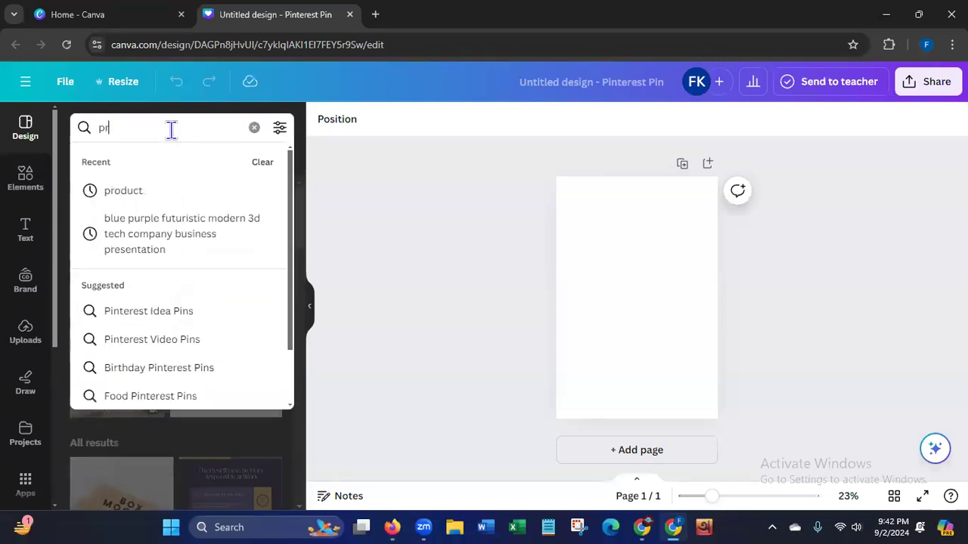
type("oduct")
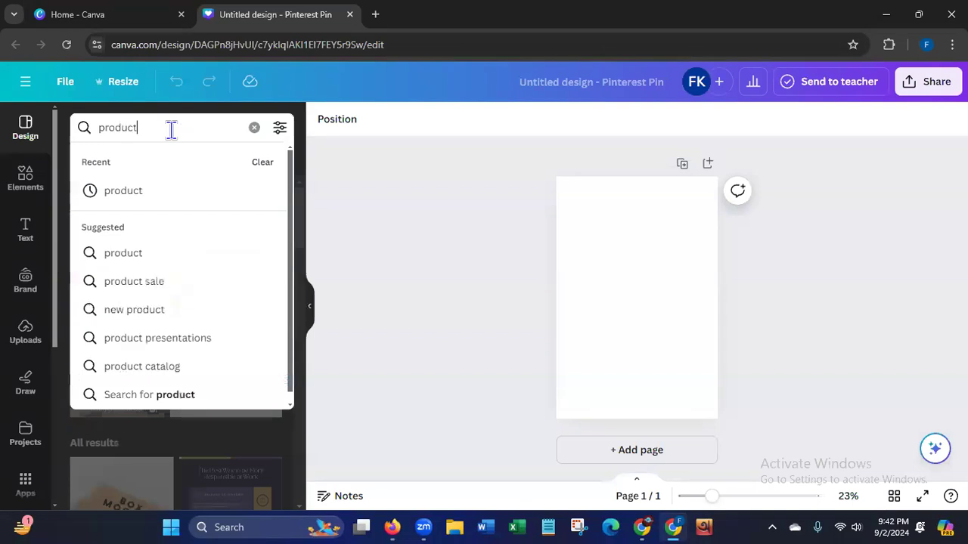
key("Return")
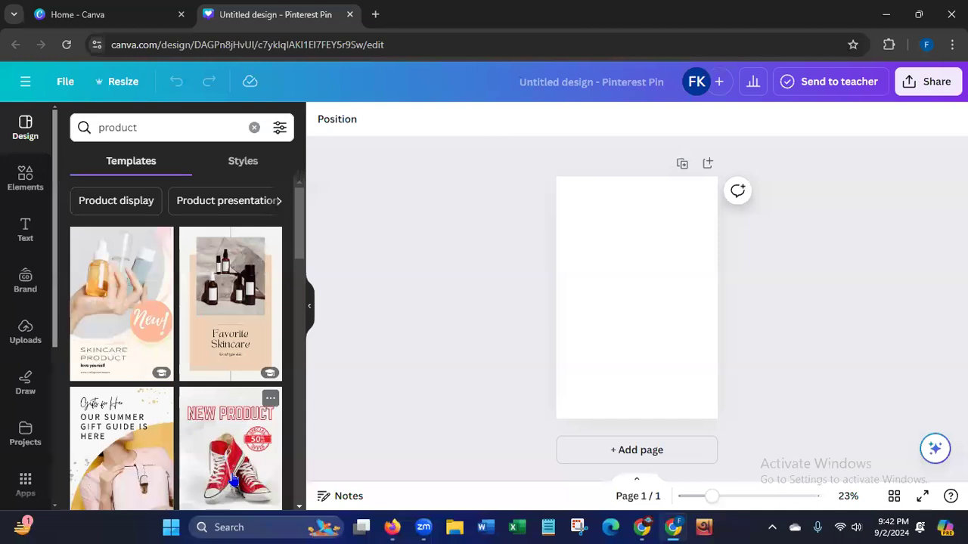
left_click_drag(297, 247, 270, 412)
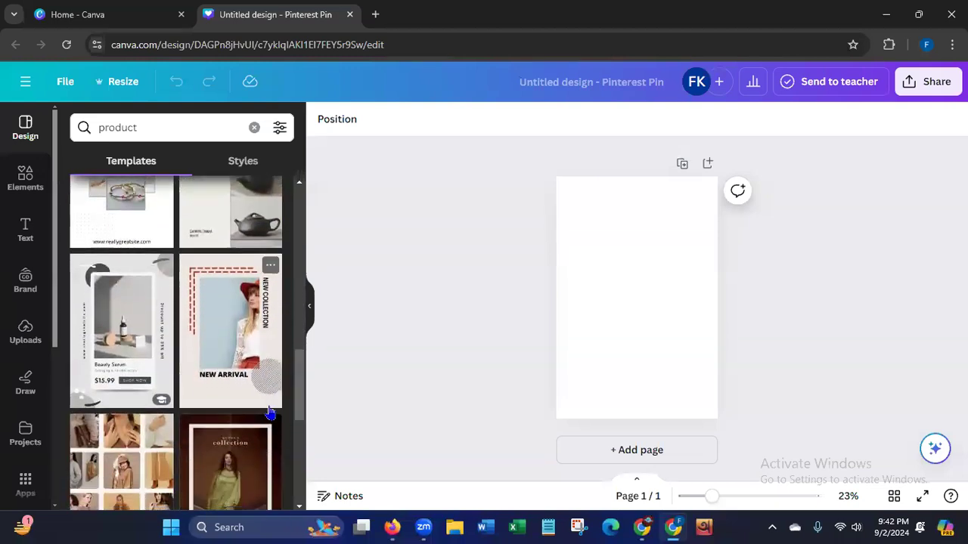
left_click(237, 384)
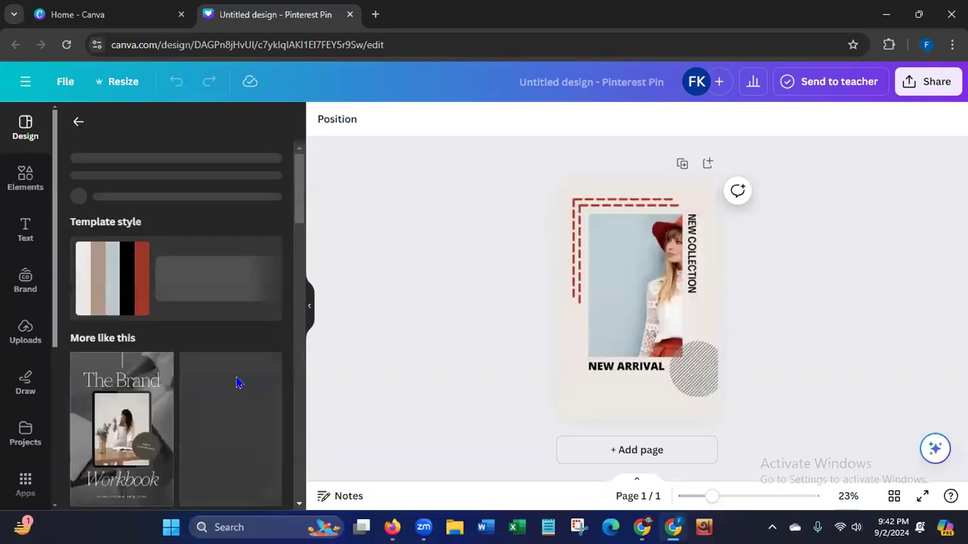
mouse_move(300, 216)
left_mouse_down()
mouse_move(279, 315)
mouse_move(302, 205)
left_mouse_up()
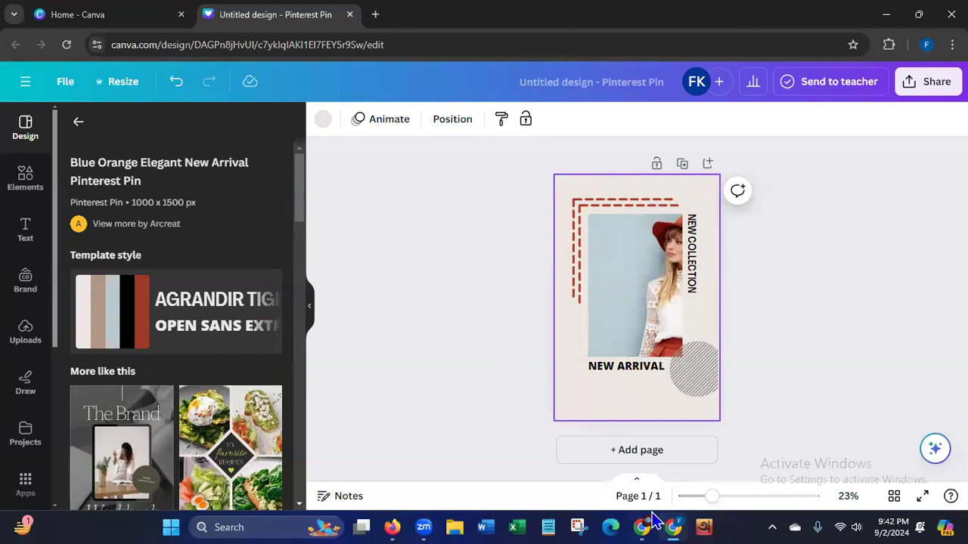
Switch to Firefox and save the main bottle photo from the hair growth oil product page to Downloads as a WebP image.
left_click(393, 527)
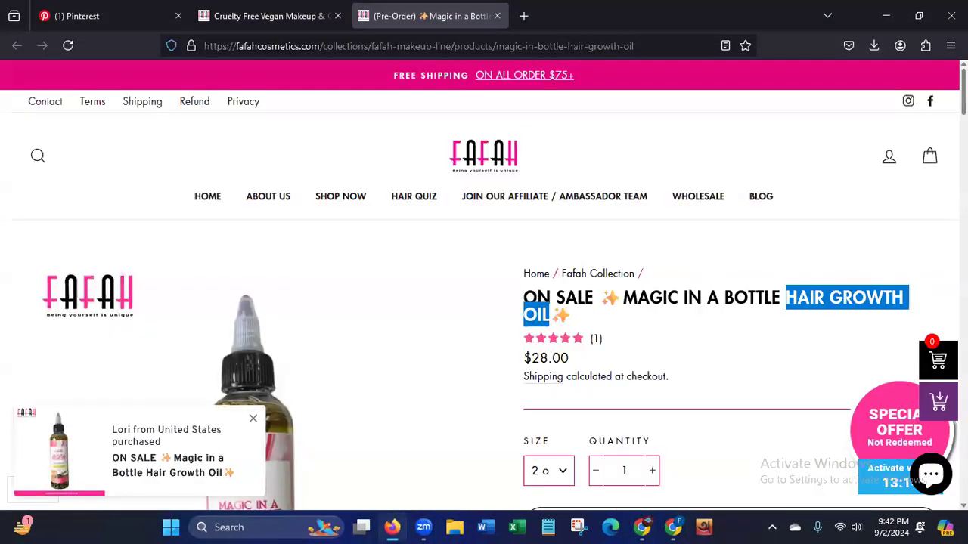
scroll(484, 287, "down", 5)
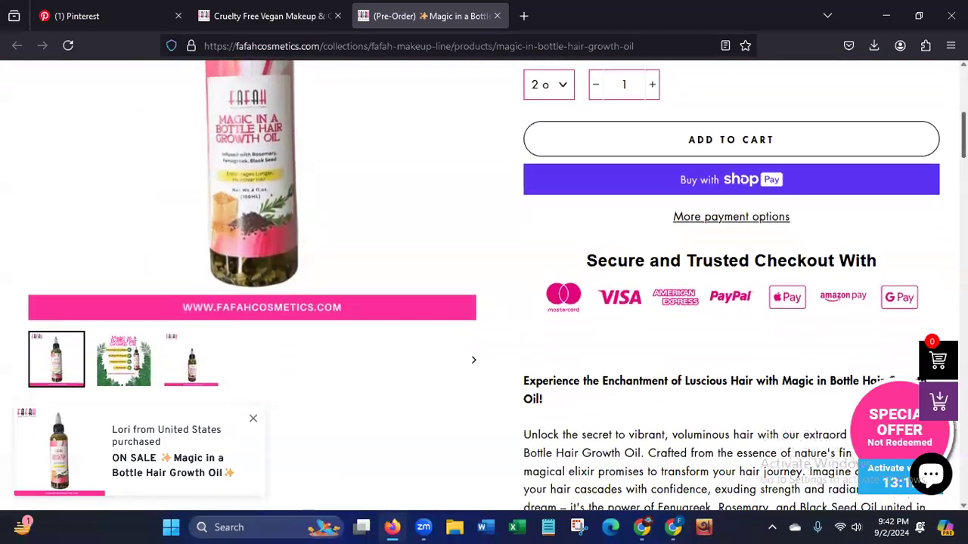
scroll(484, 287, "down", 1)
scroll(484, 287, "up", 1)
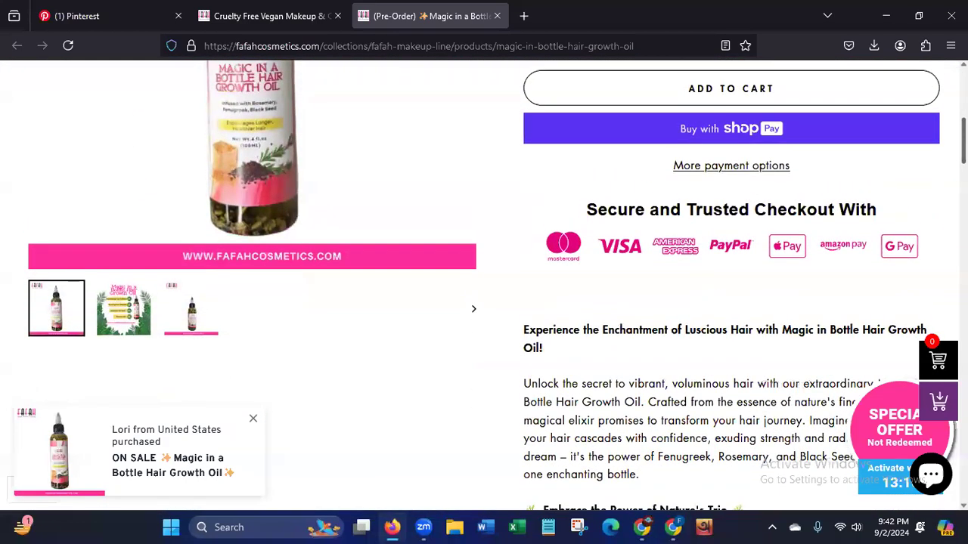
scroll(483, 287, "down", 12)
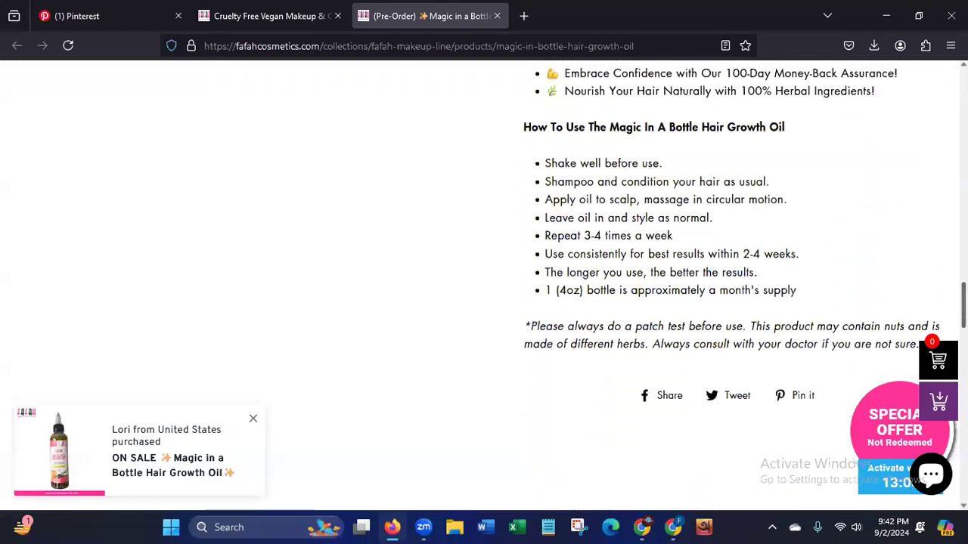
scroll(484, 288, "down", 8)
scroll(527, 303, "up", 20)
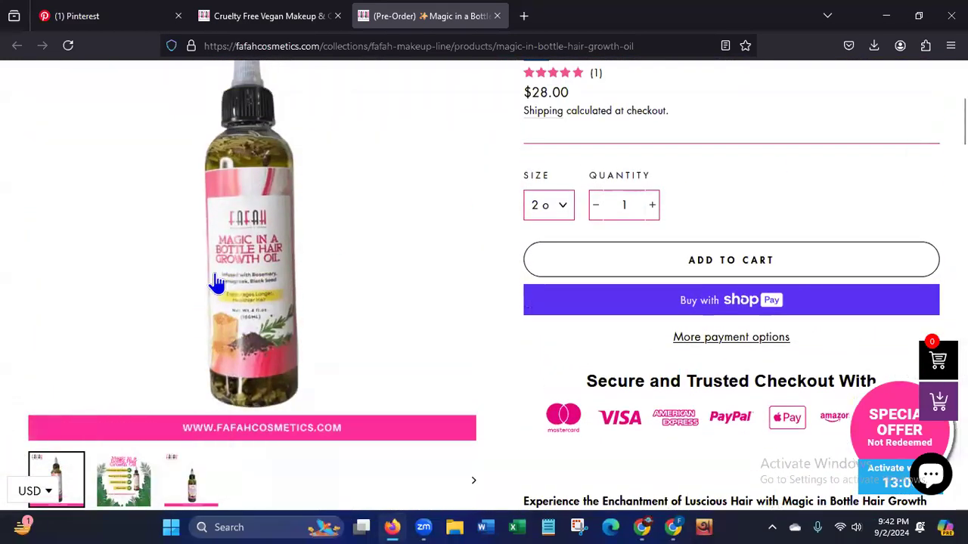
right_click(257, 219)
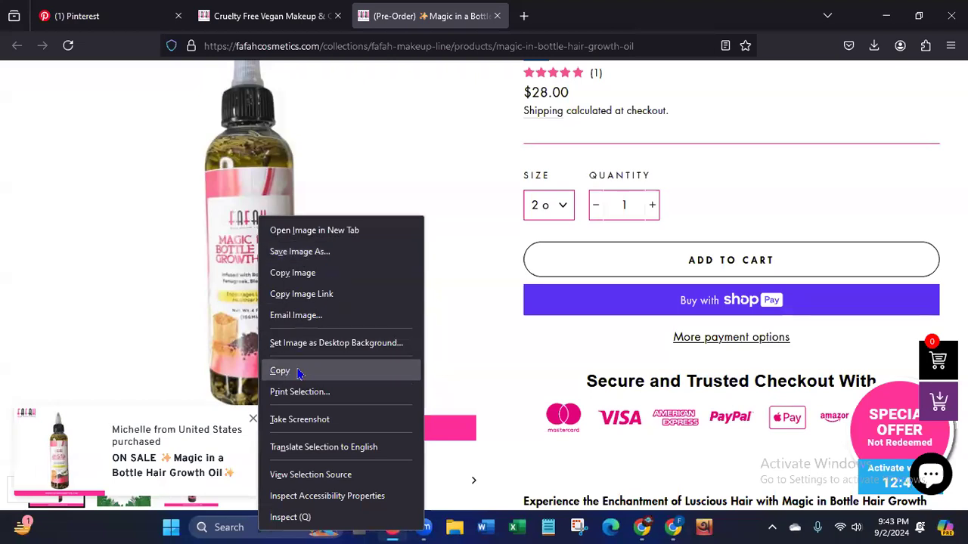
left_click(307, 257)
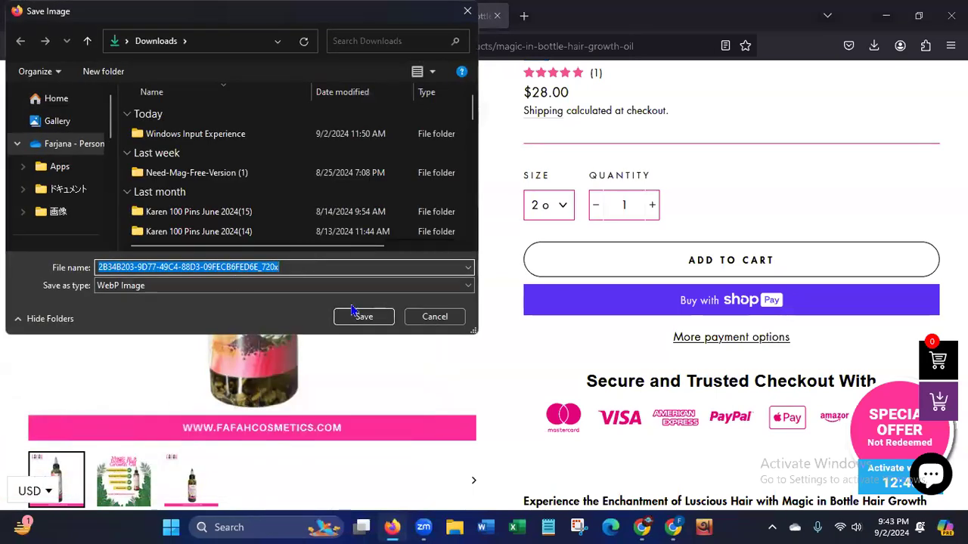
left_click(364, 316)
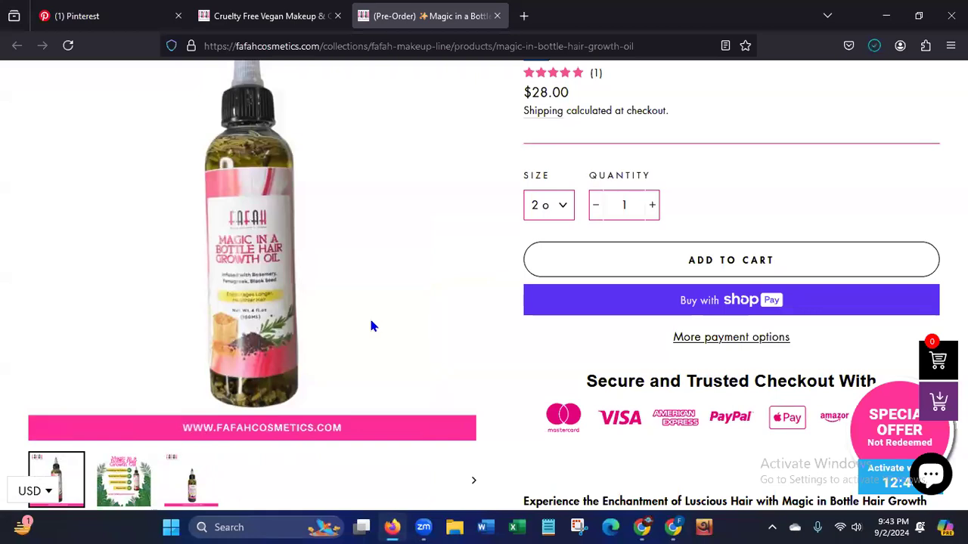
Switch back to the pin design in Chrome and try to paste the bottle photo copied from the product page.
right_click(275, 229)
left_click(295, 380)
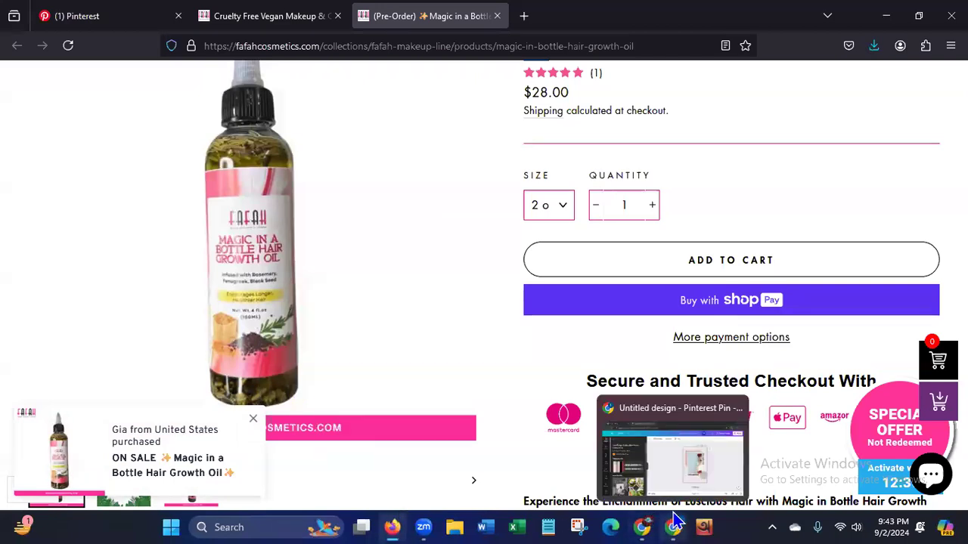
left_click(672, 499)
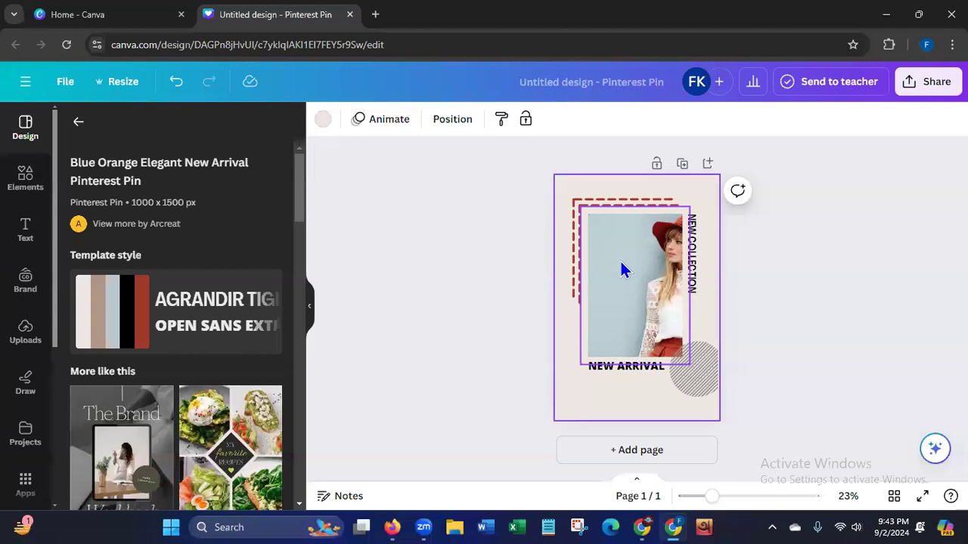
type("HAIR GROWTH OIL")
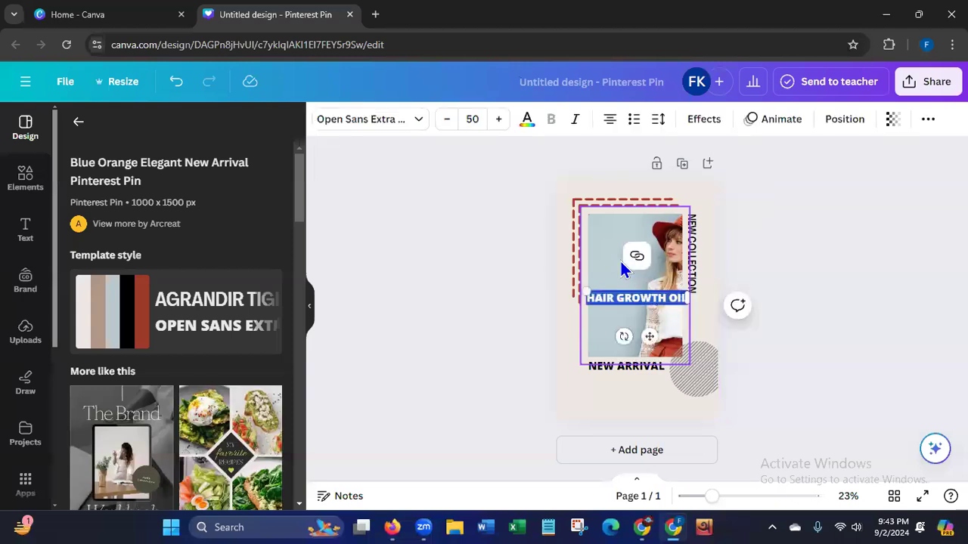
key("BackSpace")
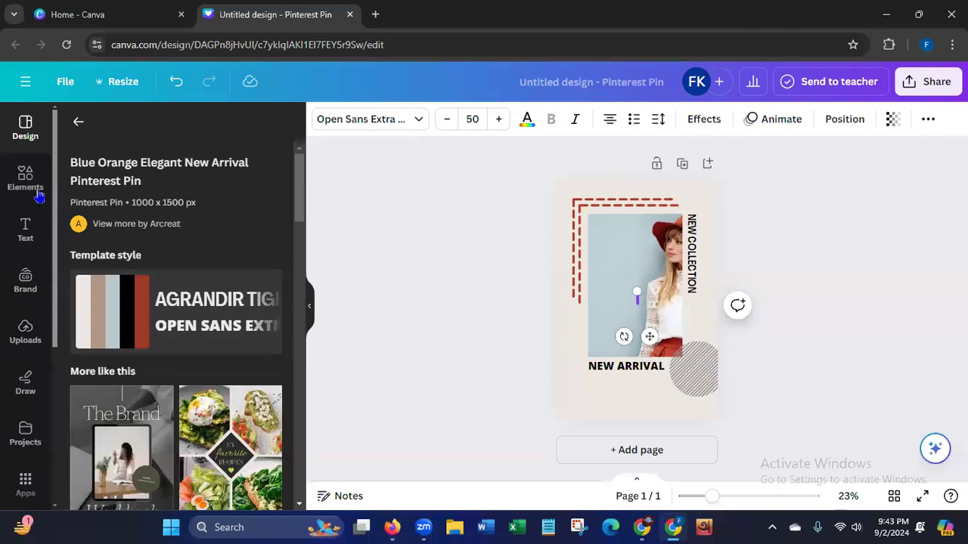
Upload the saved bottle photo from Downloads and add it to the pin.
left_click(24, 341)
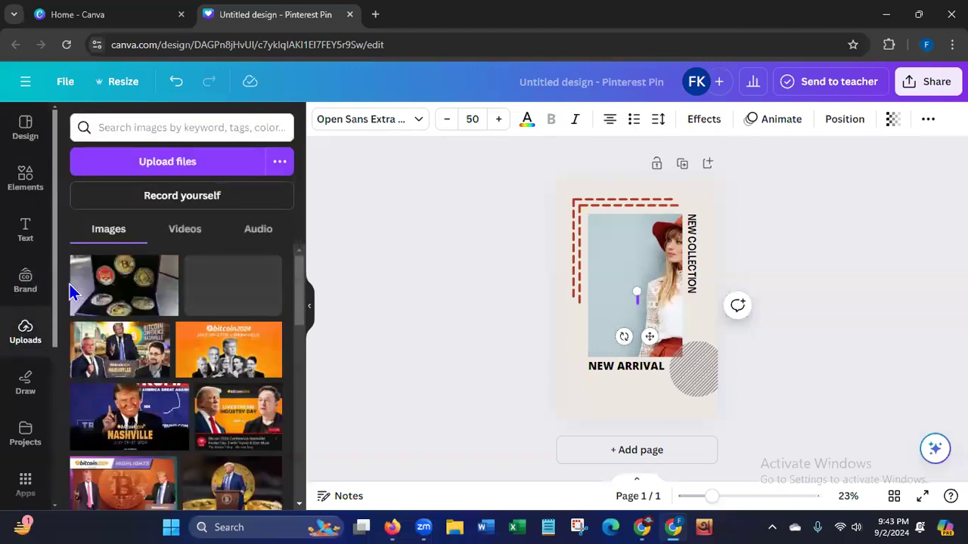
left_click(174, 164)
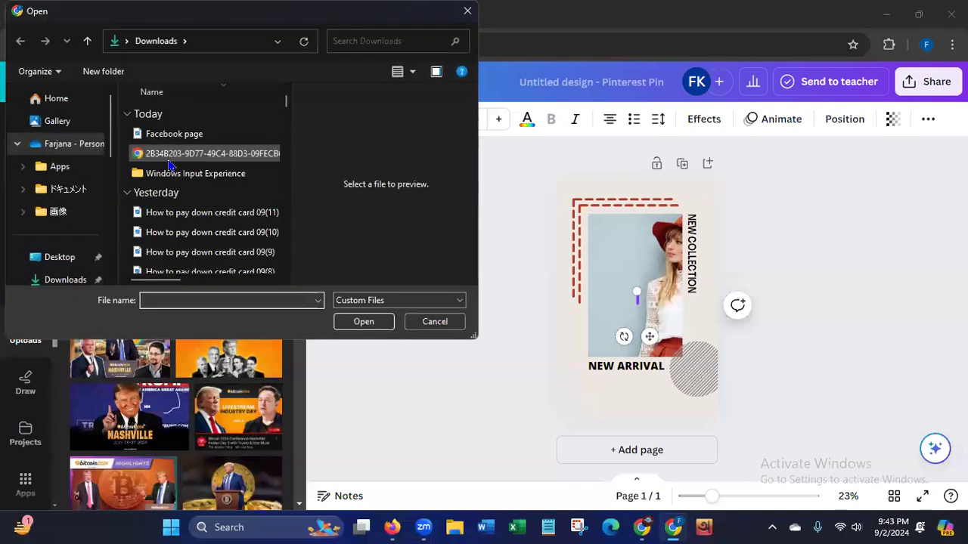
left_click(171, 155)
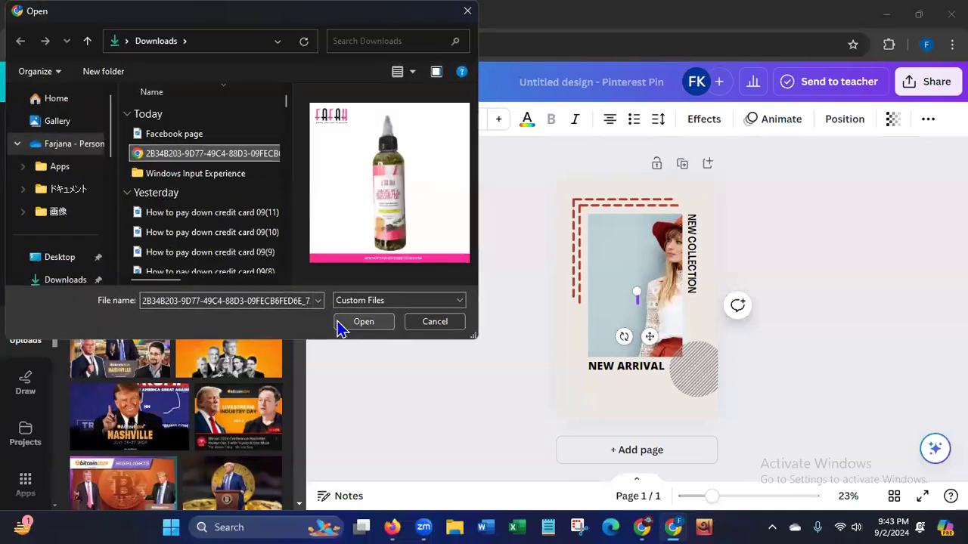
left_click(337, 324)
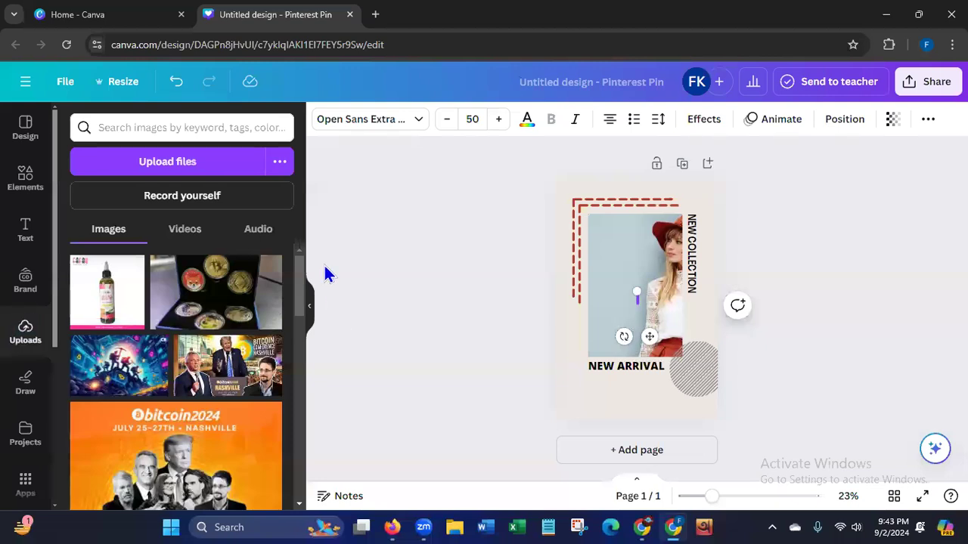
left_click(104, 304)
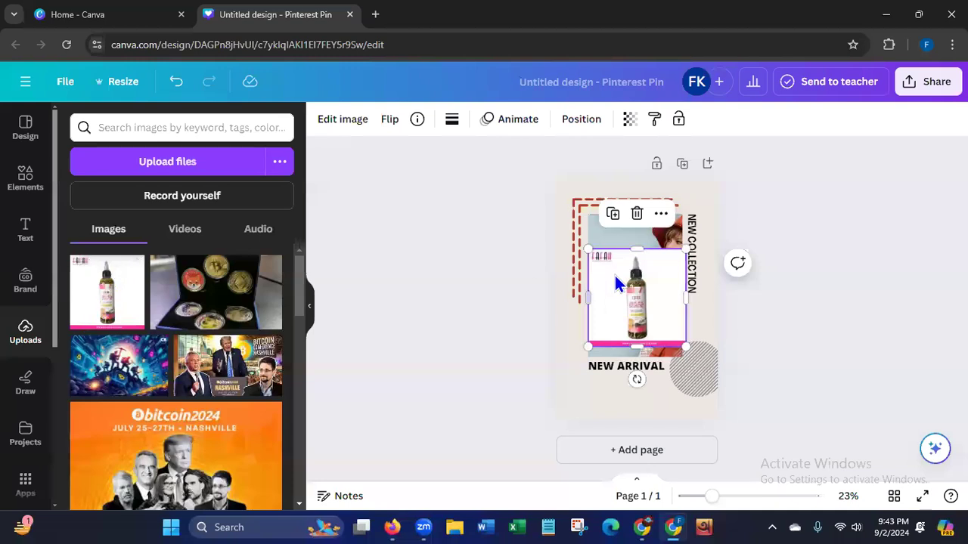
Try the bottle photo inside the template's photo frame and undo the replacement.
left_click_drag(642, 317, 639, 292)
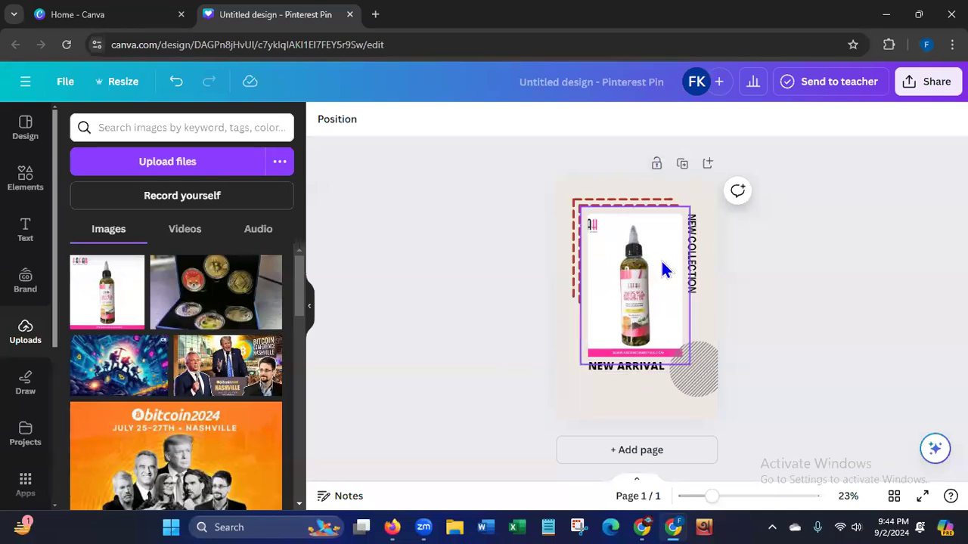
left_click(655, 323)
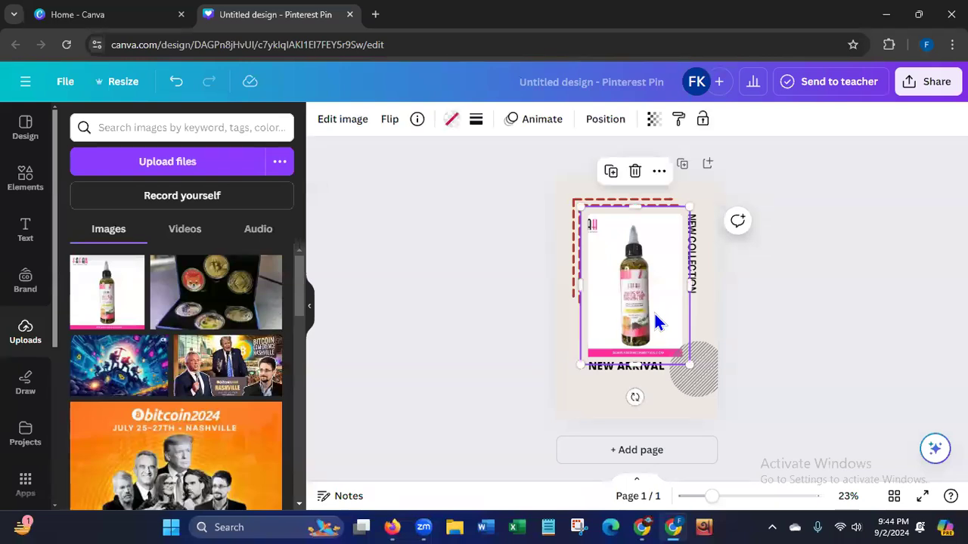
left_click(176, 83)
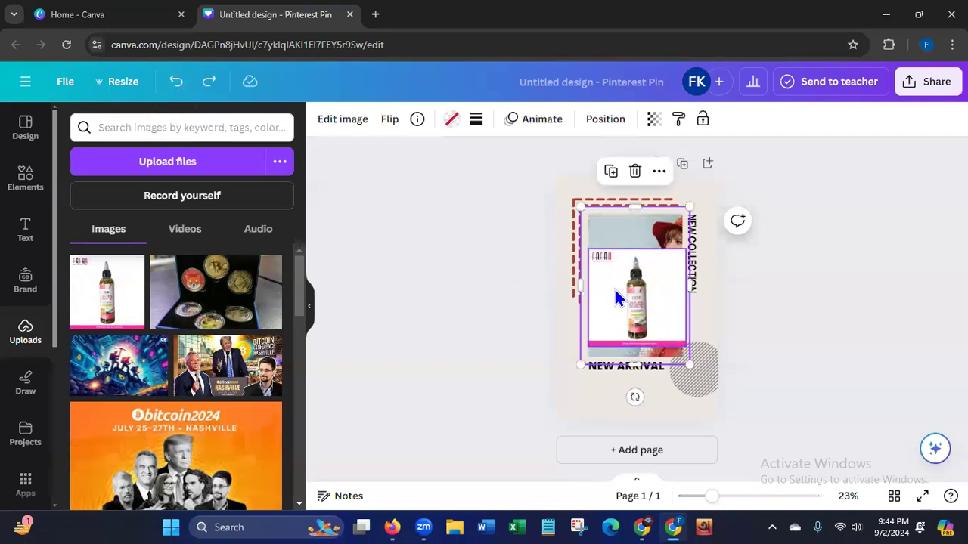
Crop the left and right sides of the bottle photo on the pin closer to the bottle.
left_click(615, 290)
left_click_drag(590, 296, 611, 296)
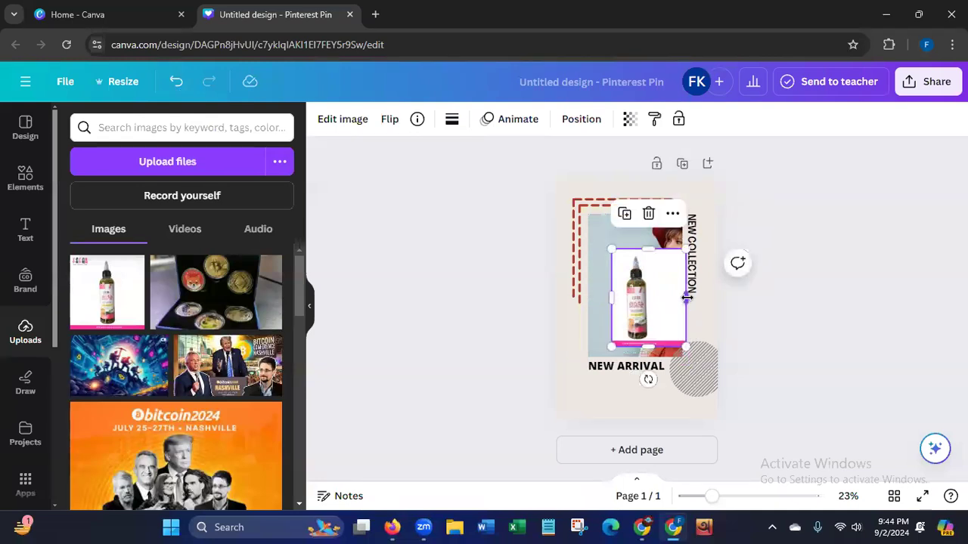
left_click_drag(687, 297, 664, 301)
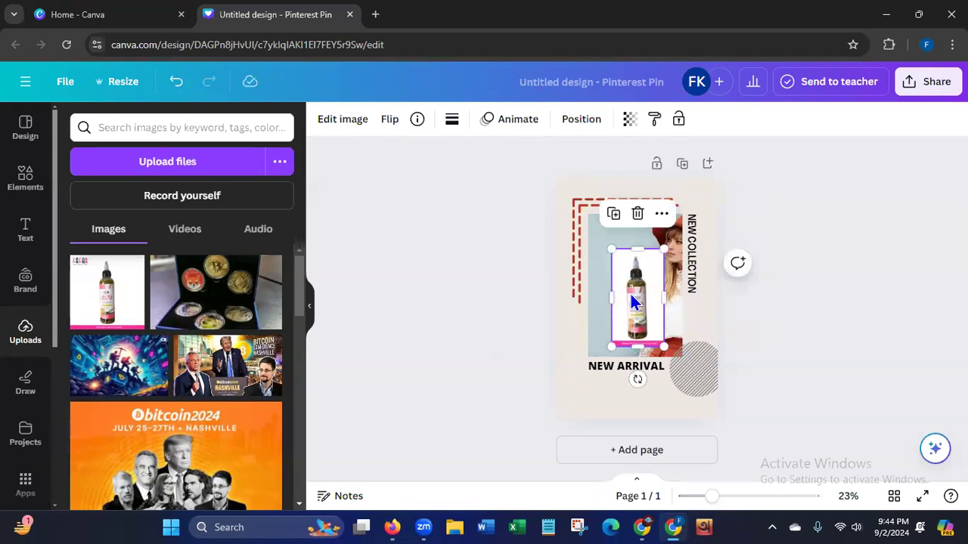
Crop the pink strip off the bottom of the bottle photo, try it in the template's photo frame, and undo the replacement.
left_click_drag(638, 347, 637, 341)
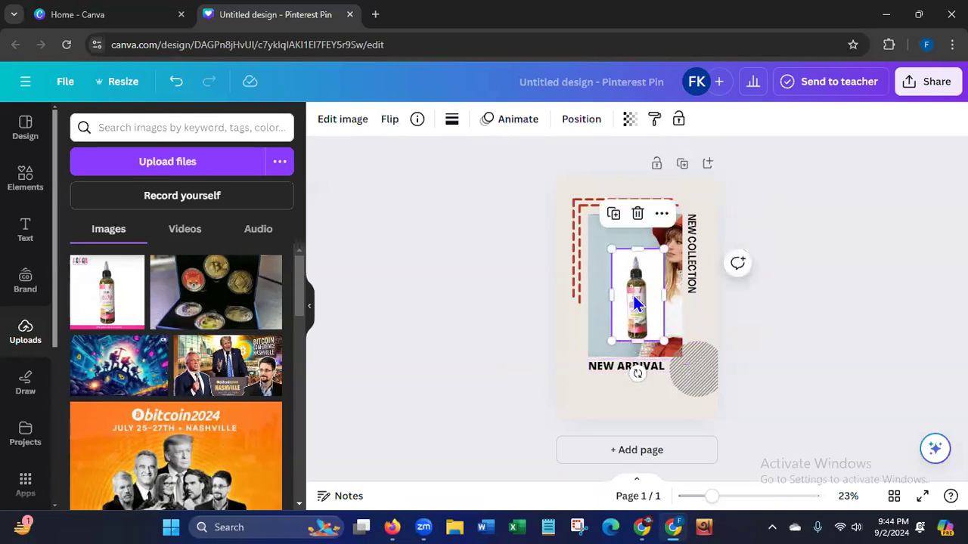
left_click_drag(641, 288, 624, 314)
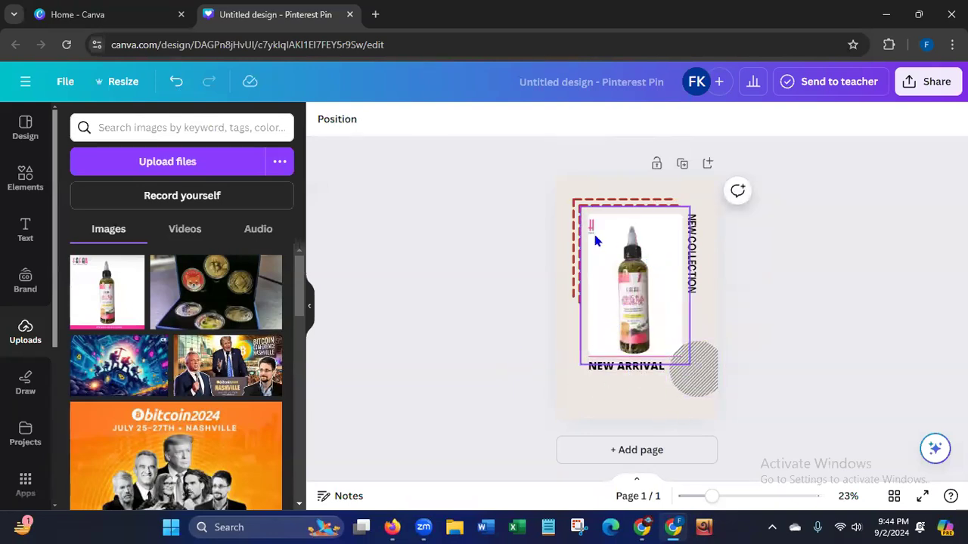
left_click(176, 81)
left_click(618, 306)
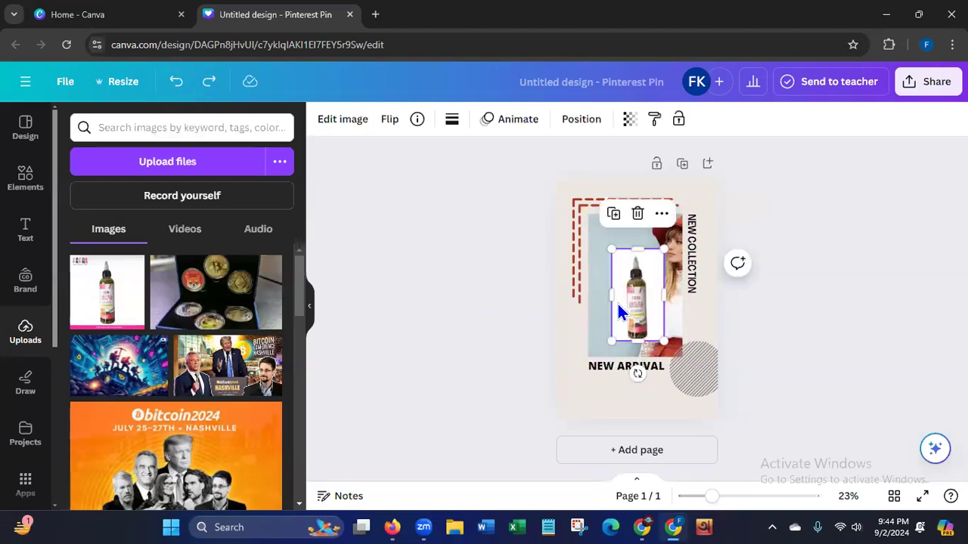
Crop the left and bottom edges of the bottle photo closer, try it in the frame again, and undo the replacement.
left_click_drag(611, 297, 617, 295)
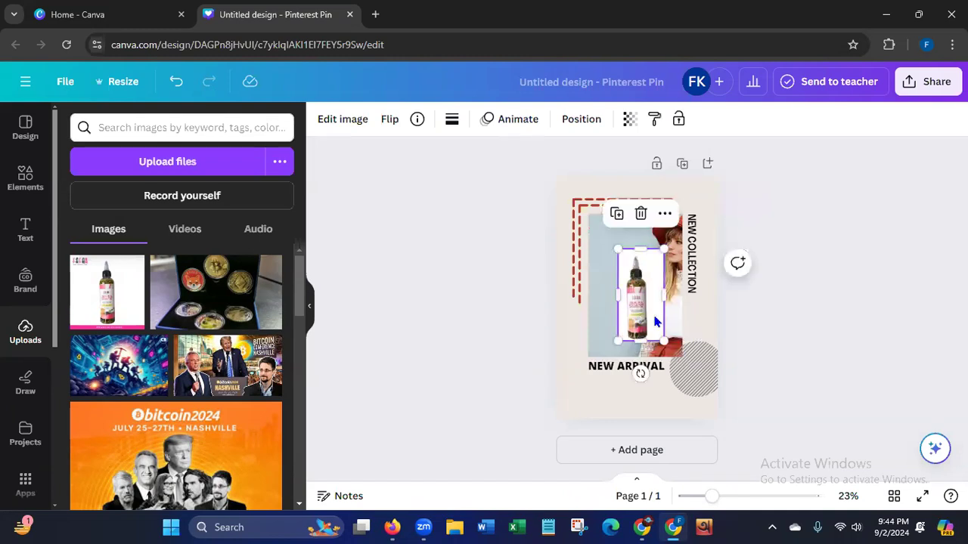
left_click_drag(641, 341, 641, 338)
left_click_drag(645, 293, 632, 301)
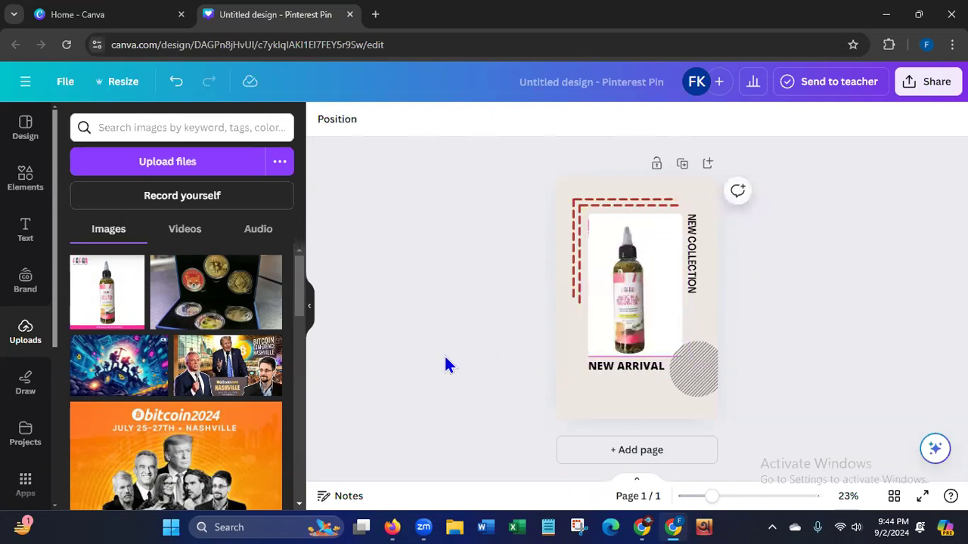
left_click(603, 289)
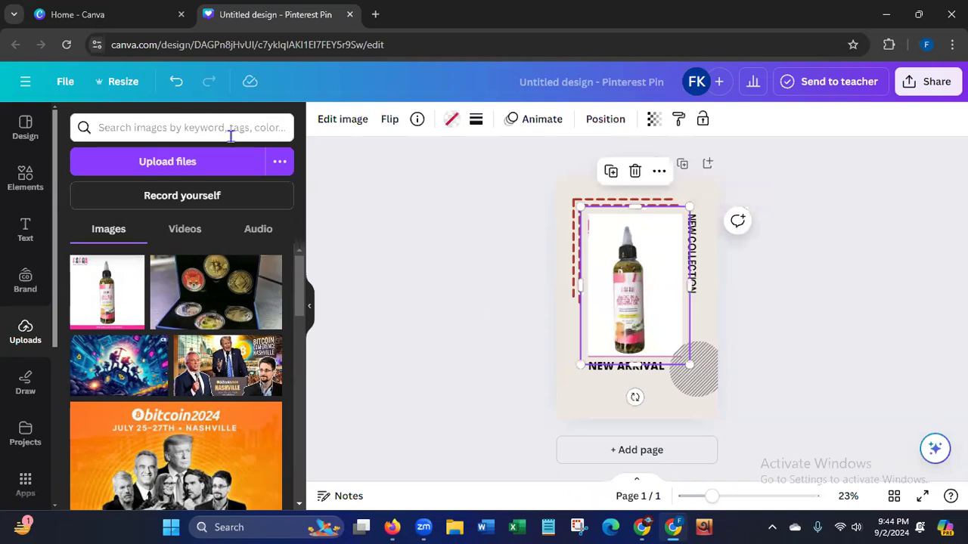
left_click(175, 82)
Place the cropped bottle photo in the template's photo frame, replacing the model picture.
left_click(624, 299)
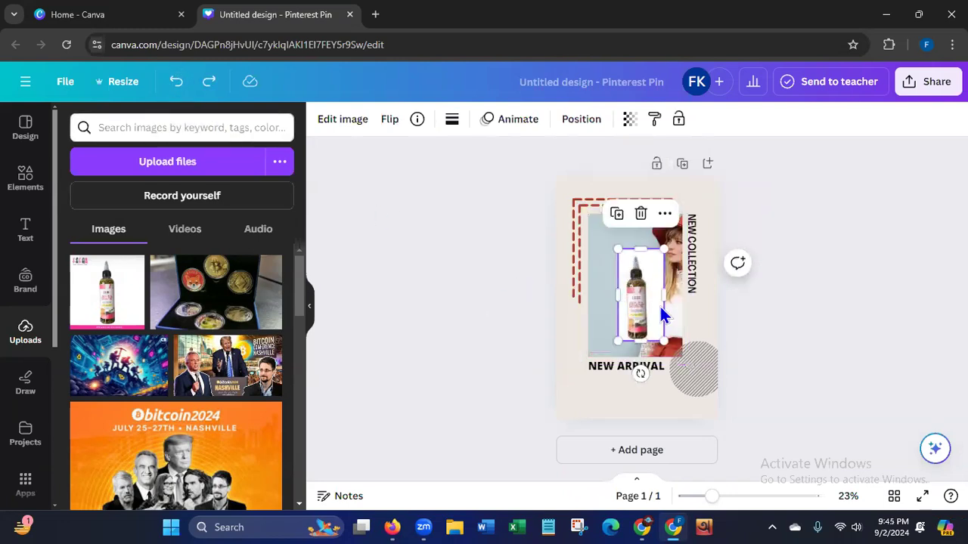
left_click_drag(664, 295, 593, 346)
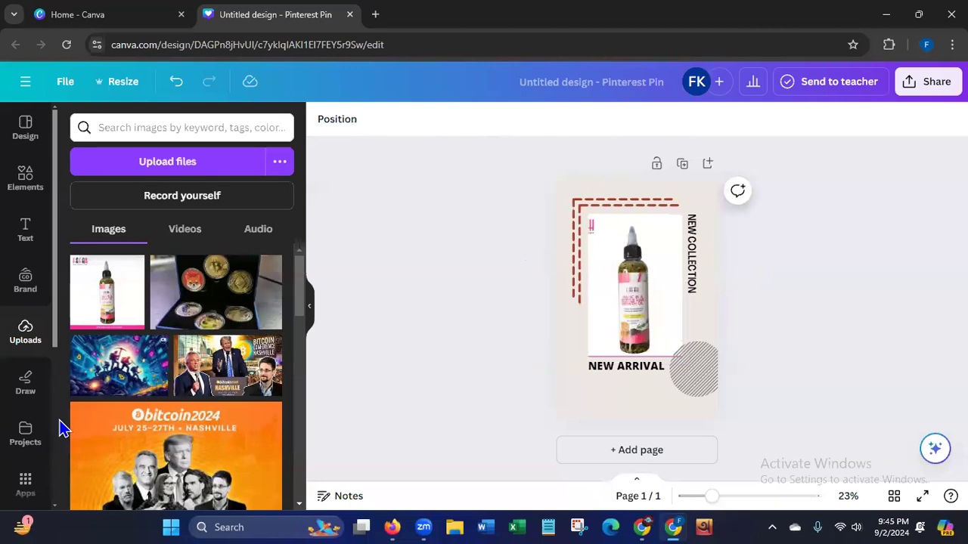
Add a square shape, shrink it, and position it over the leftover pink logo in the upper-left corner of the bottle photo.
left_click(23, 192)
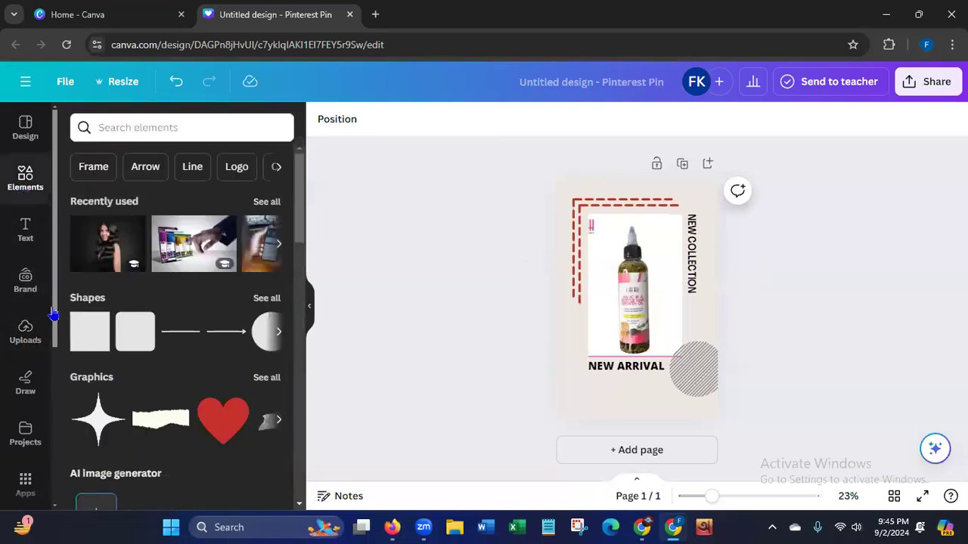
left_click(93, 329)
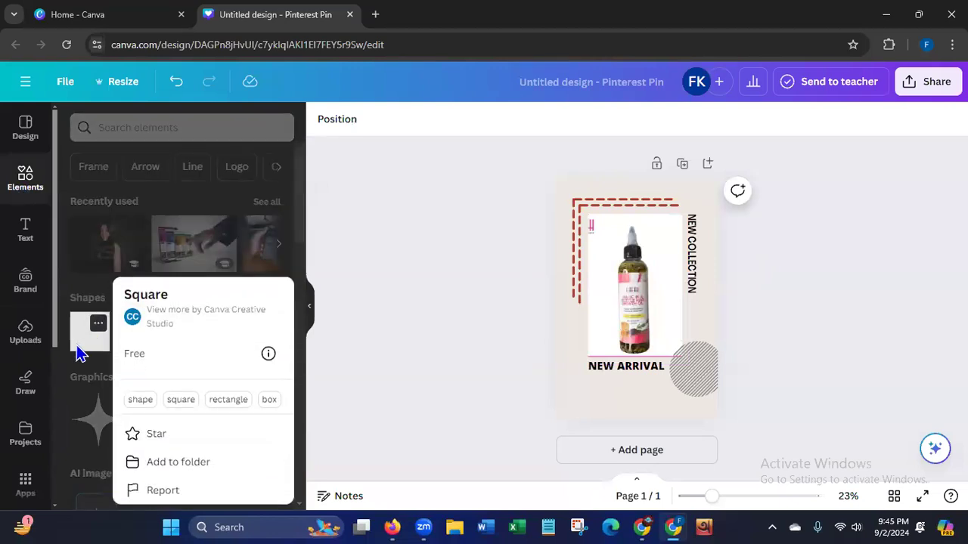
left_click(82, 340)
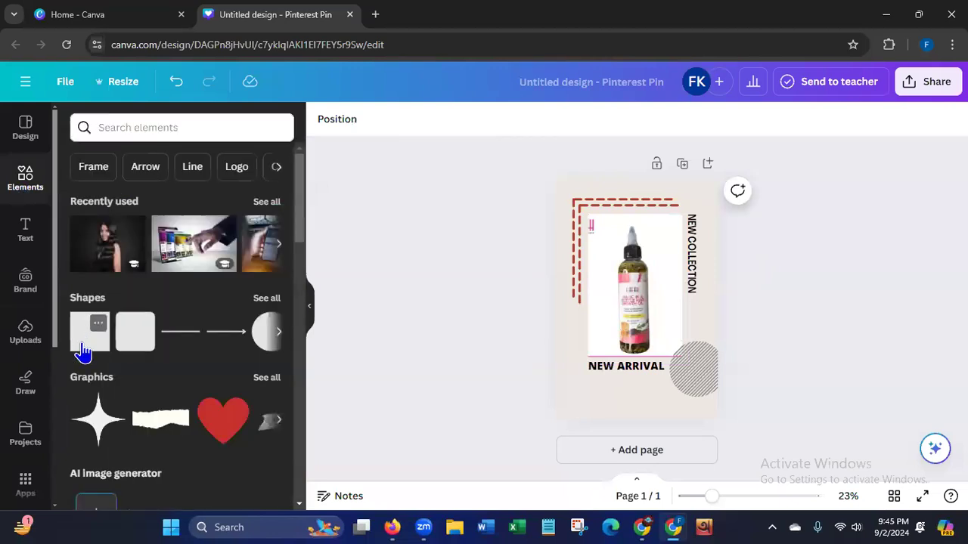
left_click(82, 341)
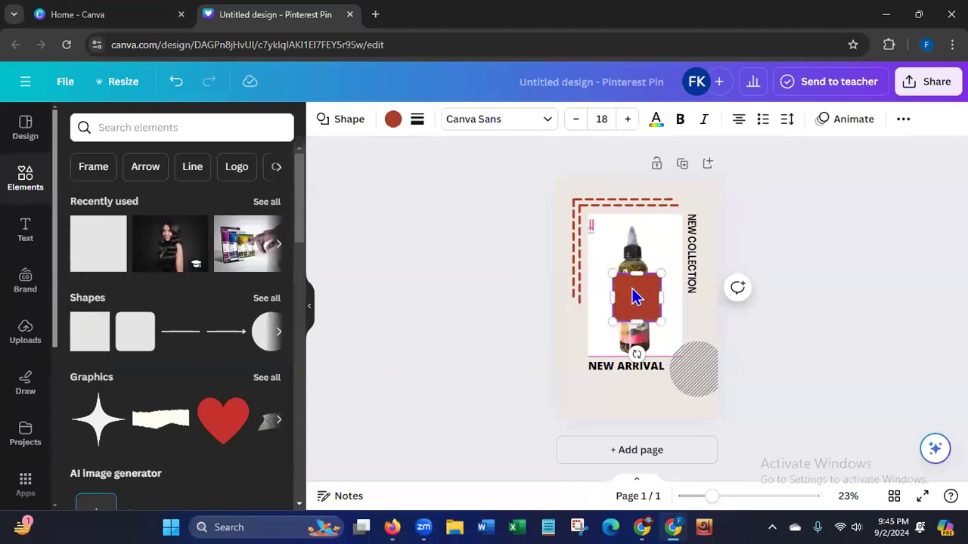
left_click_drag(637, 273, 638, 305)
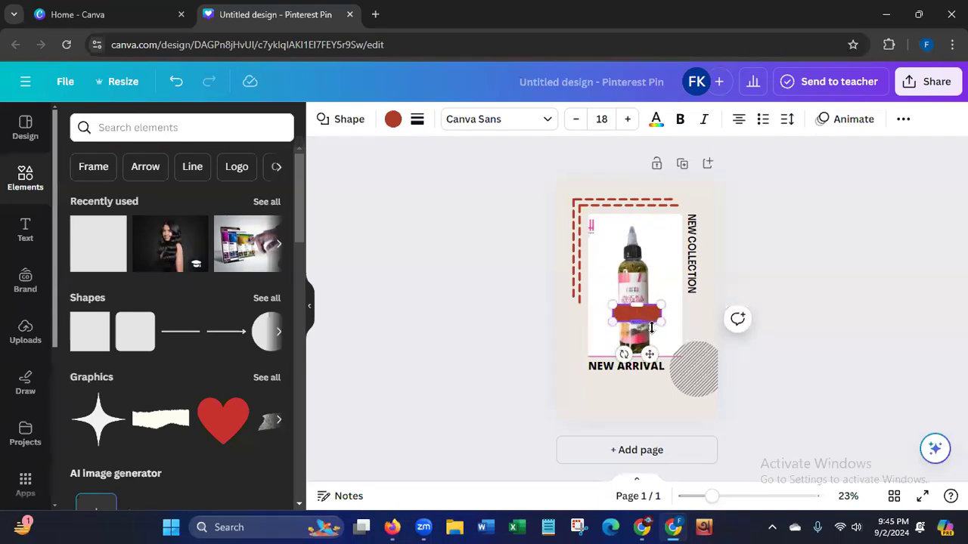
left_click_drag(660, 319, 616, 274)
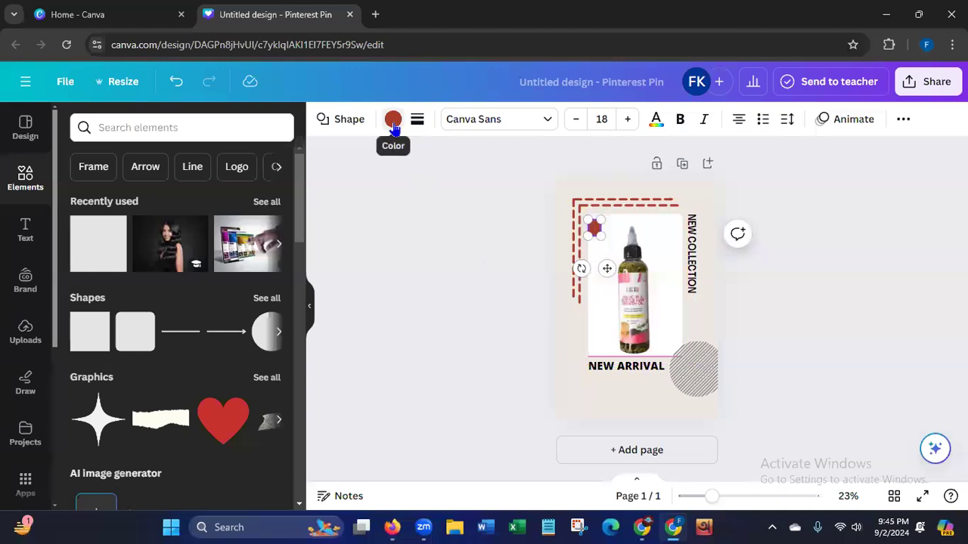
Recolor the small square with the white from the photo colors to match the bottle photo's background.
left_click(393, 121)
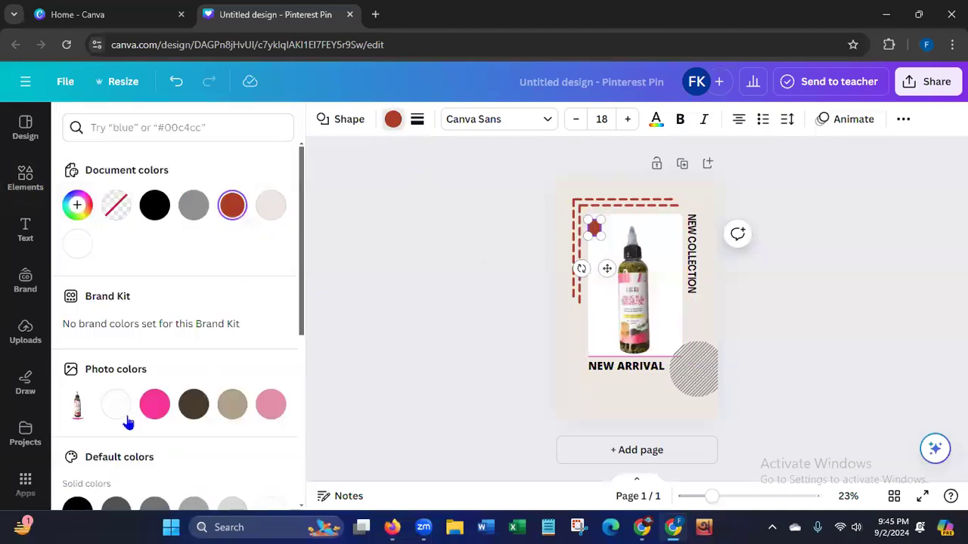
left_click(119, 410)
key("Escape")
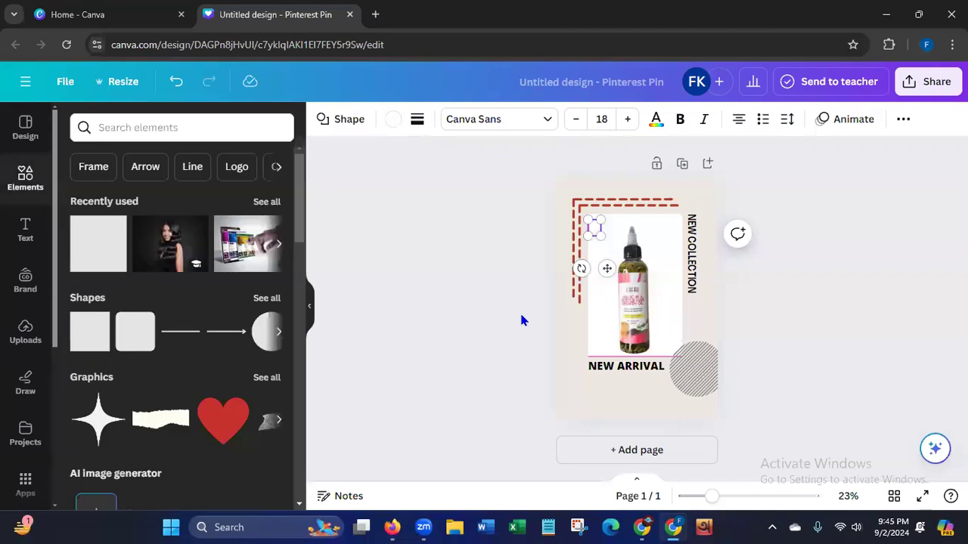
left_click(521, 321)
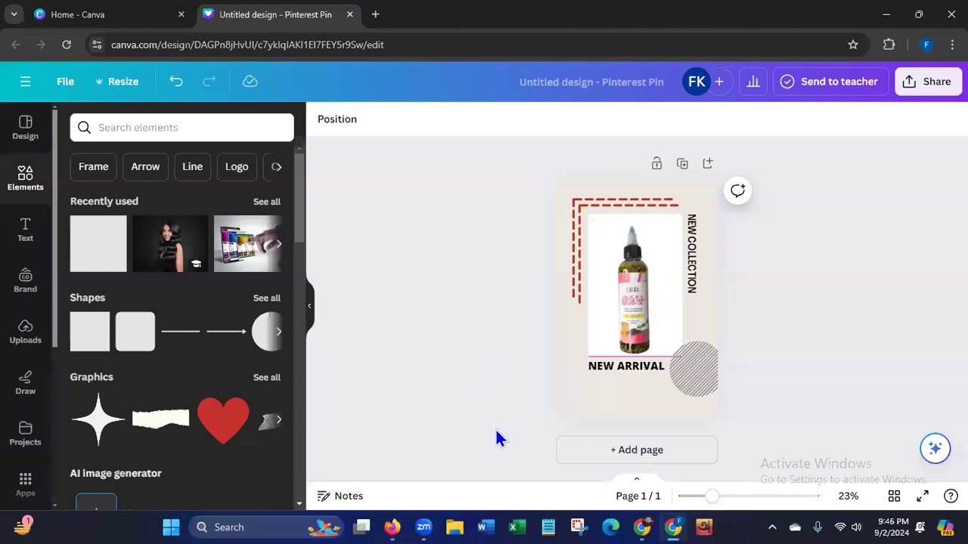
Switch to the product page in Firefox and copy "✨Magic in a Bottle Hair Growth Oil✨" from the product title.
left_click(390, 521)
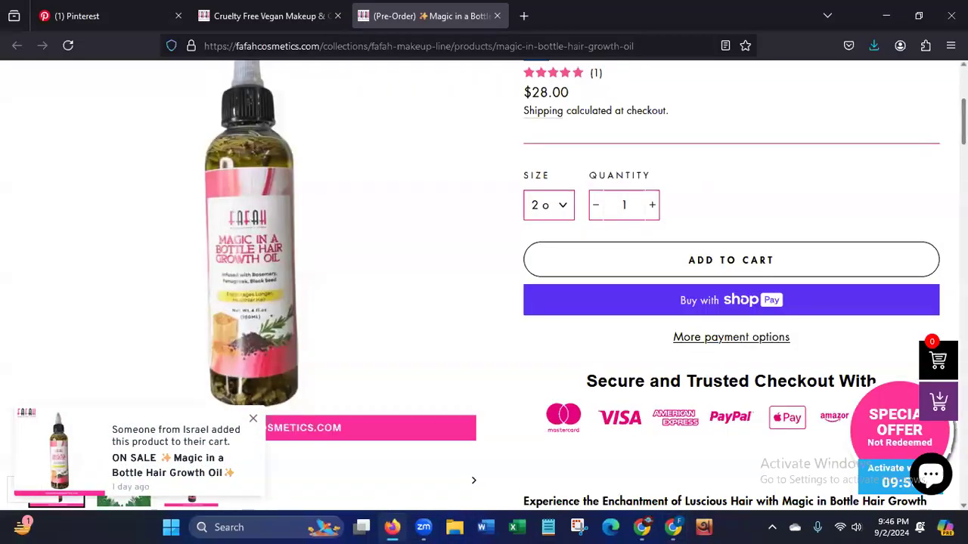
scroll(836, 270, "up", 5)
left_click(720, 347)
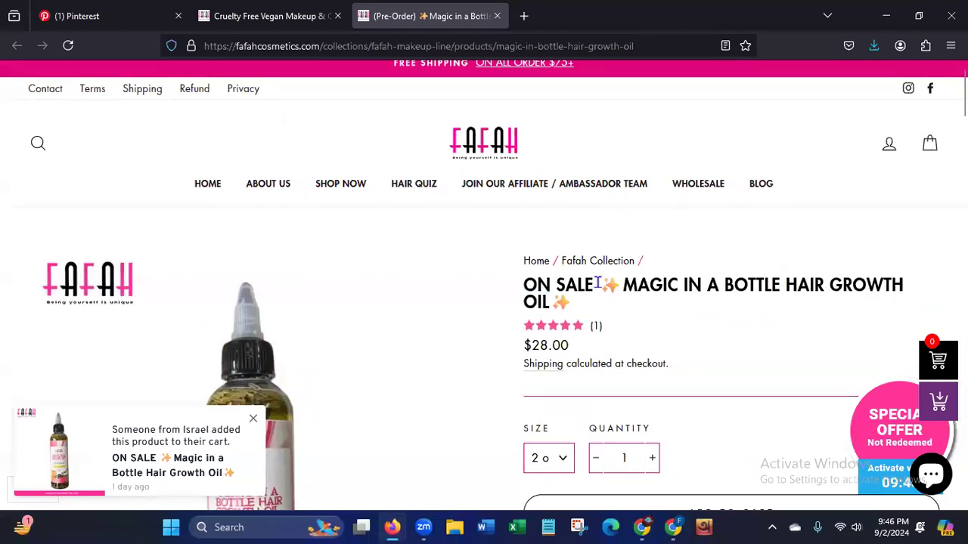
left_click_drag(603, 284, 607, 298)
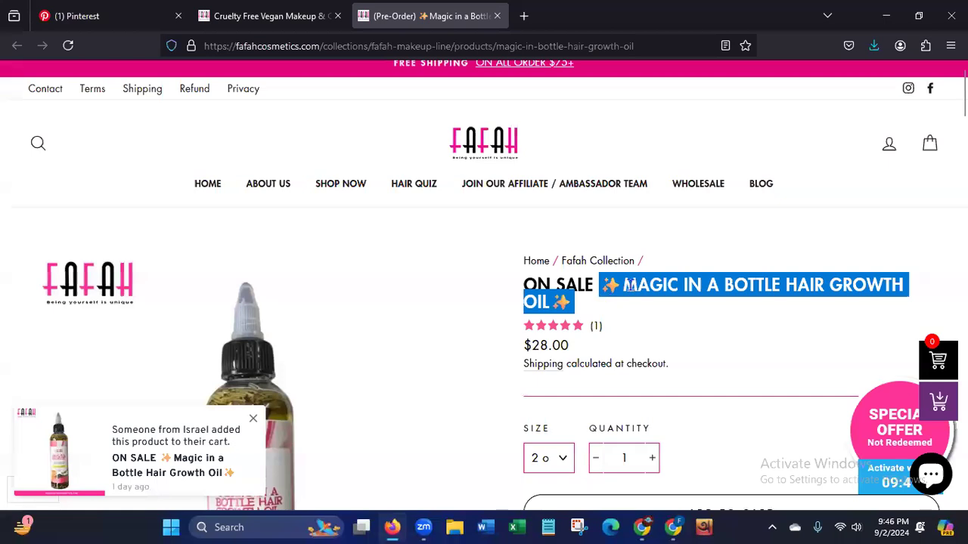
right_click(631, 285)
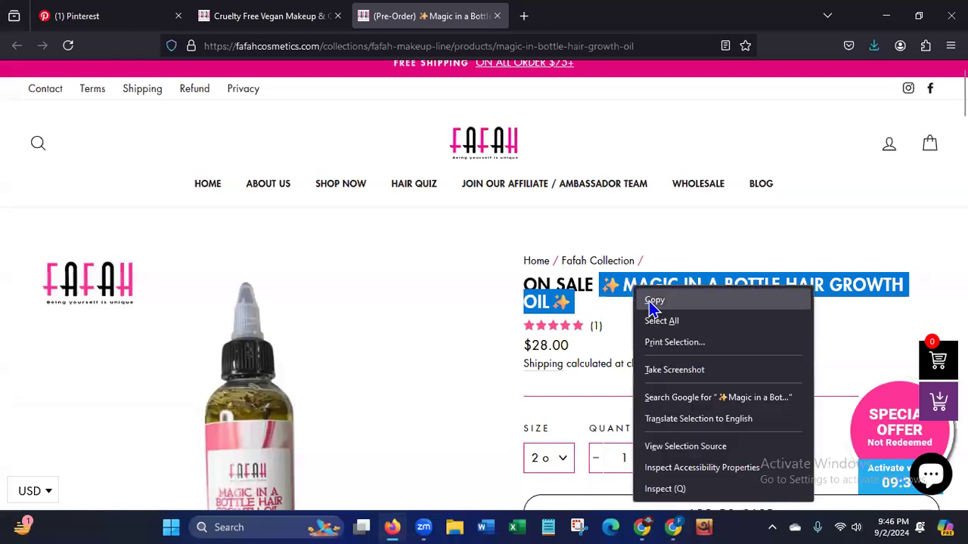
left_click(654, 303)
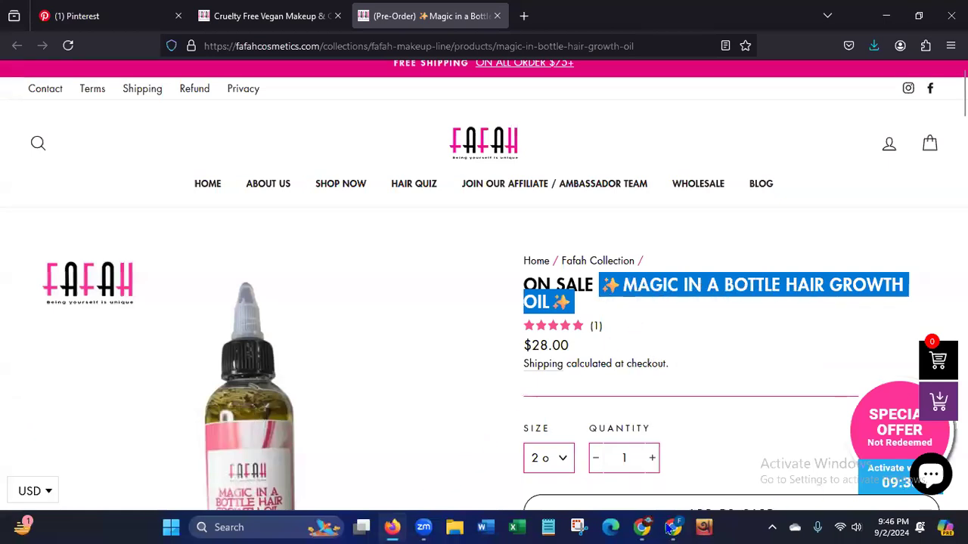
Switch back to the Canva pin in Chrome and replace the NEW ARRIVAL heading with the copied product name.
left_click(672, 527)
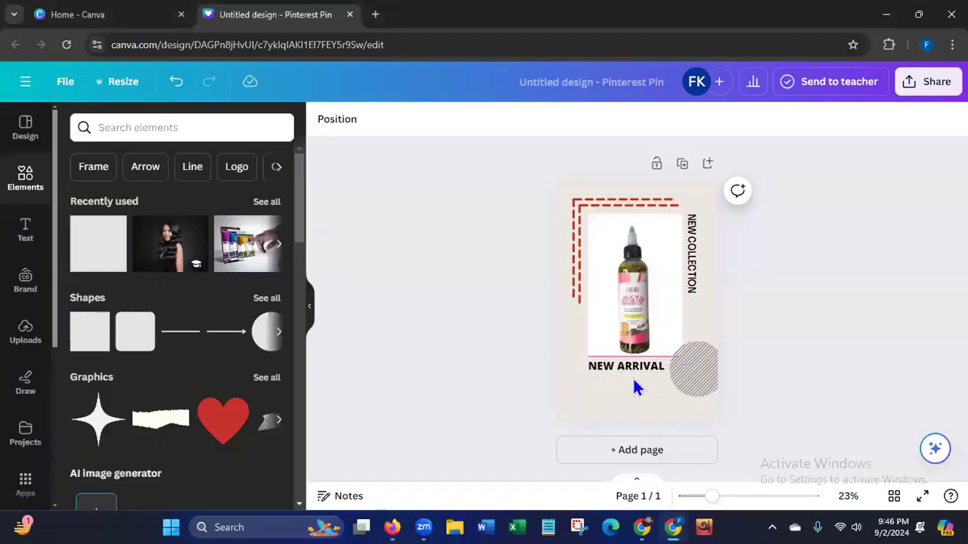
left_click(662, 364)
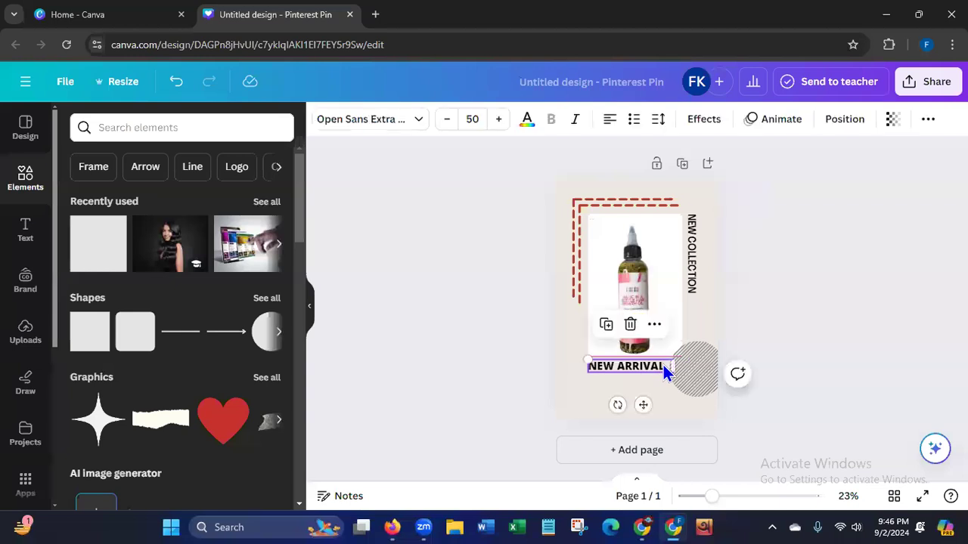
left_click(663, 364)
key("ctrl+v")
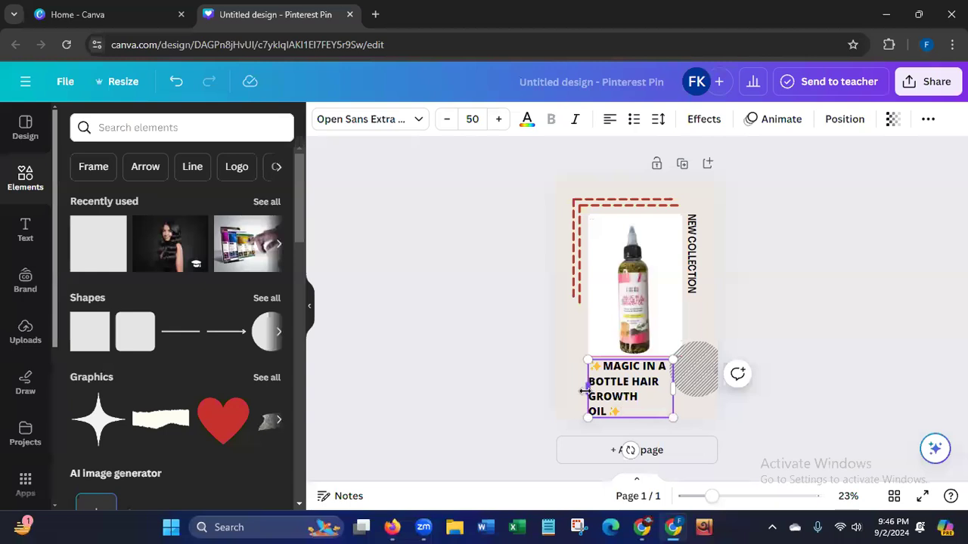
Widen the product name text box to fit three lines and move it to line up under the bottle photo.
left_click_drag(588, 391, 573, 391)
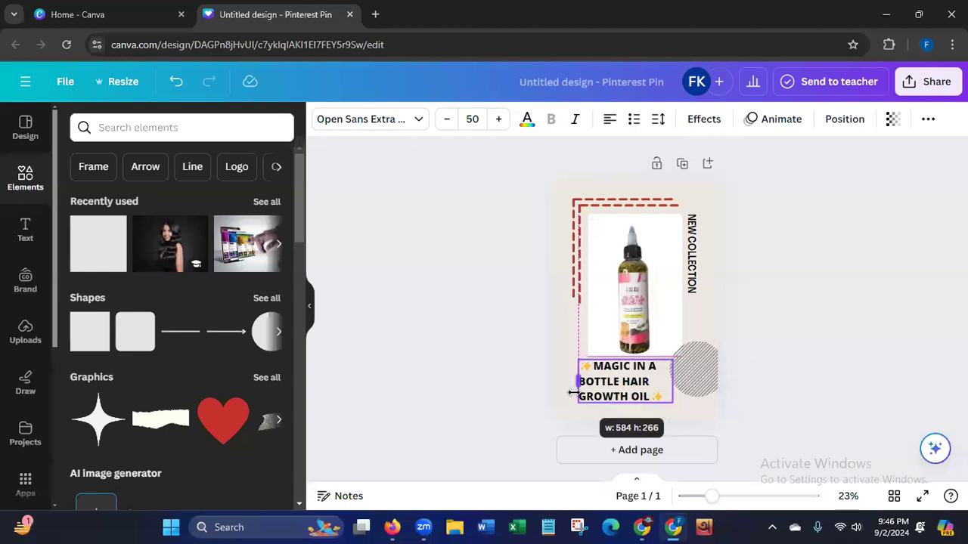
left_click(506, 417)
left_click(603, 396)
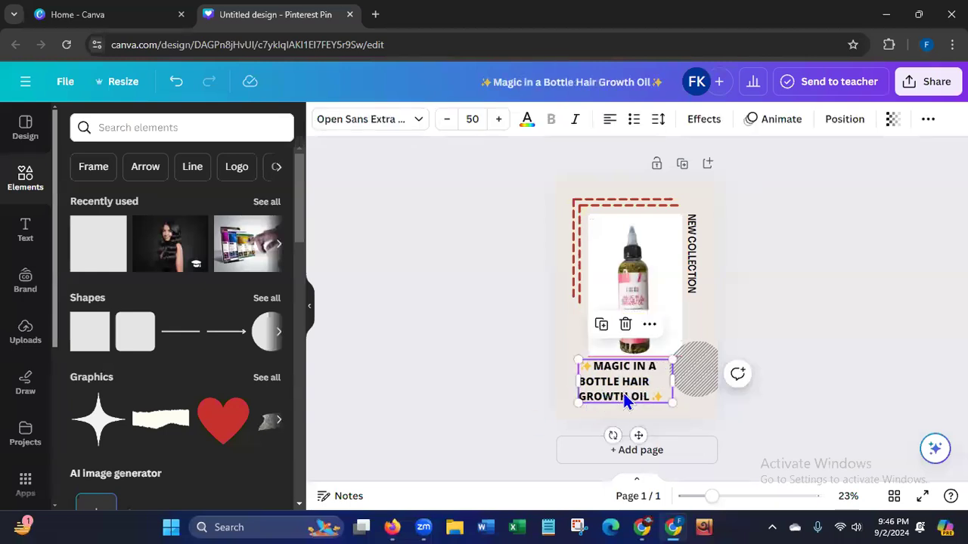
left_click_drag(611, 394, 620, 382)
left_click(499, 357)
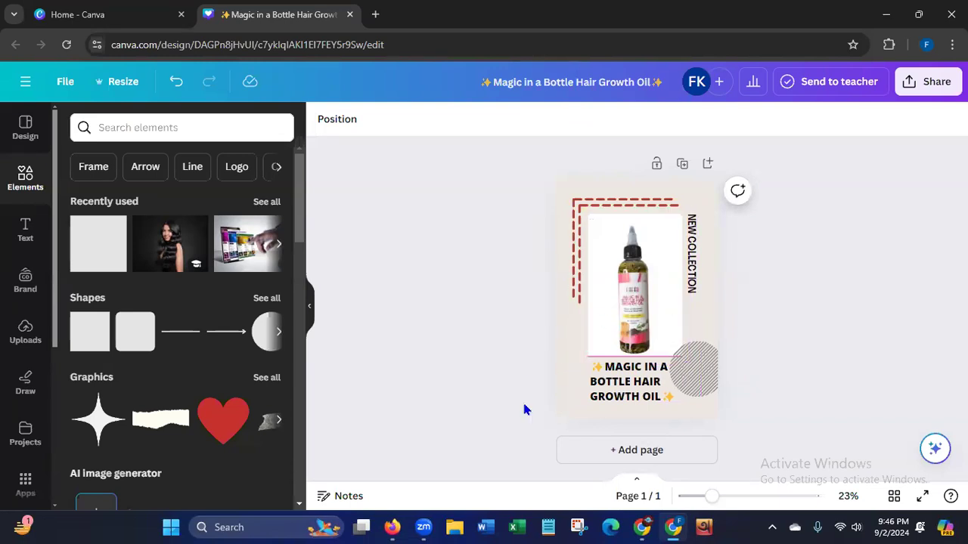
Check the product page in Firefox for wording, return to the pin in Chrome, and replace the vertical NEW COLLECTION text with ADD TO CART.
left_click(392, 527)
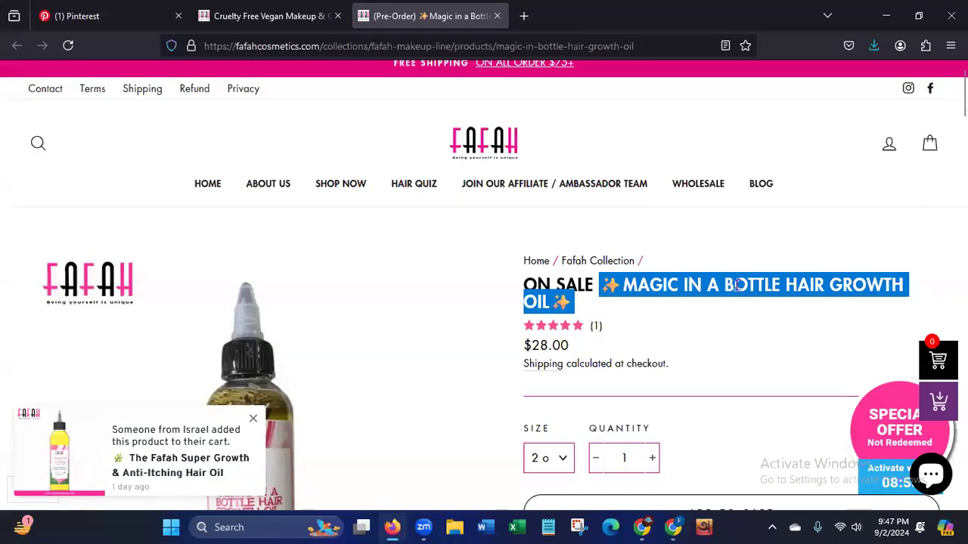
scroll(484, 285, "down", 7)
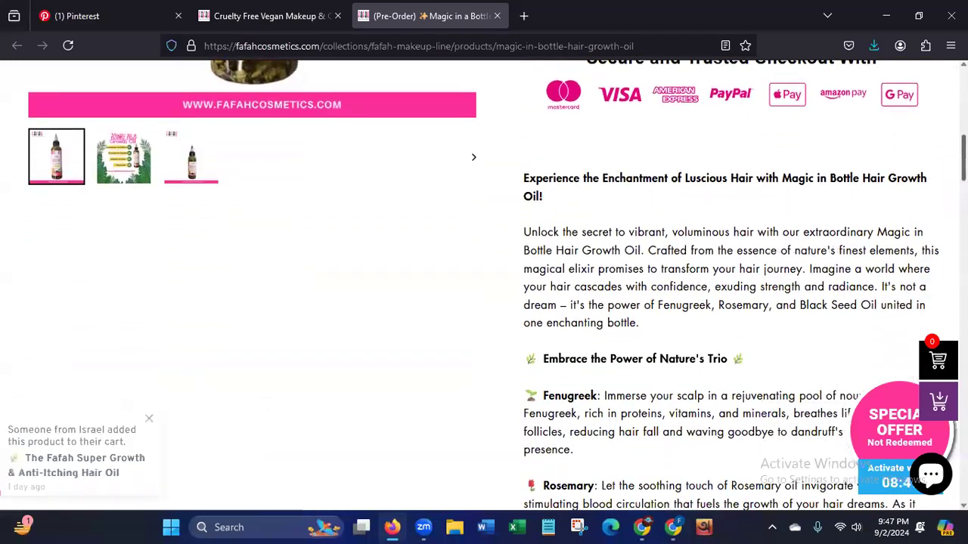
scroll(484, 285, "up", 6)
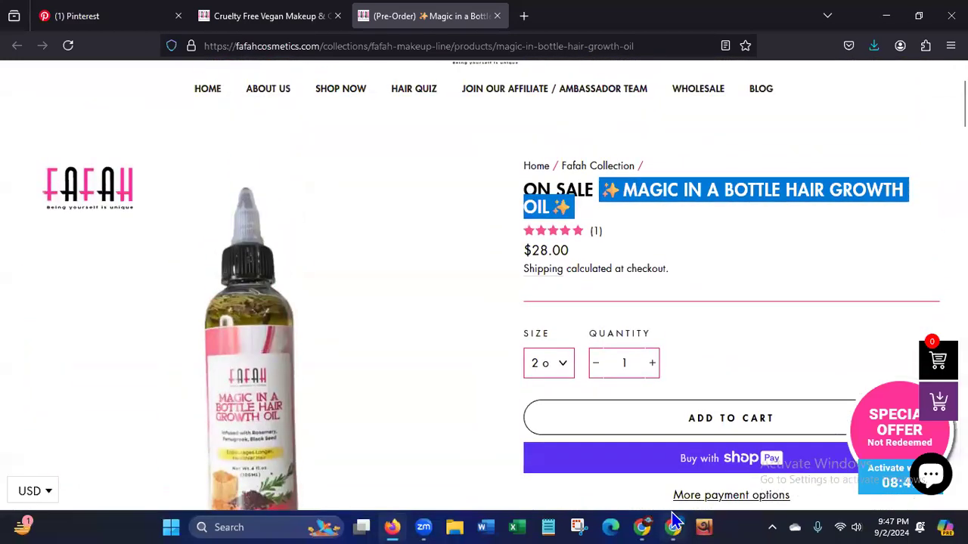
left_click(673, 527)
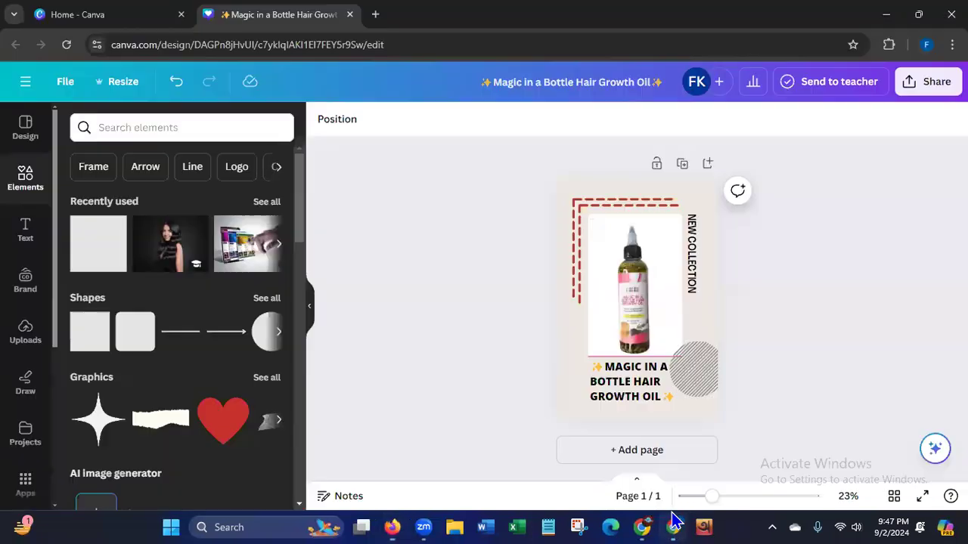
left_click(692, 295)
left_click(692, 295)
key("BackSpace")
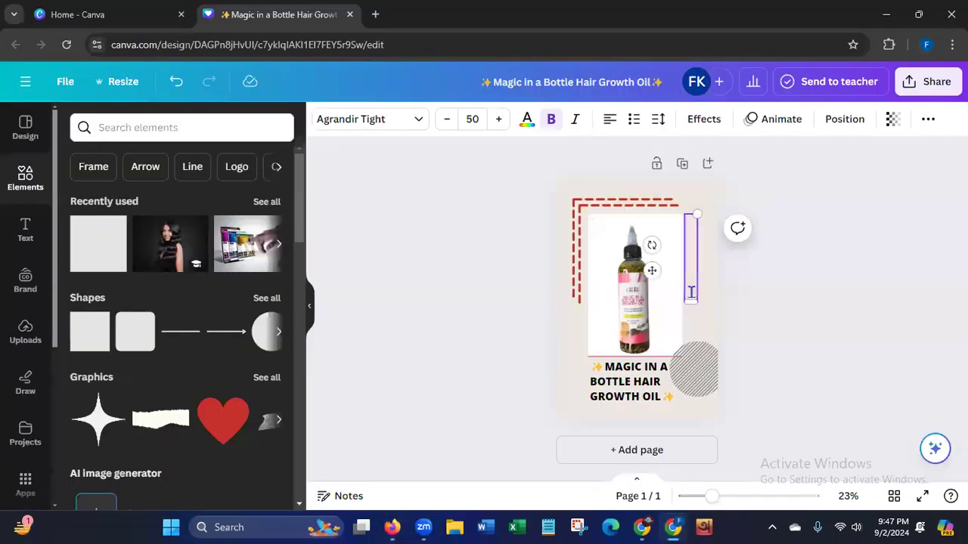
type("ADD TO CART")
left_click(476, 263)
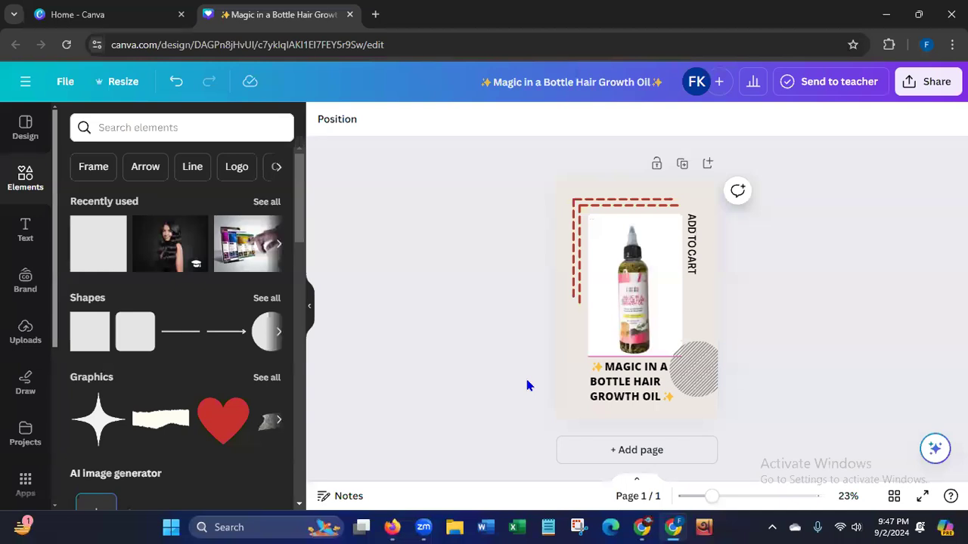
Switch to Firefox and look through the Fafah Cosmetics homepage, from the banner to the product sections, for the brand's colors.
left_click(392, 527)
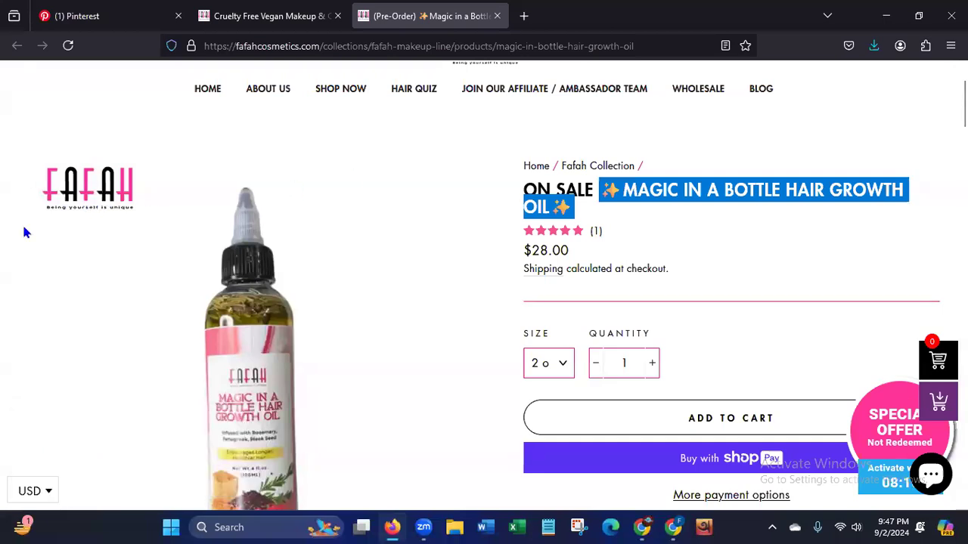
left_click(248, 16)
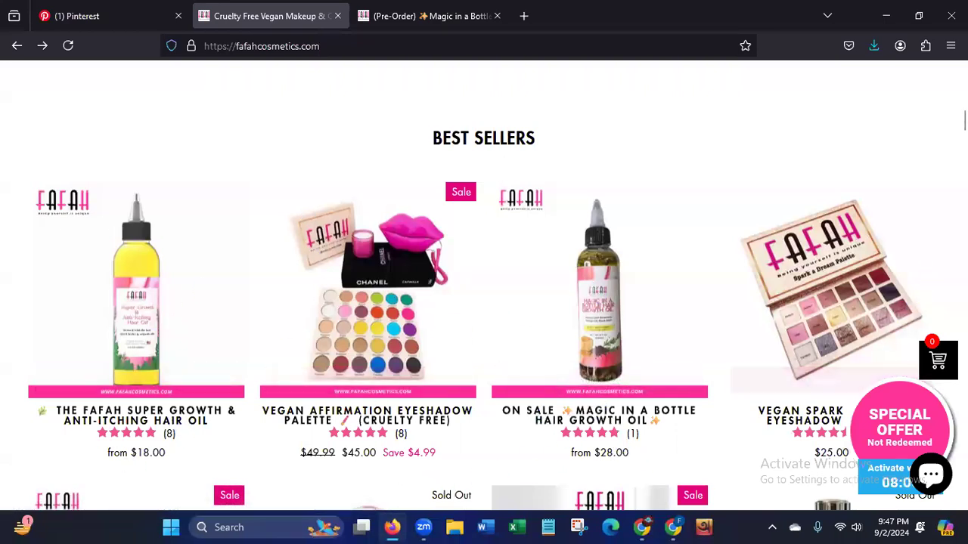
scroll(484, 288, "down", 10)
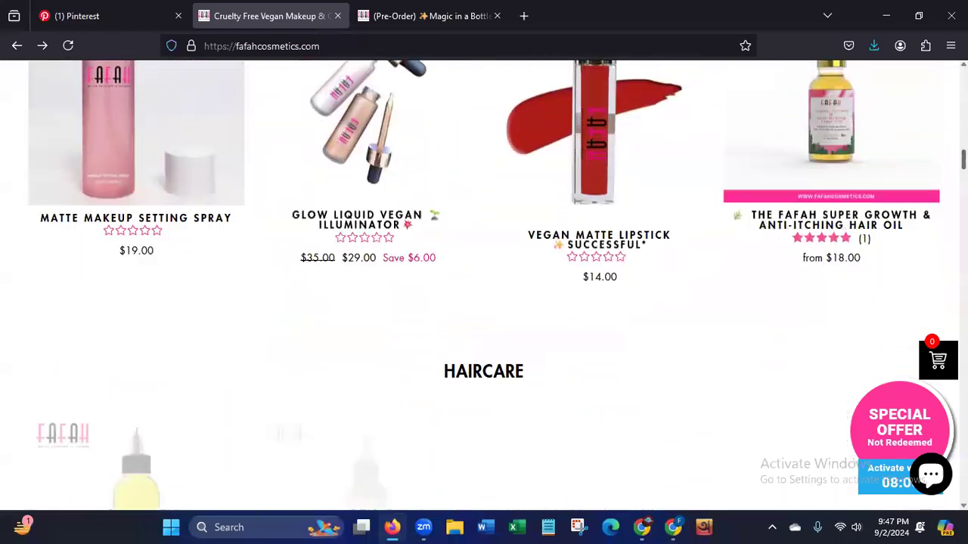
scroll(484, 288, "up", 15)
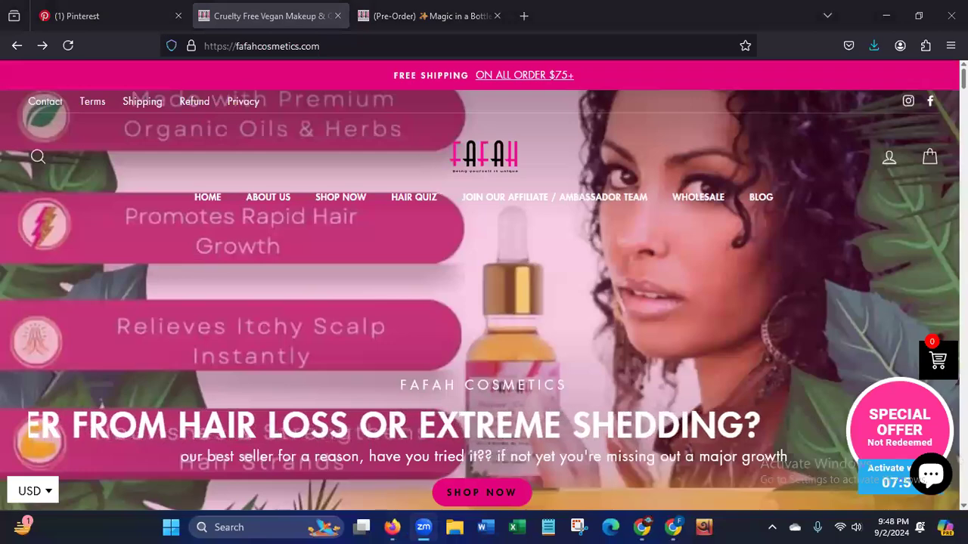
scroll(484, 284, "down", 8)
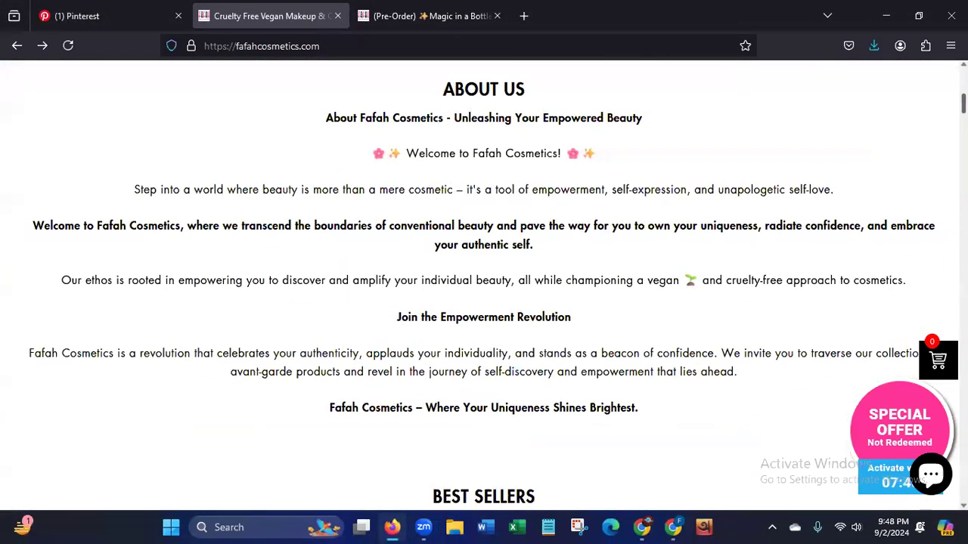
scroll(484, 284, "down", 5)
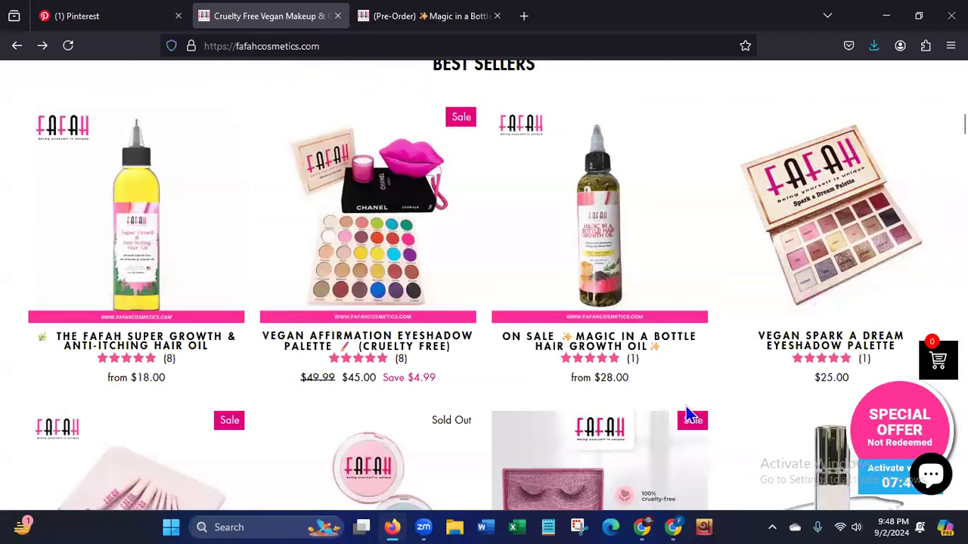
Return to the Canva pin in Chrome, try pink and white backgrounds, and set the background color to black (#000000).
left_click(673, 524)
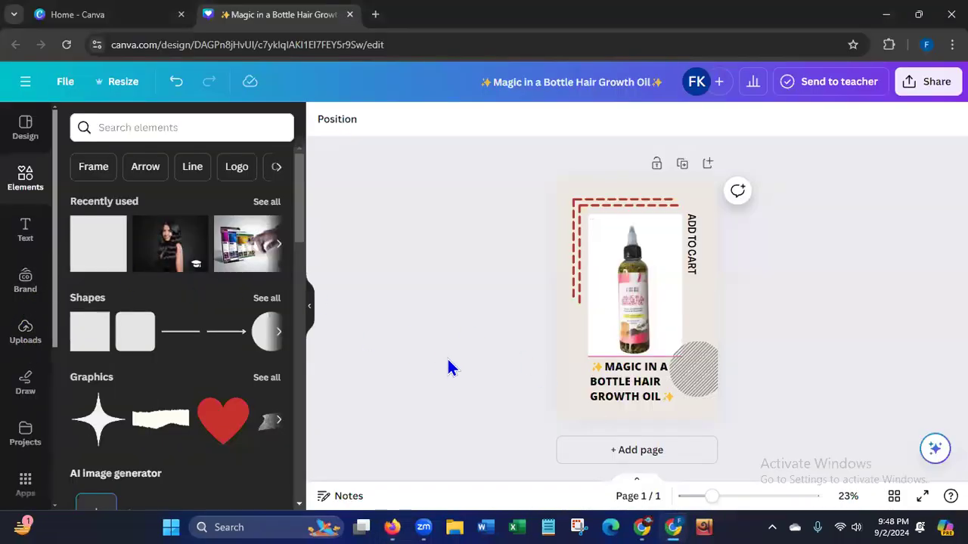
left_click(564, 401)
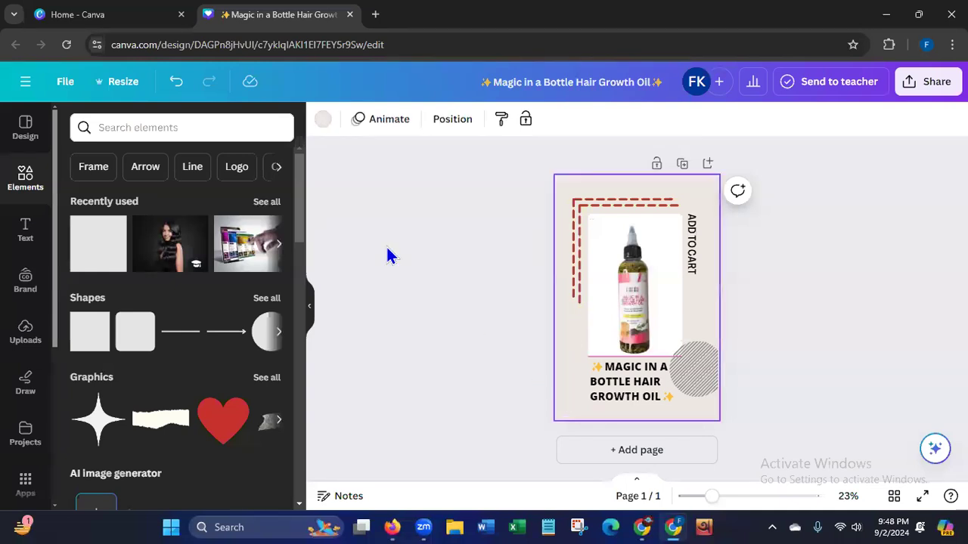
left_click(323, 123)
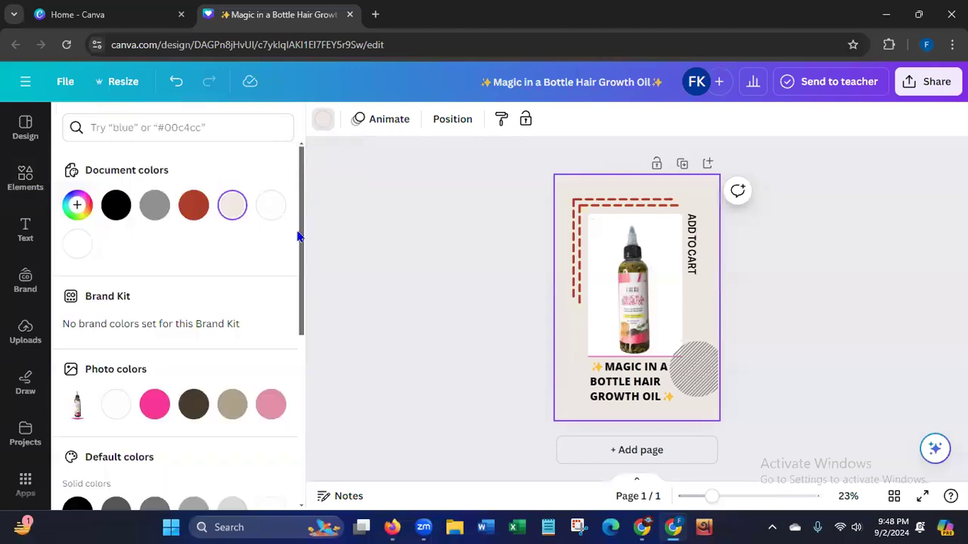
left_click(153, 406)
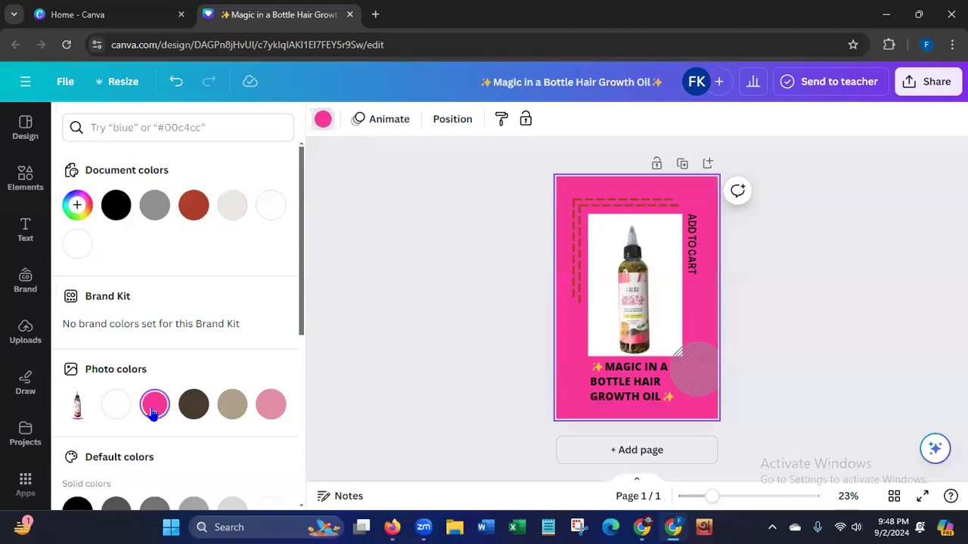
left_click(118, 412)
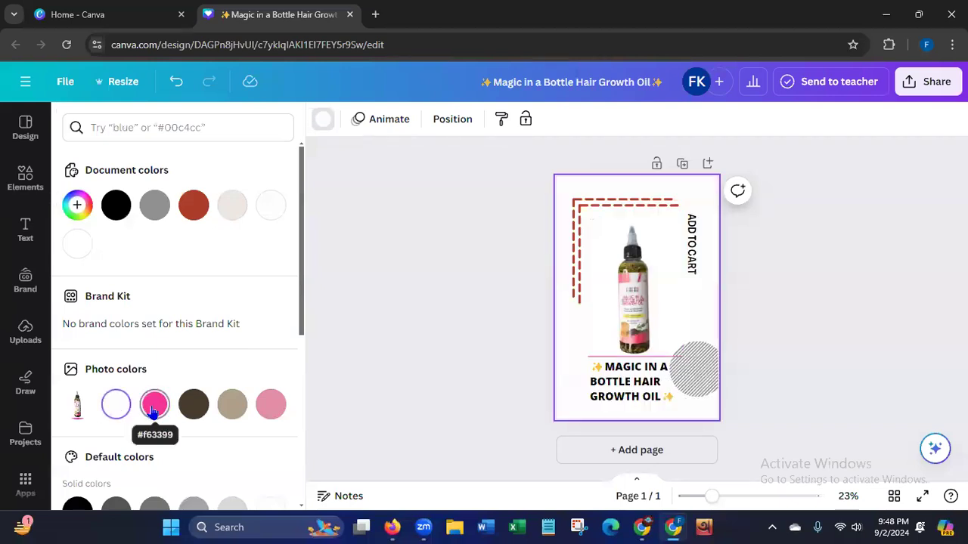
left_click(116, 205)
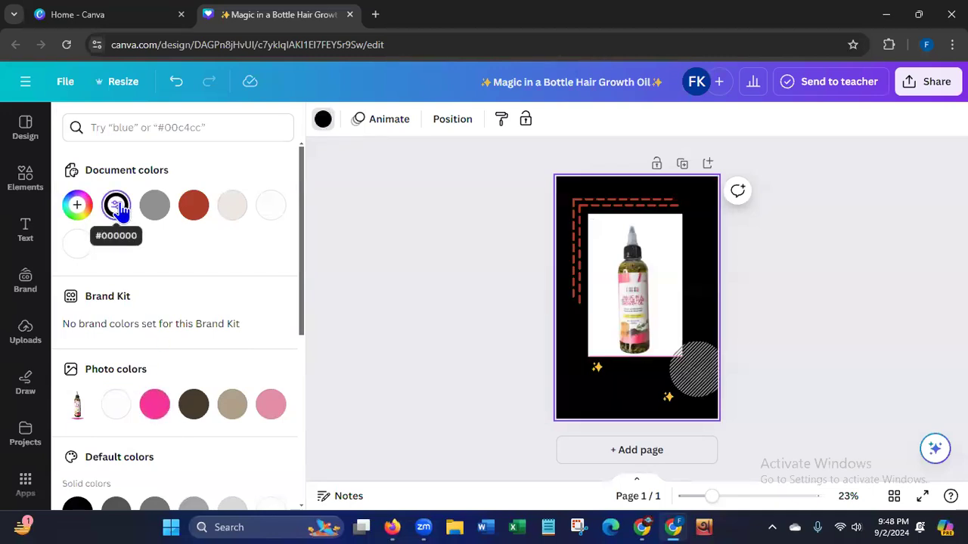
Color the product name text white and the vertical ADD TO CART text pink (#f63399).
left_click(614, 408)
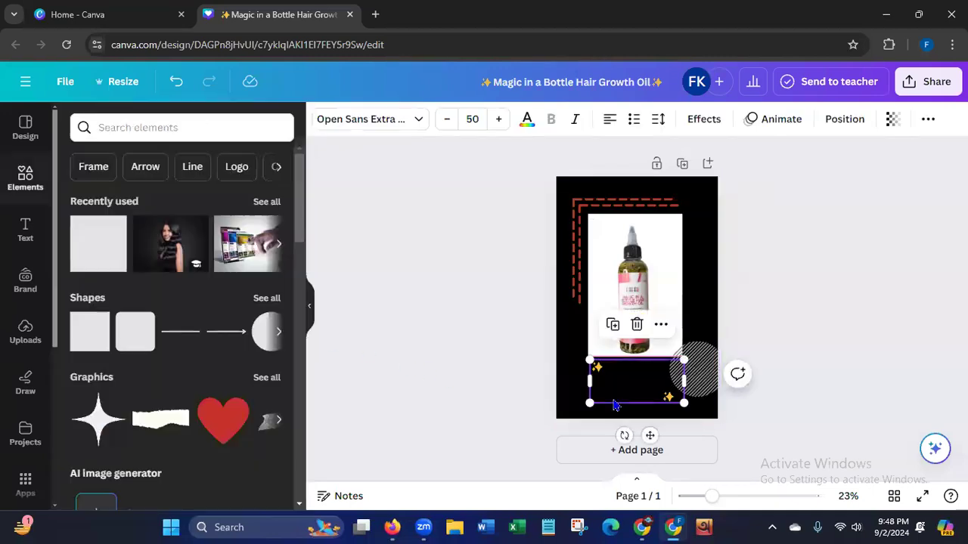
left_click(527, 119)
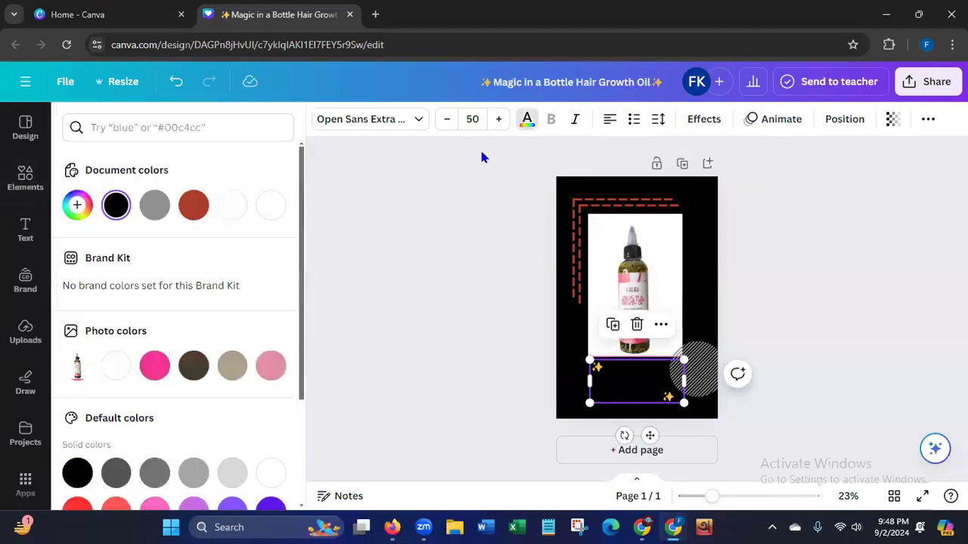
left_click(269, 205)
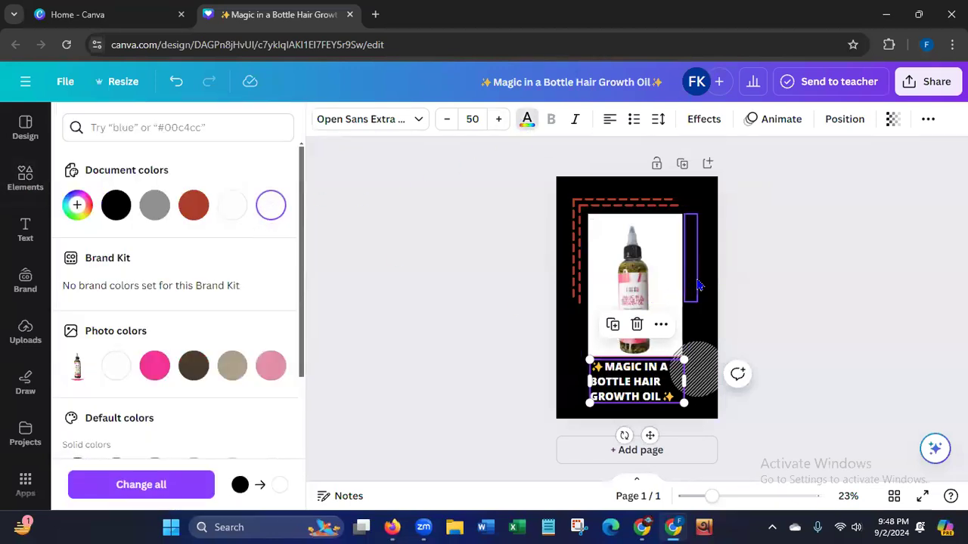
left_click(635, 293)
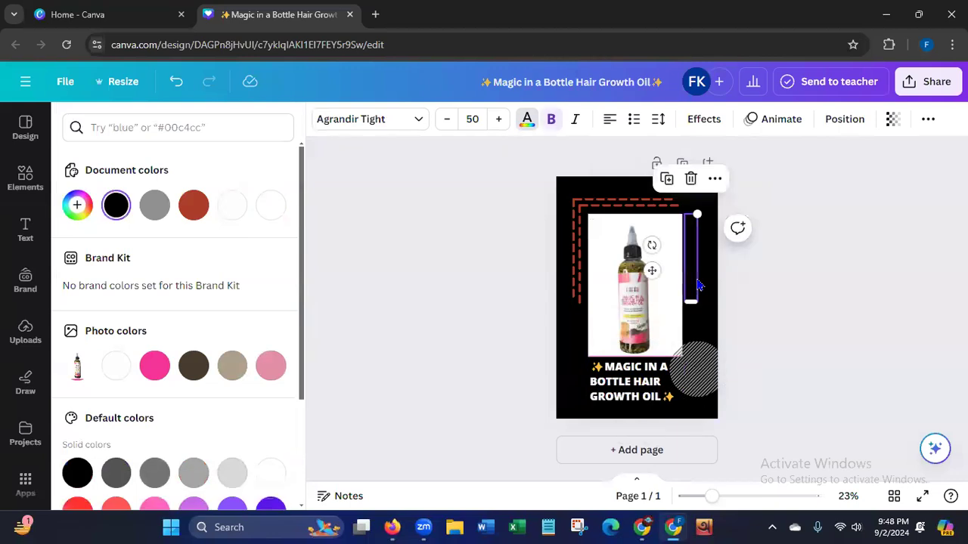
left_click(155, 367)
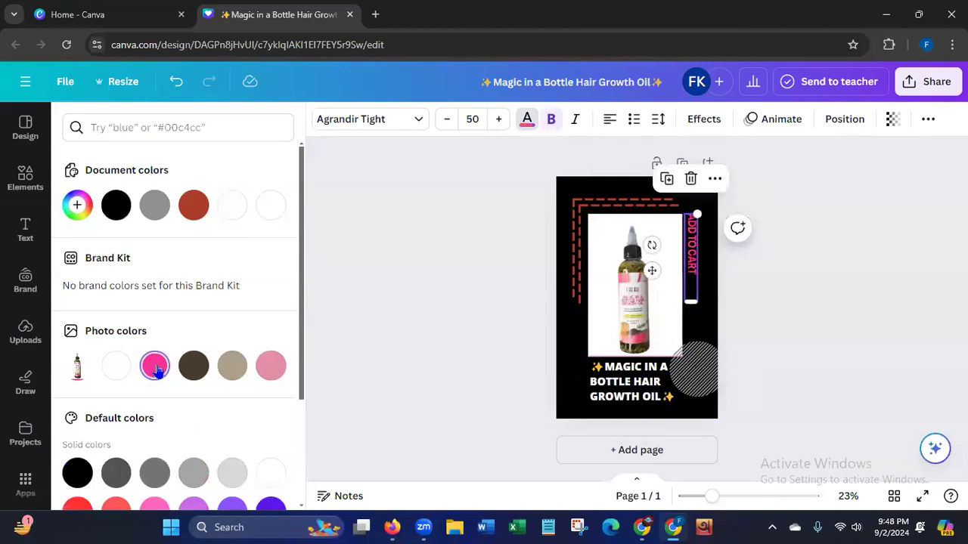
Recolor all four dashed lines framing the bottle photo in the same pink as the ADD TO CART text.
left_click(579, 294)
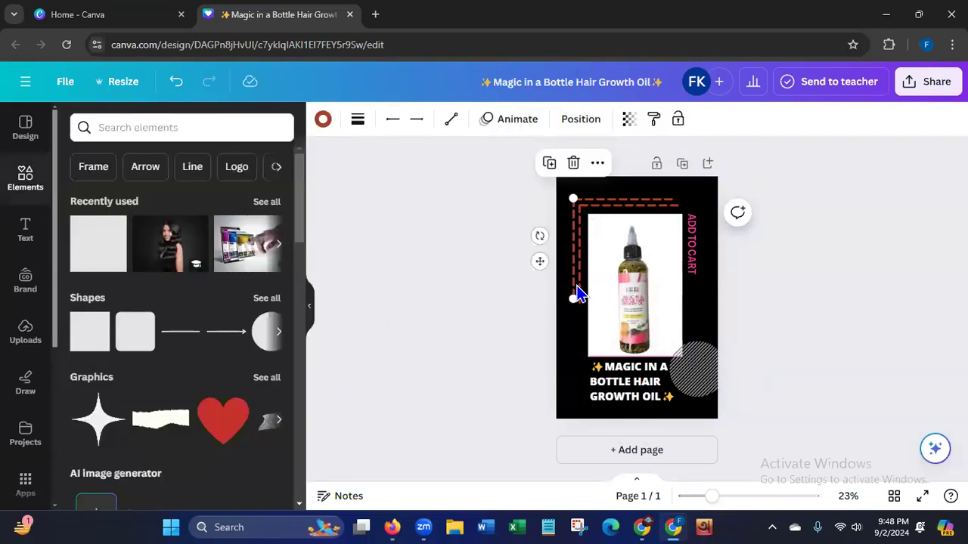
left_click(322, 118)
left_click(232, 209)
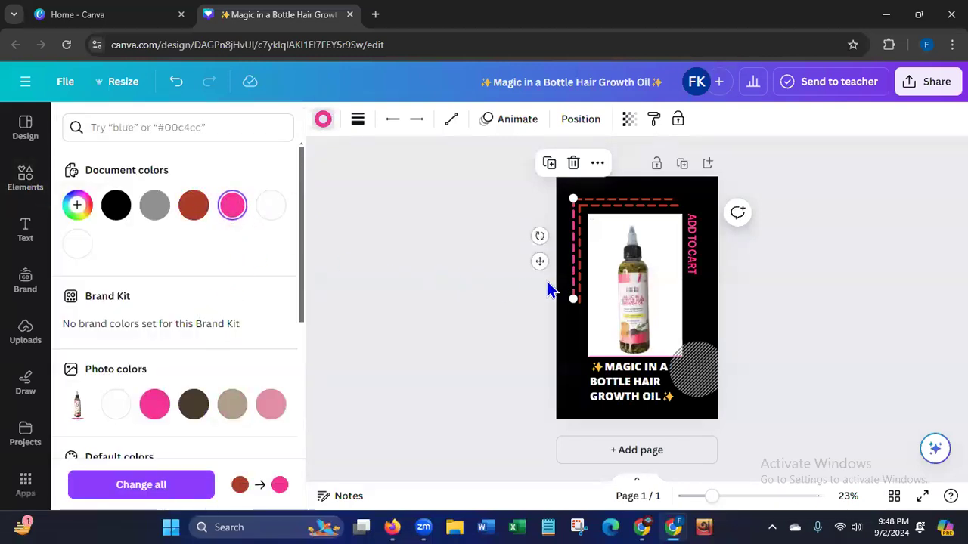
key("ctrl+z")
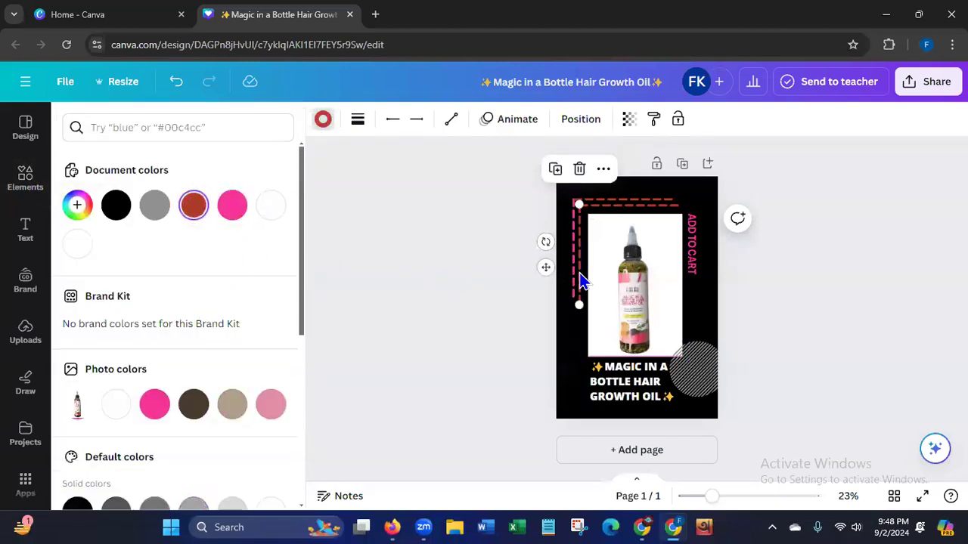
left_click(234, 210)
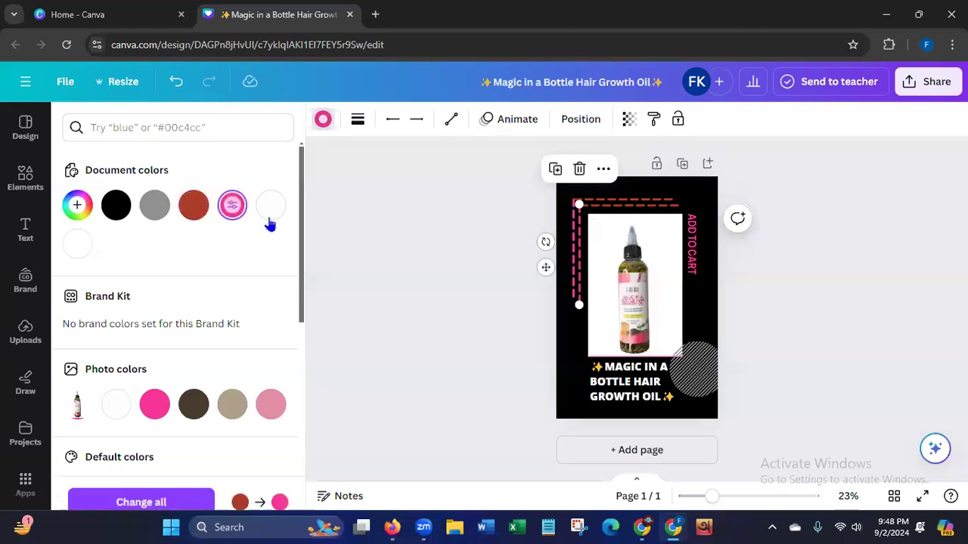
left_click(618, 200)
left_click(235, 203)
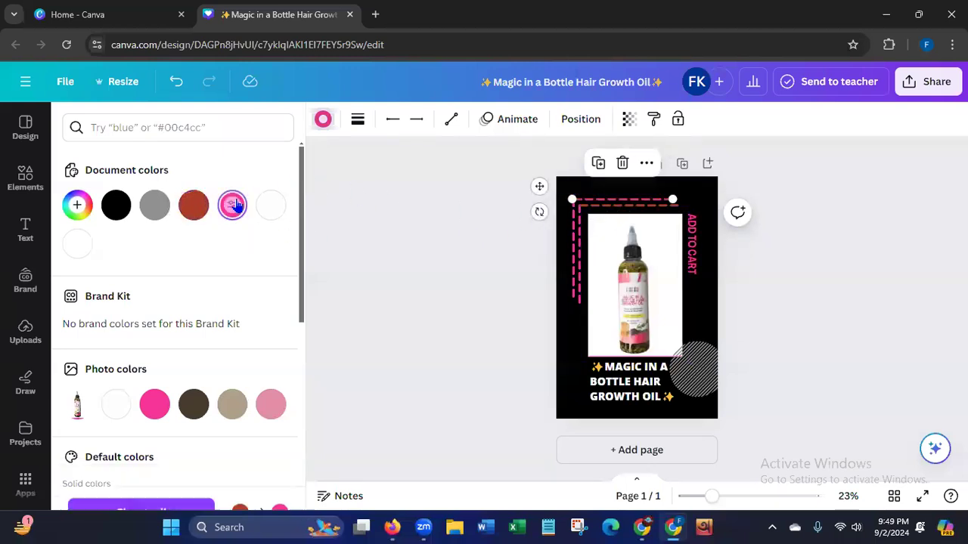
left_click(610, 206)
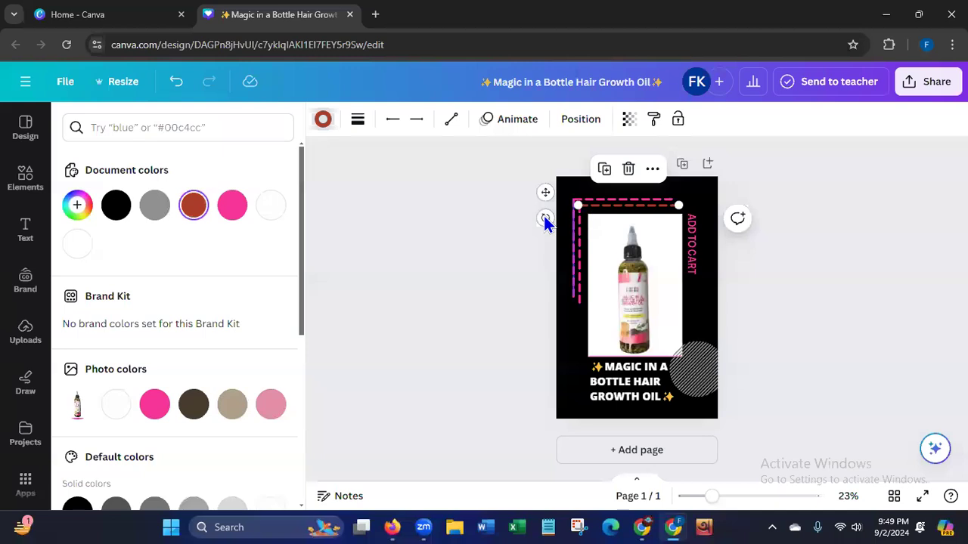
left_click(234, 214)
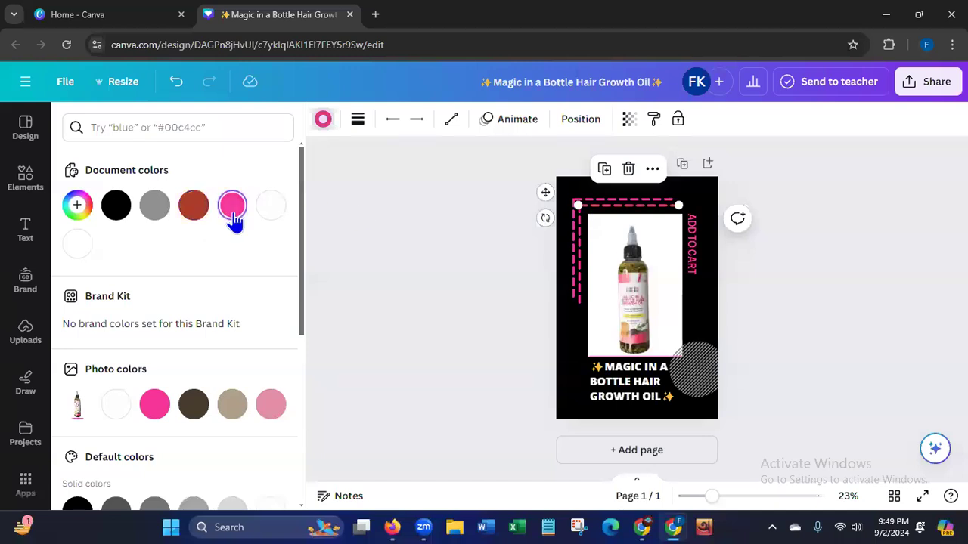
left_click(425, 333)
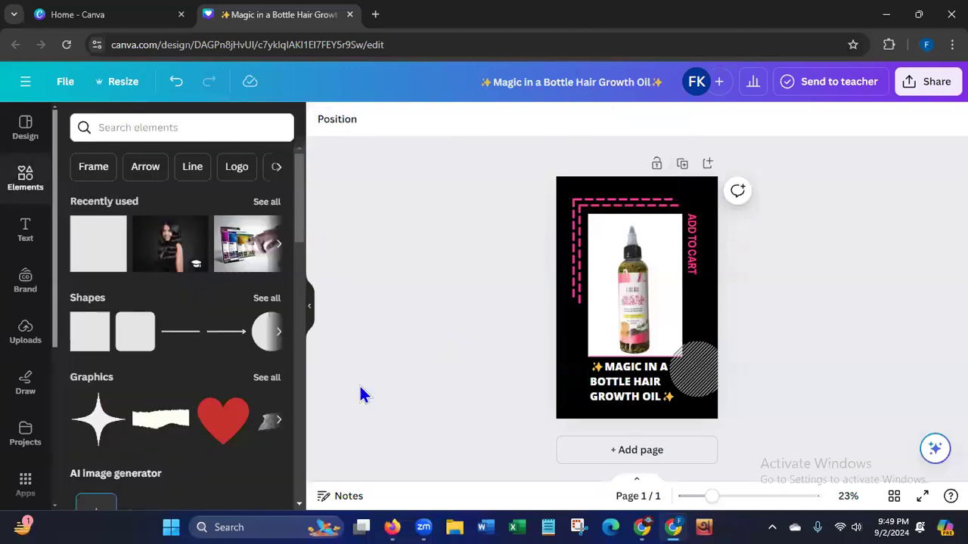
Change the striped circle beside the product name to white (#ffffff).
left_click(703, 378)
left_click(323, 121)
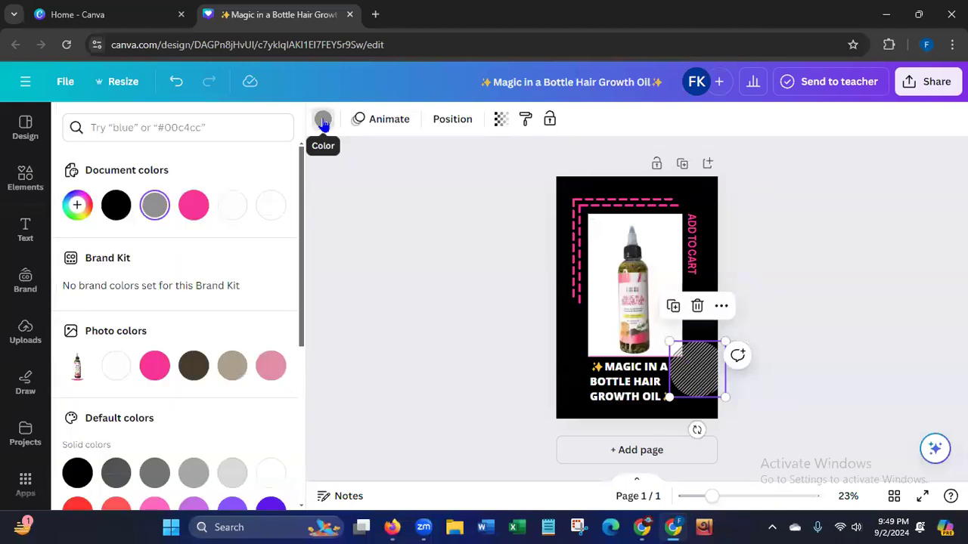
left_click(272, 206)
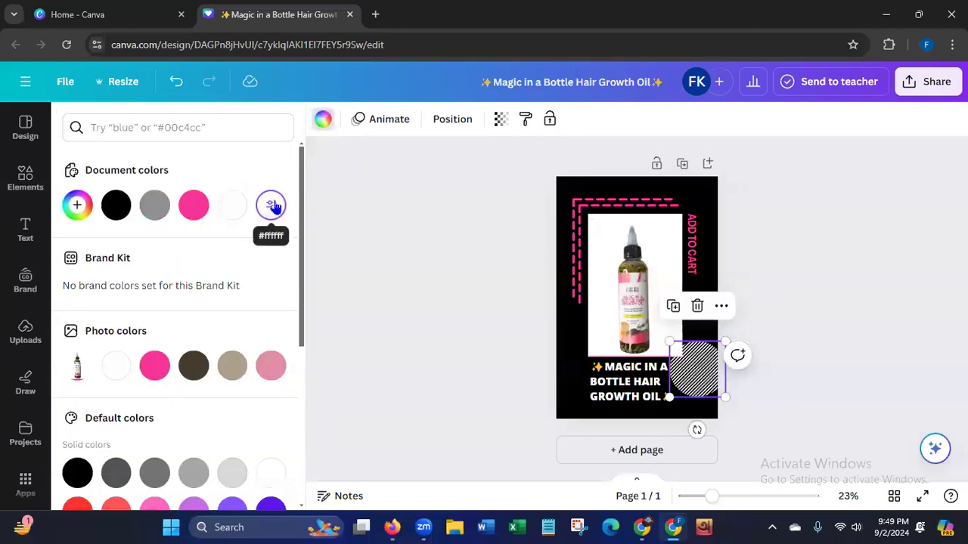
left_click(435, 324)
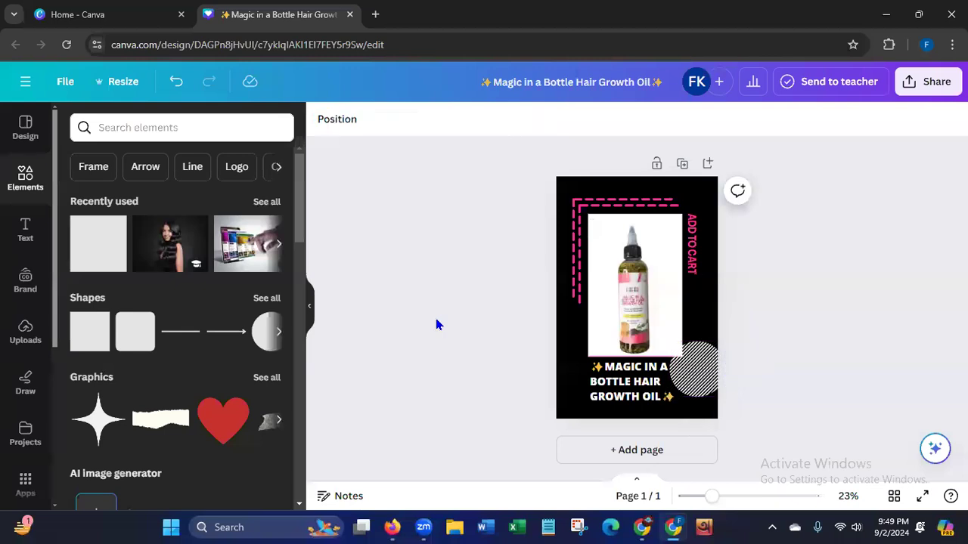
Increase the letter spacing of the vertical ADD TO CART text to 240.
left_click(697, 262)
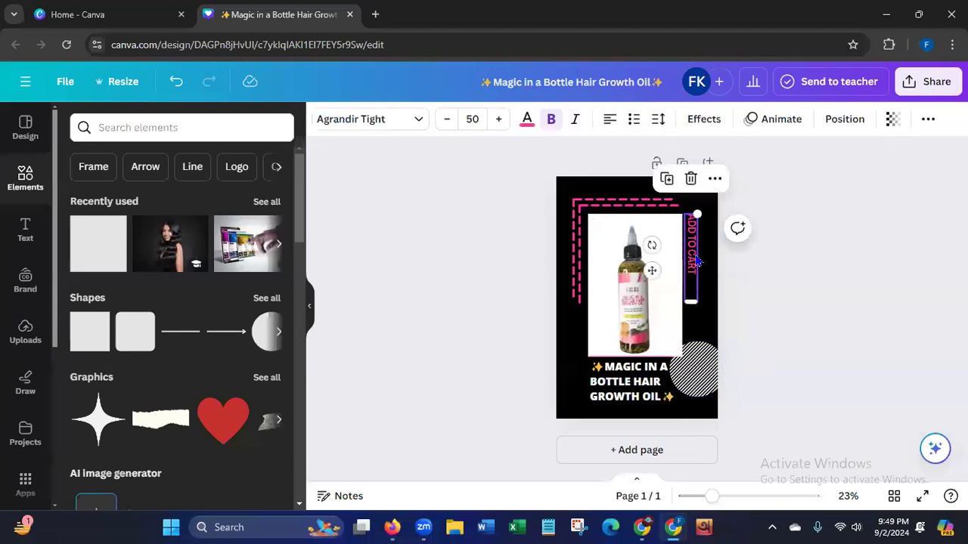
left_click(658, 121)
left_click_drag(691, 177, 722, 177)
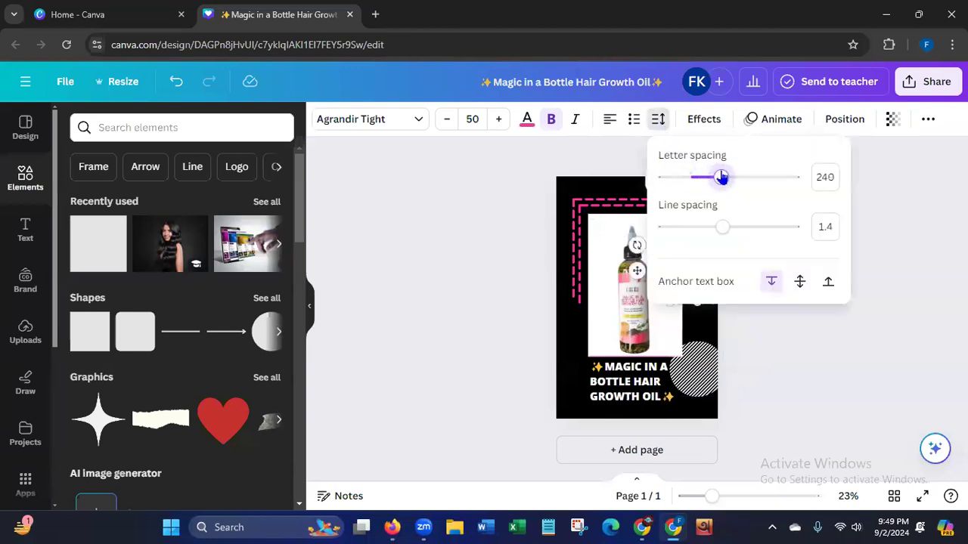
left_click(497, 237)
left_click(496, 237)
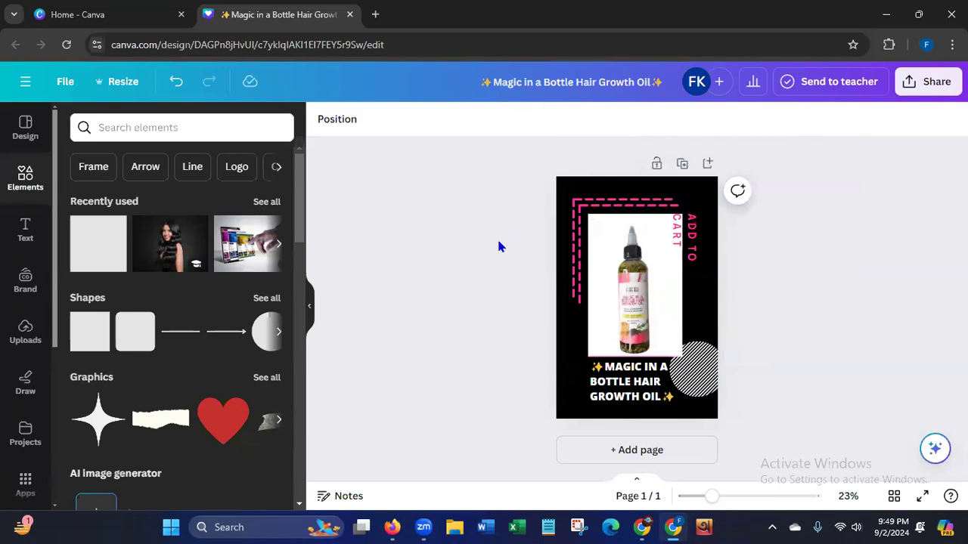
Lengthen the vertical ADD TO CART text box until the words fit on a single line, placed clear of the bottle photo.
left_click(692, 293)
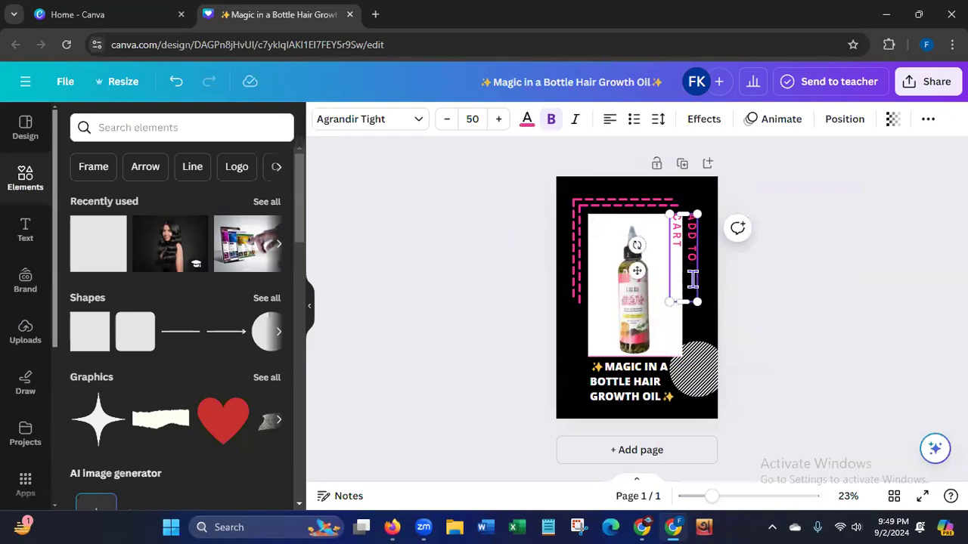
left_click_drag(686, 302, 688, 330)
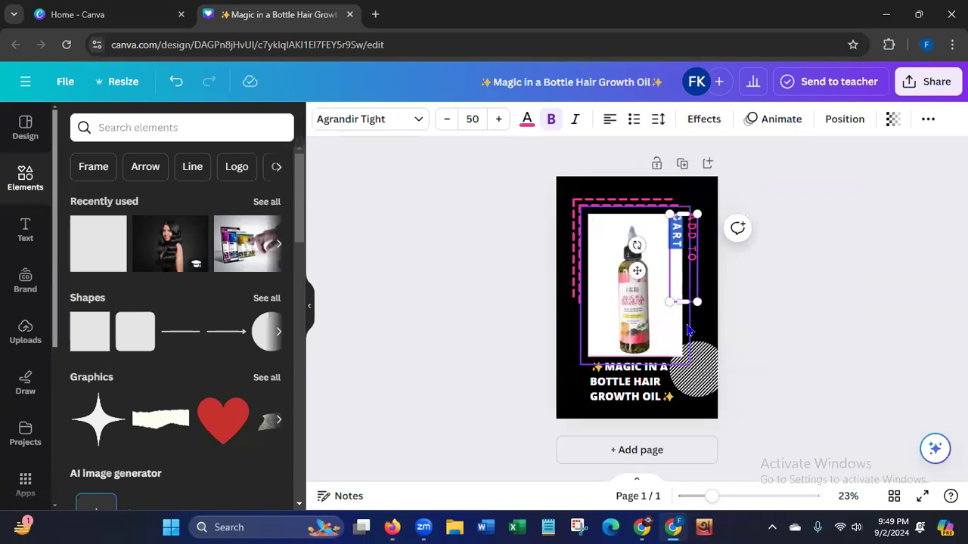
left_click(688, 237)
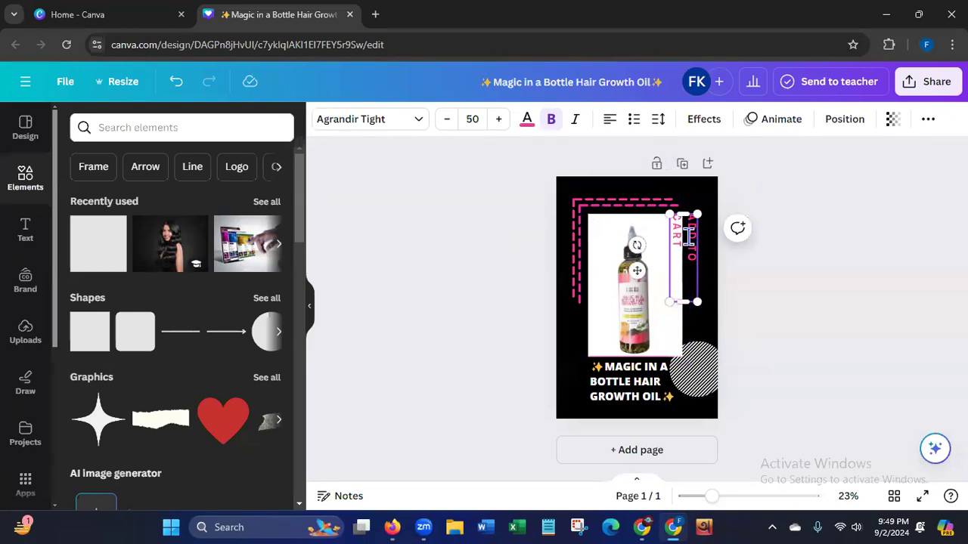
left_click_drag(684, 217, 704, 297)
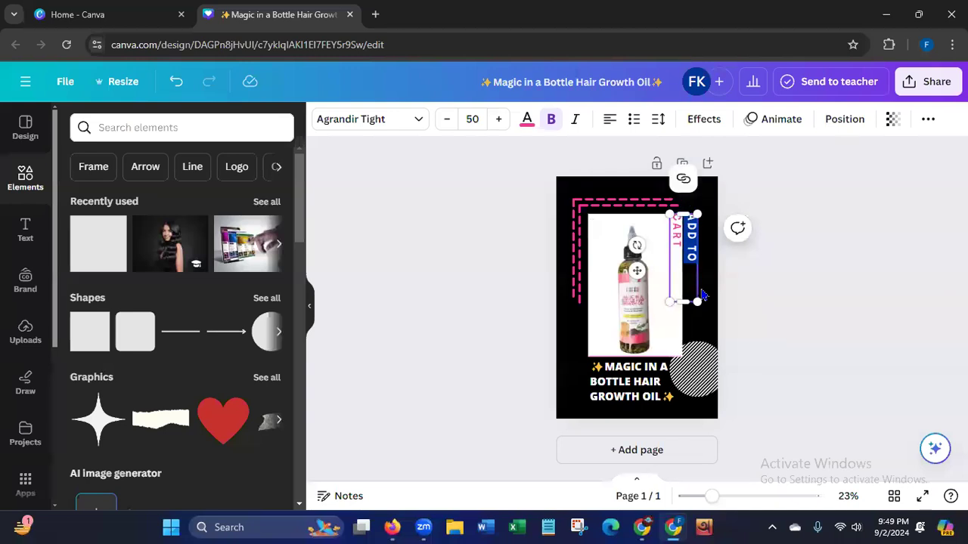
left_click(493, 299)
left_click(694, 261)
left_click_drag(693, 254, 702, 257)
left_click_drag(694, 306, 694, 322)
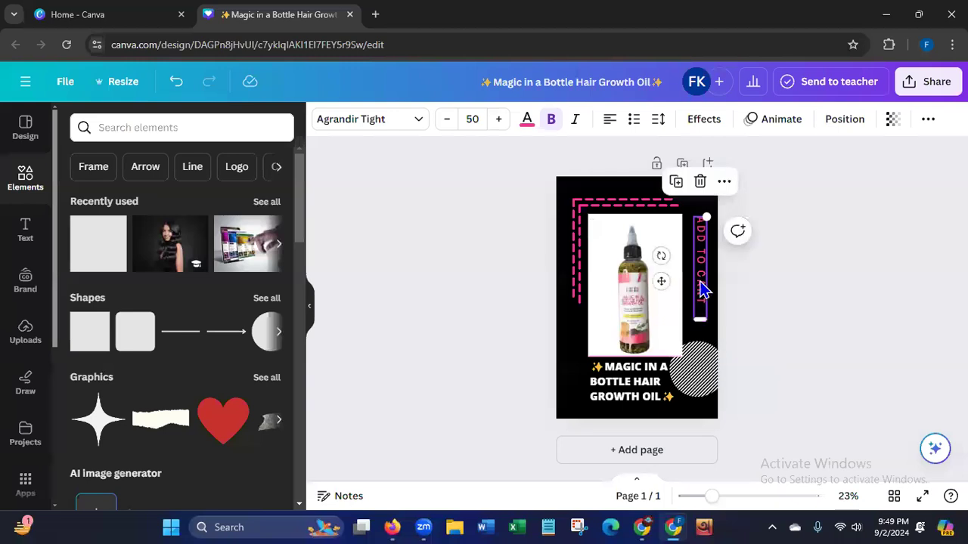
Shift the vertical ADD TO CART text slightly left so it sits close beside the bottle photo.
left_click_drag(701, 286, 694, 278)
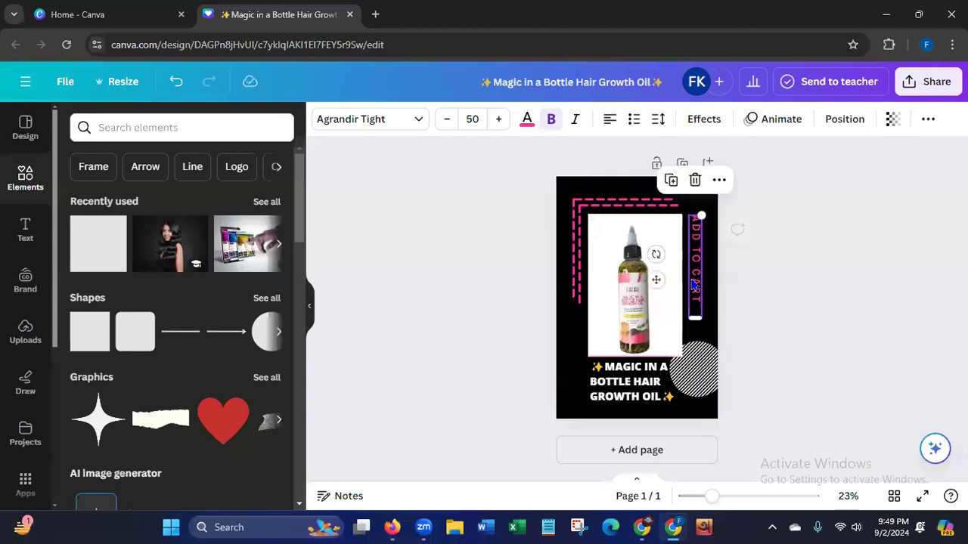
left_click(444, 336)
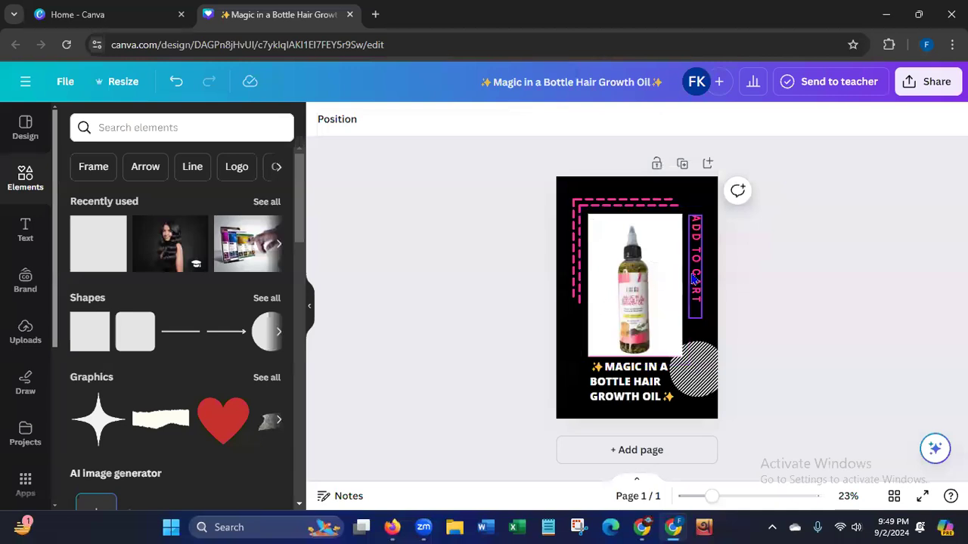
left_click(666, 285)
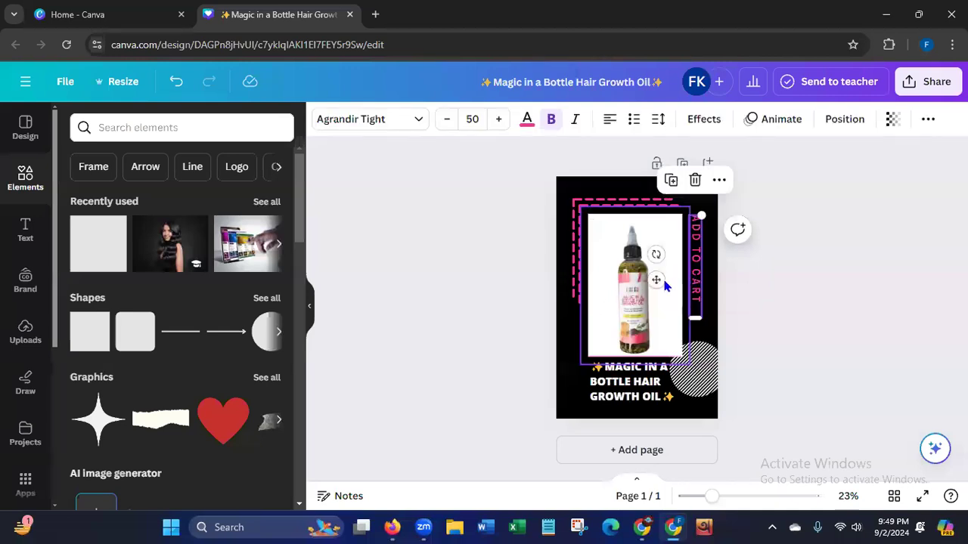
left_click(347, 359)
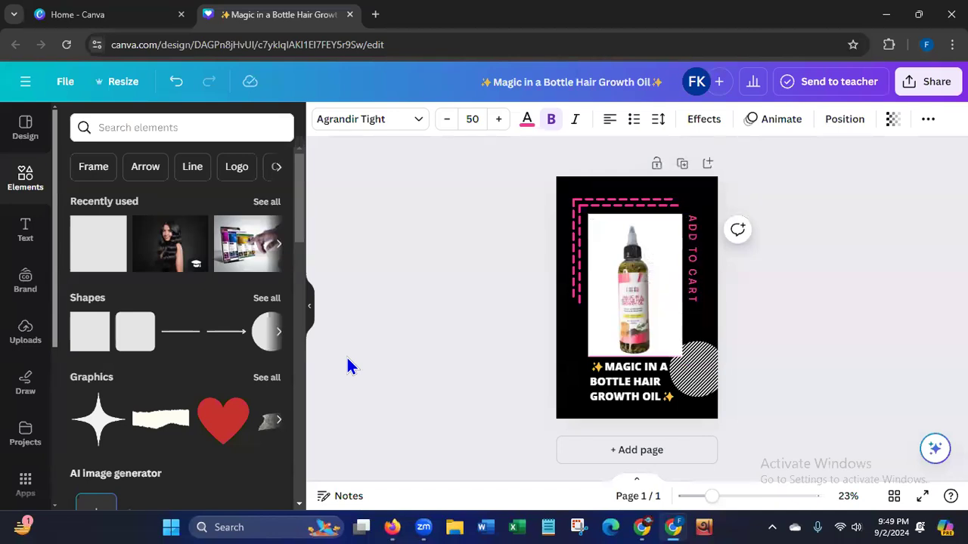
key("Left")
key("Left")
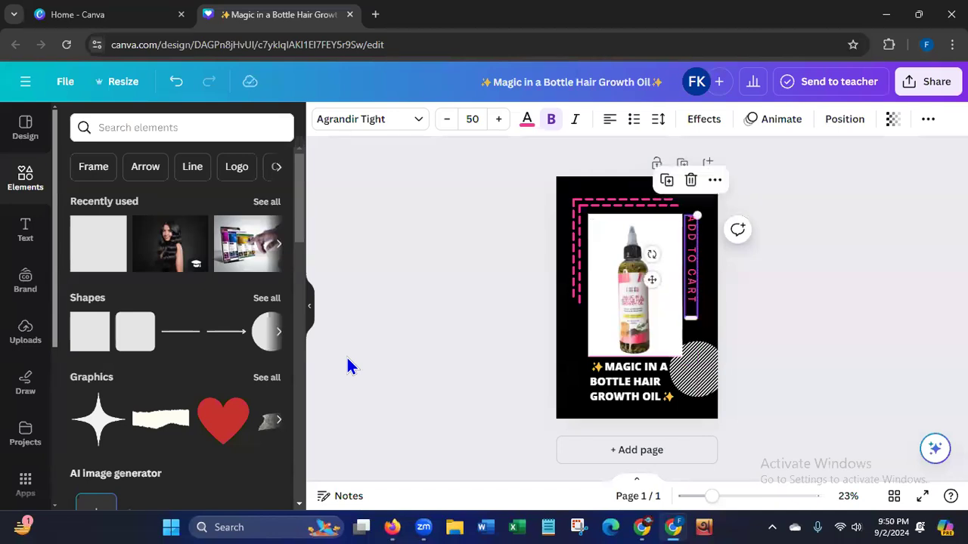
key("Left")
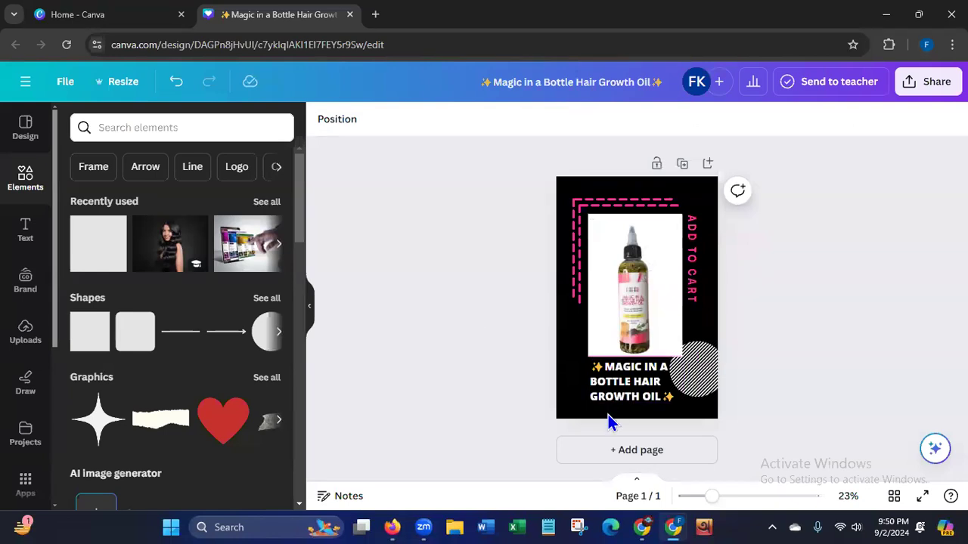
left_click(26, 240)
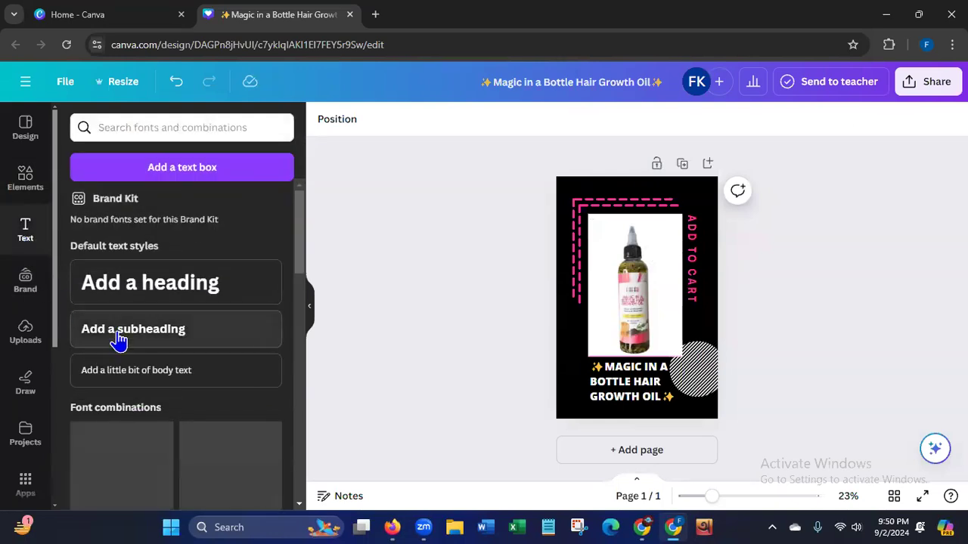
left_click(119, 331)
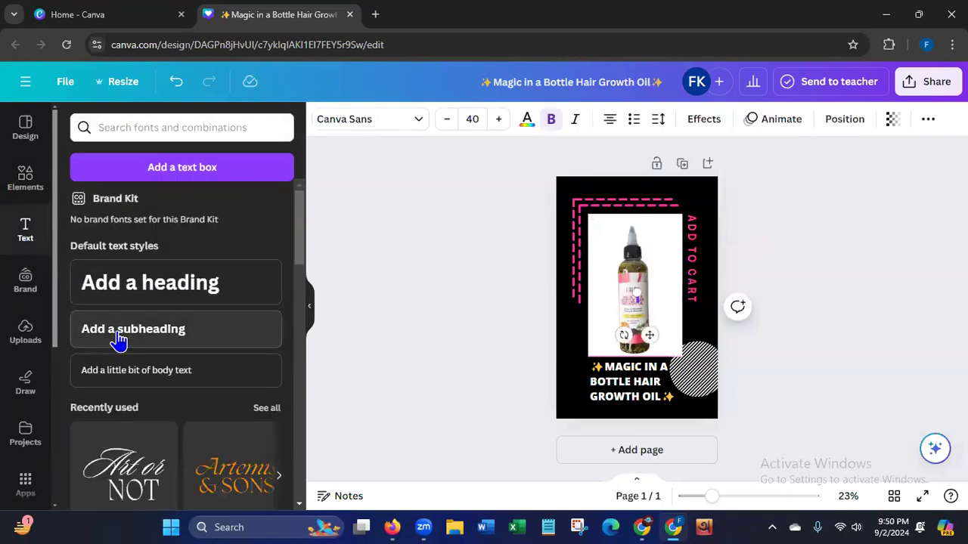
type("www.faf")
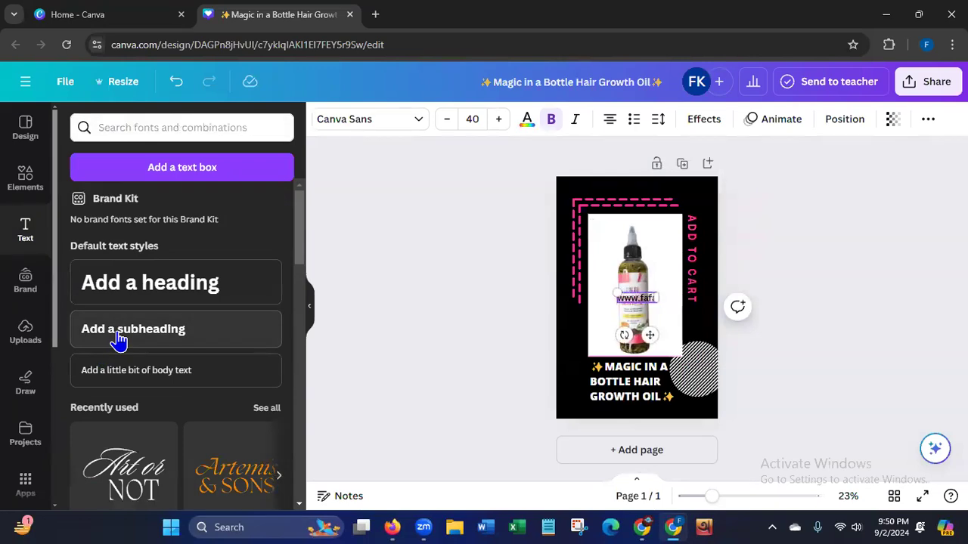
type("afcosmet")
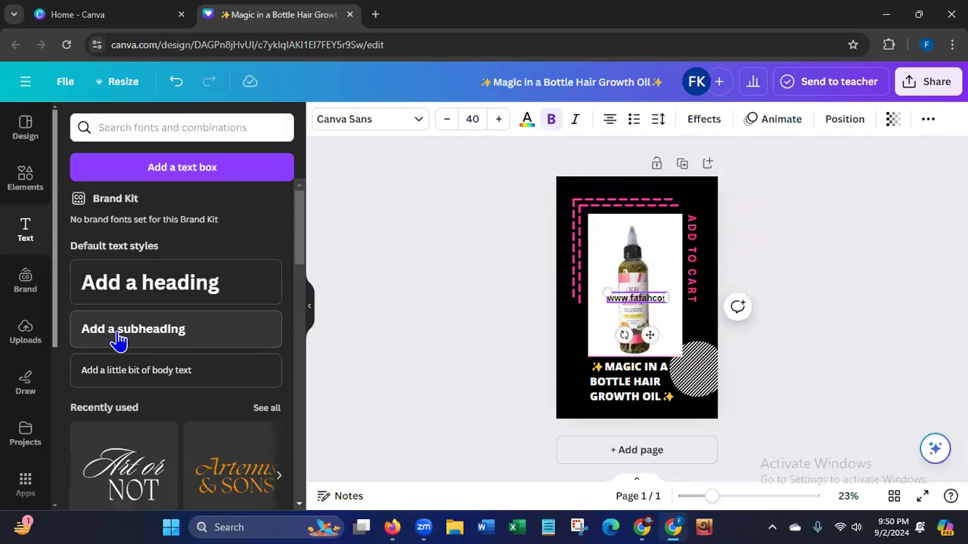
type("ics.co")
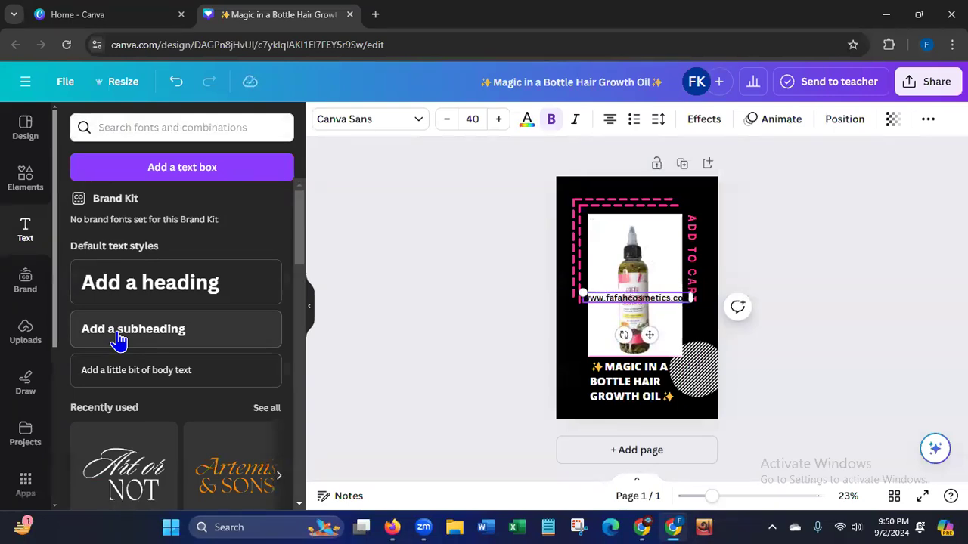
Check the product name's font and set the website address text to Open Sans.
left_click(624, 400)
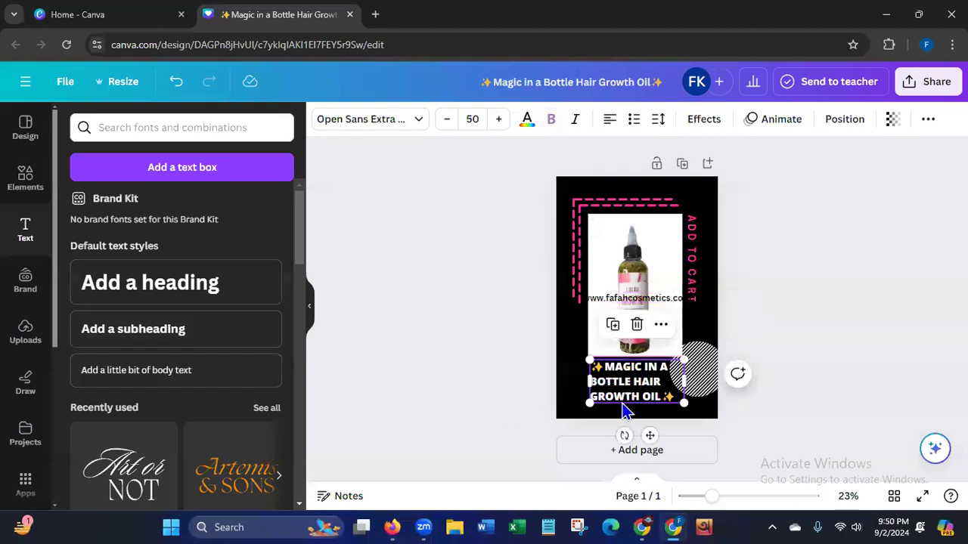
left_click(592, 300)
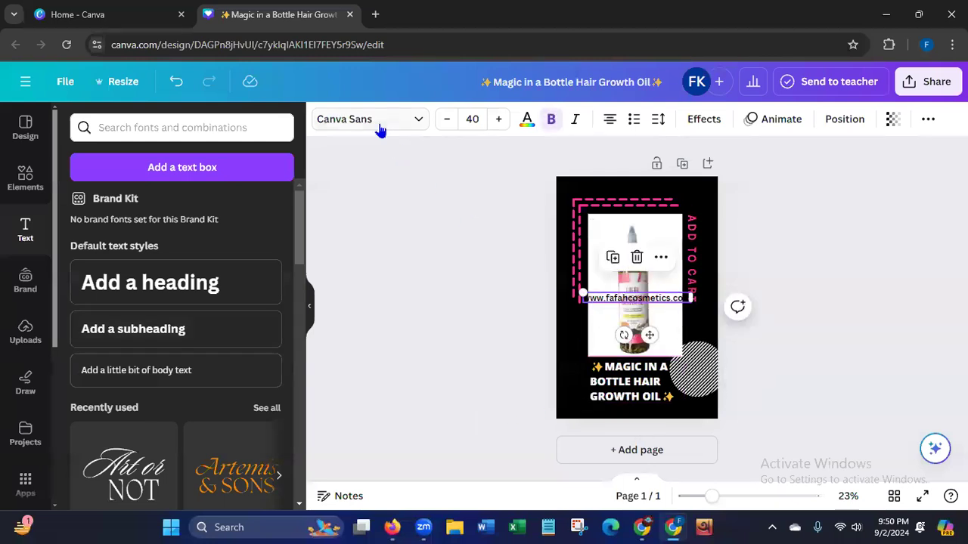
left_click(380, 127)
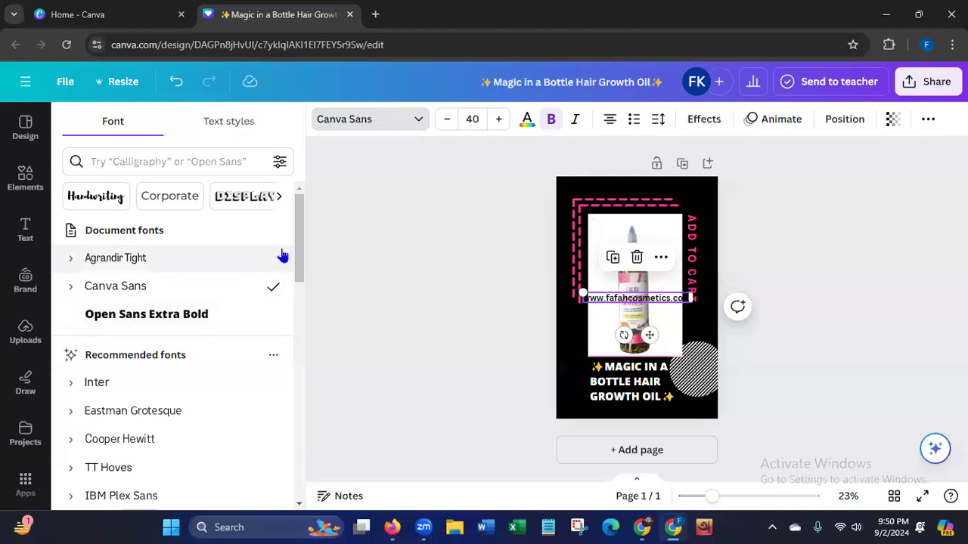
left_click_drag(300, 245, 276, 346)
scroll(273, 348, "down", 3)
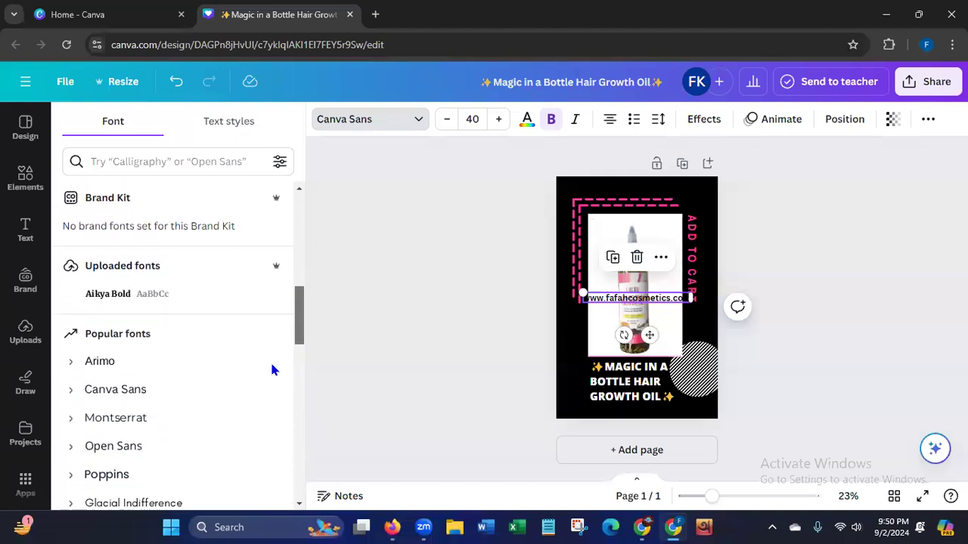
scroll(270, 361, "down", 3)
left_click(125, 342)
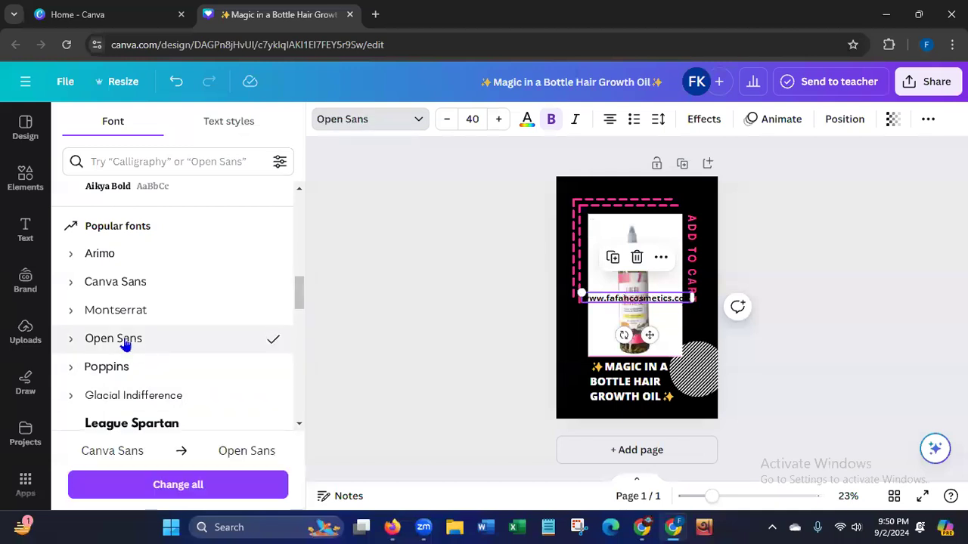
Move the website address below the product name and color it the same pink as the ADD TO CART text.
left_click_drag(650, 337, 649, 448)
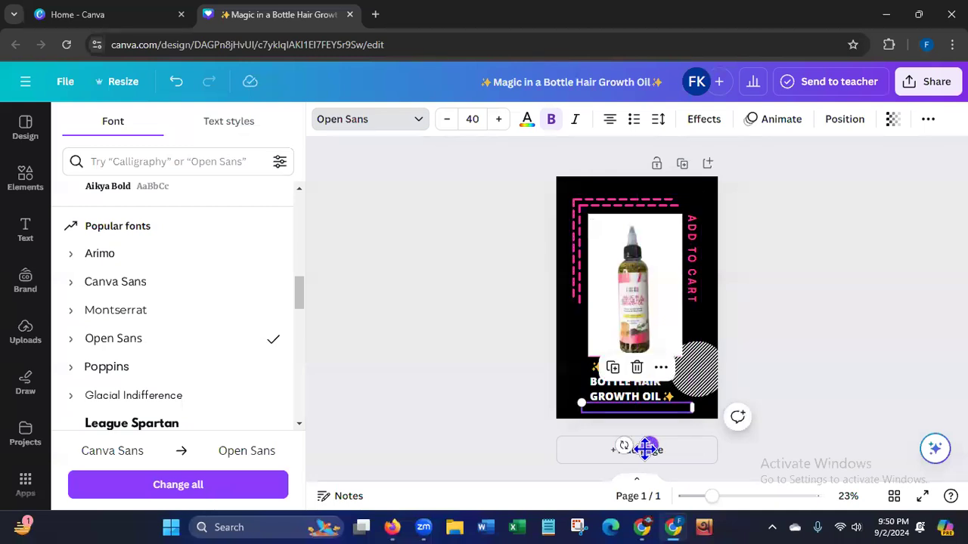
left_click(527, 124)
left_click(234, 212)
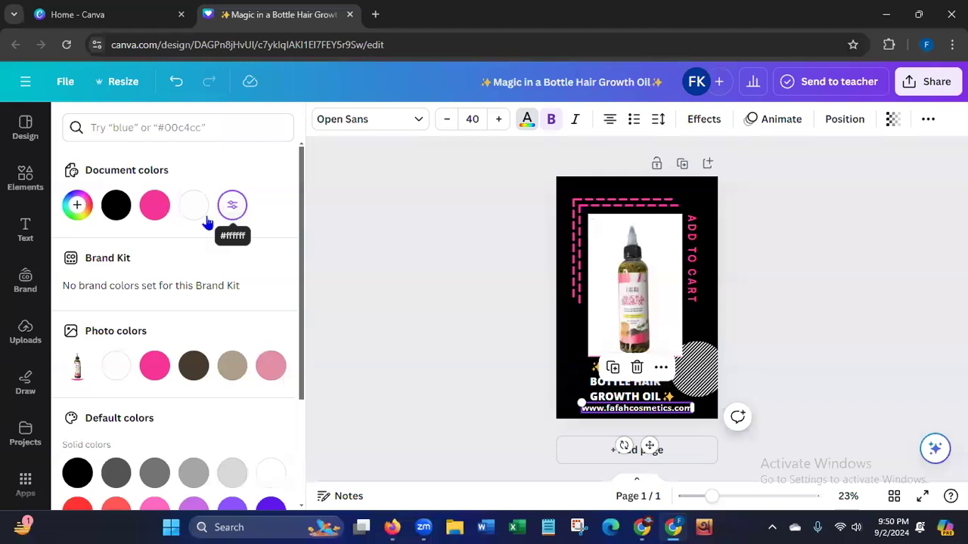
left_click(157, 210)
left_click(376, 323)
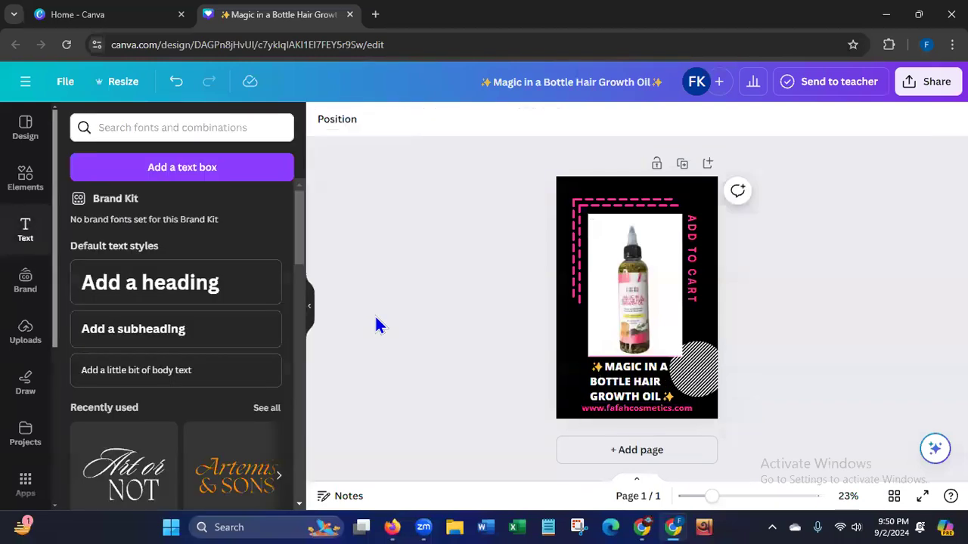
Shrink the website address to font size 25.5 and place it beneath the product name.
left_click(590, 410)
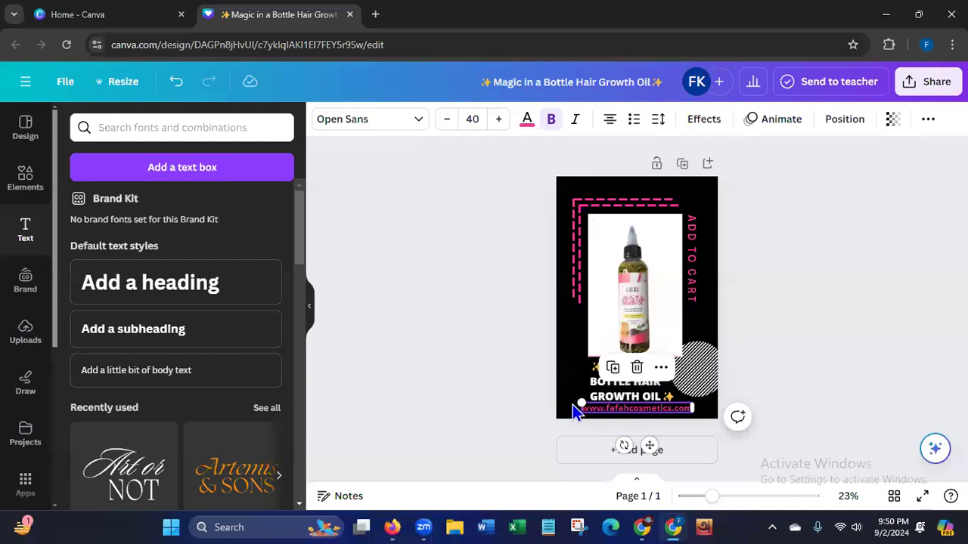
left_click_drag(575, 400, 622, 409)
left_click_drag(668, 446, 648, 444)
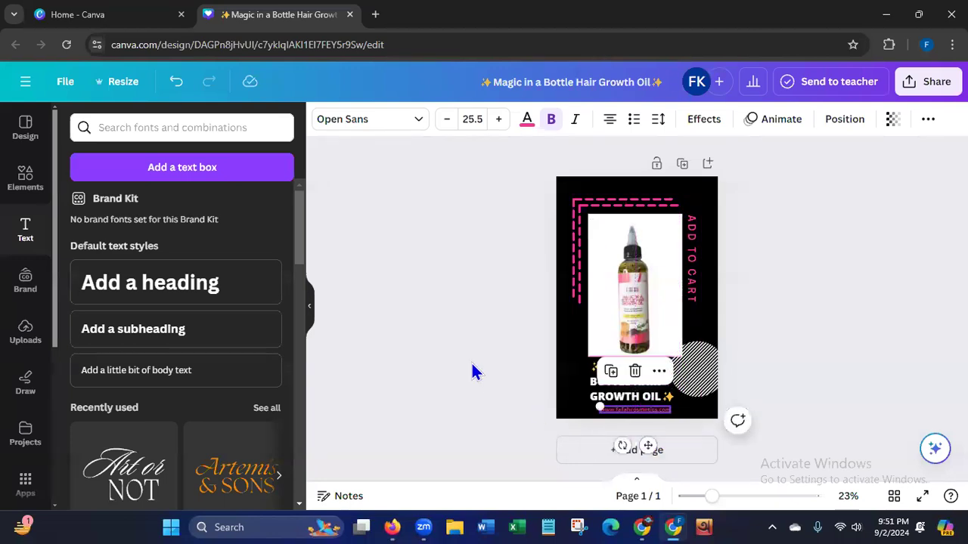
left_click(472, 366)
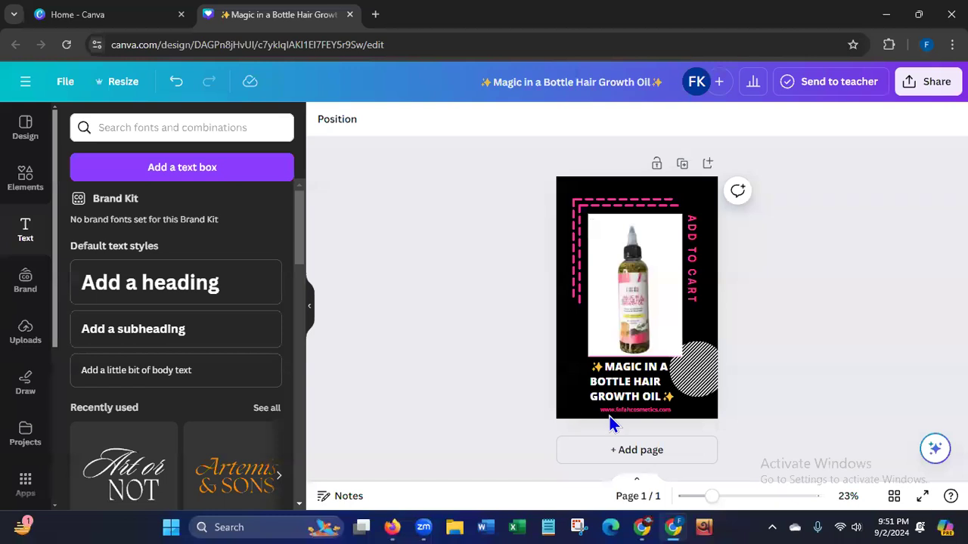
Fine-tune the small website address's position so it sits centered below the product name.
left_click(611, 410)
left_click_drag(642, 444, 644, 444)
left_click(456, 347)
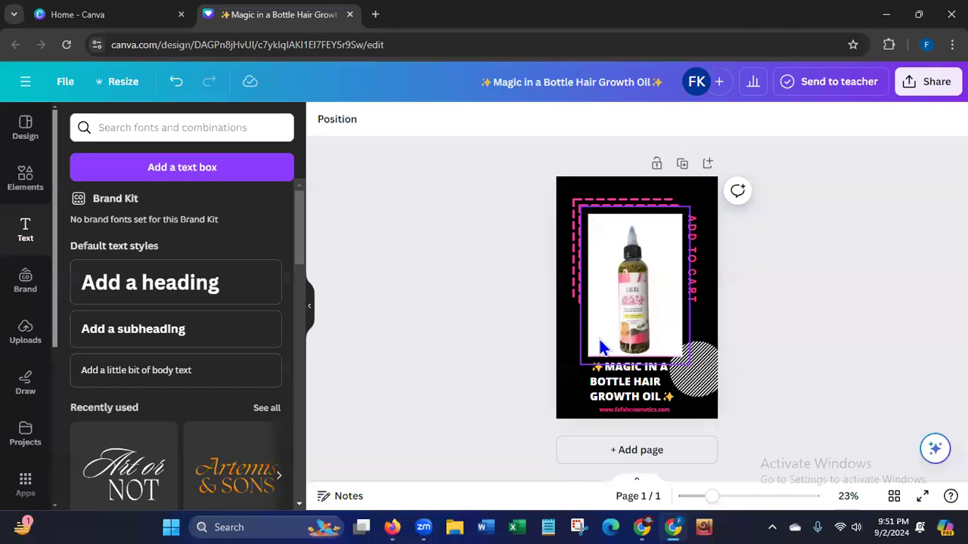
left_click(622, 410)
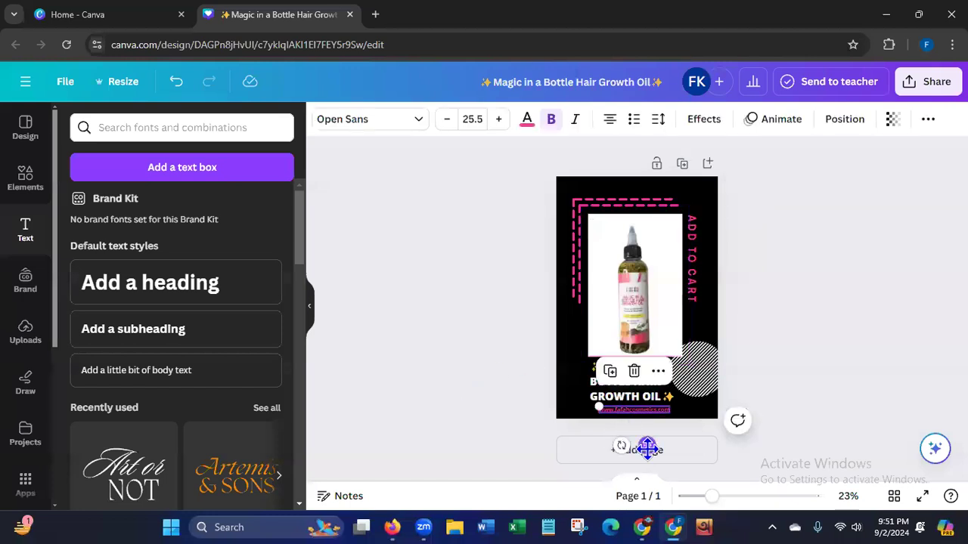
left_click_drag(644, 447, 646, 450)
left_click(506, 421)
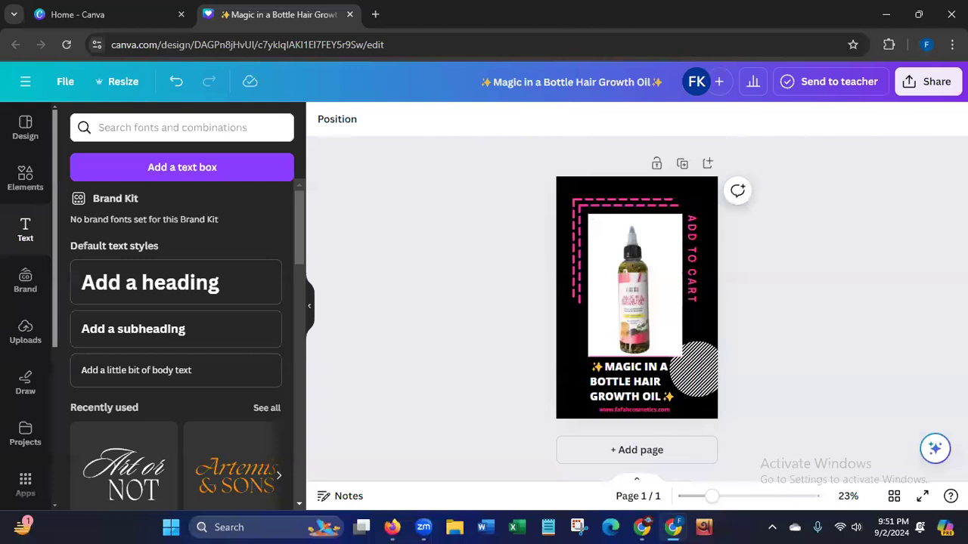
Download the pin design as a JPG at size 1 and quality 100.
left_click(926, 83)
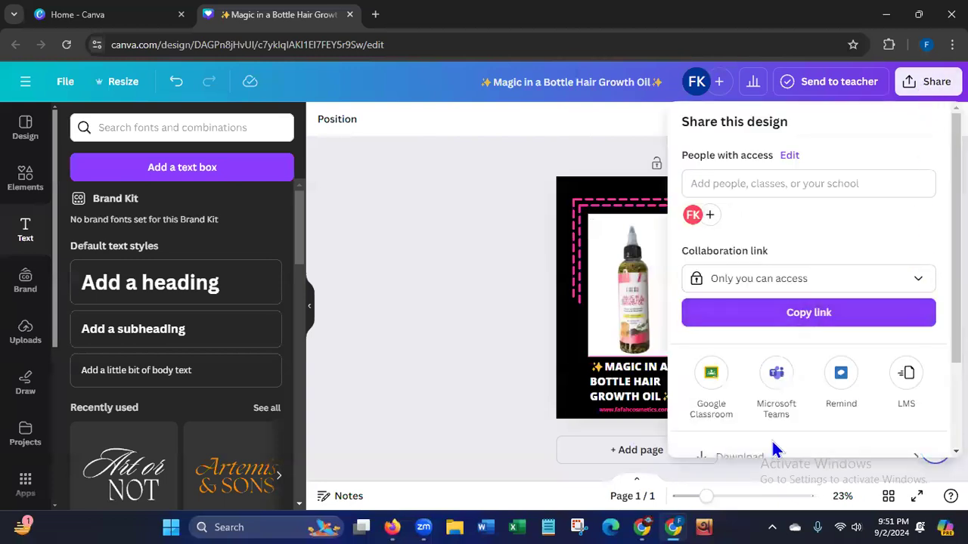
left_click(774, 450)
left_click(829, 181)
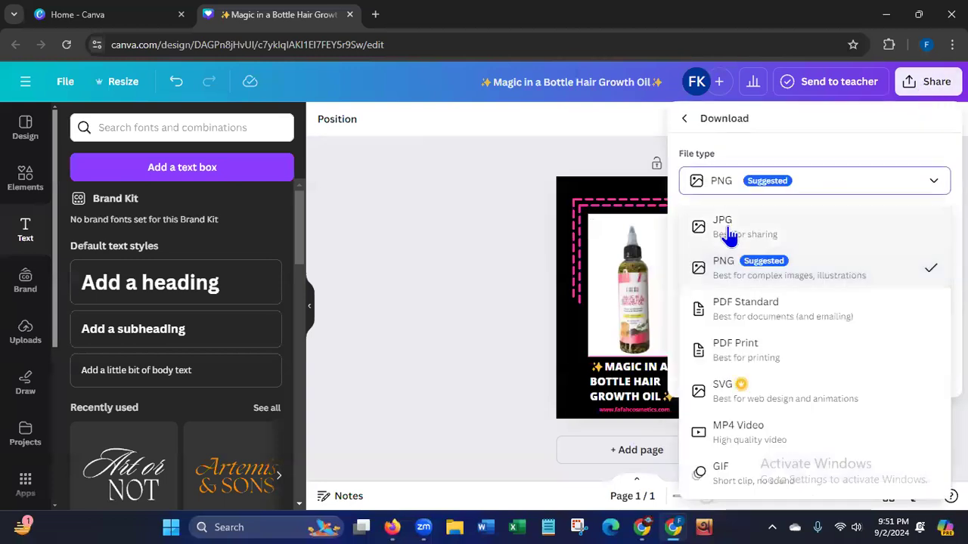
left_click(728, 226)
left_click_drag(858, 297, 902, 294)
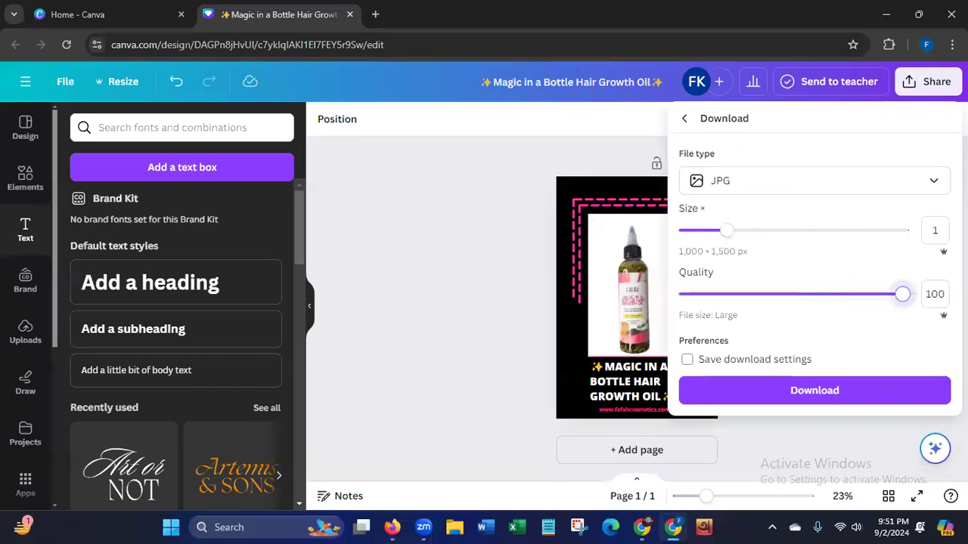
left_click(843, 392)
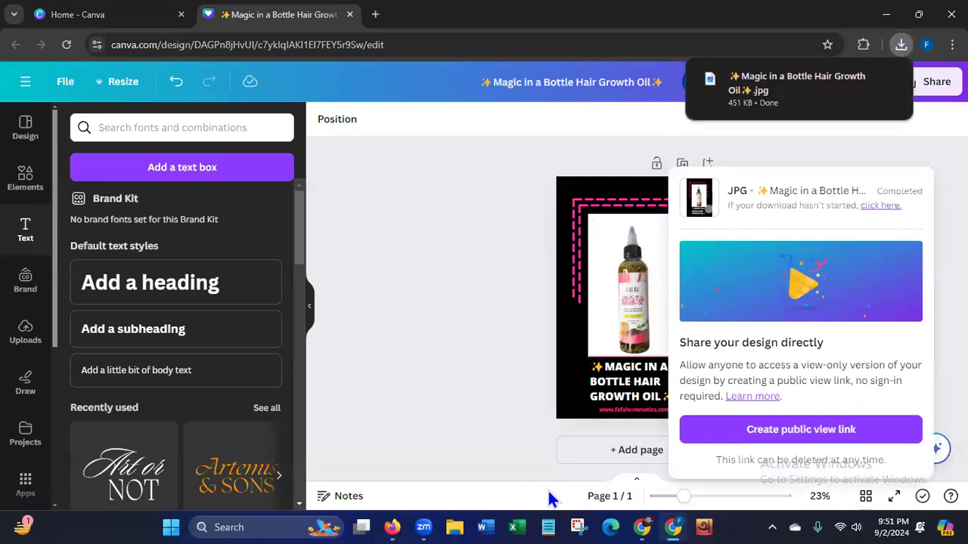
mouse_move(392, 522)
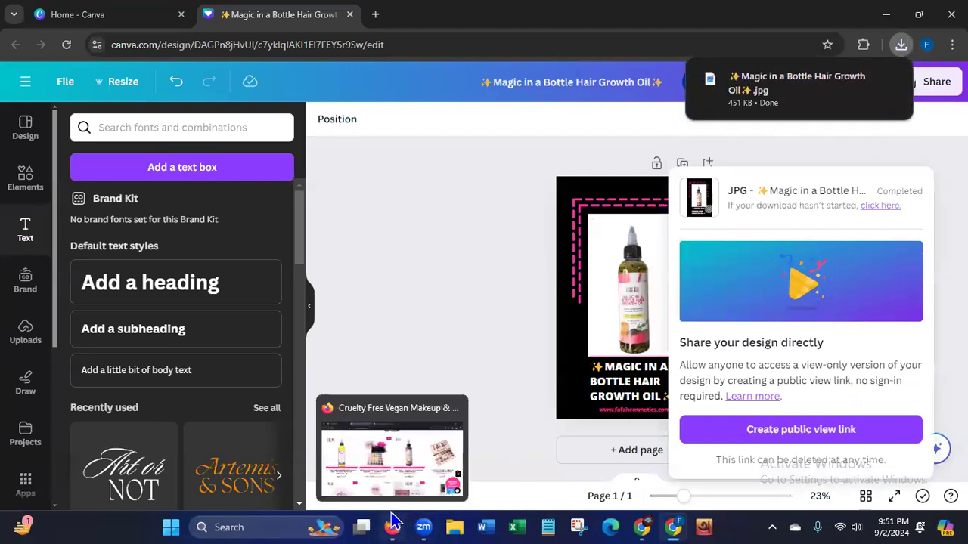
Switch to Pinterest in Firefox and start creating a new pin from the profile's saved boards page.
left_click(392, 522)
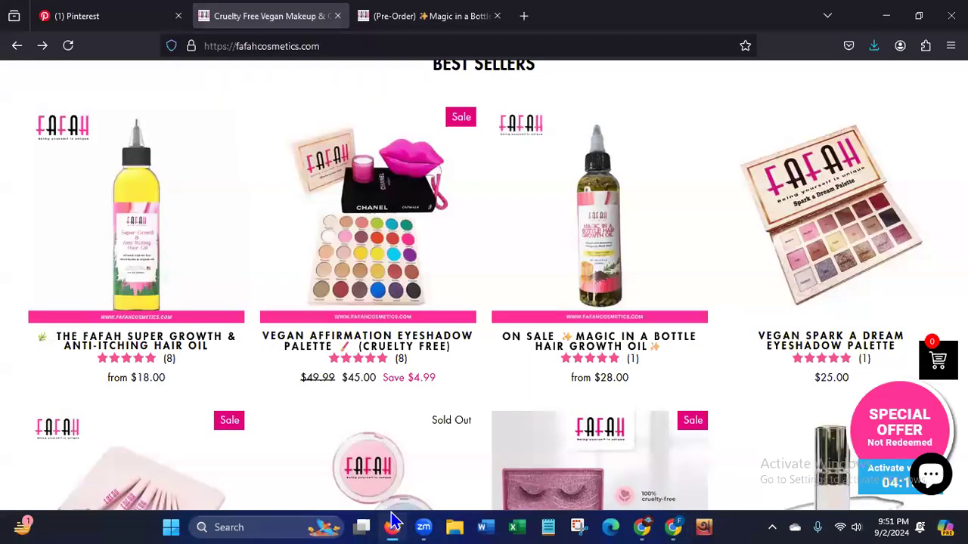
left_click(93, 18)
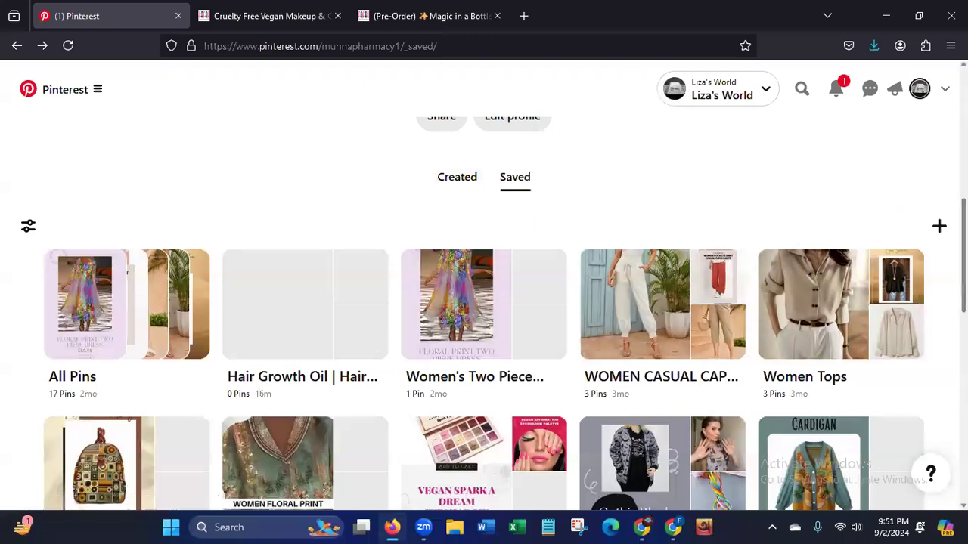
scroll(525, 210, "up", 3)
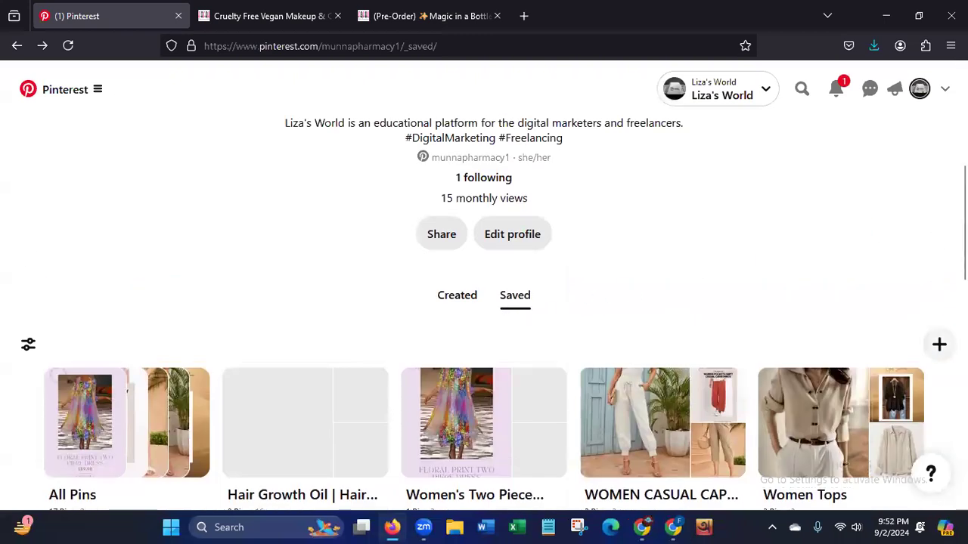
left_click(941, 347)
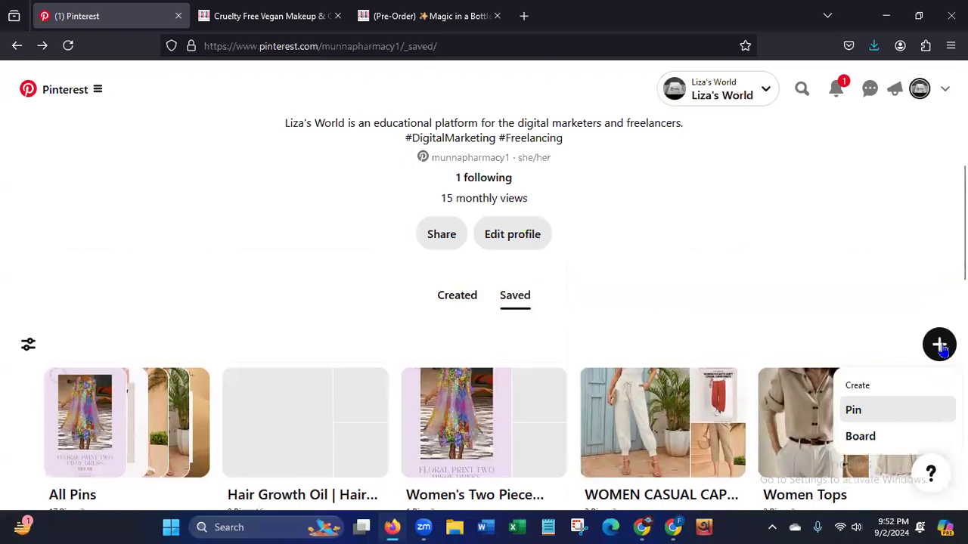
left_click(860, 415)
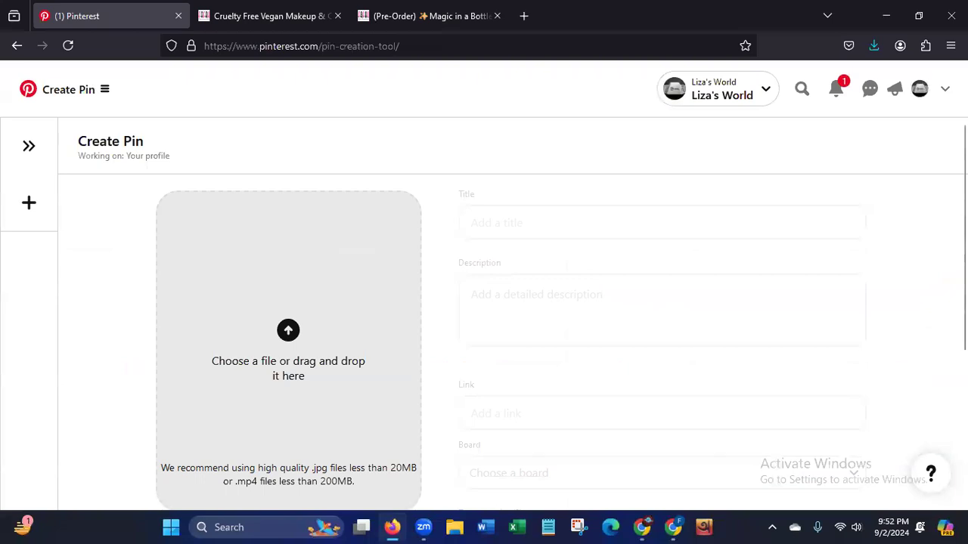
Upload the Magic in a Bottle Hair Growth Oil image from the Downloads folder as the pin's picture.
left_click_drag(963, 160, 963, 191)
left_click(96, 378)
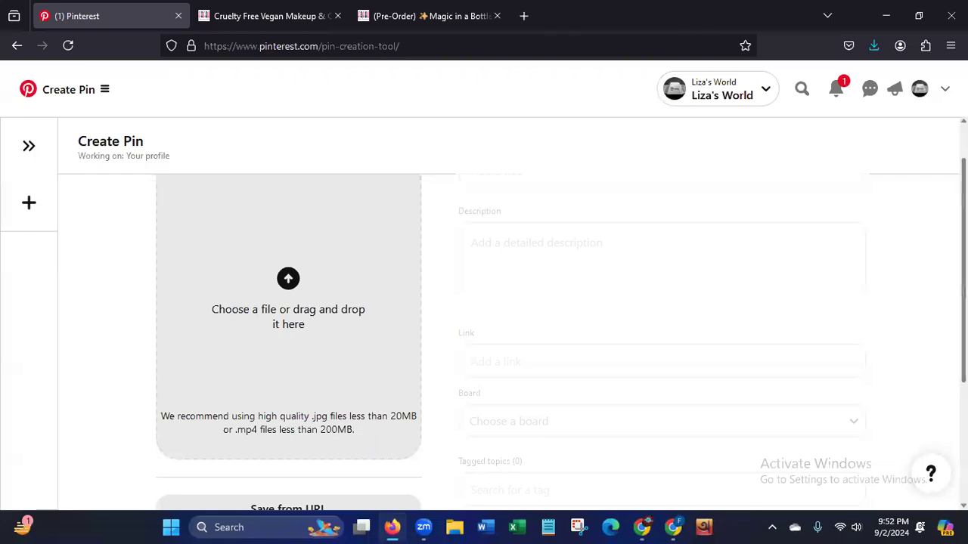
scroll(561, 330, "up", 1)
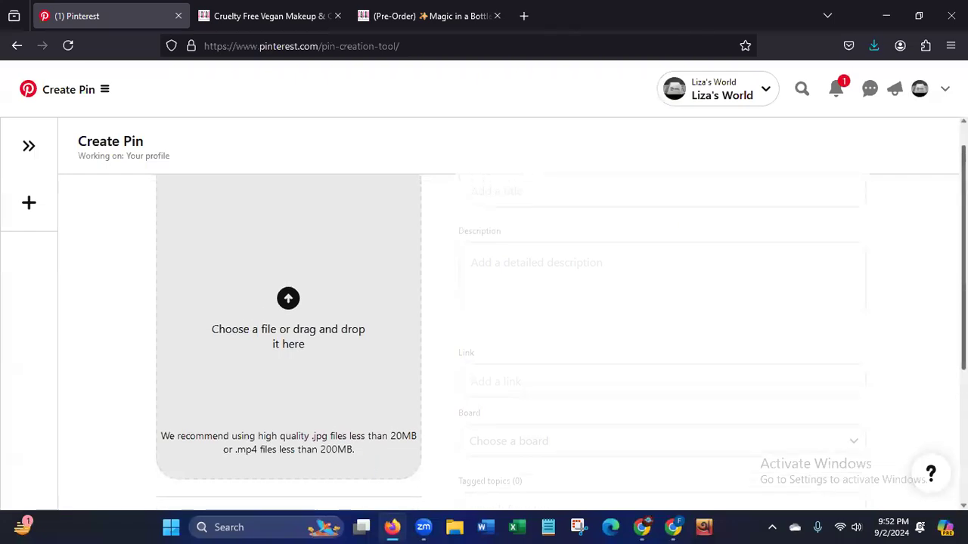
scroll(508, 342, "up", 1)
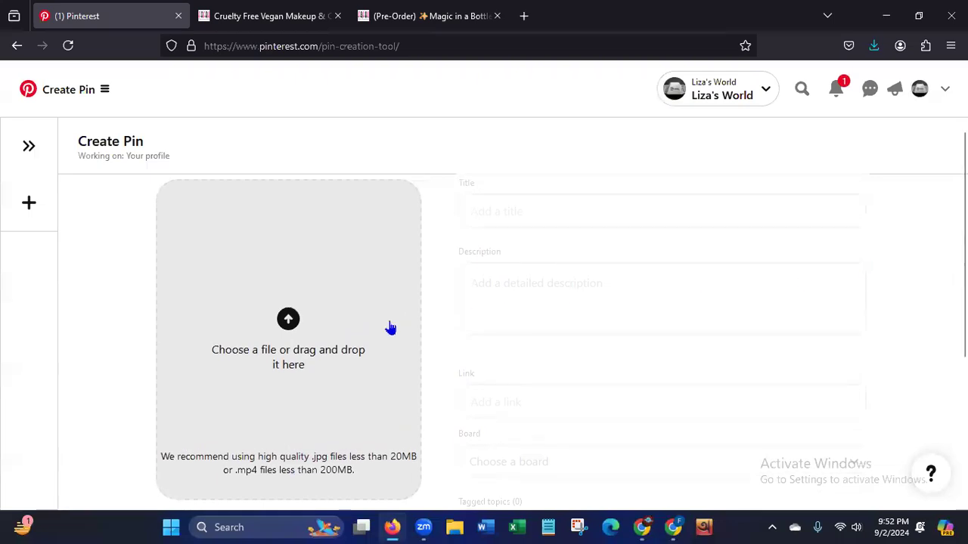
left_click(288, 321)
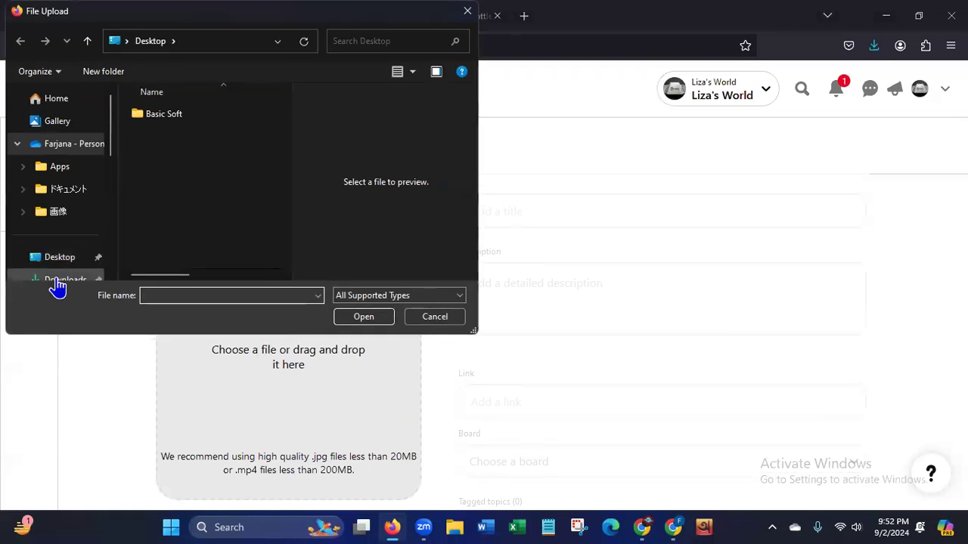
left_click(61, 281)
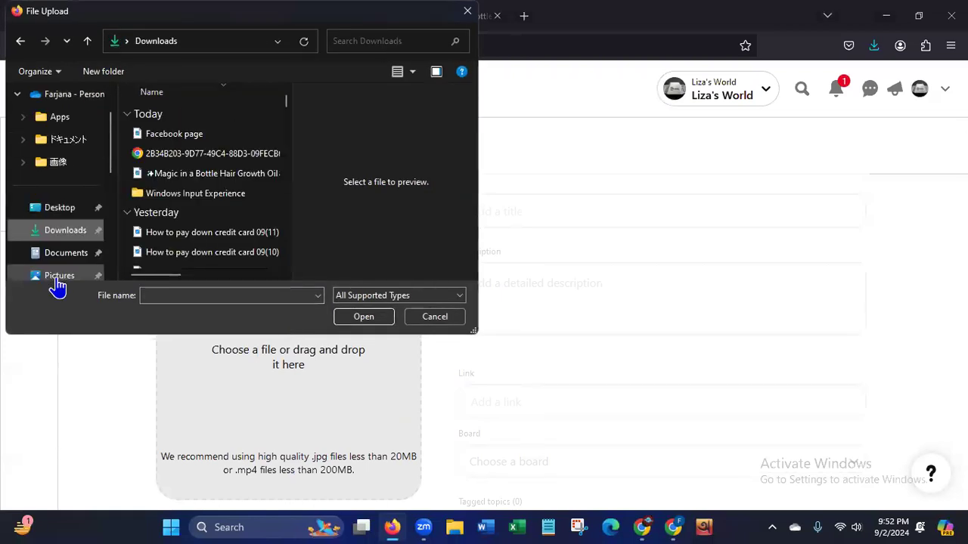
left_click(180, 175)
left_click(372, 318)
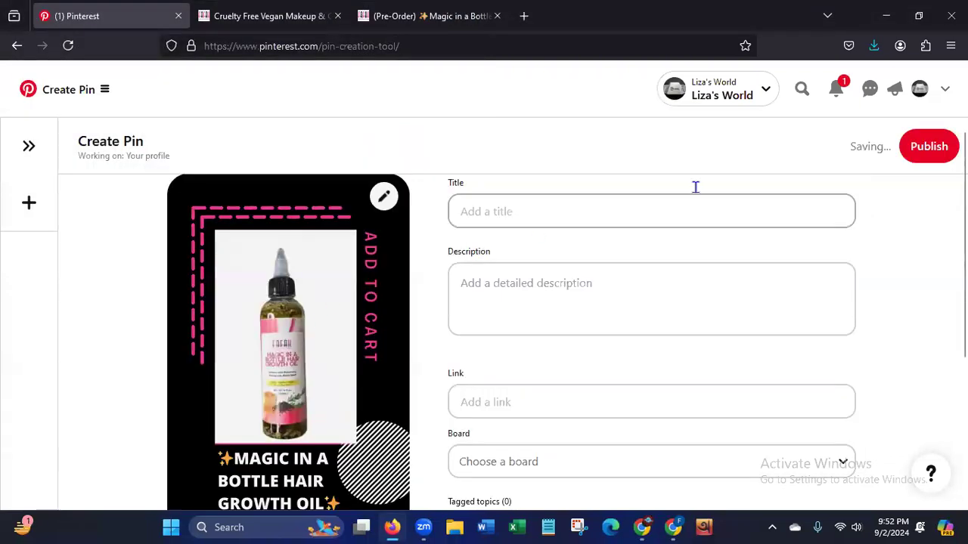
Copy the product name from the seller's product page and set the pin title to "Magic in a Bottle Hair Growth Oil".
mouse_move(964, 227)
left_mouse_down()
mouse_move(964, 310)
mouse_move(963, 216)
left_mouse_up()
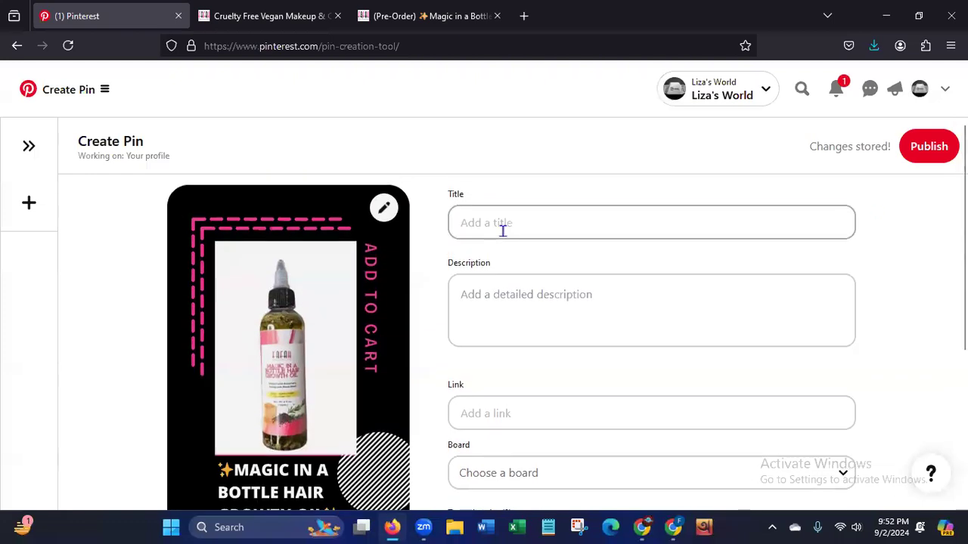
left_click(423, 16)
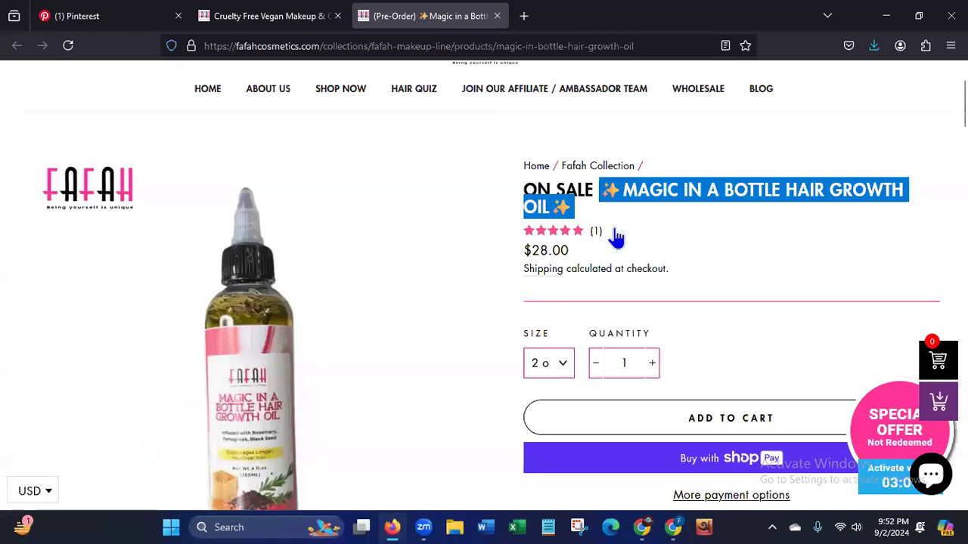
left_click(664, 231)
scroll(664, 232, "down", 10)
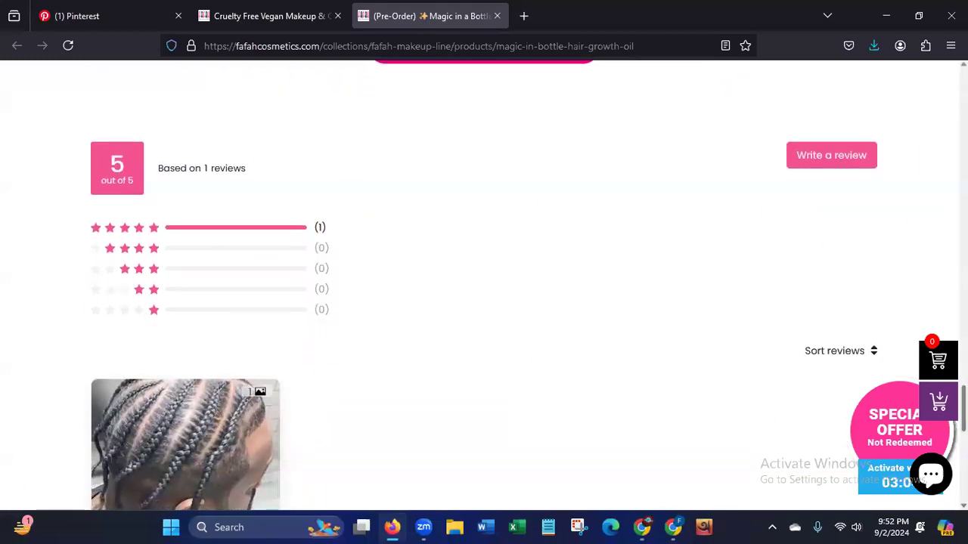
scroll(709, 264, "up", 15)
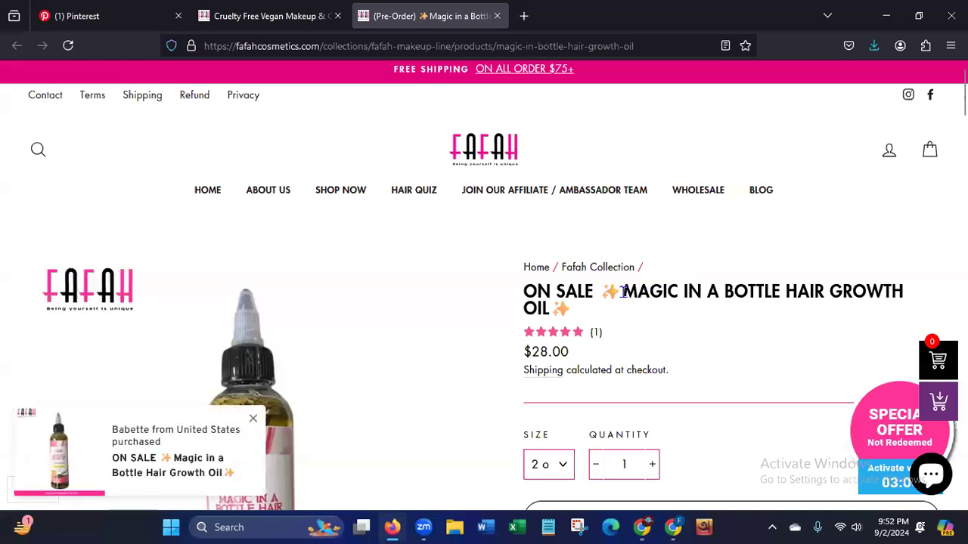
left_click_drag(623, 291, 596, 314)
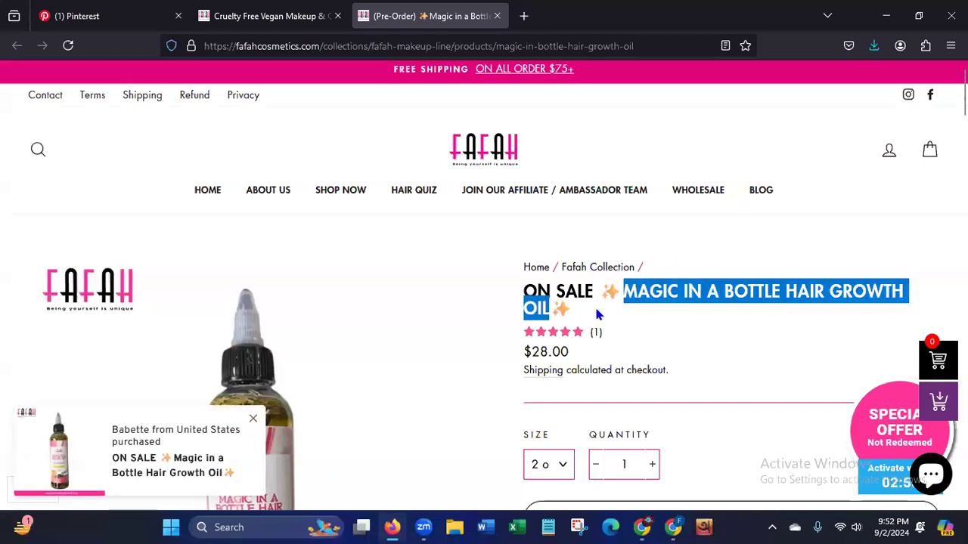
right_click(676, 295)
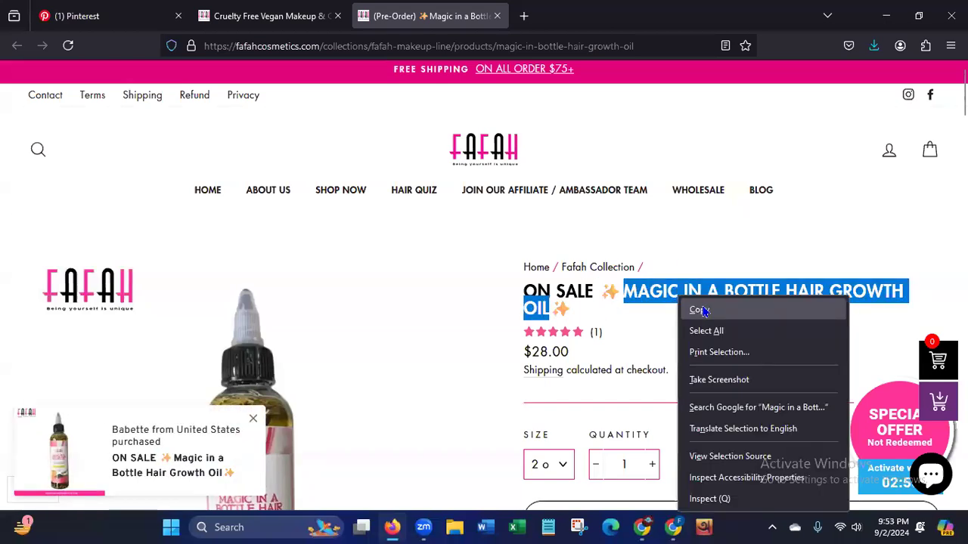
left_click(699, 308)
left_click(99, 16)
left_click(482, 223)
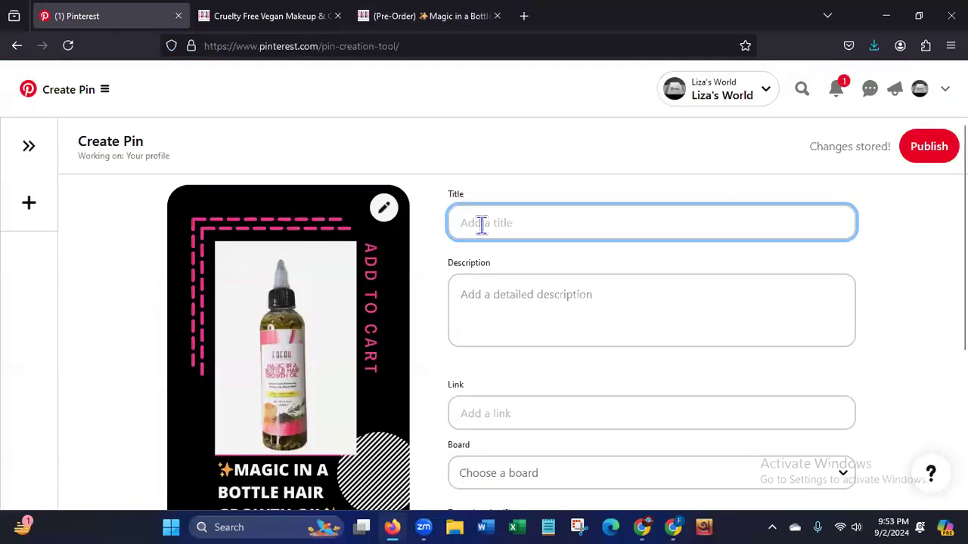
key("ctrl+v")
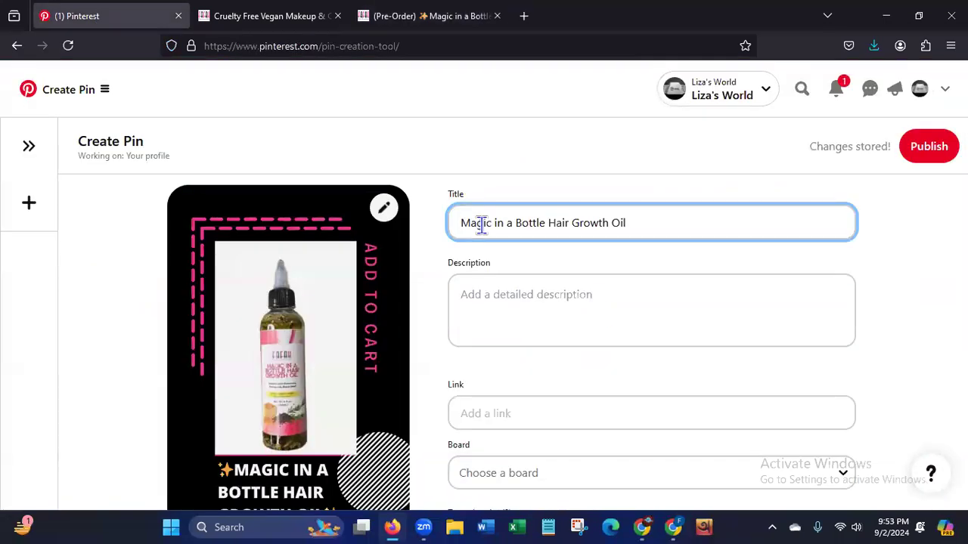
type("Oil")
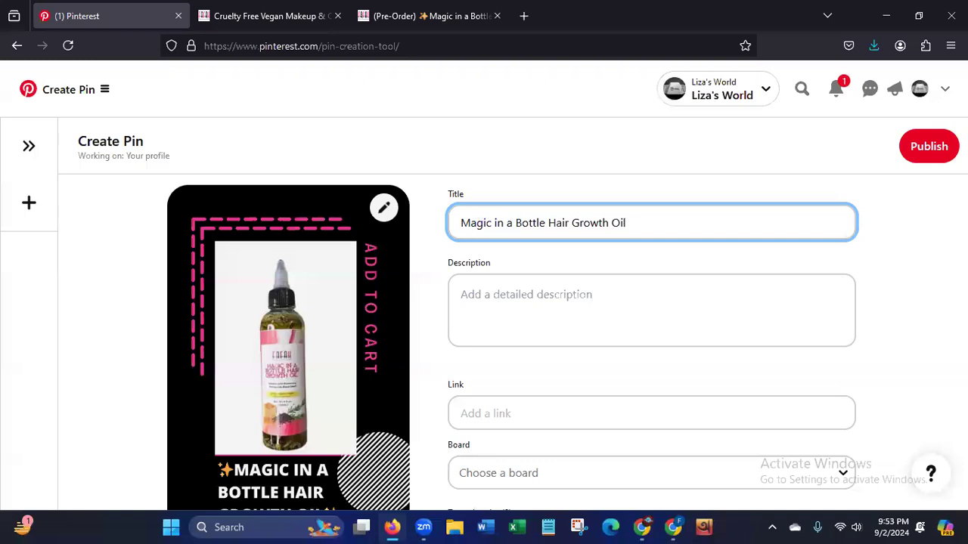
type(" | Price-")
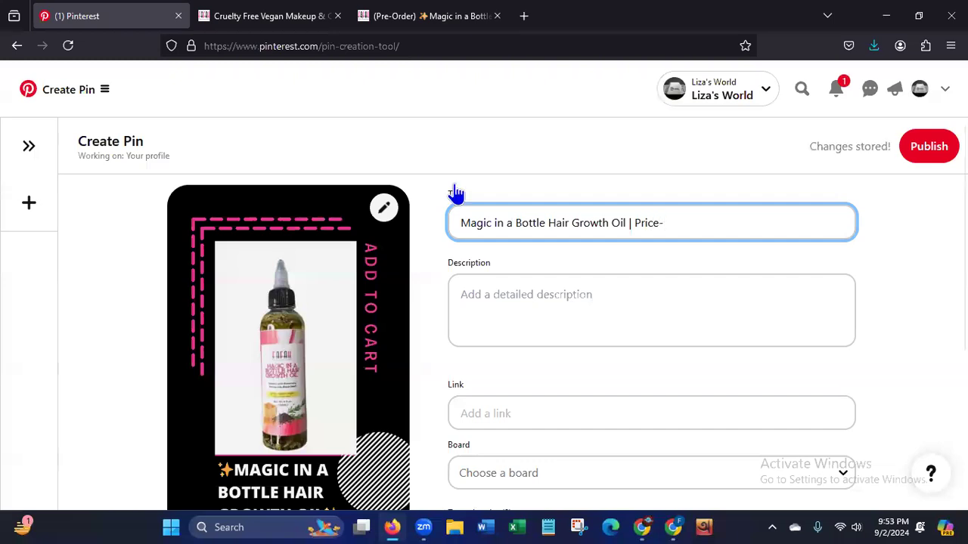
Extend the pin title with " | Price-" followed by the $28.00 price copied from the product page.
left_click(396, 20)
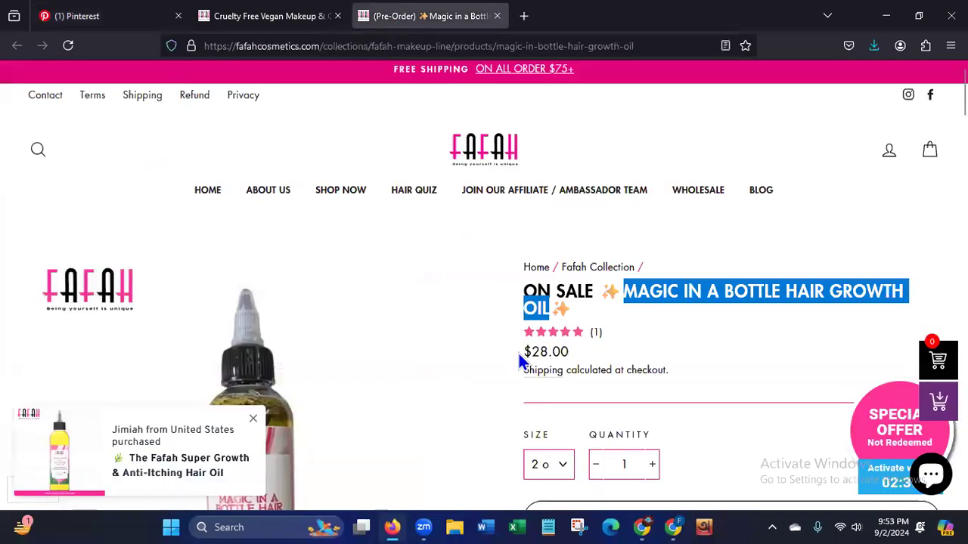
left_click_drag(521, 352, 571, 350)
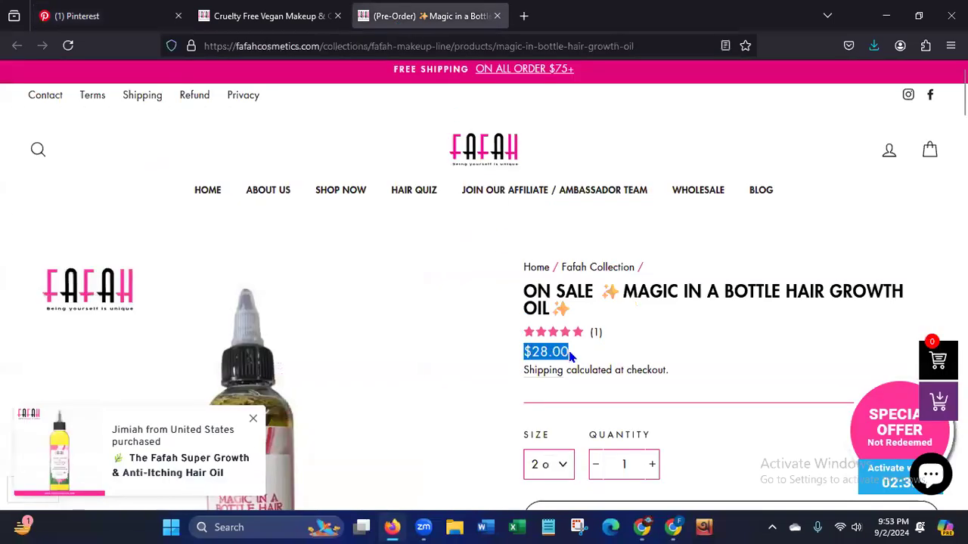
right_click(569, 350)
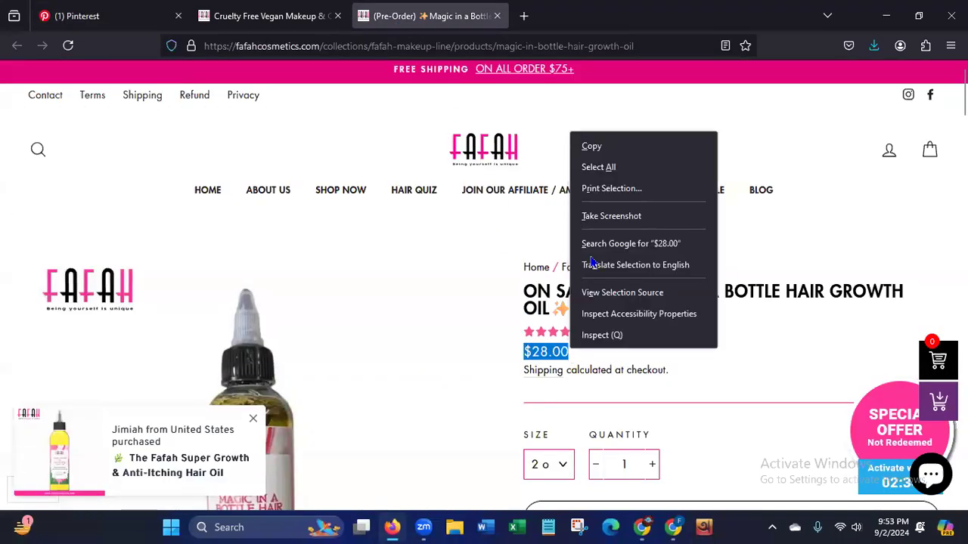
left_click(609, 152)
left_click(104, 21)
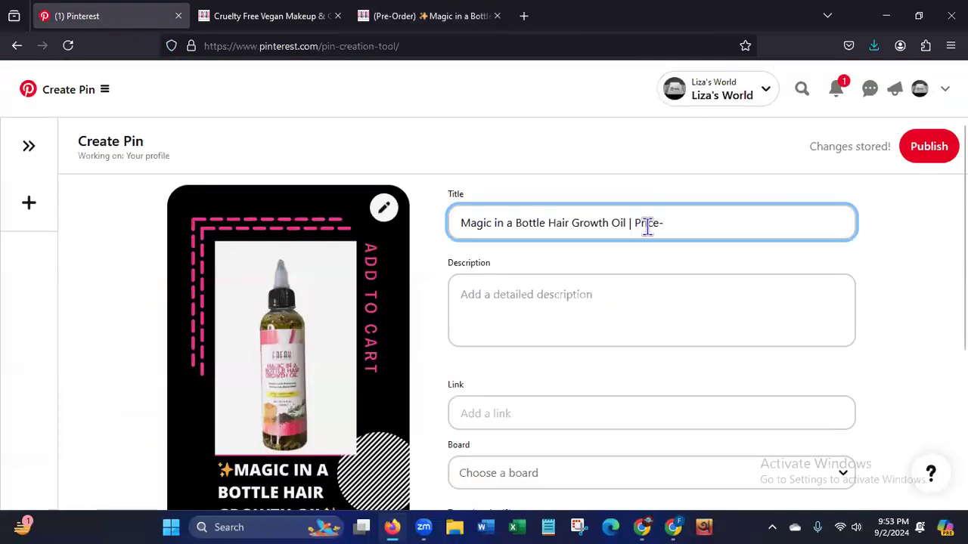
key("ctrl+v")
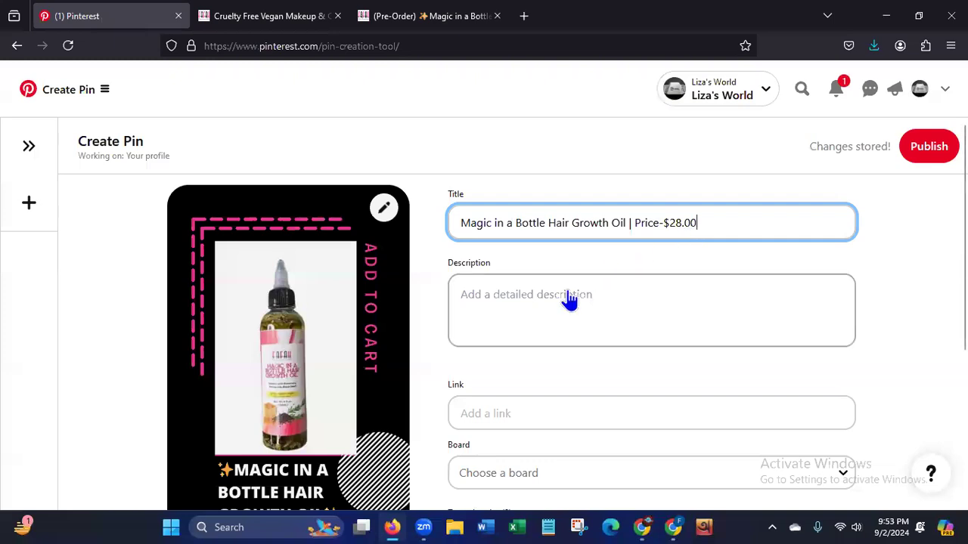
Replace the hyphen after "Price" in the pin title with a colon and a space.
left_click(662, 222)
key("BackSpace")
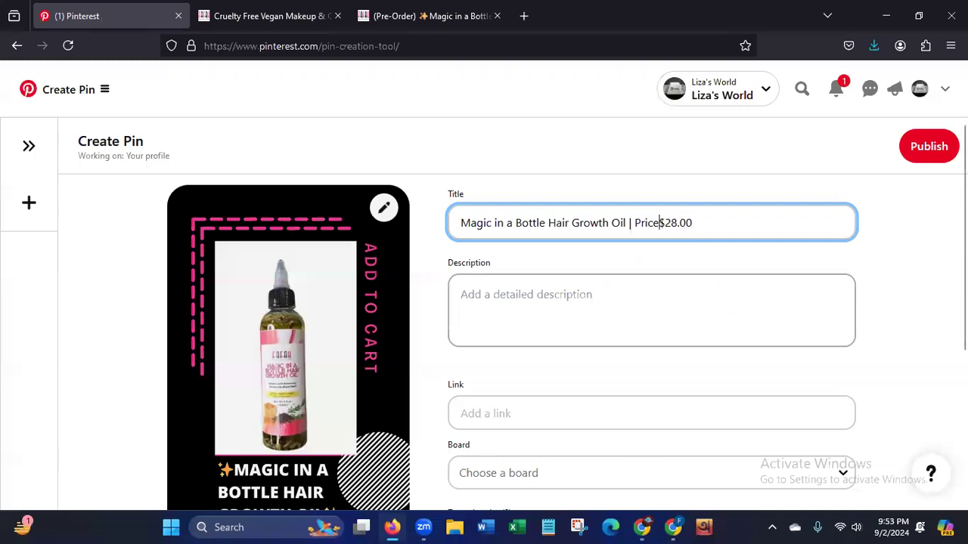
type(":")
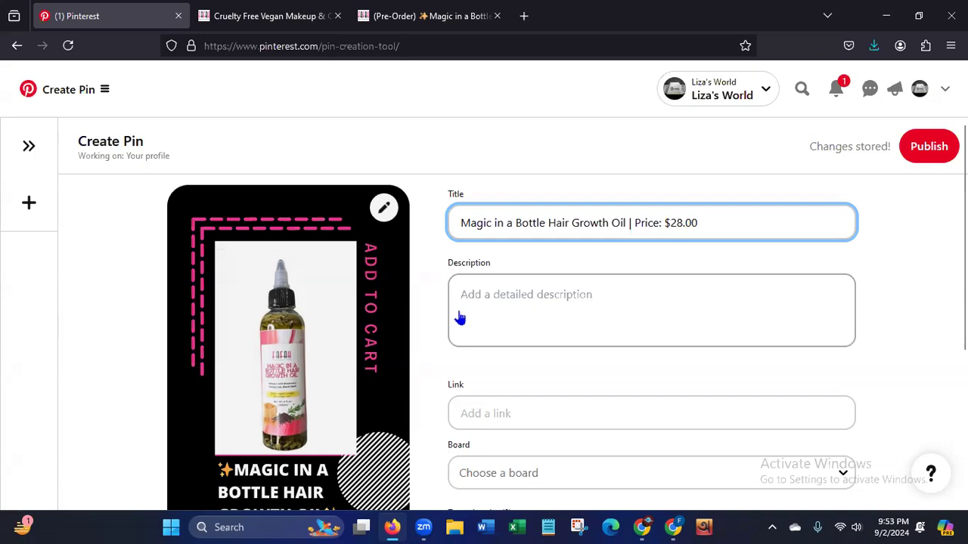
Copy the product page's description from "Experience the Enchantment of Luscious Hair" through "exuding strength and radiance.".
left_click(408, 17)
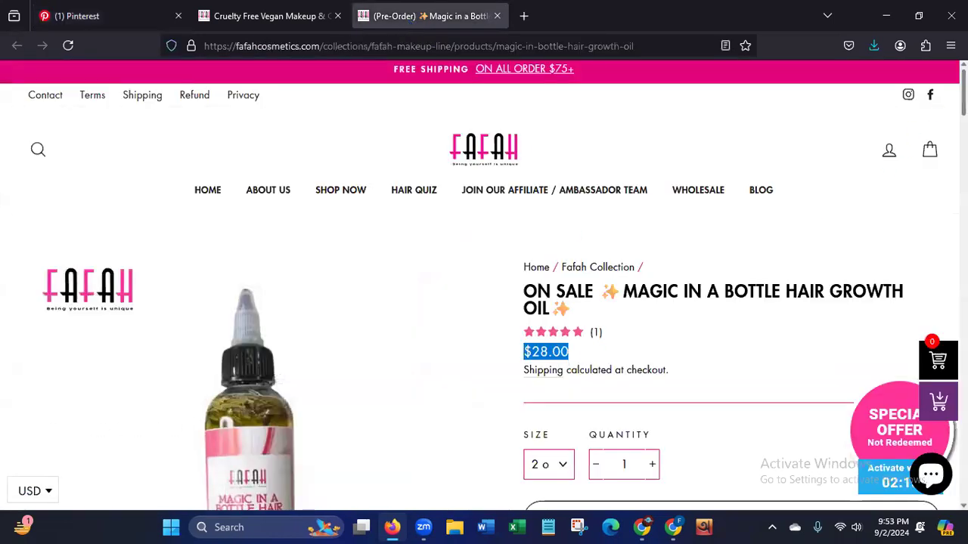
scroll(483, 287, "down", 8)
scroll(940, 262, "down", 10)
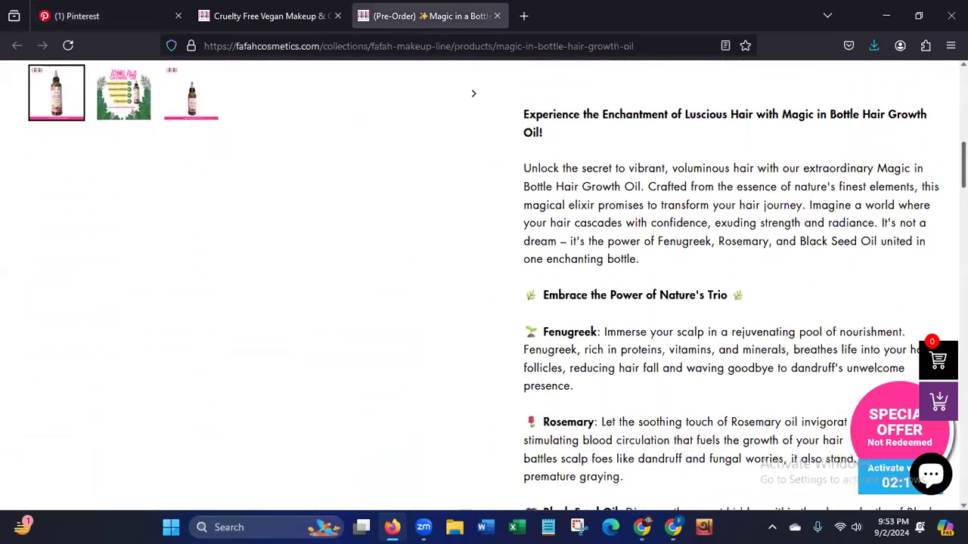
scroll(940, 261, "down", 5)
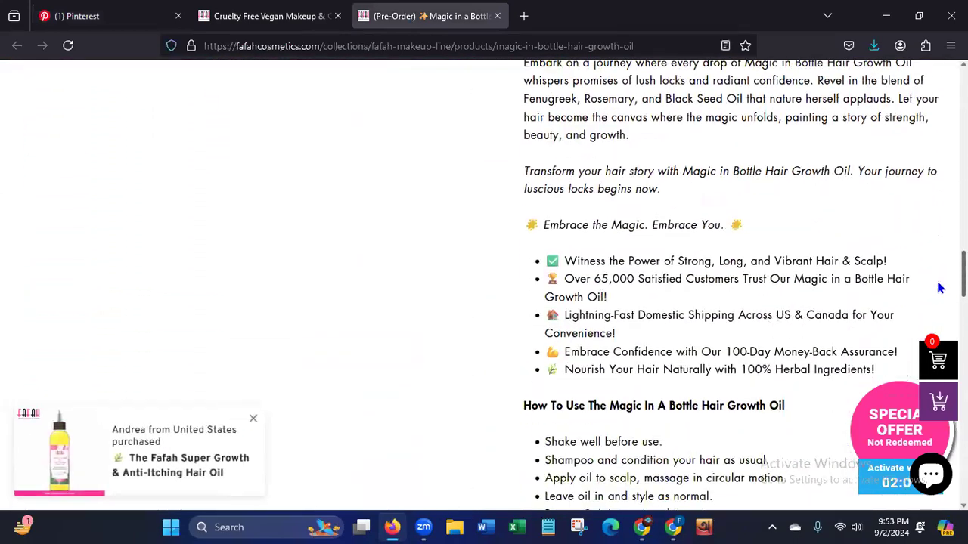
scroll(937, 295, "up", 13)
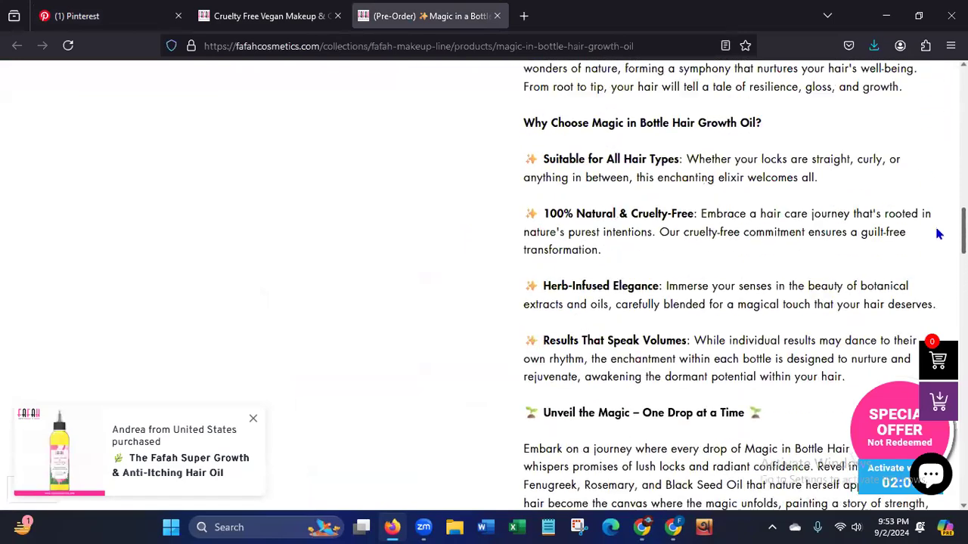
scroll(937, 164, "up", 1)
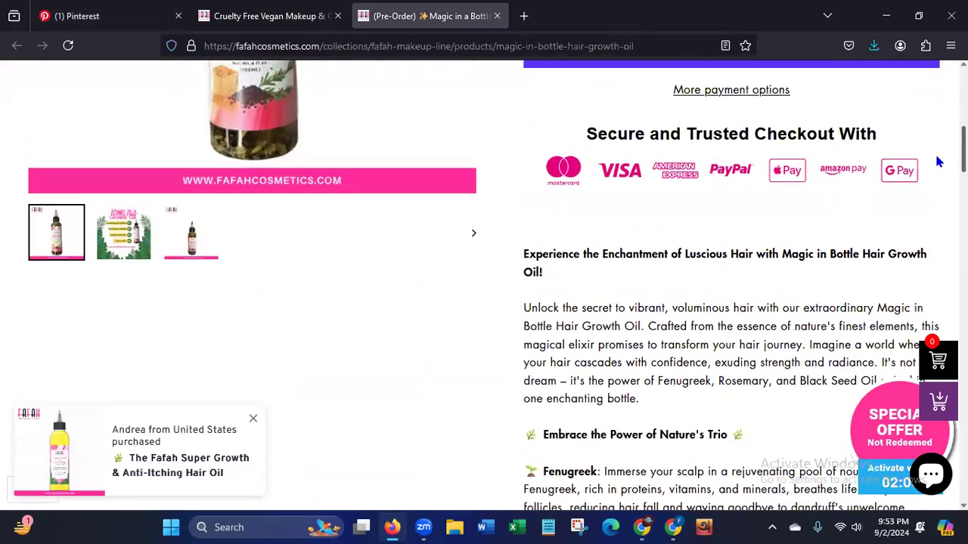
scroll(937, 167, "down", 1)
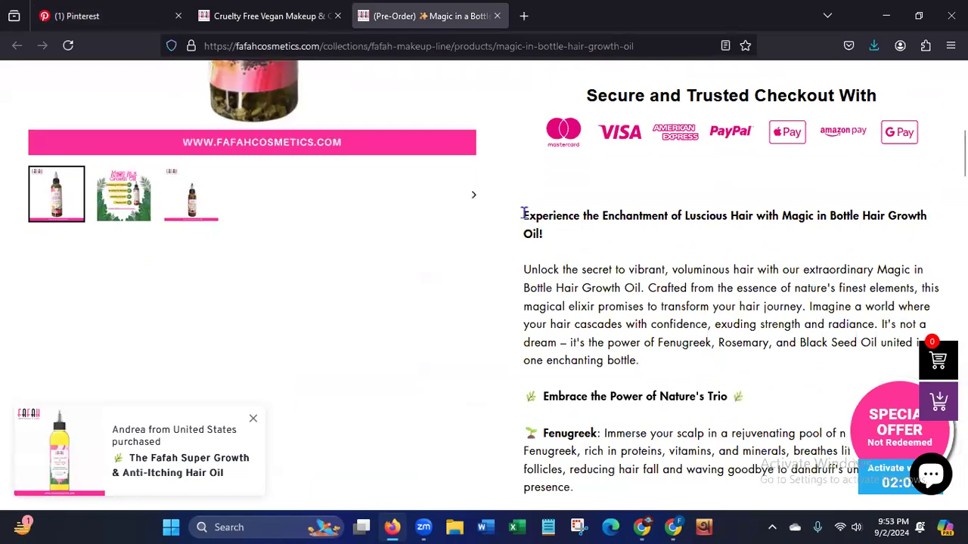
left_click_drag(522, 214, 879, 322)
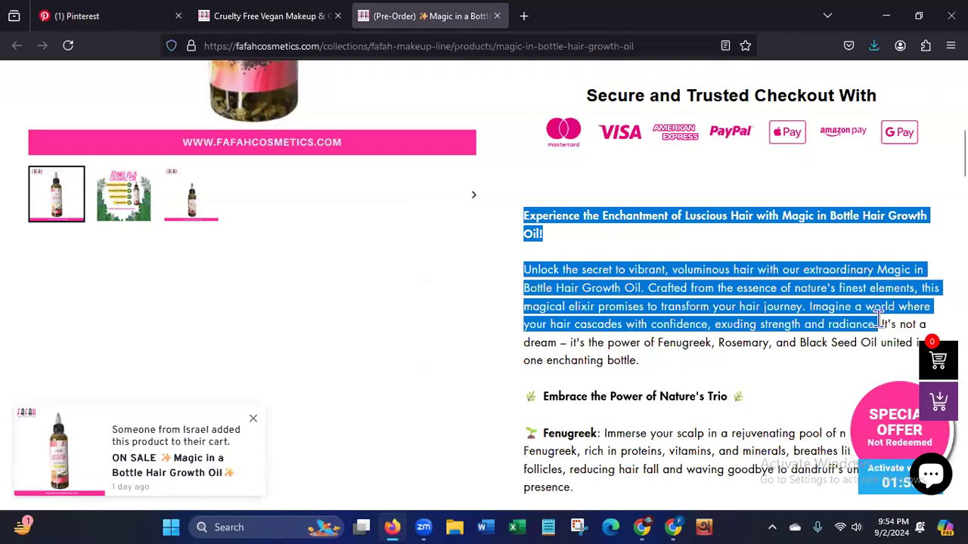
right_click(700, 303)
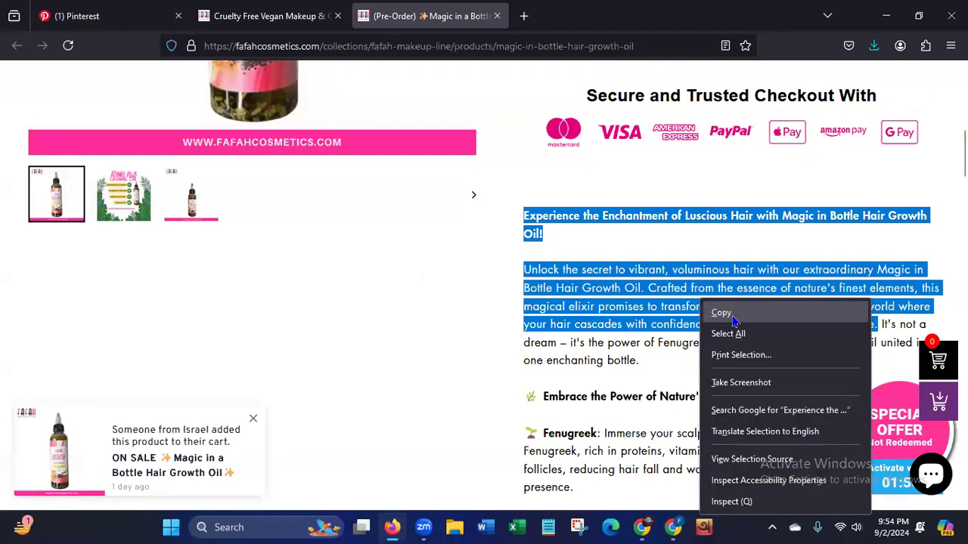
left_click(731, 317)
Paste the copied Magic in Bottle Hair Growth Oil text into the Pinterest pin's description.
left_click(105, 21)
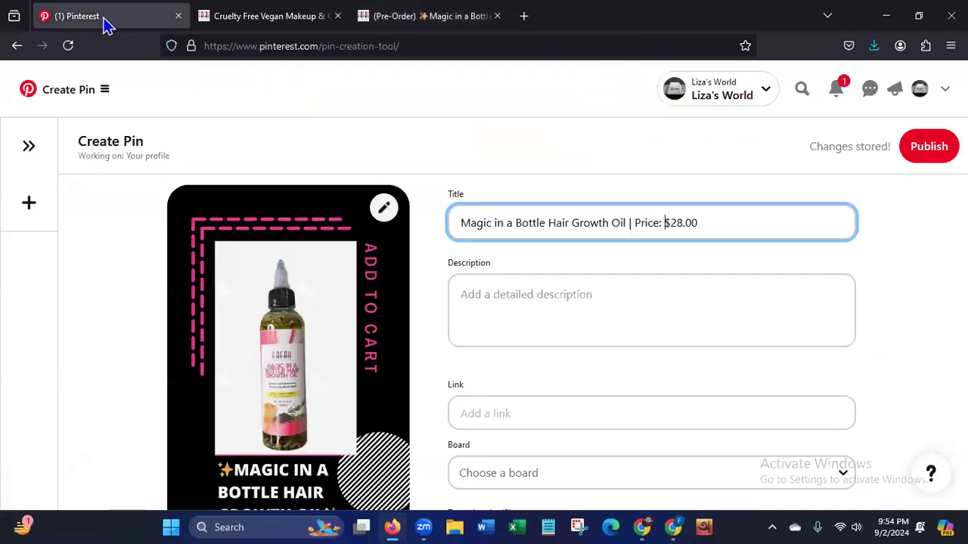
left_click(527, 298)
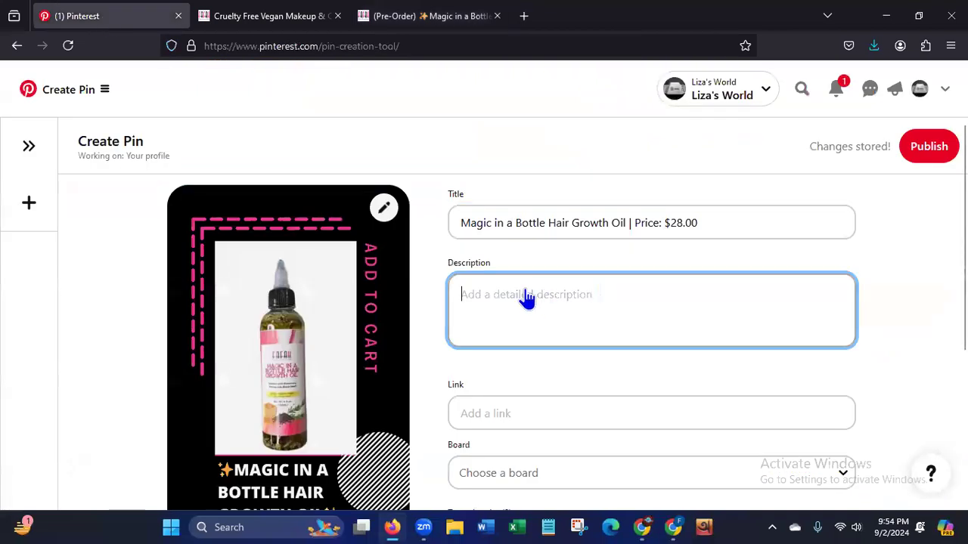
key("ctrl+v")
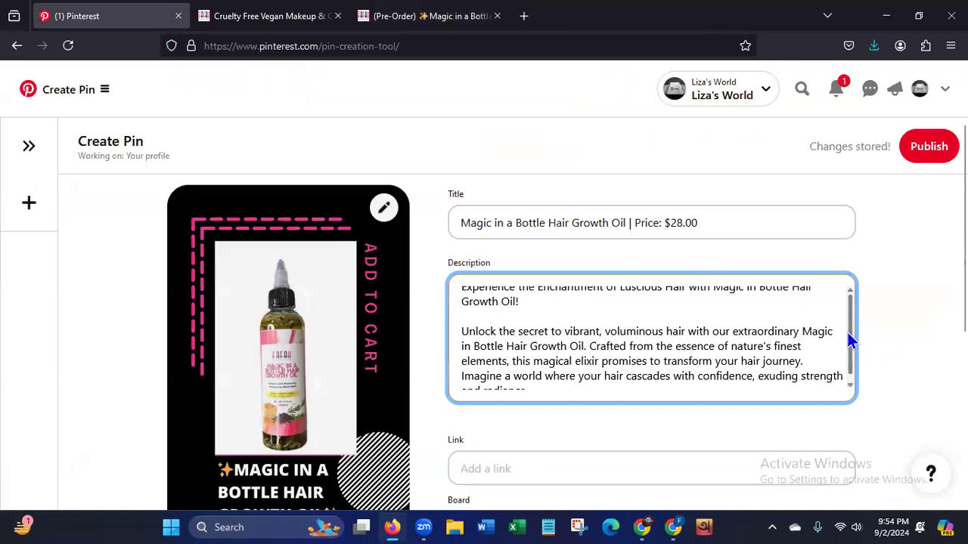
left_click_drag(853, 313, 851, 381)
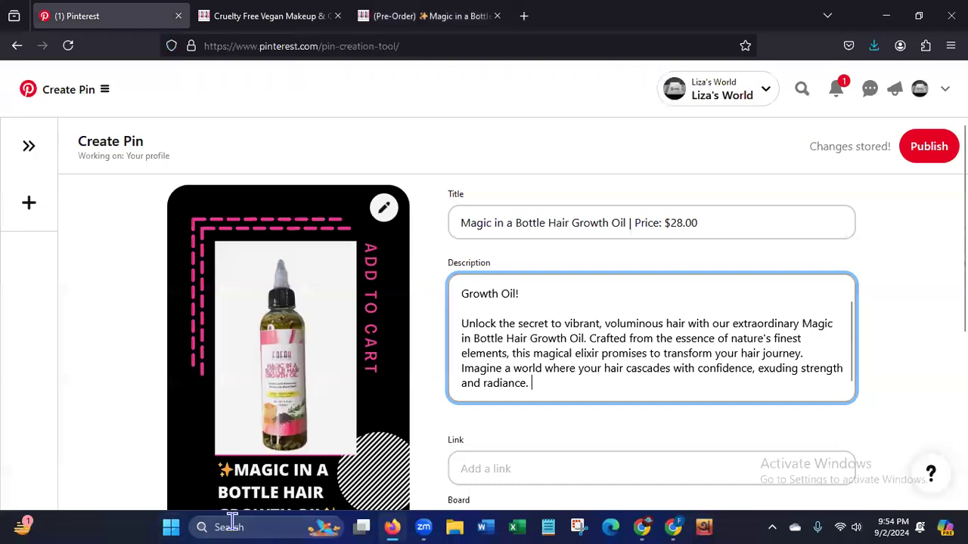
left_click(233, 522)
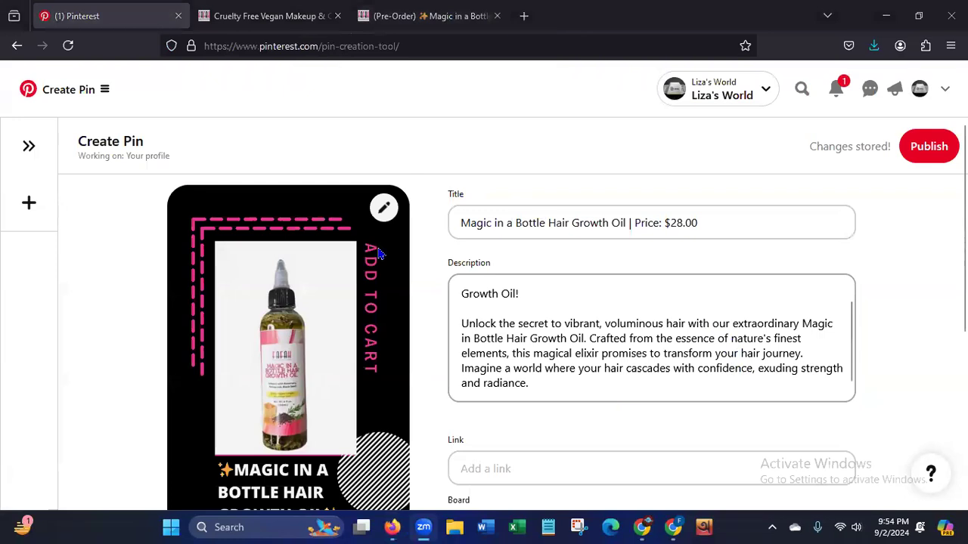
Append the hashtags "#HairGrowthOil #HairOil #NaturalHairOil" to the end of the pin description.
left_click(546, 394)
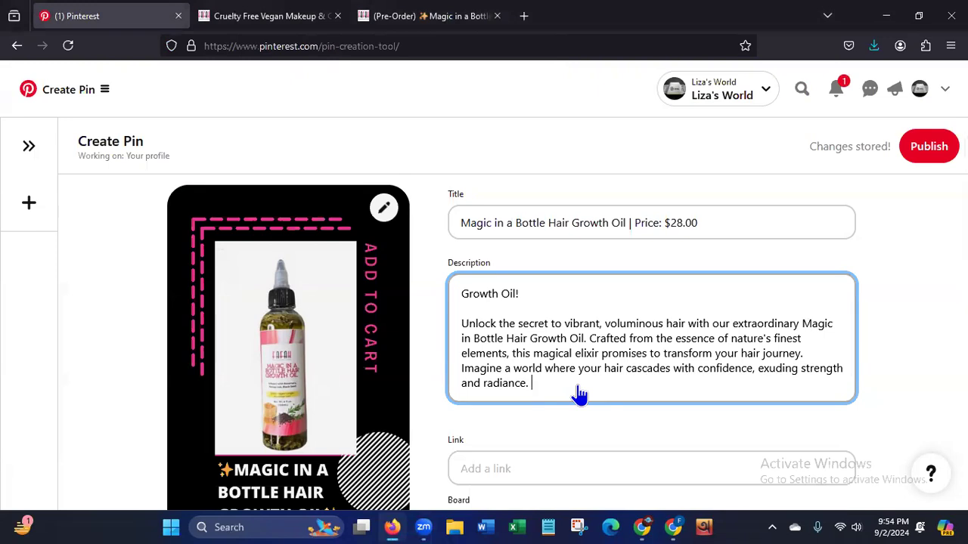
type("#HairGrowth")
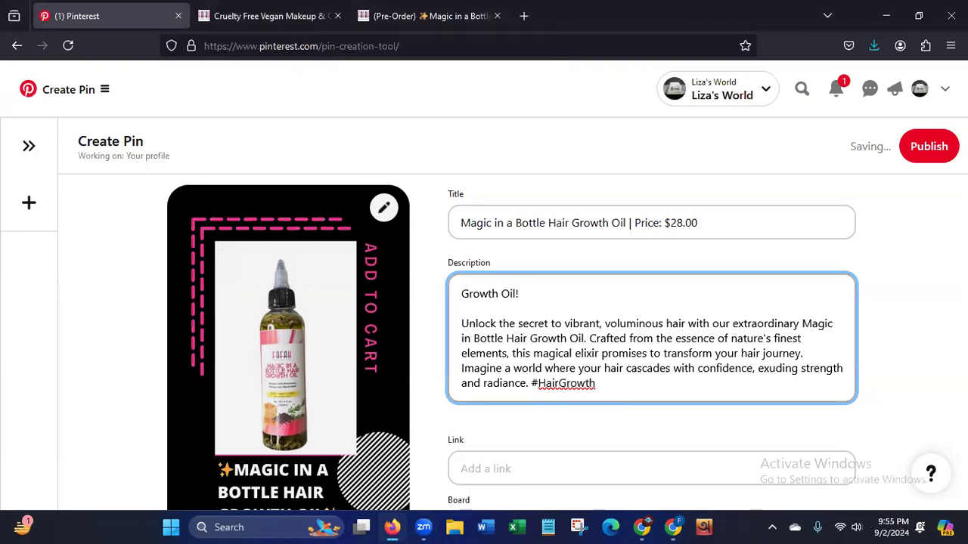
type("Oil #")
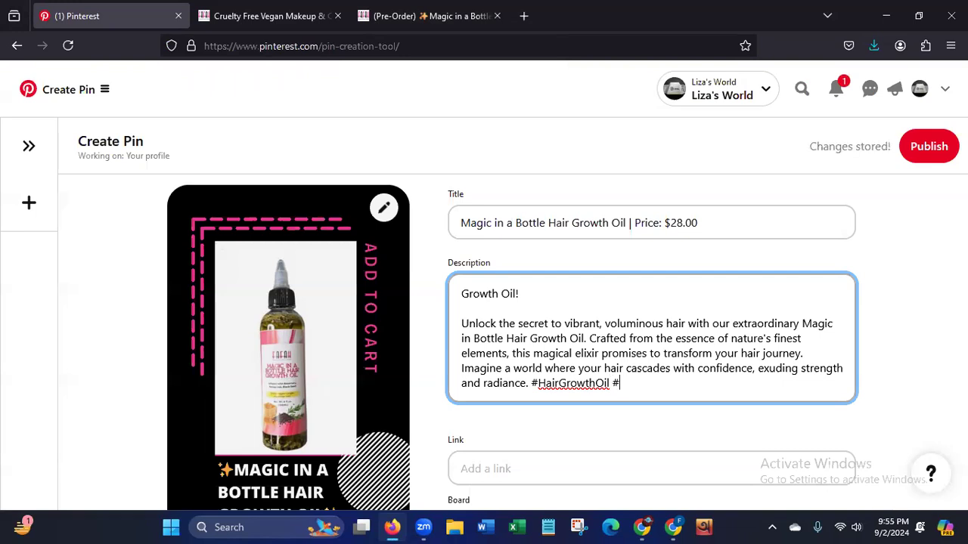
type("HairOil")
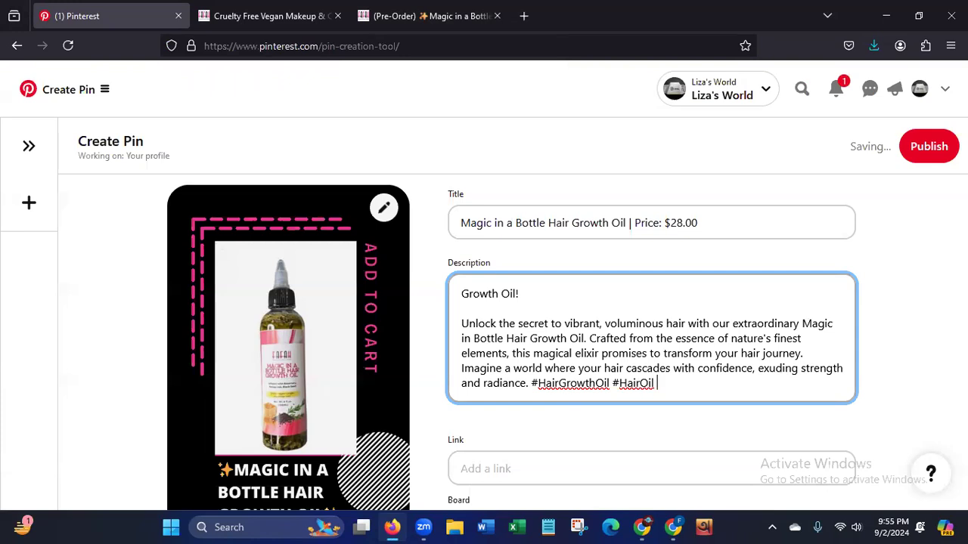
type(" #")
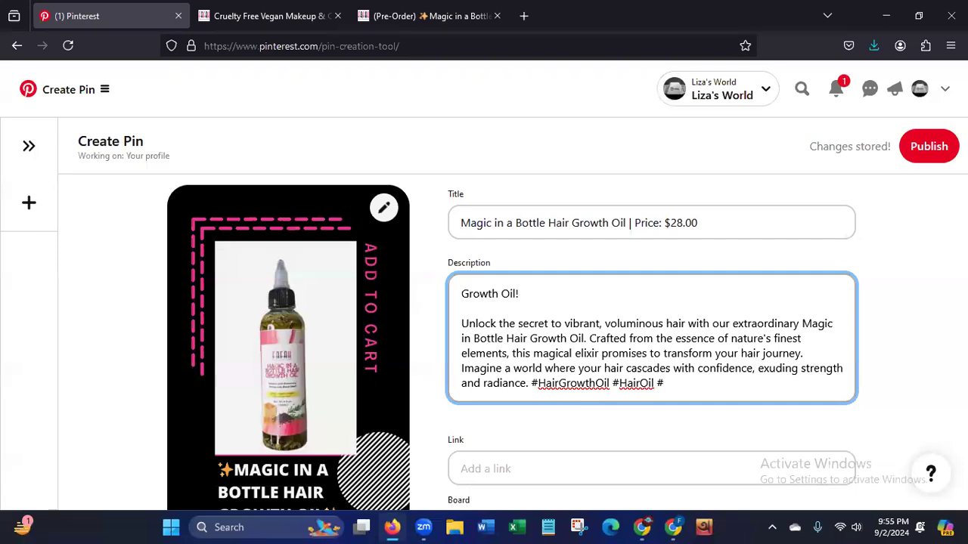
type("Na")
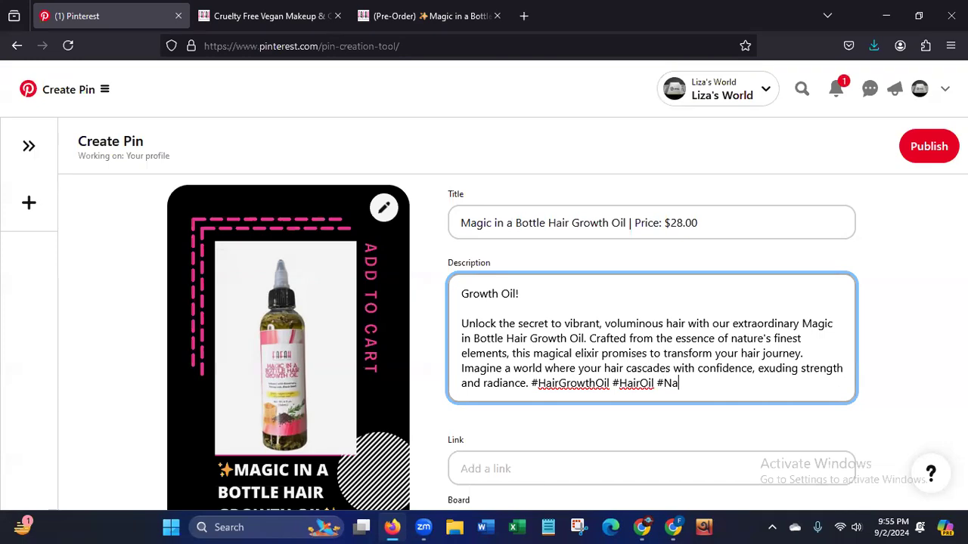
type("turalHair")
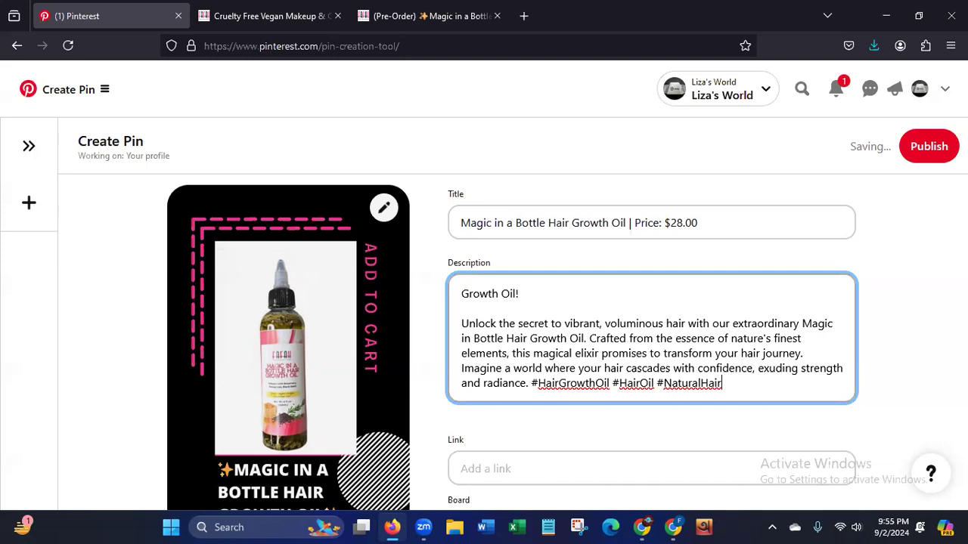
type("Oil")
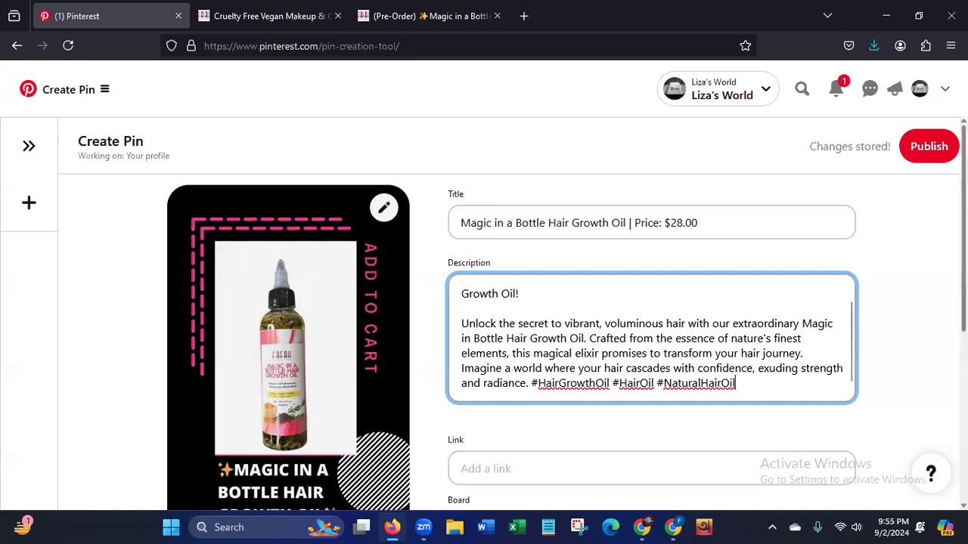
scroll(622, 316, "down", 2)
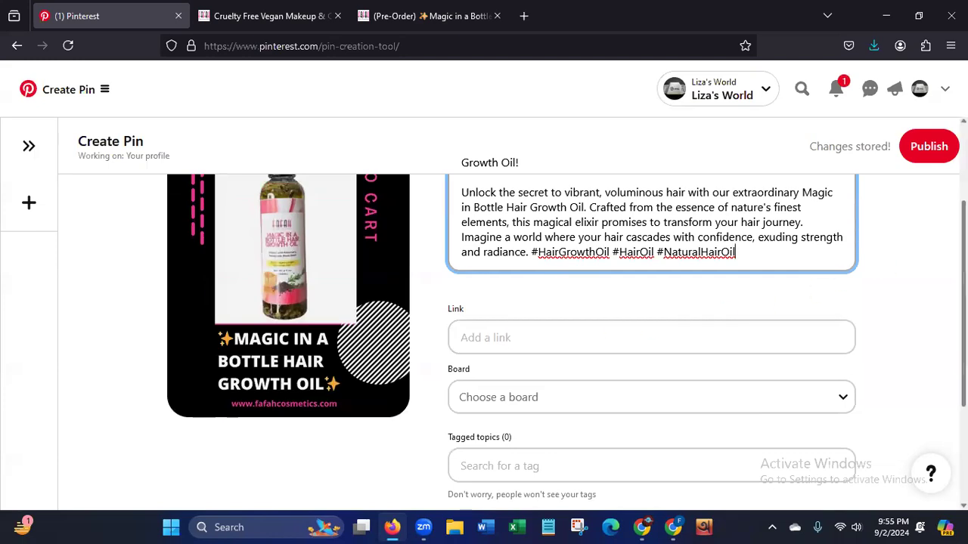
left_click_drag(963, 304, 964, 235)
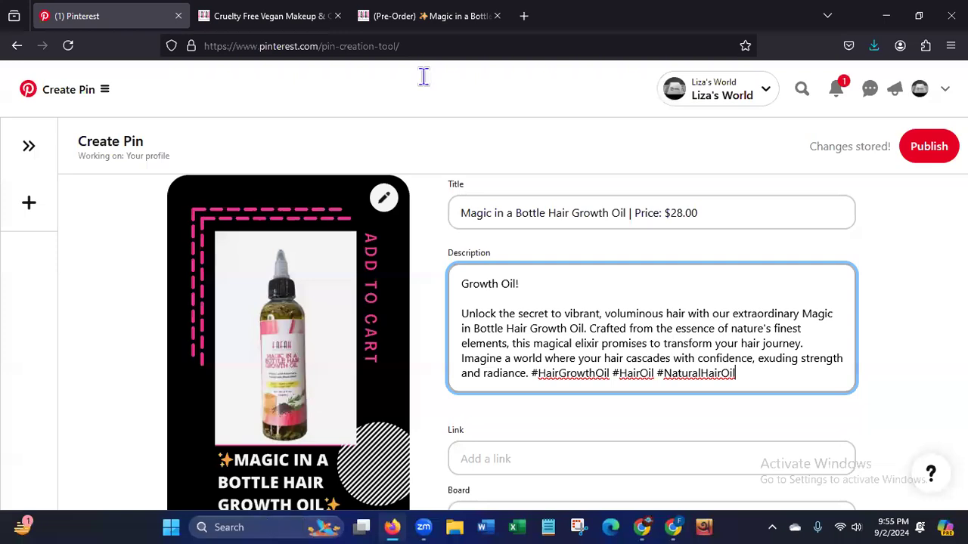
left_click(300, 447)
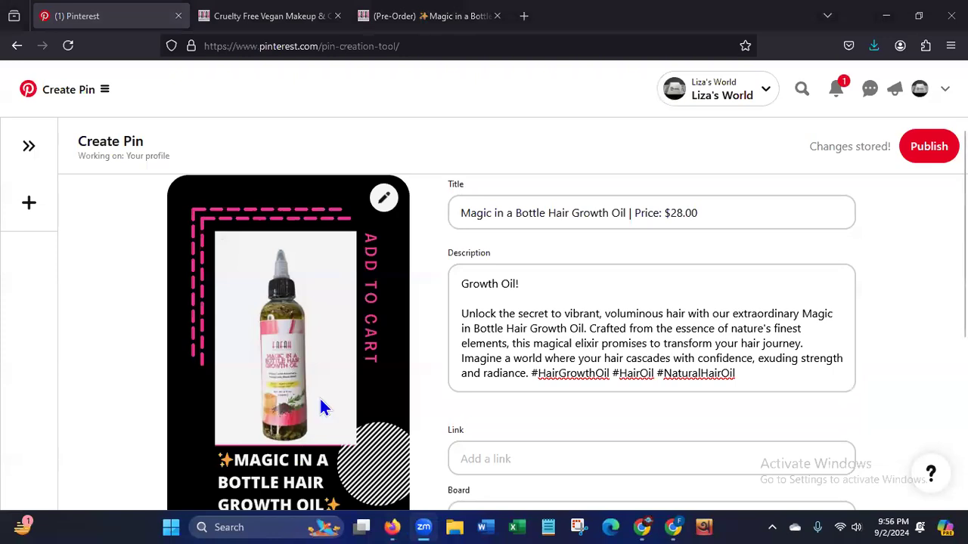
Copy the web address of the seller's Magic in a Bottle product page and paste it as the pin's link.
left_click(454, 17)
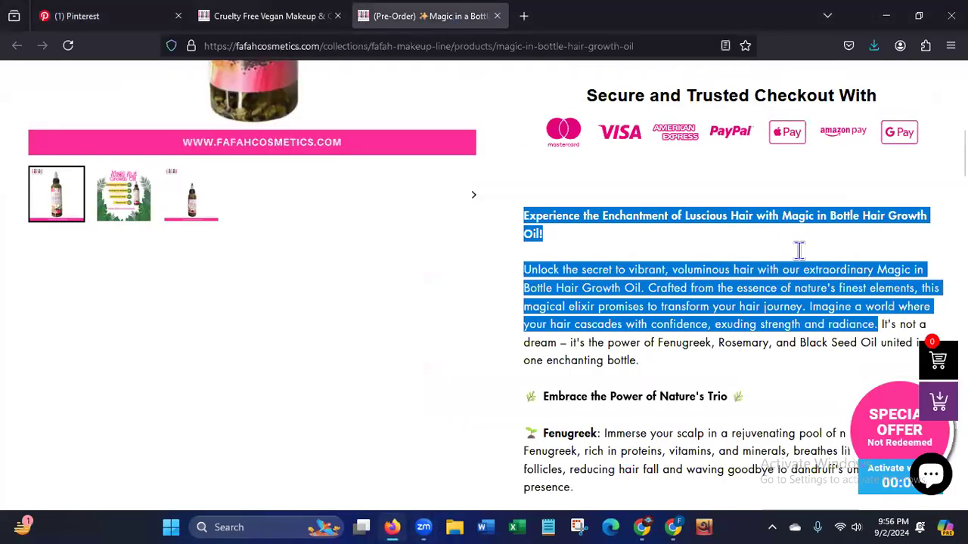
scroll(806, 188, "up", 10)
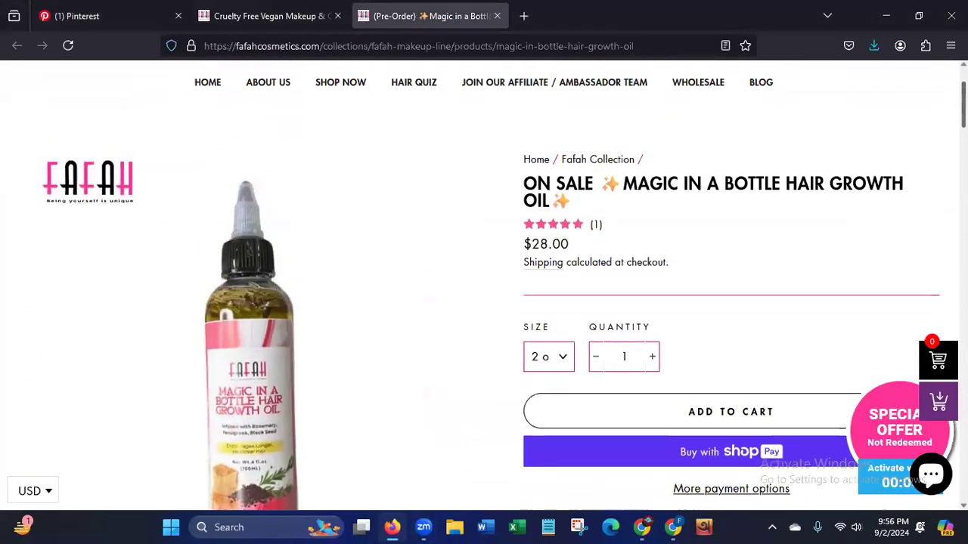
left_click(206, 46)
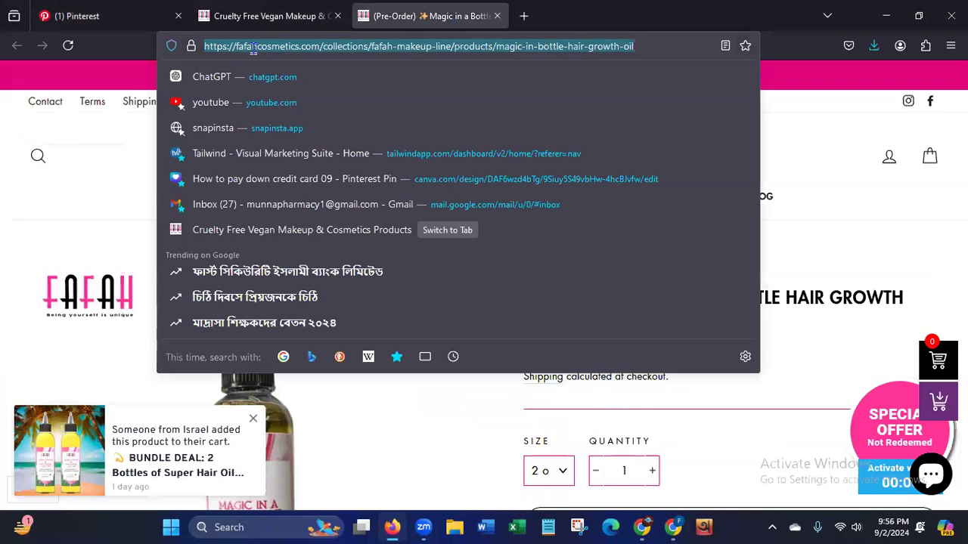
right_click(255, 48)
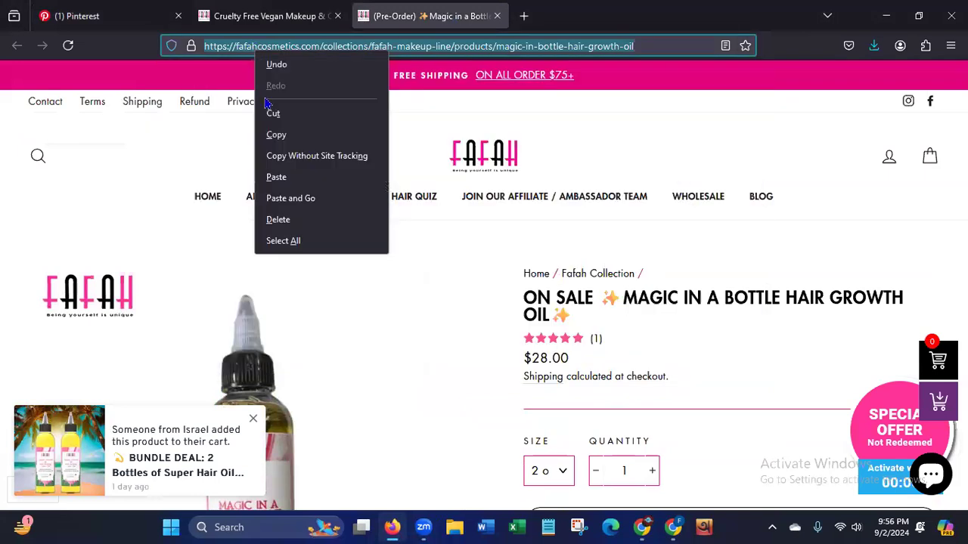
left_click(271, 135)
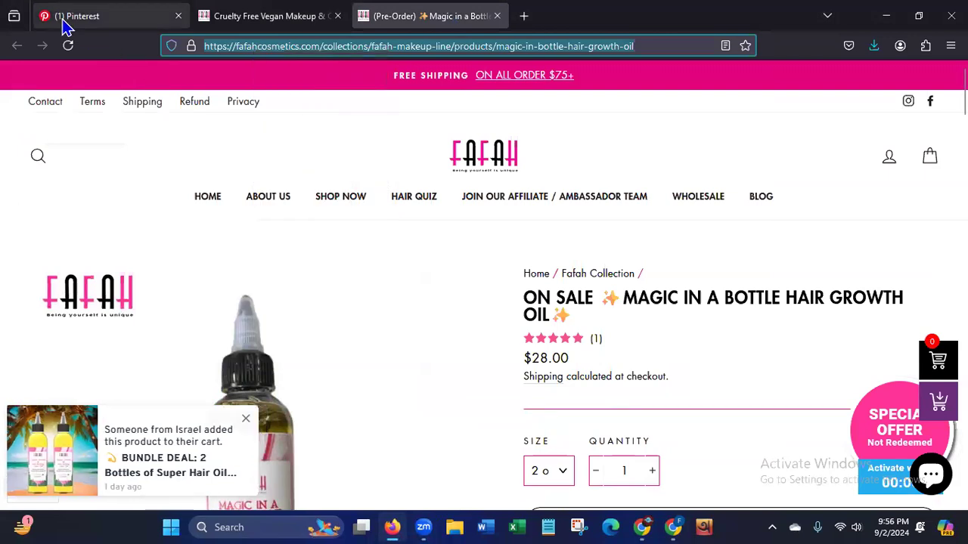
left_click(64, 21)
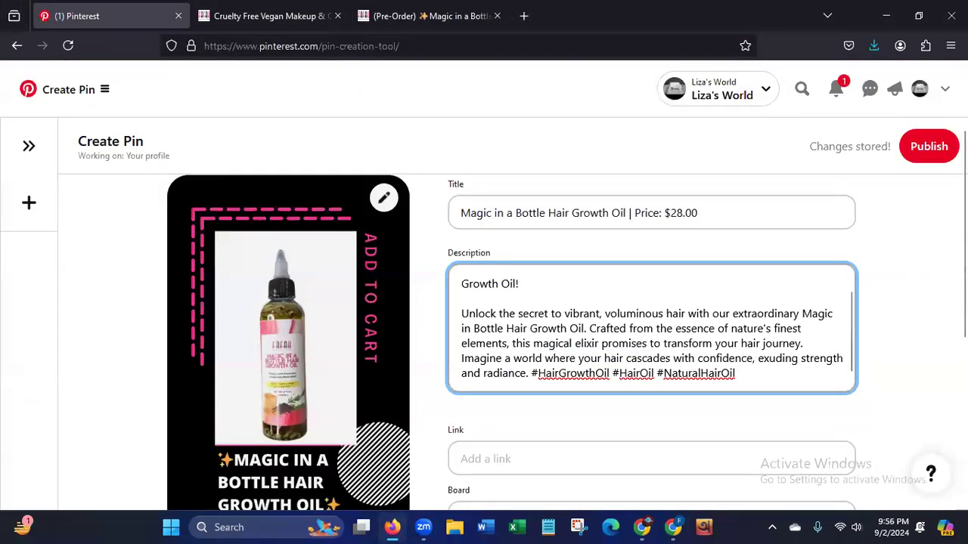
scroll(959, 302, "down", 2)
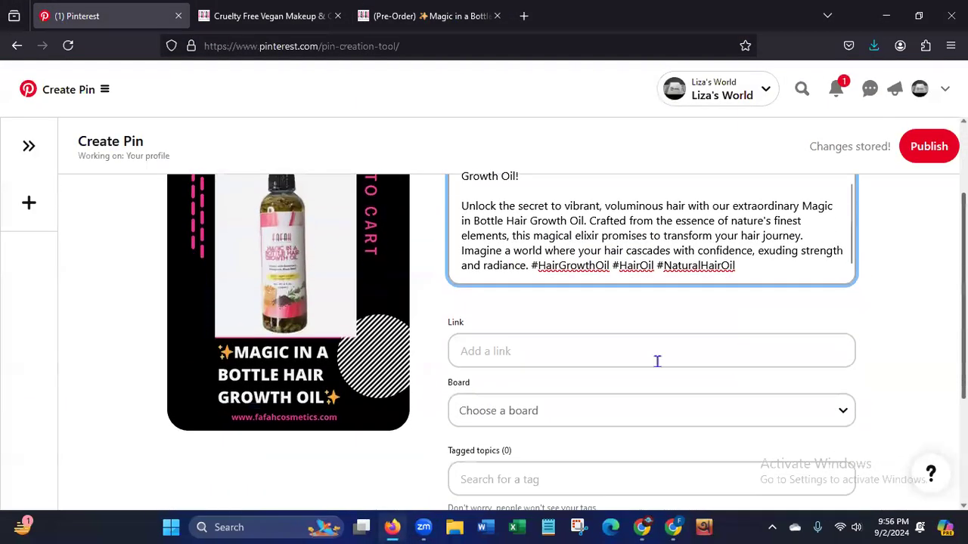
left_click(594, 350)
key("ctrl+v")
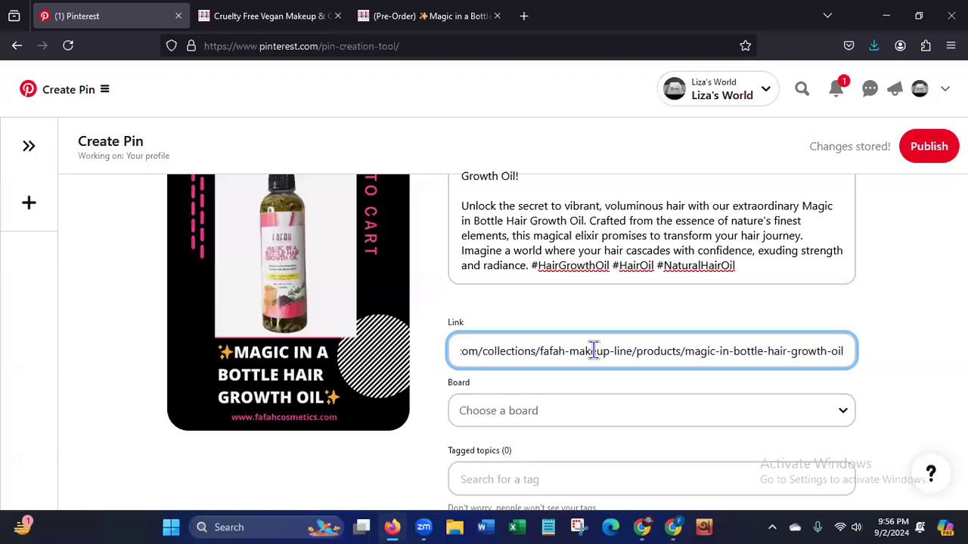
Choose the board "Hair Growth Oil | Hair Care Oil" for the pin.
scroll(621, 334, "down", 3)
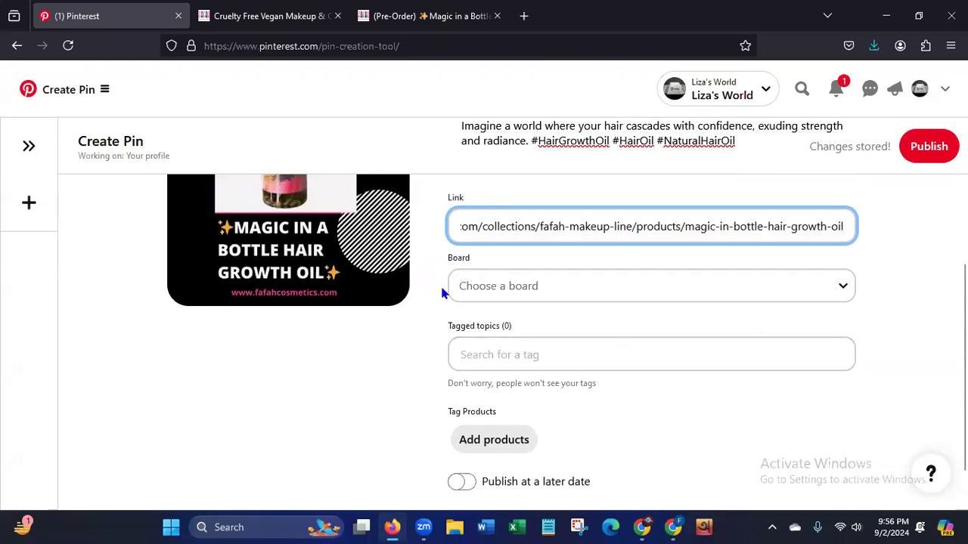
left_click(659, 285)
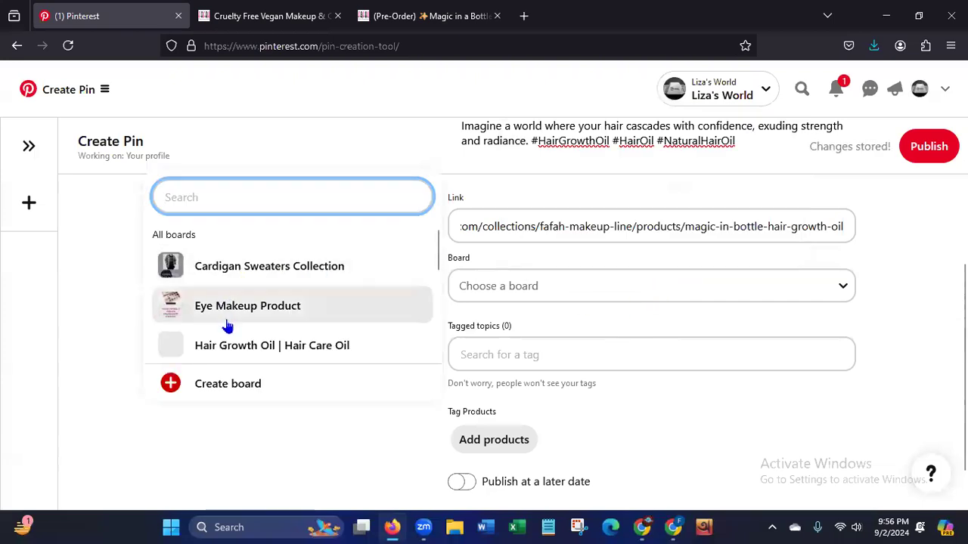
scroll(285, 273, "down", 3)
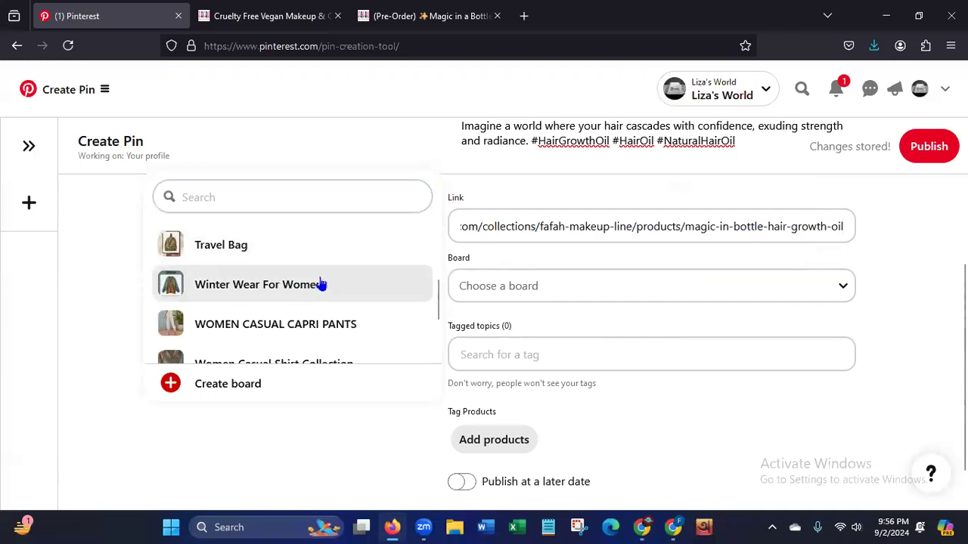
left_click_drag(436, 301, 435, 270)
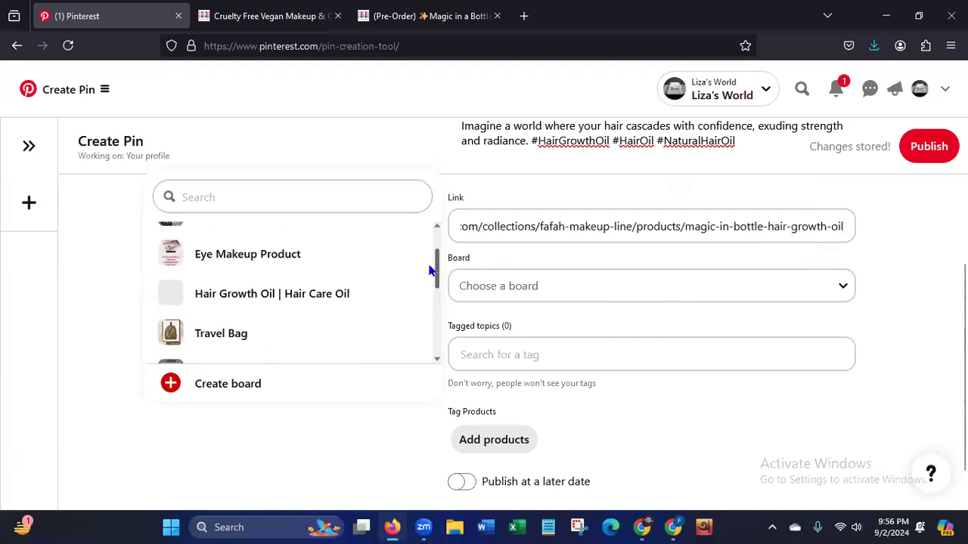
left_click(261, 301)
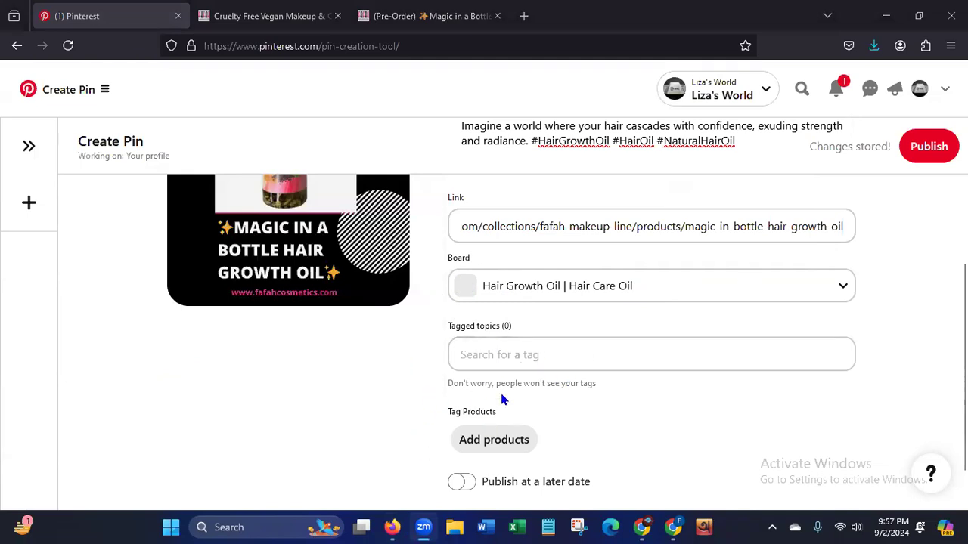
Add the tagged topics "Hair Oil" and "Hair Care" to the pin.
left_click(581, 359)
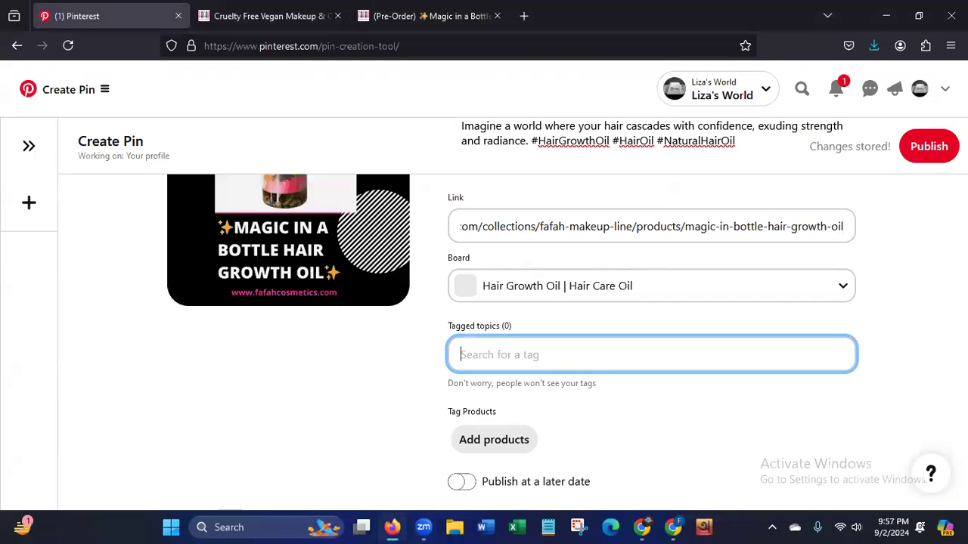
type("oil")
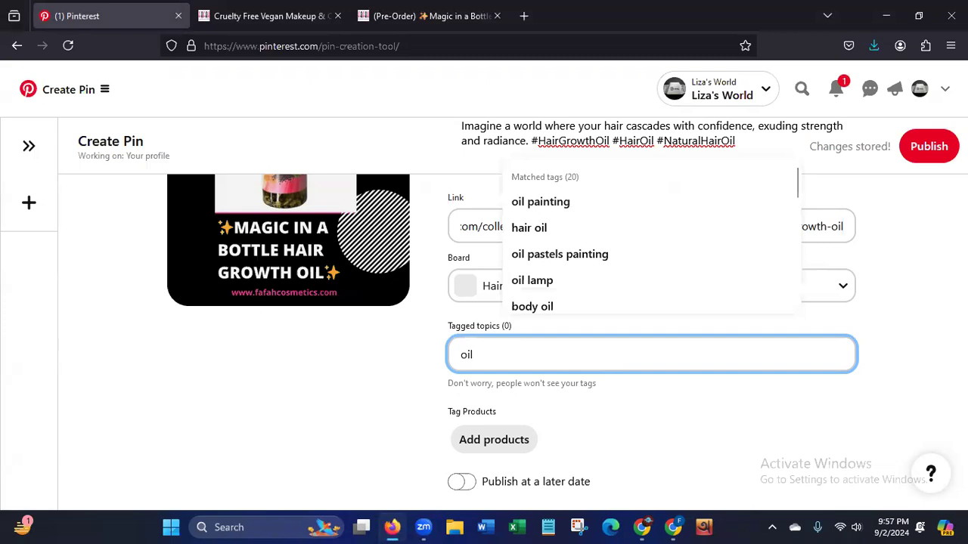
left_click(518, 231)
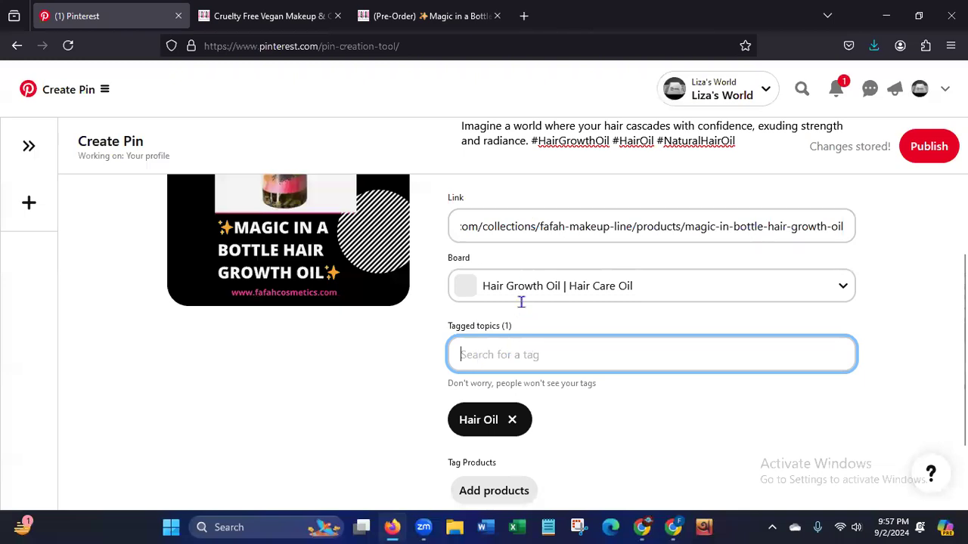
type("hair")
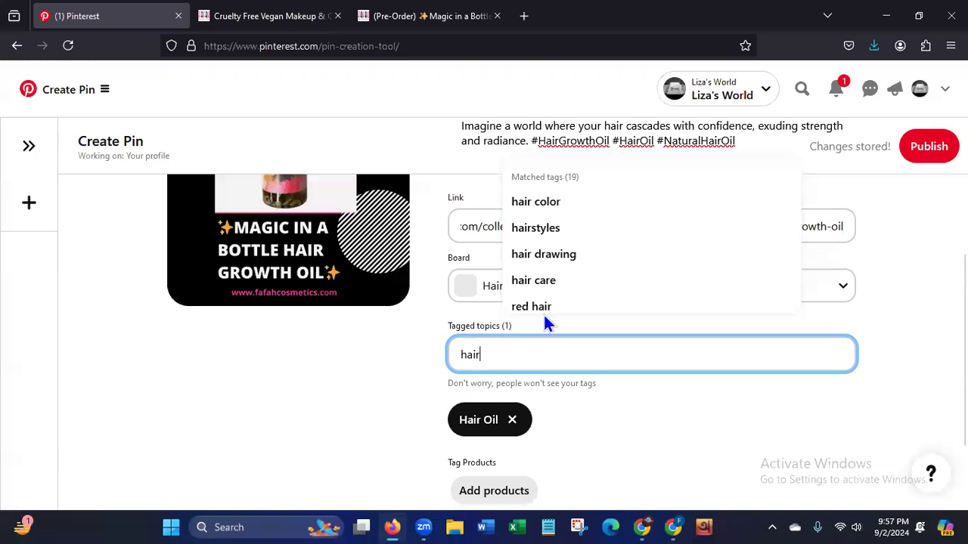
left_click(543, 281)
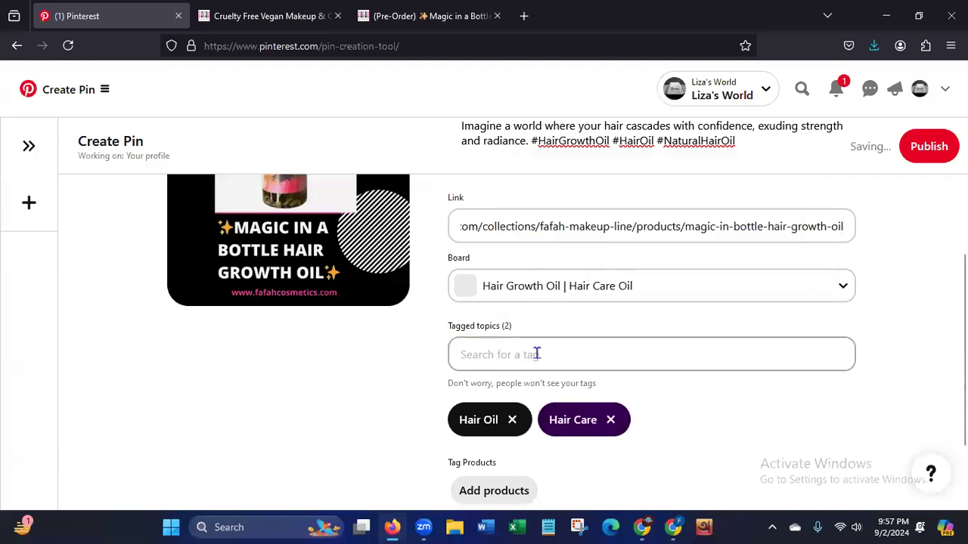
type("hair")
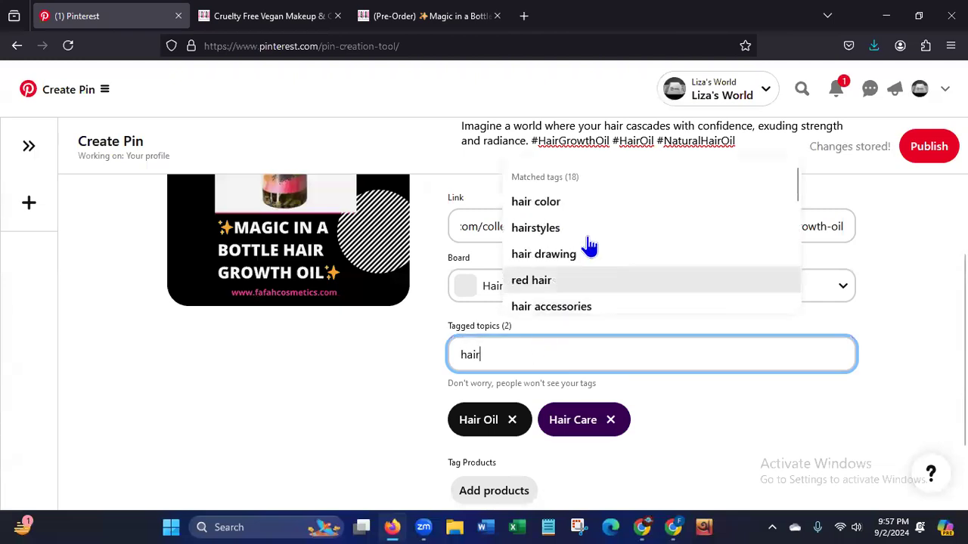
left_click_drag(796, 196, 772, 295)
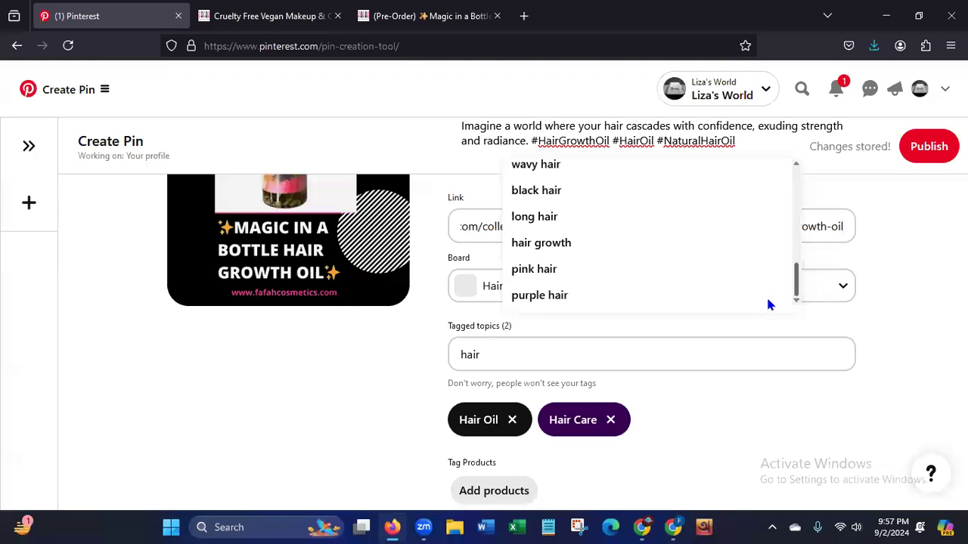
left_click(497, 355)
key("BackSpace")
key("BackSpace")
key("BackSpace")
key("BackSpace")
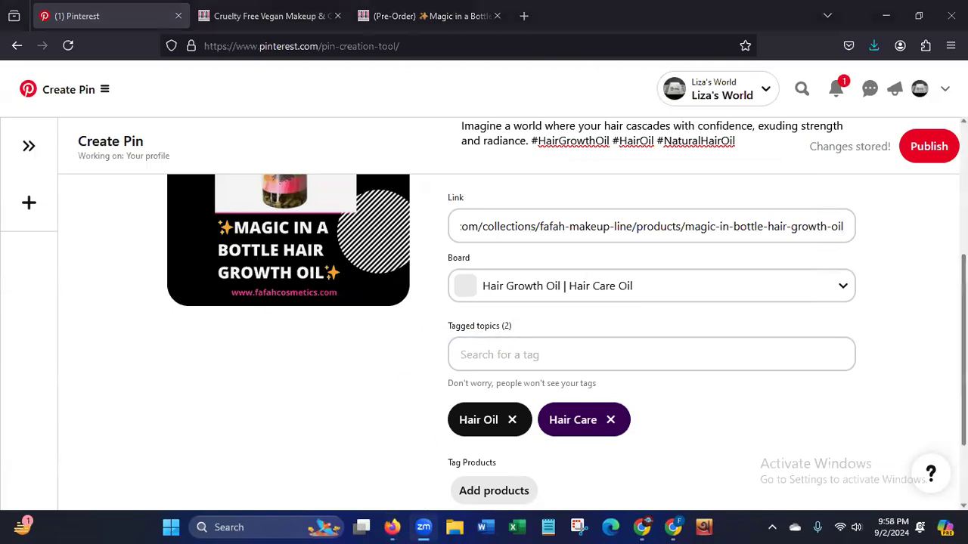
Review the pin's title, description, product link, board and tagged topics before publishing.
scroll(567, 313, "up", 3)
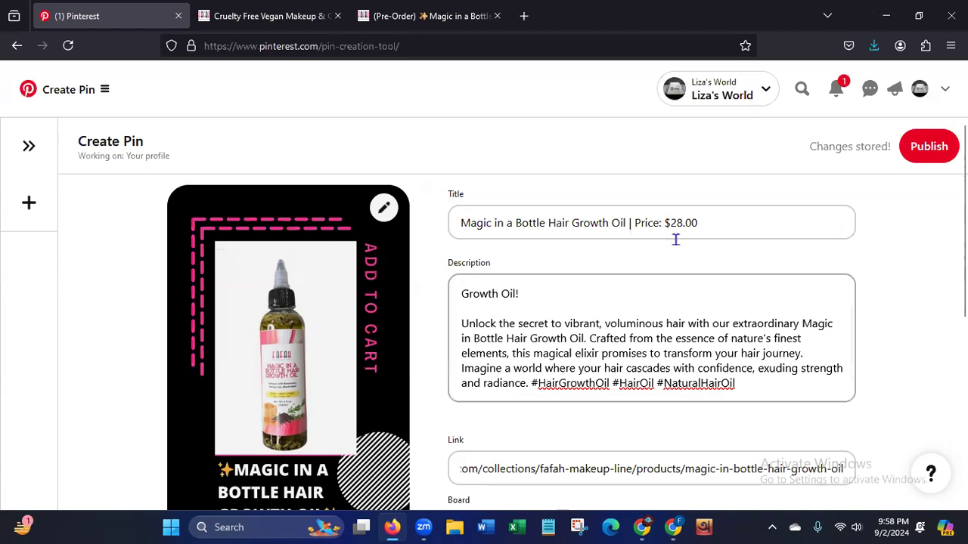
left_click_drag(963, 235, 964, 301)
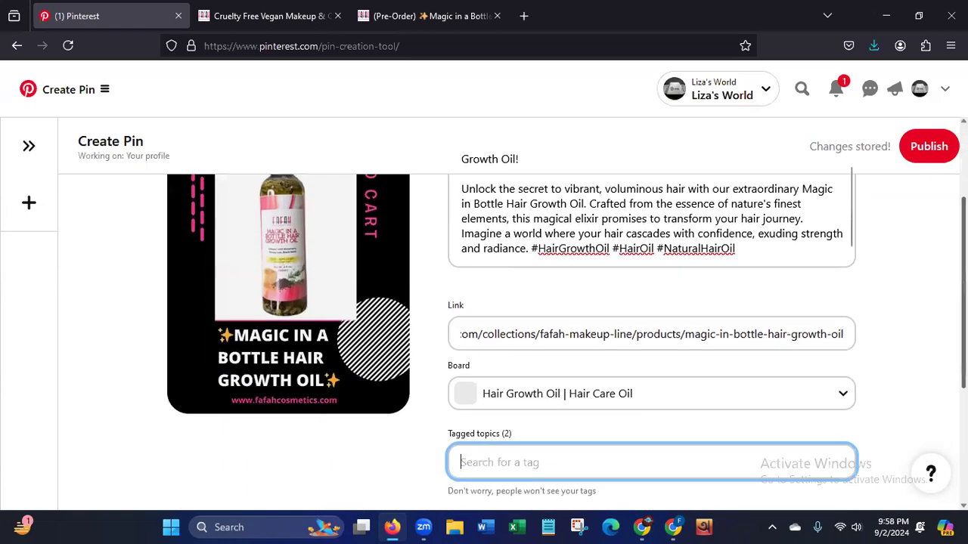
scroll(305, 259, "up", 3)
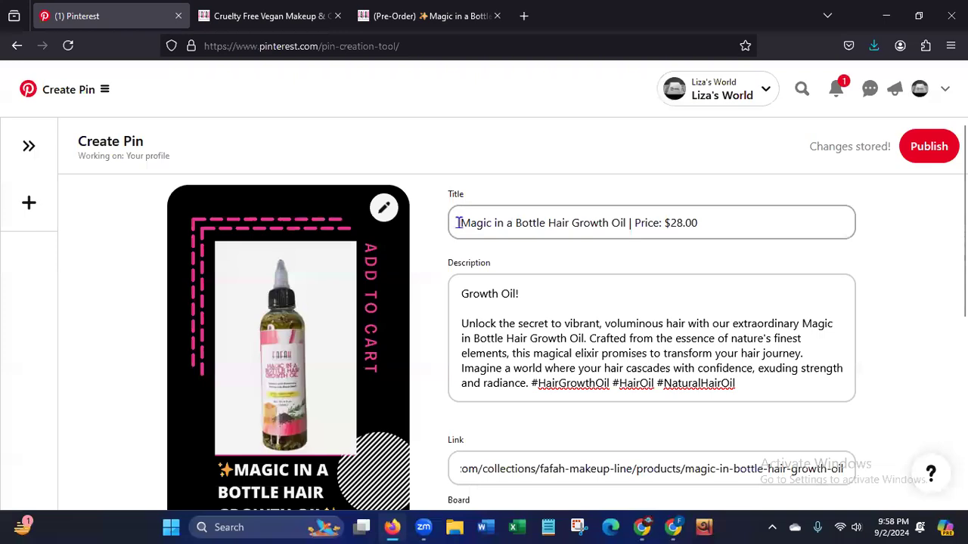
left_click_drag(461, 223, 628, 222)
left_click_drag(694, 213, 778, 210)
left_click_drag(466, 328, 805, 328)
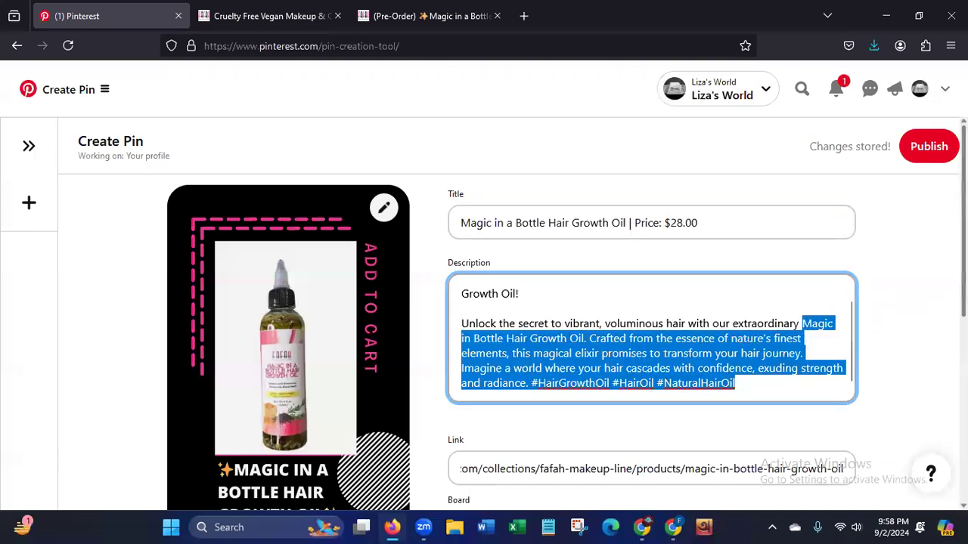
scroll(805, 327, "down", 3)
scroll(731, 298, "down", 2)
left_click_drag(458, 253, 740, 254)
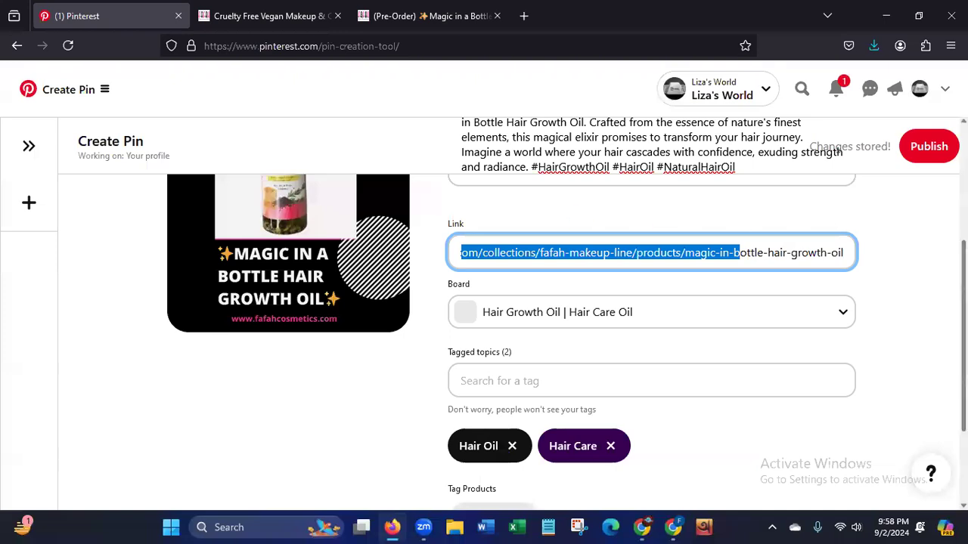
scroll(650, 302, "up", 3)
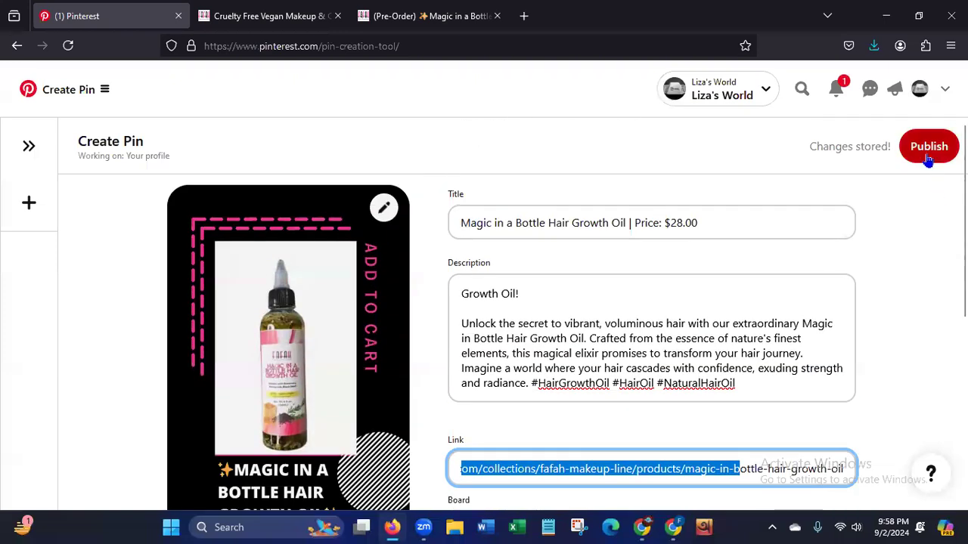
Publish the hair growth oil pin and open the published pin to view it.
left_click(928, 148)
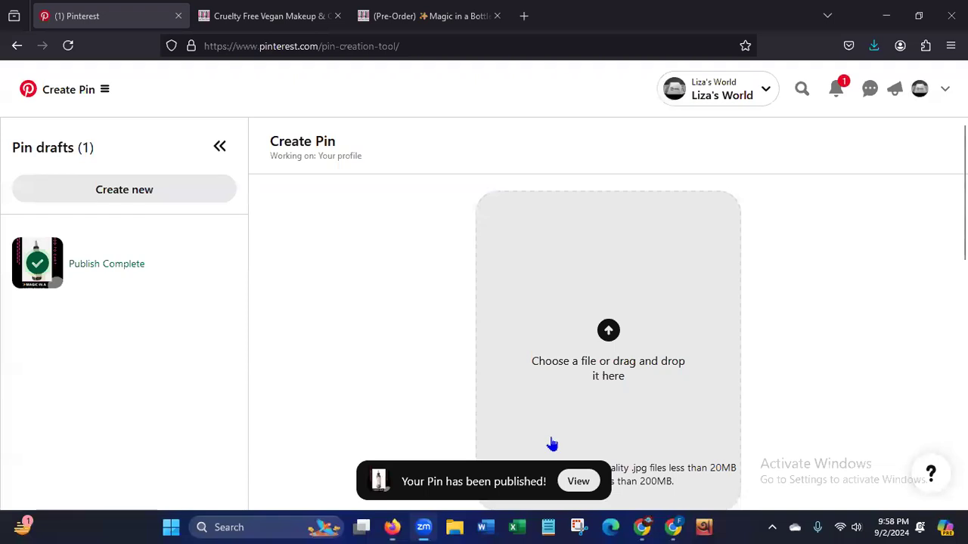
left_click(576, 482)
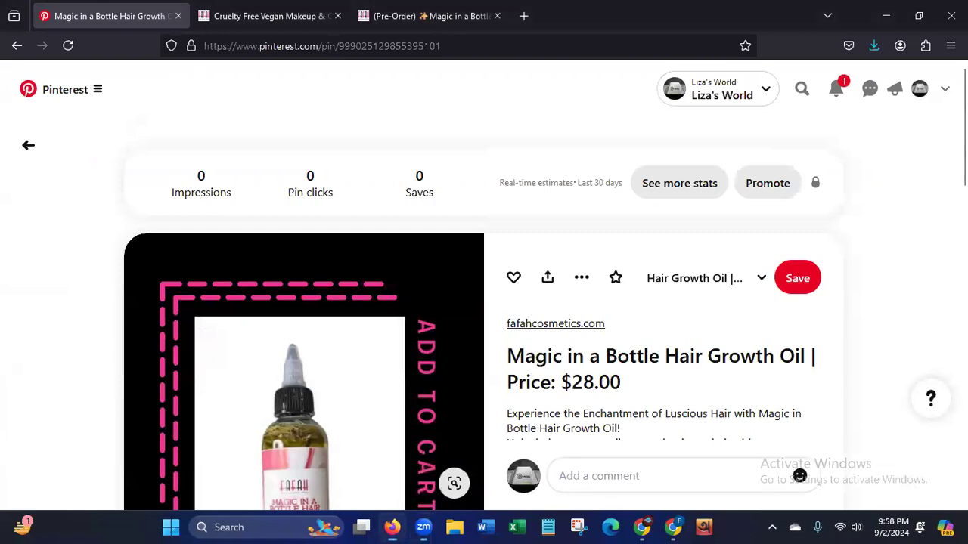
scroll(484, 314, "down", 5)
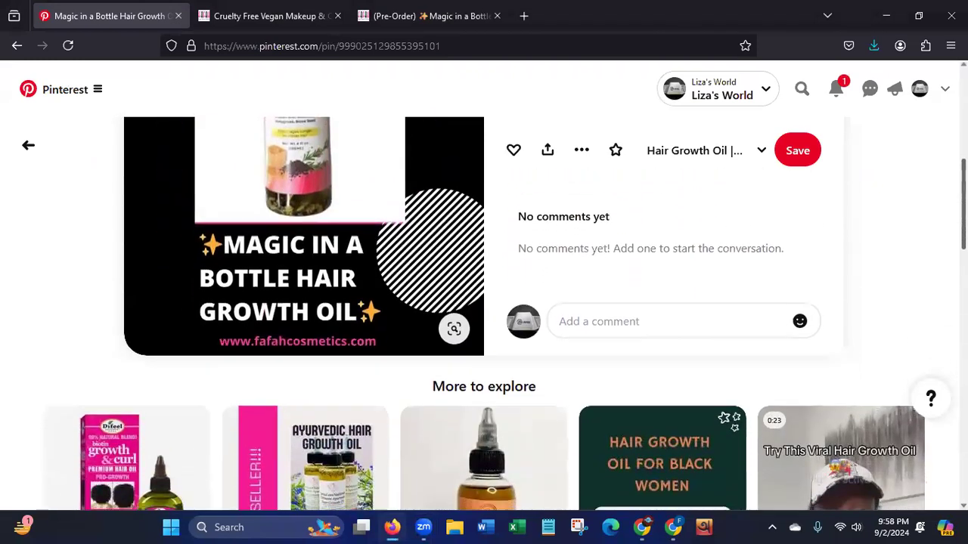
scroll(484, 313, "up", 5)
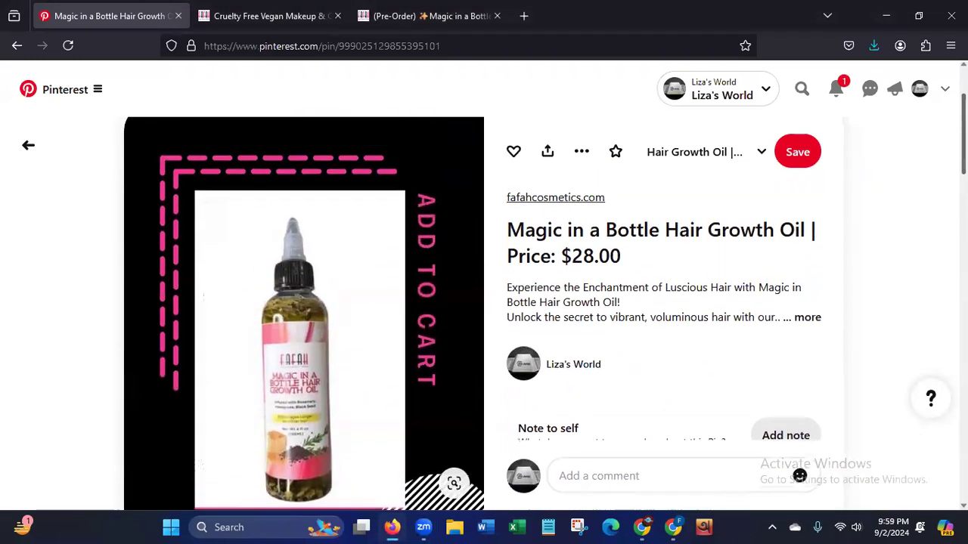
scroll(484, 314, "up", 1)
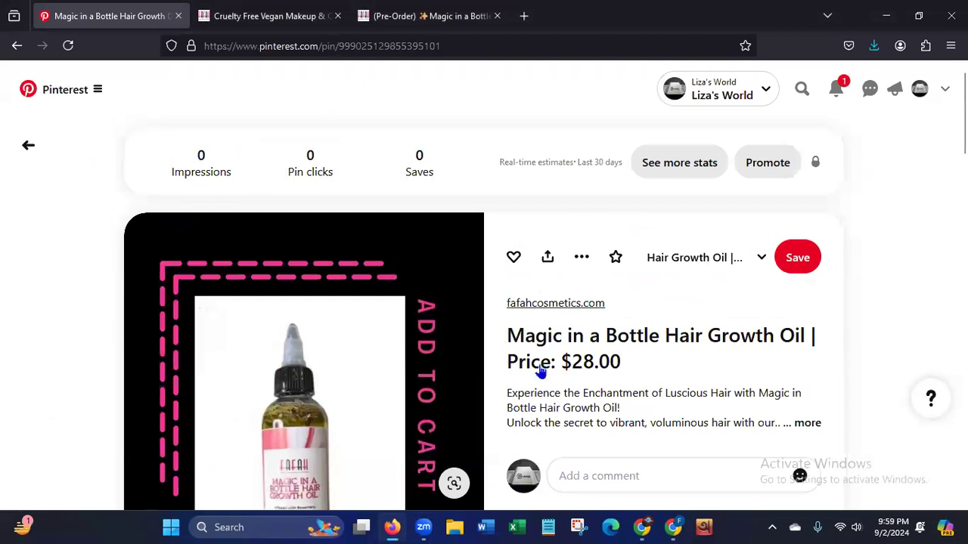
Check the seller's product page, then examine the published pin's image, title, description and website link.
left_click(364, 27)
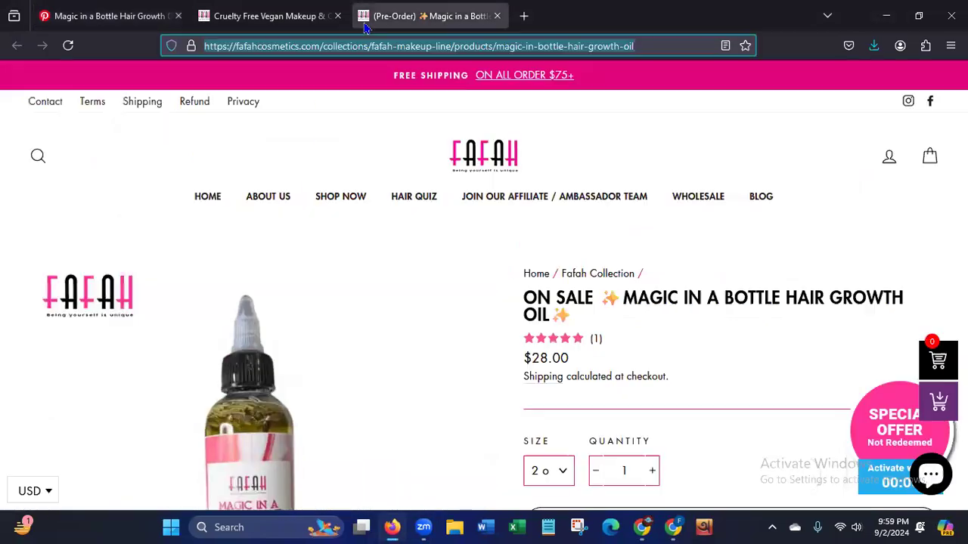
left_click(104, 23)
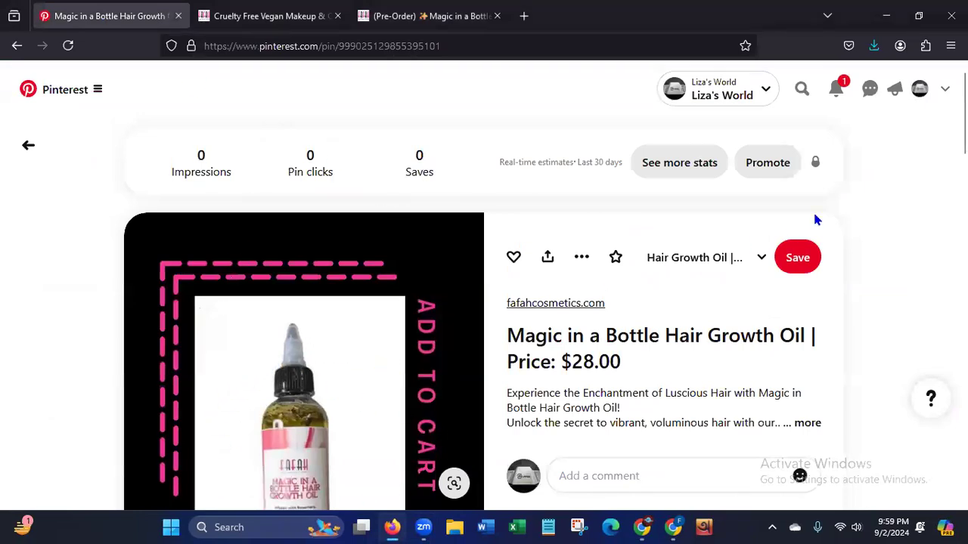
scroll(476, 314, "down", 3)
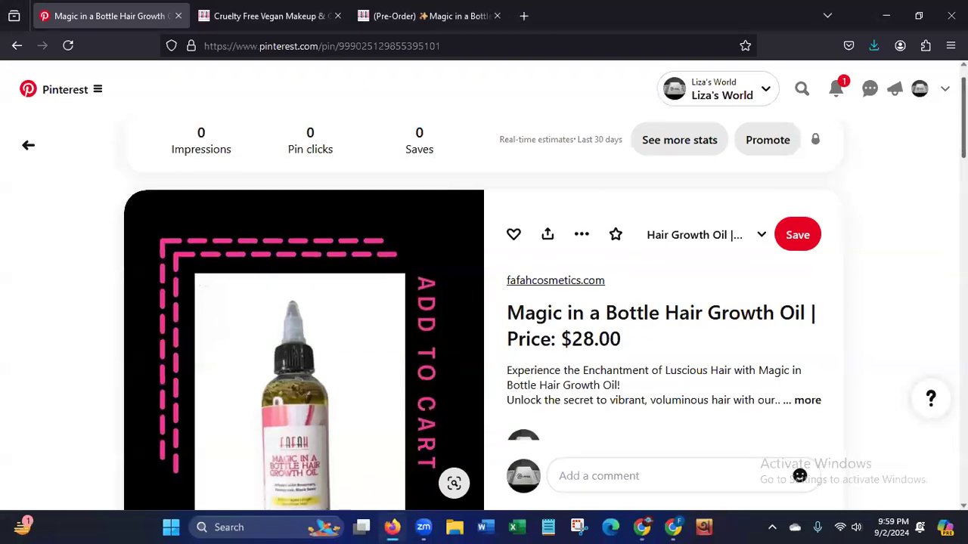
scroll(484, 314, "down", 3)
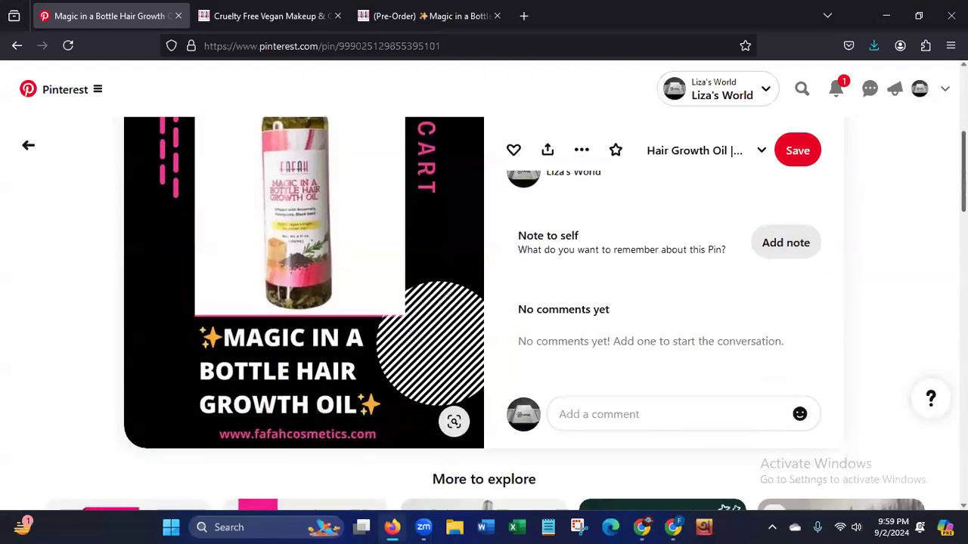
scroll(484, 313, "up", 3)
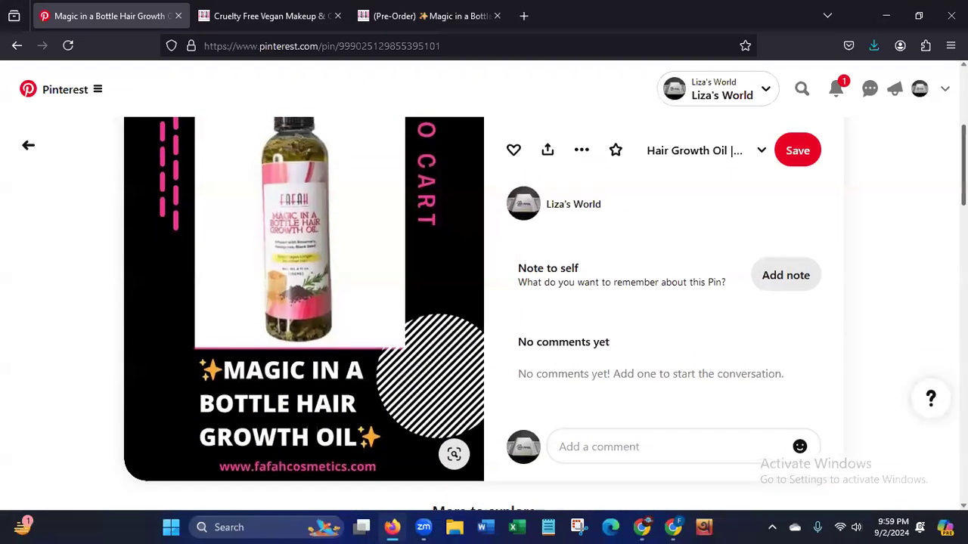
scroll(484, 314, "up", 3)
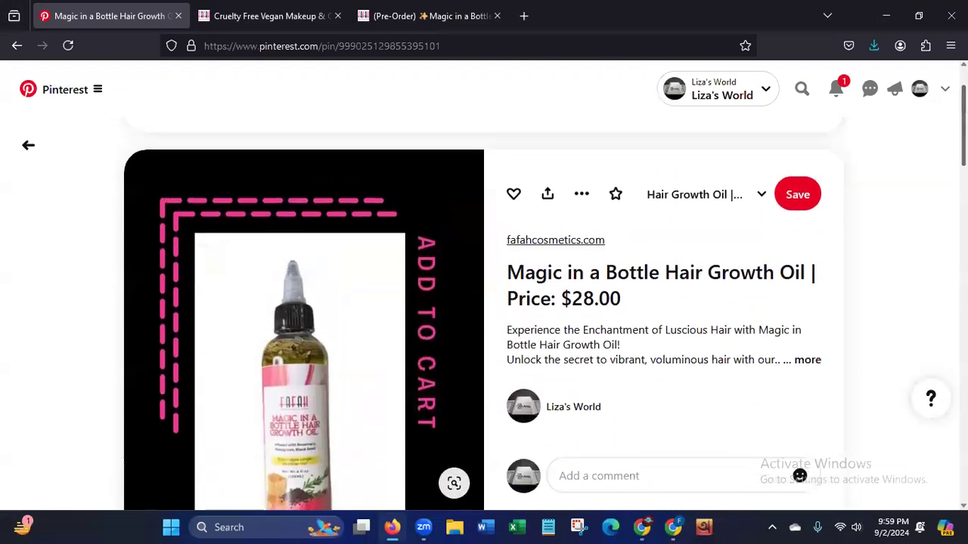
scroll(484, 313, "up", 1)
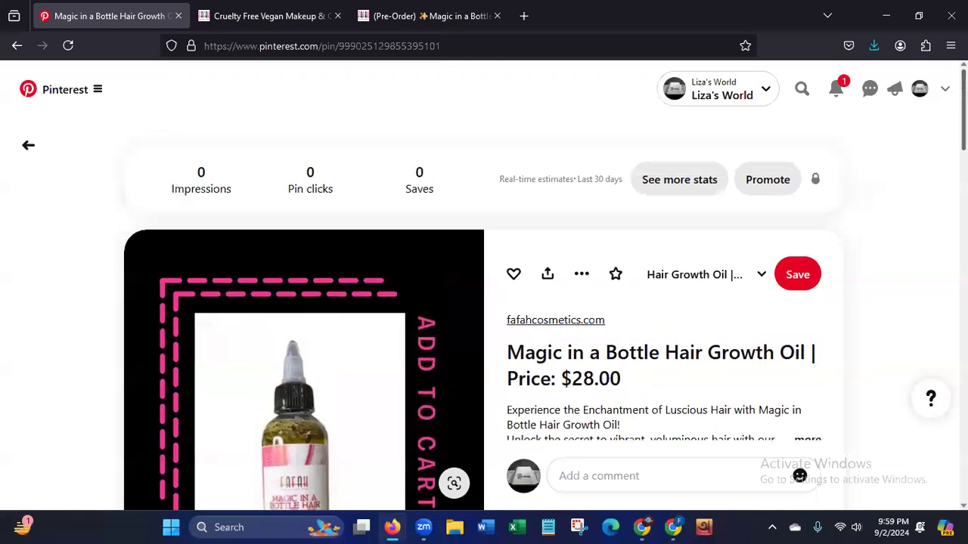
scroll(484, 313, "down", 2)
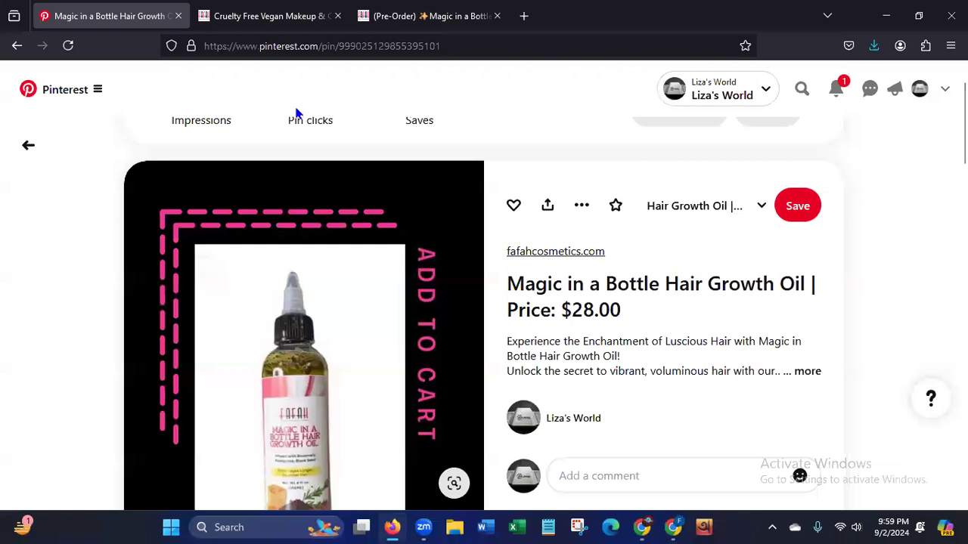
Go back from the published pin to the Pinterest profile's saved page.
left_click(16, 47)
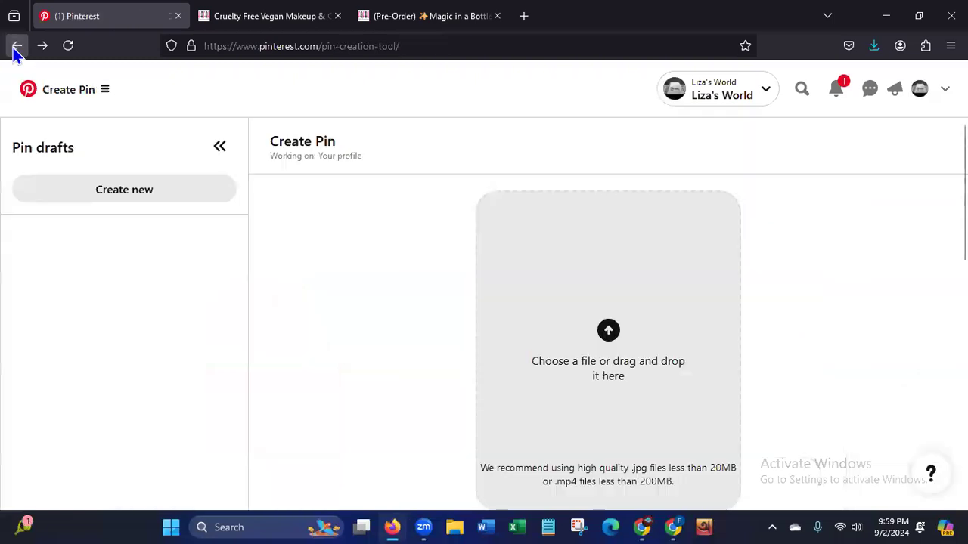
left_click(16, 47)
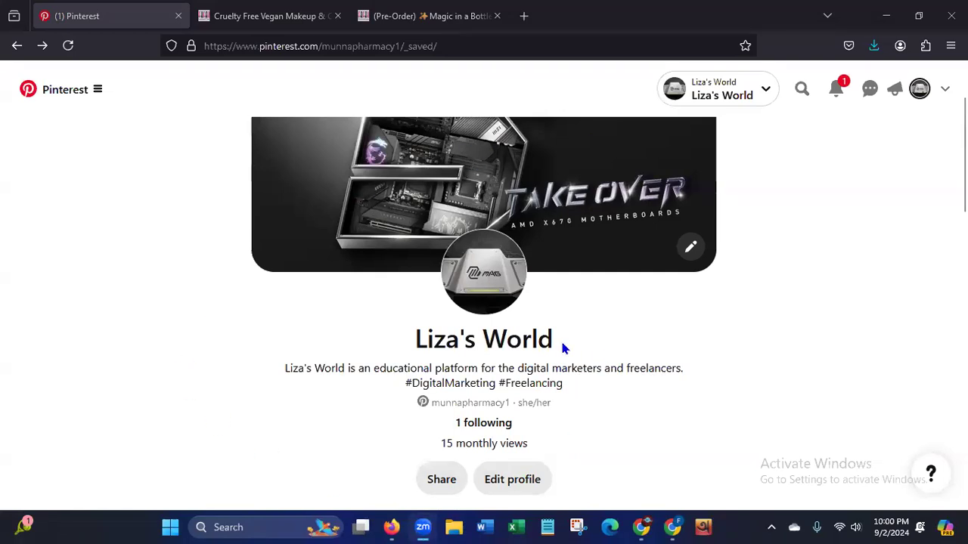
scroll(432, 371, "up", 2)
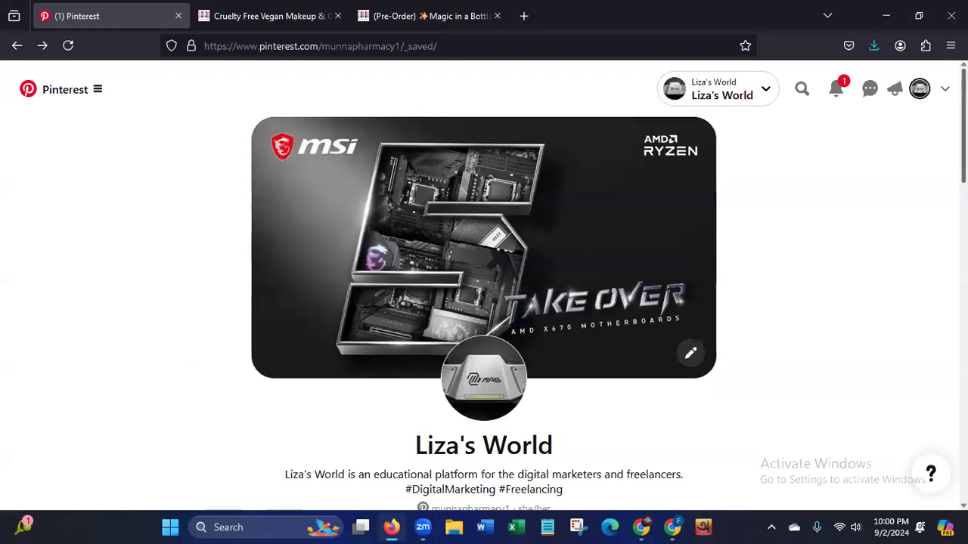
Review the Pinterest profile's header, description and saved boards, including the hair growth oil board.
scroll(484, 302, "down", 5)
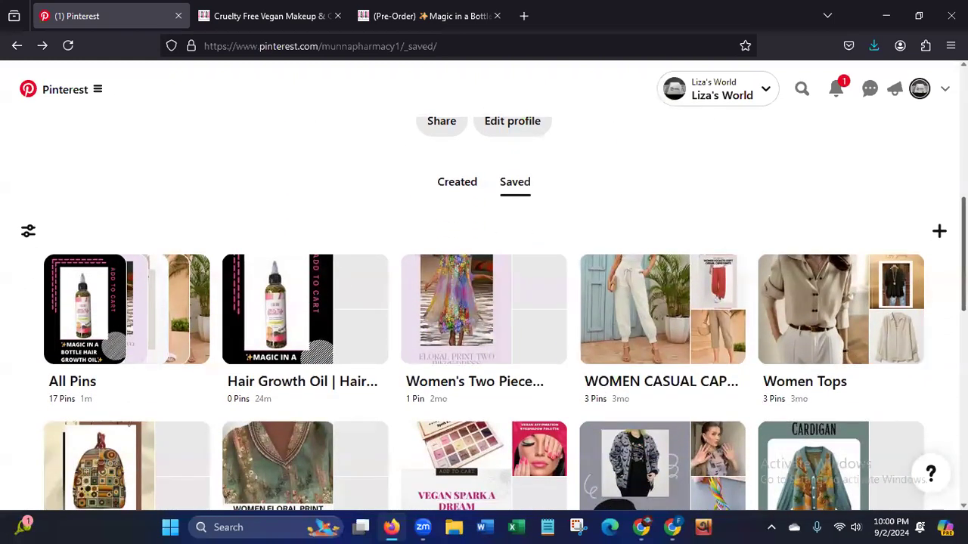
scroll(319, 157, "down", 2)
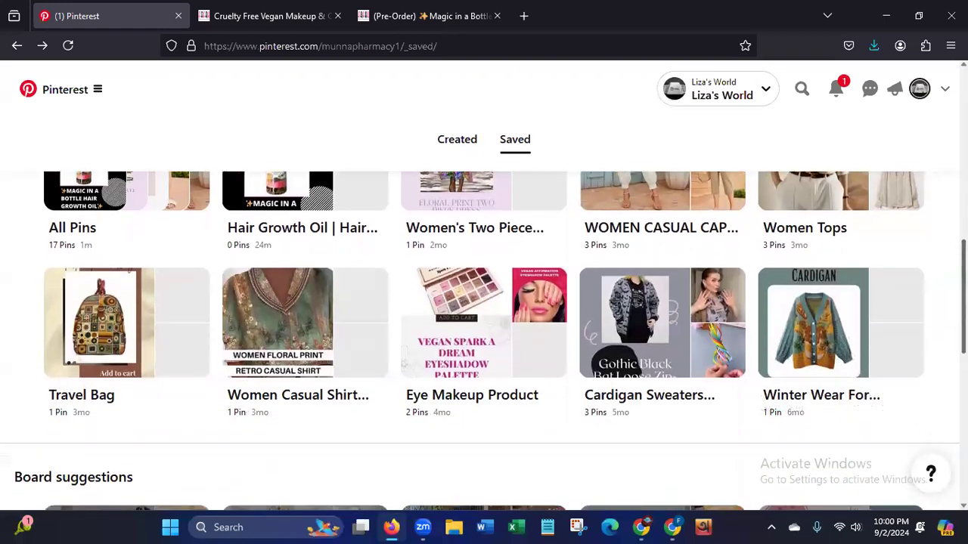
scroll(319, 157, "up", 4)
left_click_drag(963, 222, 963, 214)
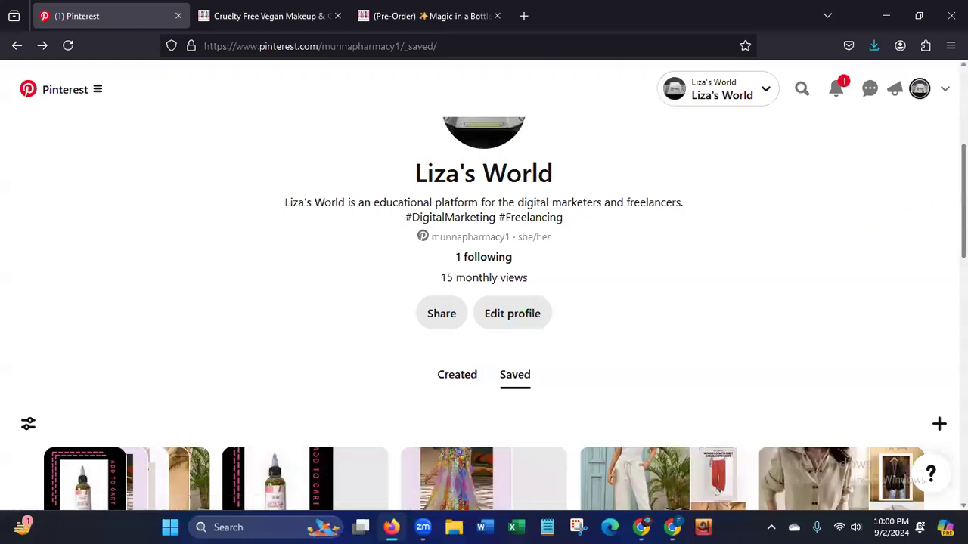
scroll(493, 314, "down", 3)
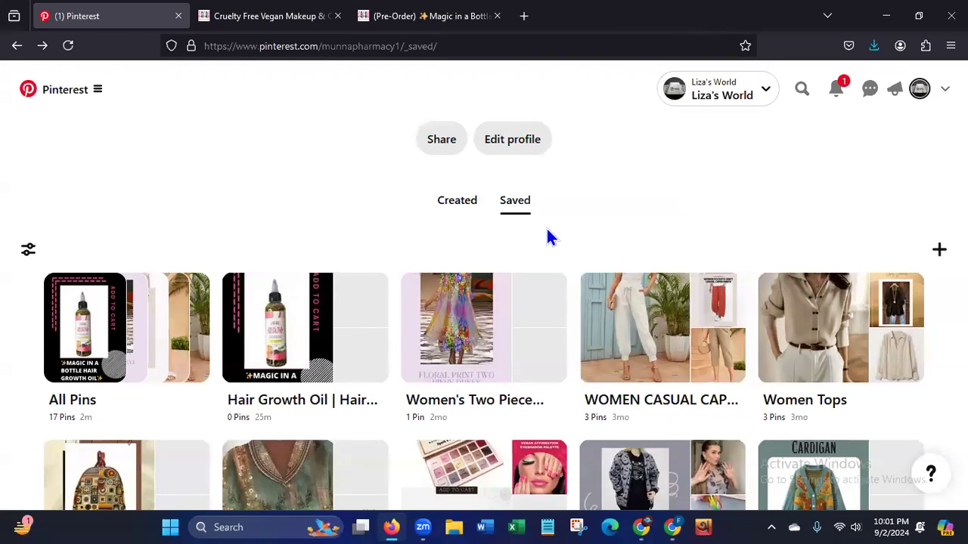
scroll(484, 314, "up", 3)
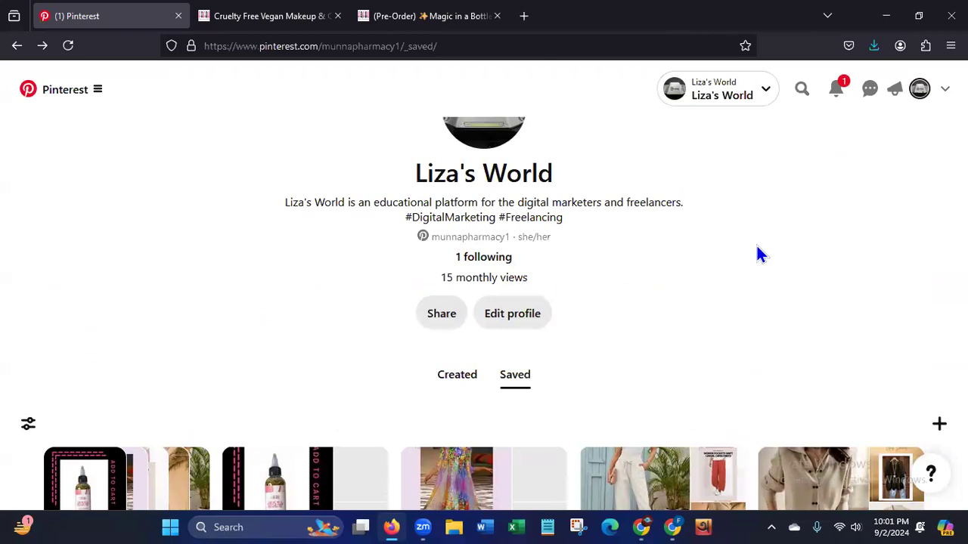
scroll(494, 314, "up", 4)
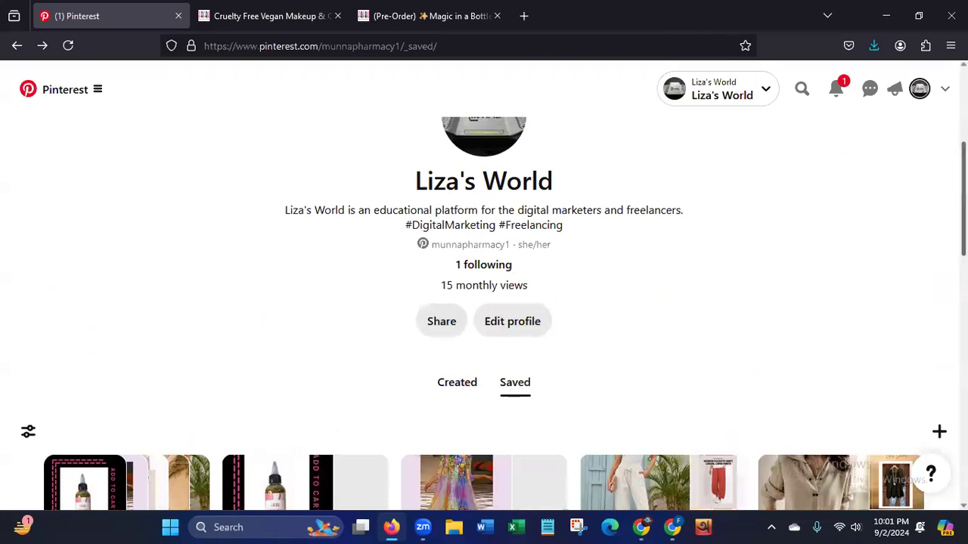
scroll(484, 303, "down", 4)
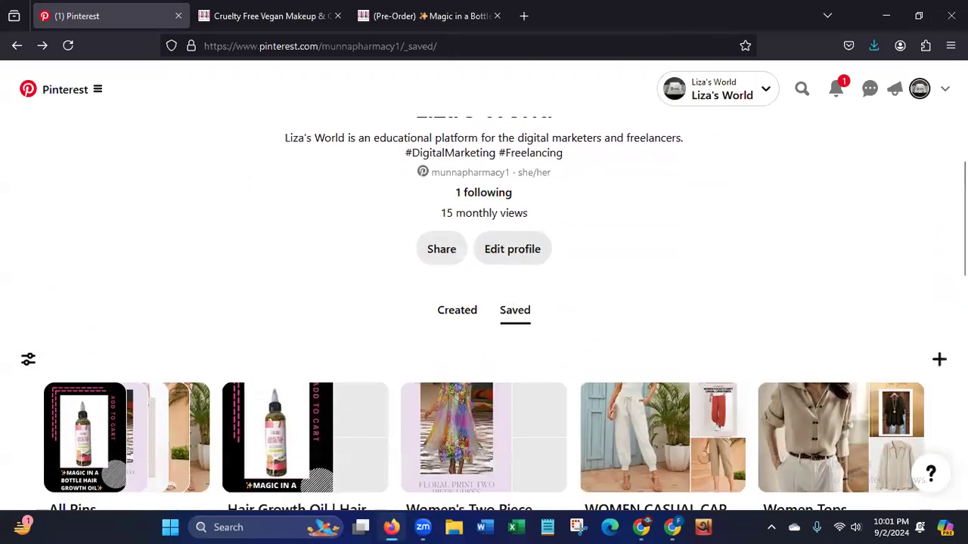
scroll(483, 302, "up", 1)
scroll(484, 303, "up", 4)
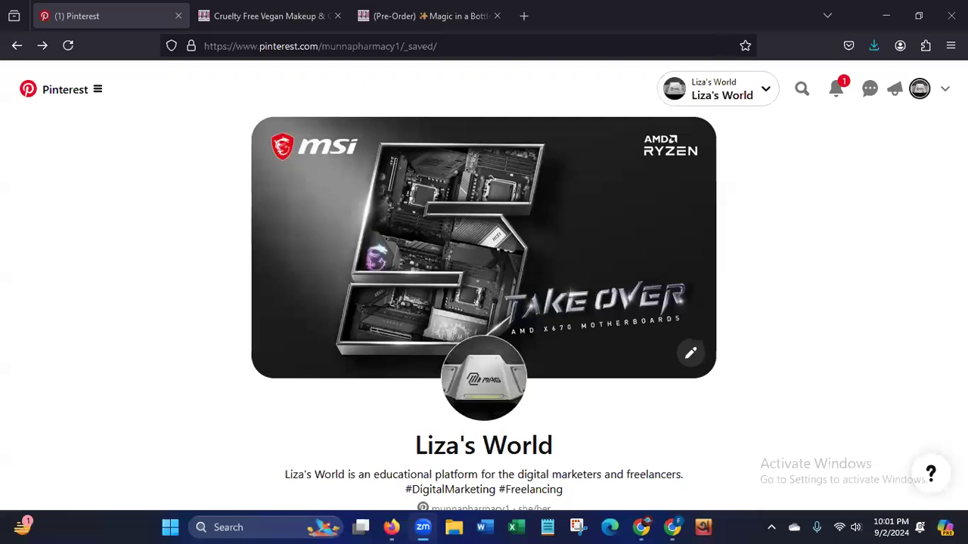
scroll(603, 413, "down", 2)
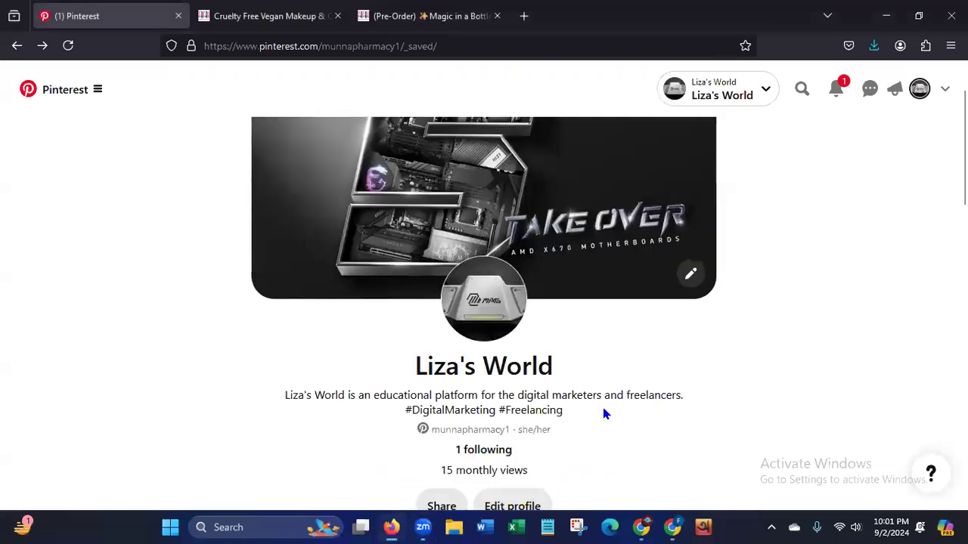
scroll(604, 413, "down", 5)
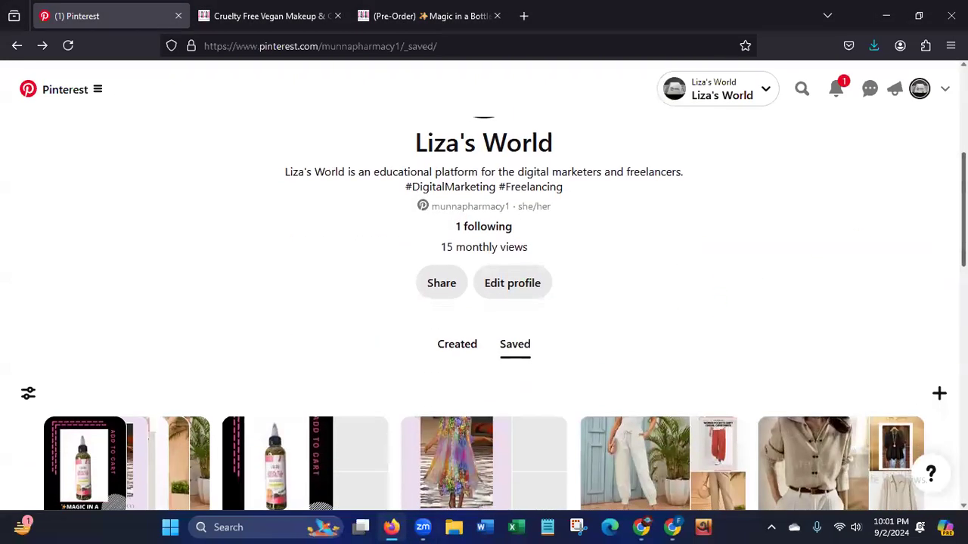
scroll(493, 314, "down", 2)
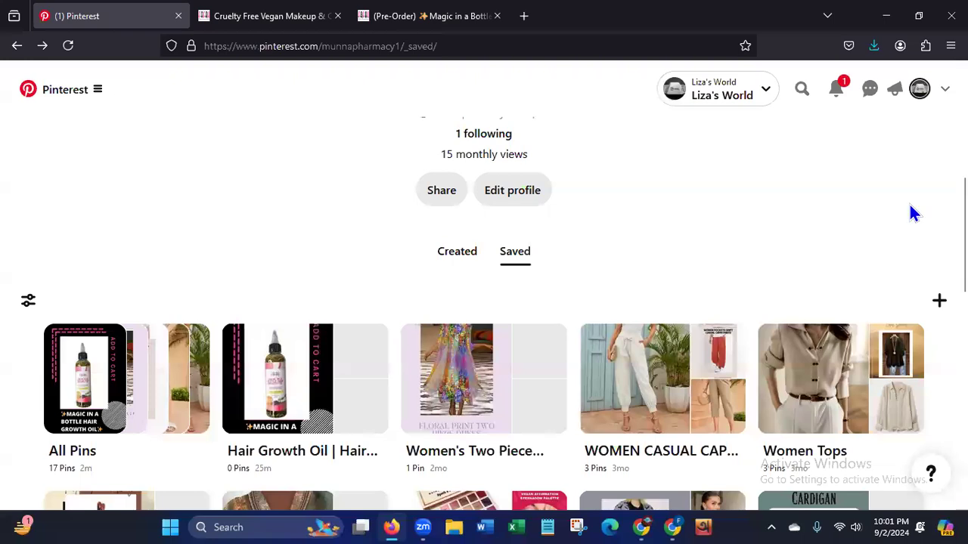
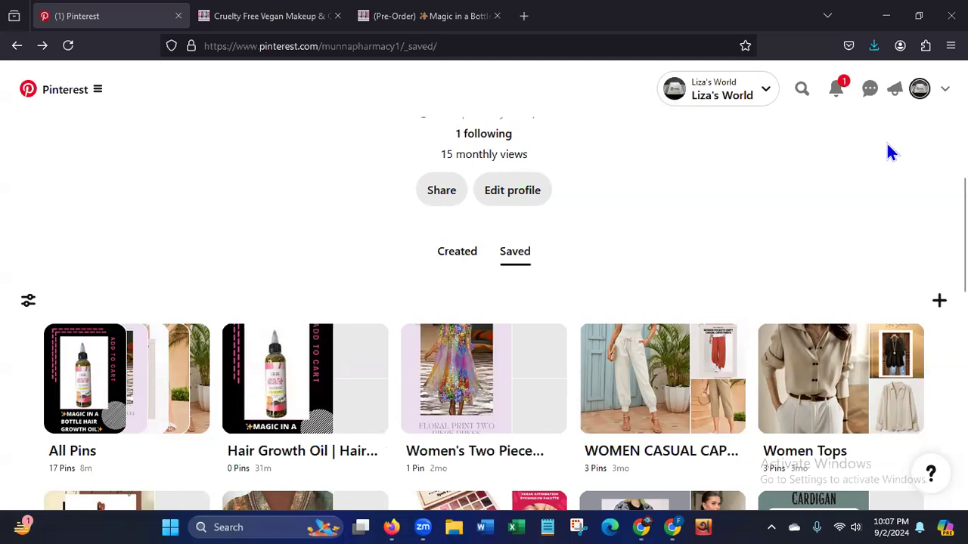
Switch from the Pinterest profile to the Canva design and browse the uploaded videos for hair growth oil clips.
scroll(484, 340, "down", 3)
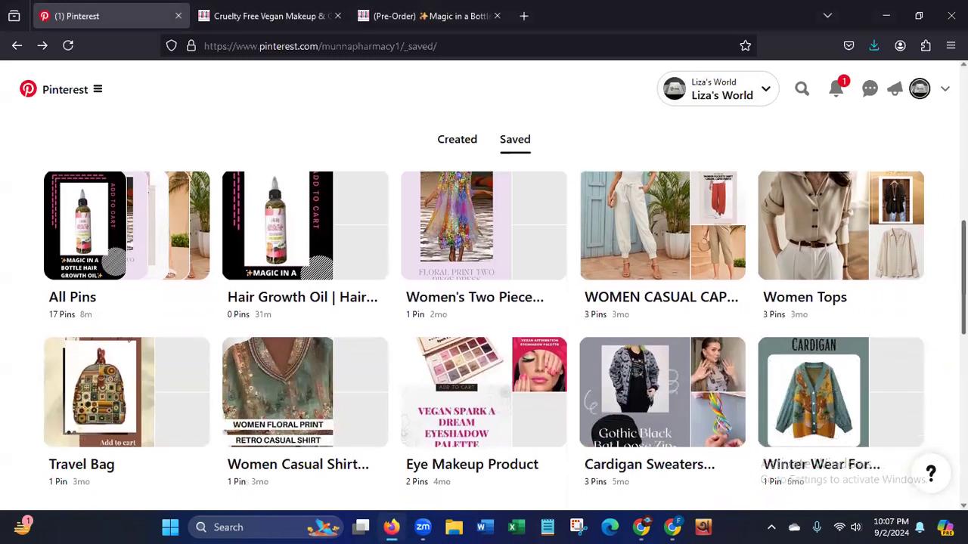
scroll(464, 271, "up", 3)
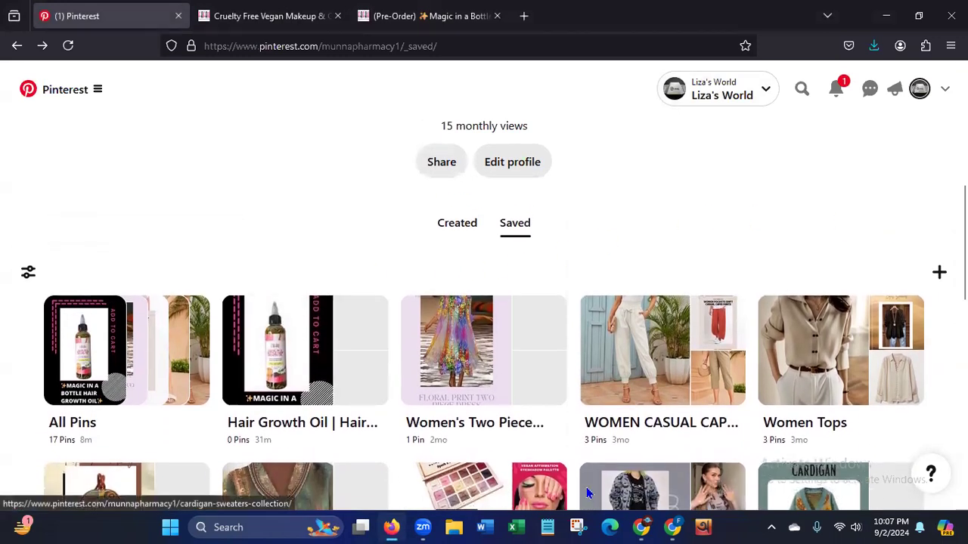
left_click(673, 524)
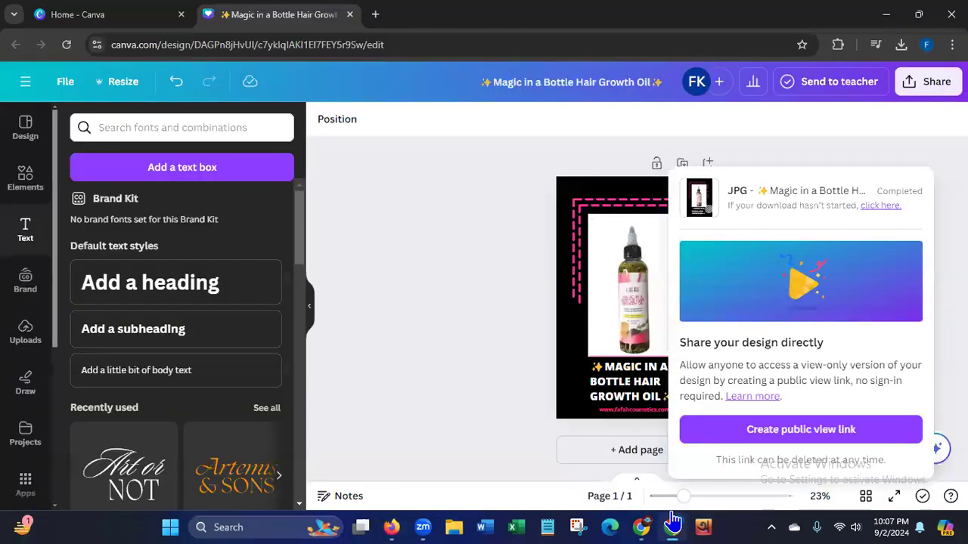
left_click(28, 348)
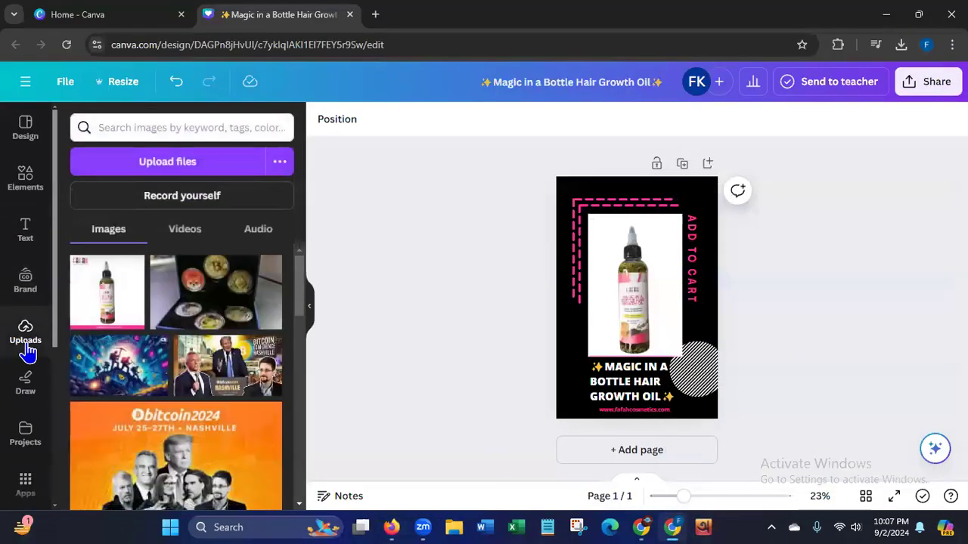
left_click(204, 234)
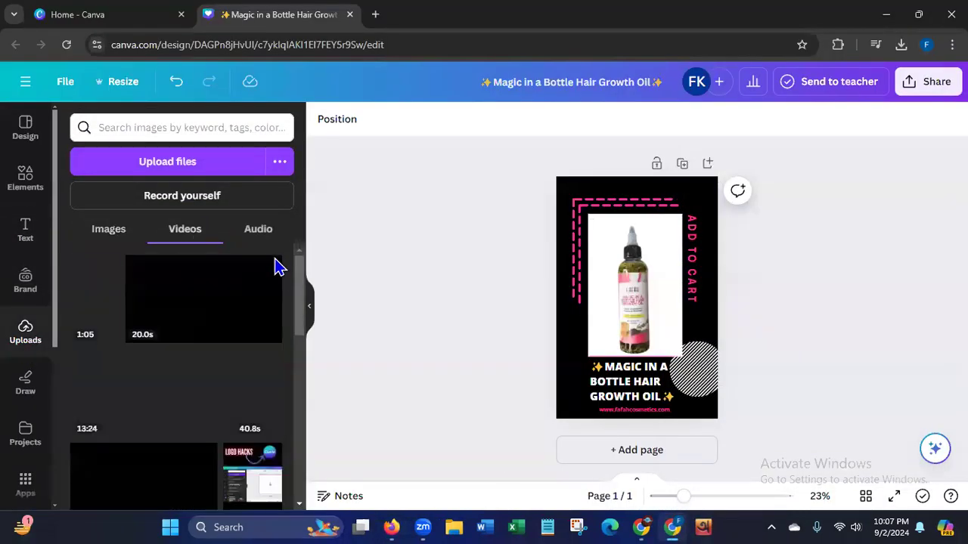
left_click_drag(300, 288, 290, 479)
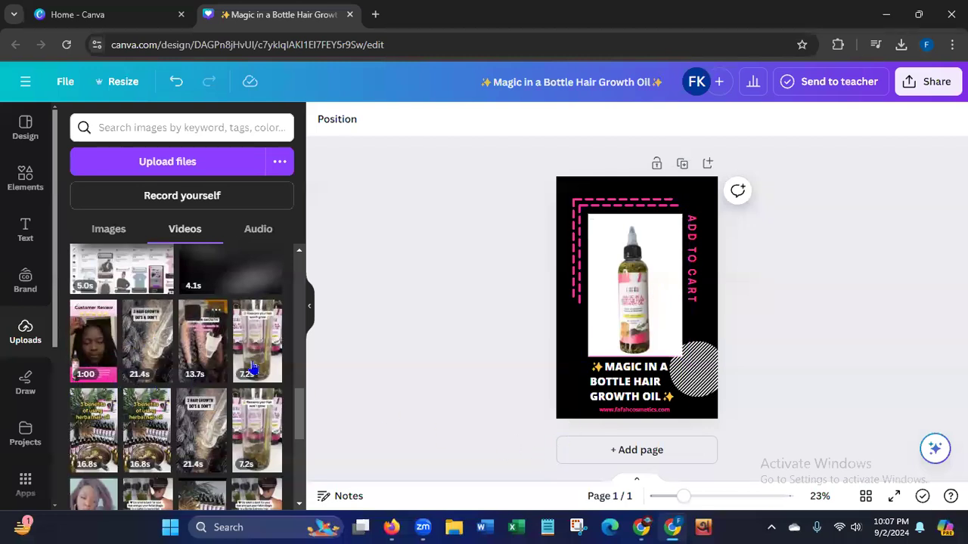
scroll(303, 408, "down", 5)
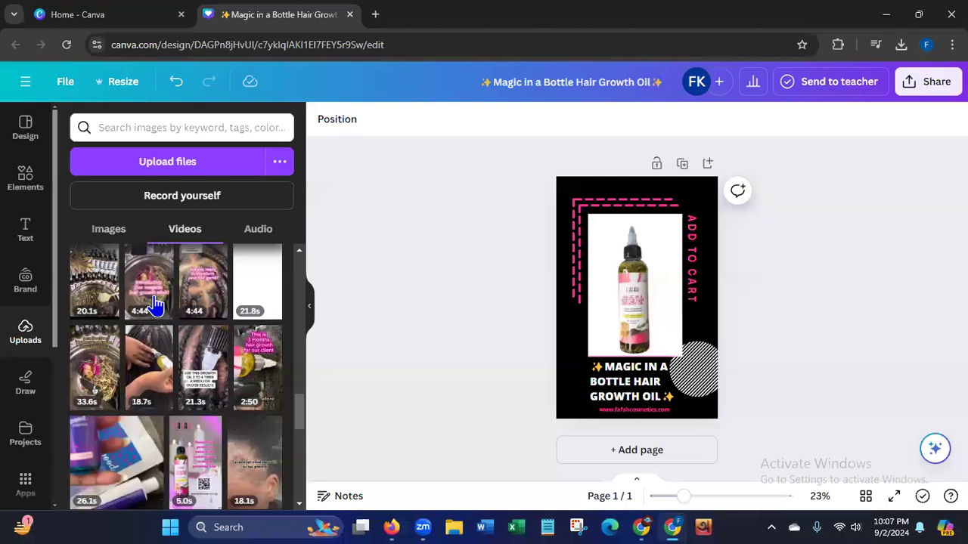
Add a second page to the hair growth oil design and place the 2:50 "3 months hair growth" video on it.
left_click(590, 457)
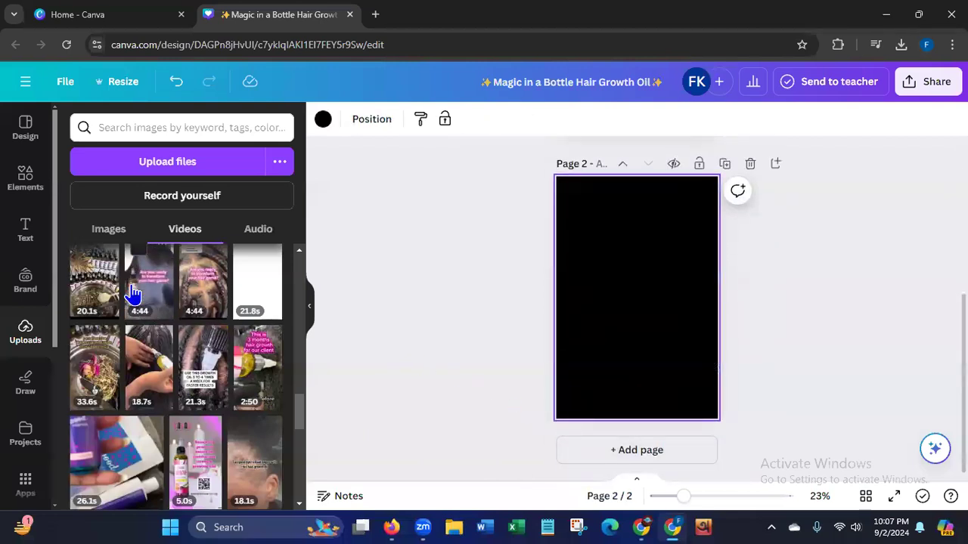
left_click(253, 390)
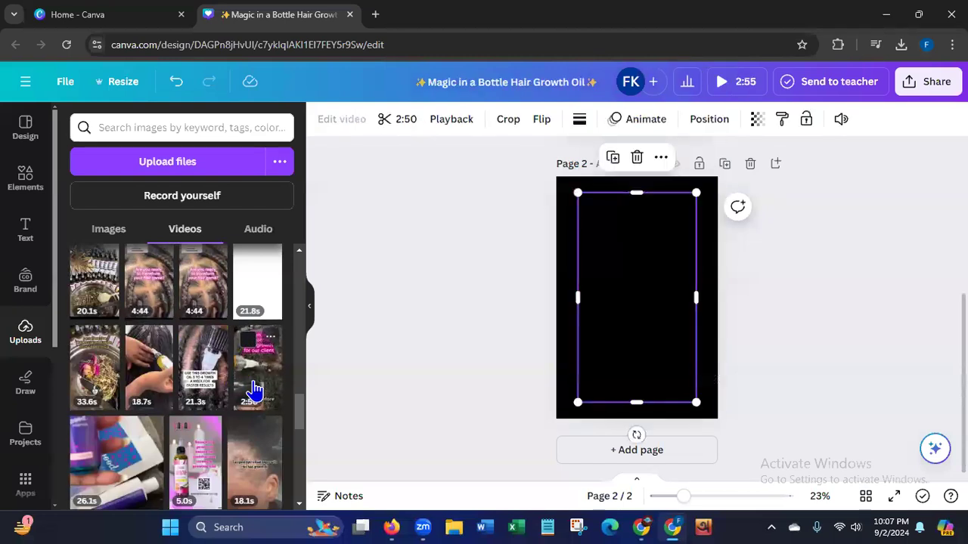
Mute the hair growth video on page 2 by setting its volume to 0.
left_click(671, 334)
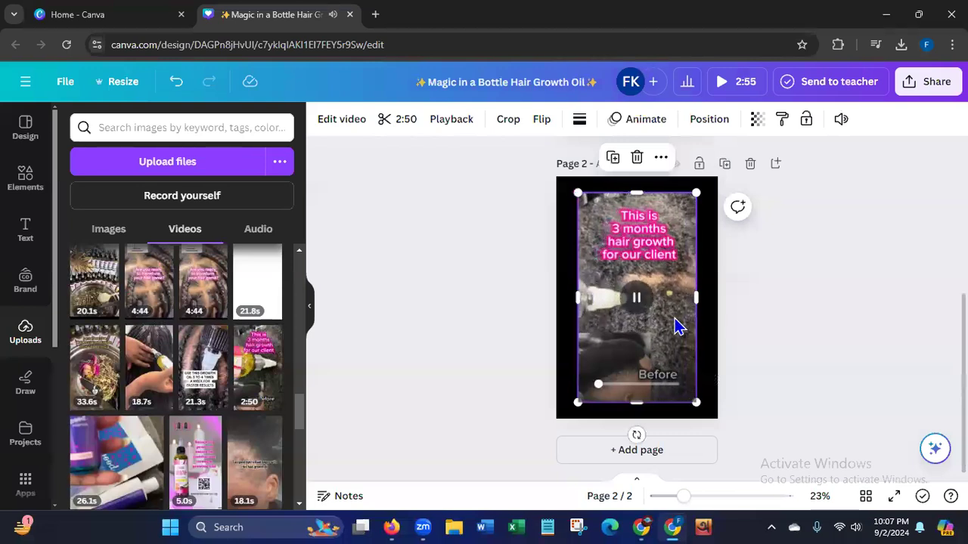
left_click(841, 119)
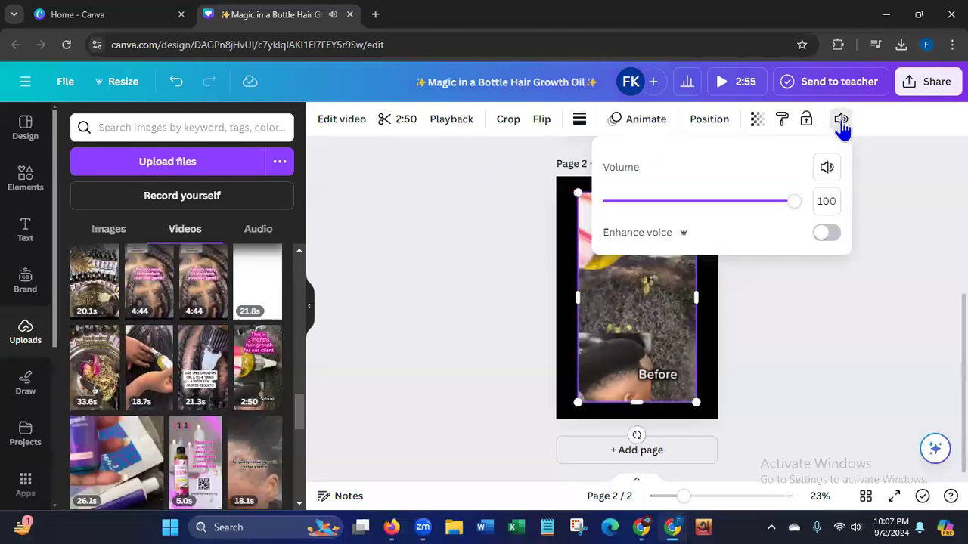
left_click(608, 288)
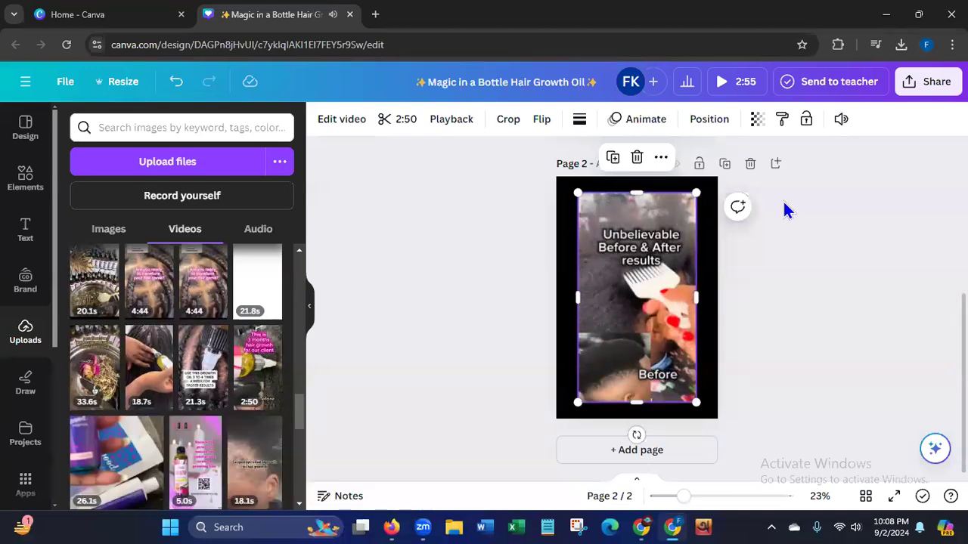
left_click(841, 118)
left_click_drag(793, 200, 459, 297)
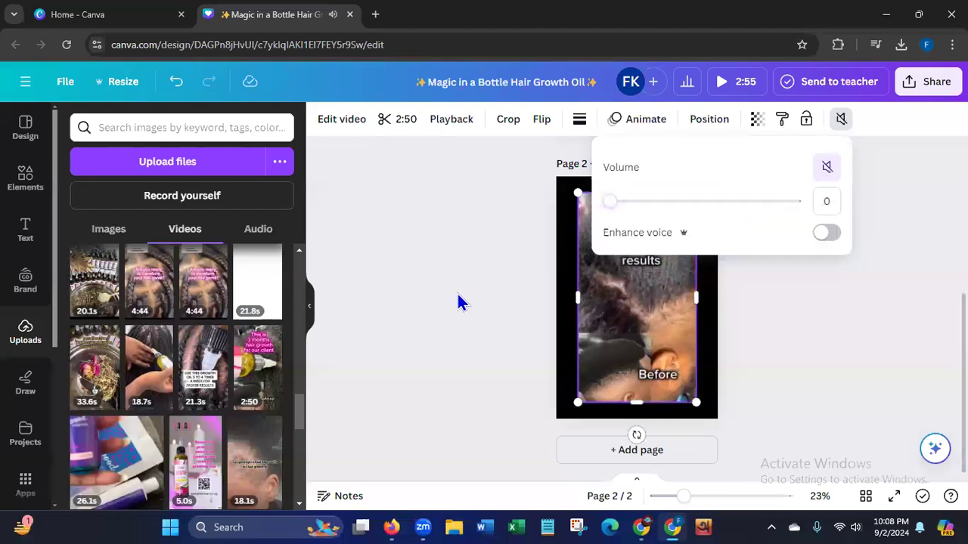
left_click(409, 350)
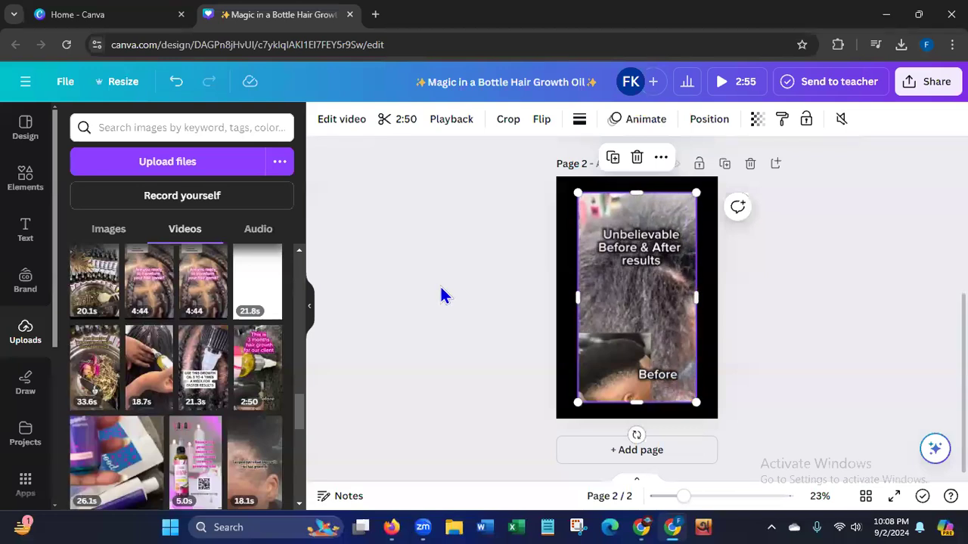
Watch the hair growth video play on page 2, pause it and delete it from the page.
mouse_move(675, 328)
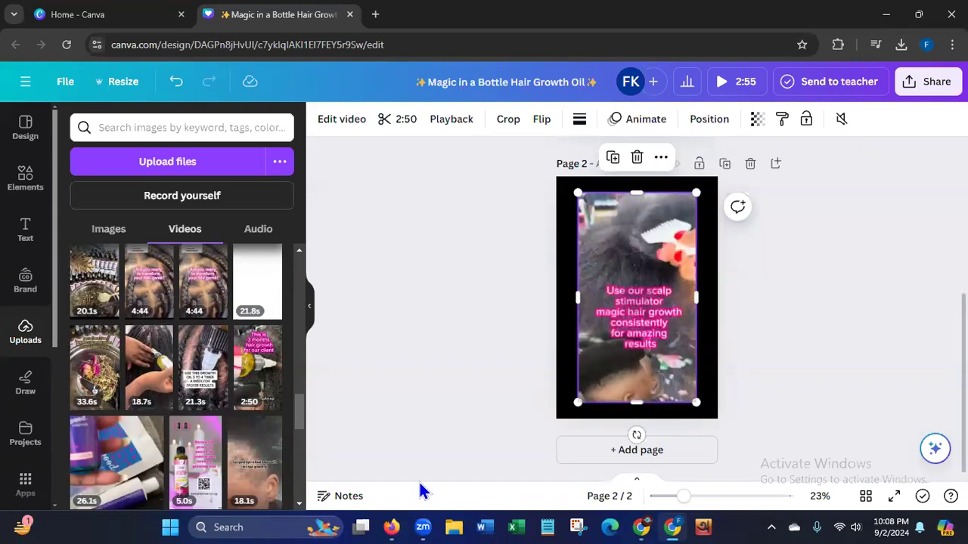
mouse_move(677, 225)
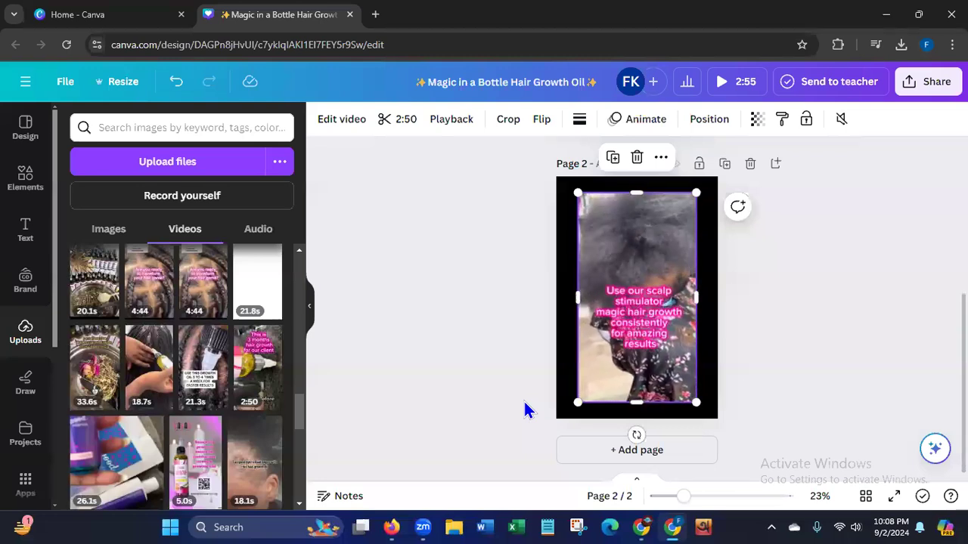
mouse_move(673, 389)
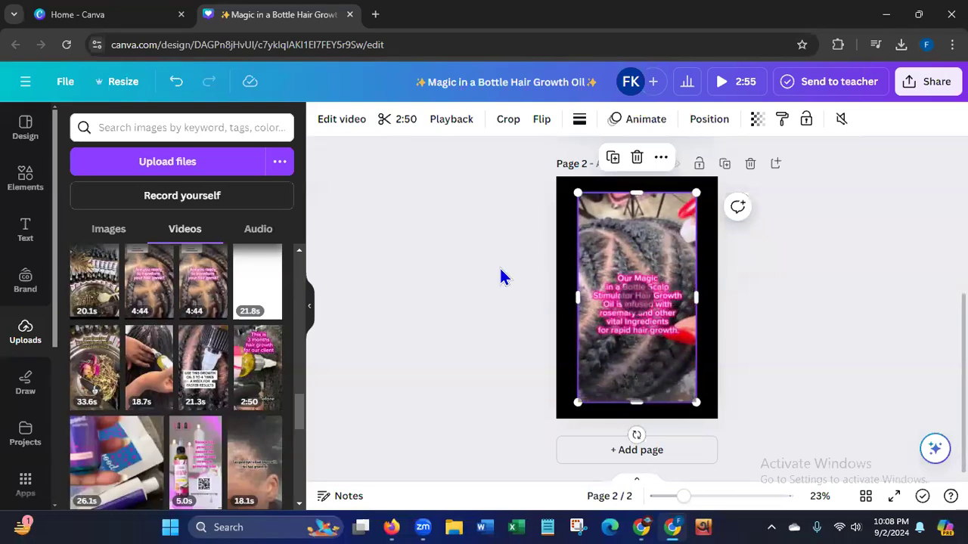
left_click(605, 237)
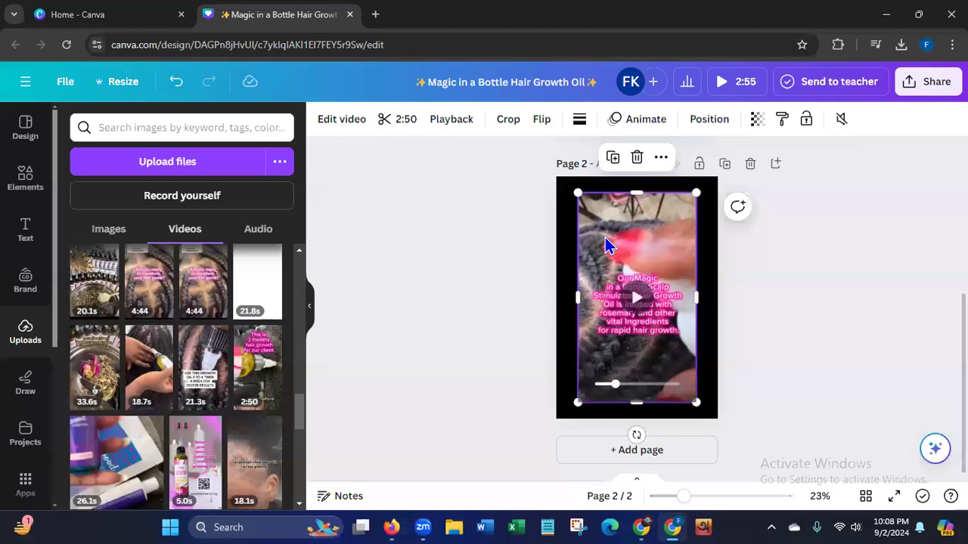
key("Delete")
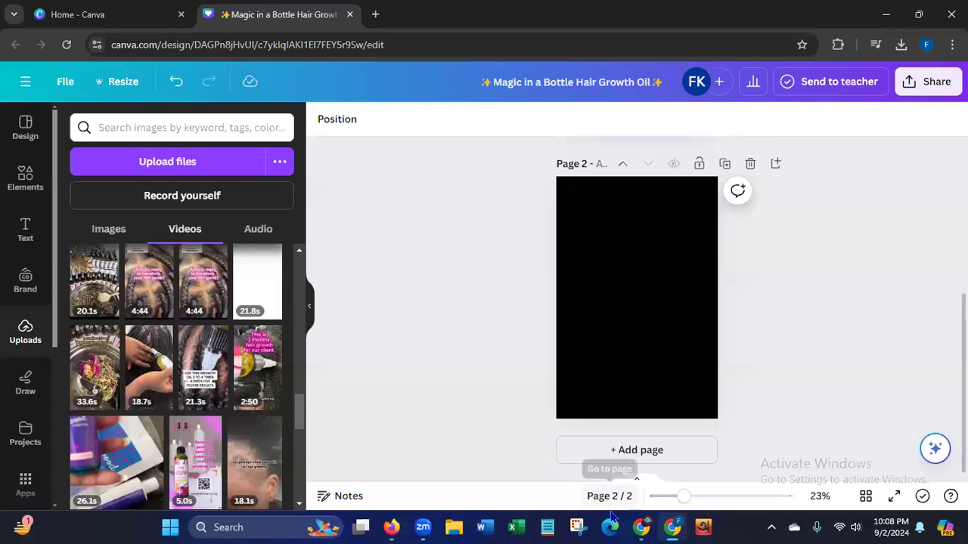
Switch back to Pinterest in Firefox and look over the profile's saved boards.
left_click(391, 521)
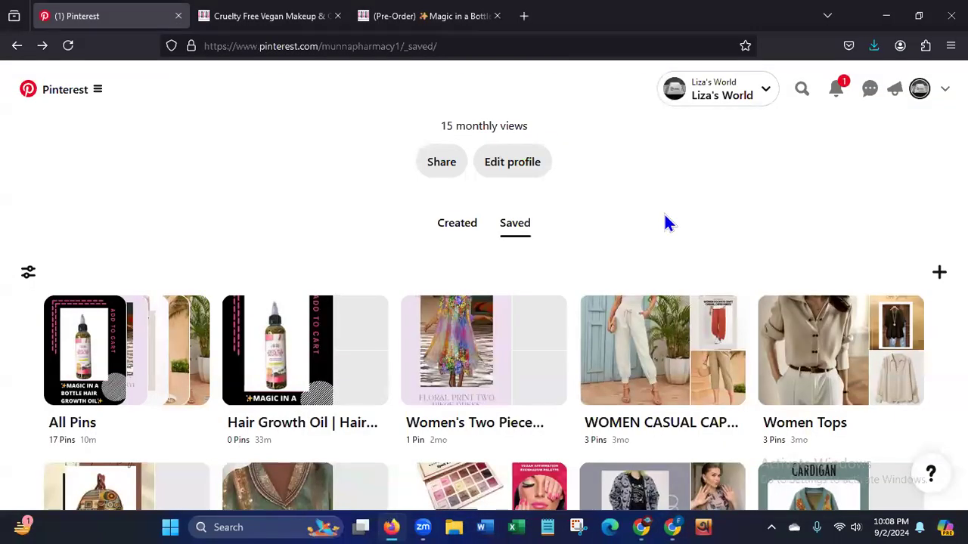
scroll(665, 221, "down", 5)
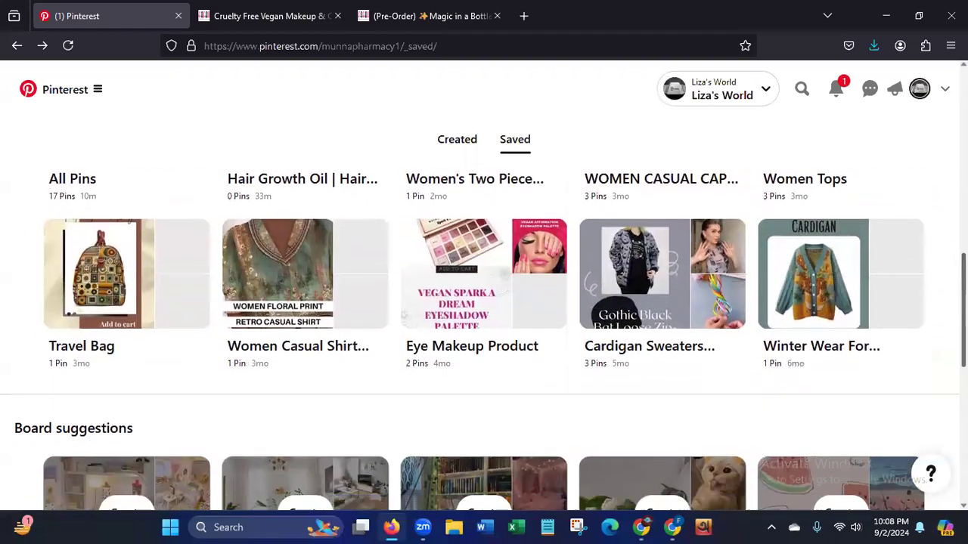
scroll(484, 340, "up", 3)
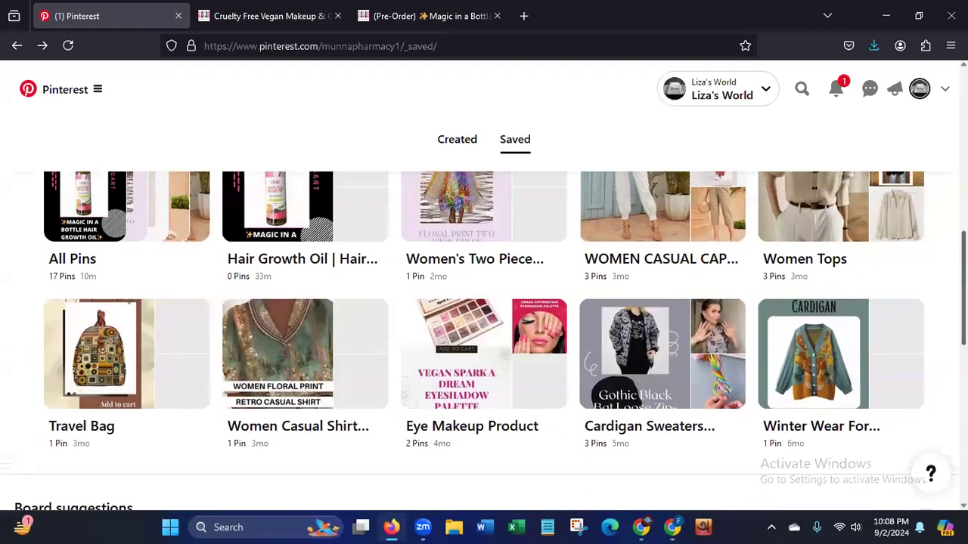
scroll(484, 340, "up", 1)
On the Fafah store, close the hair growth oil product page and open the red Vegan Matte Lipstick "Successful" product from the home page.
left_click(264, 16)
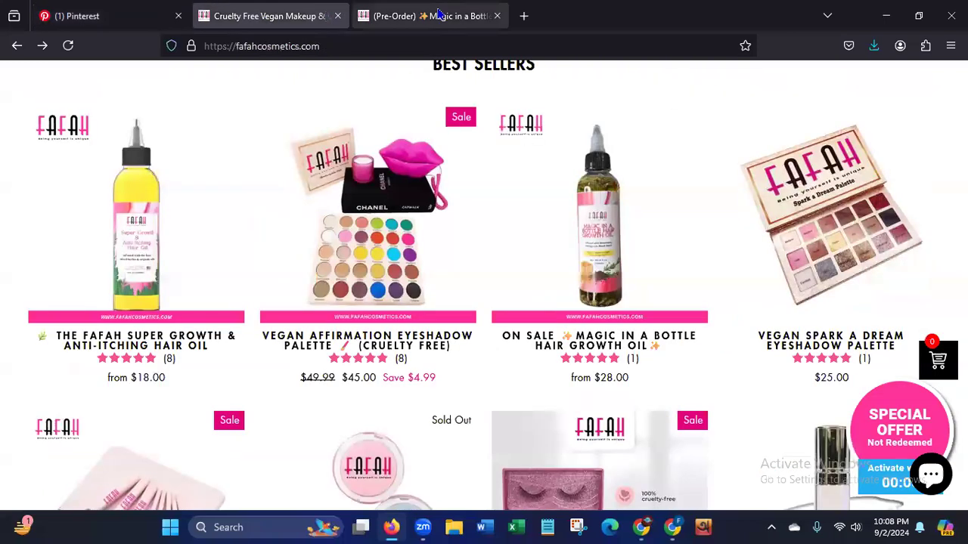
left_click(496, 15)
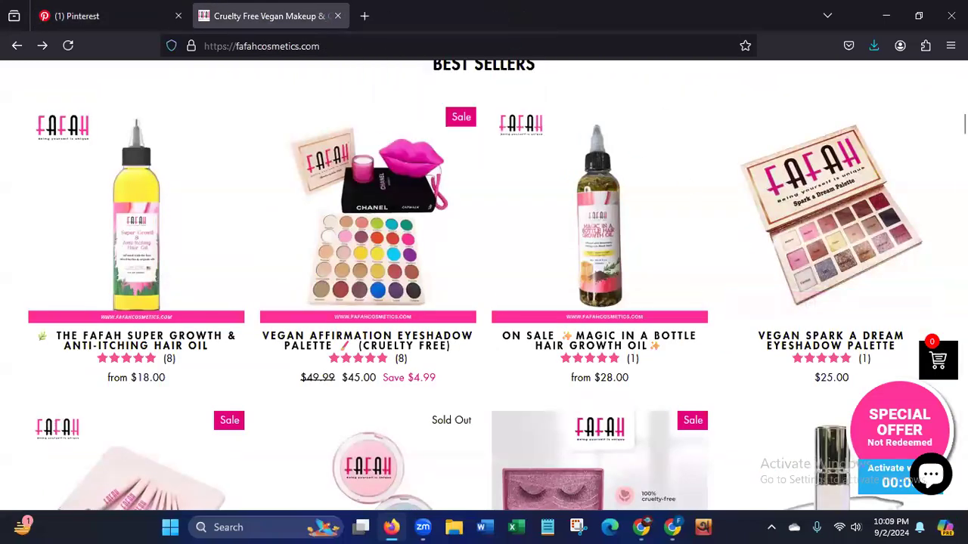
scroll(831, 226, "up", 4)
scroll(484, 287, "down", 5)
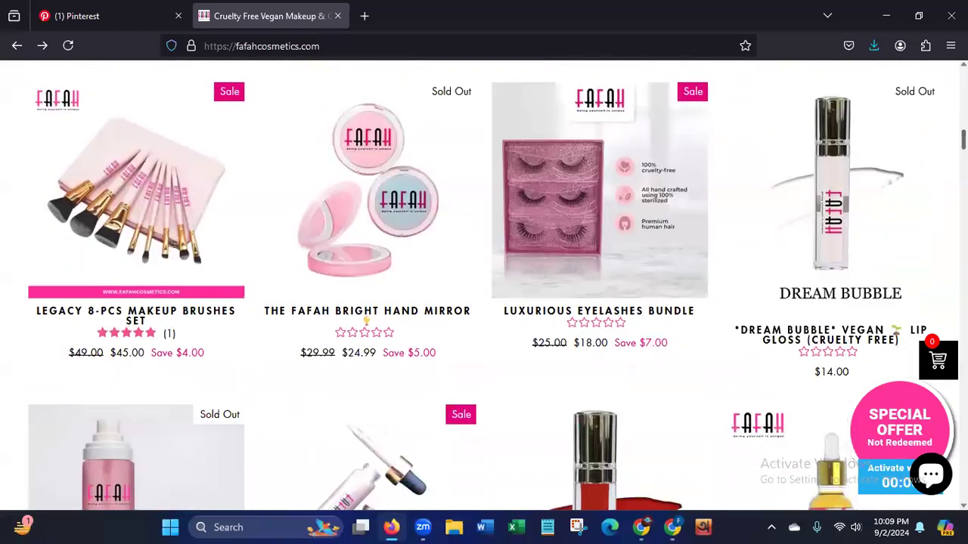
scroll(483, 287, "down", 3)
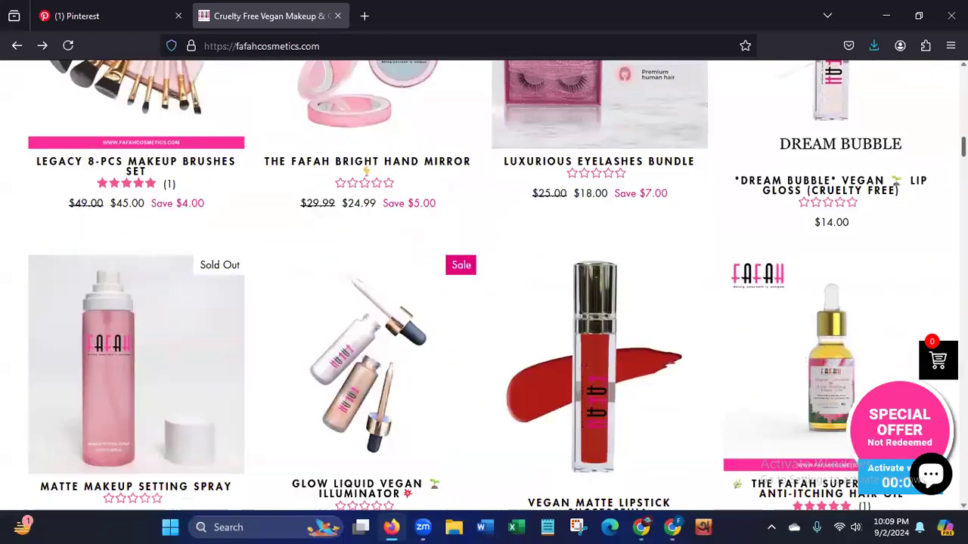
scroll(484, 287, "down", 5)
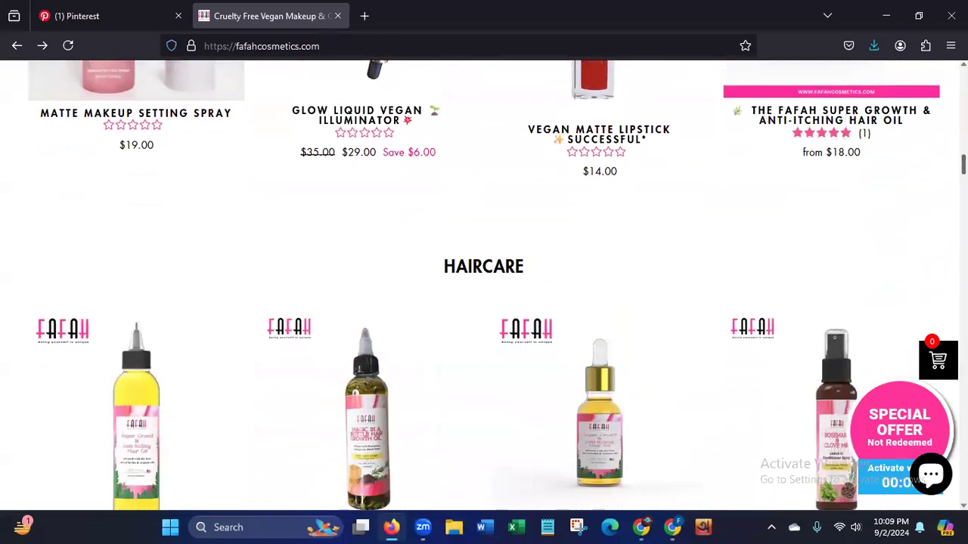
scroll(596, 412, "down", 1)
scroll(596, 412, "up", 6)
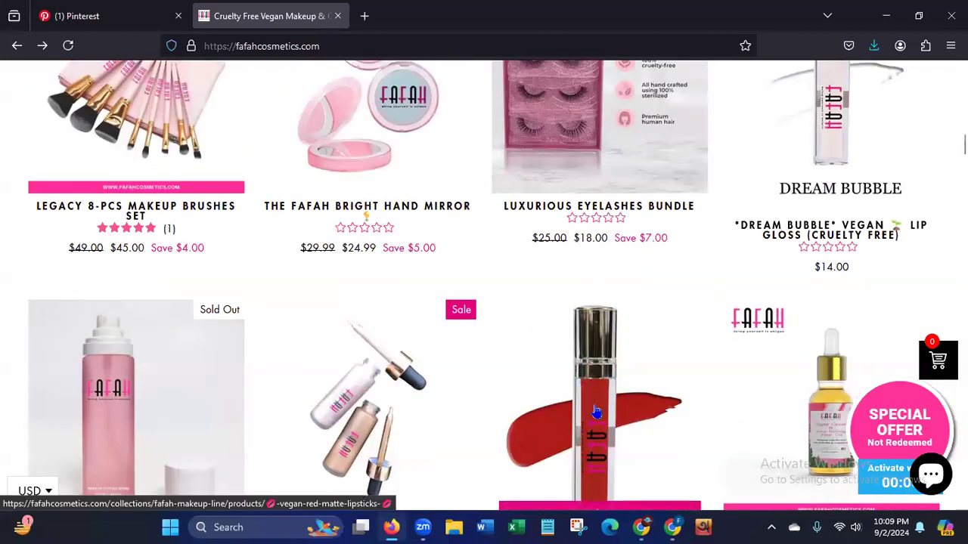
left_click(596, 412)
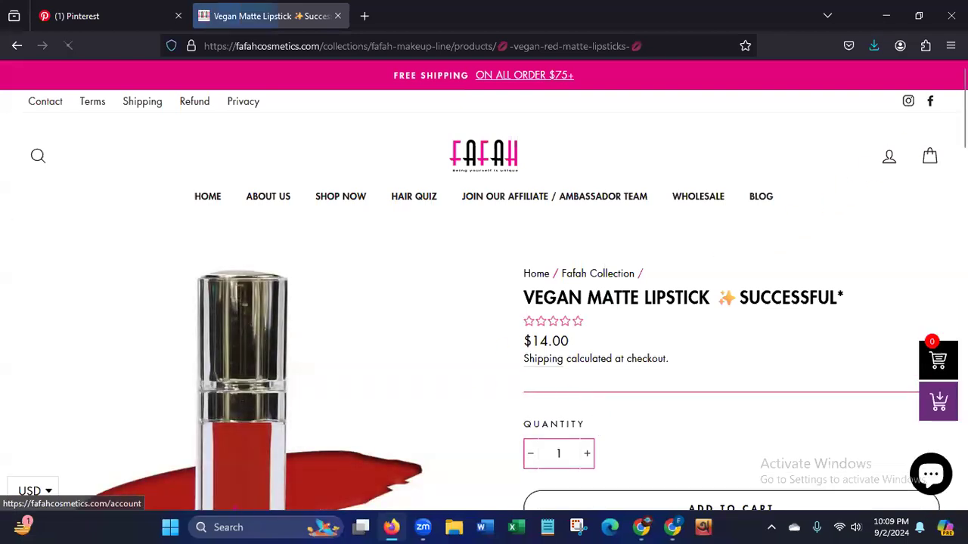
Check the Vegan Matte Lipstick product page and save its main product image to the Downloads folder as a WebP image.
scroll(784, 215, "down", 3)
scroll(484, 285, "down", 2)
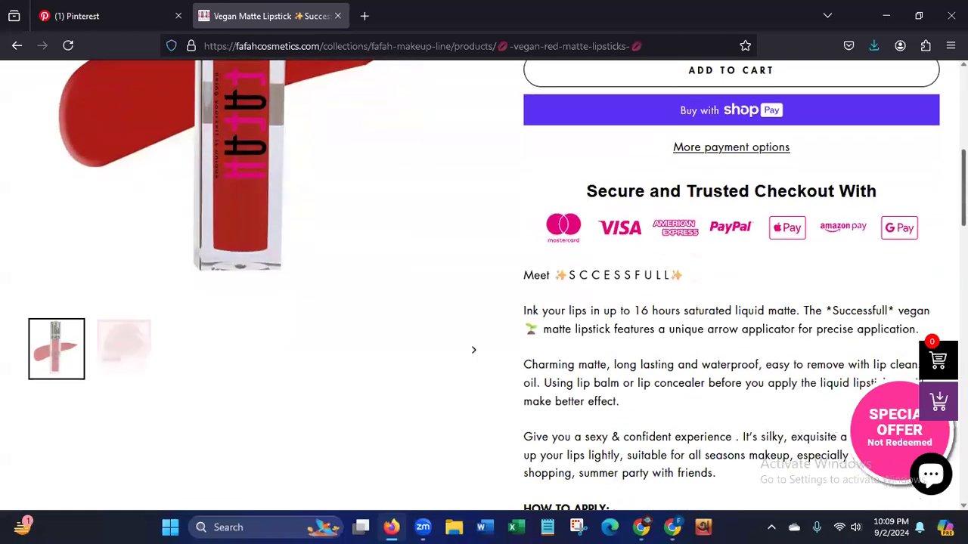
scroll(484, 286, "up", 2)
scroll(215, 342, "up", 2)
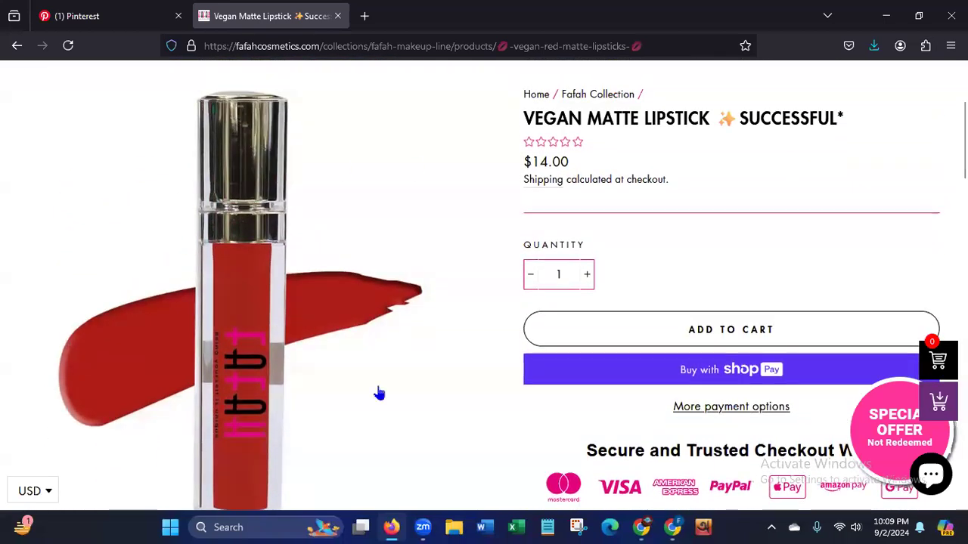
scroll(641, 202, "down", 1)
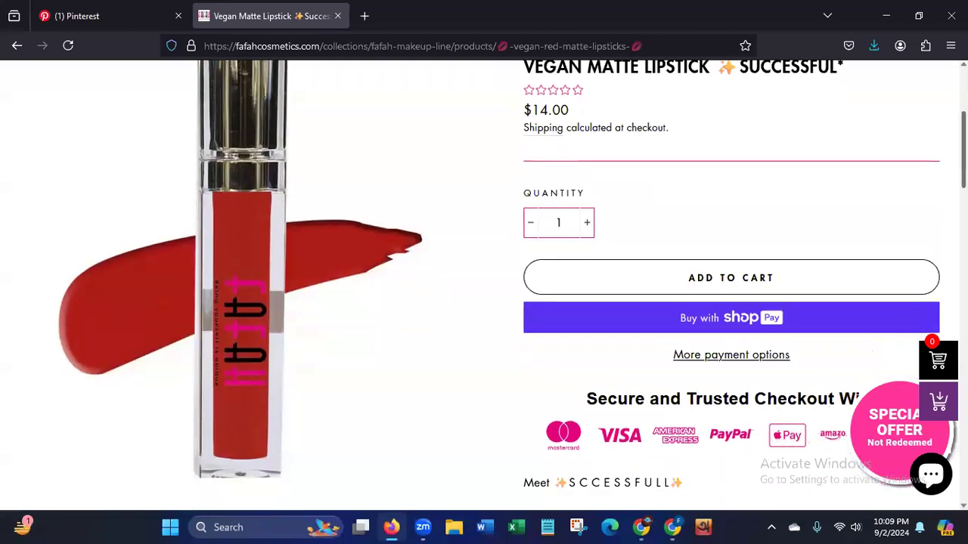
scroll(642, 201, "up", 1)
right_click(231, 250)
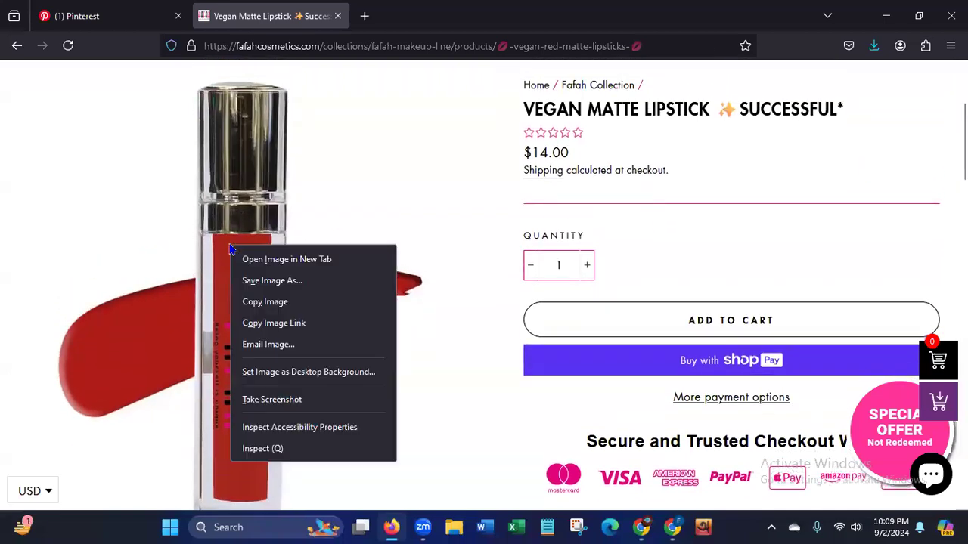
left_click(261, 282)
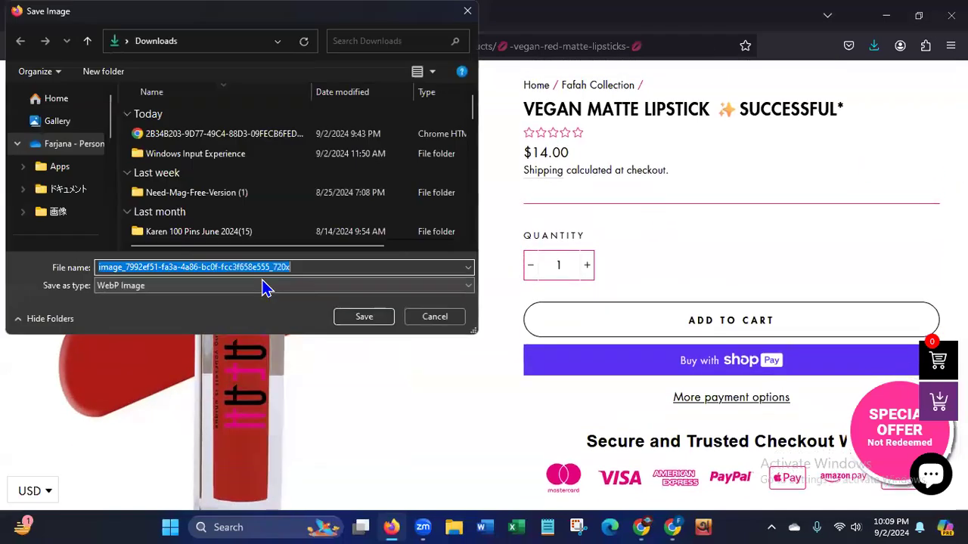
left_click(354, 319)
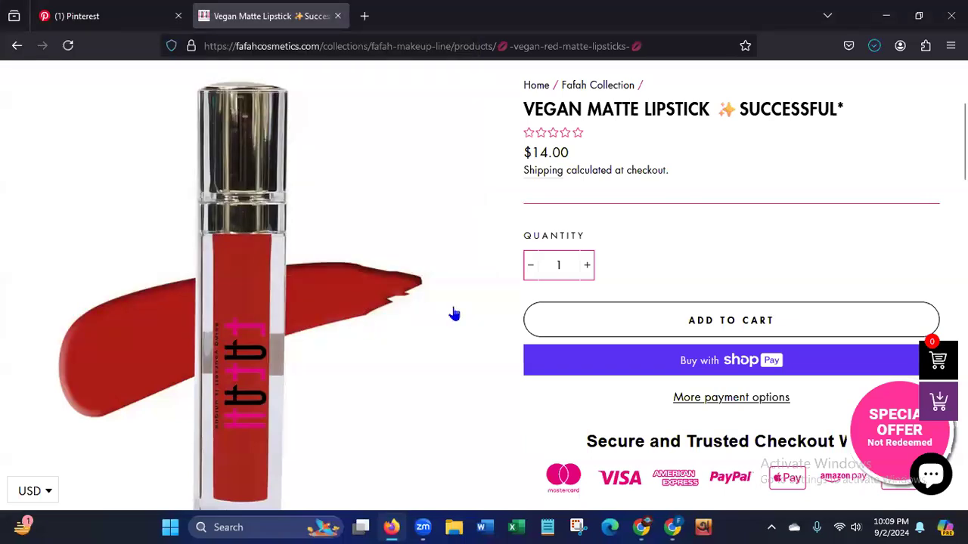
Show the red lips image in the Vegan Matte Lipstick gallery and save it to the computer.
scroll(254, 333, "down", 4)
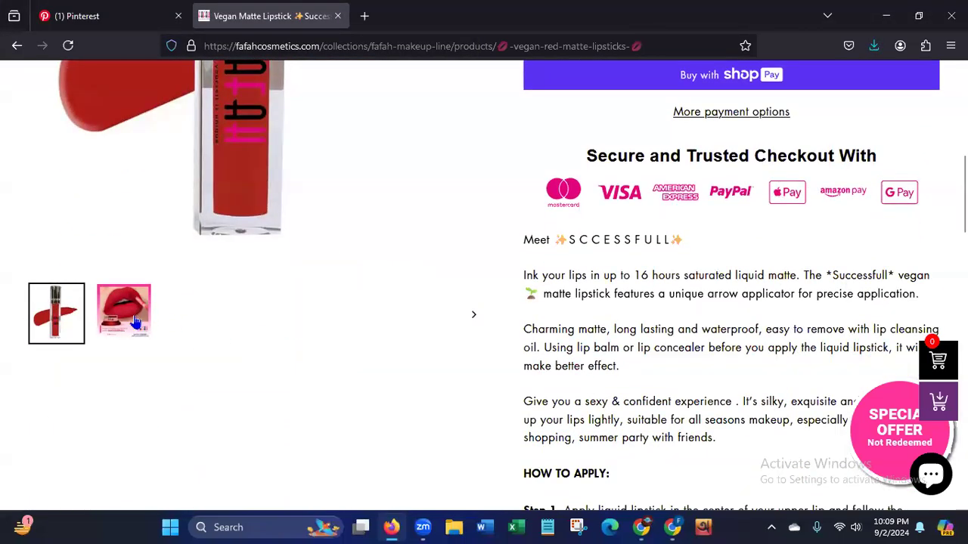
left_click(136, 322)
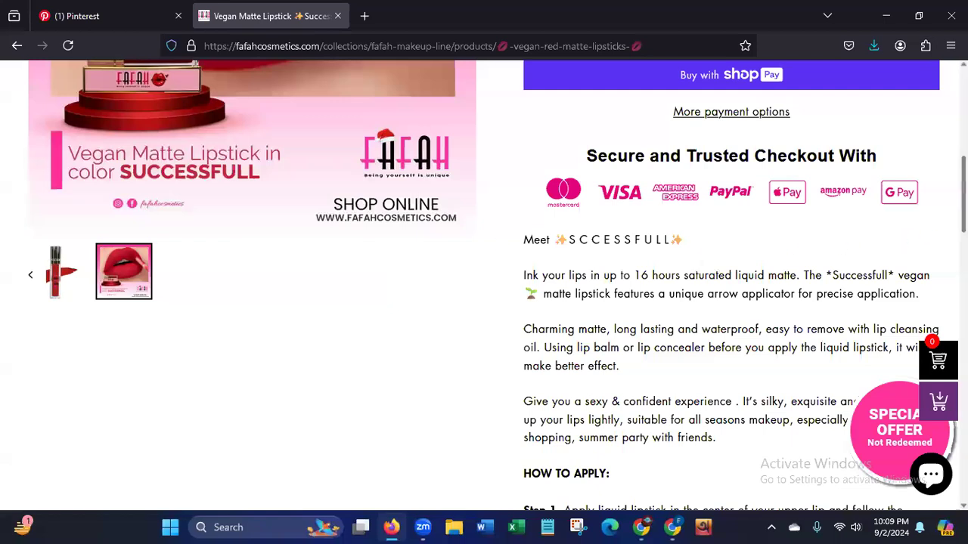
scroll(366, 316, "up", 5)
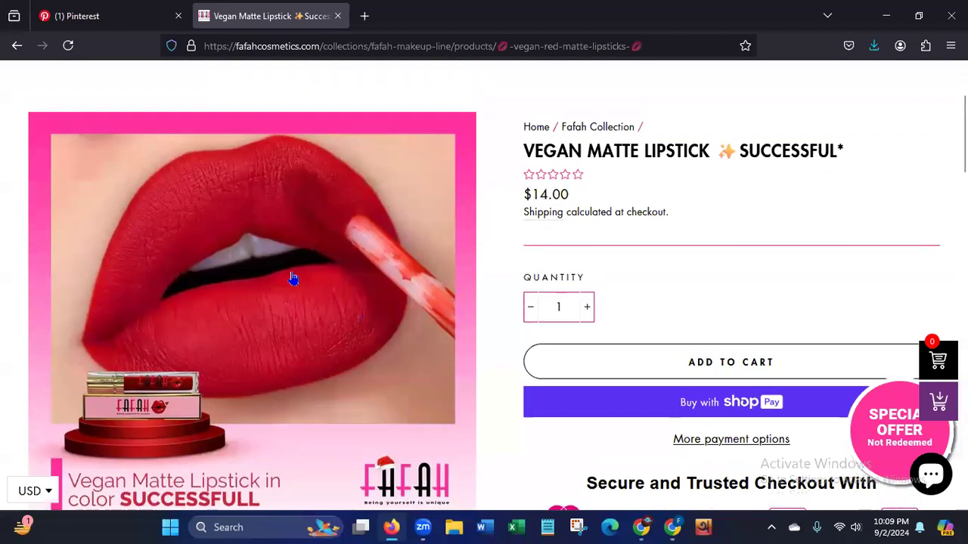
right_click(294, 279)
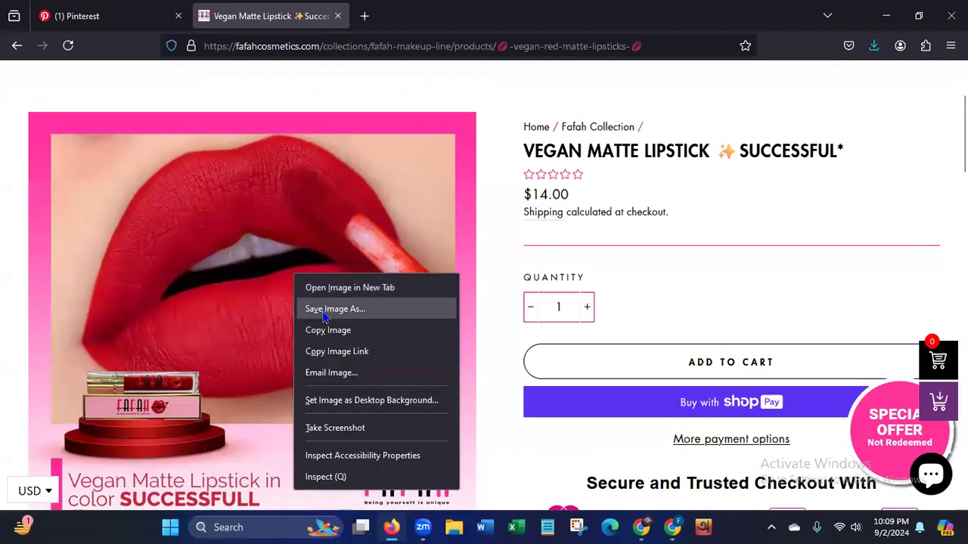
left_click(324, 312)
left_click(364, 318)
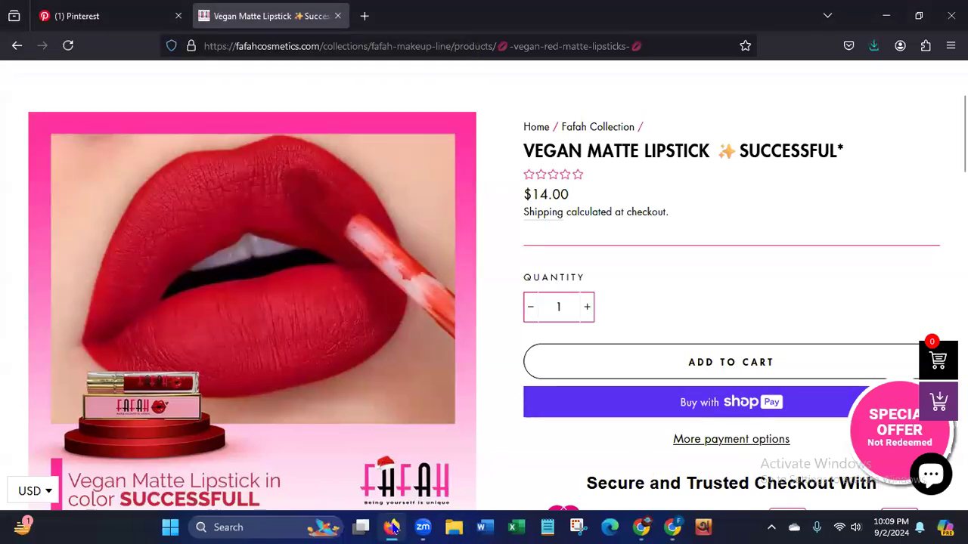
Switch to the Canva design in Chrome and upload the lipstick tube image and the red lips image from the Downloads folder.
left_click(673, 527)
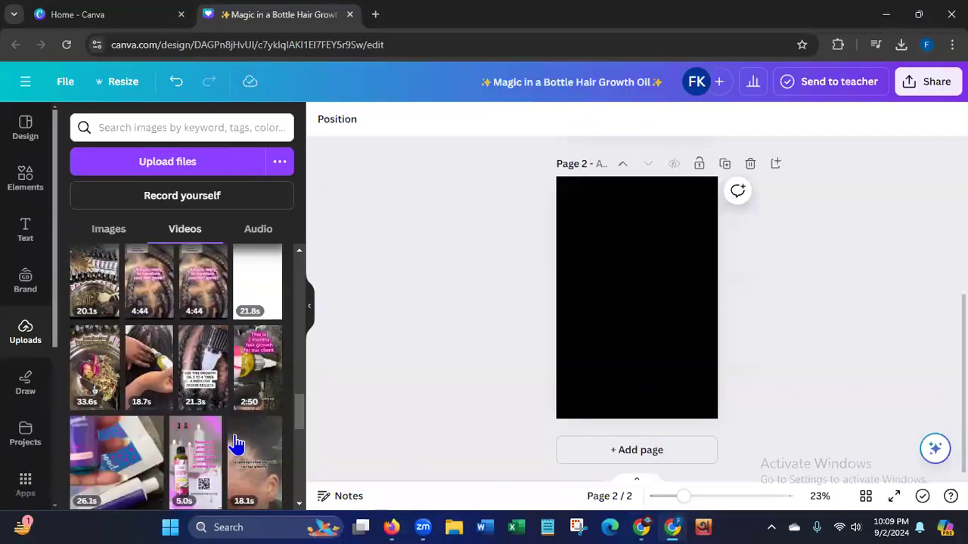
left_click(151, 179)
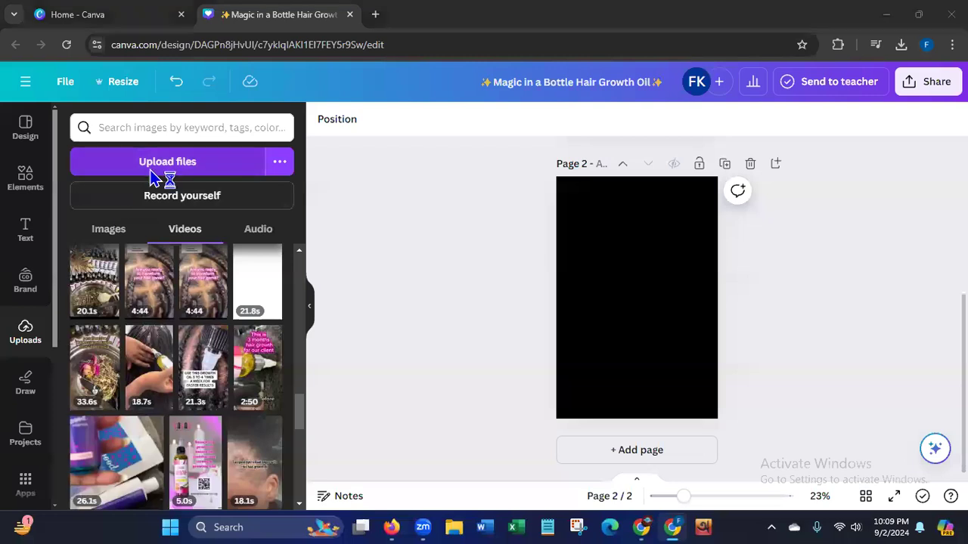
left_click(180, 132)
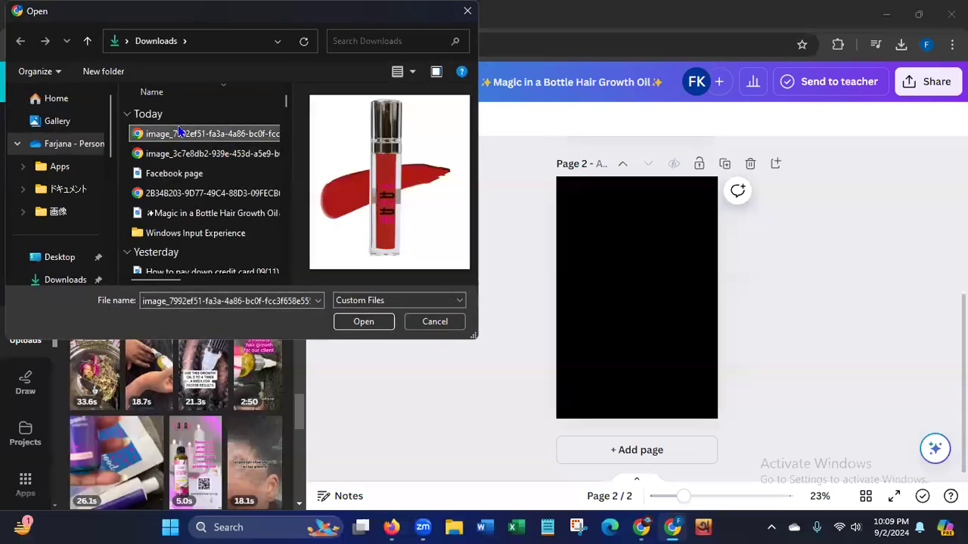
left_click(348, 324)
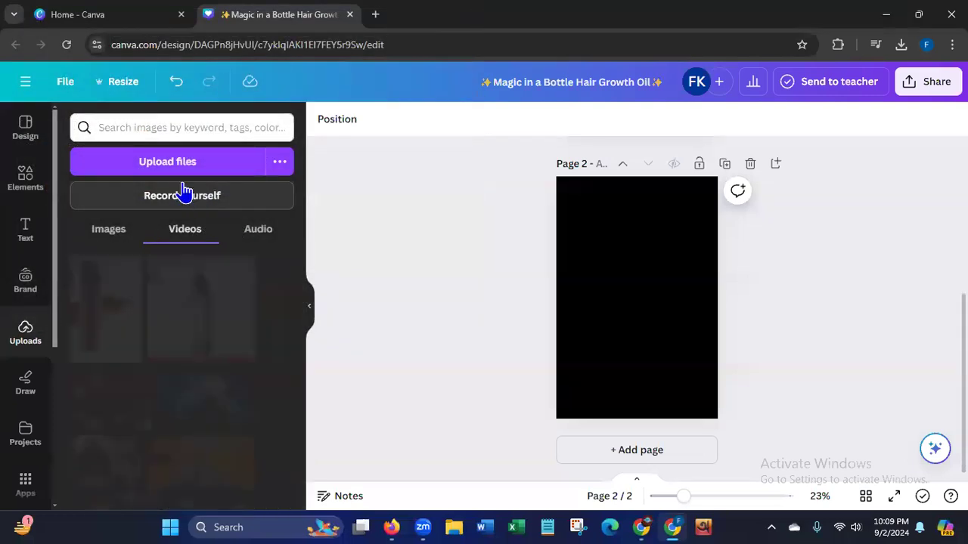
left_click(188, 168)
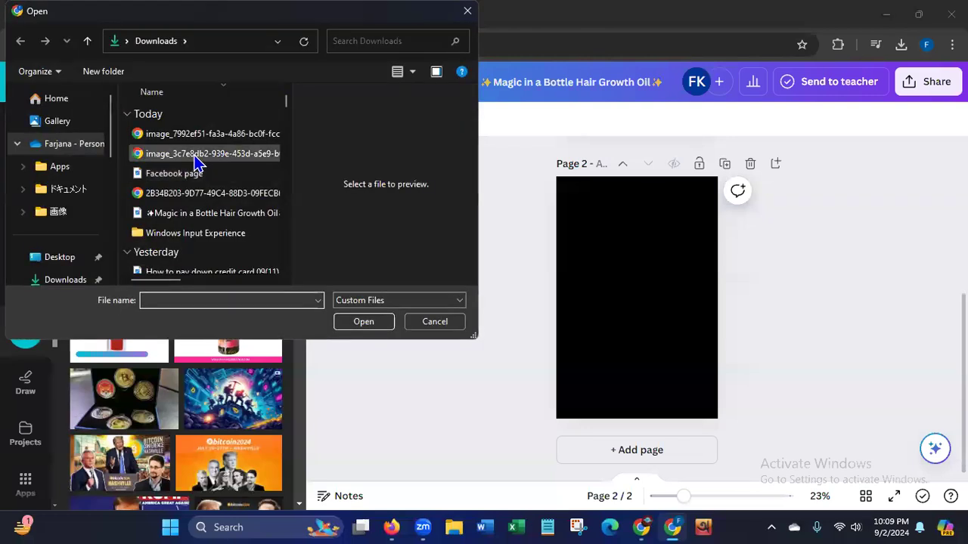
left_click(196, 159)
left_click(354, 323)
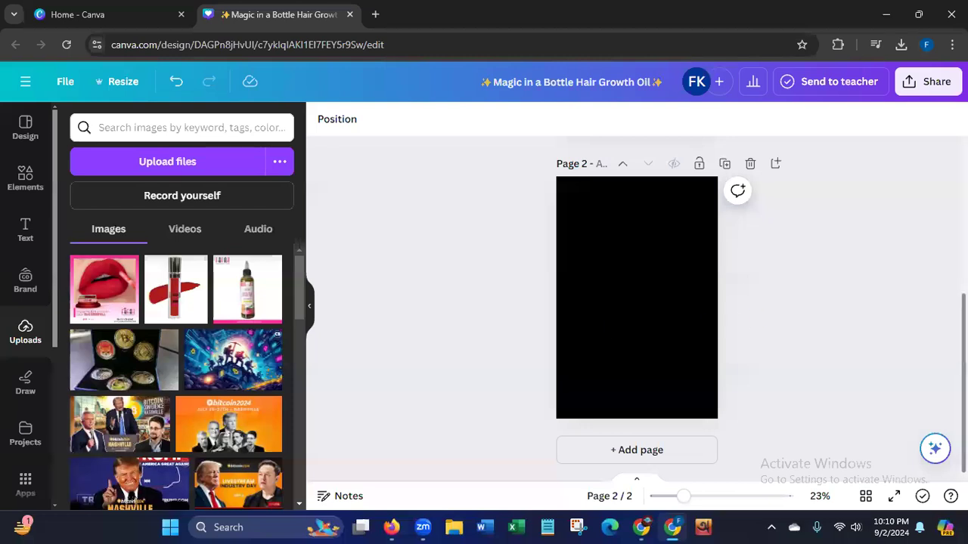
Apply the "New in Stock" New Fashion Stock Pinterest Pin template to the blank page 2.
scroll(637, 303, "up", 4)
scroll(636, 303, "down", 2)
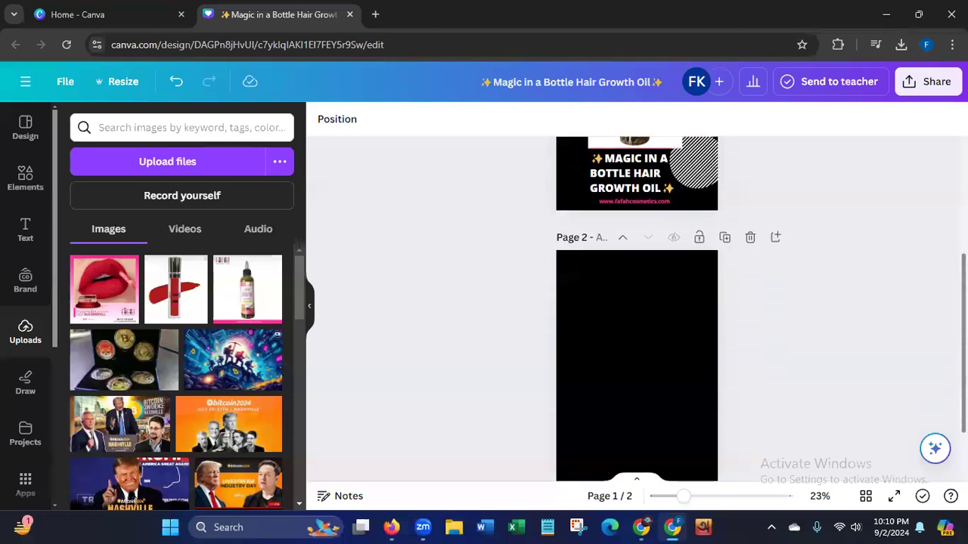
scroll(636, 302, "down", 2)
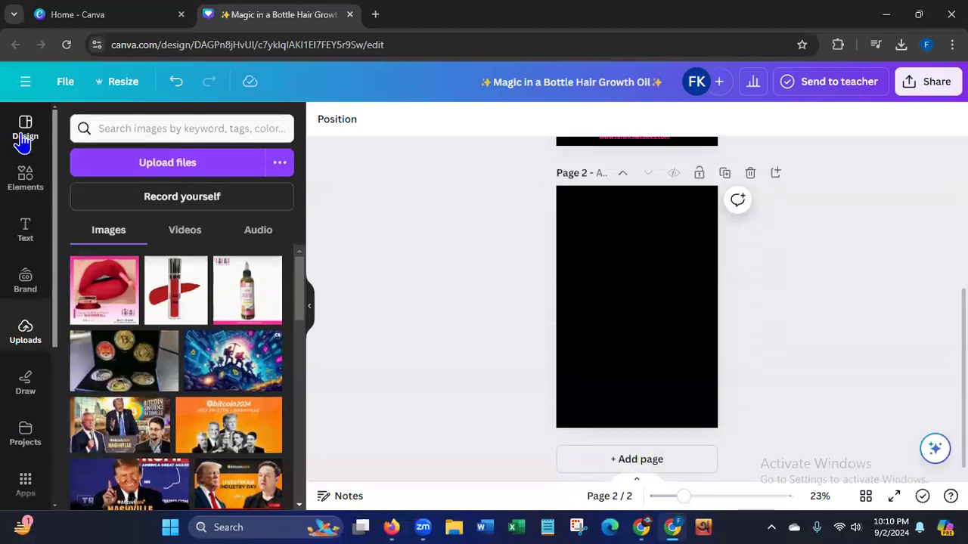
left_click(23, 140)
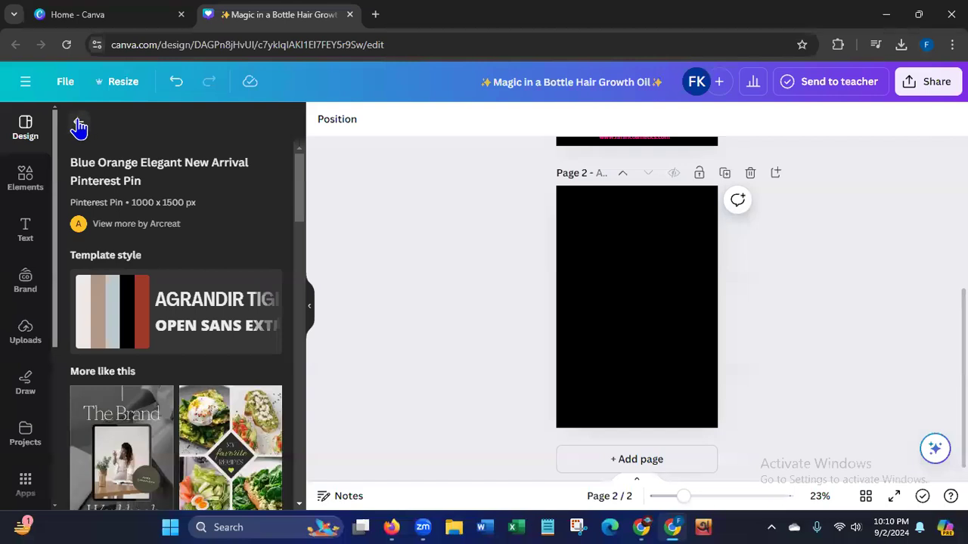
left_click_drag(299, 196, 297, 378)
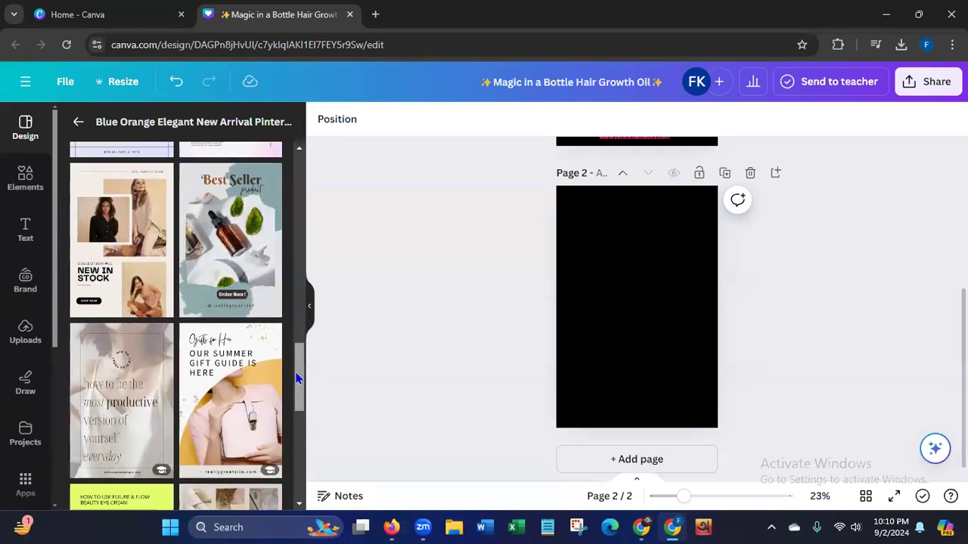
left_click(113, 280)
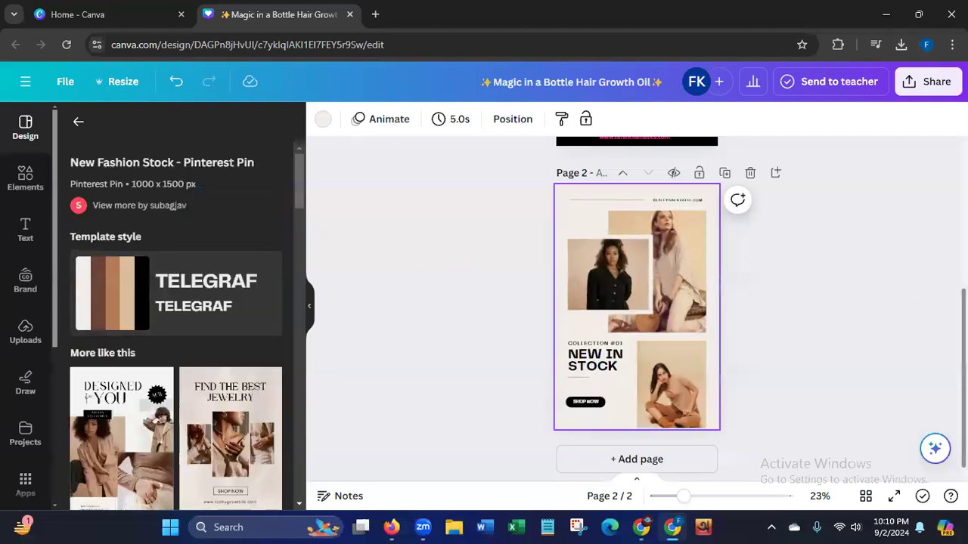
Add page 3 with the "Find the Best Jewelry" template and page 4 with the beige "Jewellery" photo collage template.
left_click(644, 456)
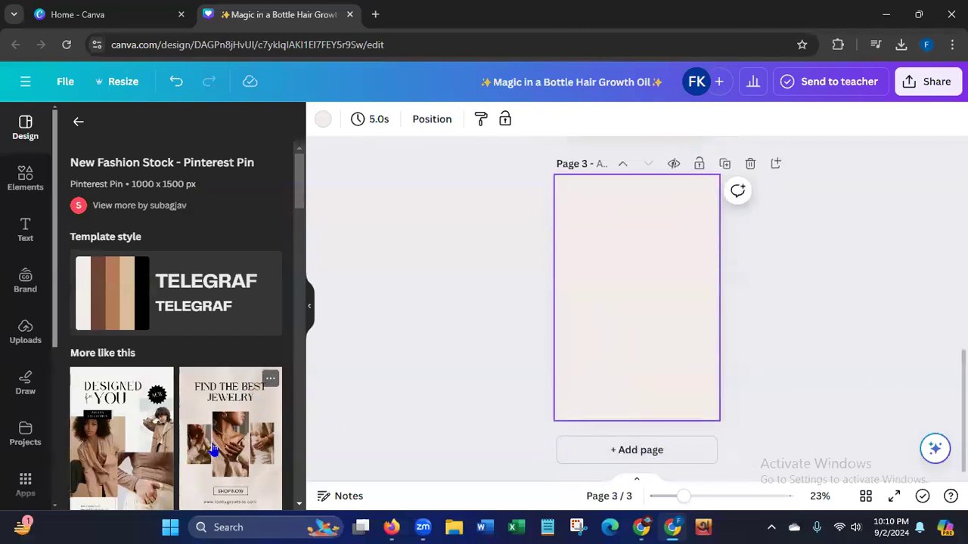
left_click(644, 450)
scroll(294, 238, "down", 4)
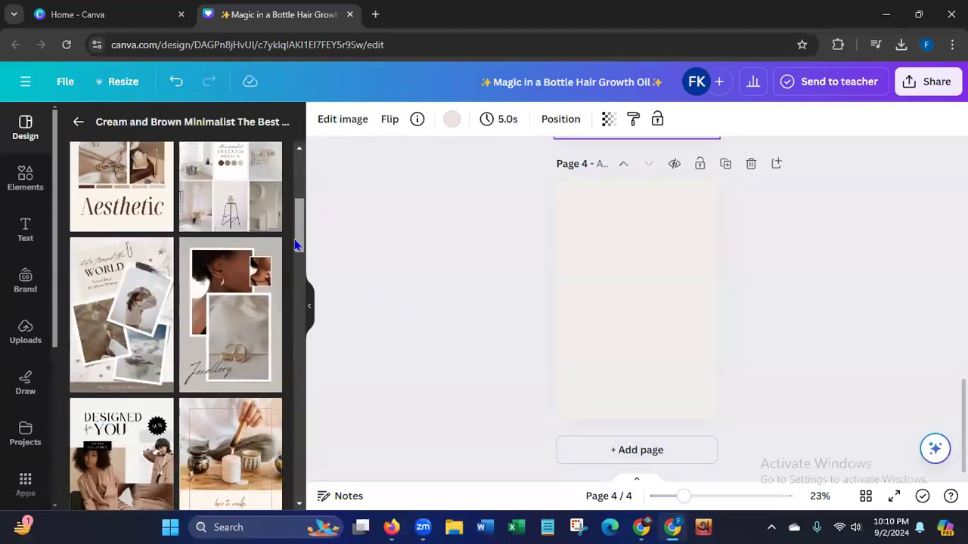
scroll(227, 270, "down", 1)
left_click(230, 269)
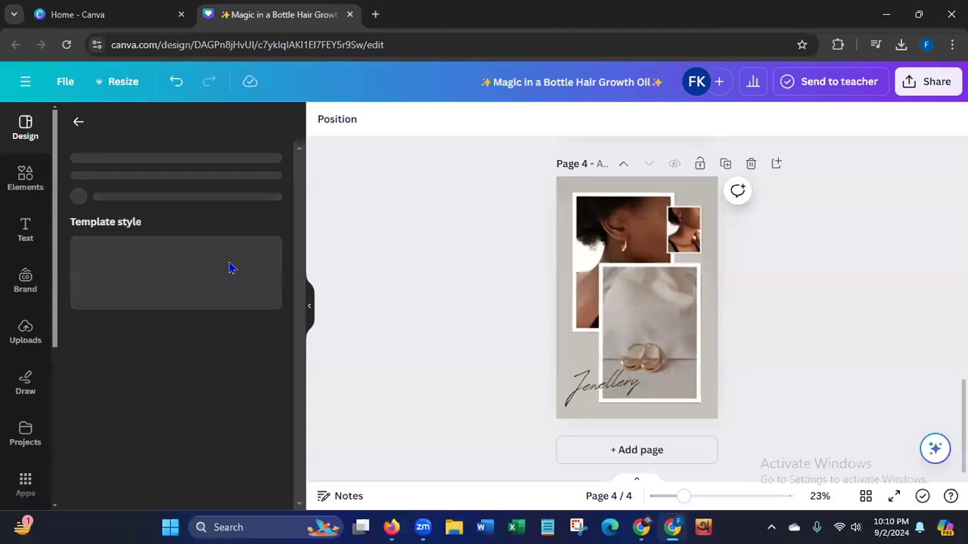
Add page 5 and apply the monochrome "Fresh Collection" Pinterest Pin template to it.
left_click(653, 448)
left_click_drag(300, 204, 288, 311)
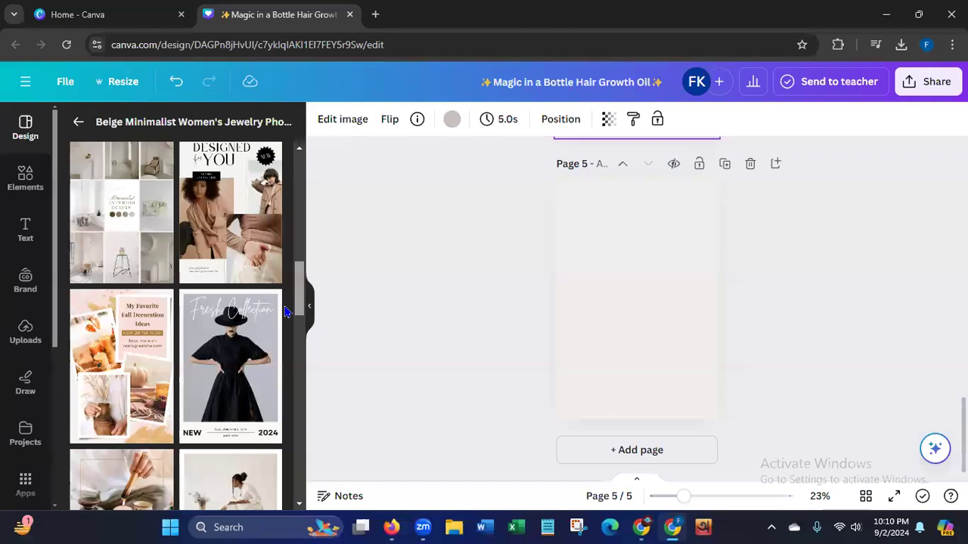
left_click(227, 368)
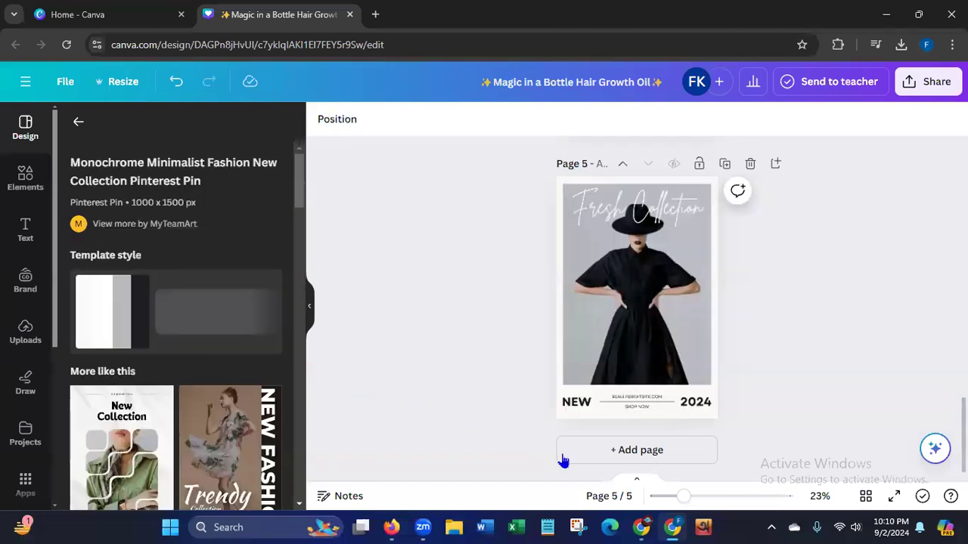
Add page 6 and apply the Beige Classic "Grow Your Following in 5 Easy Steps" template to it.
left_click(593, 461)
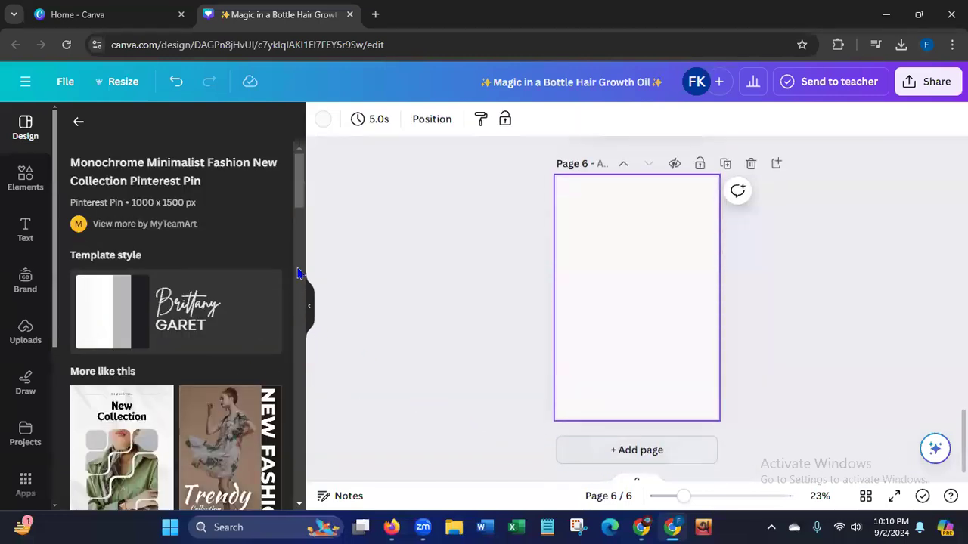
scroll(299, 220, "down", 2)
left_click_drag(299, 220, 291, 258)
scroll(293, 259, "down", 2)
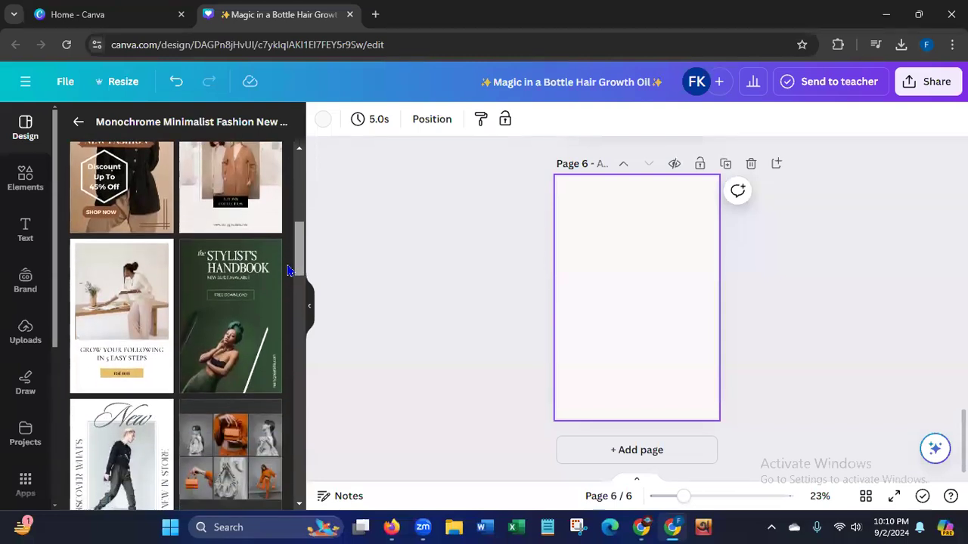
left_click(147, 307)
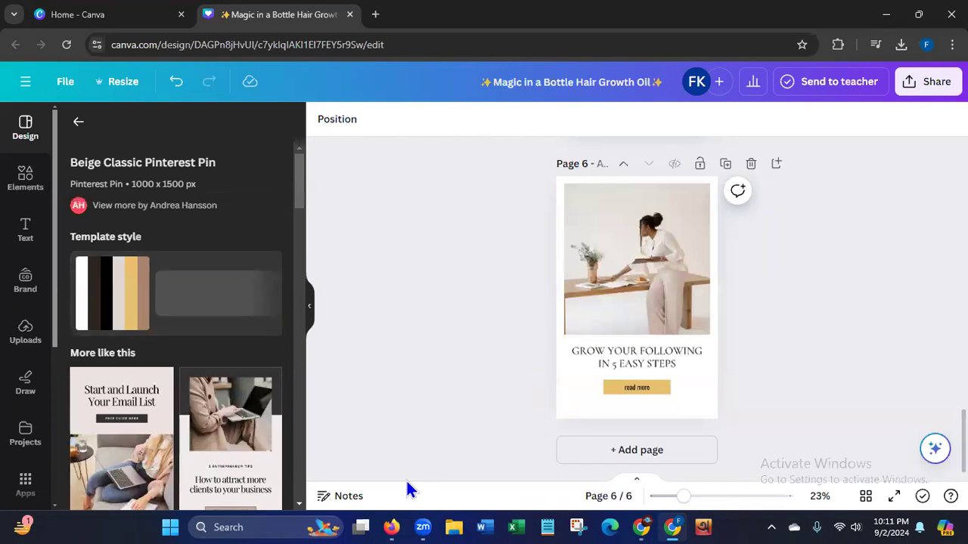
Delete the hair growth oil pin page at the start of the design.
scroll(637, 310, "up", 9)
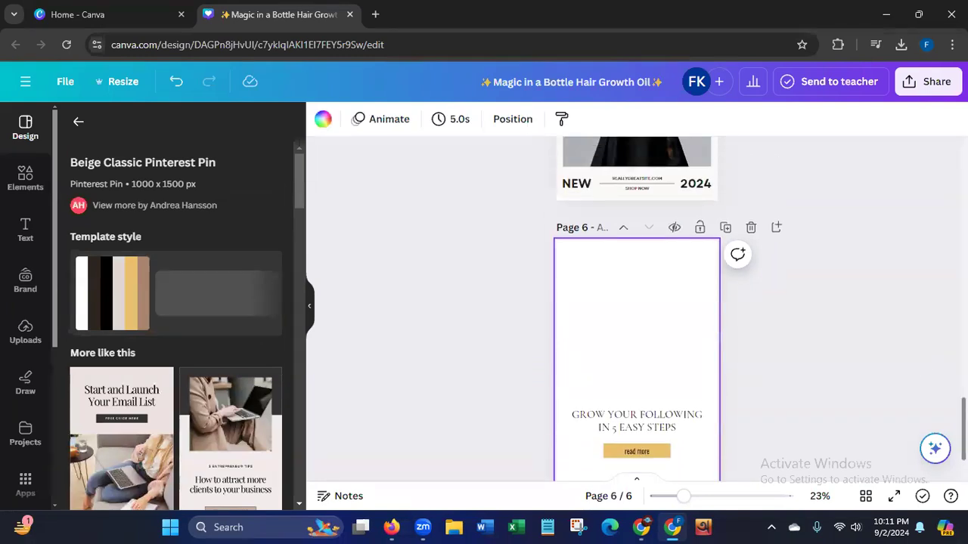
scroll(637, 310, "up", 9)
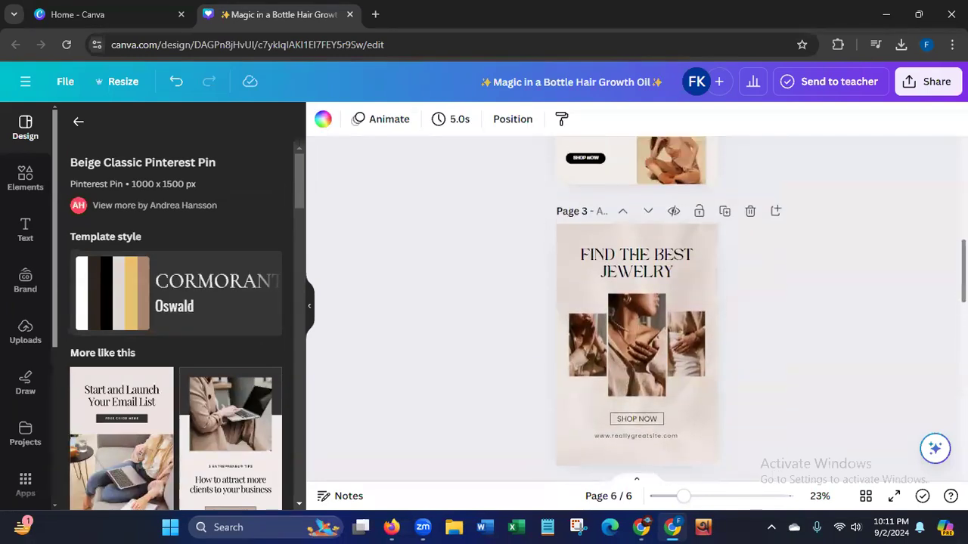
scroll(637, 310, "up", 5)
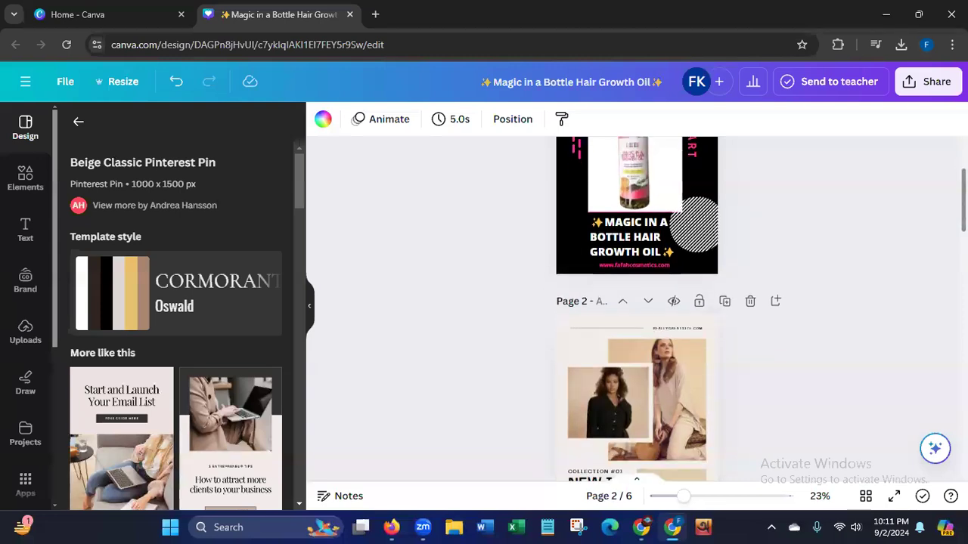
left_click(750, 167)
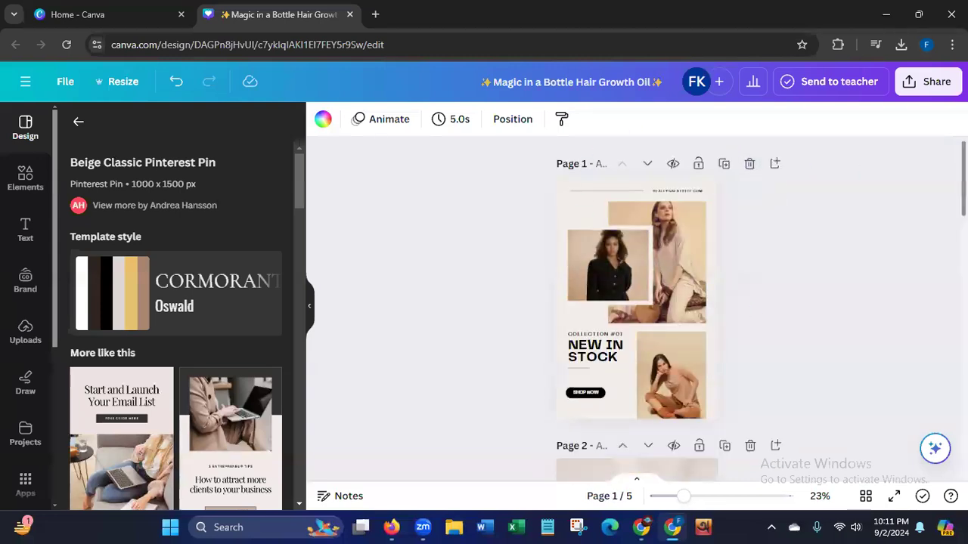
On the "New in Stock" page, replace the large upper photo with the lipstick tube image and the smaller overlapping photo with the red lips image.
scroll(637, 310, "down", 8)
scroll(637, 310, "up", 7)
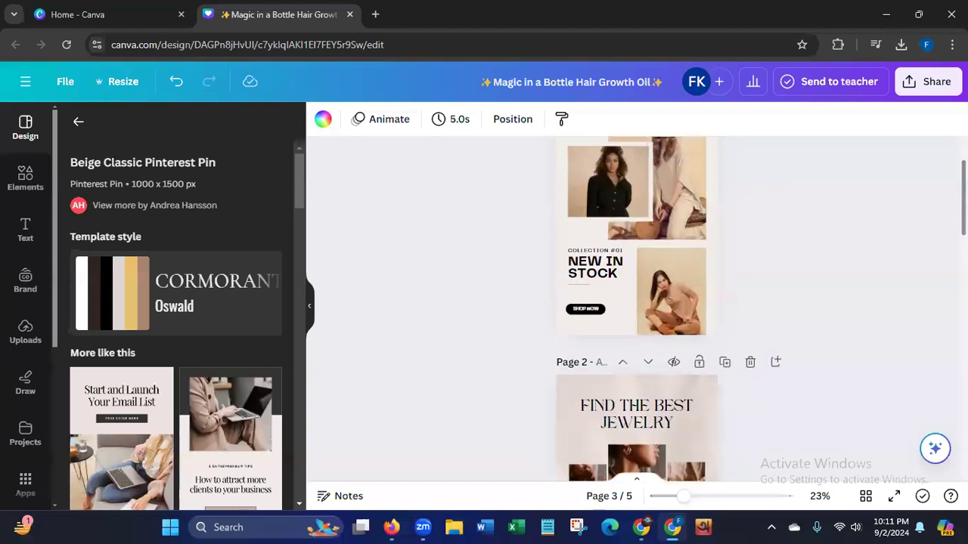
scroll(636, 310, "up", 2)
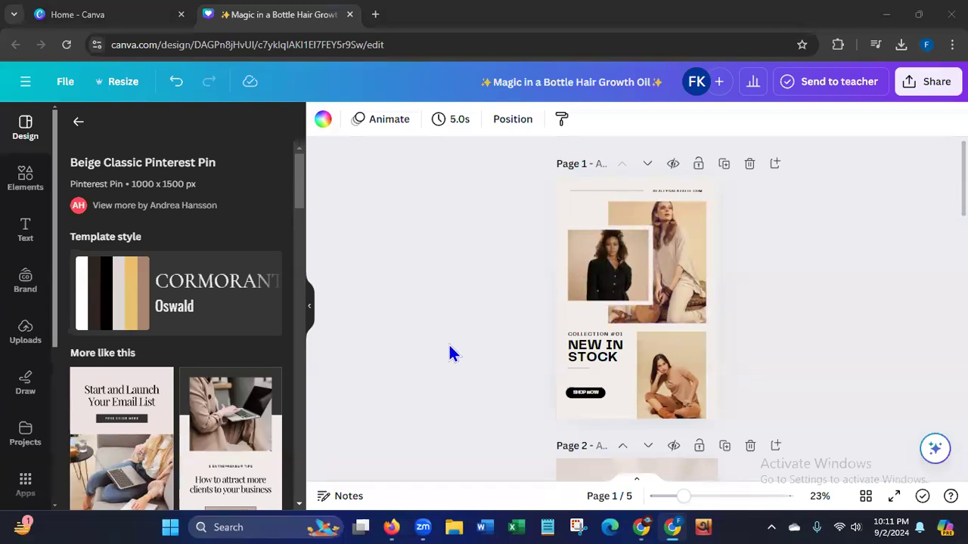
left_click(26, 329)
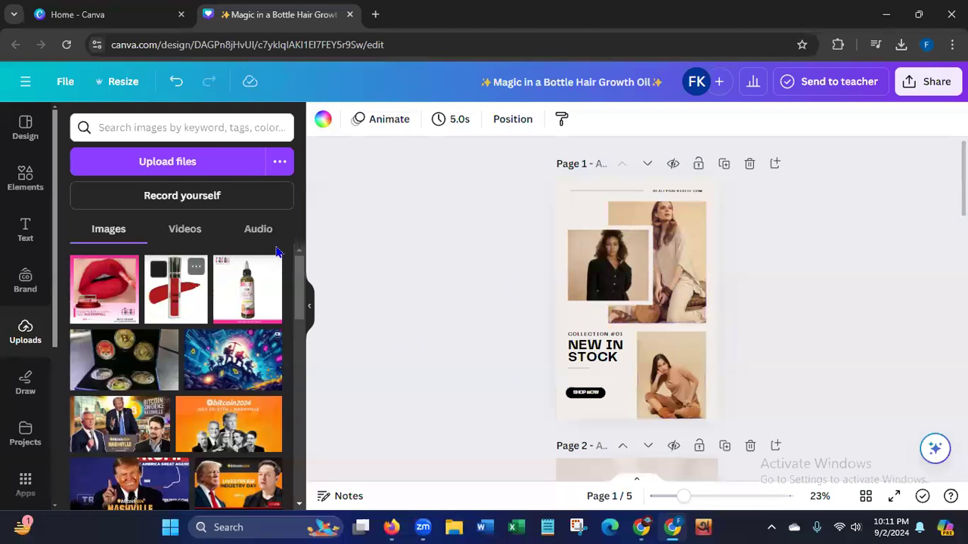
left_click(175, 310)
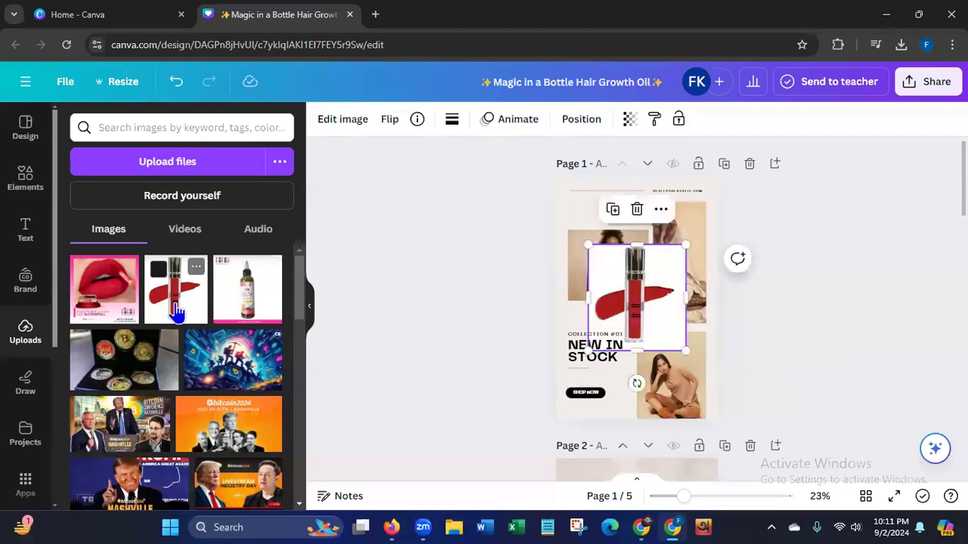
left_click_drag(637, 301, 686, 286)
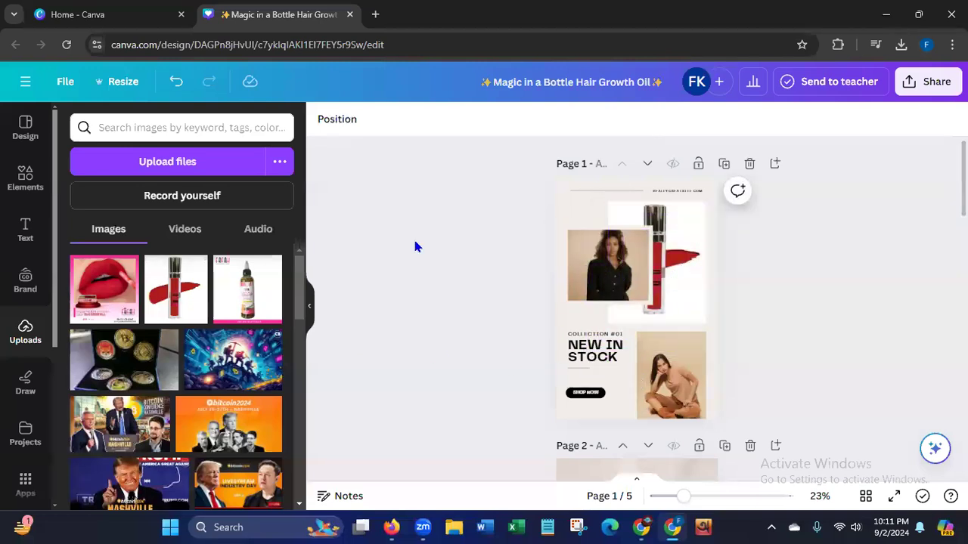
left_click(108, 308)
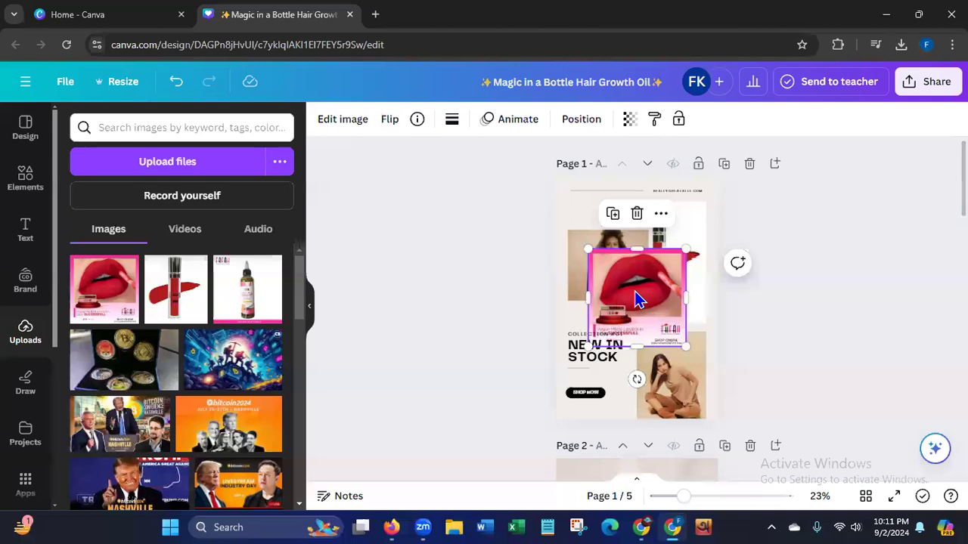
left_click_drag(634, 297, 605, 265)
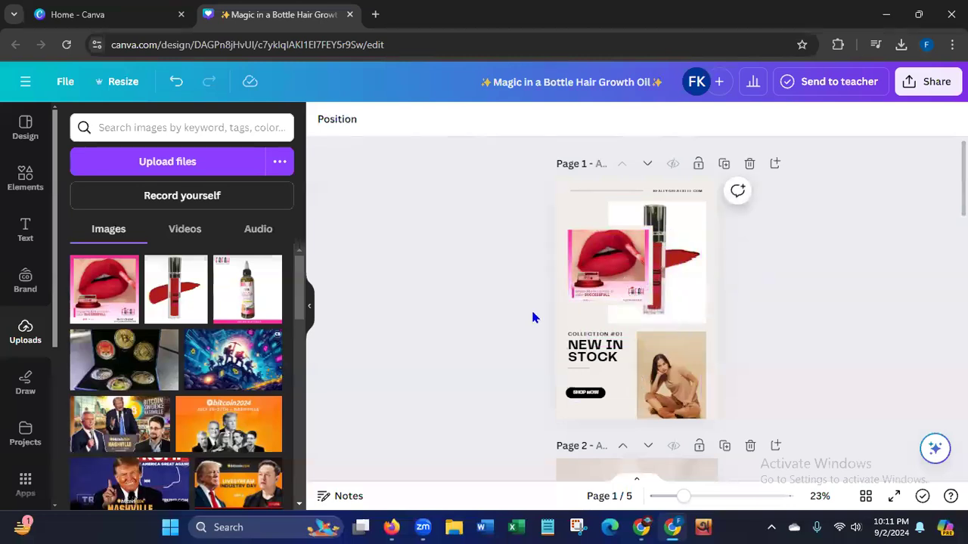
Search the design elements for "lipstick" and list all of the photo results.
left_click(27, 193)
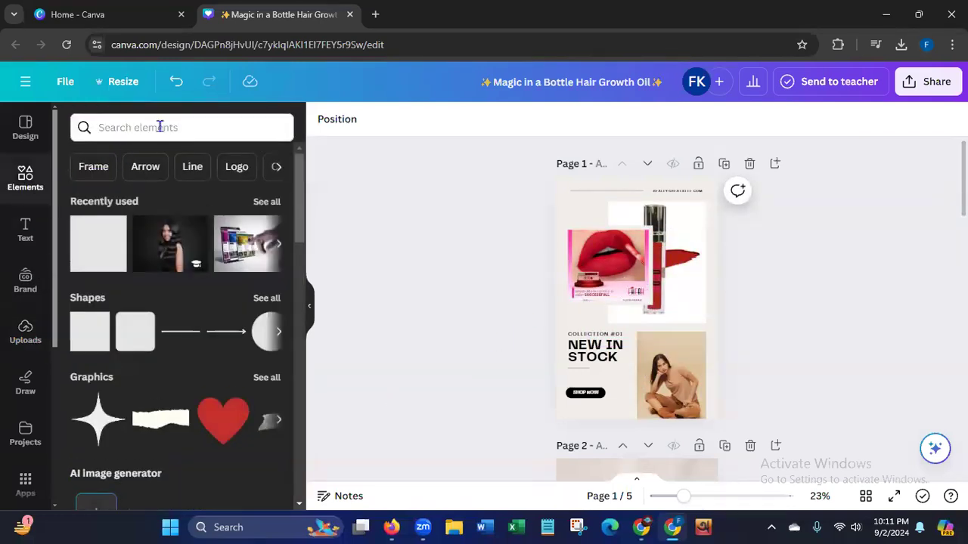
left_click(159, 127)
type("lis")
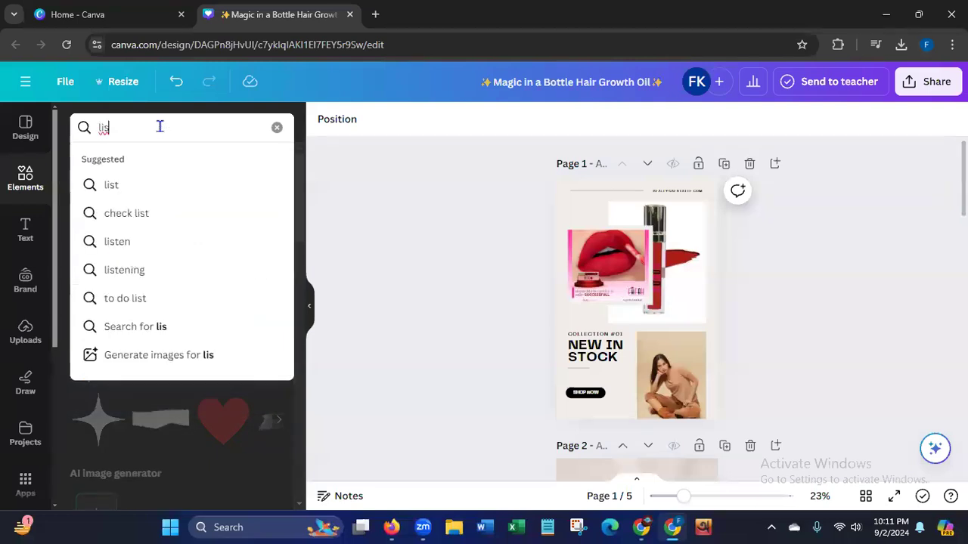
key("BackSpace")
key("BackSpace")
type("ipsti")
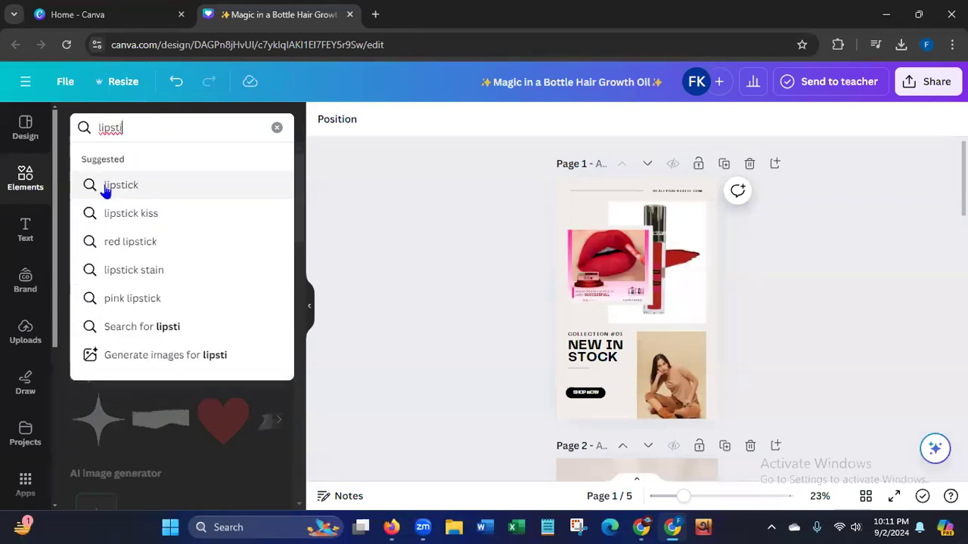
left_click(109, 184)
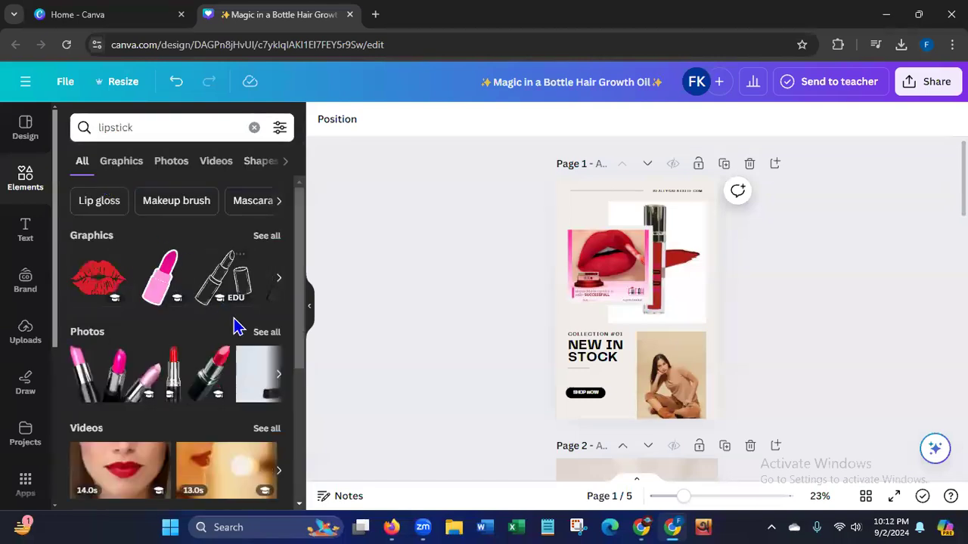
left_click(266, 333)
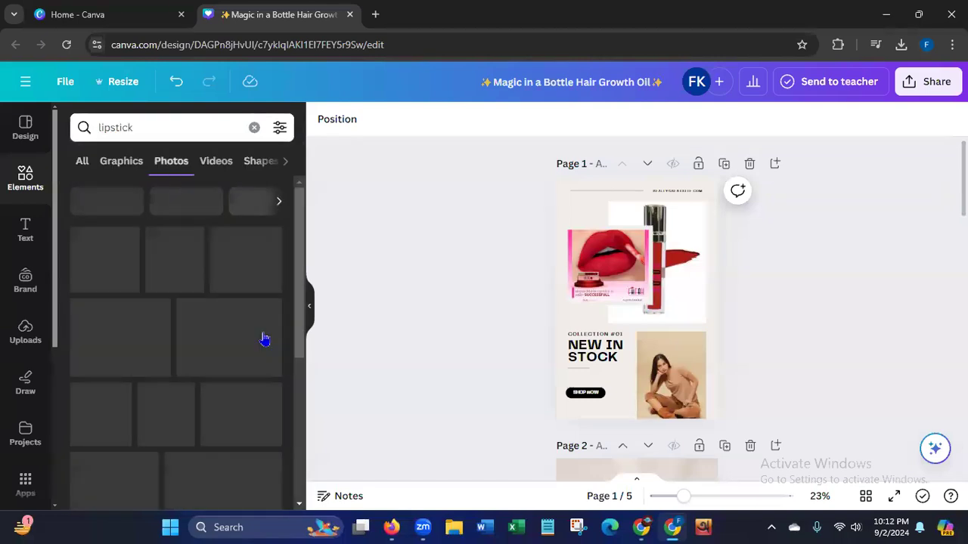
Replace the seated woman's photo beside "New in Stock" with the close-up of a woman with red lips and red nails.
left_click_drag(301, 280, 293, 478)
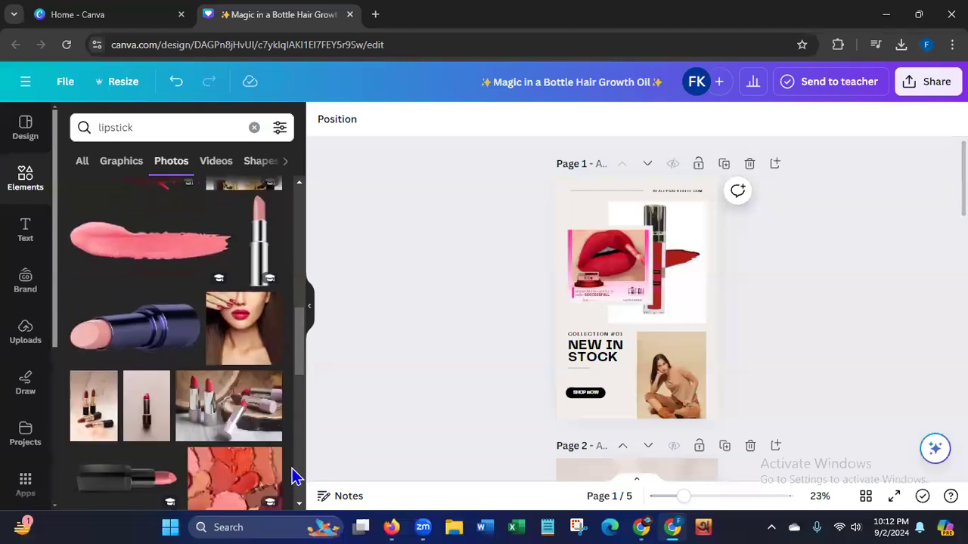
left_click(237, 342)
left_click_drag(646, 302, 681, 408)
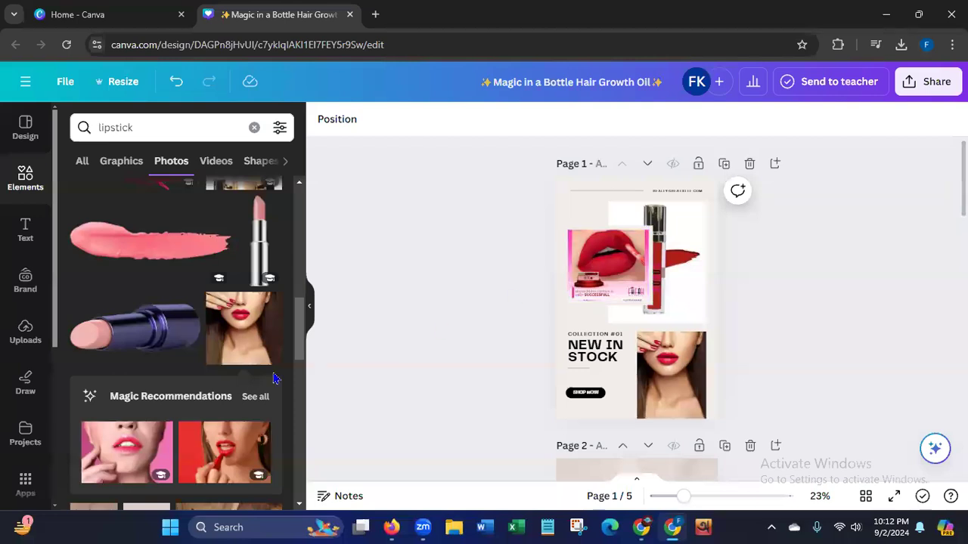
Replace the smaller overlapping photo on page 1 with the stock photo of a woman applying red lipstick.
mouse_move(300, 339)
left_mouse_down()
mouse_move(292, 452)
mouse_move(281, 475)
left_mouse_up()
left_click_drag(300, 405, 293, 454)
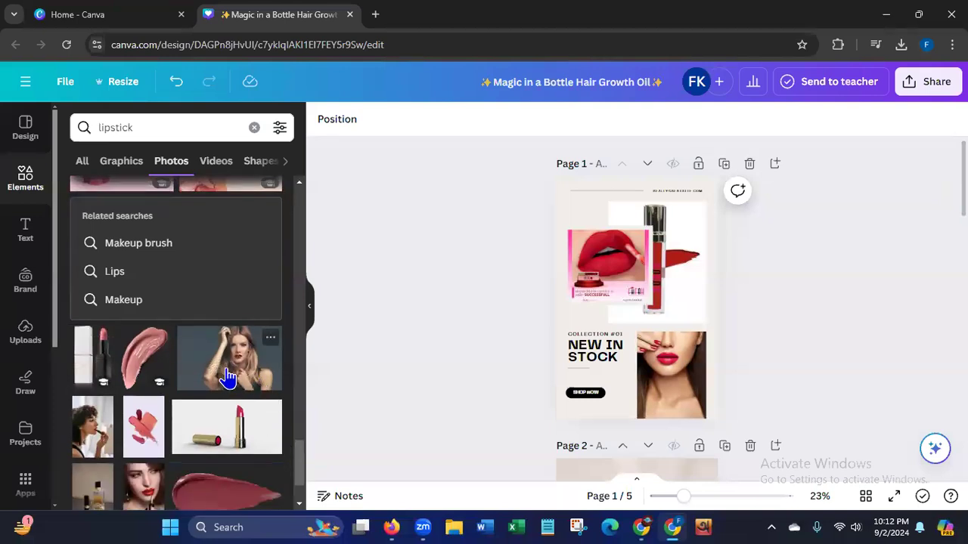
left_click_drag(144, 495, 609, 289)
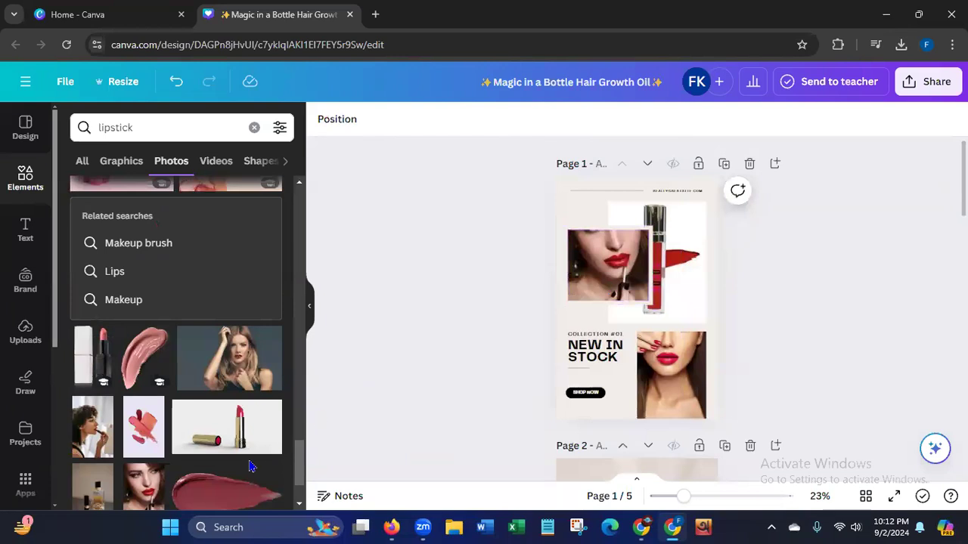
Place the photo of the woman applying red lipstick into the large upper photo frame on page 1.
left_click(146, 491)
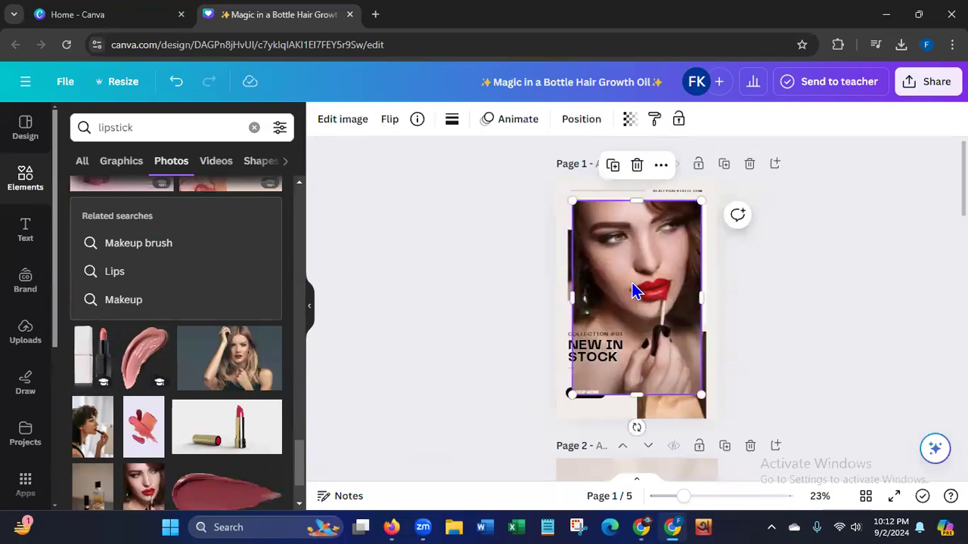
key("Delete")
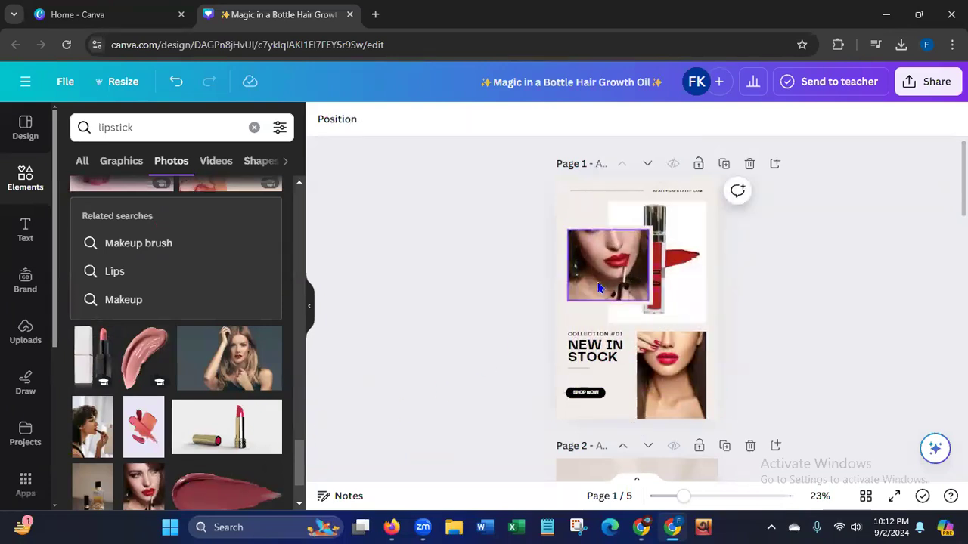
left_click(176, 81)
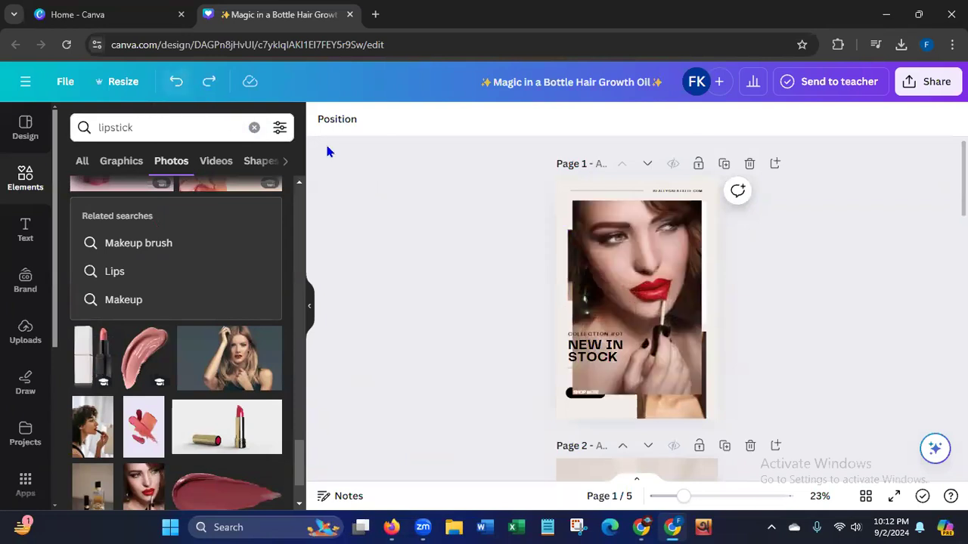
left_click(621, 265)
left_click_drag(624, 273, 595, 286)
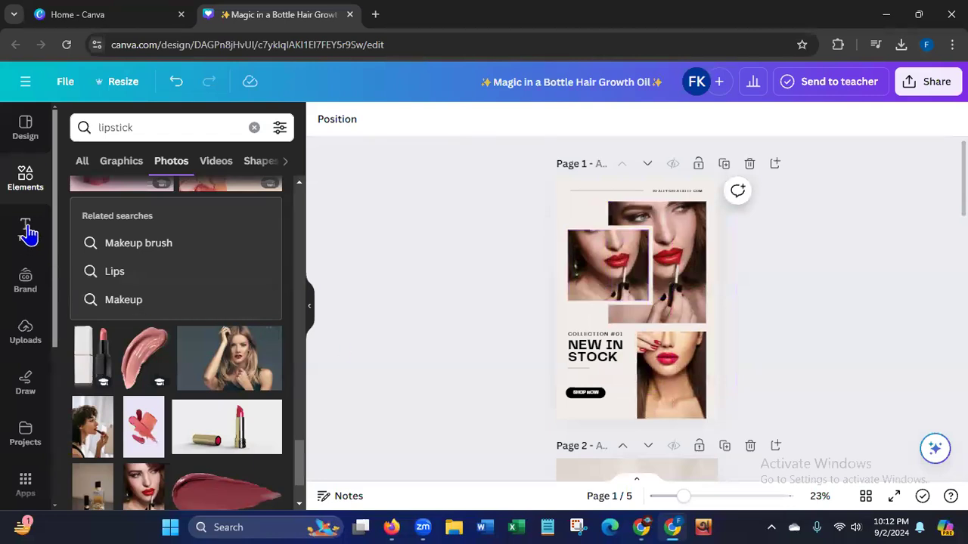
Replace the smaller overlapping photo on page 1 with the uploaded red lipstick tube image.
left_click(30, 347)
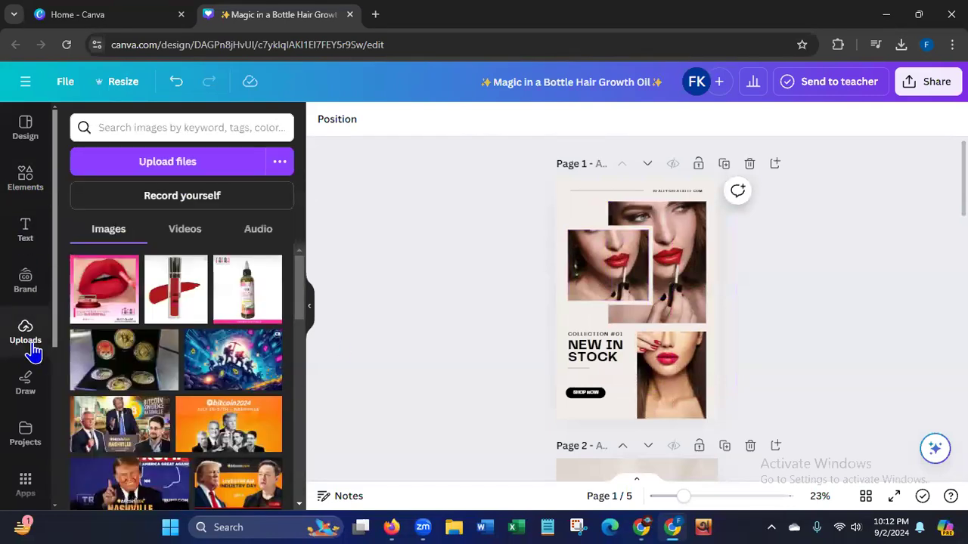
left_click(175, 303)
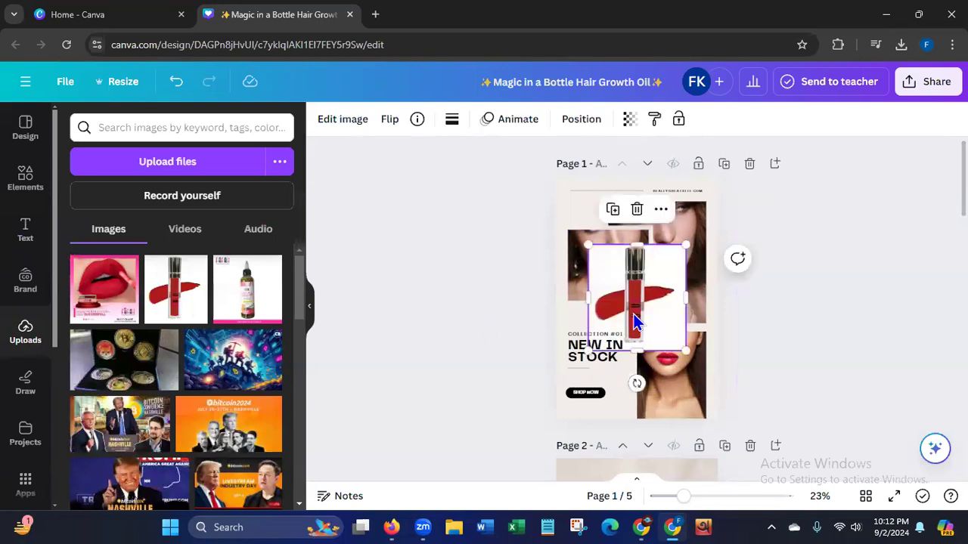
left_click_drag(633, 324, 614, 286)
Adjust the crop of the lipstick tube image by shifting the picture downward within its frame.
left_click(609, 277)
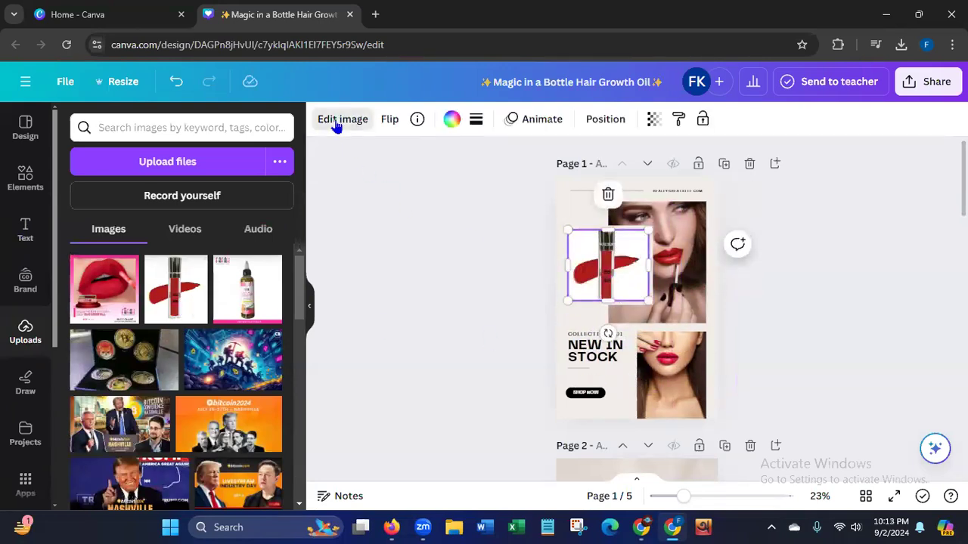
left_click(337, 121)
left_click(264, 140)
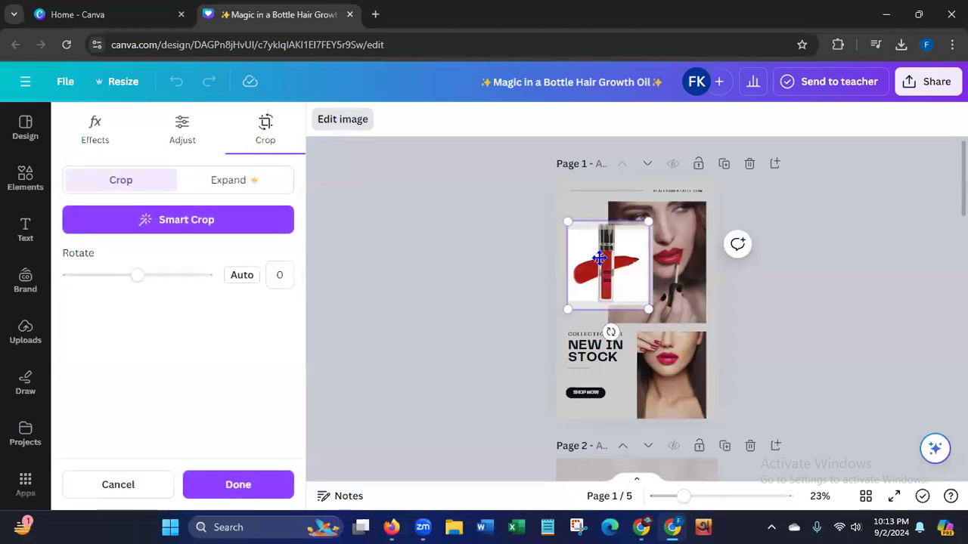
left_click_drag(599, 258, 600, 274)
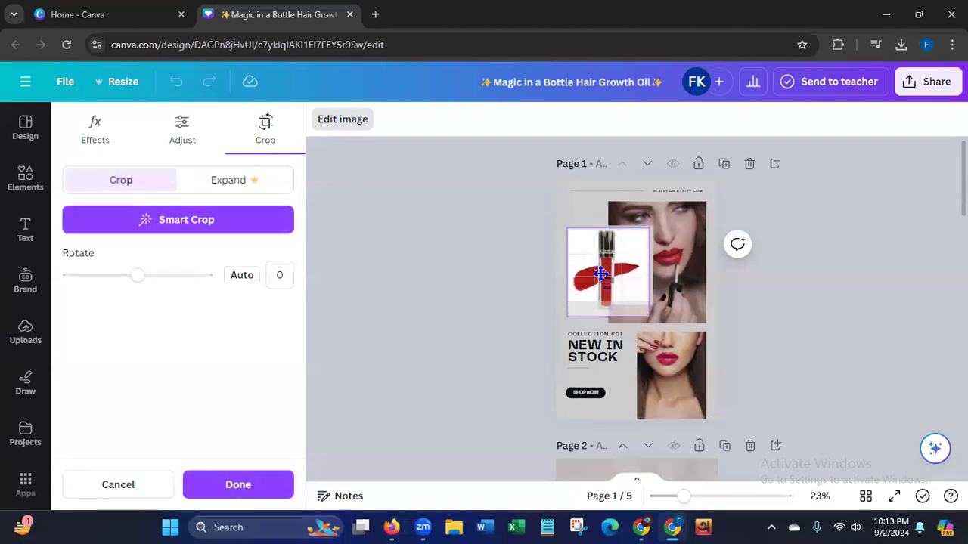
left_click(273, 488)
left_click(457, 351)
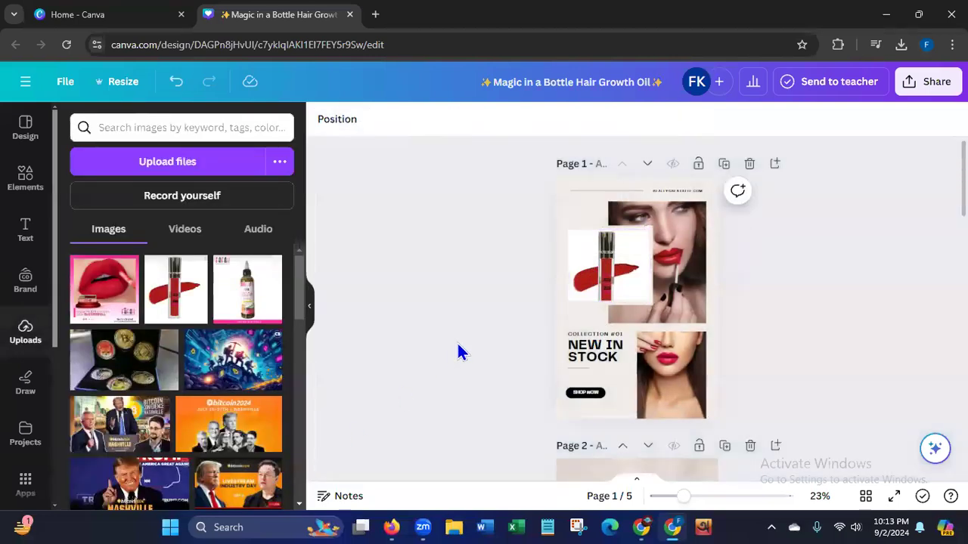
Move the lipstick tube image and its border shape down and left, just above the "Collection #01" text.
left_click(638, 301)
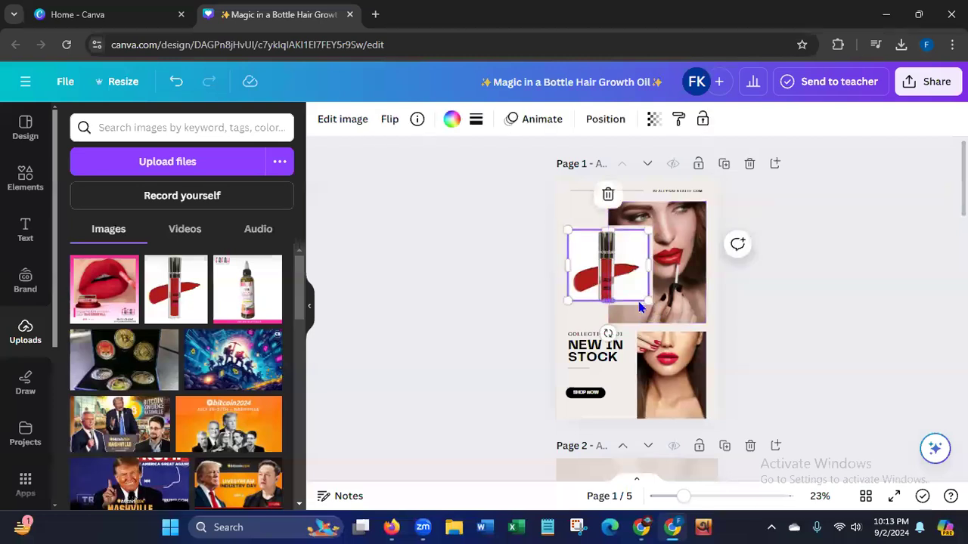
left_click(445, 288)
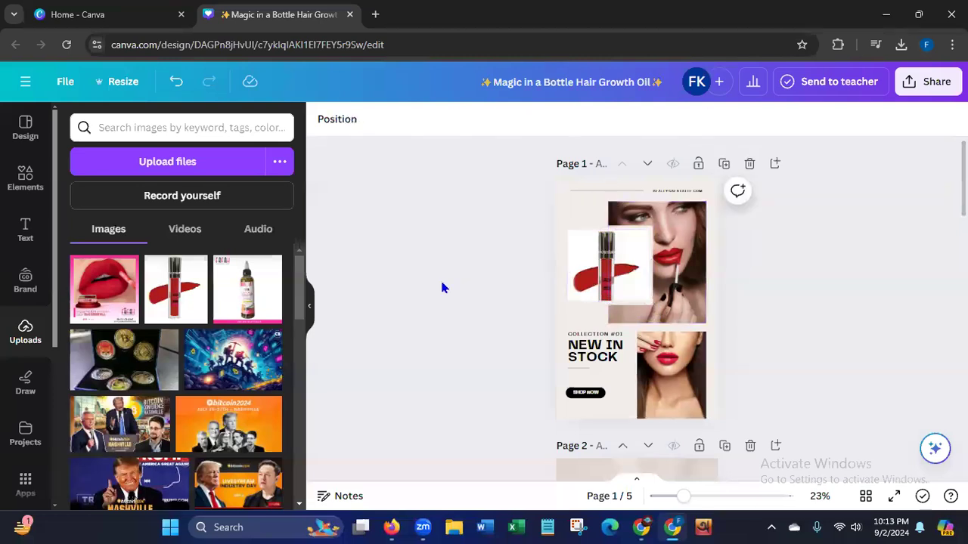
left_click(571, 235)
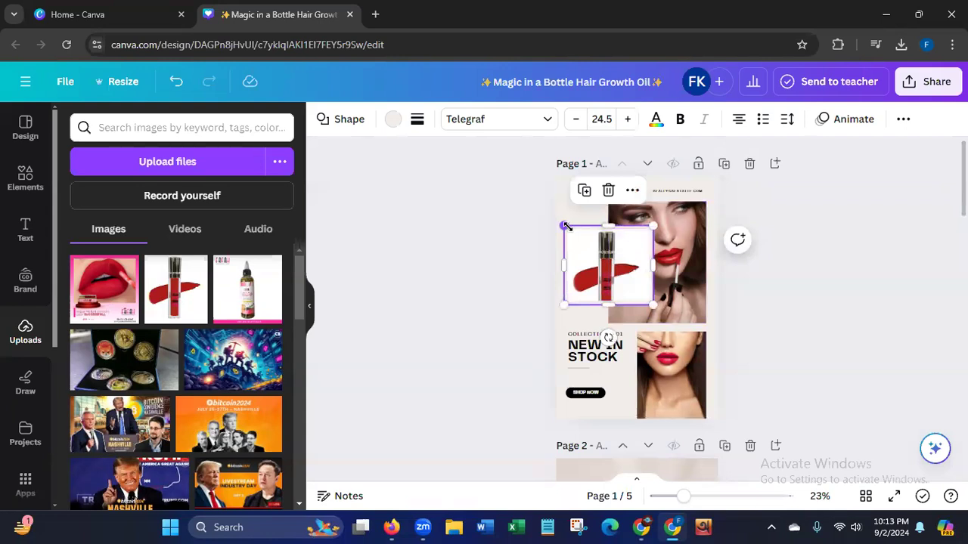
left_click(484, 322)
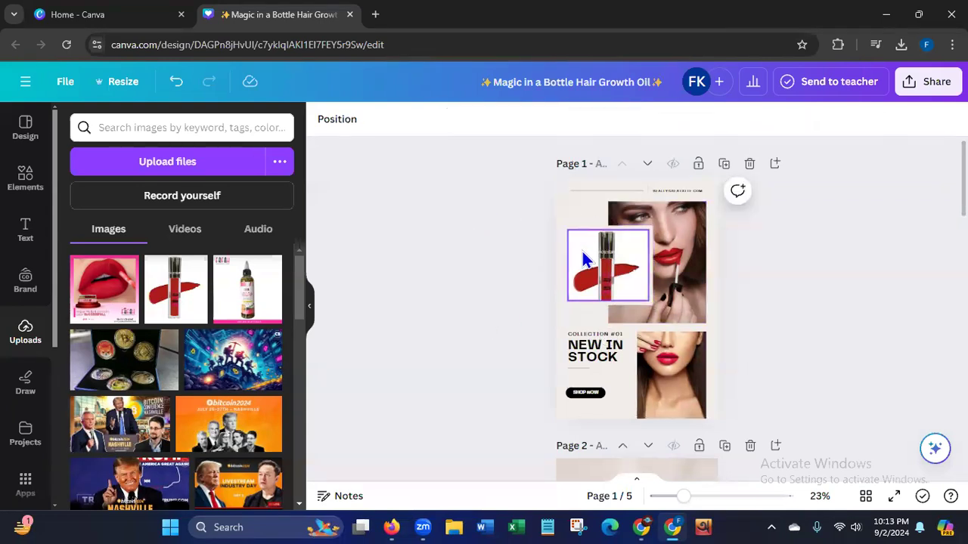
left_click(590, 282)
left_click_drag(606, 286, 597, 299)
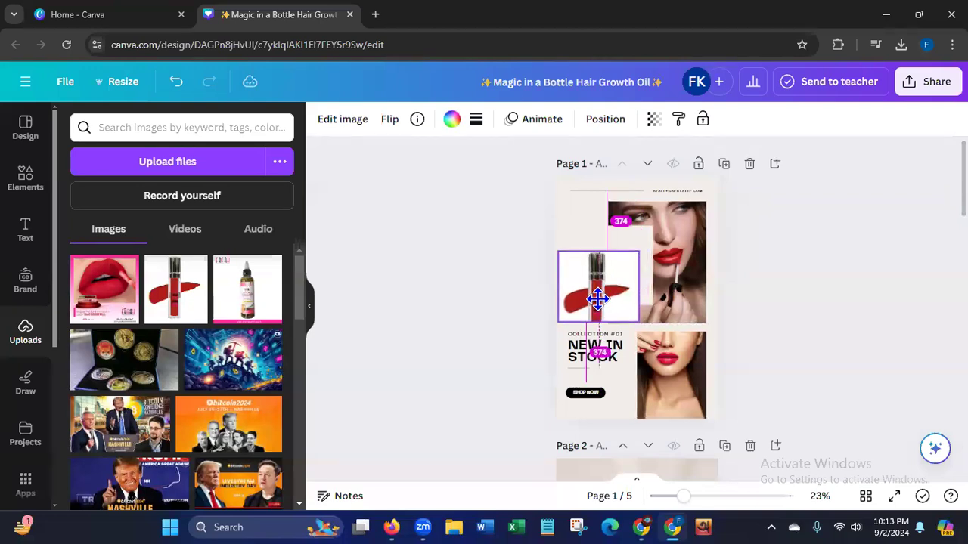
left_click(631, 245)
left_click_drag(632, 243, 621, 260)
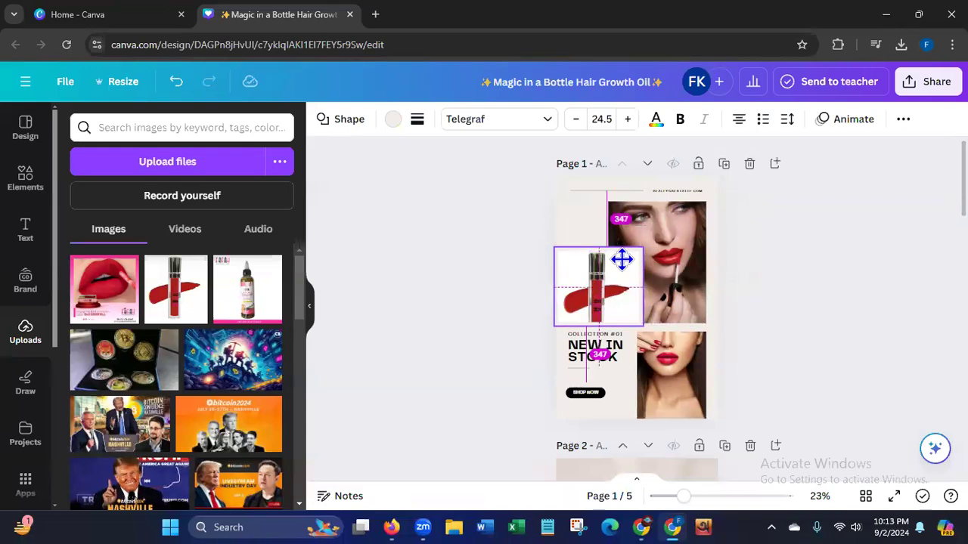
left_click_drag(622, 260, 620, 257)
left_click(476, 292)
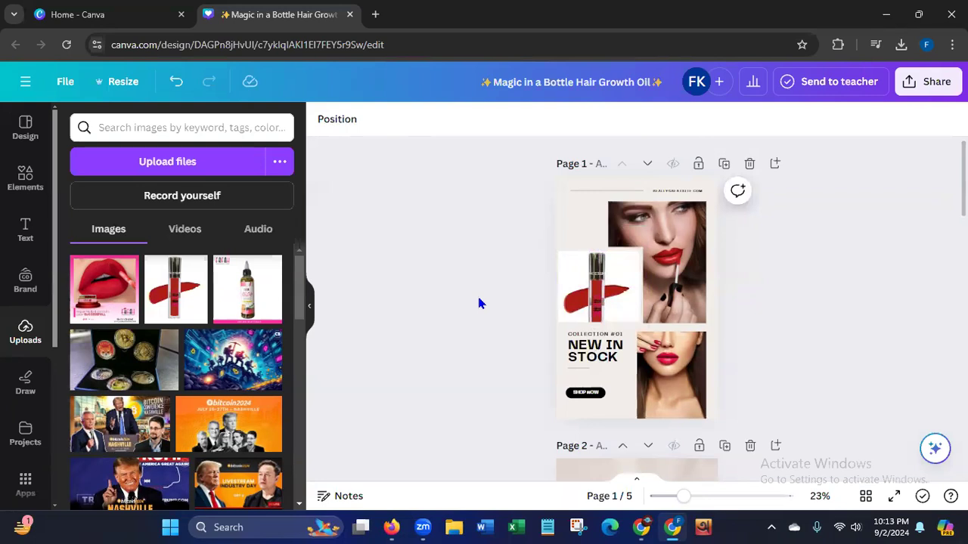
Recolor the border shape behind the lipstick tube image to the light grey from the photo colors.
left_click(602, 252)
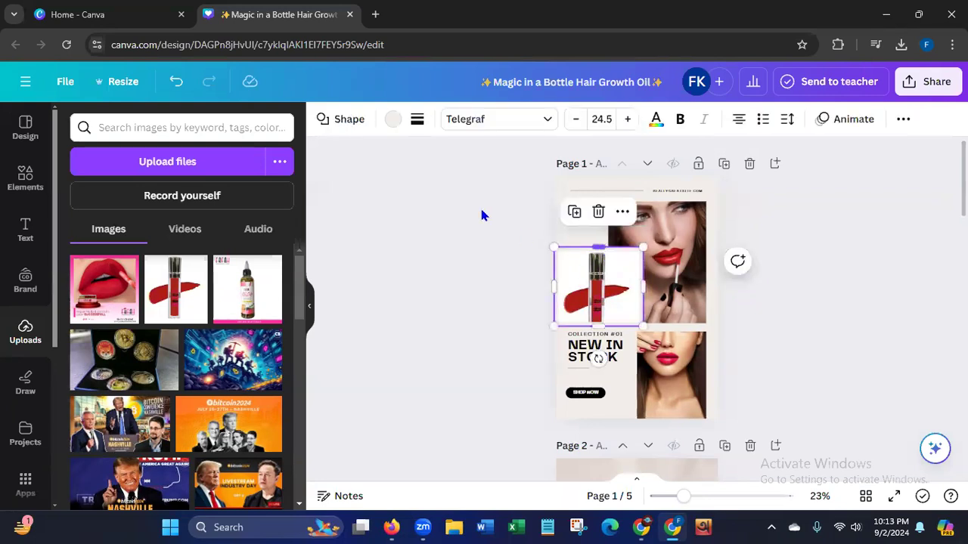
left_click(394, 121)
left_click(156, 209)
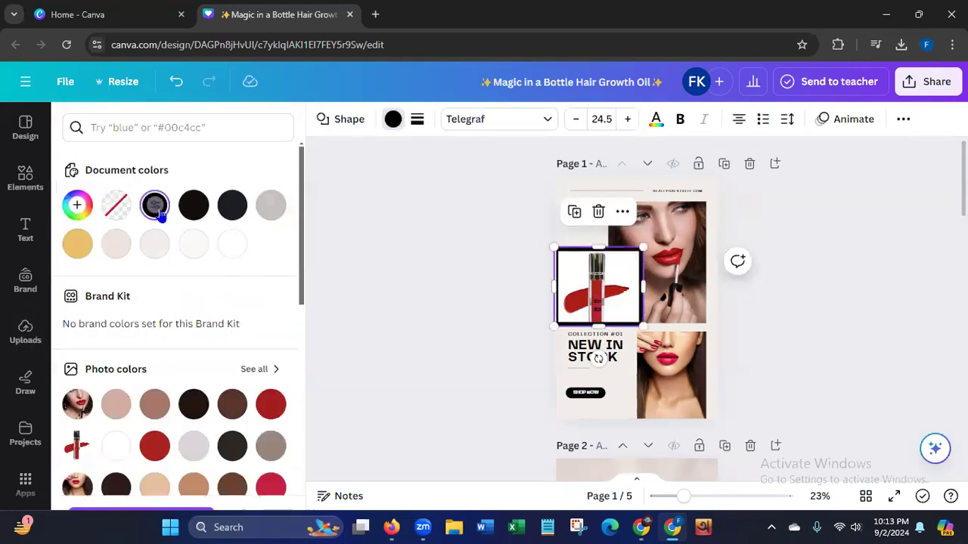
left_click(271, 406)
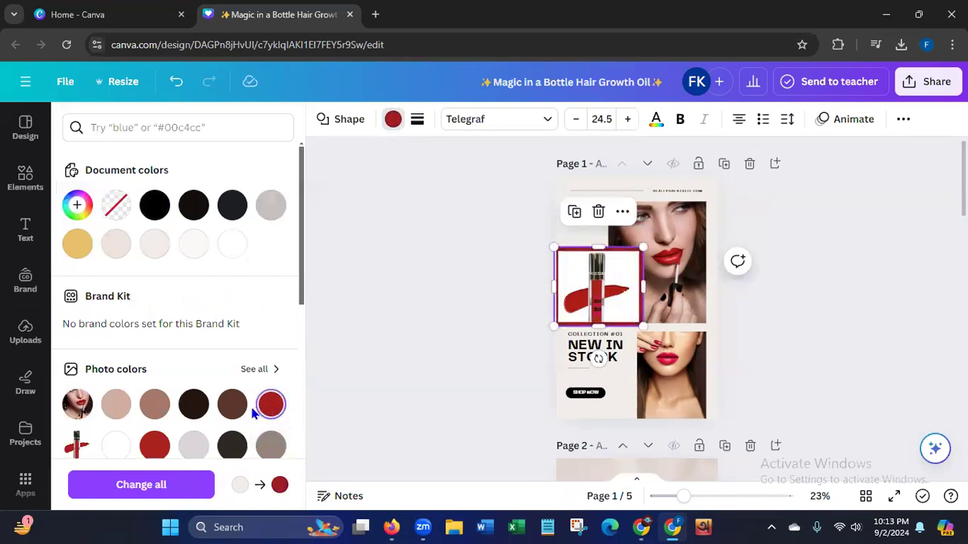
left_click(189, 447)
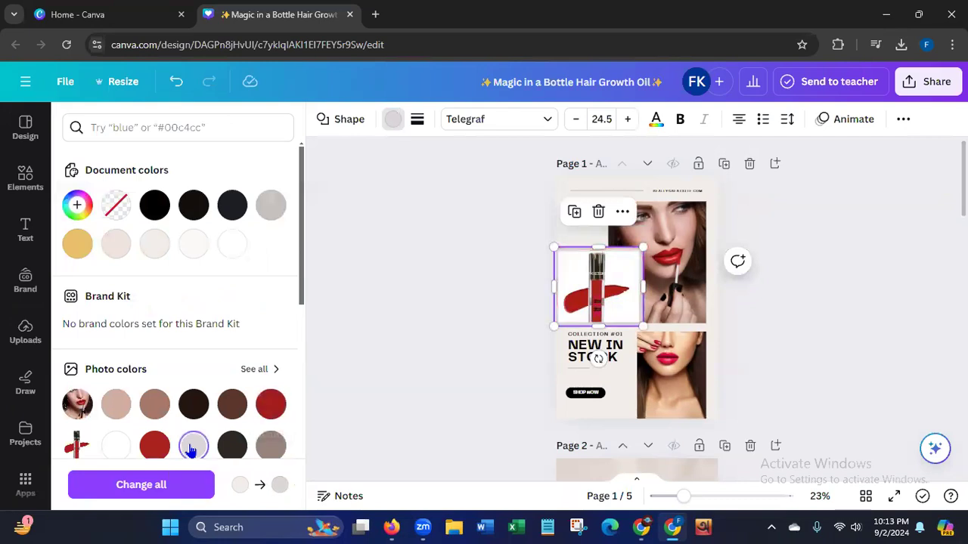
left_click(399, 304)
left_click(400, 308)
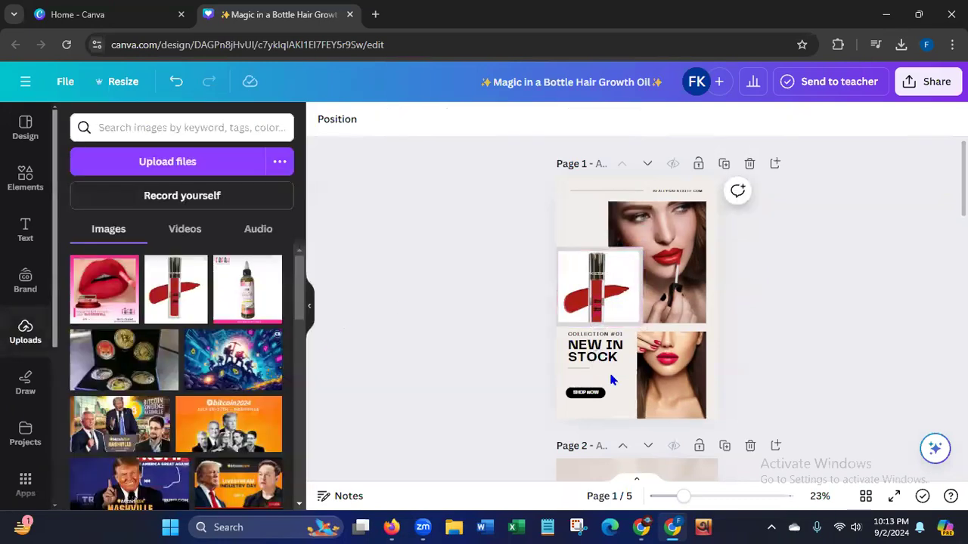
left_click(639, 385)
left_click(463, 397)
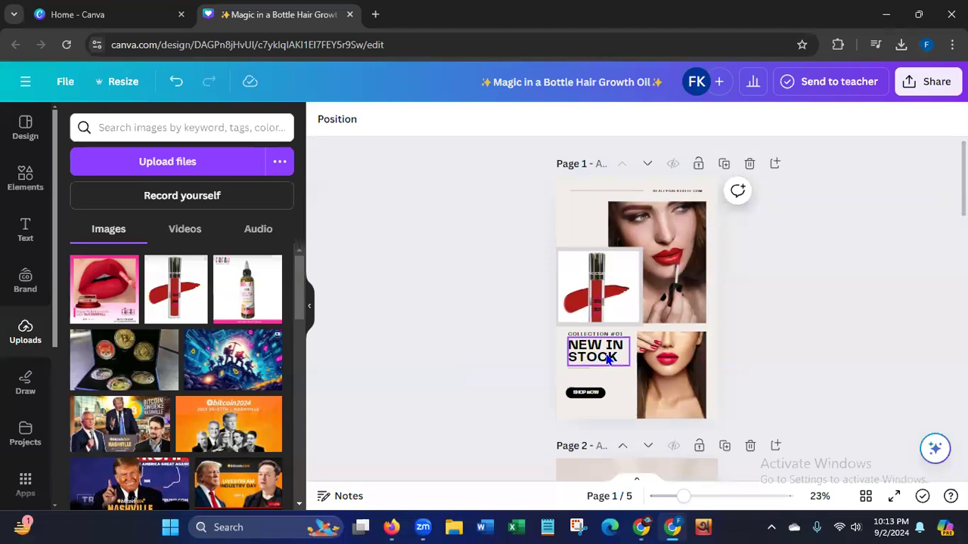
Switch to Firefox and copy "Vegan Matte Lipstick" from the product title on the Fafah Cosmetics page.
left_click(391, 522)
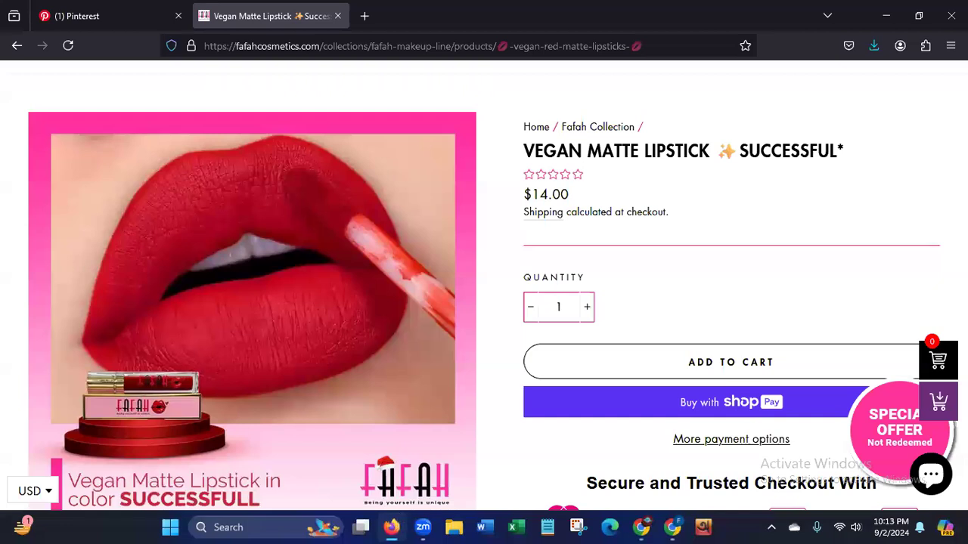
scroll(538, 285, "up", 2)
left_click_drag(524, 274, 711, 276)
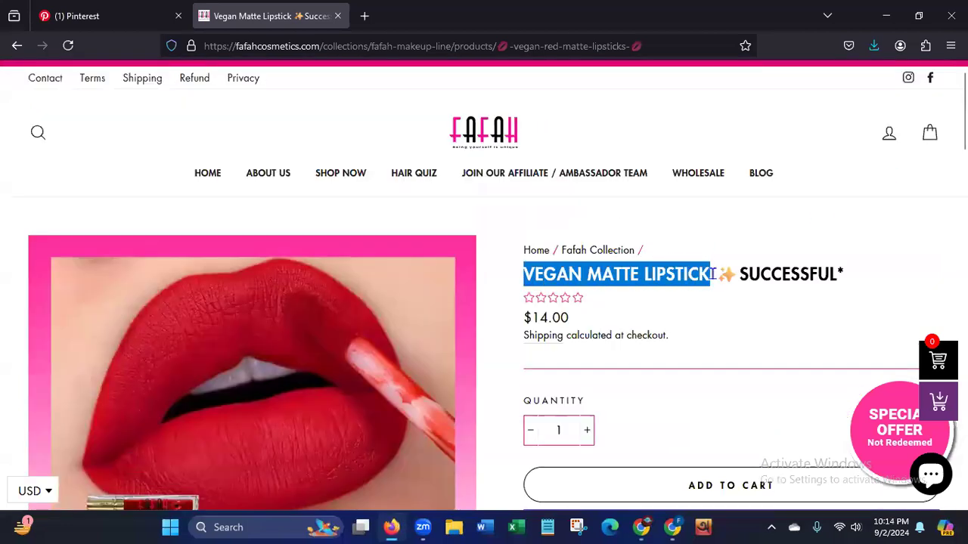
right_click(675, 279)
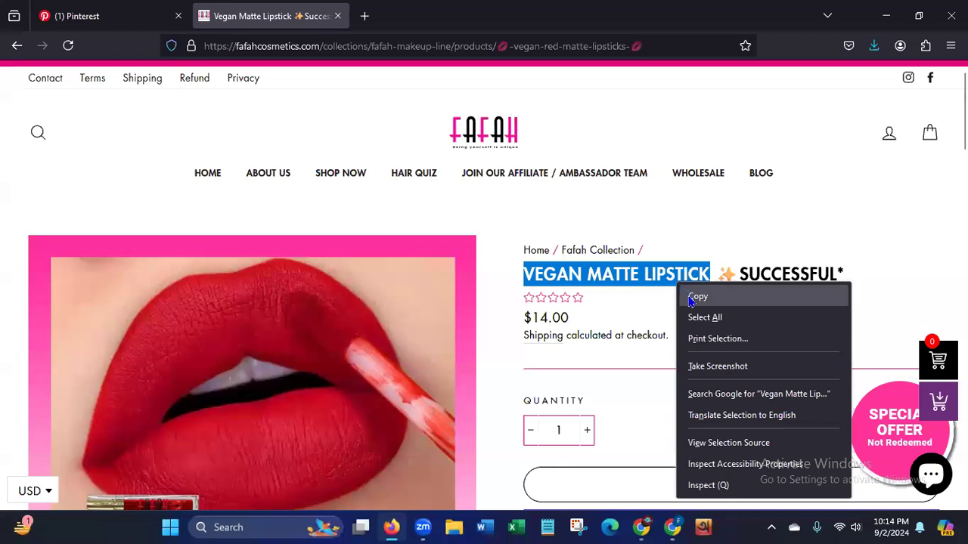
left_click(685, 296)
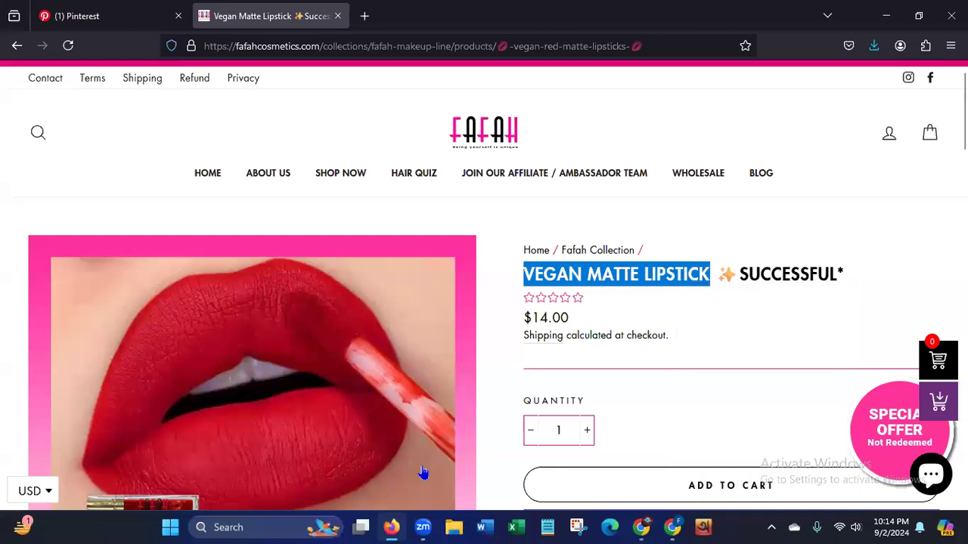
Switch to Canva, replace page 1's "New in Stock" heading with the copied "Vegan Matte Lipstick", and delete the "Collection #01" text.
left_click(674, 524)
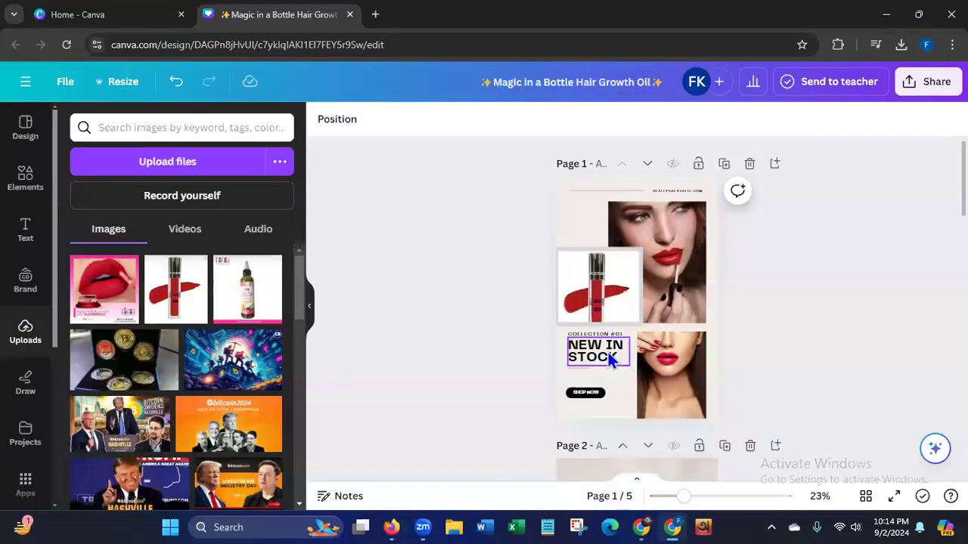
double_click(618, 356)
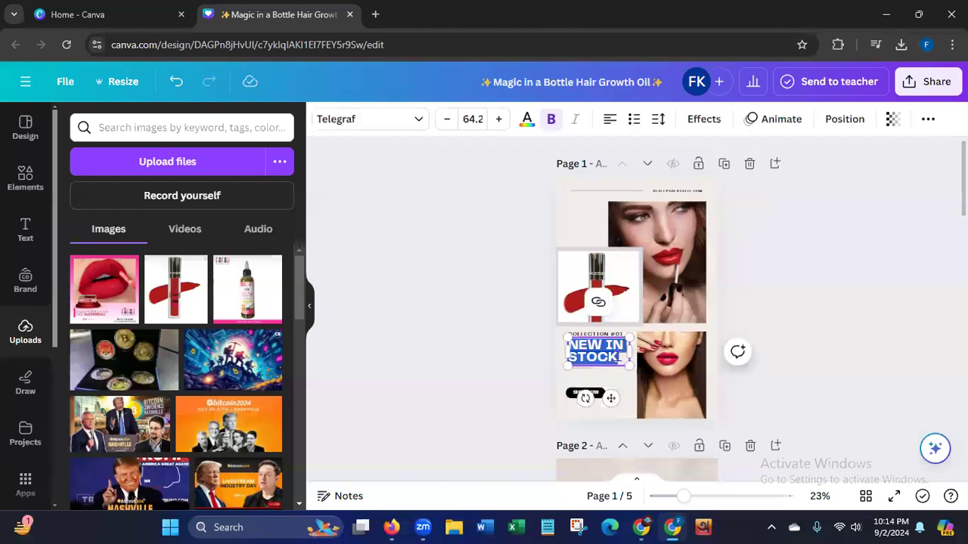
key("BackSpace")
key("ctrl+v")
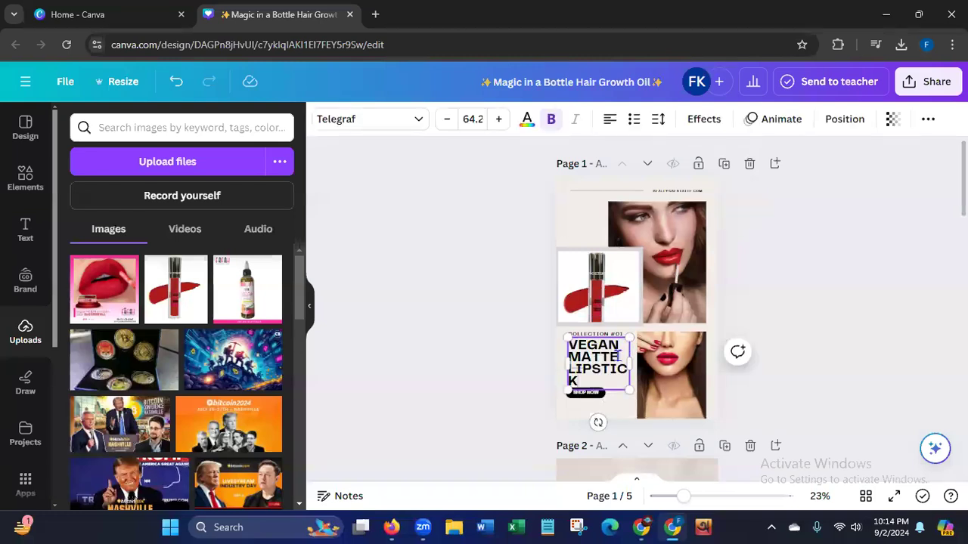
left_click(598, 335)
key("Delete")
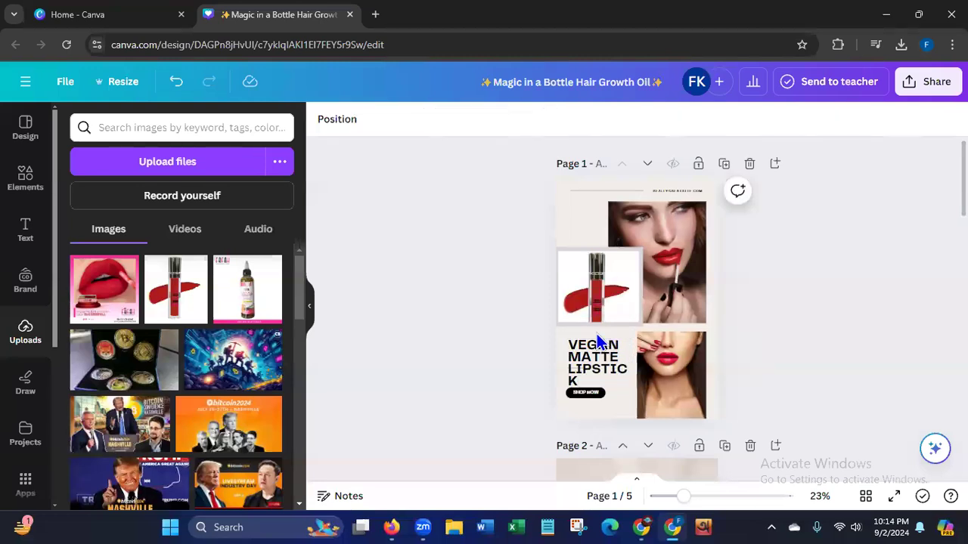
Shrink the "Vegan Matte Lipstick" heading to font size 52.7 so that "Lipstick" fits on one line.
left_click(582, 360)
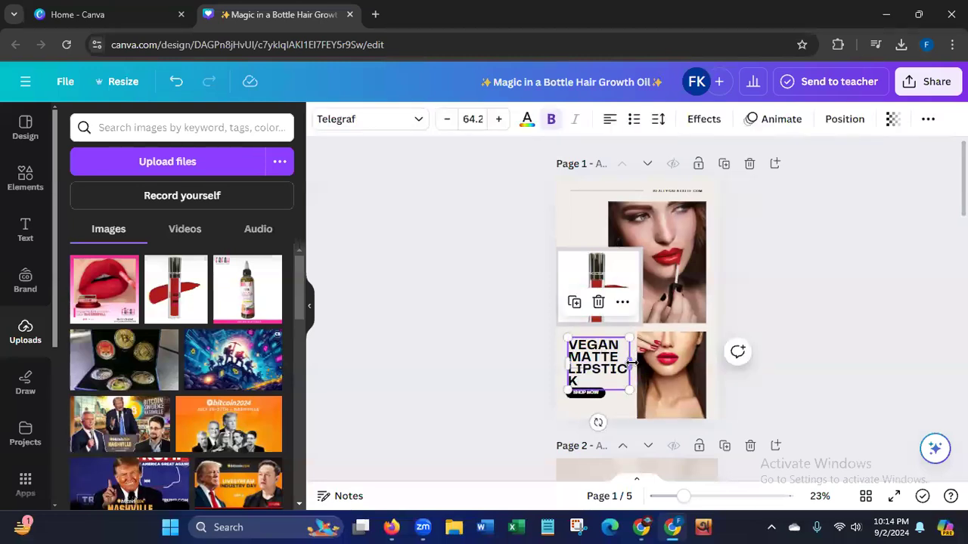
mouse_move(631, 363)
left_mouse_down()
mouse_move(642, 363)
mouse_move(638, 376)
mouse_move(630, 367)
left_mouse_up()
left_click(467, 369)
left_click(586, 361)
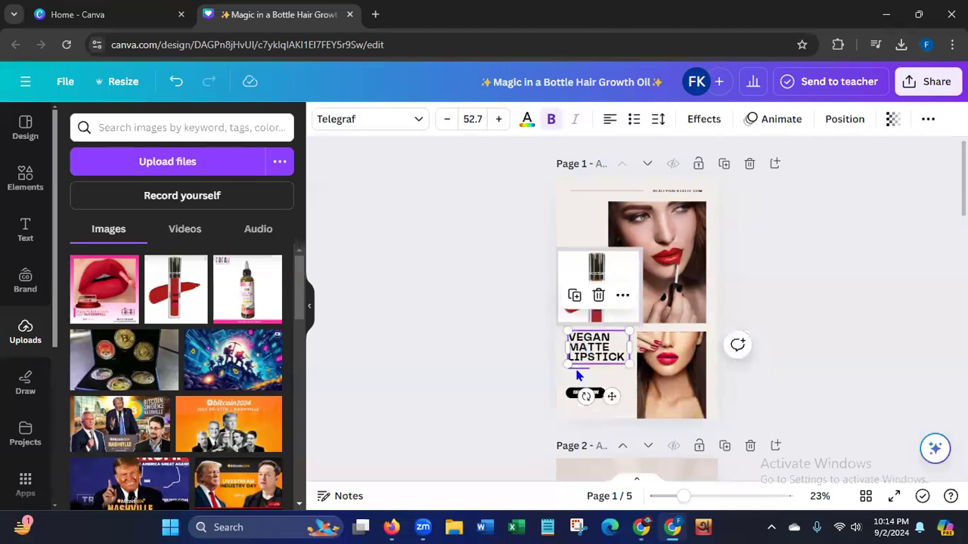
Lower the short divider line above the "Shop Now" button and shift the heading down into the gap below the lipstick tube image.
left_click(577, 372)
left_click_drag(589, 396, 590, 403)
left_click(604, 361)
left_click_drag(600, 355, 600, 361)
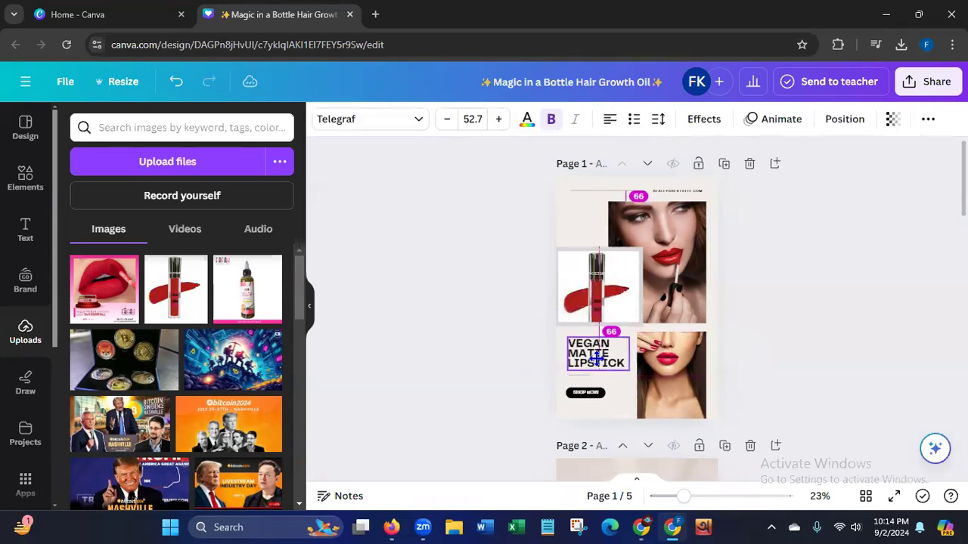
left_click(492, 391)
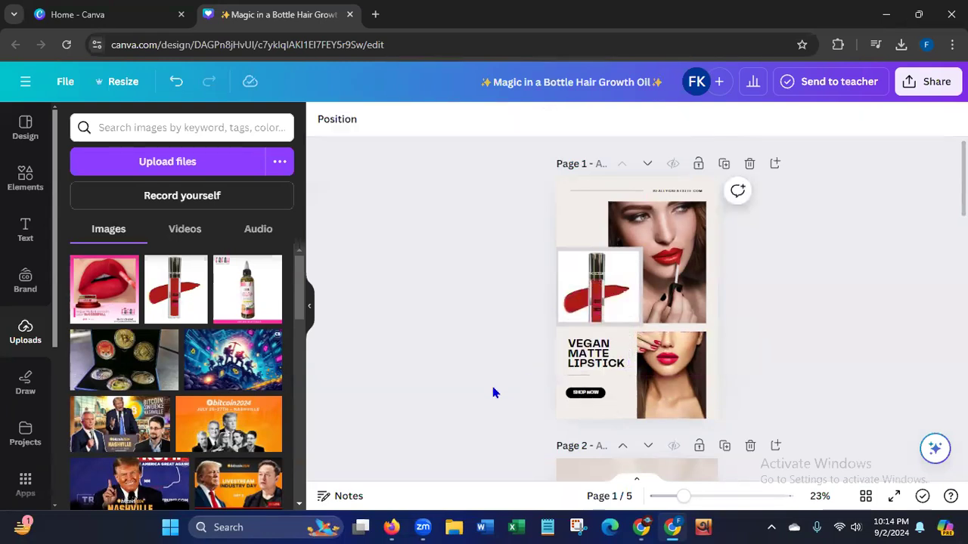
left_click(696, 192)
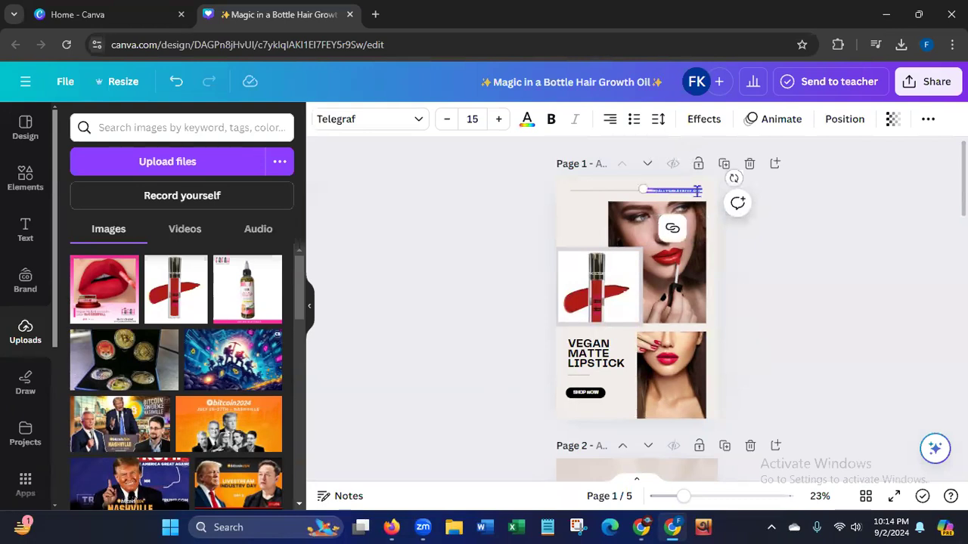
key("BackSpace")
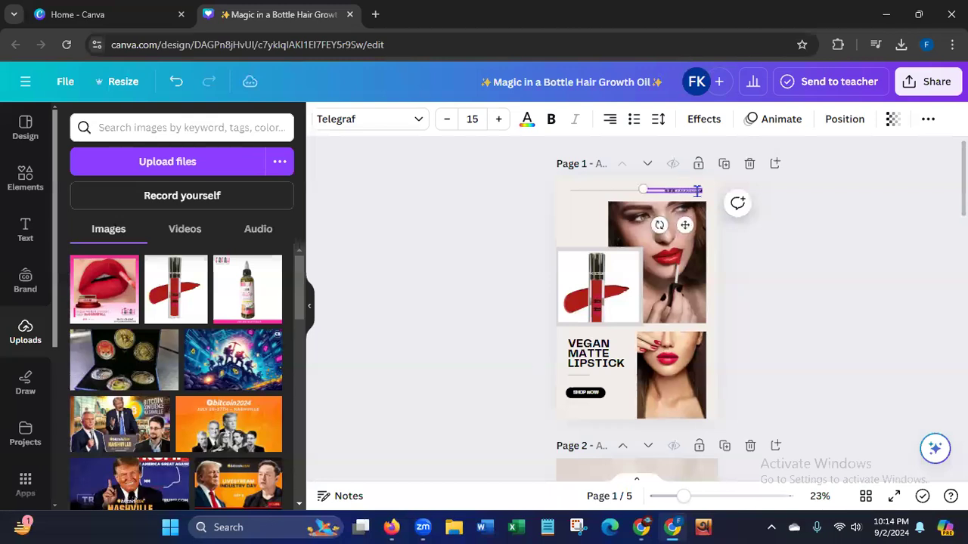
type("TICS.CO")
left_click(488, 263)
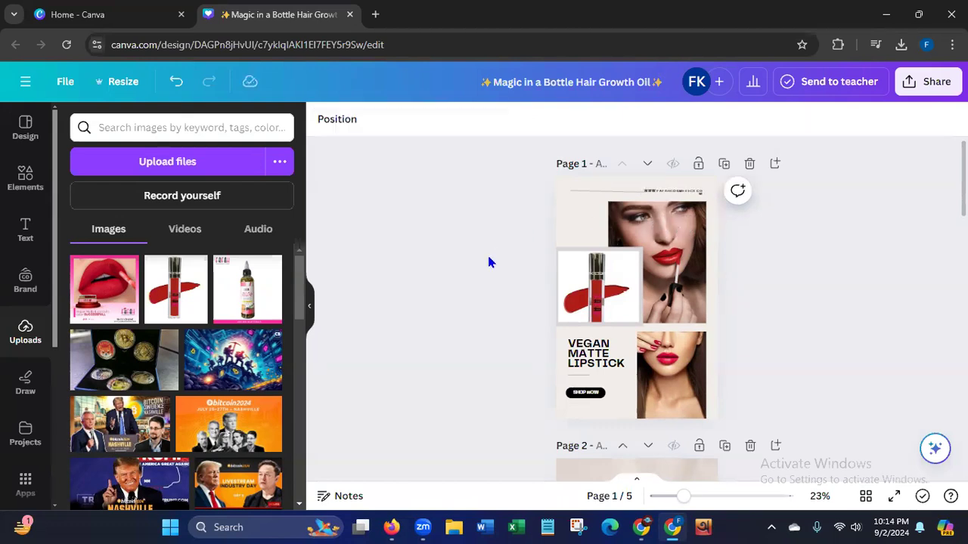
Enlarge page 1's website address to font size 18.6 and widen its text box to the right edge of the photo below.
left_click(682, 196)
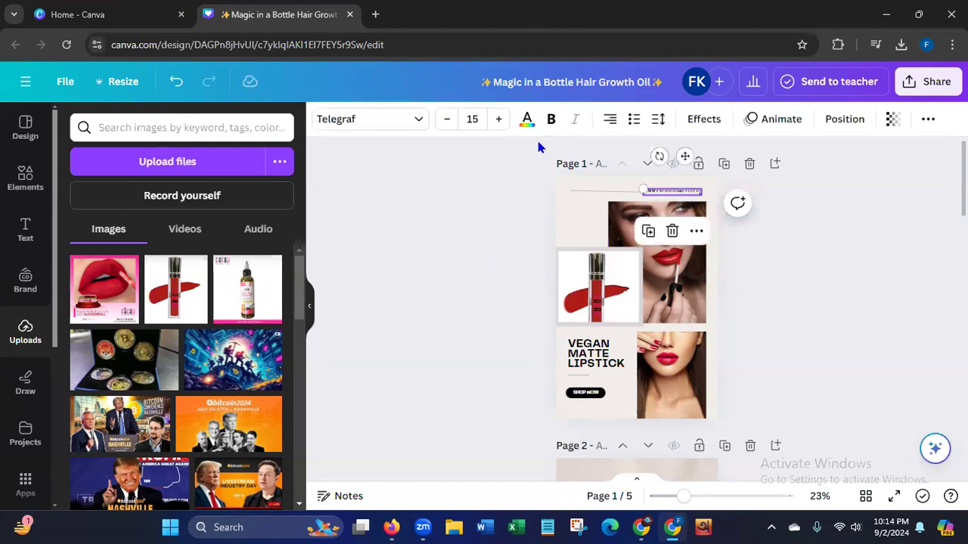
left_click_drag(637, 188, 626, 187)
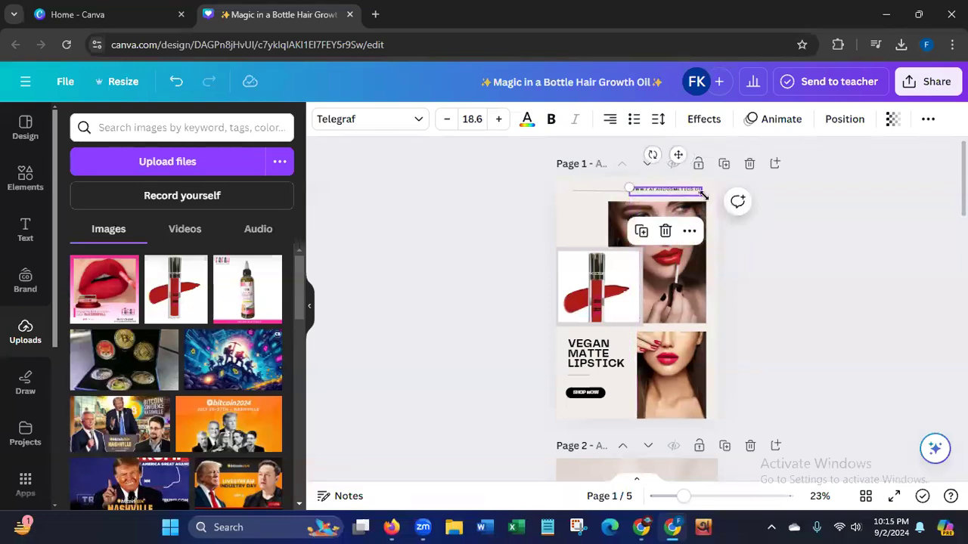
left_click_drag(704, 193, 710, 194)
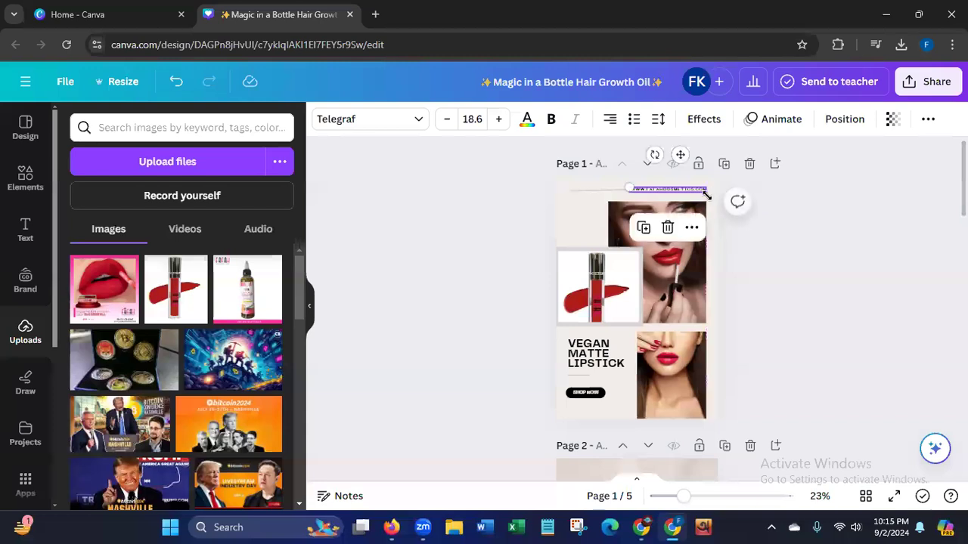
left_click(540, 211)
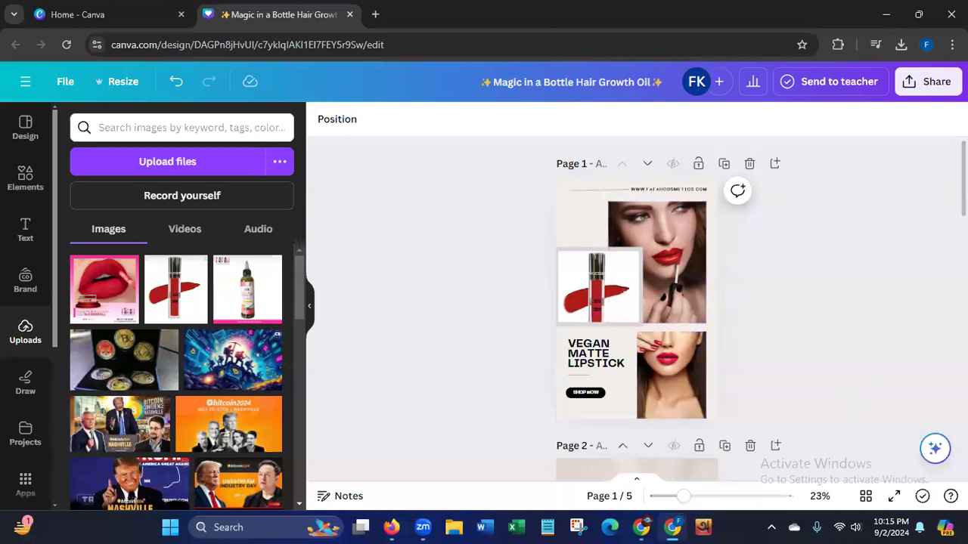
Nudge the lipstick tube image on page 1 slightly to centre it within its light grey border.
scroll(751, 355, "down", 4)
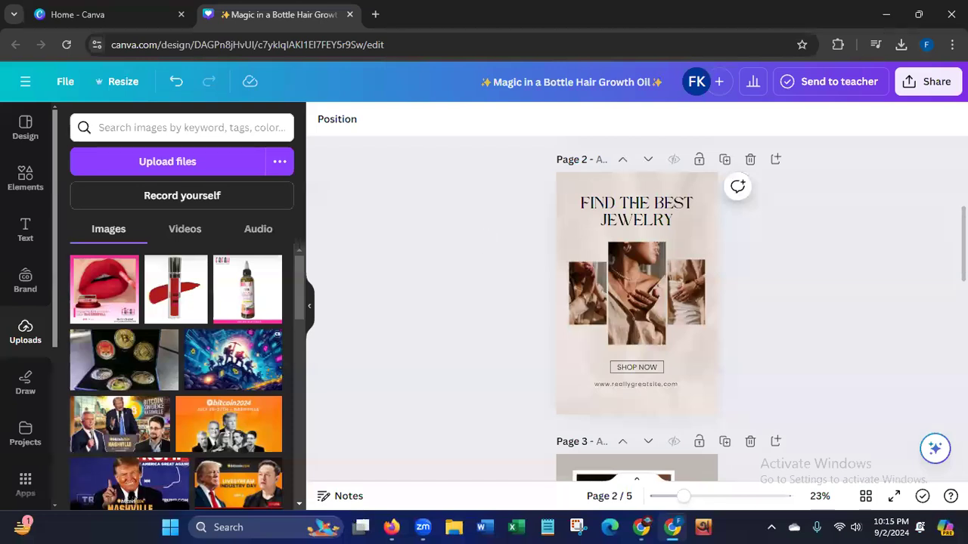
scroll(836, 221, "up", 3)
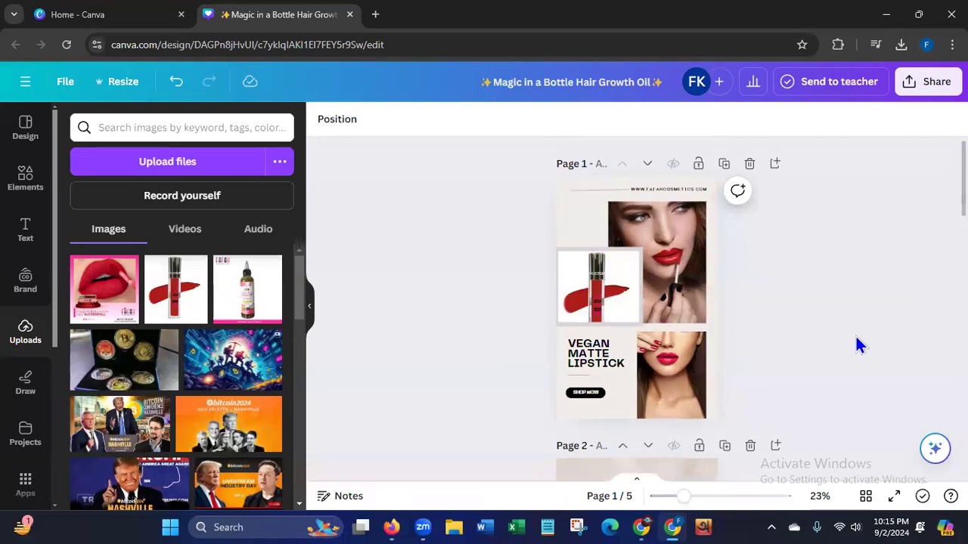
left_click(592, 292)
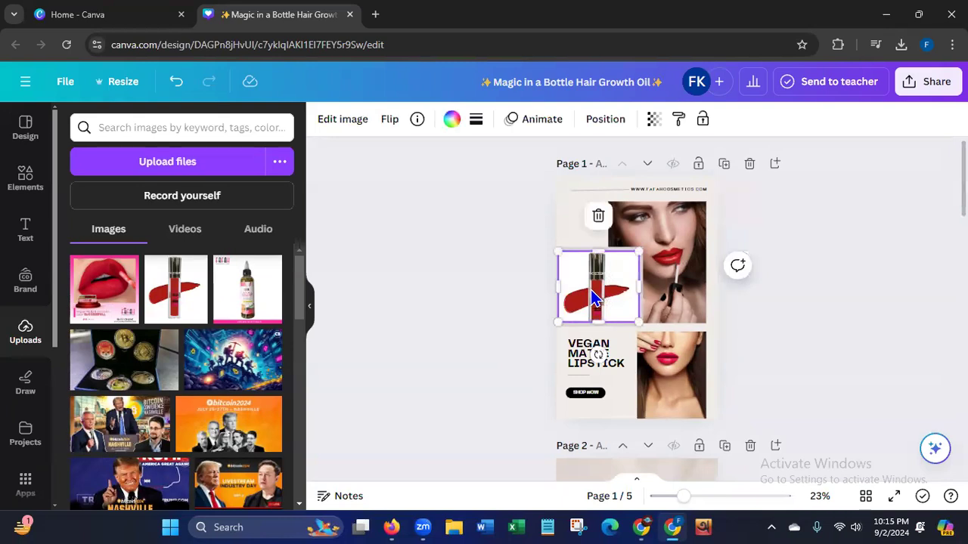
left_click_drag(590, 290, 591, 294)
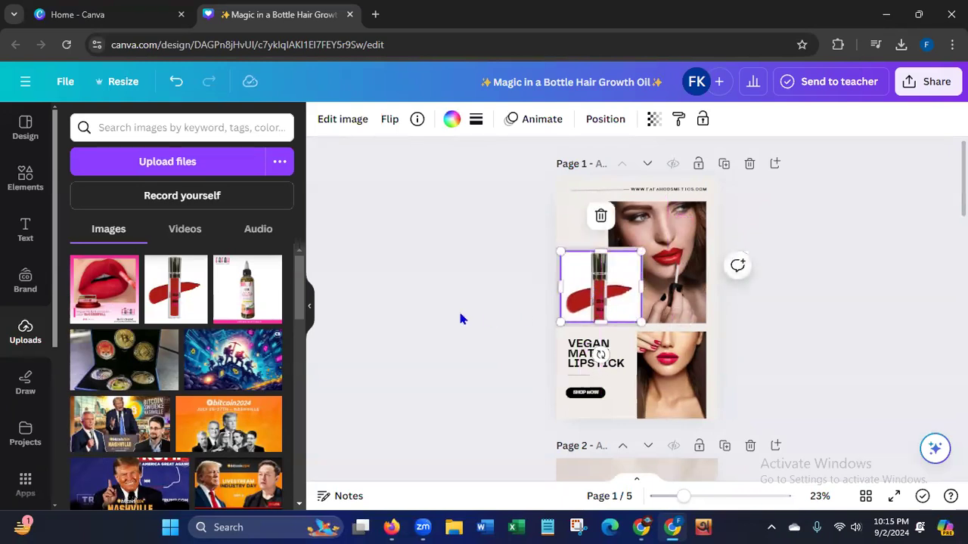
left_click(442, 314)
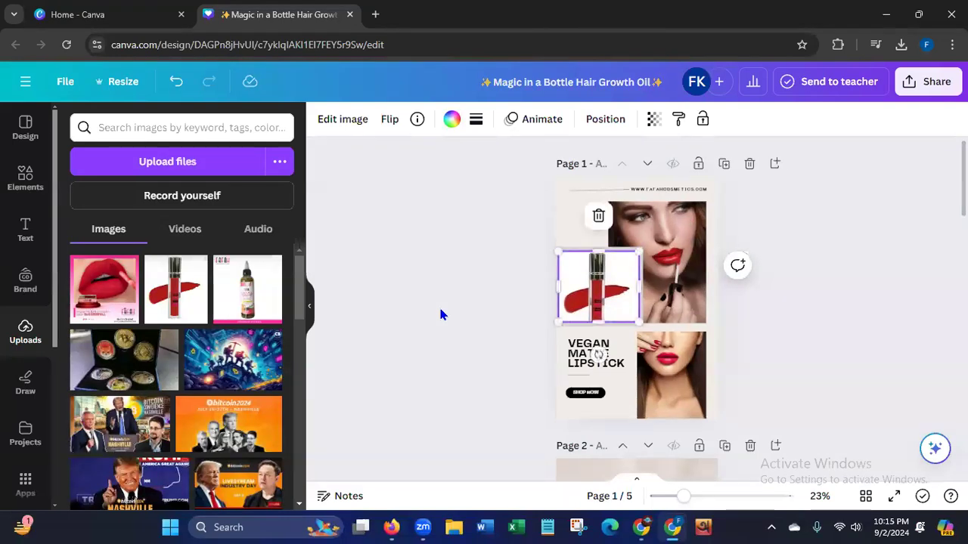
key("Down")
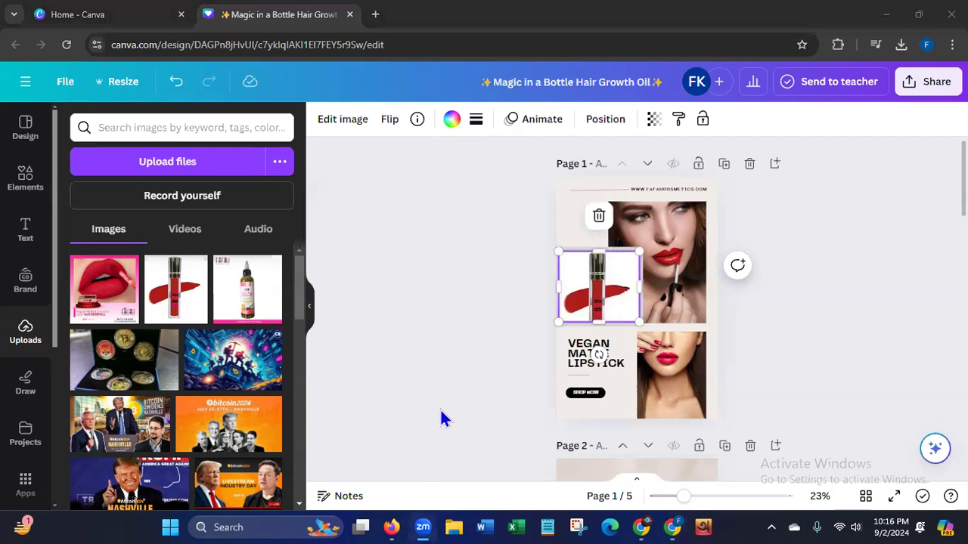
left_click(816, 374)
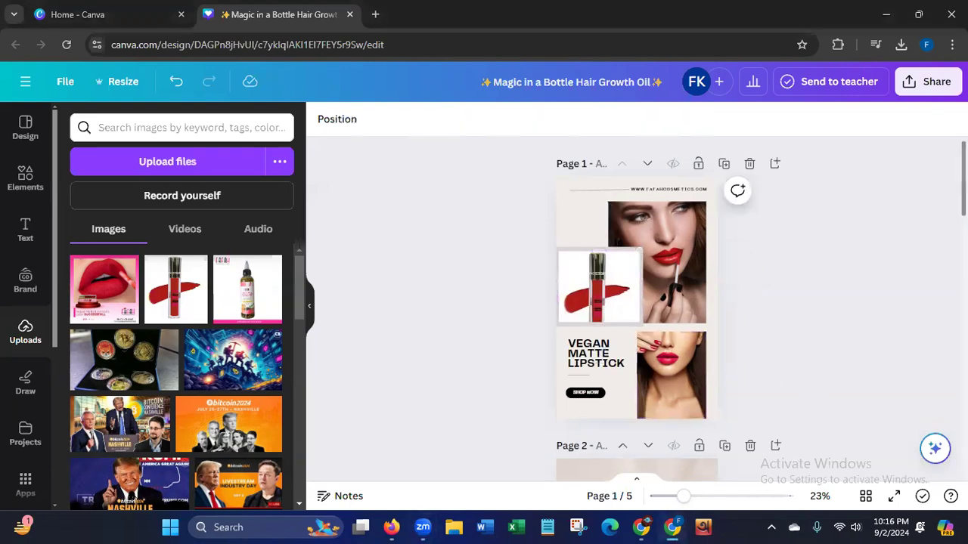
Fill the centre photo frame on page 2 with the uploaded lipstick tube image.
scroll(806, 371, "down", 4)
scroll(637, 309, "down", 1)
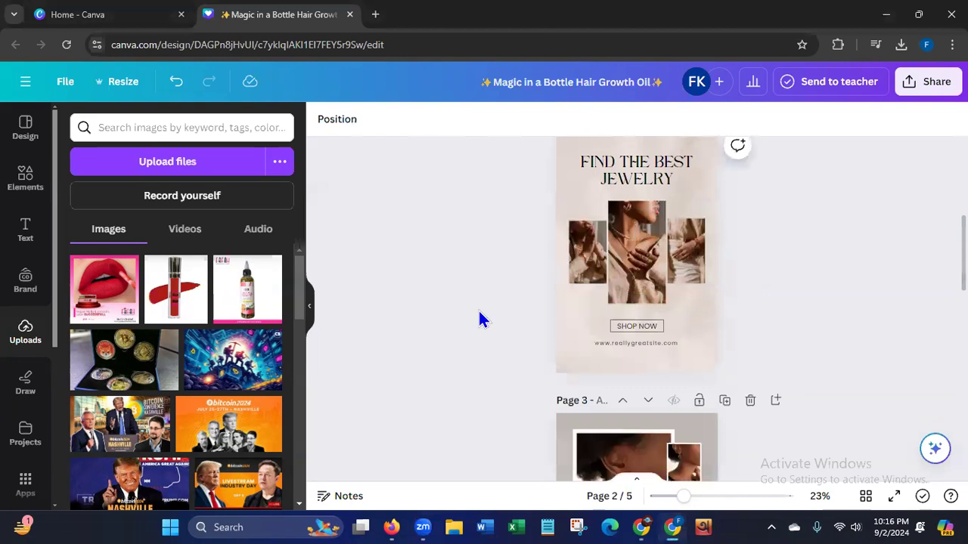
left_click_drag(170, 306, 635, 261)
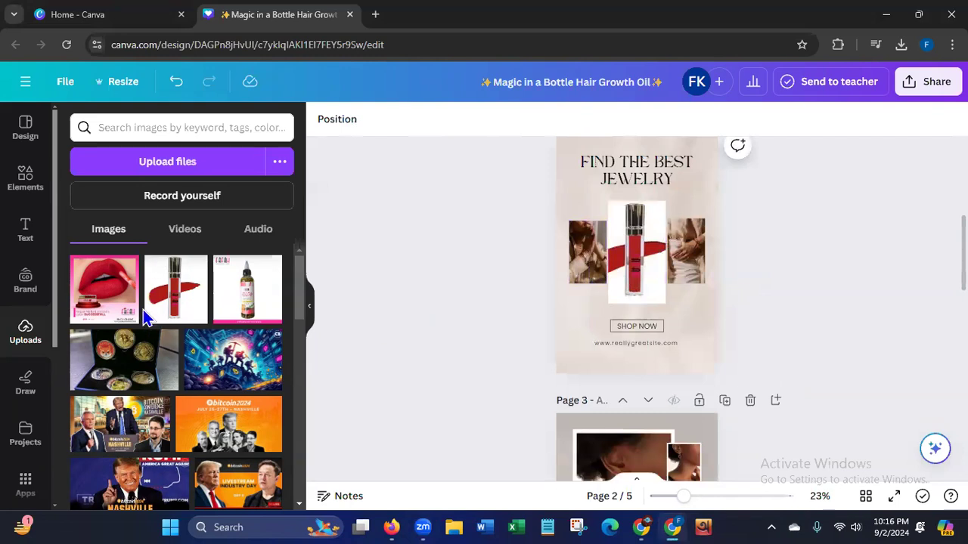
Fill page 2's right photo frame with the lipstick search photo of the long-haired blonde woman on a dark background.
left_click(28, 189)
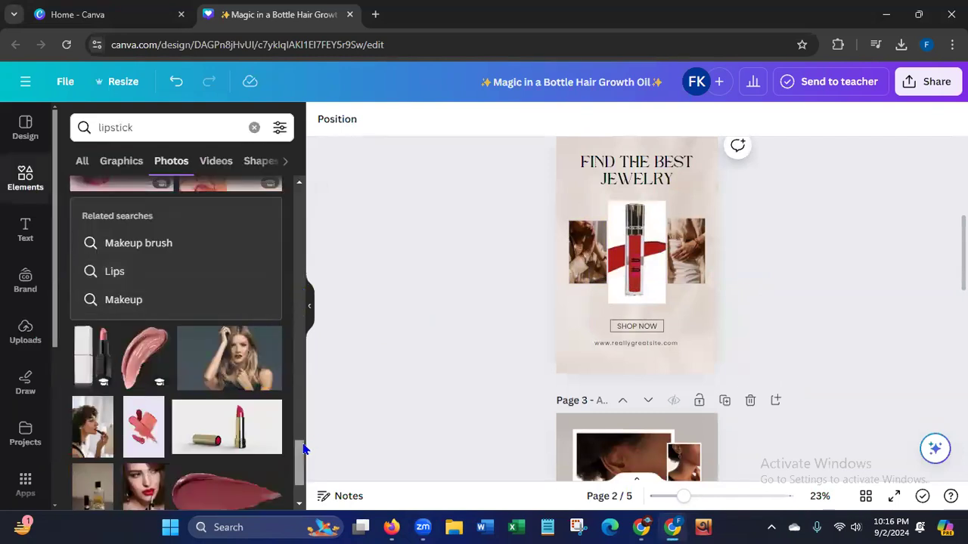
scroll(300, 462, "down", 3)
scroll(300, 466, "down", 1)
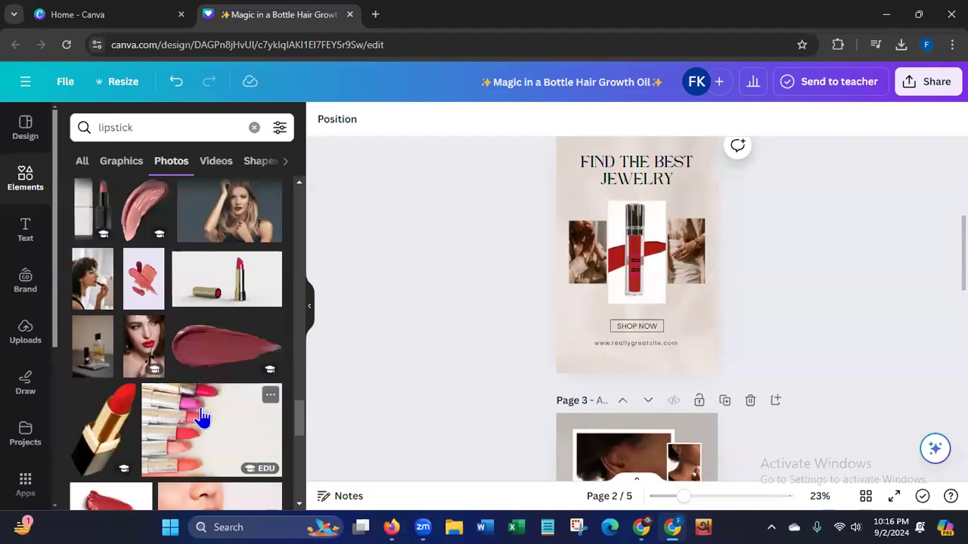
left_click_drag(236, 236, 571, 288)
left_click_drag(642, 259, 679, 259)
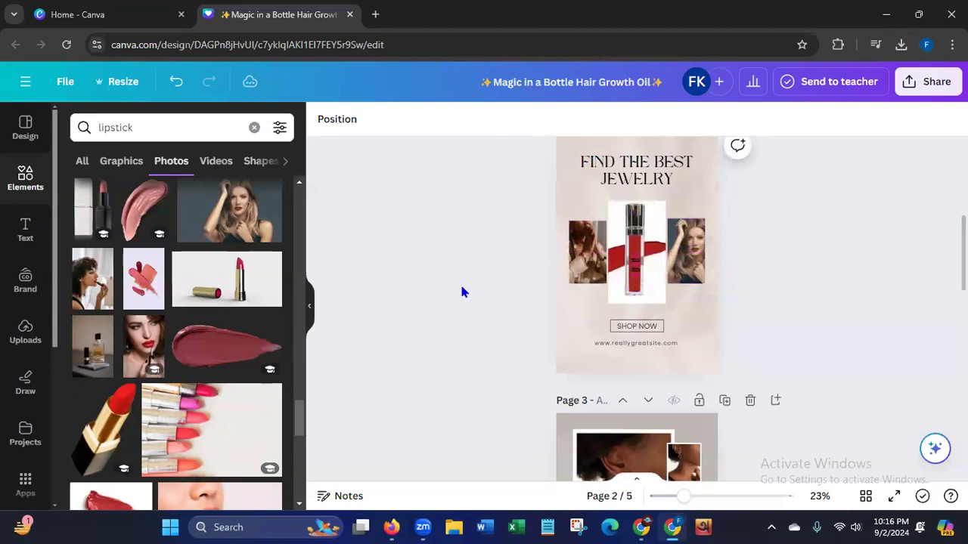
Fill page 2's left photo frame with the lipstick search photo of the brunette woman with red lips and red flowers.
left_click_drag(305, 425, 305, 452)
scroll(305, 449, "down", 3)
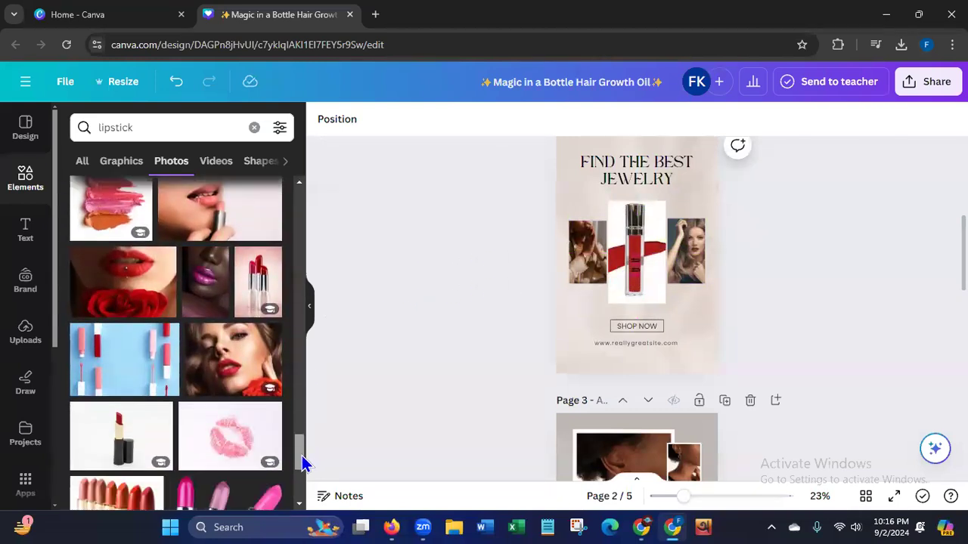
left_click(223, 361)
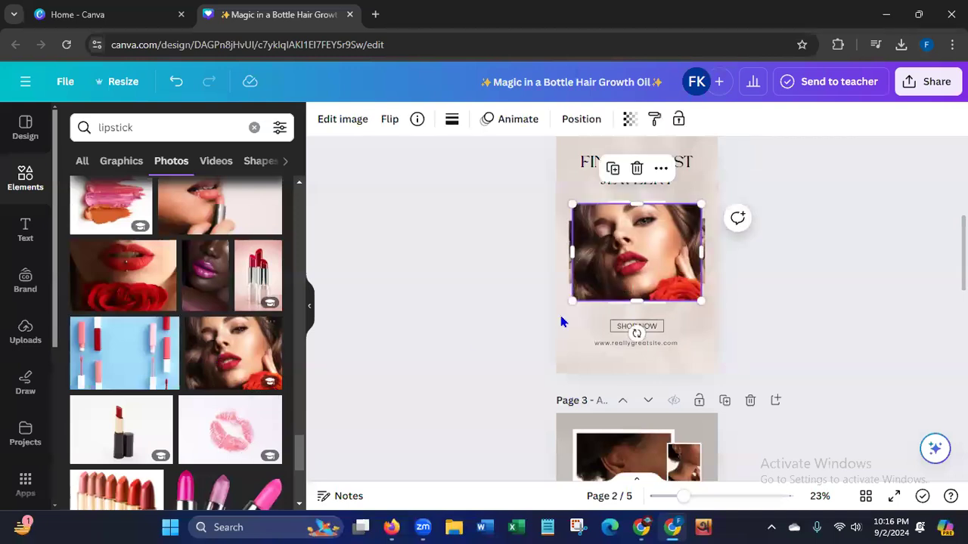
left_click_drag(645, 273, 587, 261)
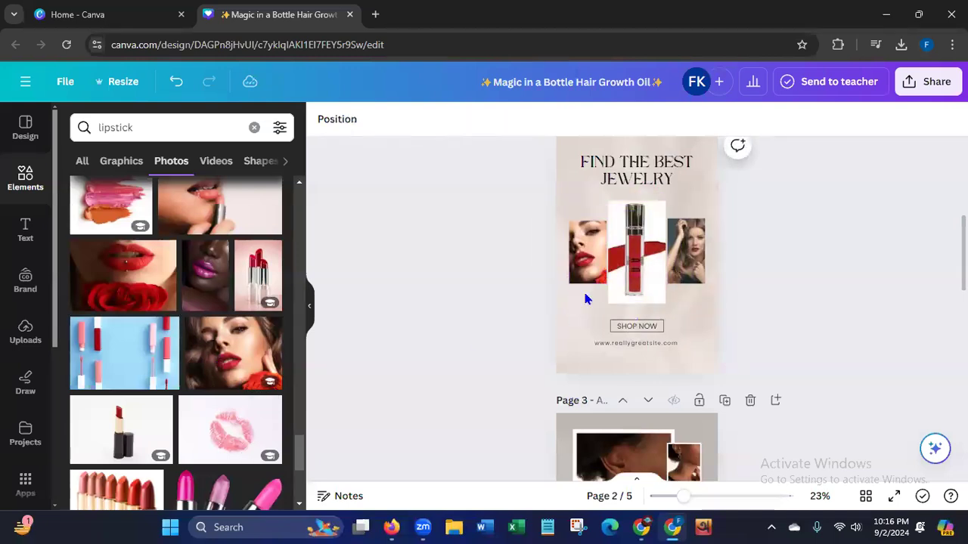
Replace the "Find the Best Jewelry" heading on page 2 with the copied "Vegan Matte Lipstick".
left_click(679, 185)
left_click(677, 180)
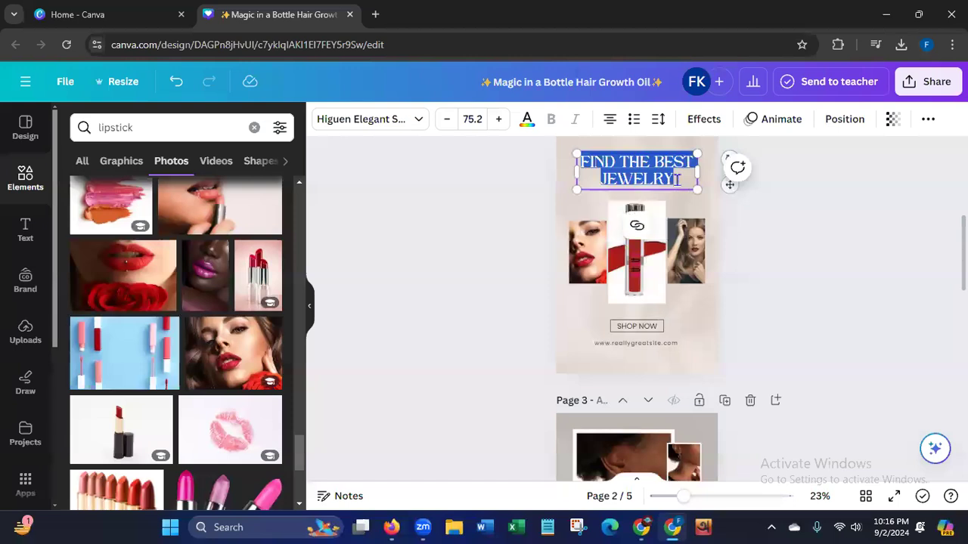
key("BackSpace")
type("VEGAN MATTE LIPSTICK")
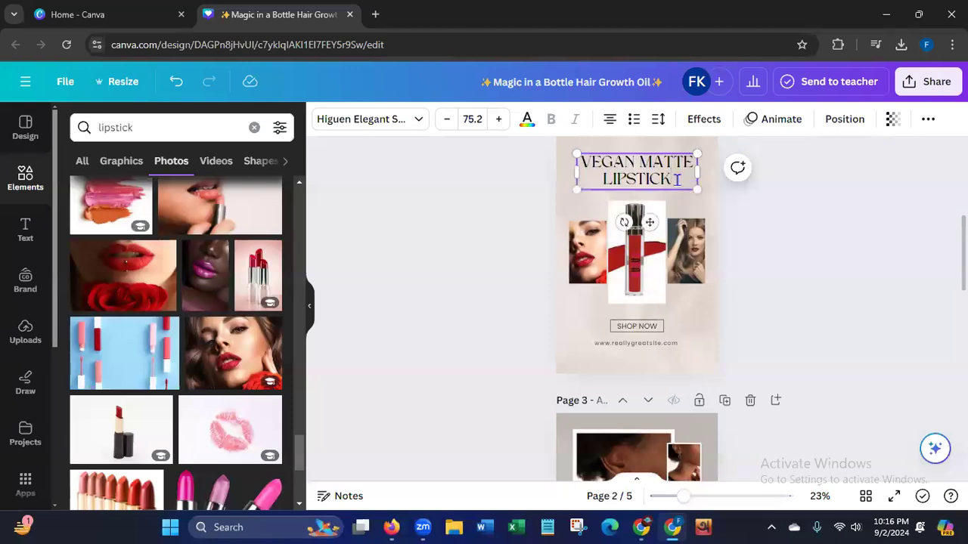
left_click(674, 344)
left_click(674, 342)
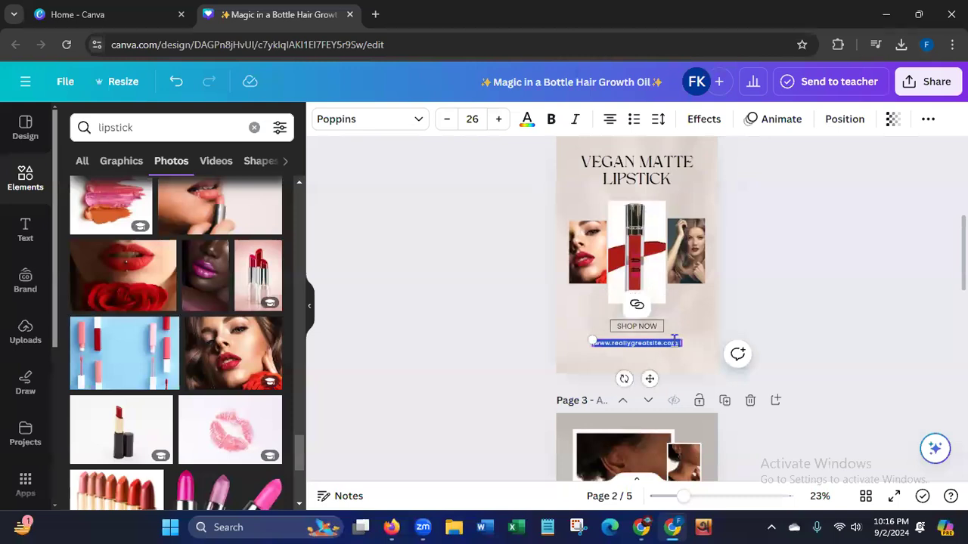
key("BackSpace")
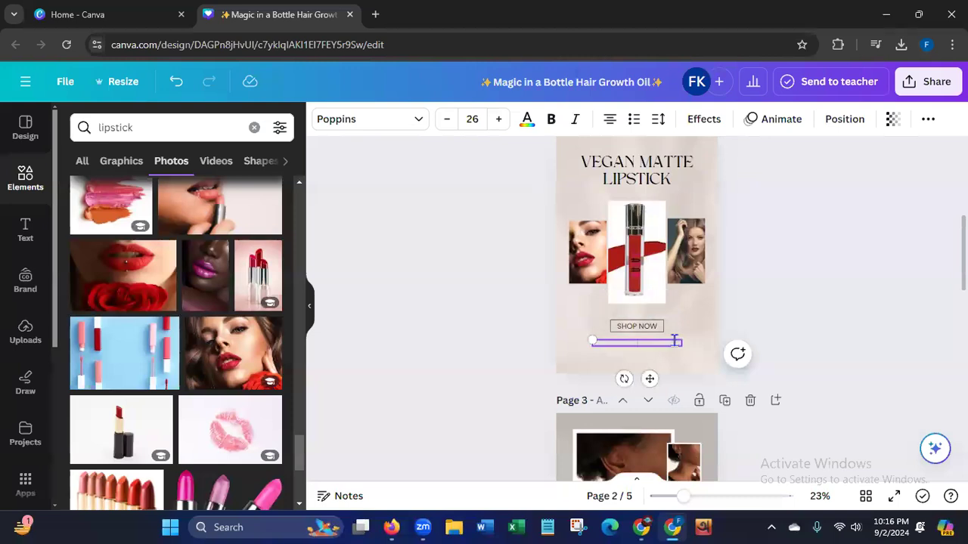
type("www.fsfahcosmetics.com")
left_click_drag(674, 340, 553, 346)
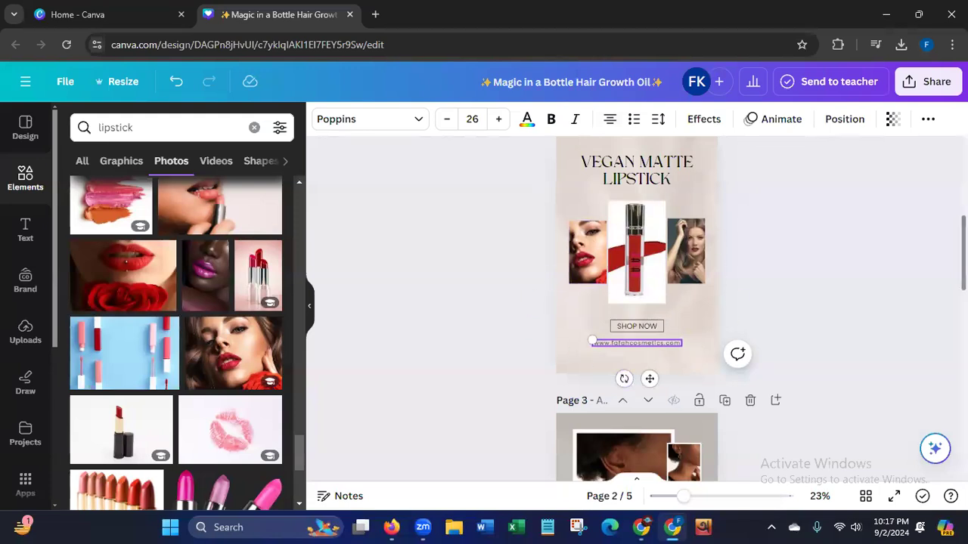
Fill page 3's large front photo frame with the lipstick search photo of the dark-haired woman with red lips and white fur.
scroll(452, 222, "down", 5)
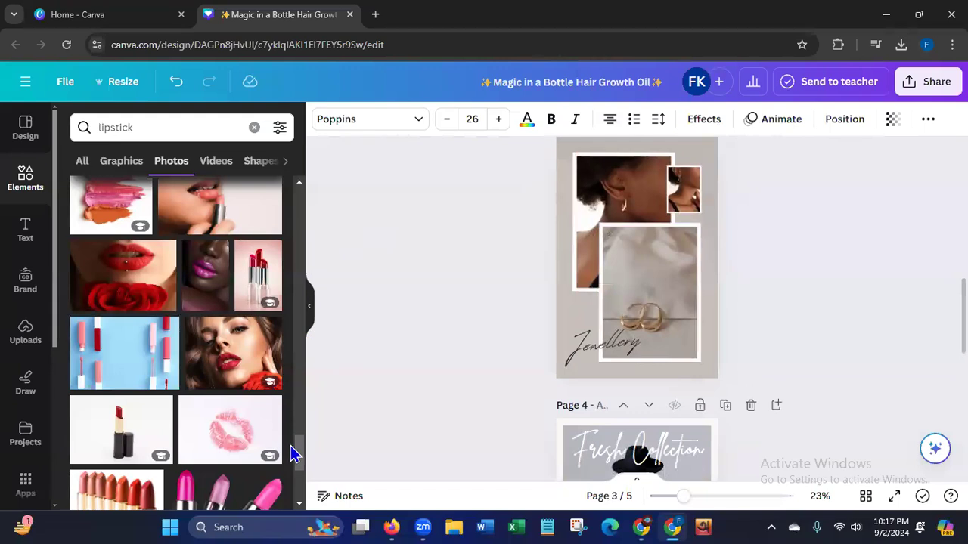
left_click_drag(298, 458, 295, 486)
scroll(294, 491, "down", 5)
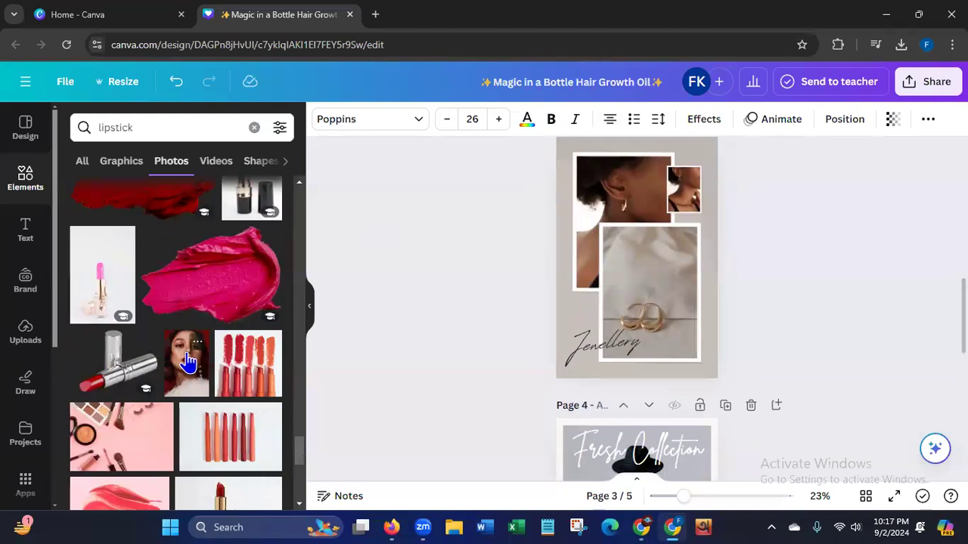
left_click(179, 376)
left_click_drag(600, 277, 634, 287)
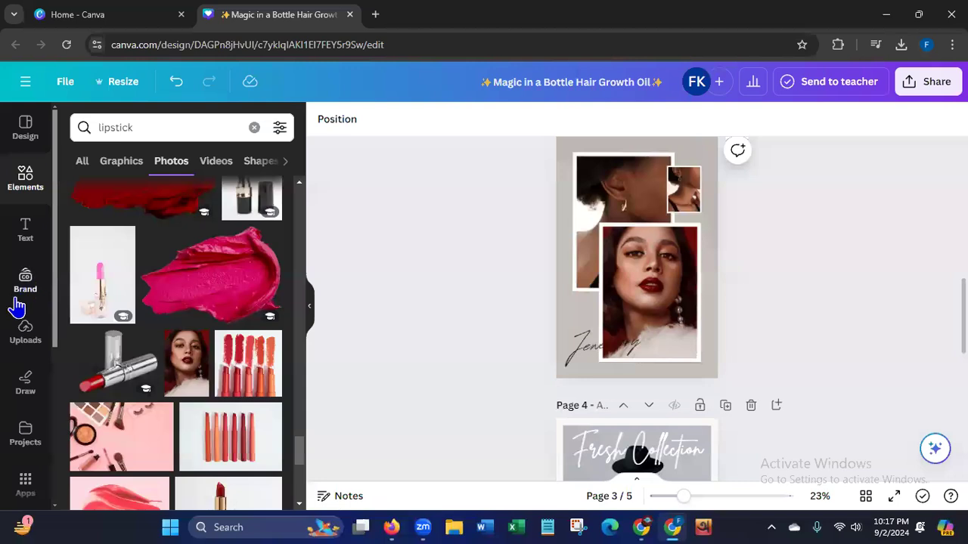
Fill page 3's small photo frame with the lipstick search close-up of a woman touching her red lips.
left_click_drag(299, 457, 292, 491)
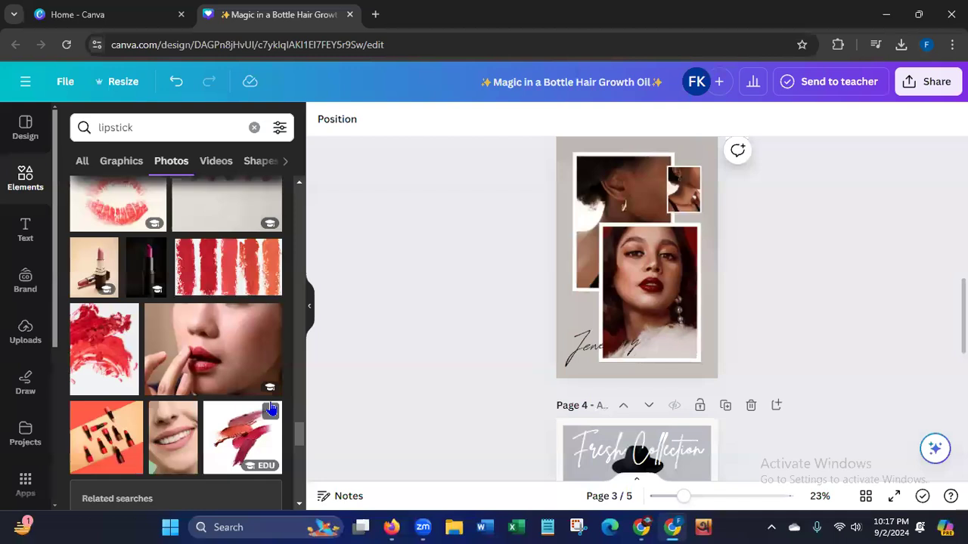
left_click(182, 357)
left_click_drag(639, 255, 682, 189)
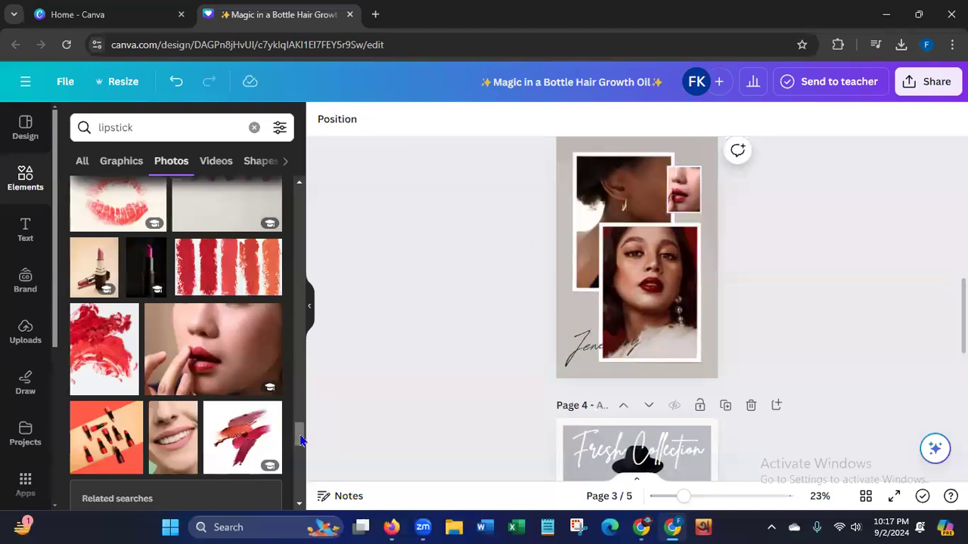
Fill page 3's large rear photo frame with the lipstick search close-up of the smiling mouth.
left_click_drag(301, 440, 222, 421)
left_click(167, 443)
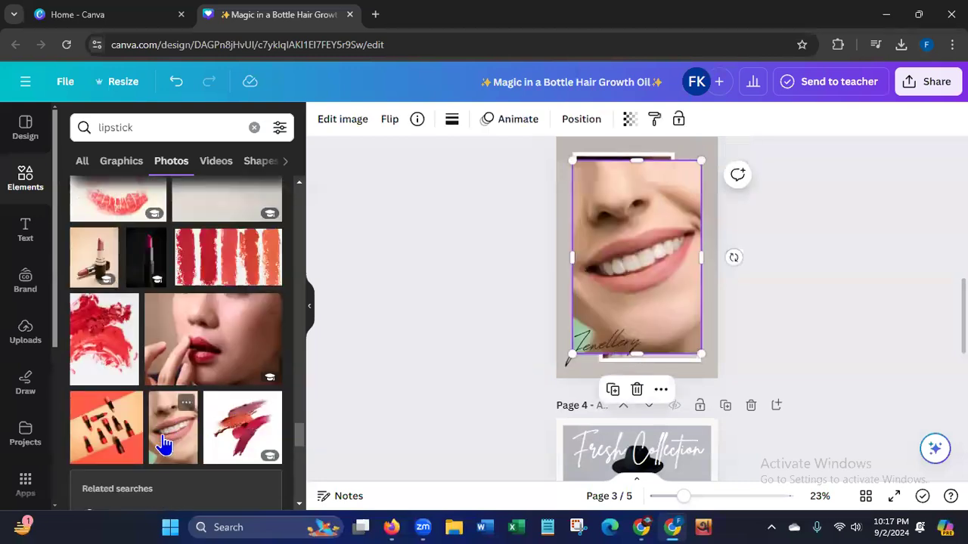
left_click_drag(628, 275, 612, 220)
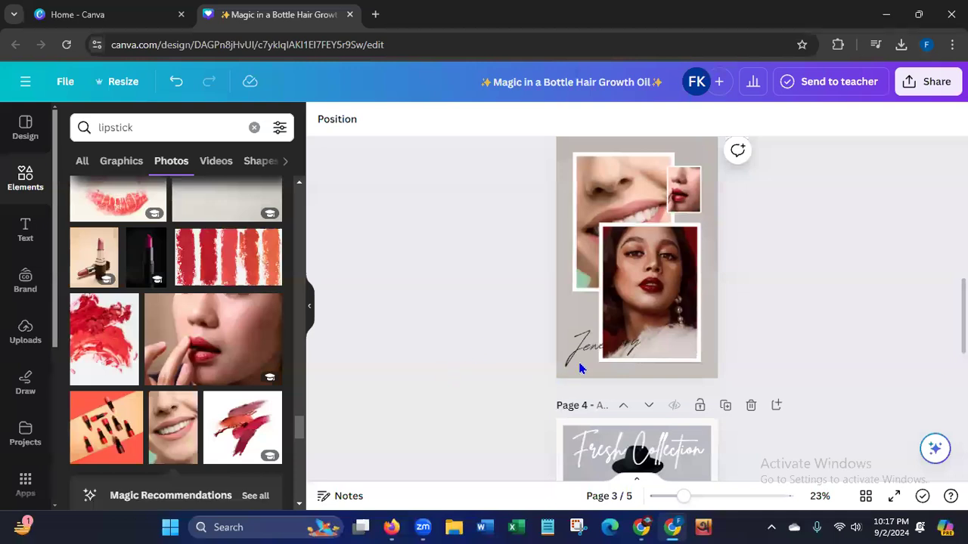
Replace the "Jewellery" script text on page 3 with the copied "Vegan Matte Lipstick" and resize it to fit on one line.
double_click(643, 349)
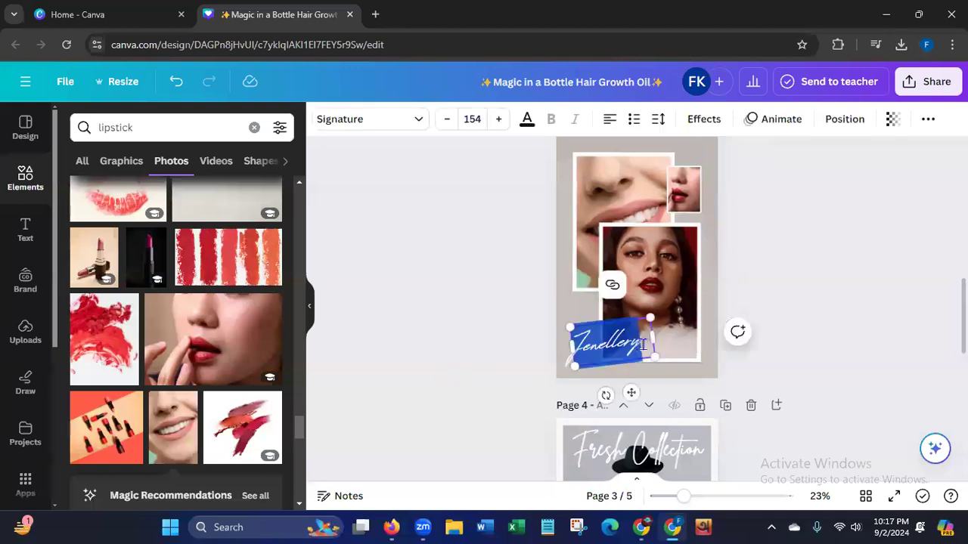
type("Vegan Matte Lipstick")
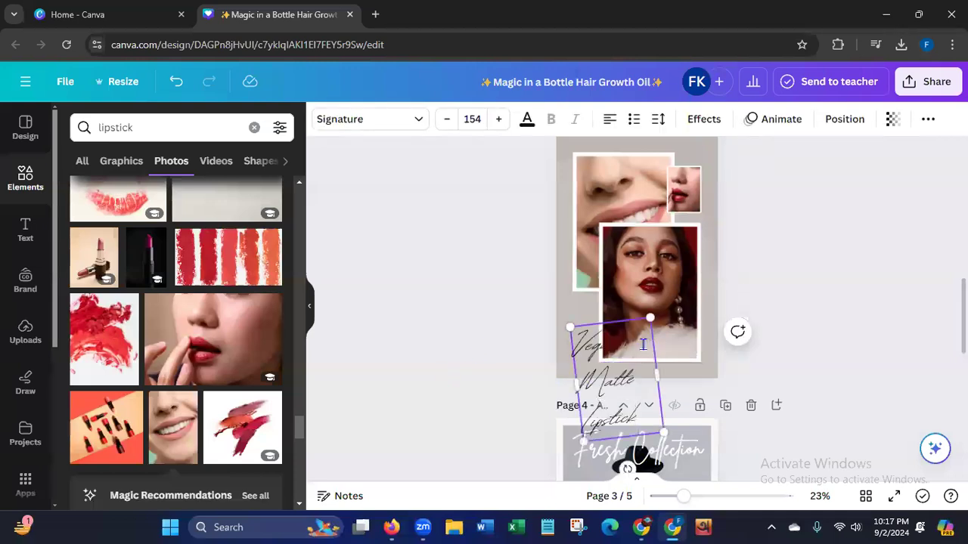
mouse_move(657, 374)
left_mouse_down()
mouse_move(749, 321)
mouse_move(757, 328)
mouse_move(686, 331)
left_mouse_up()
Set the color of the "Vegan Matte Lipstick" text on page 3 to white, #ffffff.
left_click(527, 121)
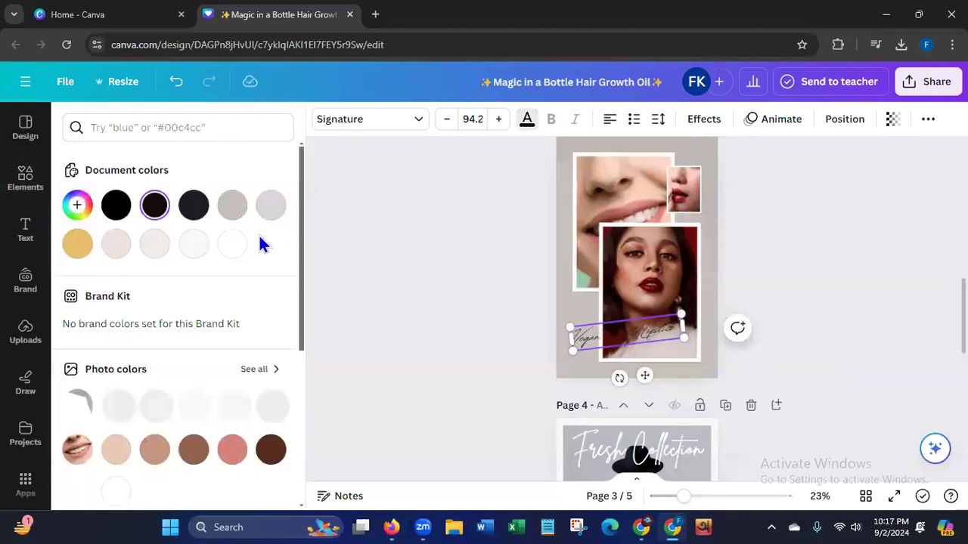
left_click(231, 243)
left_click(306, 243)
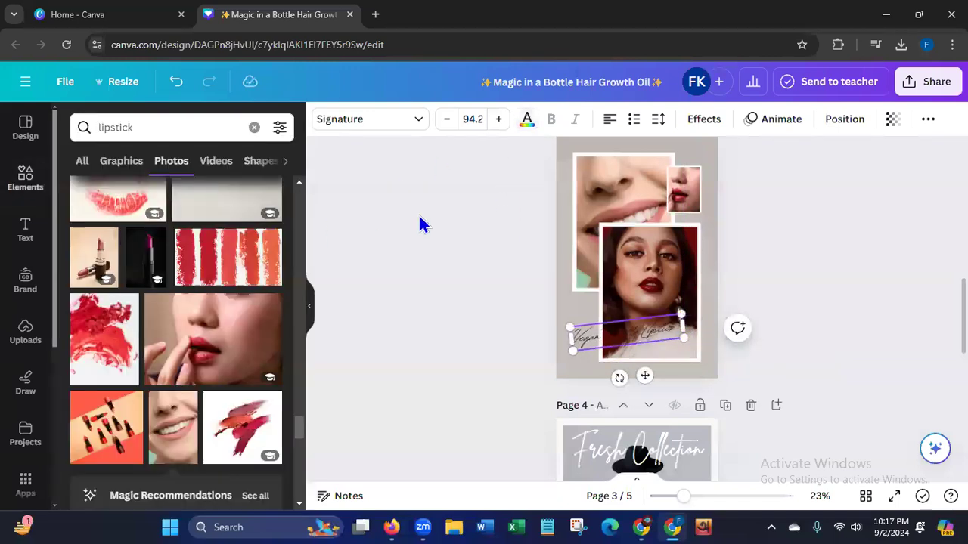
left_click(527, 123)
left_click(233, 244)
left_click(406, 294)
left_click(578, 341)
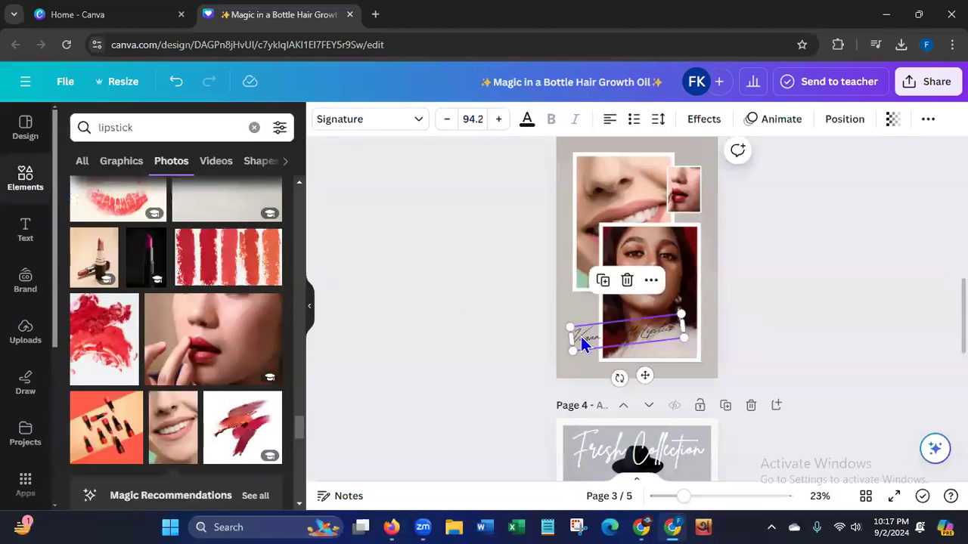
left_click(527, 123)
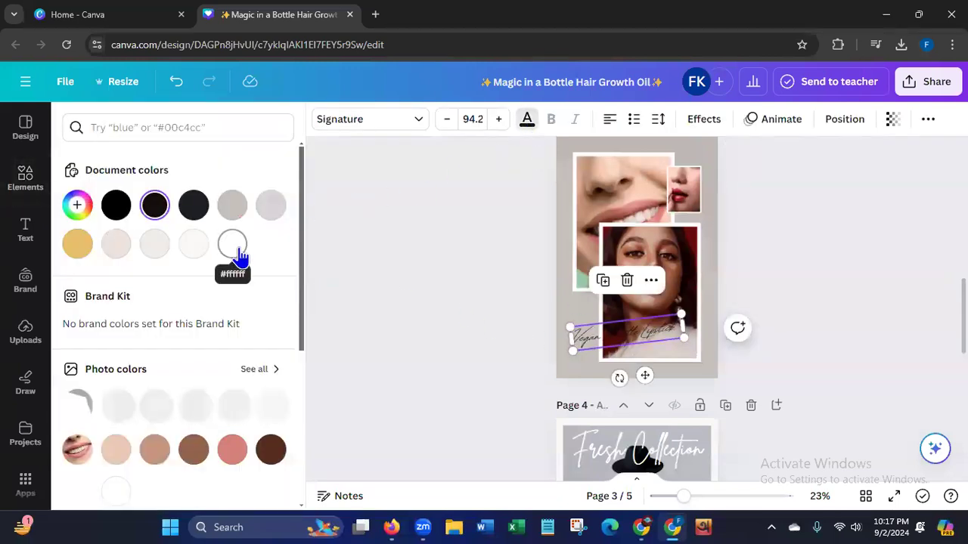
left_click(232, 244)
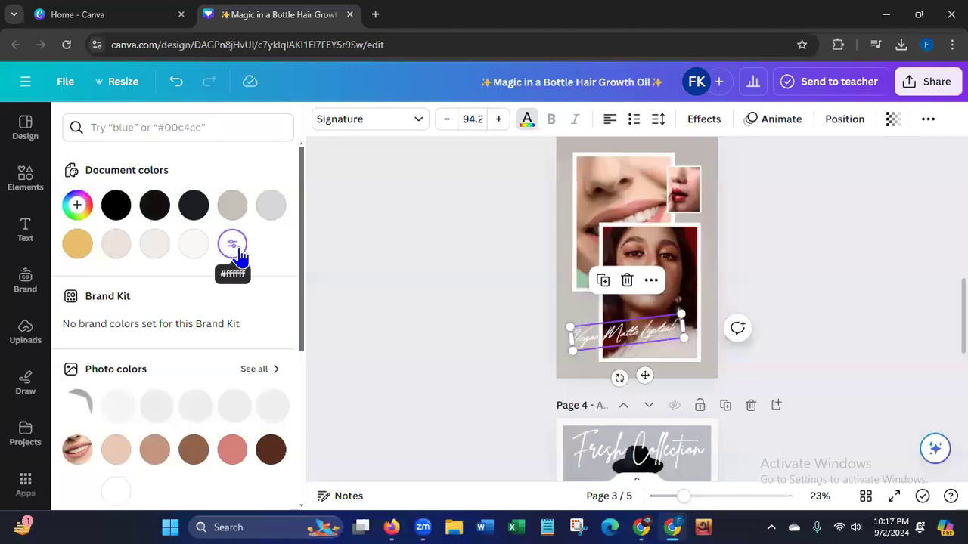
left_click(393, 325)
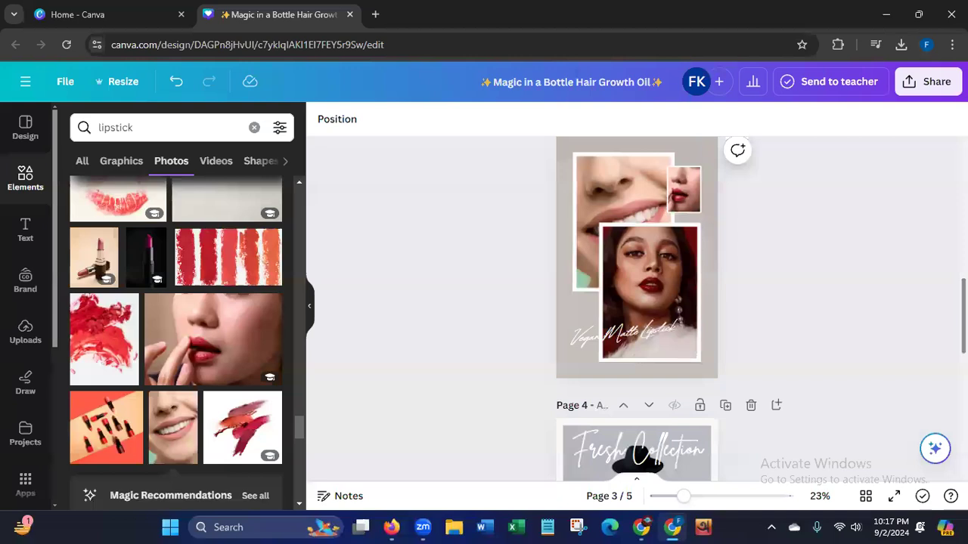
Replace the black-dress model photo on page 4 with the uploaded red lips advert image.
scroll(637, 310, "down", 4)
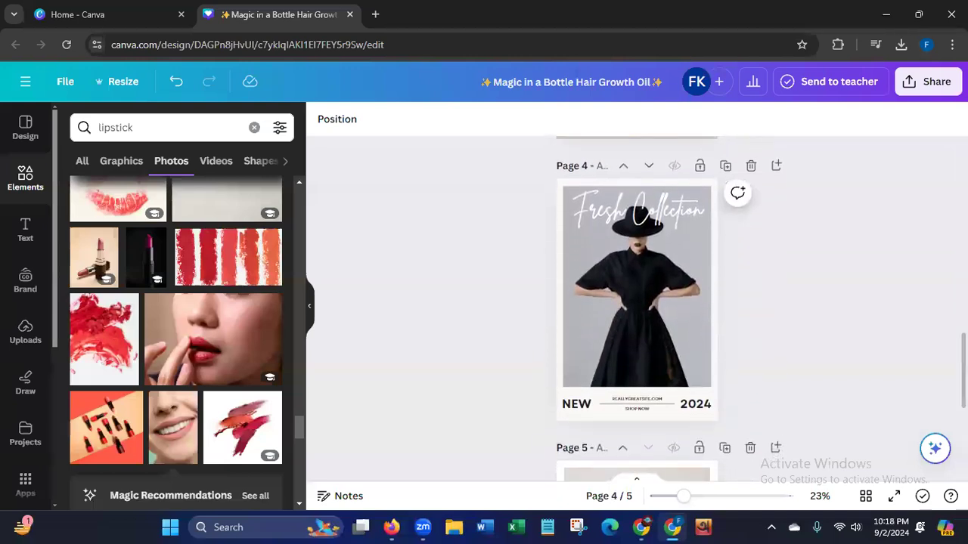
left_click(22, 340)
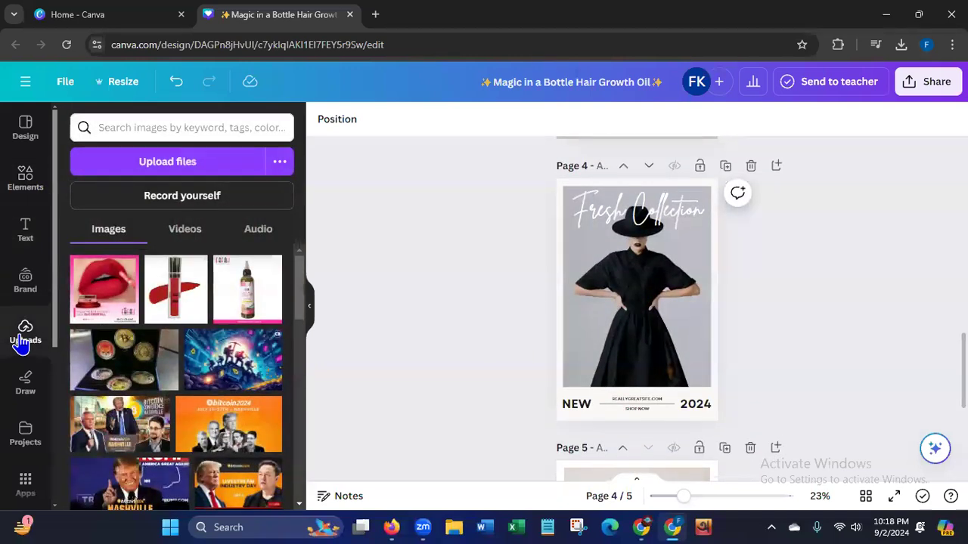
left_click(104, 289)
left_click_drag(612, 318, 620, 297)
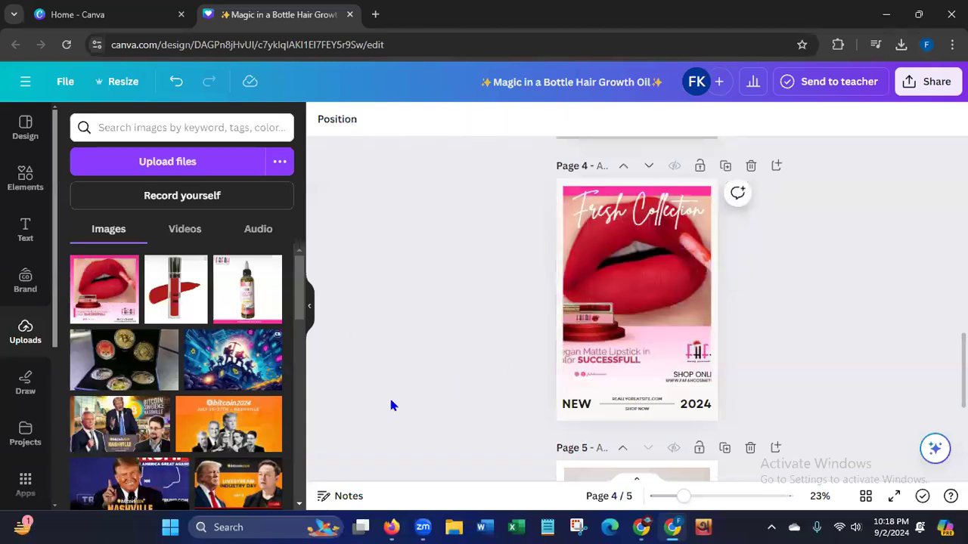
Replace the "Fresh Collection" heading on page 4 with the copied "Vegan Matte Lipstick", shrink it to size 76.9 and center it on the page.
left_click(704, 217)
double_click(704, 215)
key("BackSpace")
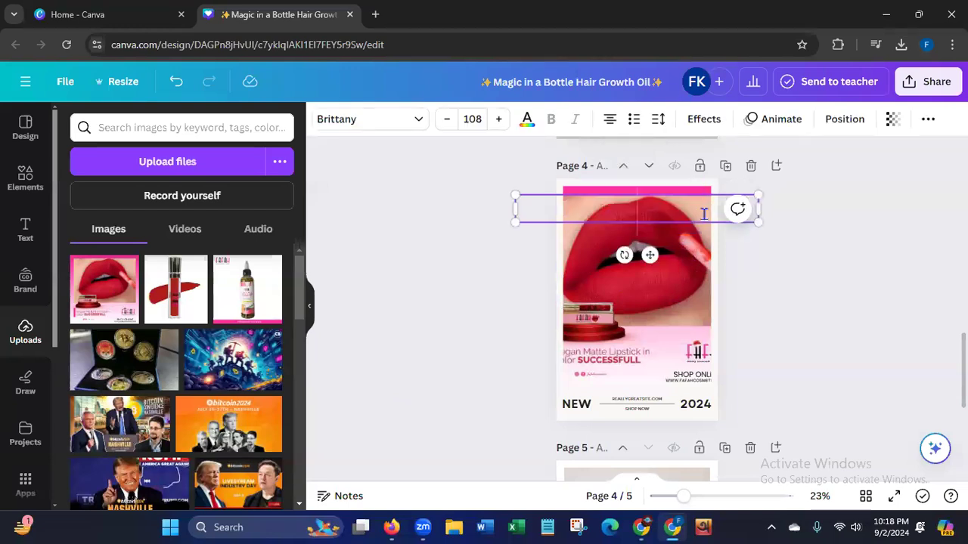
type("Vegan Matte Lipstick")
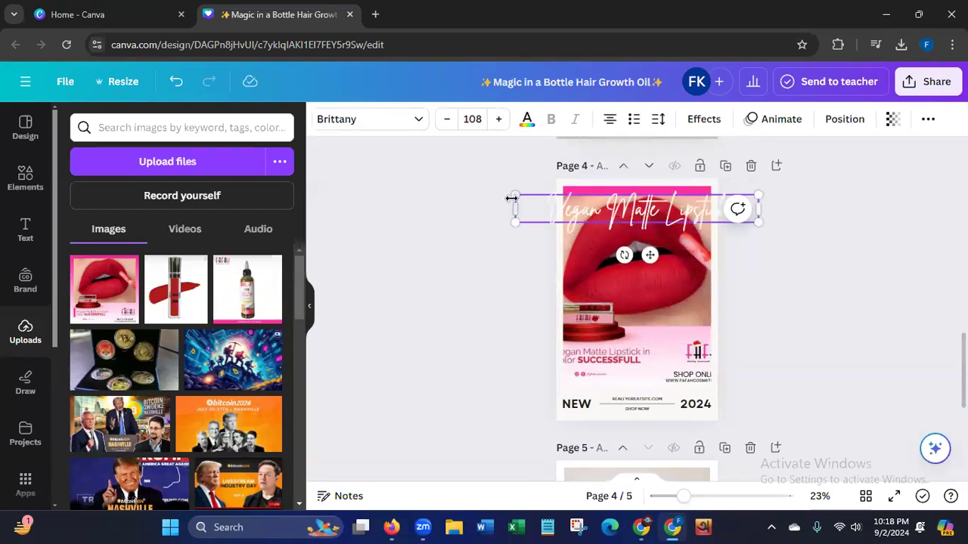
left_click_drag(514, 197, 548, 198)
left_click_drag(756, 223, 722, 223)
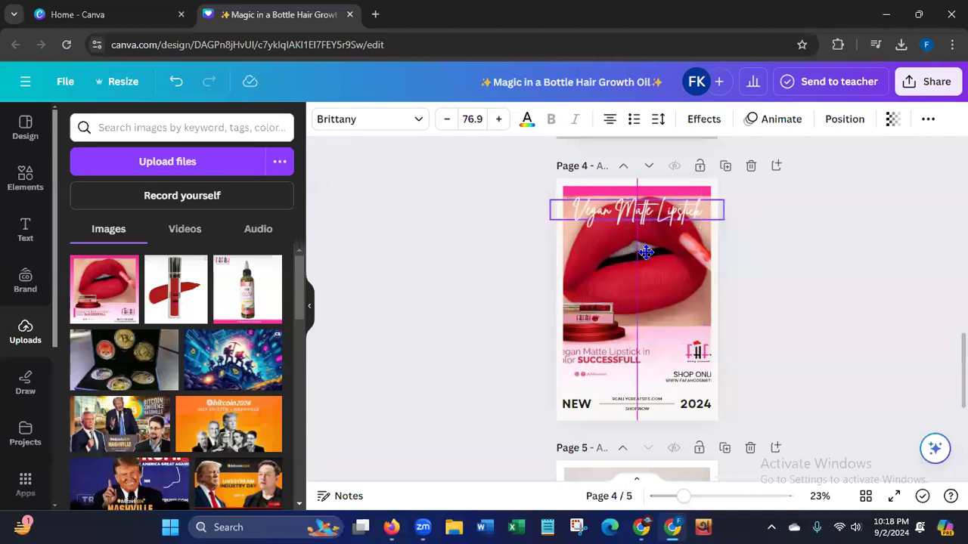
left_click(433, 345)
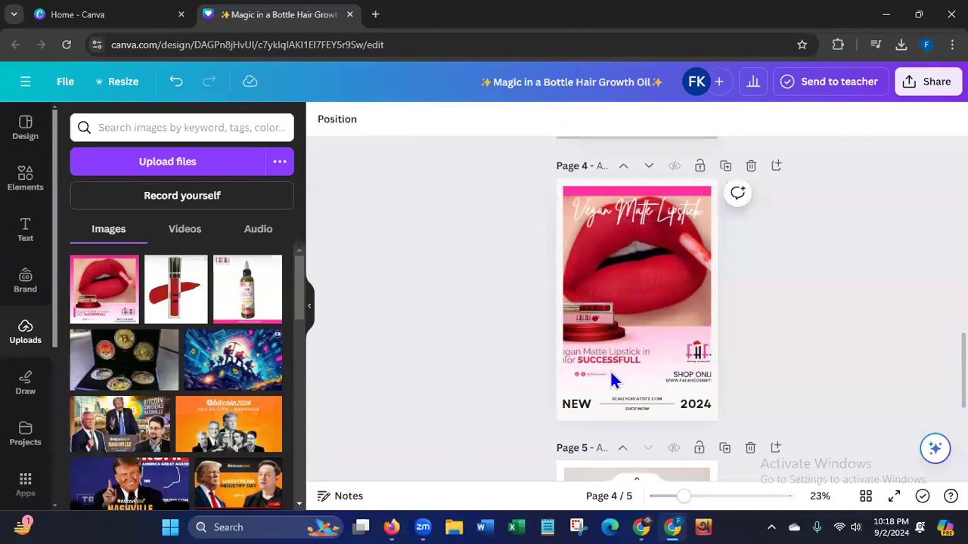
Replace the photo of the woman at the desk on page 5 with the uploaded red lipstick tube image.
scroll(907, 441, "down", 4)
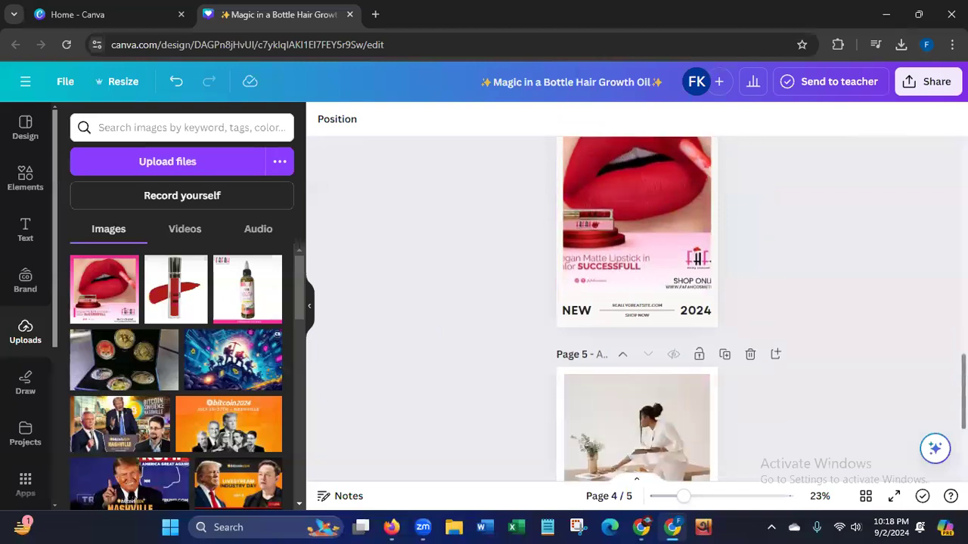
left_click(174, 307)
left_click_drag(642, 297, 515, 394)
Replace the "Grow Your Following in 5 Easy Steps" heading on page 5 with the copied "Vegan Matte Lipstick".
left_click(680, 363)
double_click(678, 360)
key("BackSpace")
type("VEGAN MATTE LIPSTICK")
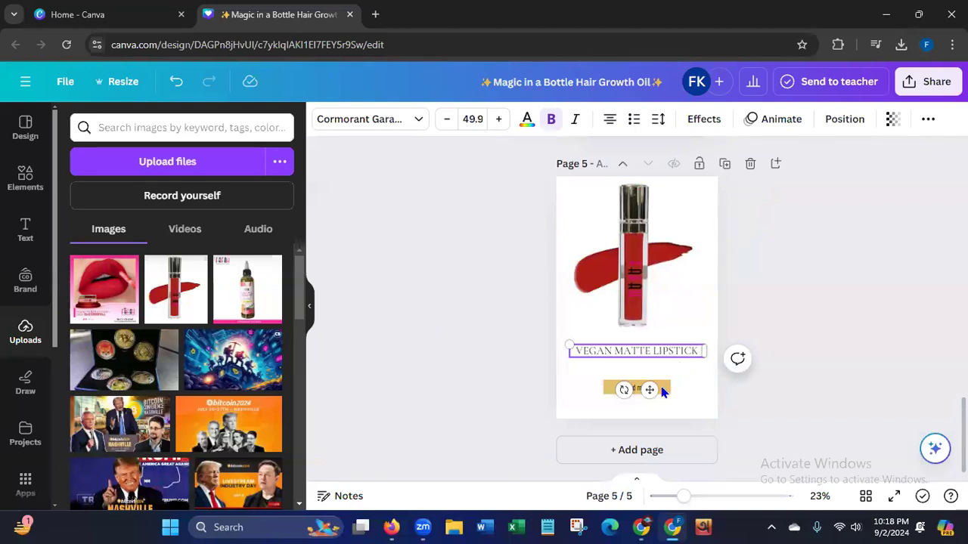
Replace the "read more" label on page 5 with "Buy Now".
double_click(661, 388)
key("BackSpace")
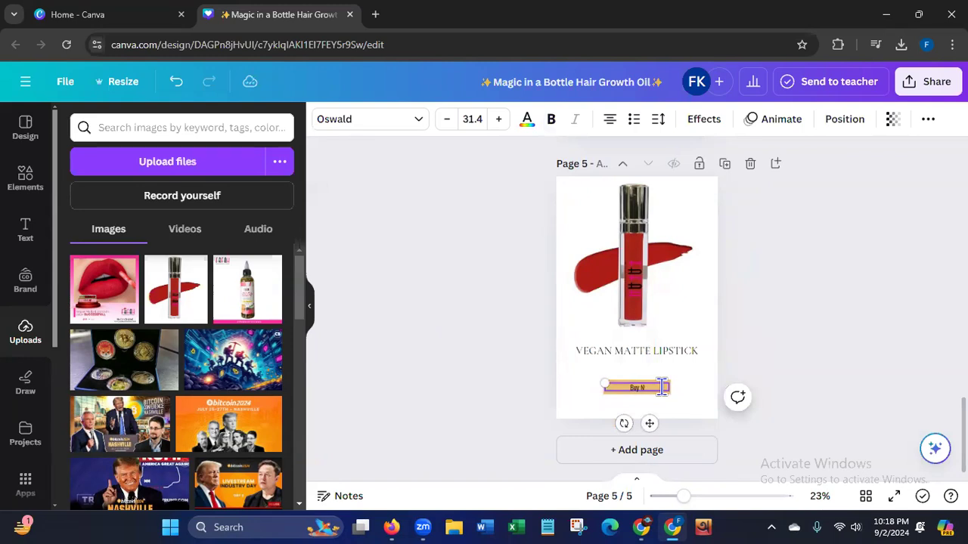
left_click(502, 371)
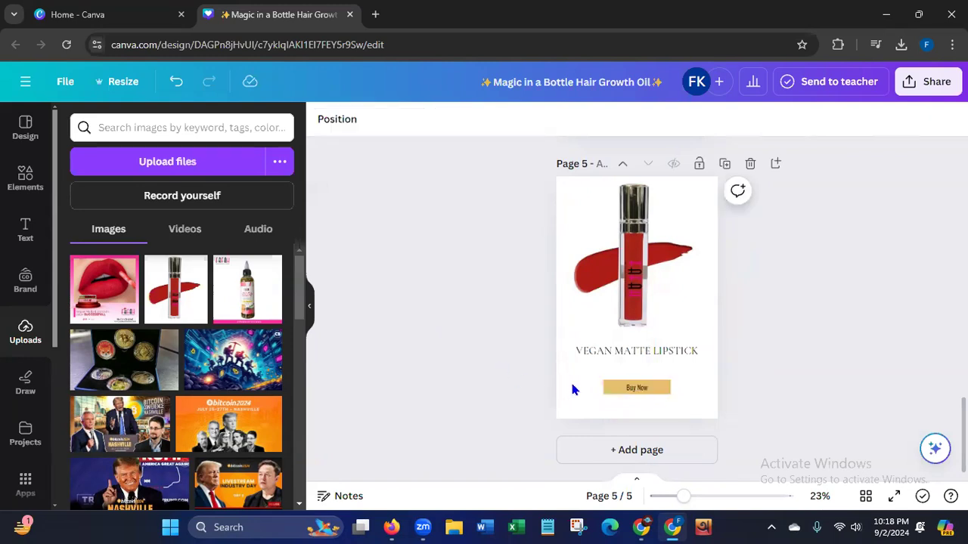
Recolor the box behind "Buy Now" on page 5 with the red taken from the lipstick photo.
left_click(613, 389)
left_click(322, 121)
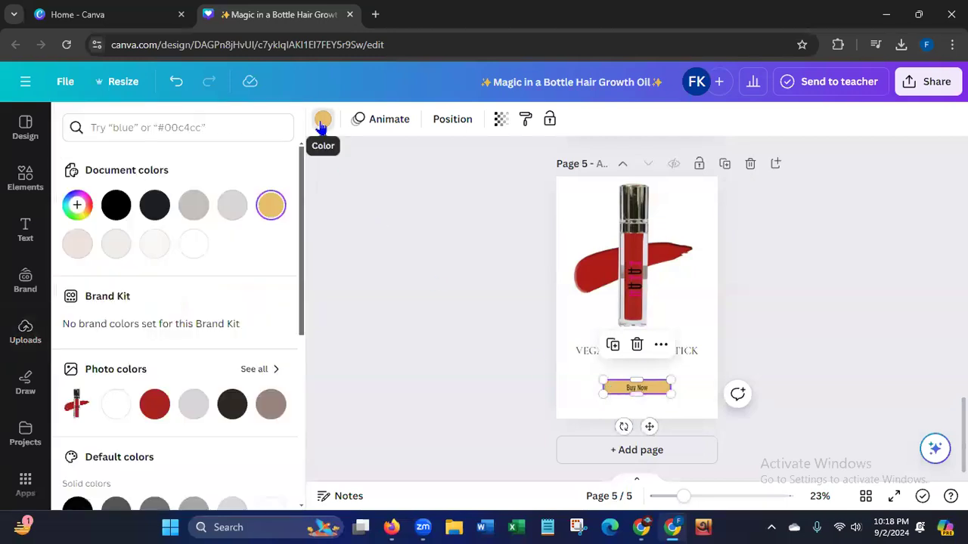
left_click(154, 405)
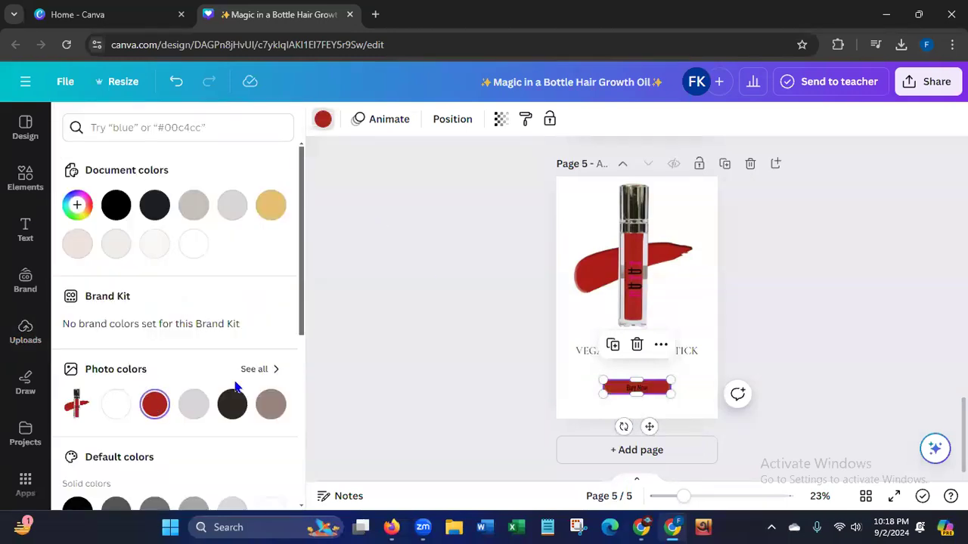
left_click(400, 350)
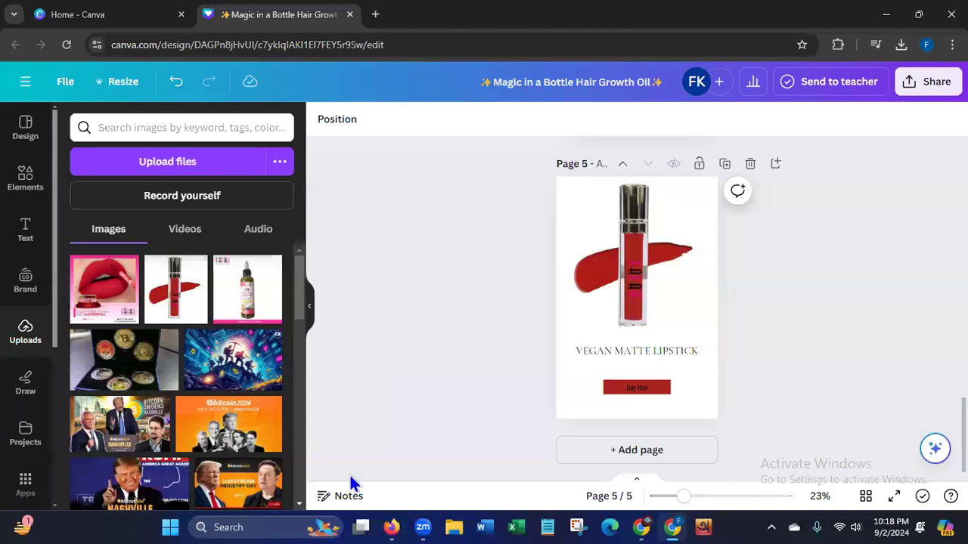
Apply the Sleek page animation to page 5.
left_click(703, 401)
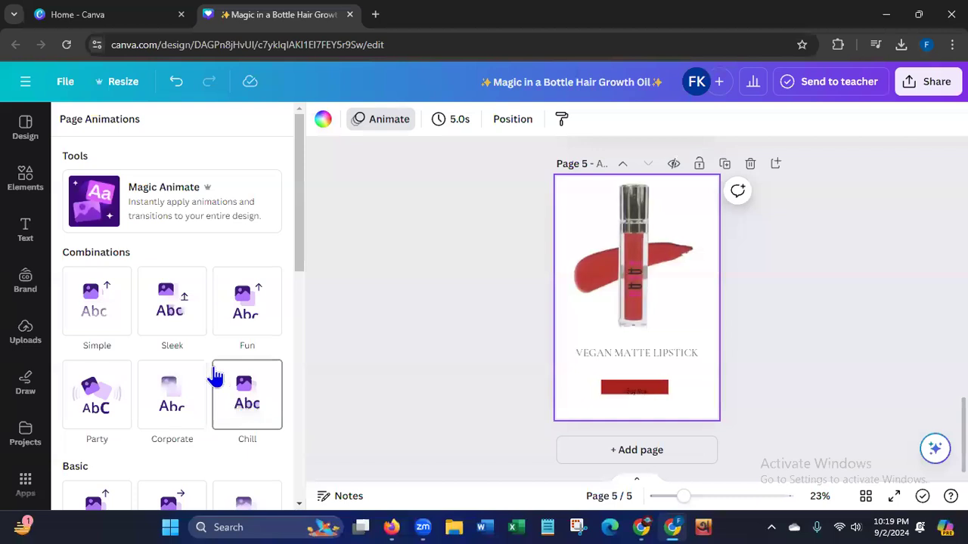
left_click(181, 322)
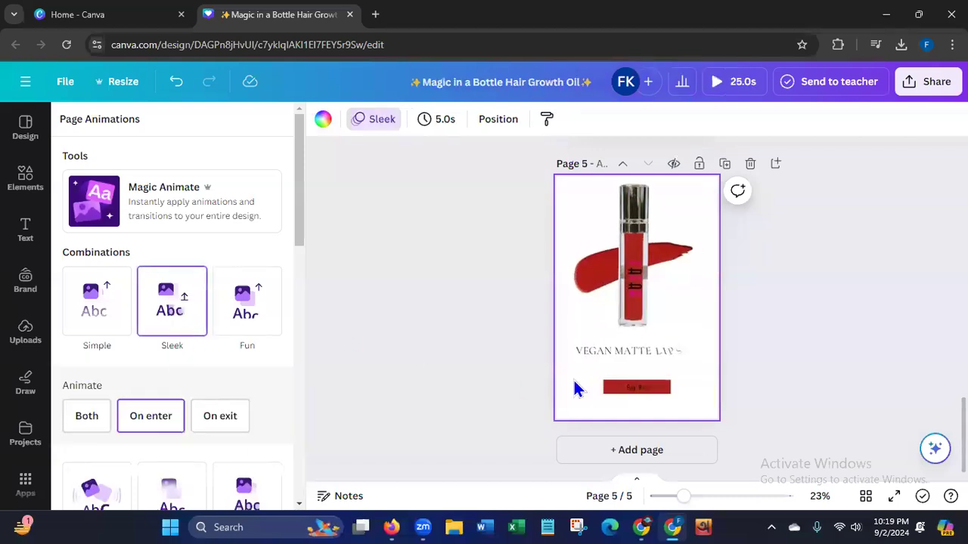
Apply the Party page animation to page 4.
scroll(648, 342, "up", 4)
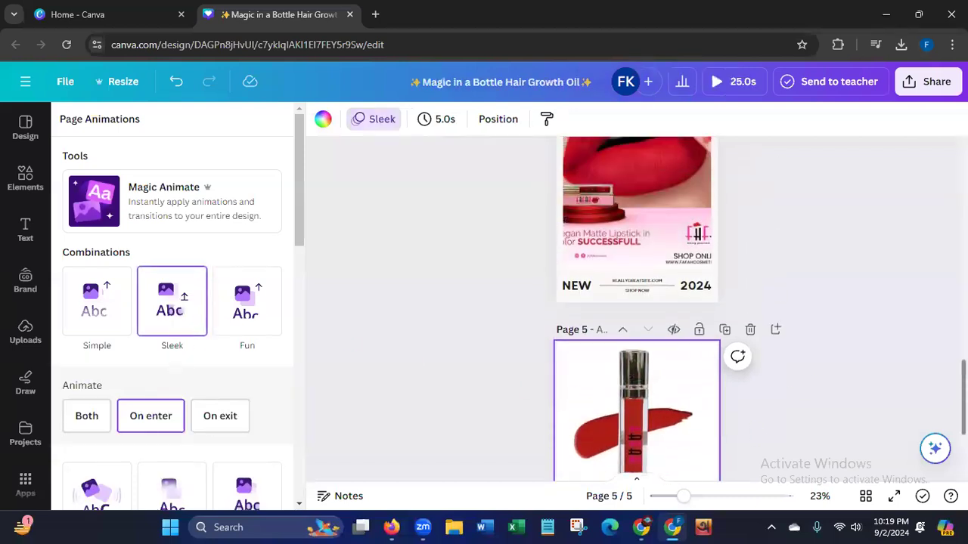
left_click(652, 347)
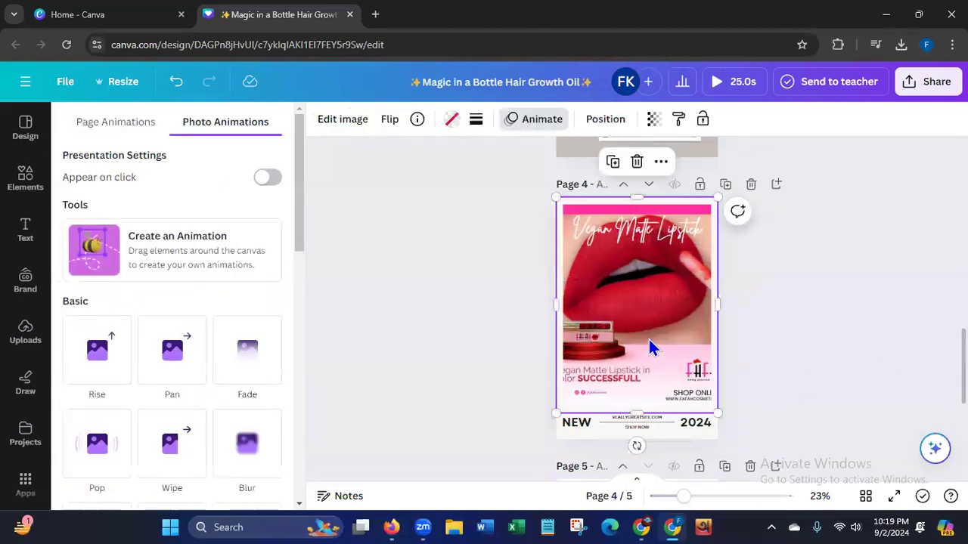
left_click(114, 125)
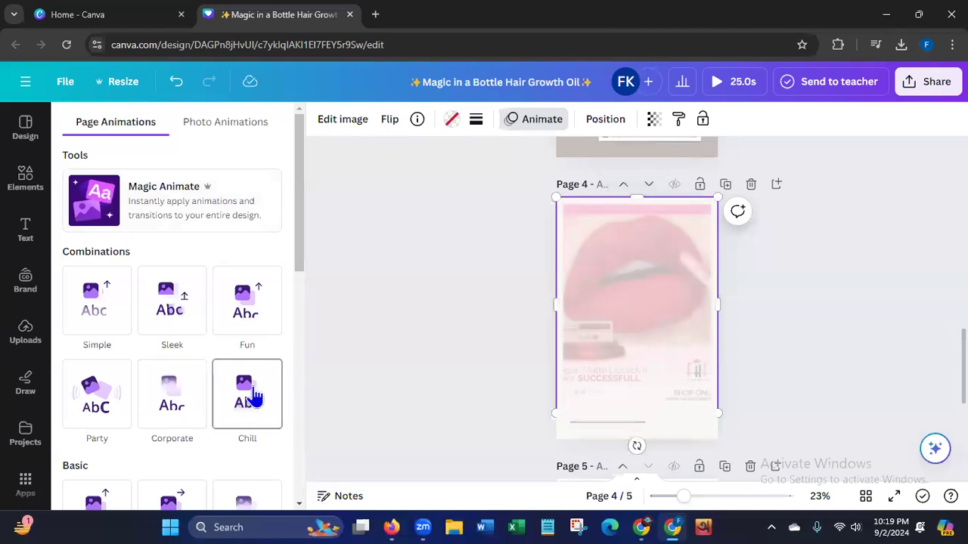
left_click(108, 408)
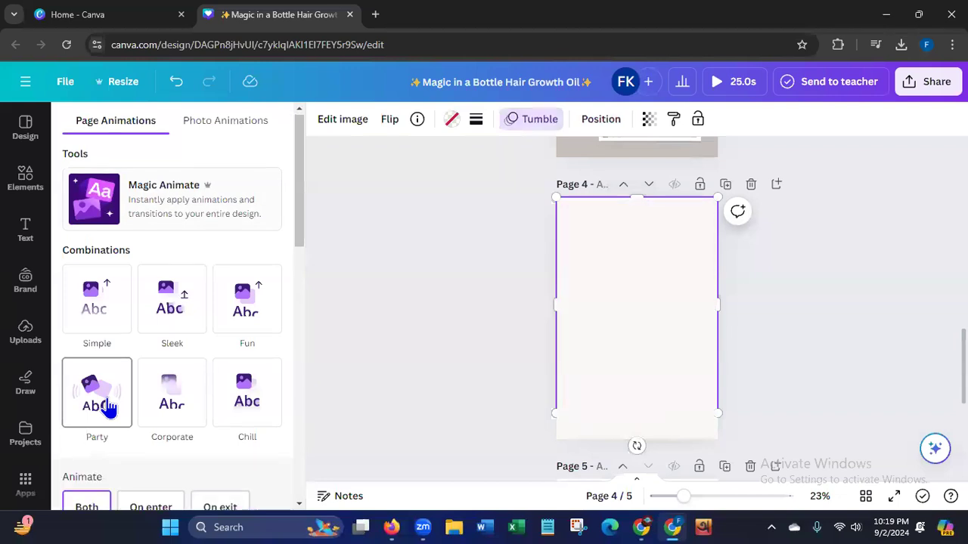
Apply the Simple page animation to page 3 with the overlapping lip and portrait photos.
scroll(689, 445, "up", 5)
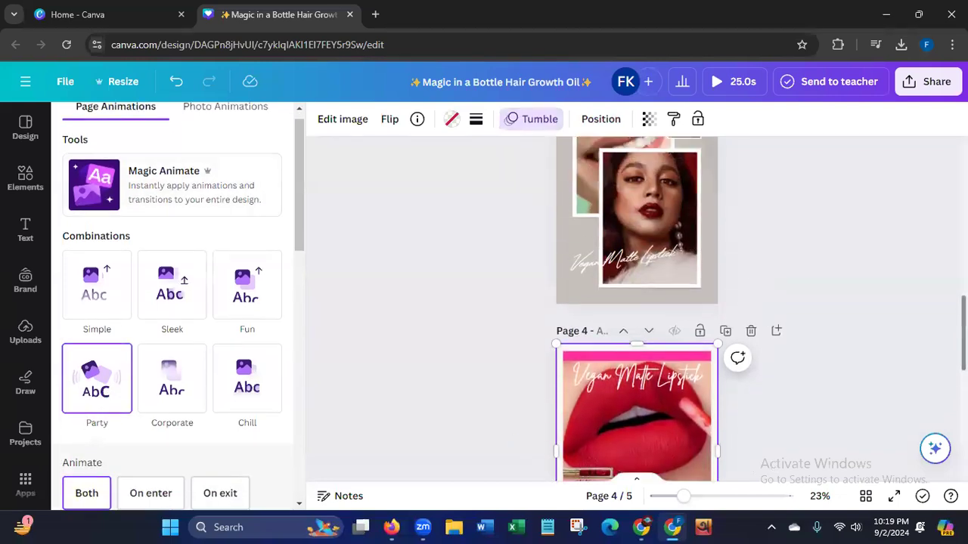
left_click(709, 431)
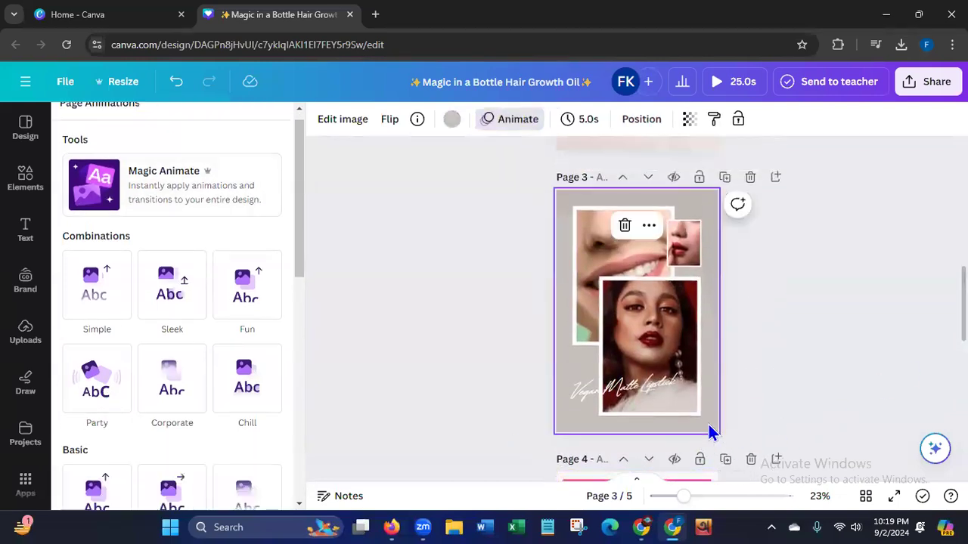
left_click(102, 302)
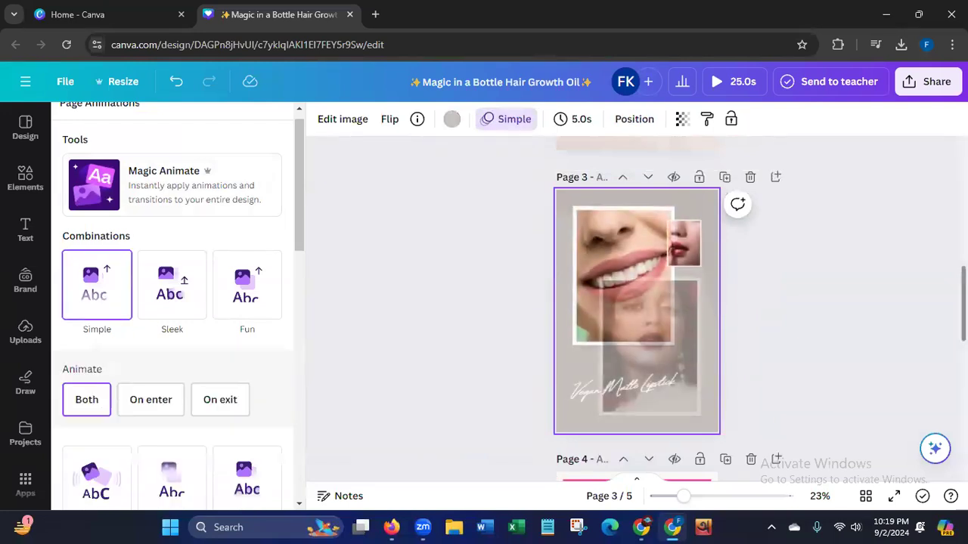
Apply the Chill page animation to page 2.
scroll(726, 348, "up", 3)
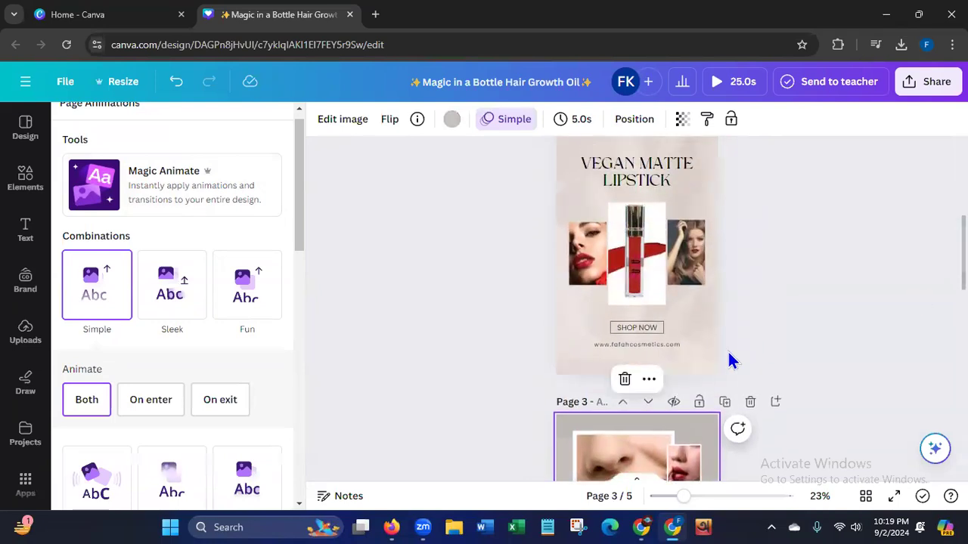
left_click(696, 365)
left_click(247, 381)
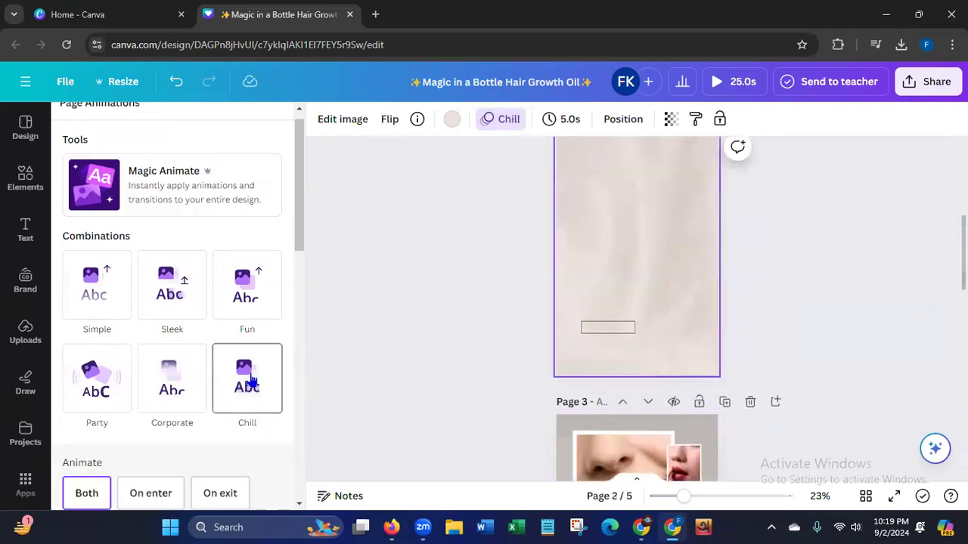
Apply the Simple page animation to page 1.
scroll(595, 246, "up", 5)
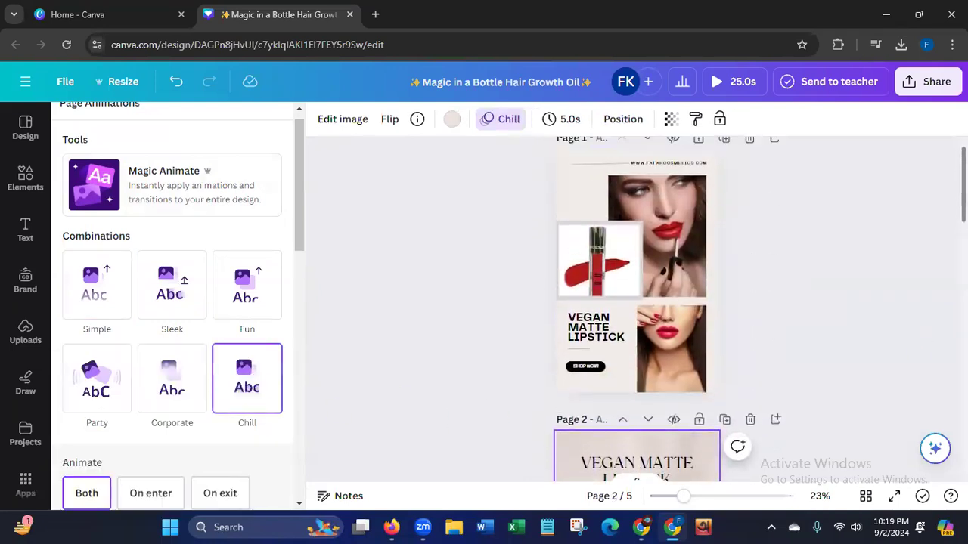
left_click(567, 232)
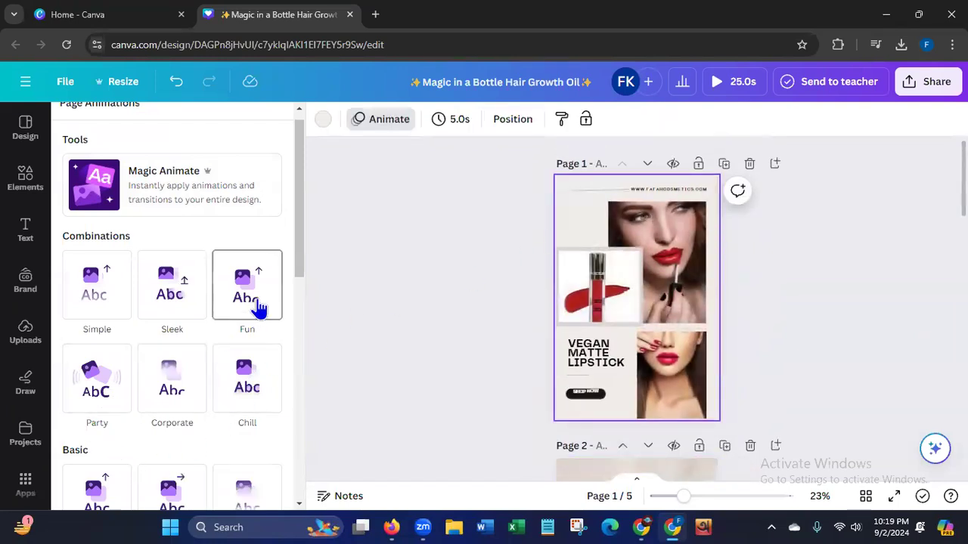
left_click(108, 298)
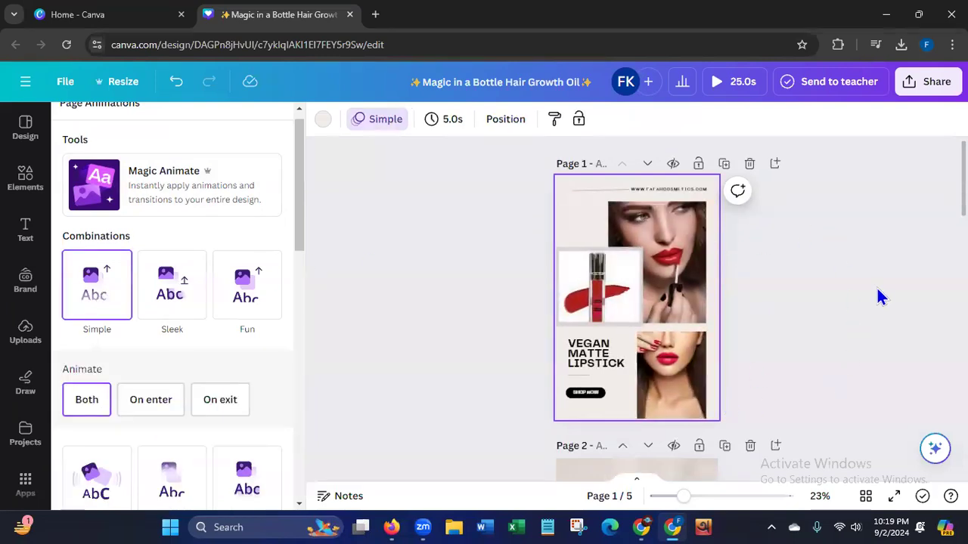
Review the five lipstick pin pages and their page animations from first to last.
scroll(637, 309, "down", 13)
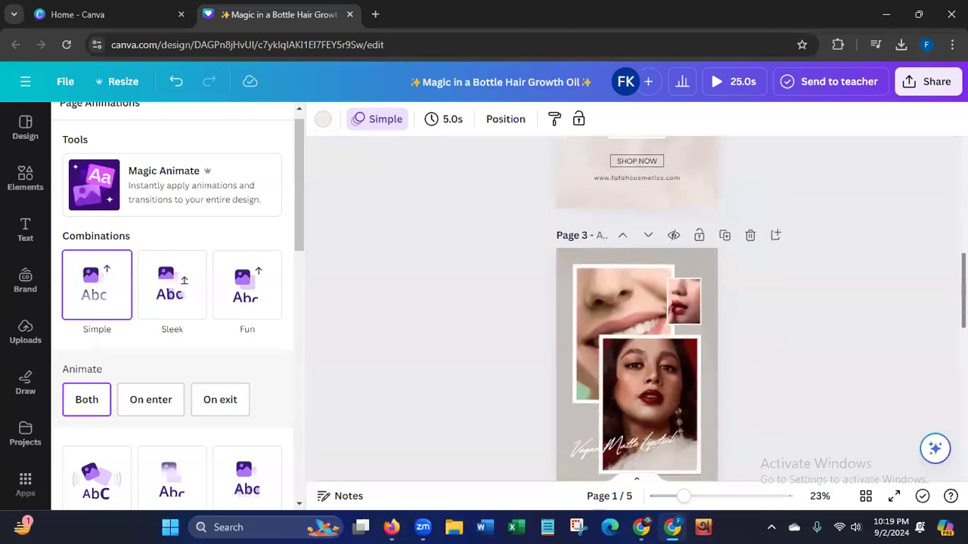
scroll(715, 253, "up", 13)
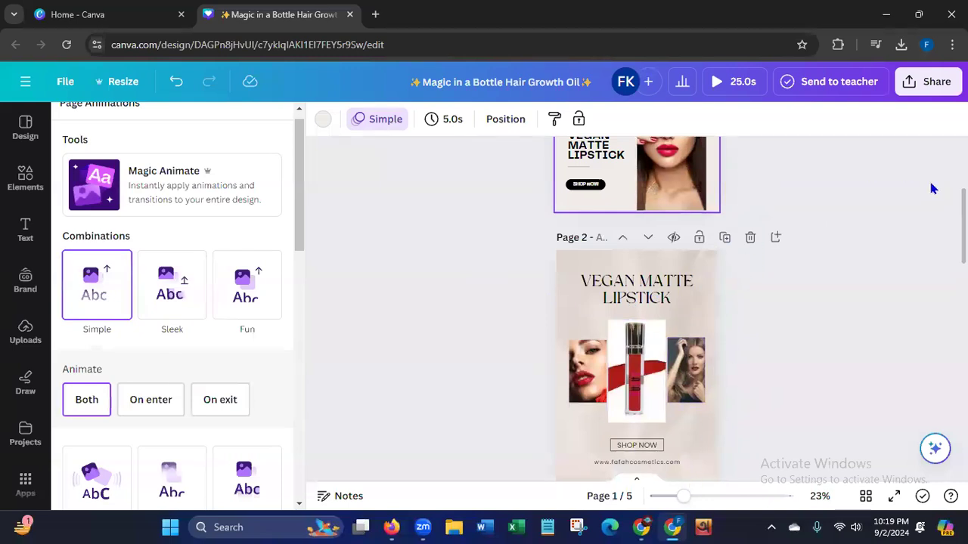
scroll(937, 393, "down", 10)
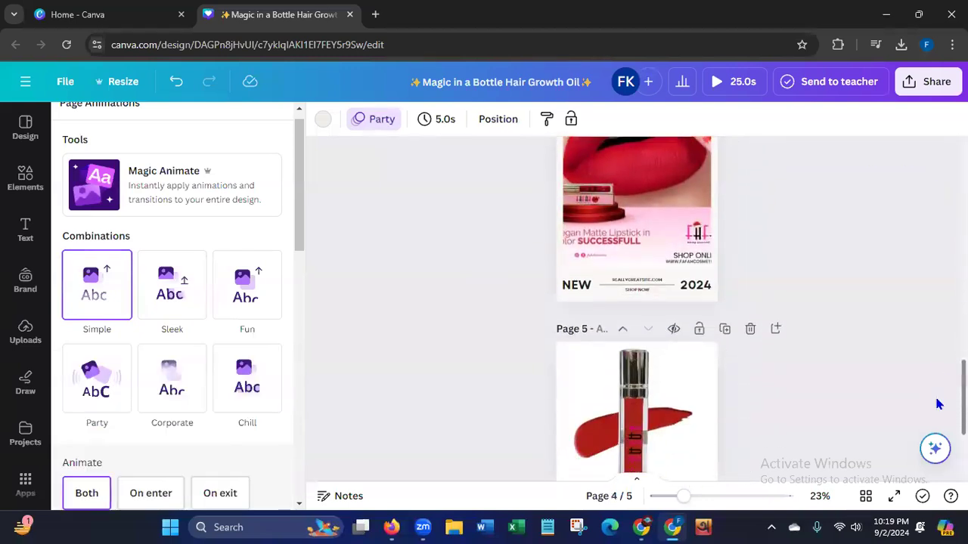
scroll(934, 438, "down", 1)
scroll(933, 447, "up", 5)
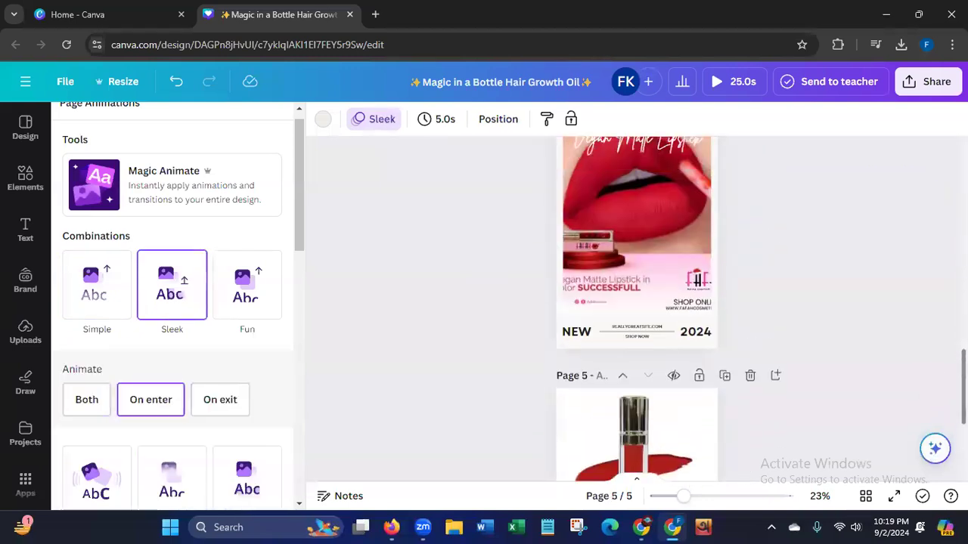
scroll(934, 447, "up", 8)
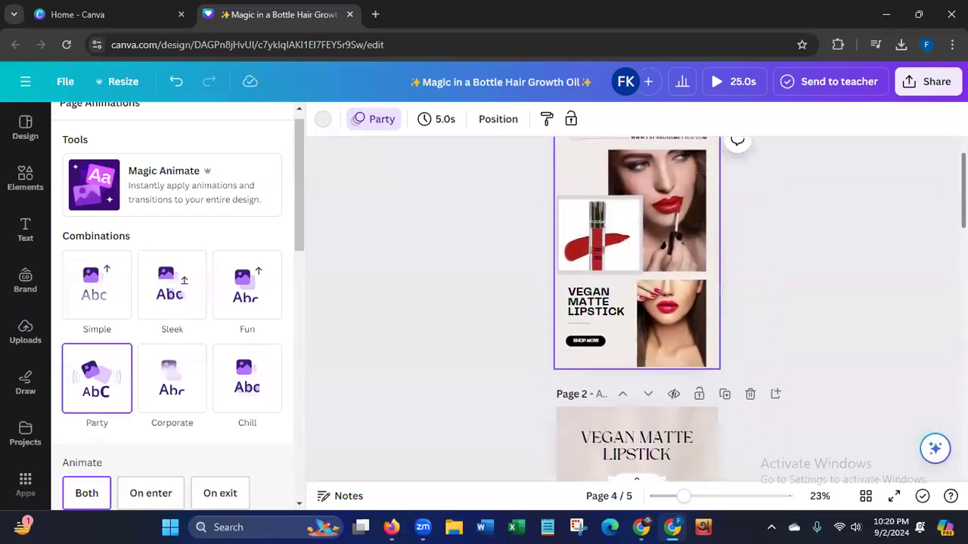
scroll(880, 302, "down", 2)
scroll(881, 217, "up", 5)
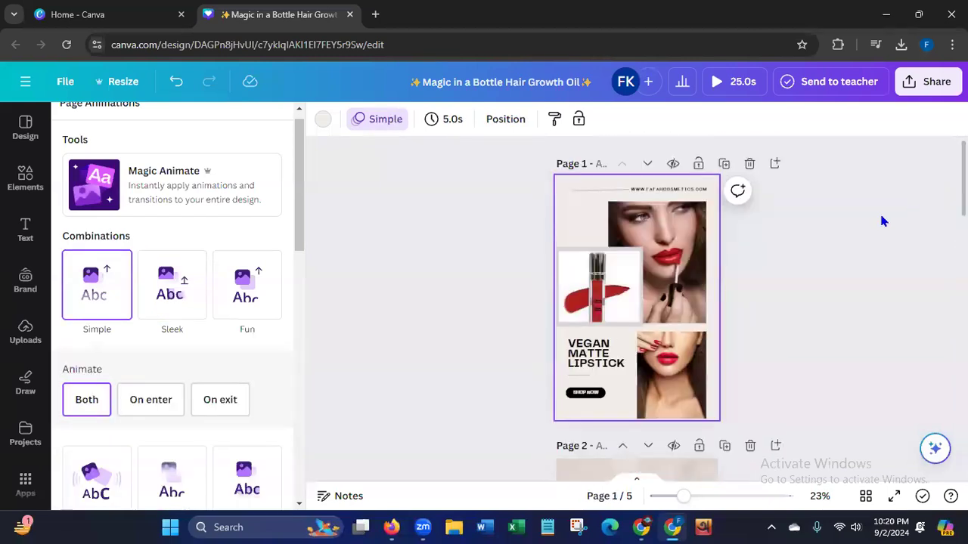
Download all five pages of the design as an MP4 video.
left_click(916, 87)
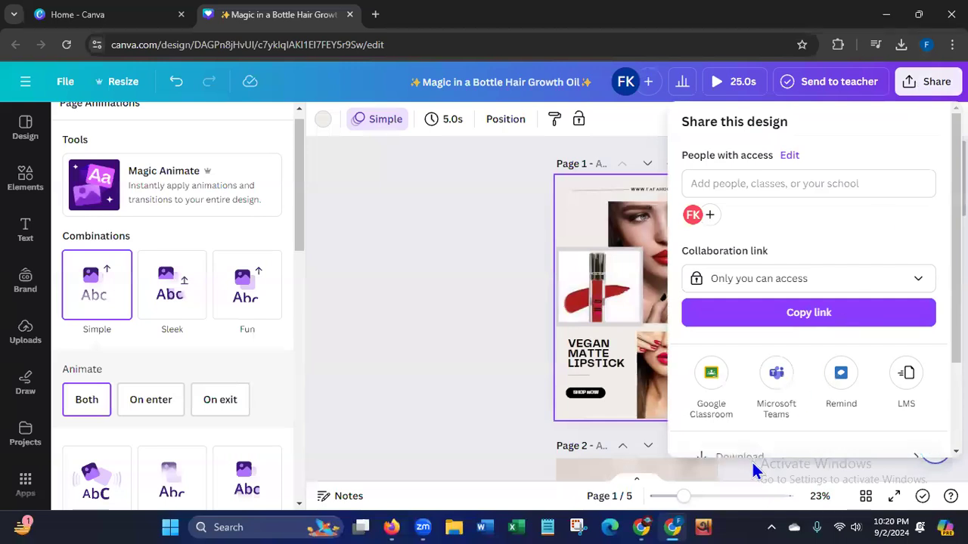
left_click(731, 450)
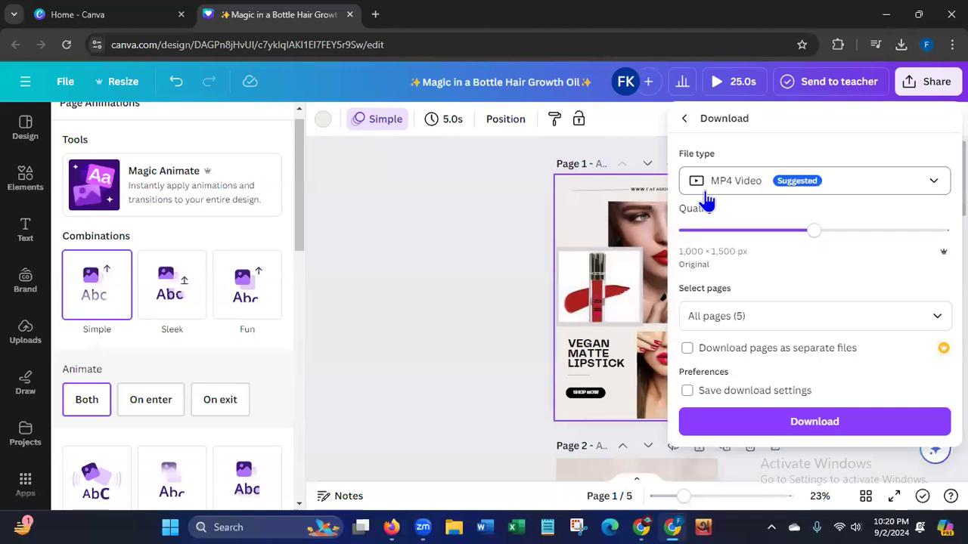
left_click(809, 425)
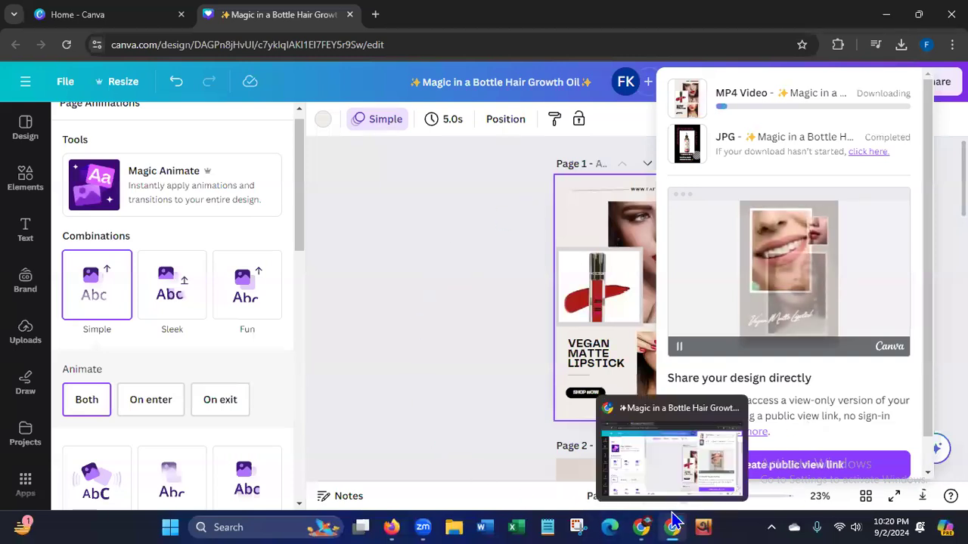
Switch to Pinterest in Firefox and create a new board named "Vegan Lipstick" from the saved boards page.
left_click(392, 526)
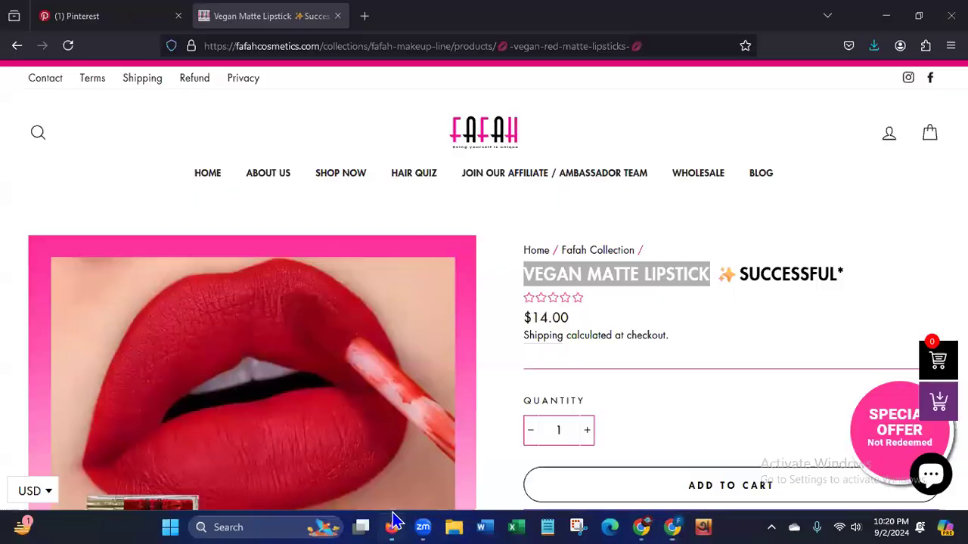
left_click(87, 21)
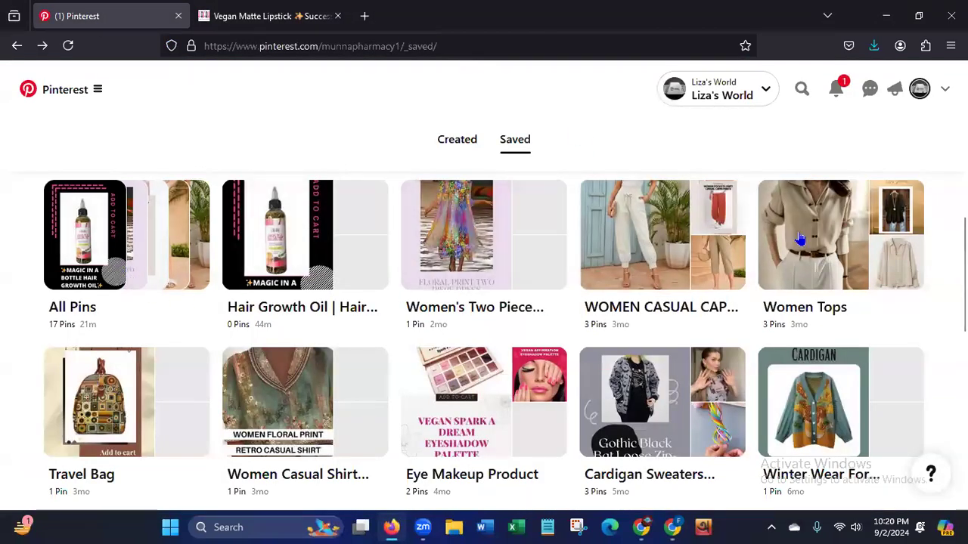
scroll(800, 238, "down", 4)
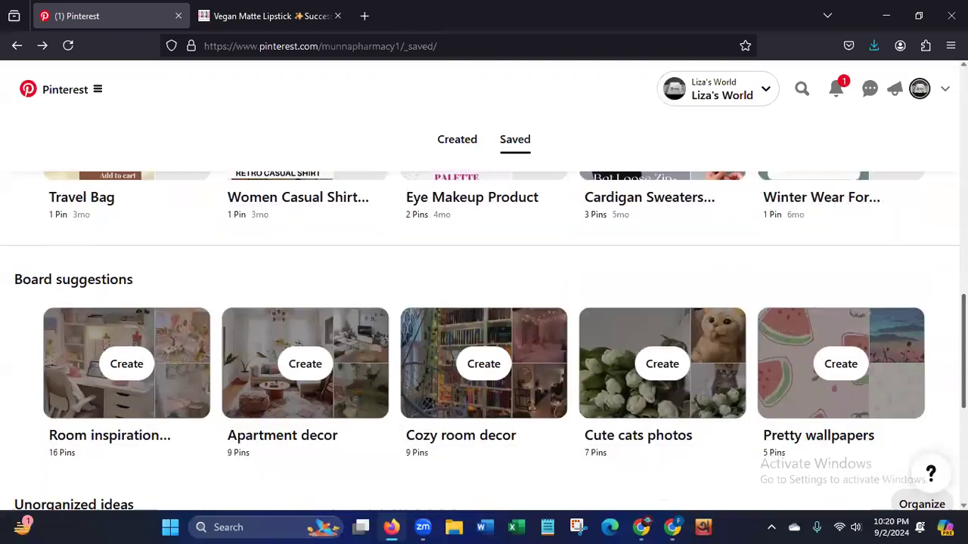
scroll(938, 244, "up", 5)
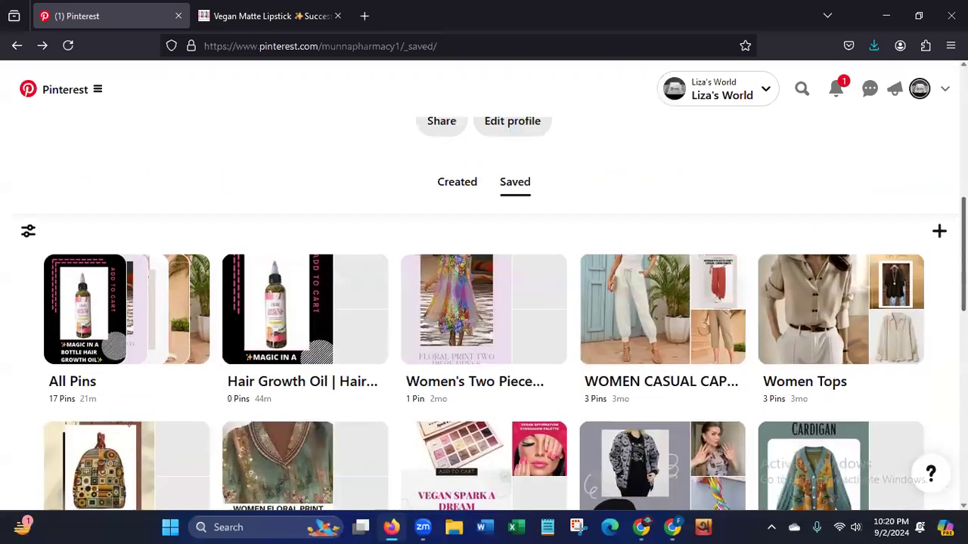
left_click(939, 245)
left_click(862, 336)
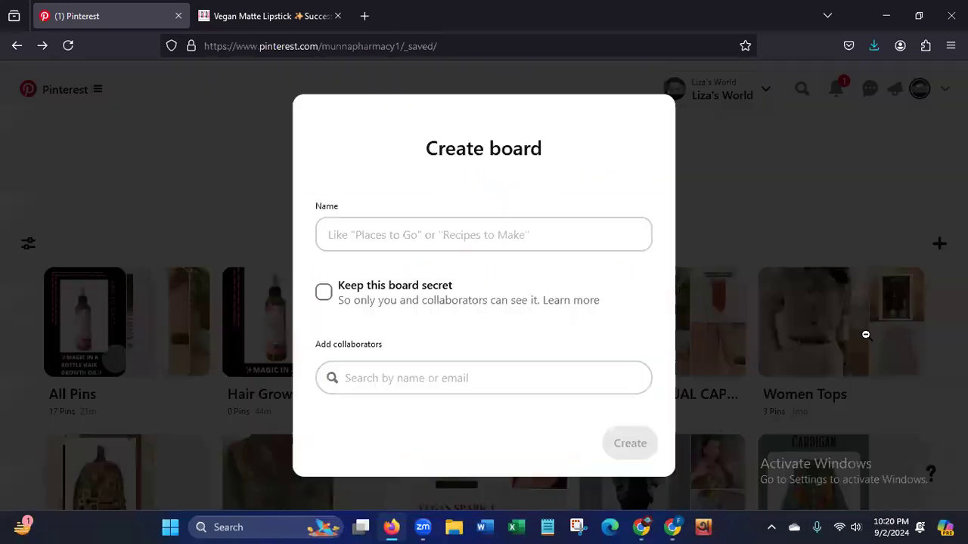
left_click(444, 212)
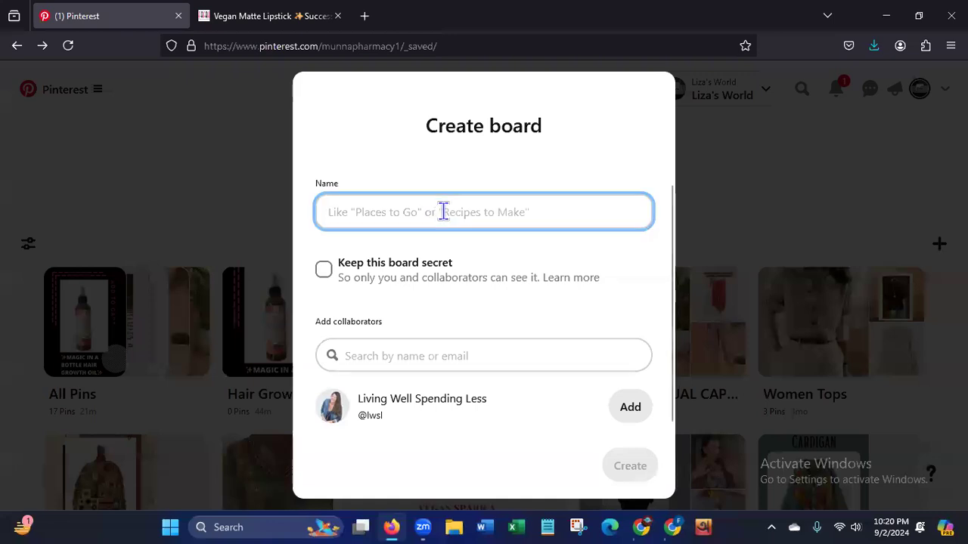
type("Vegan Lipstick")
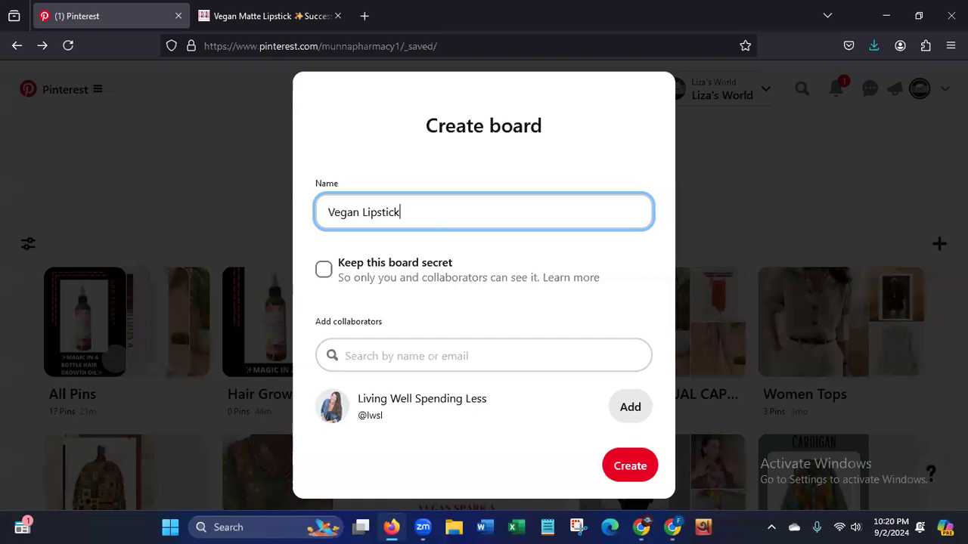
left_click(623, 465)
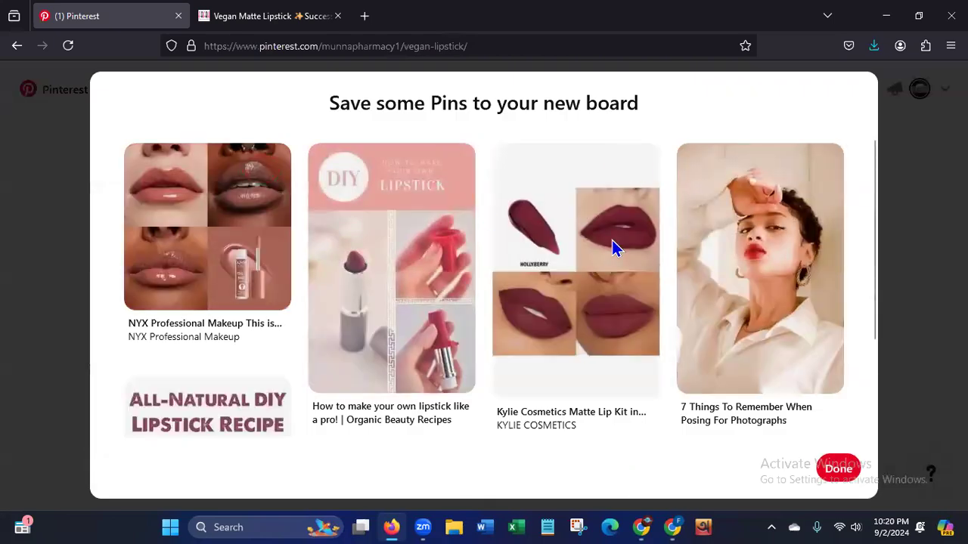
Look through the suggested Pins for the new board, finish without saving any, and return to the saved boards page.
scroll(859, 368, "down", 3)
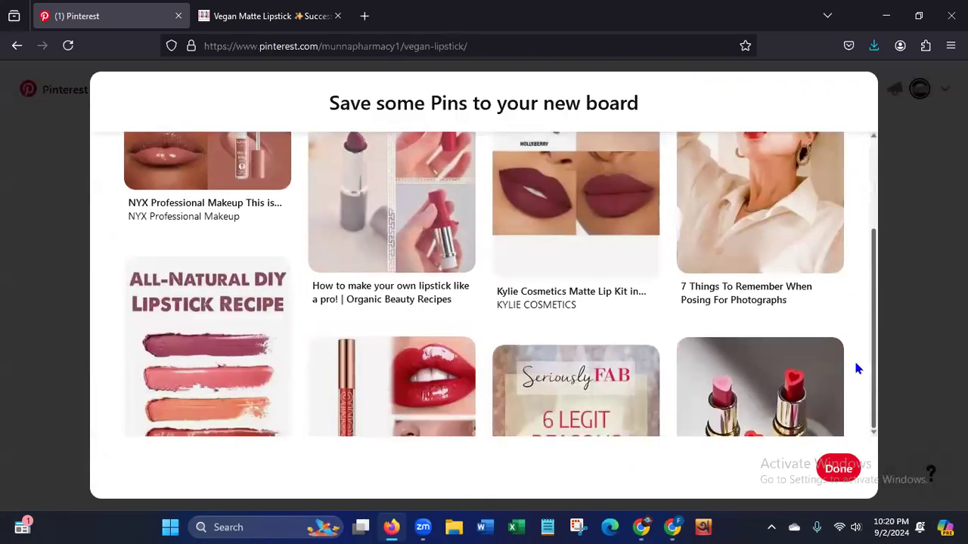
scroll(866, 274, "up", 3)
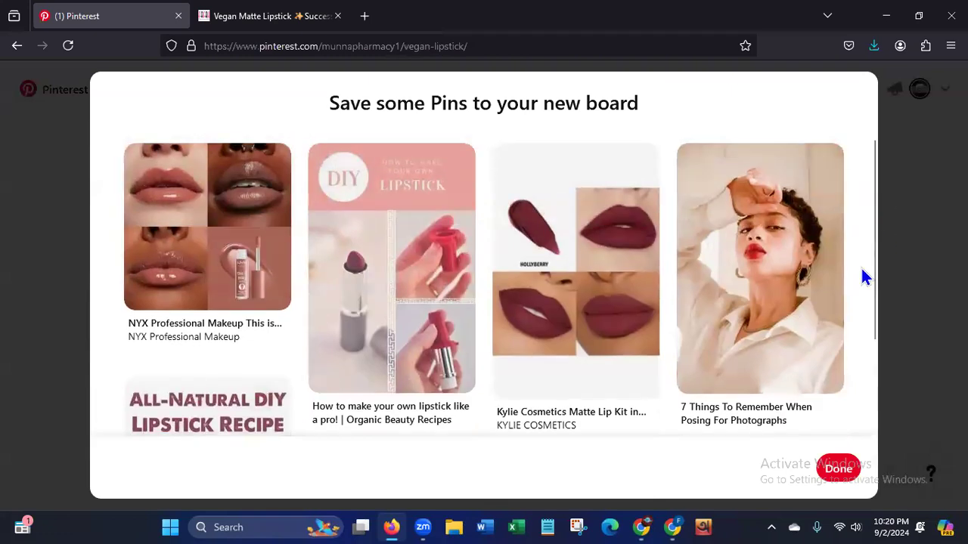
left_click(825, 460)
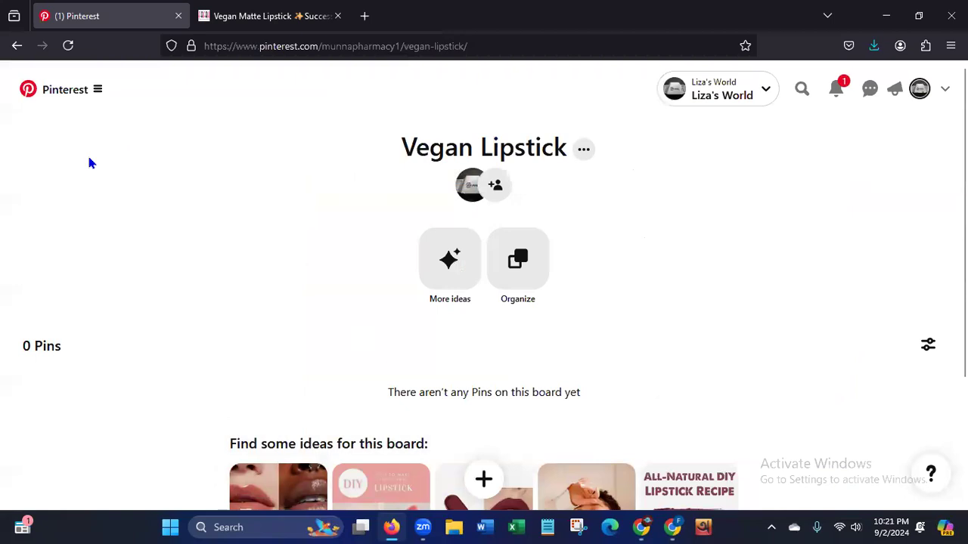
left_click(16, 47)
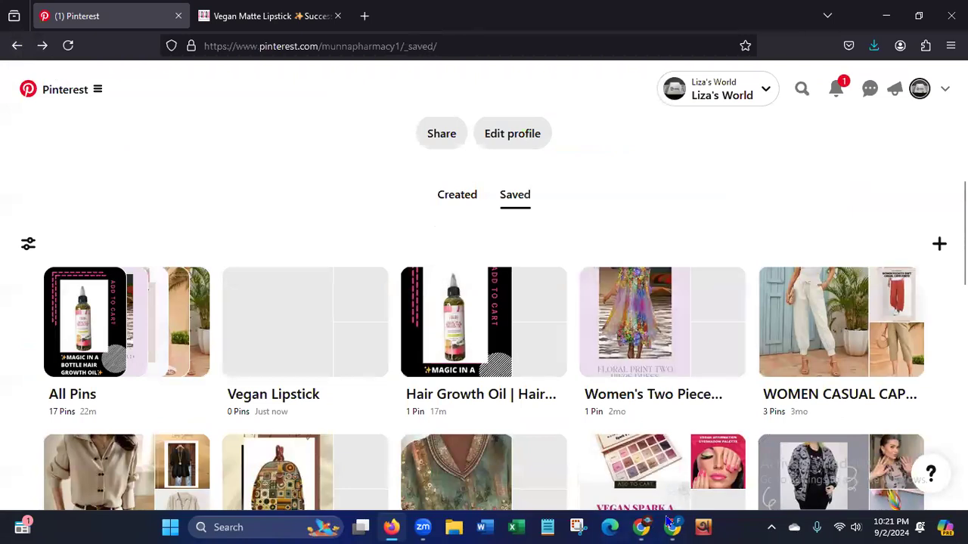
Switch to Canva in Chrome and check the recent downloads for the exported MP4 file.
left_click(672, 527)
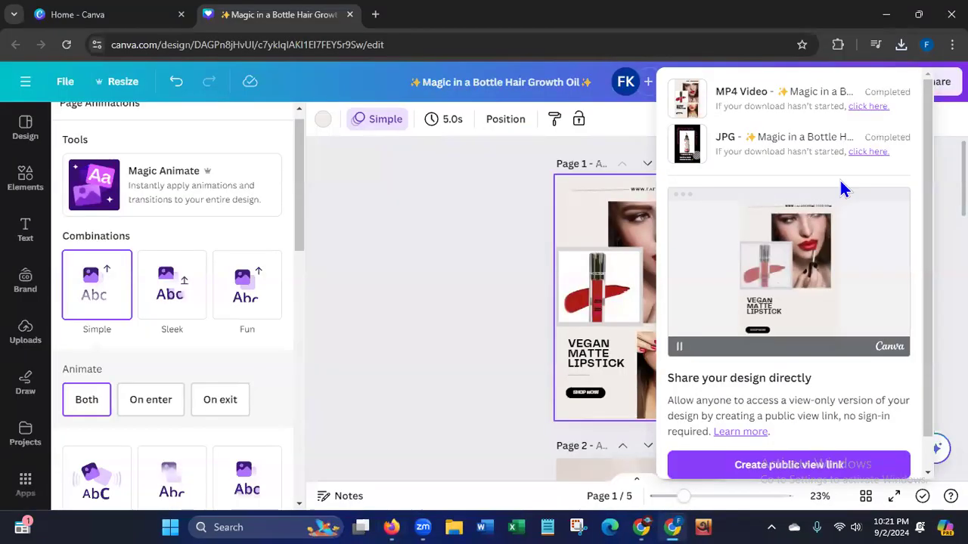
left_click(901, 45)
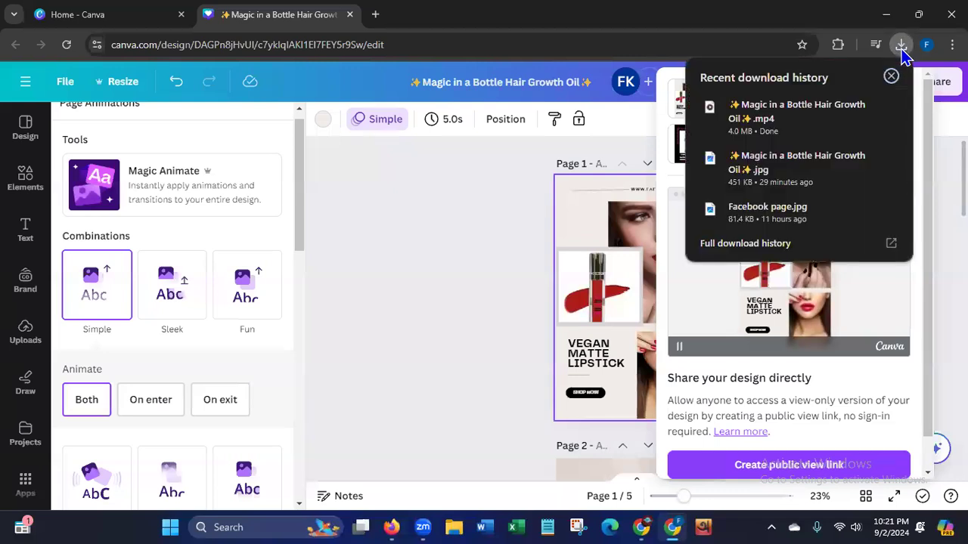
left_click(891, 76)
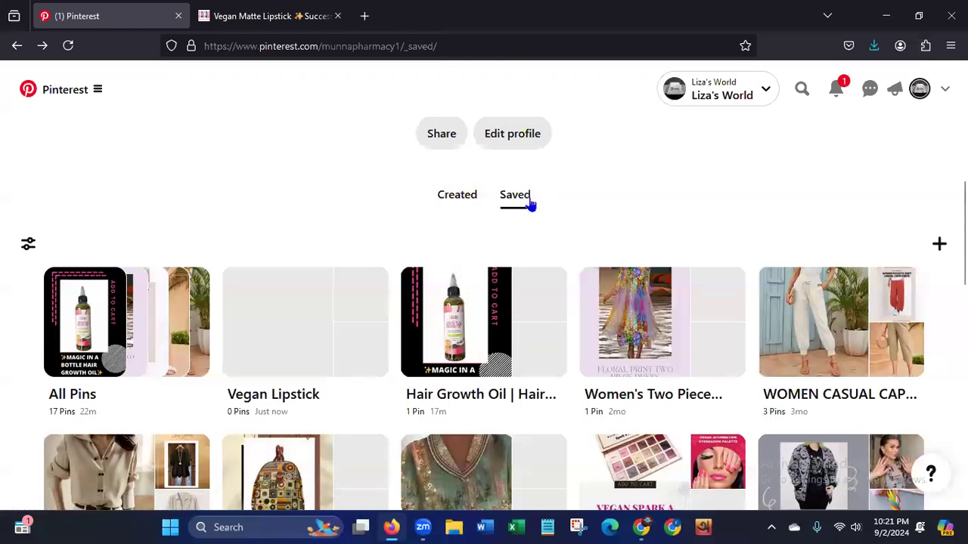
Start a new Pin from the saved boards page and upload the "✨Magic in a Bottle Hair Growth Oil✨" video from Downloads.
left_click(939, 246)
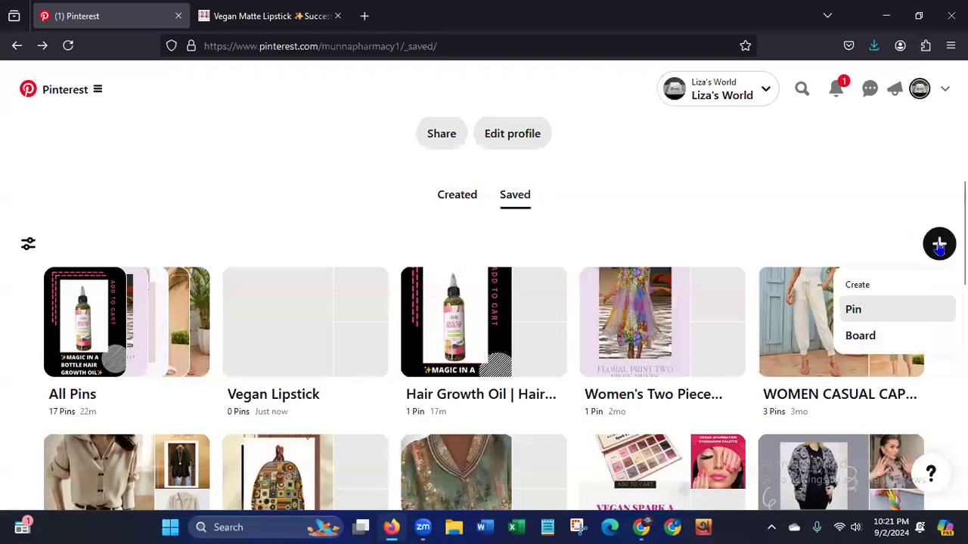
left_click(885, 312)
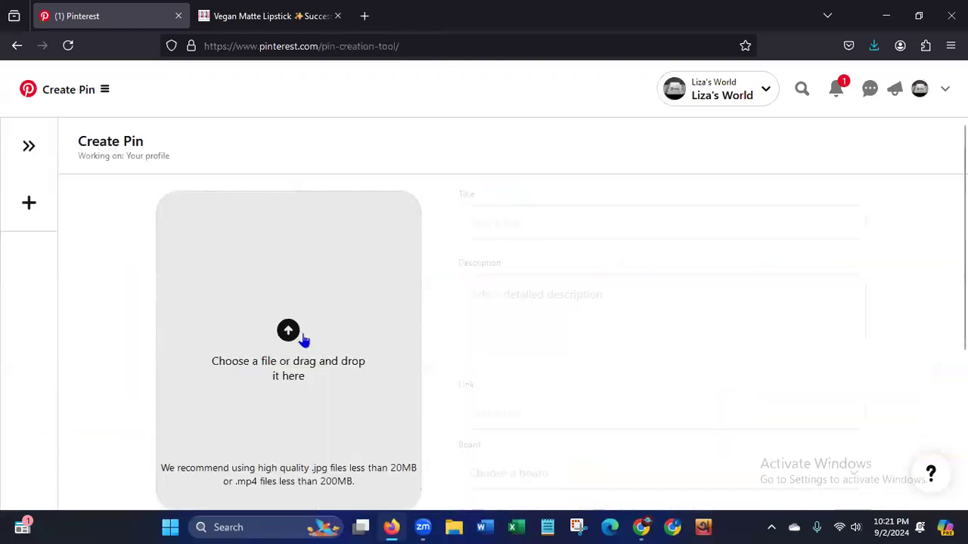
left_click(289, 334)
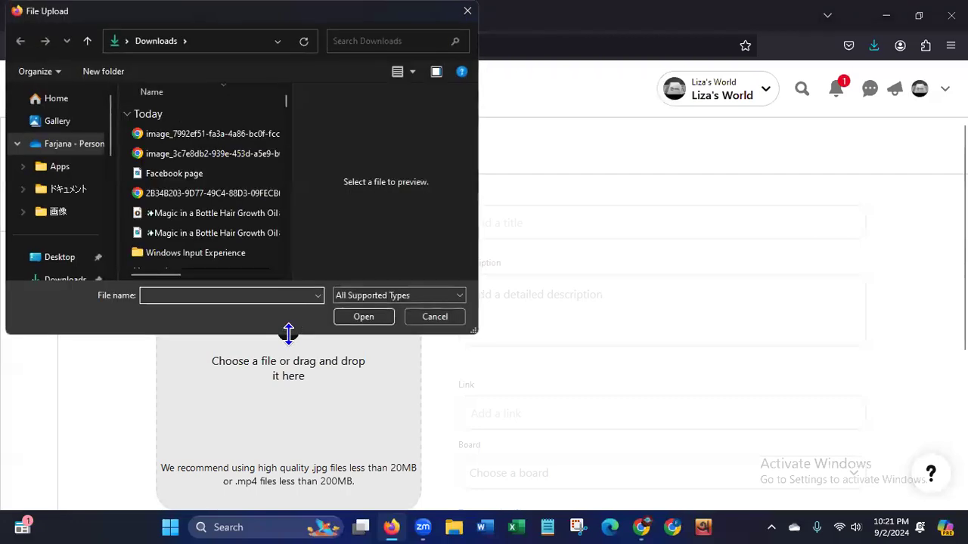
left_click(201, 214)
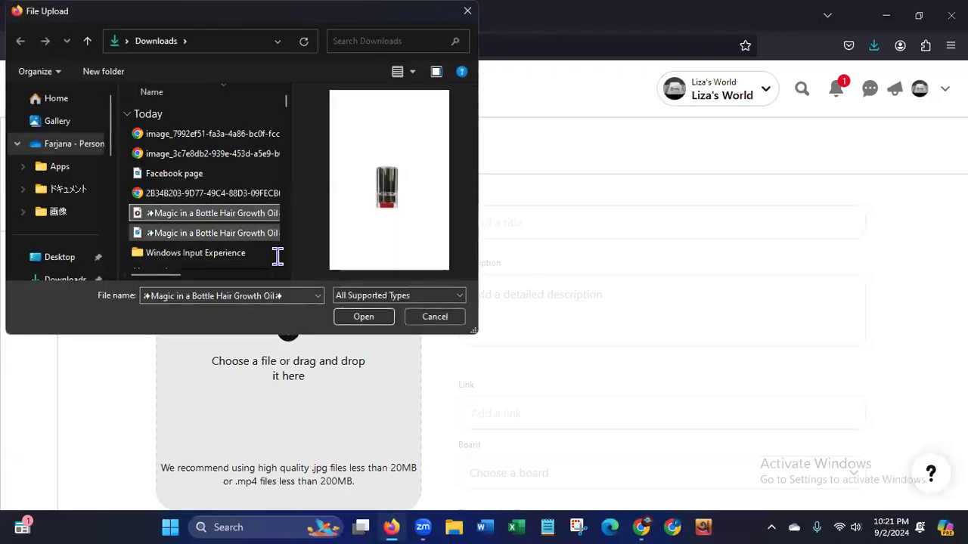
left_click(349, 322)
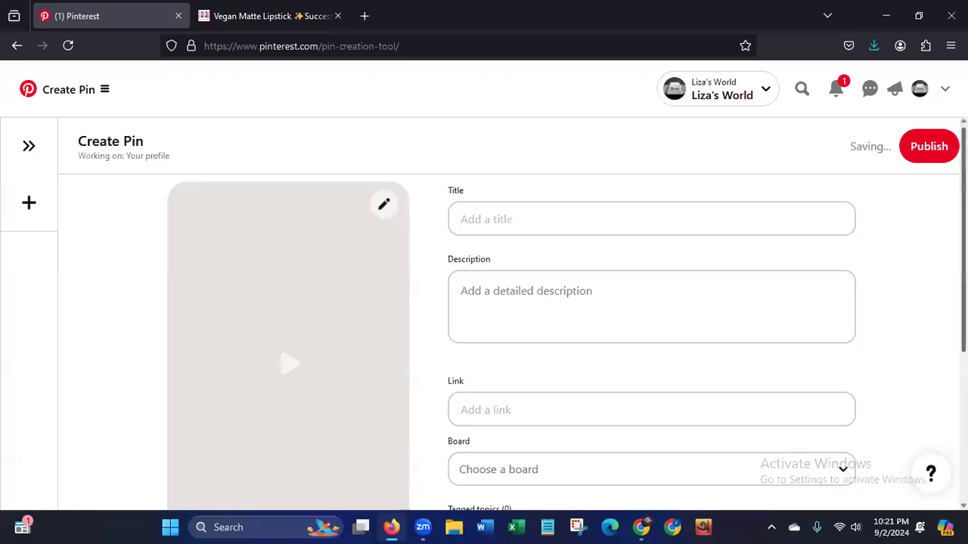
Set the video Pin's cover to the early frame showing both models, the lipstick swatch and the "Vegan Matte Lipstick" heading.
scroll(266, 403, "down", 3)
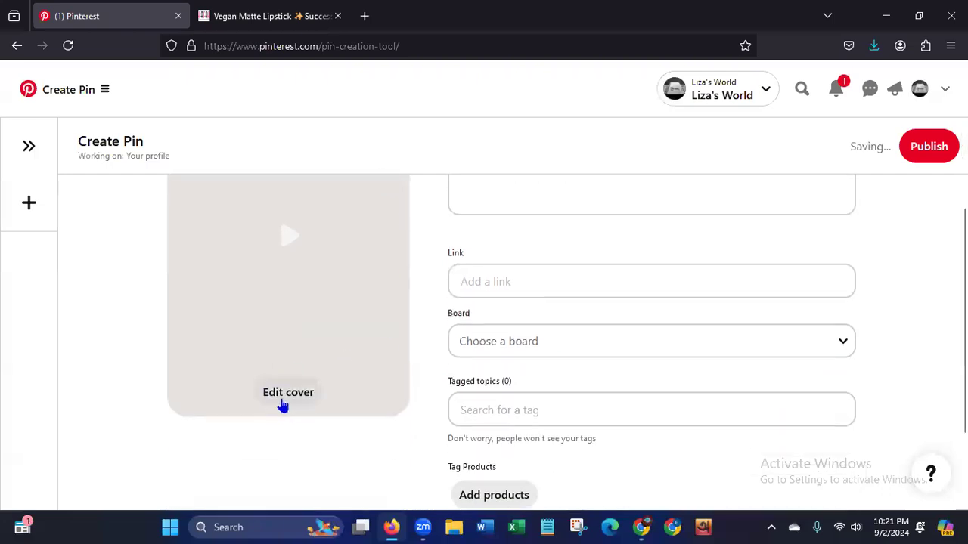
left_click(285, 394)
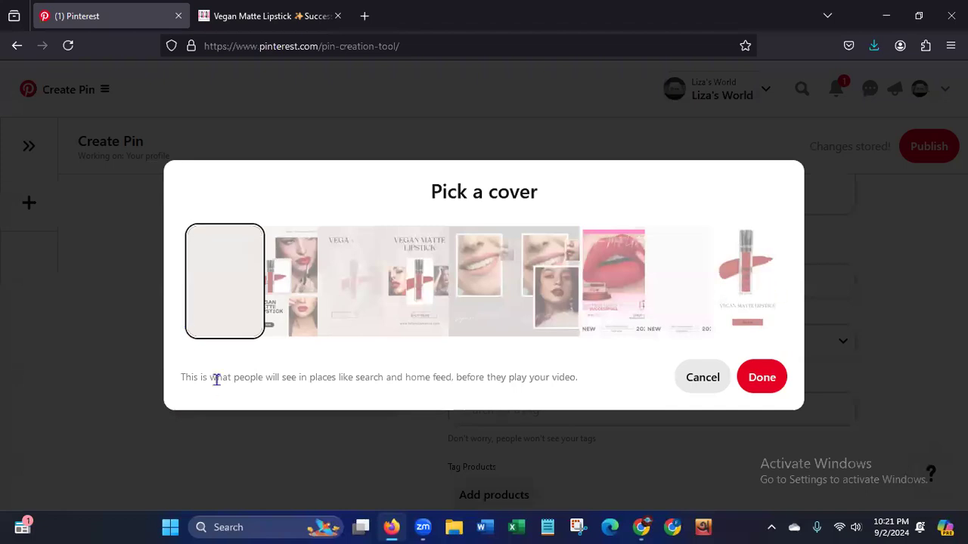
key("ctrl+a")
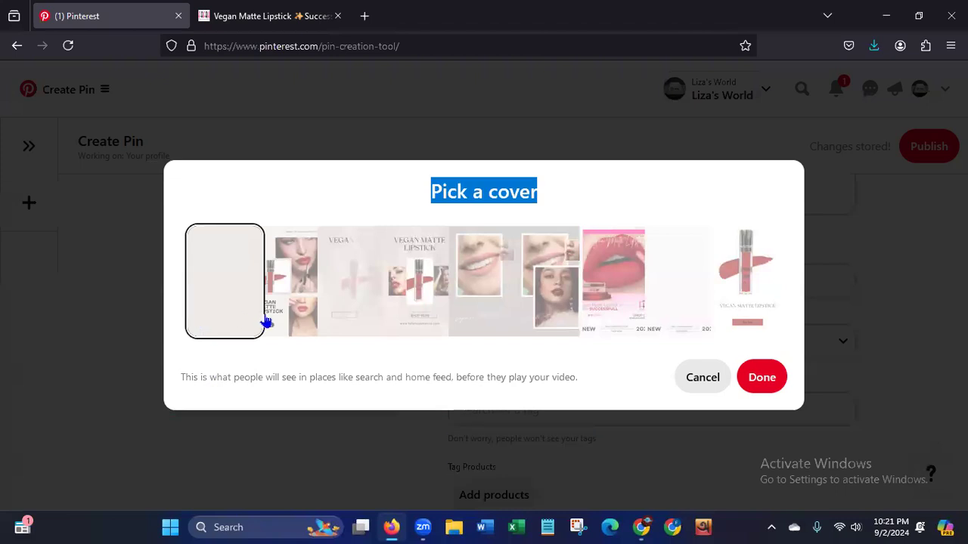
left_click(299, 331)
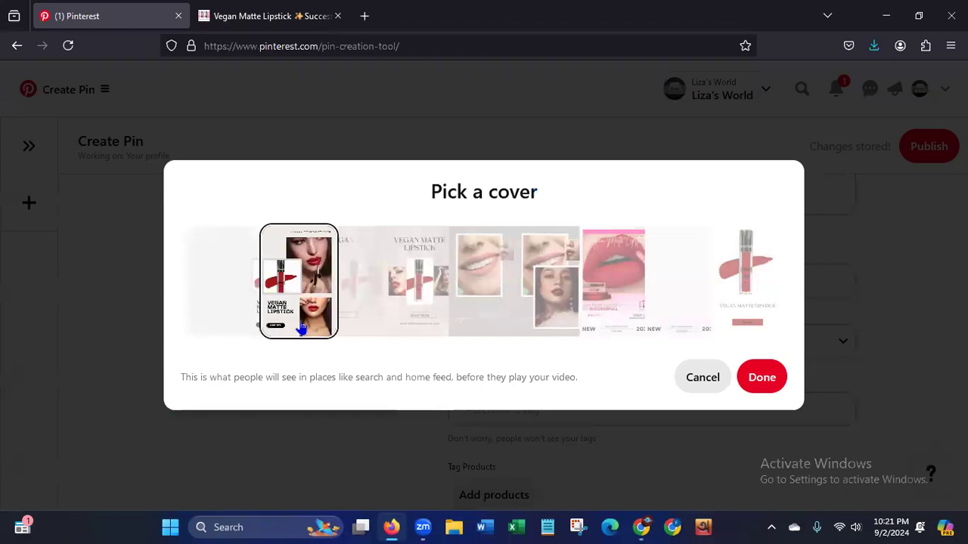
left_click(624, 295)
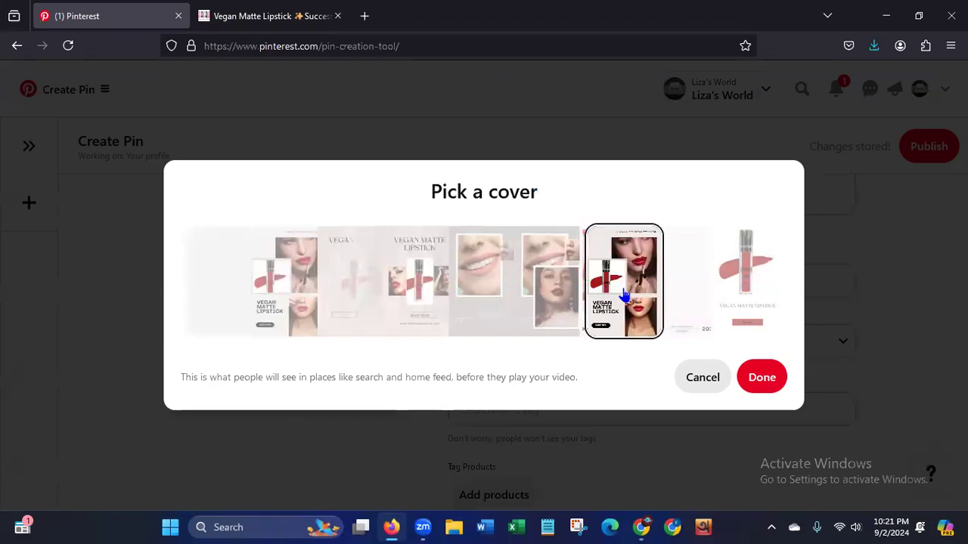
left_click(748, 298)
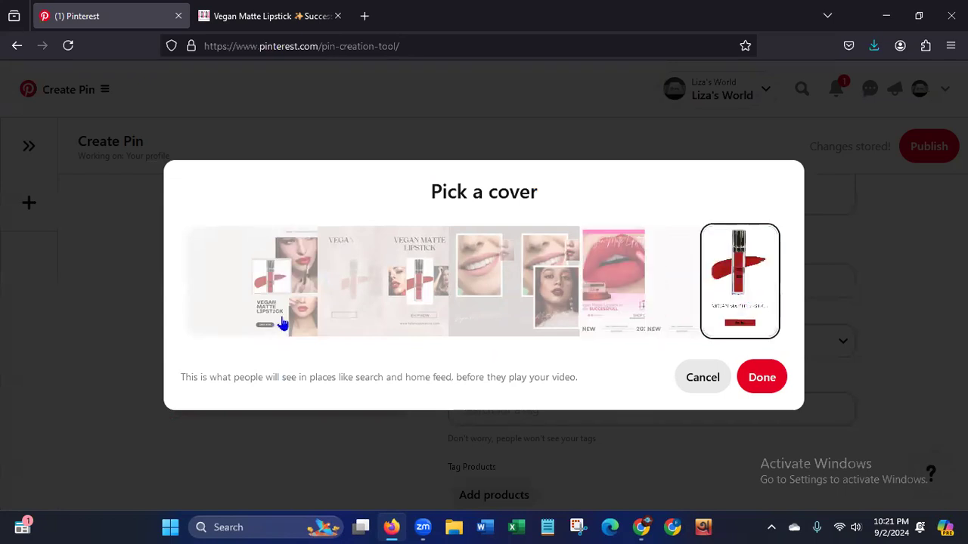
left_click(282, 324)
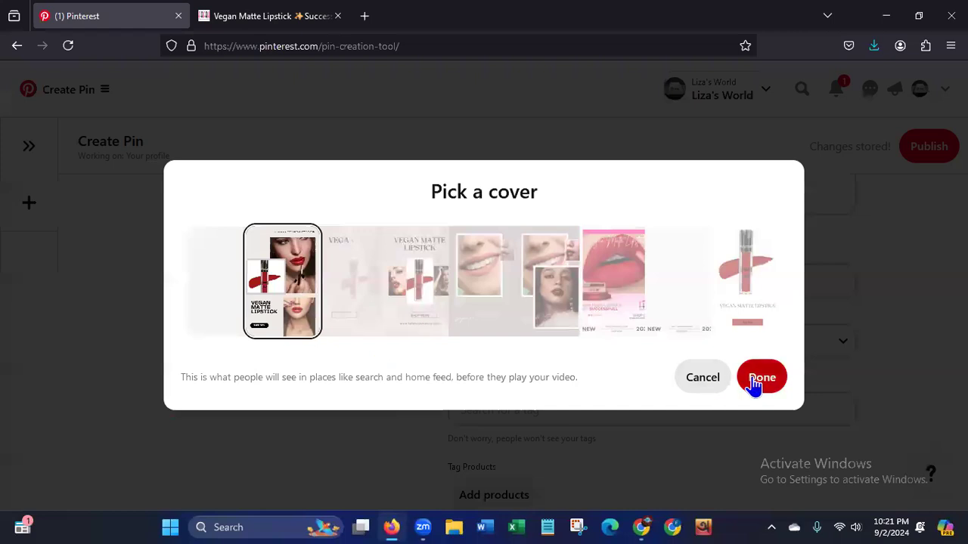
left_click(755, 385)
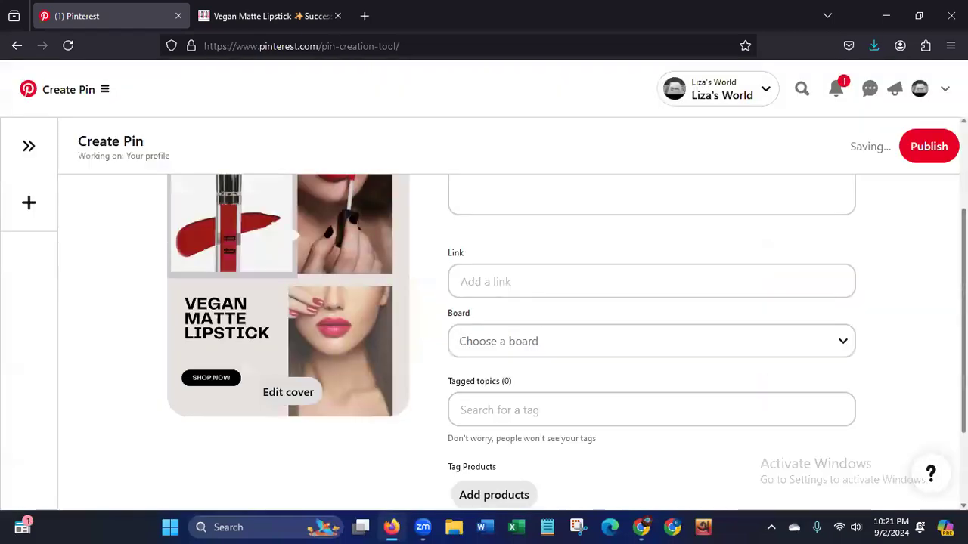
Copy "Vegan Matte Lipstick" from the heading of the Fafah product page and paste it as the Pin's title.
left_click_drag(963, 322, 963, 237)
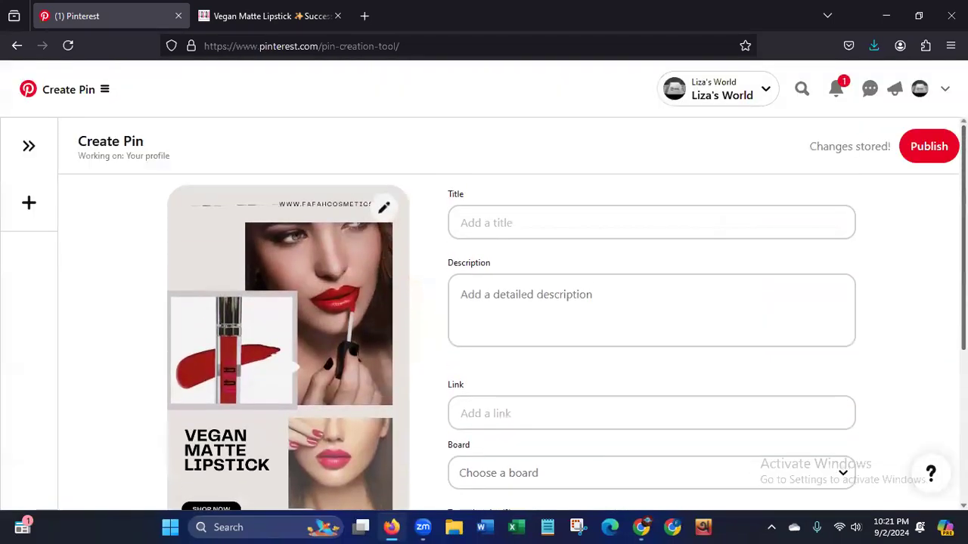
left_click(279, 20)
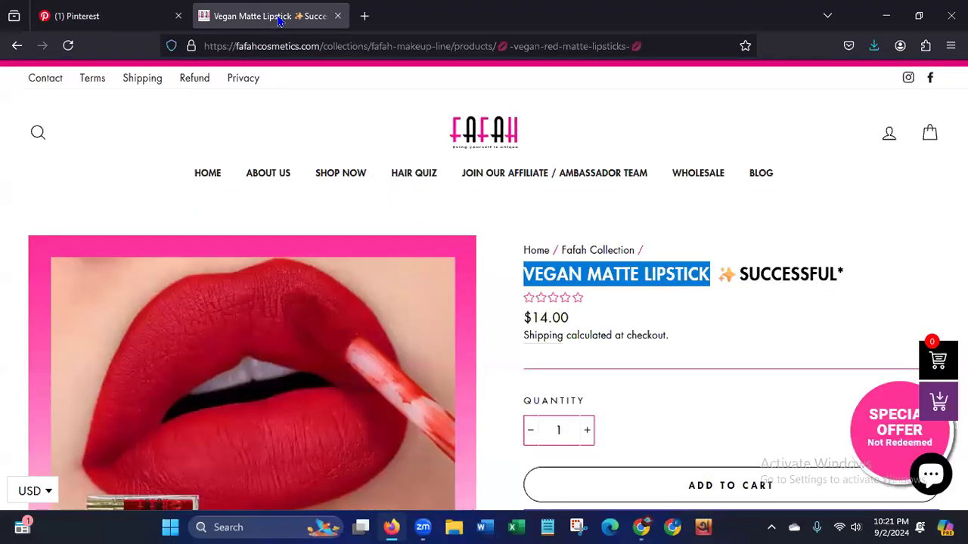
left_click(524, 273)
left_click_drag(534, 273, 712, 280)
right_click(672, 278)
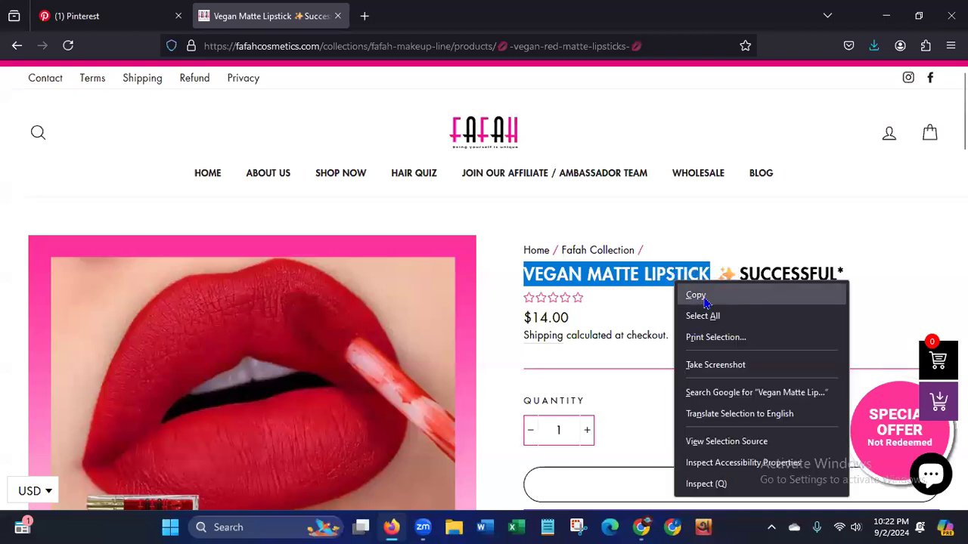
left_click(695, 295)
left_click(91, 16)
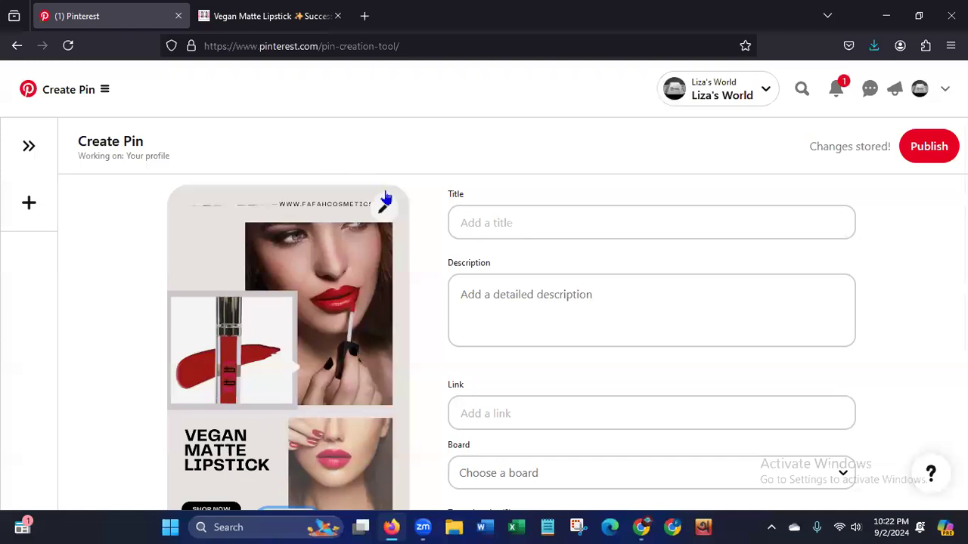
left_click(496, 223)
key("ctrl+v")
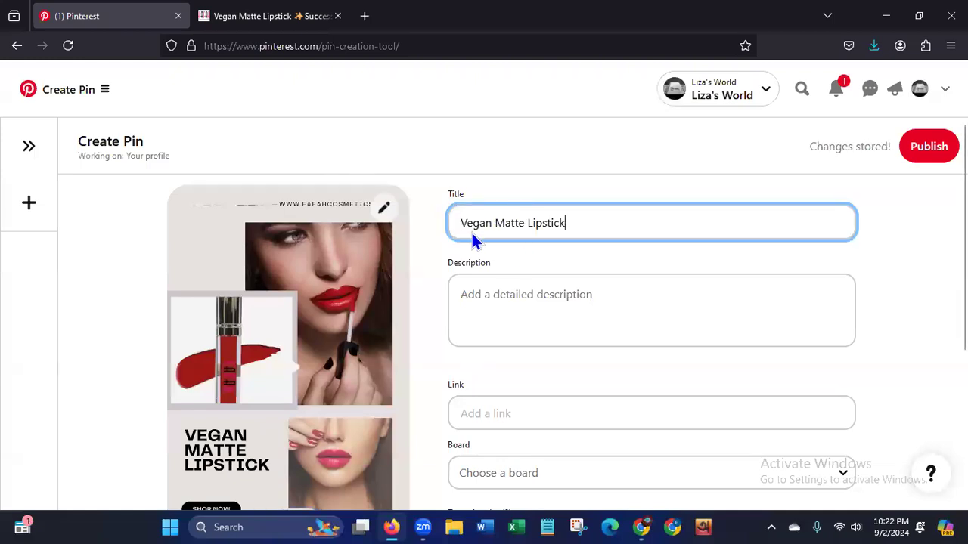
Copy the product page text from "Meet" through "it will make better effect." and paste it as the Pin's description.
key("ctrl+Tab")
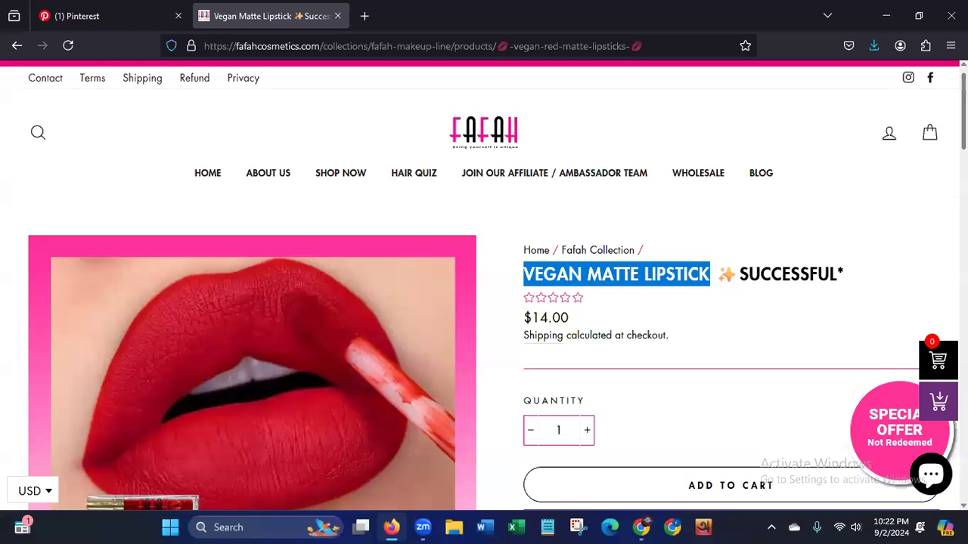
scroll(552, 138, "down", 7)
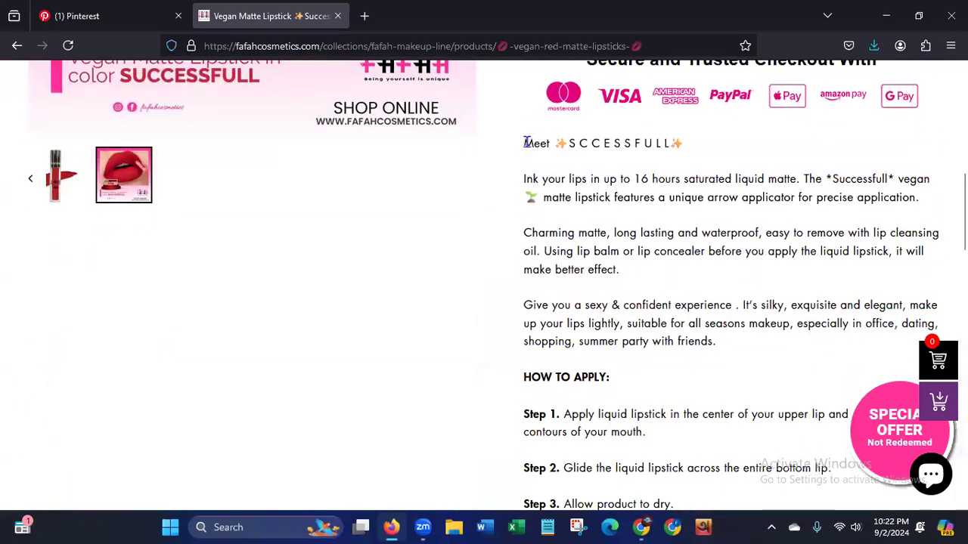
left_click_drag(527, 142, 589, 198)
left_click_drag(626, 268, 627, 264)
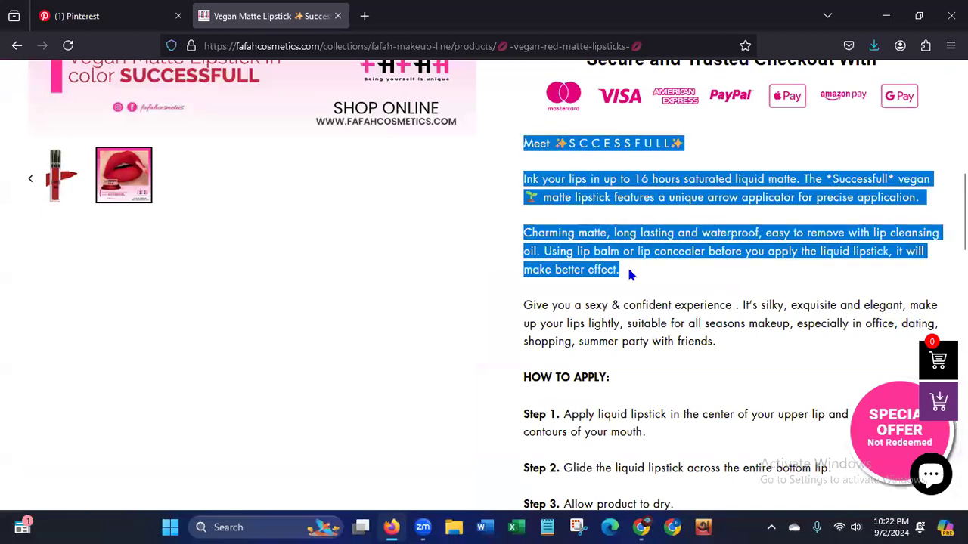
right_click(605, 230)
left_click(624, 243)
left_click(72, 18)
left_click(511, 296)
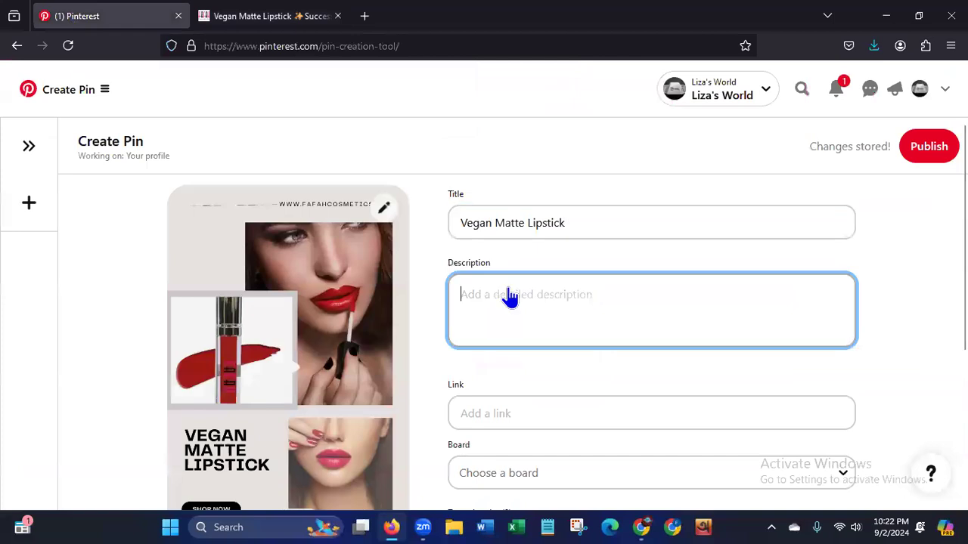
key("ctrl+v")
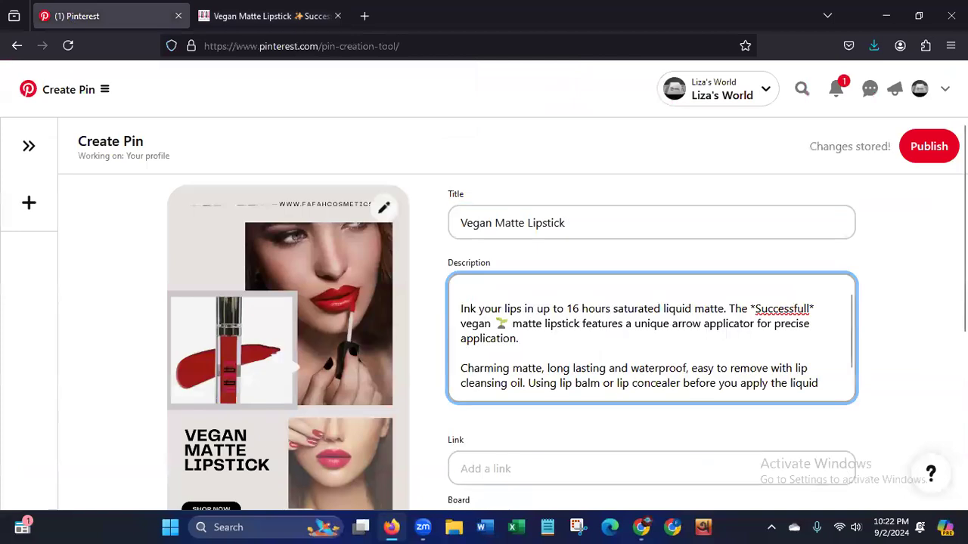
Add the hashtags #MatteLipstick #VeganMatteLipstick #MakeupProduct at the end of the Pin's description.
left_click_drag(852, 358, 853, 401)
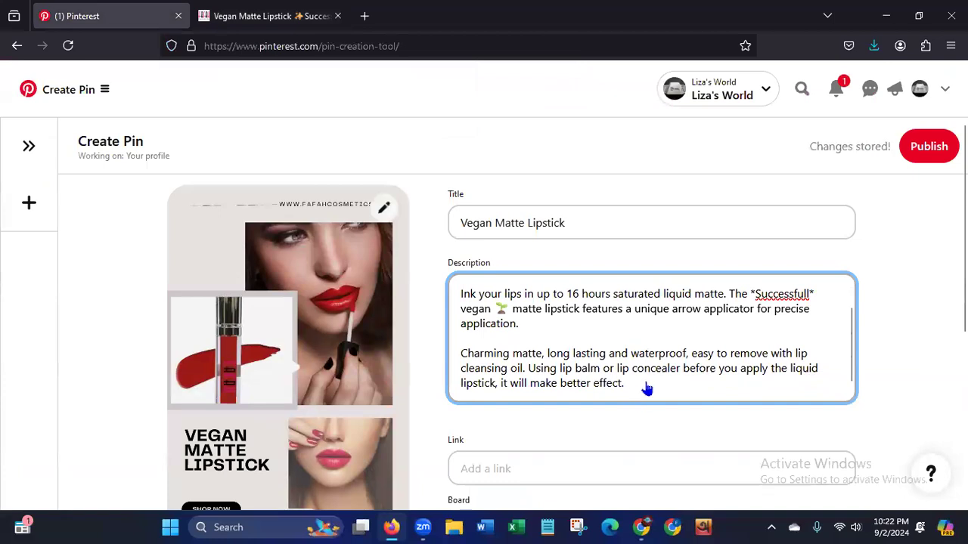
type("#")
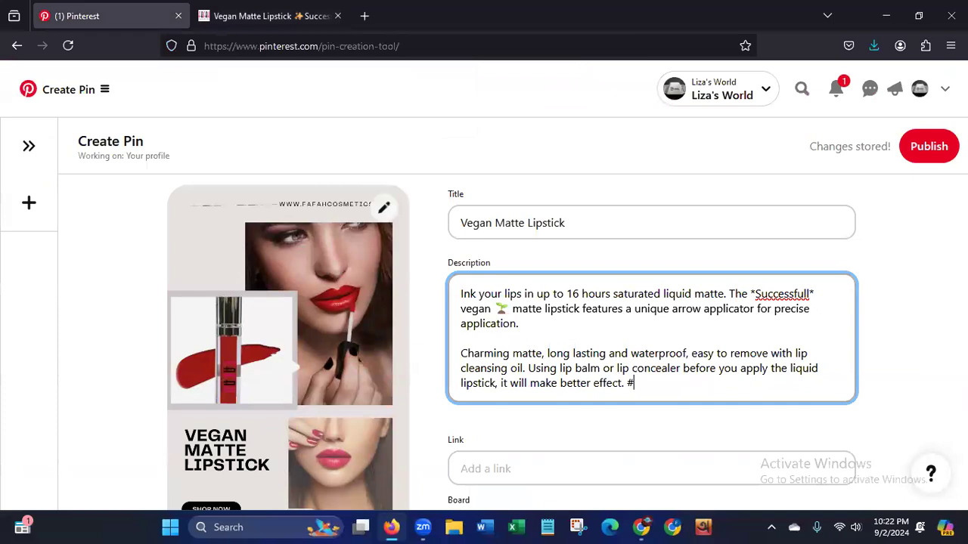
type("Matte")
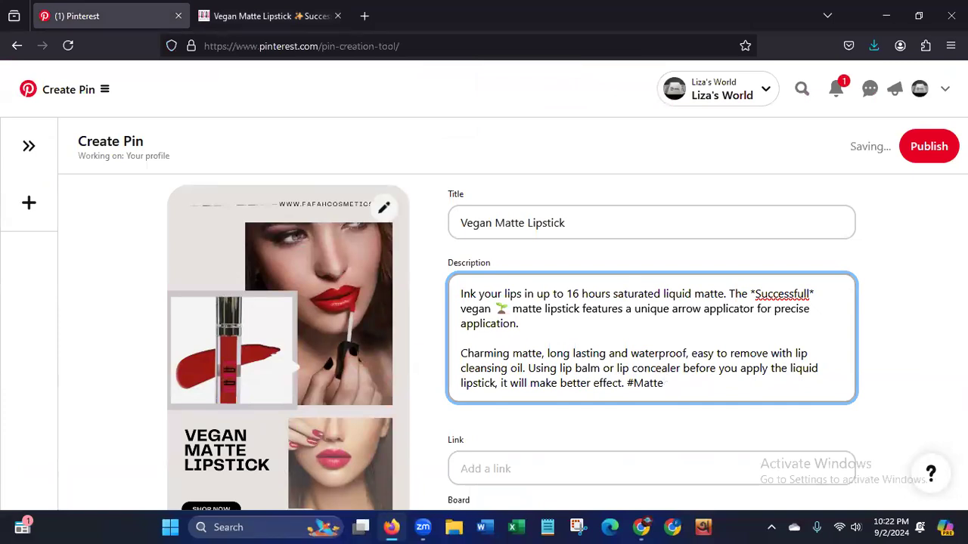
type("Lipstick")
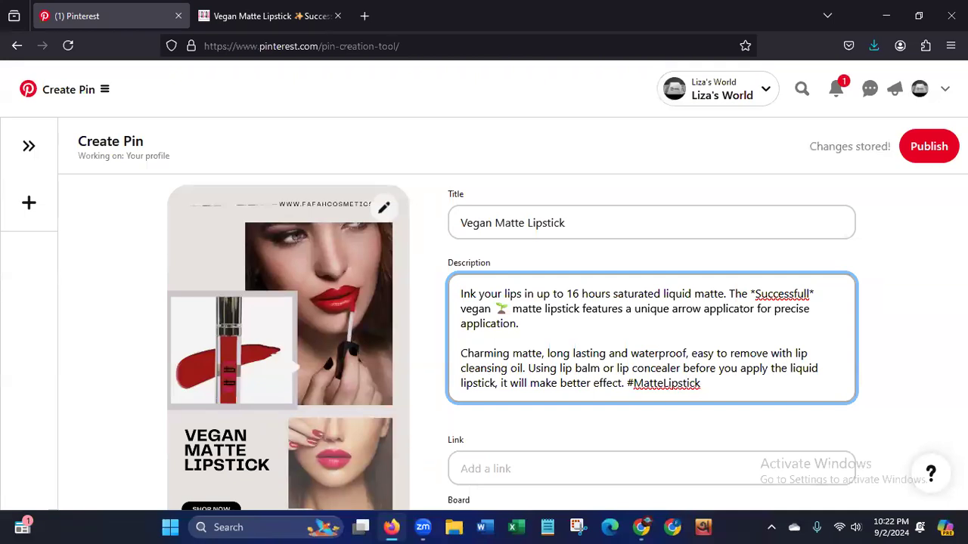
type(" #")
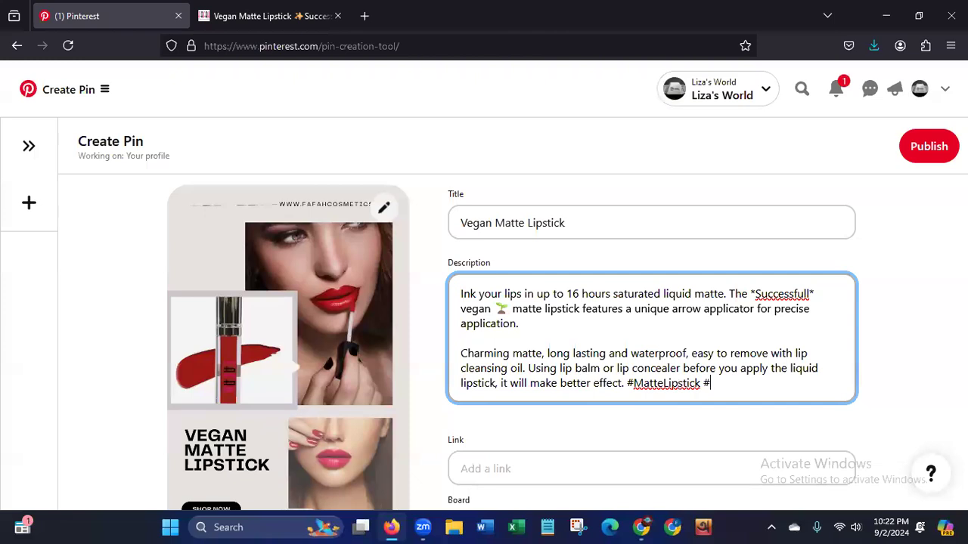
type("VeganMatteLip")
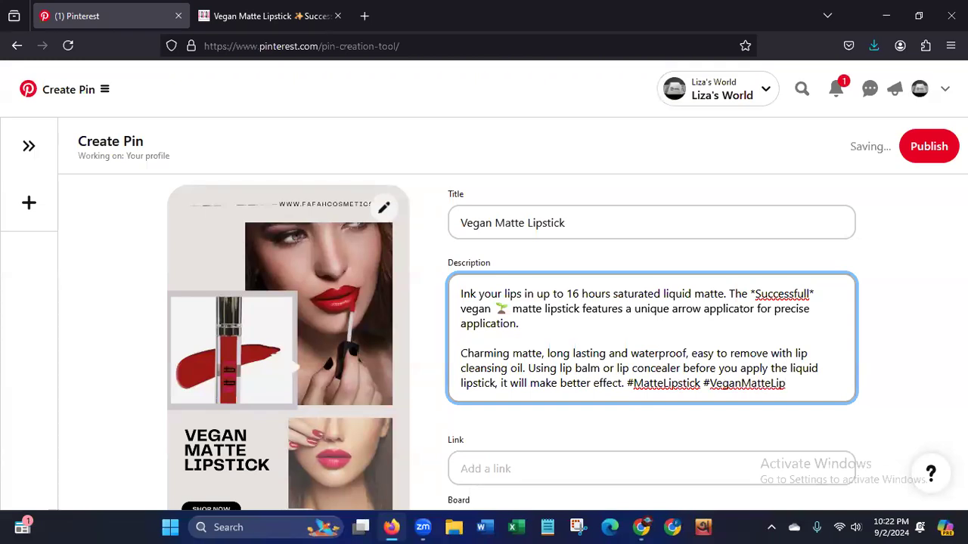
type("stick #")
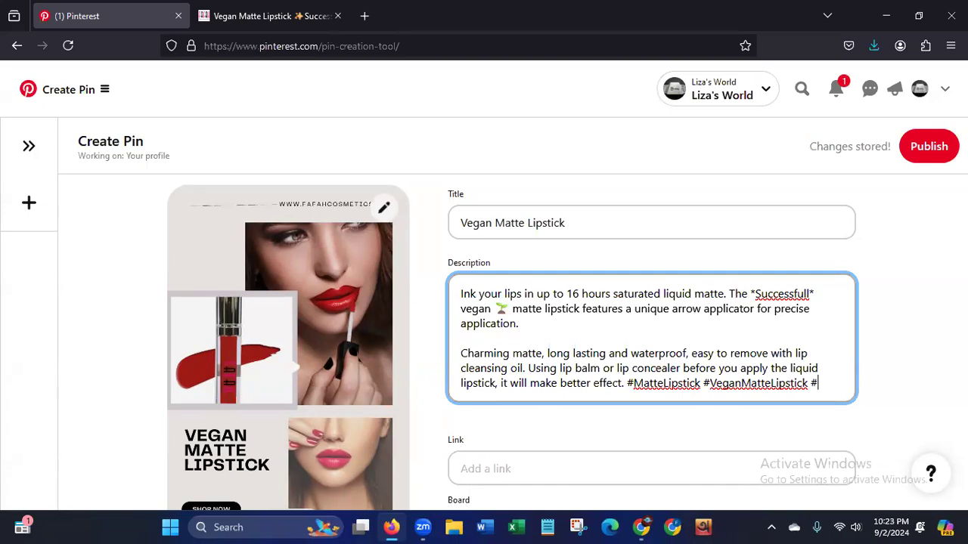
type("Makeup")
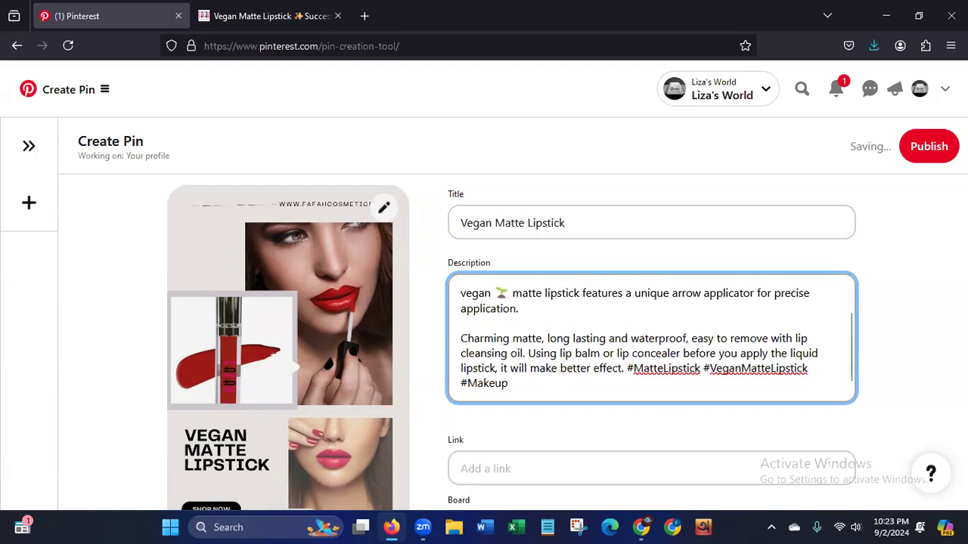
type("Product")
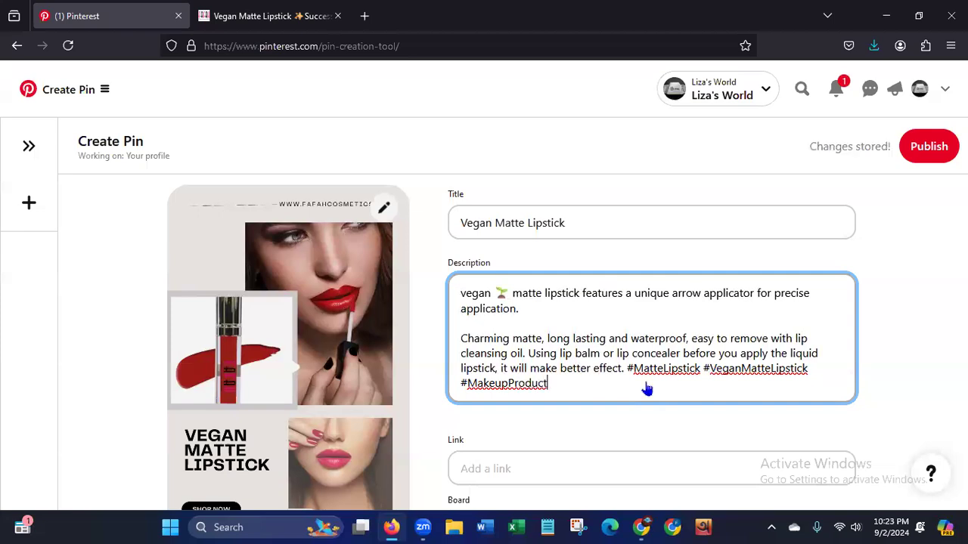
Copy the web address of the Fafah product page and paste it as the Pin's link.
left_click(278, 20)
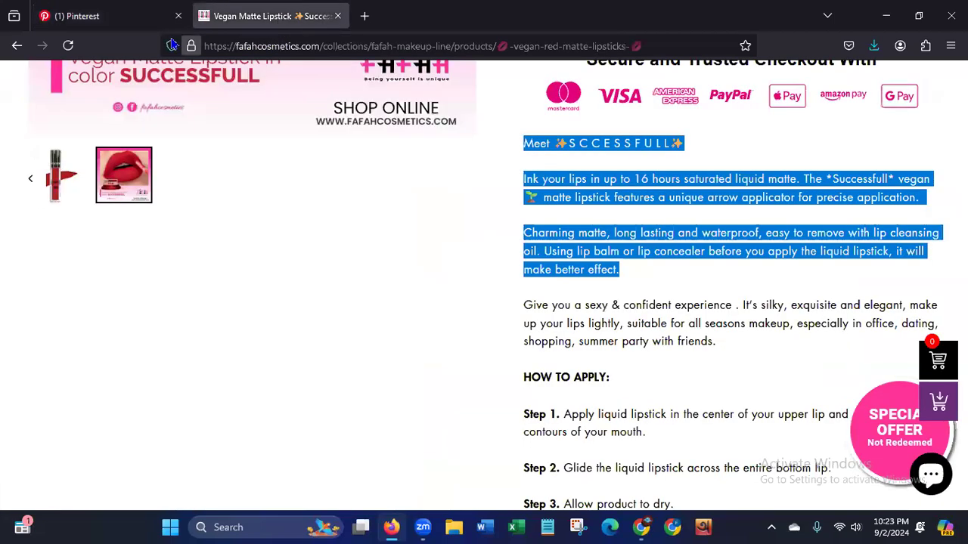
left_click(213, 46)
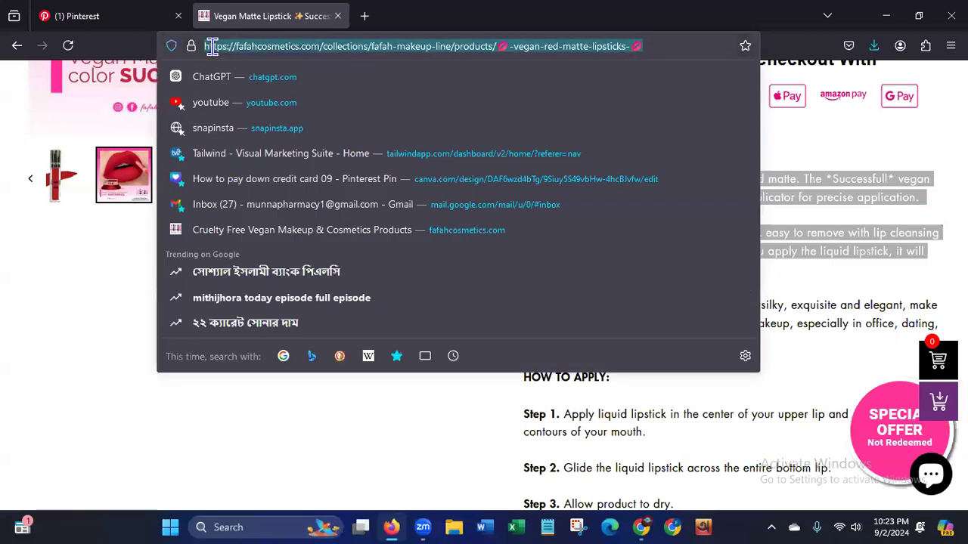
left_click(91, 16)
left_click(522, 469)
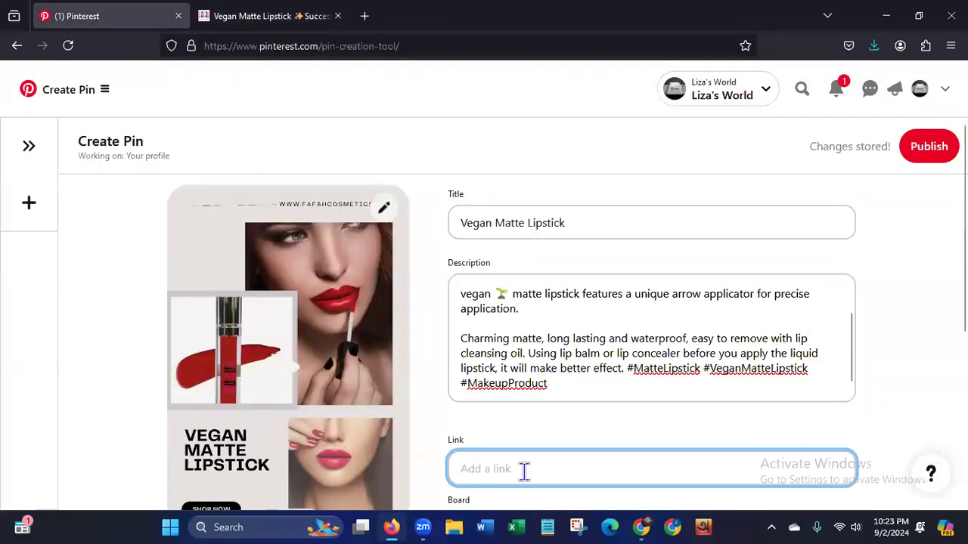
key("ctrl+v")
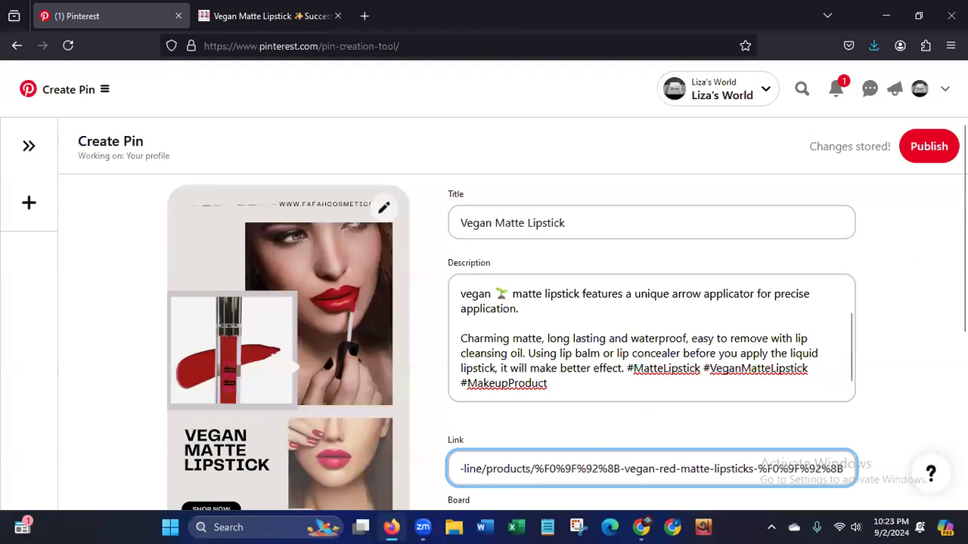
Assign the Pin to the existing Vegan Lipstick board.
left_click_drag(963, 227, 963, 247)
scroll(855, 263, "down", 3)
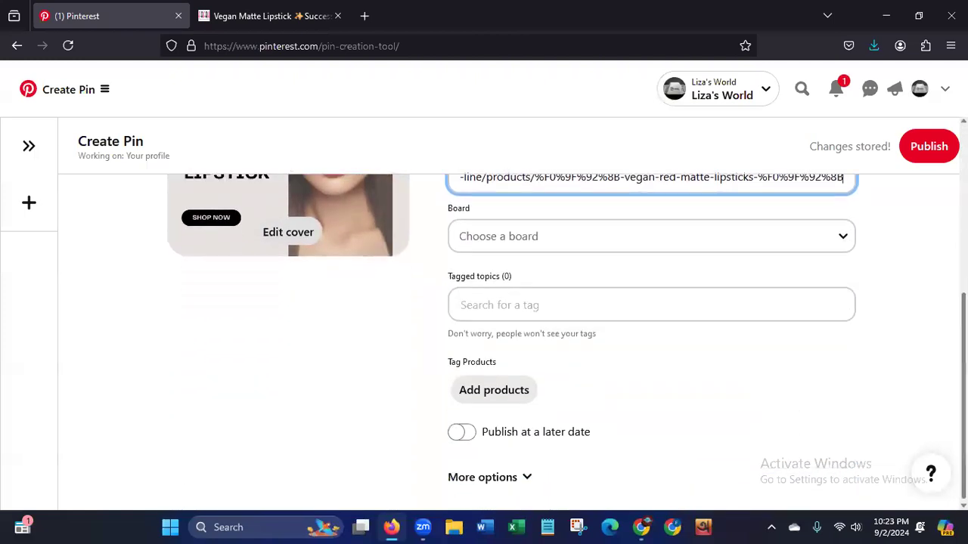
left_click(844, 238)
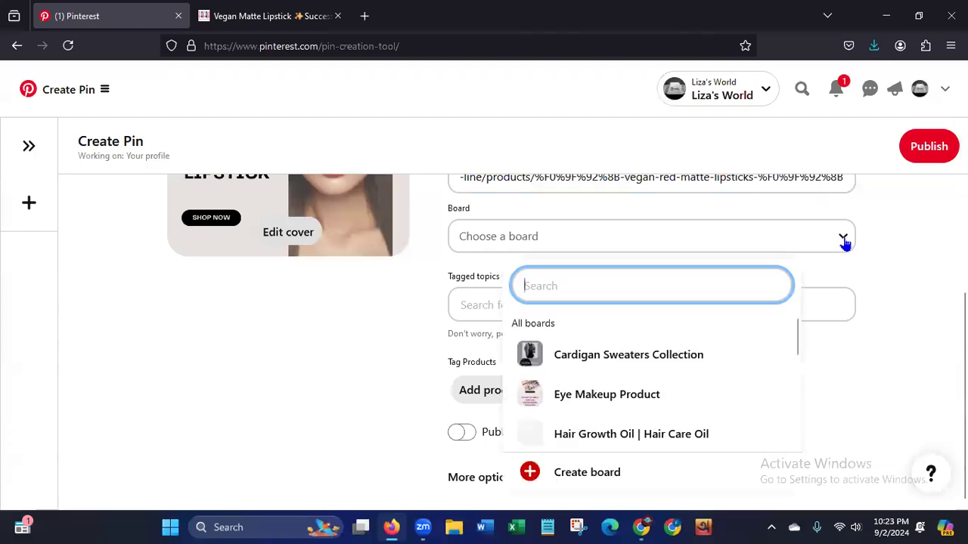
left_click_drag(797, 346, 741, 391)
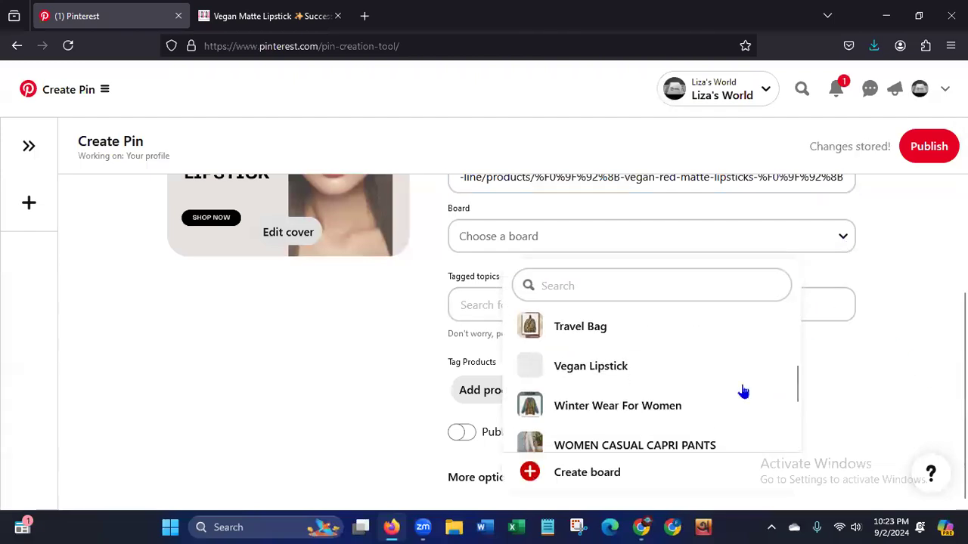
left_click(618, 372)
Tag the Pin with the topics Lipstick and Lip Gloss.
left_click(579, 306)
type("lips")
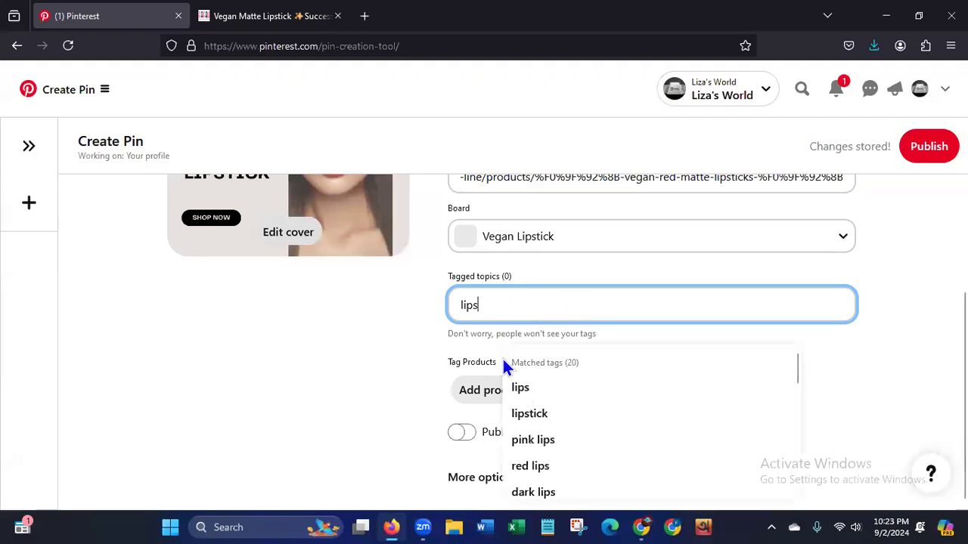
left_click(524, 415)
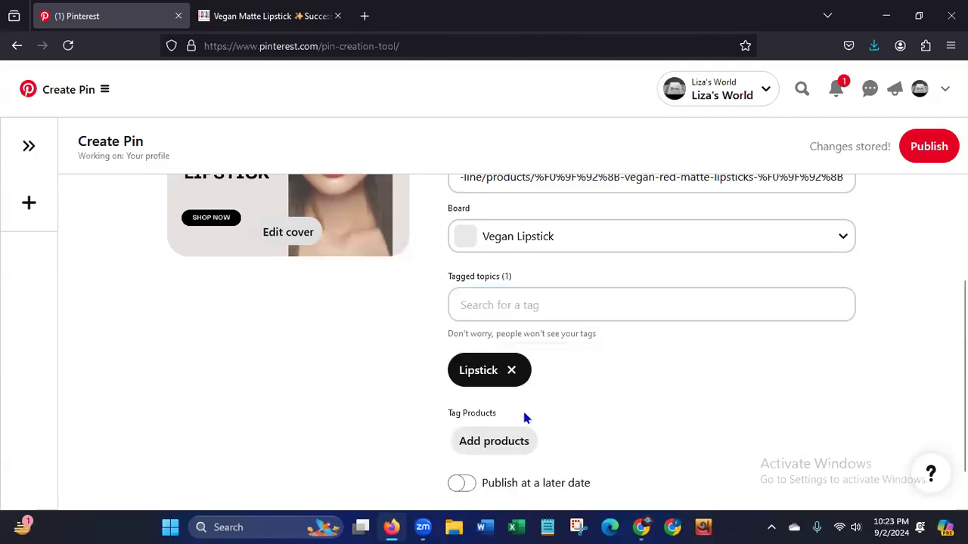
left_click(524, 307)
type("lip")
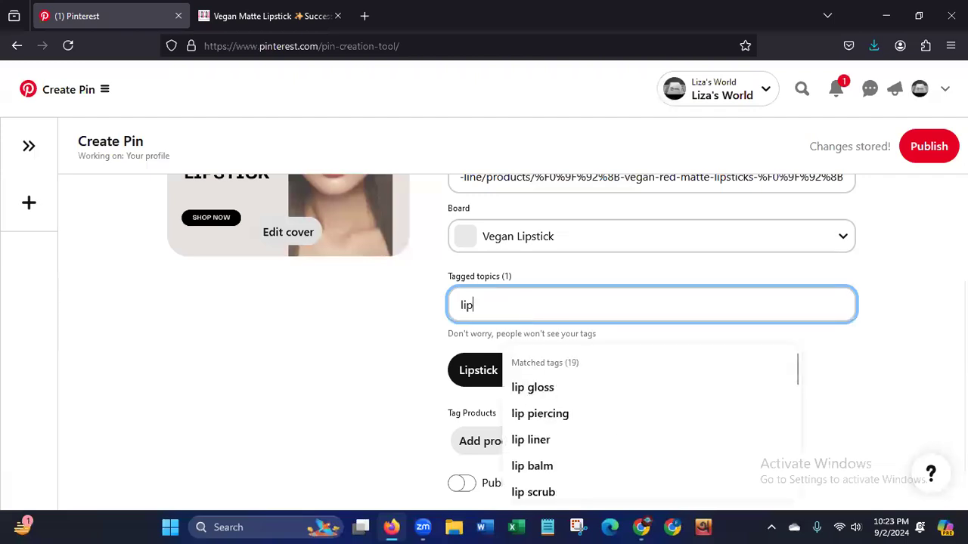
left_click(527, 390)
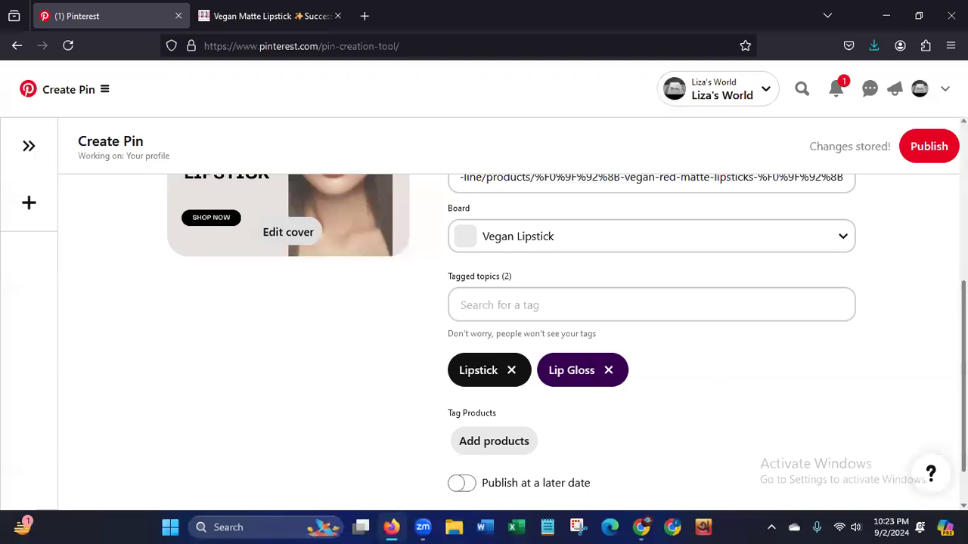
Publish the Pin immediately, with publishing at a later date switched off.
scroll(602, 462, "down", 1)
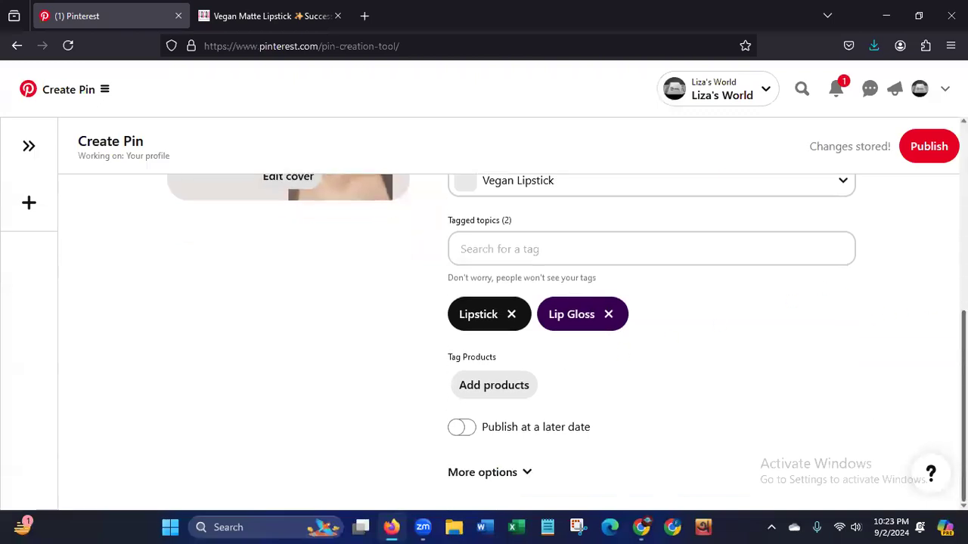
left_click(456, 429)
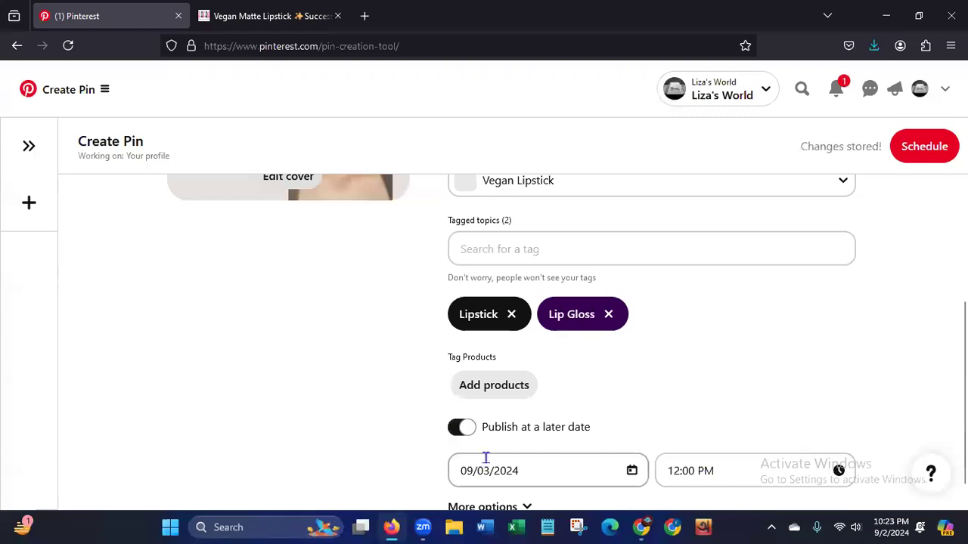
left_click(461, 429)
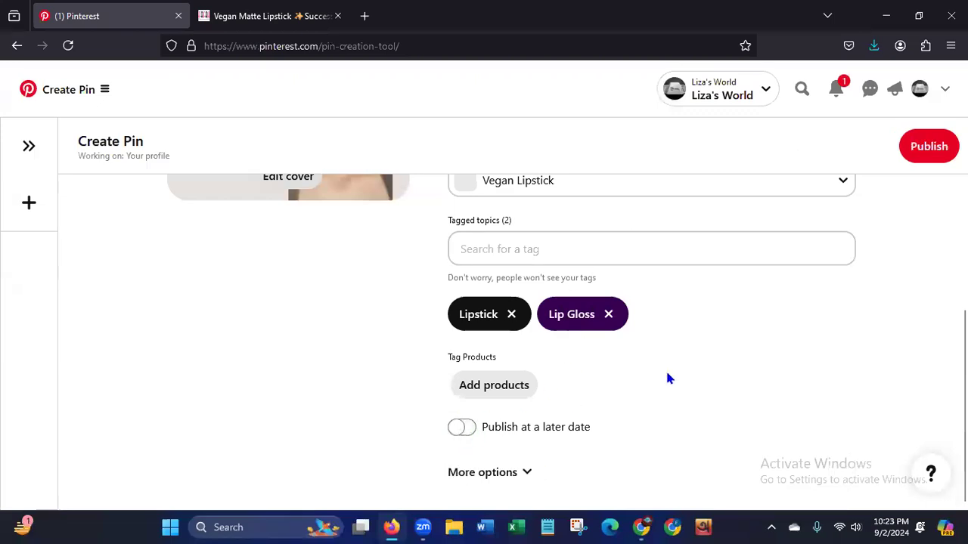
left_click(934, 147)
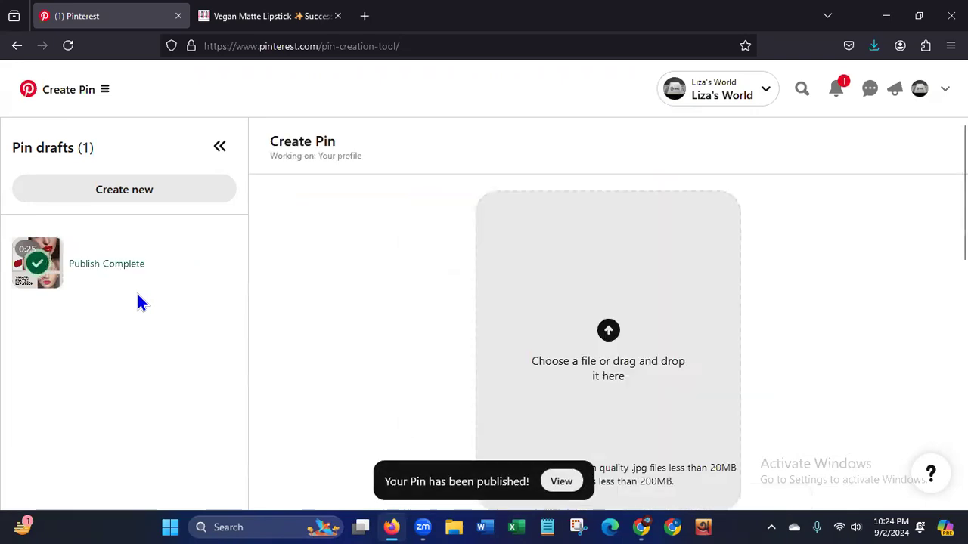
View the published Vegan Matte Lipstick Pin with its title and description, and replay its video.
left_click(572, 487)
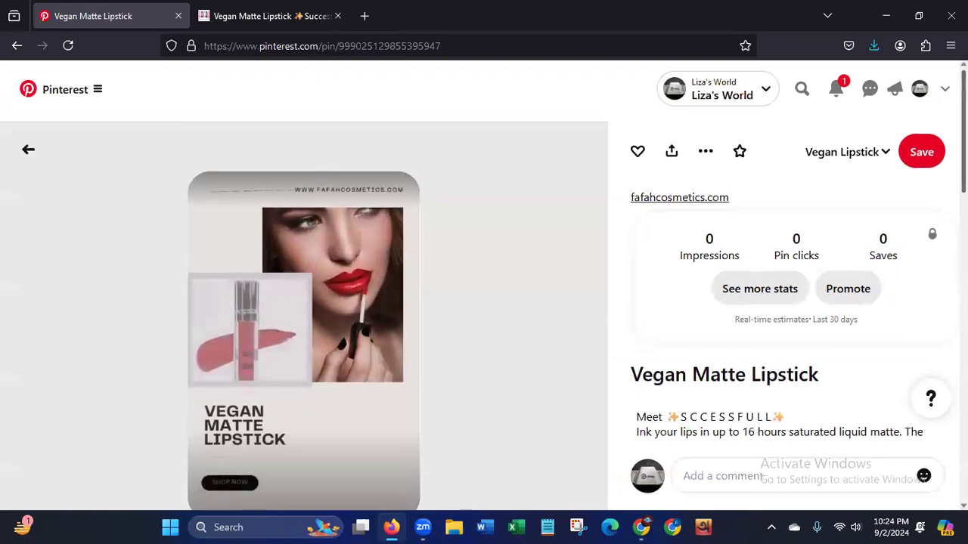
scroll(484, 313, "down", 1)
scroll(484, 313, "up", 1)
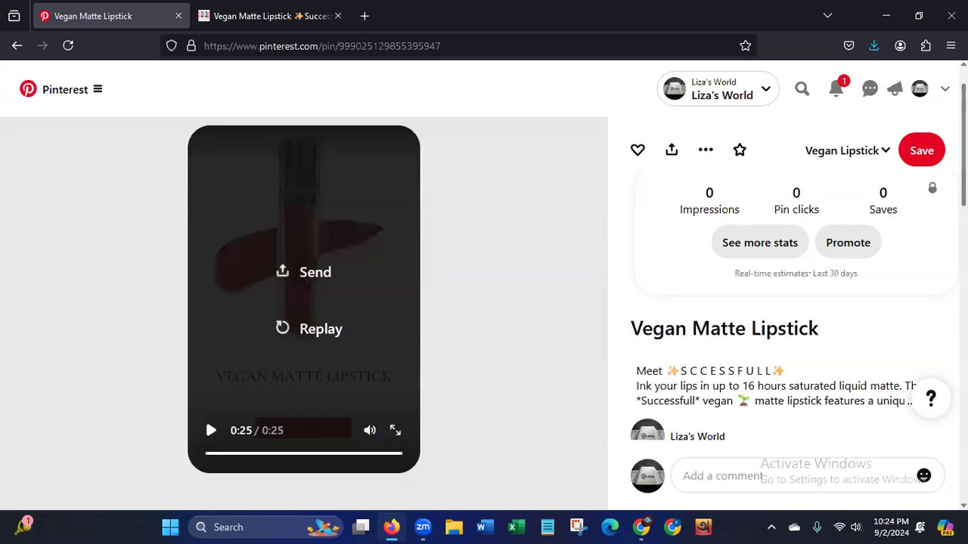
left_click(316, 333)
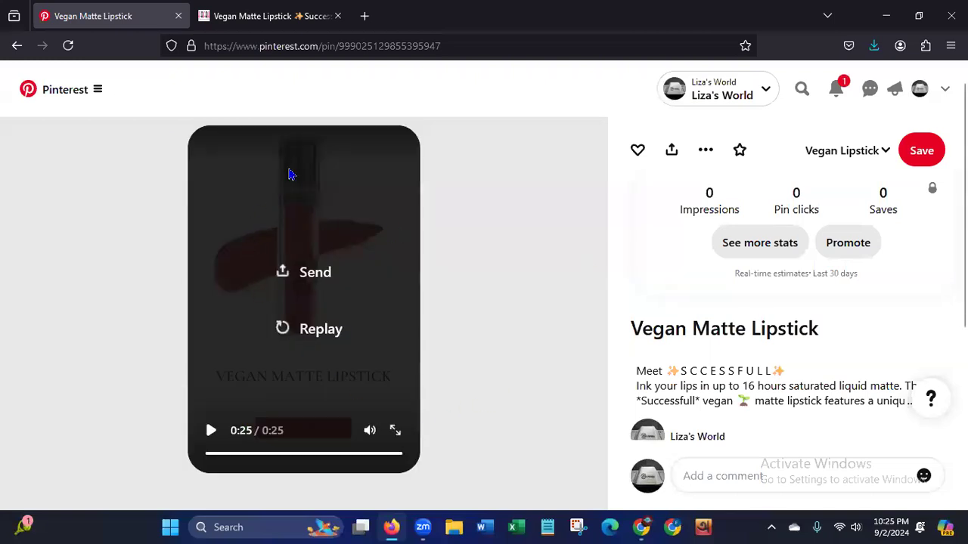
Close the Fafah product page and go back to the profile's saved boards, reloading the page.
left_click(9, 50)
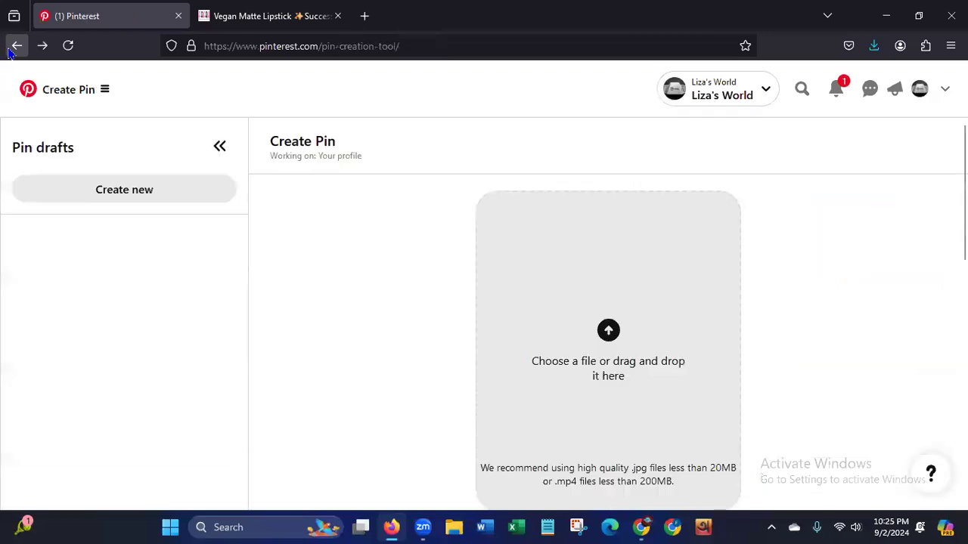
left_click(337, 17)
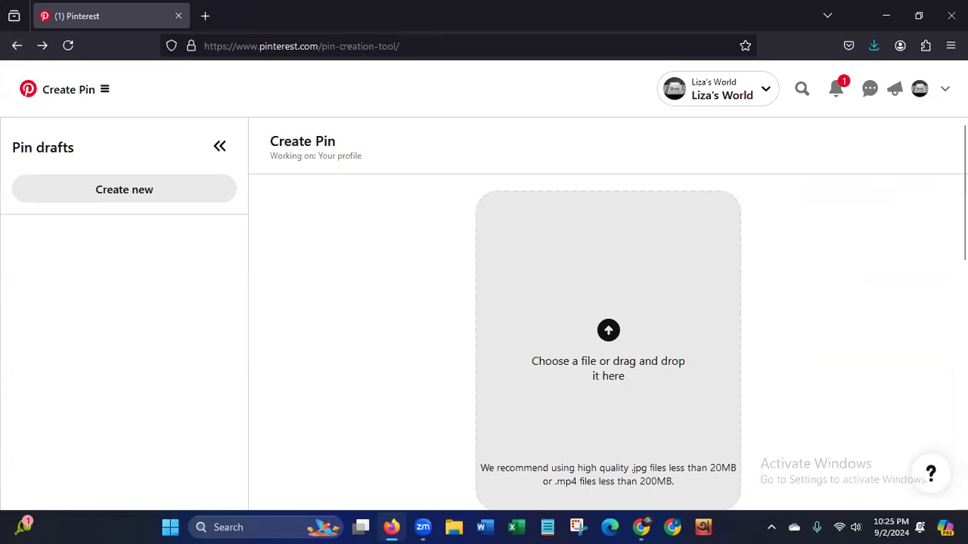
left_click(9, 50)
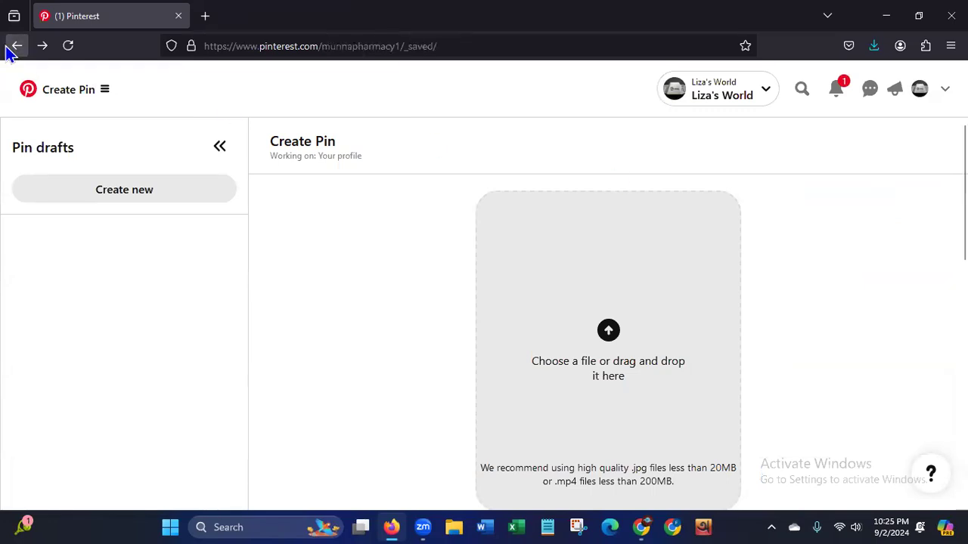
left_click(67, 46)
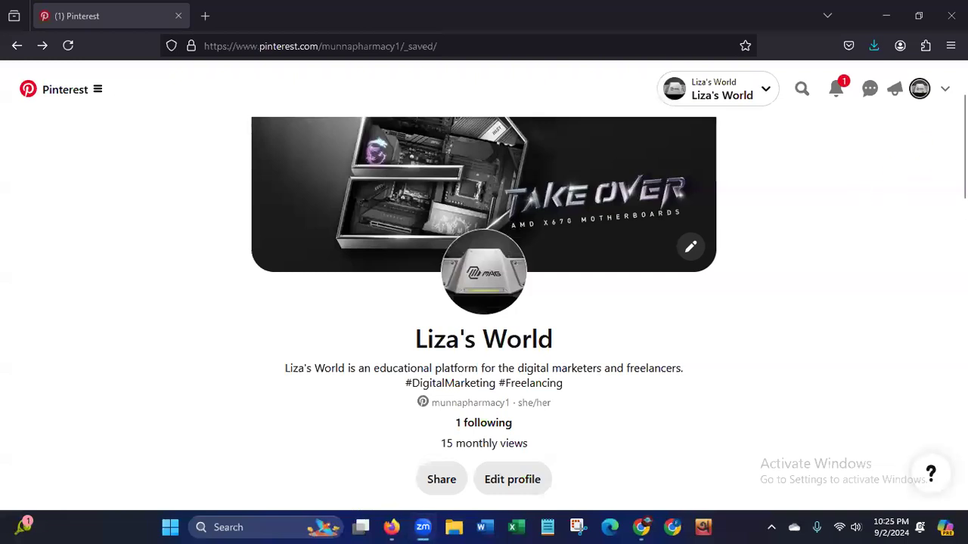
Look over the profile header and the saved boards, including the Vegan Lipstick board and its cover.
scroll(861, 195, "down", 3)
scroll(484, 313, "down", 1)
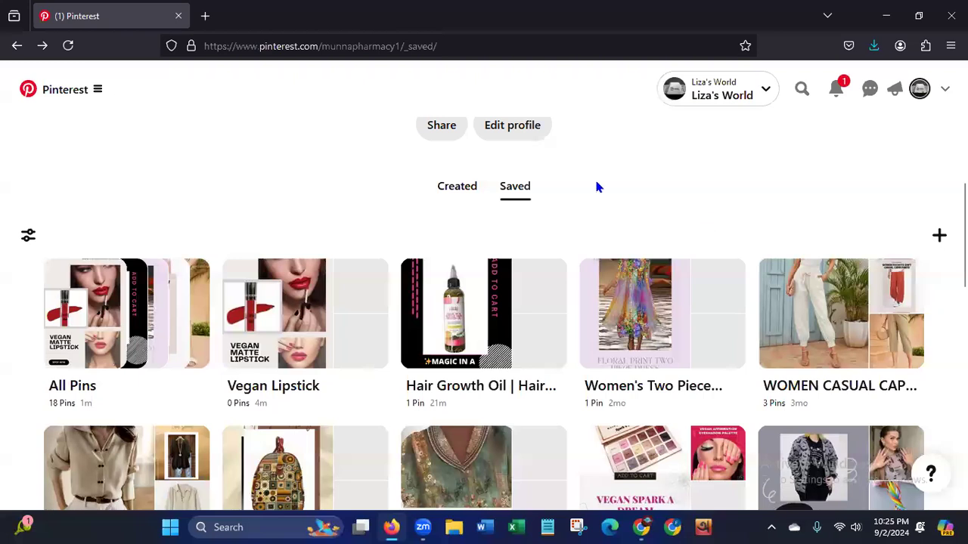
scroll(484, 314, "down", 1)
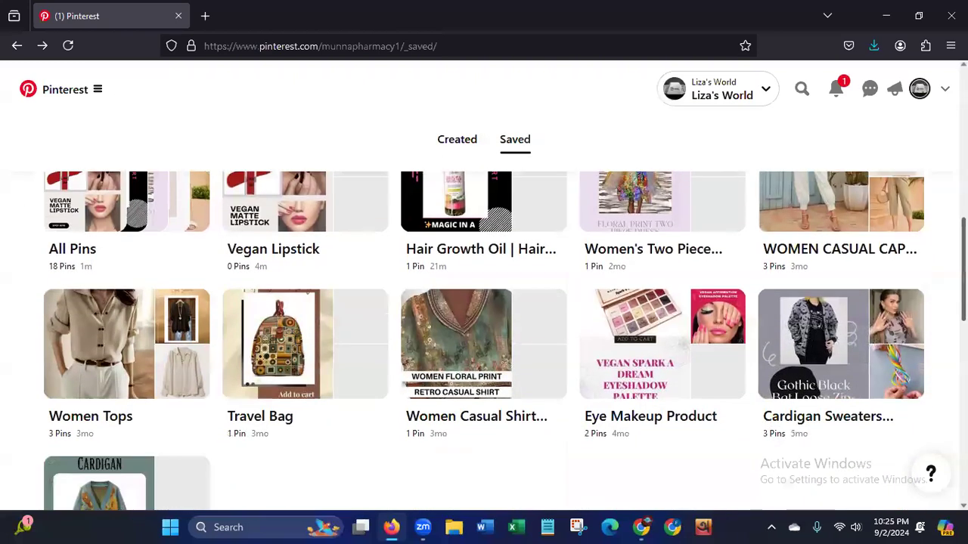
scroll(484, 314, "up", 2)
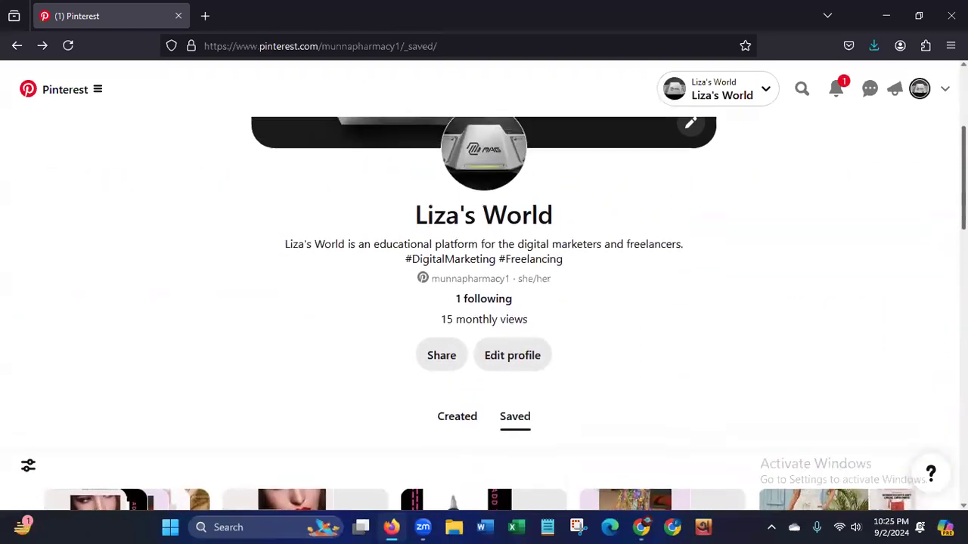
scroll(818, 265, "down", 4)
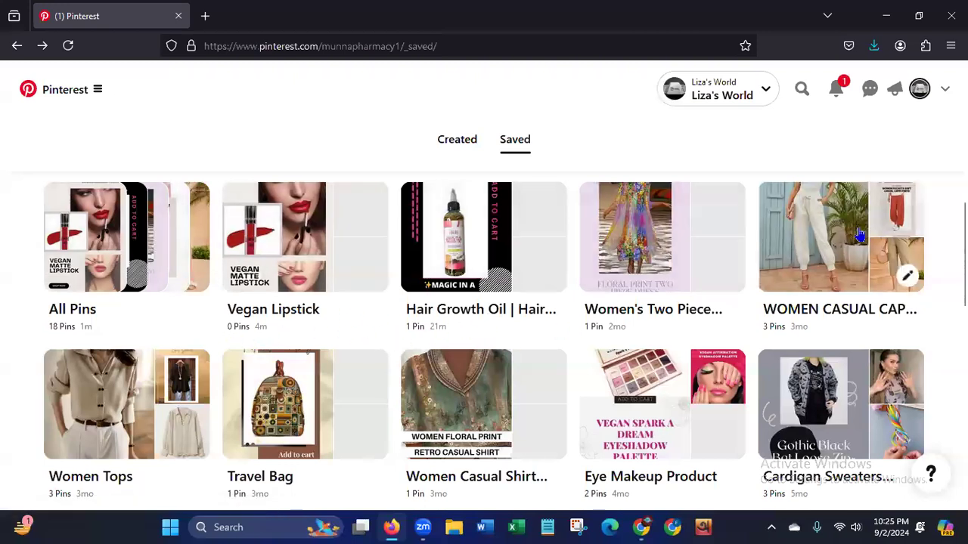
scroll(484, 323, "up", 4)
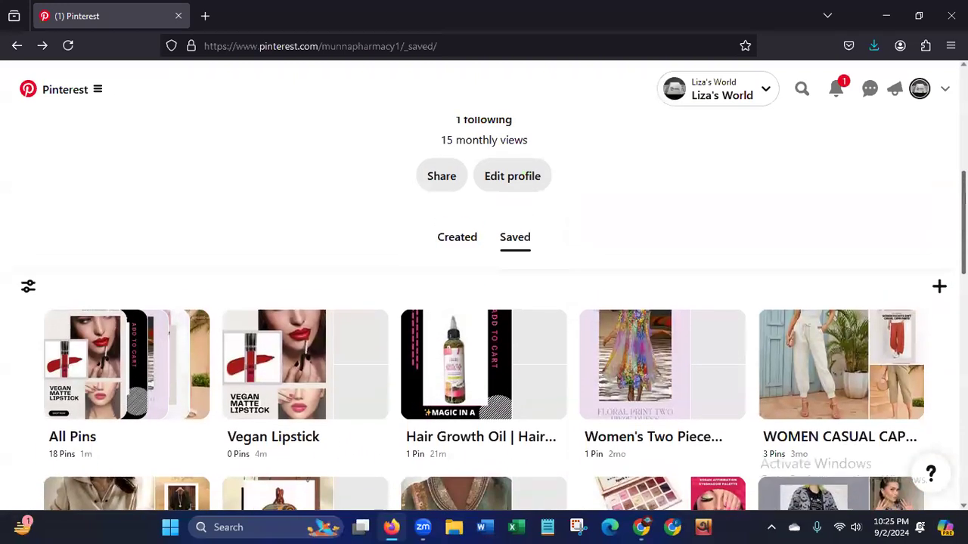
scroll(484, 314, "up", 1)
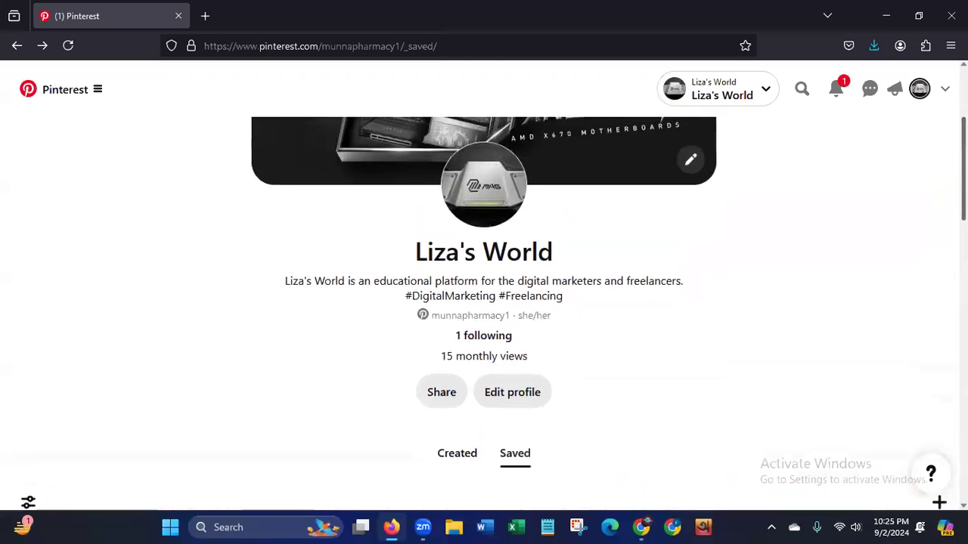
scroll(483, 314, "up", 3)
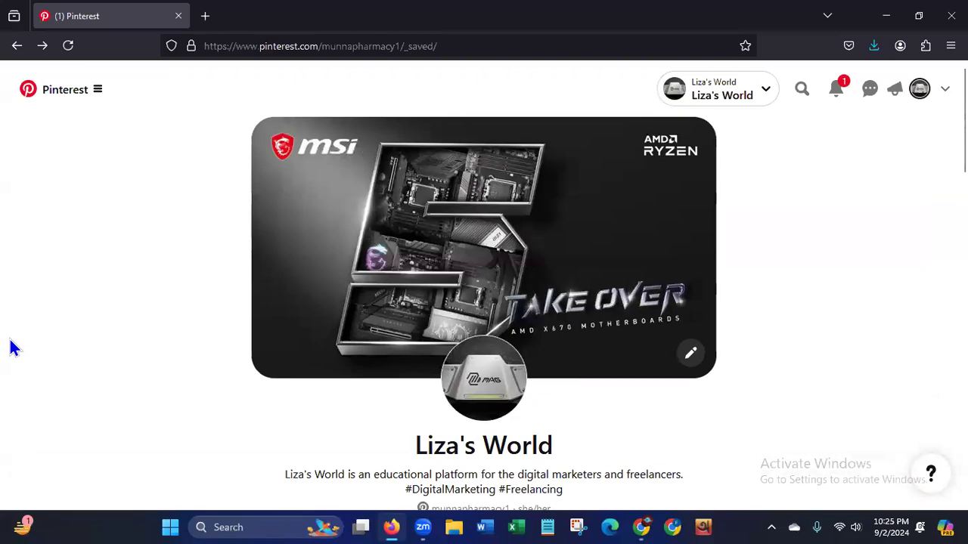
Close the browser window and refresh the Windows desktop.
left_click(953, 14)
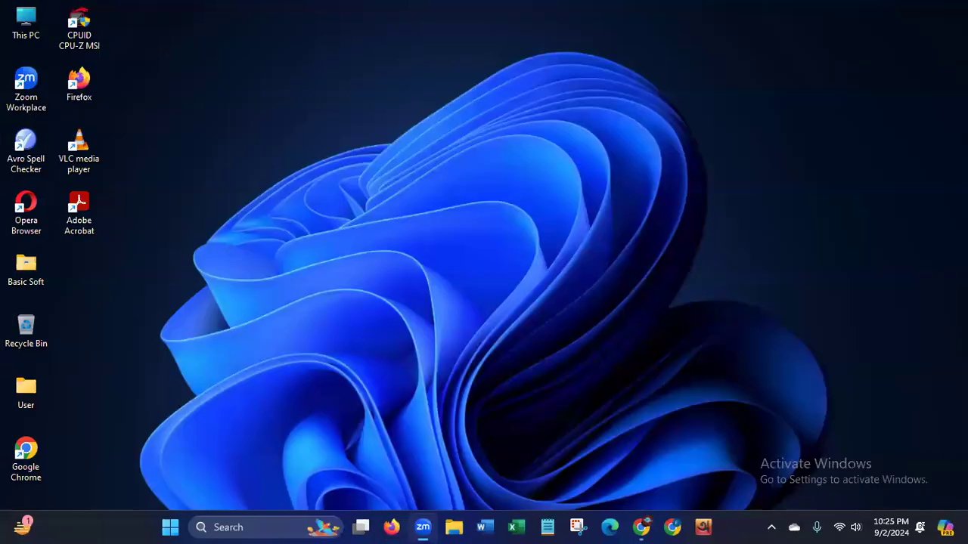
right_click(288, 191)
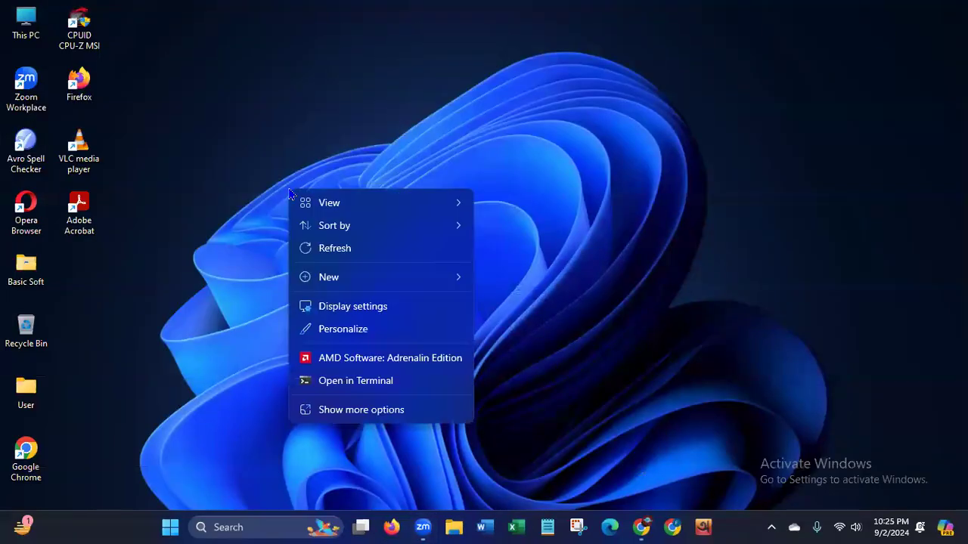
left_click(307, 252)
right_click(306, 247)
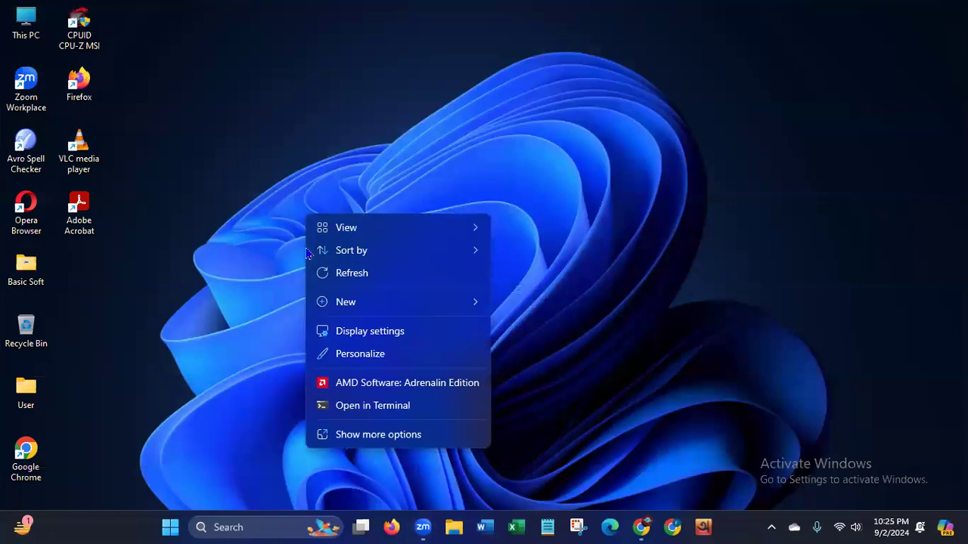
left_click(353, 280)
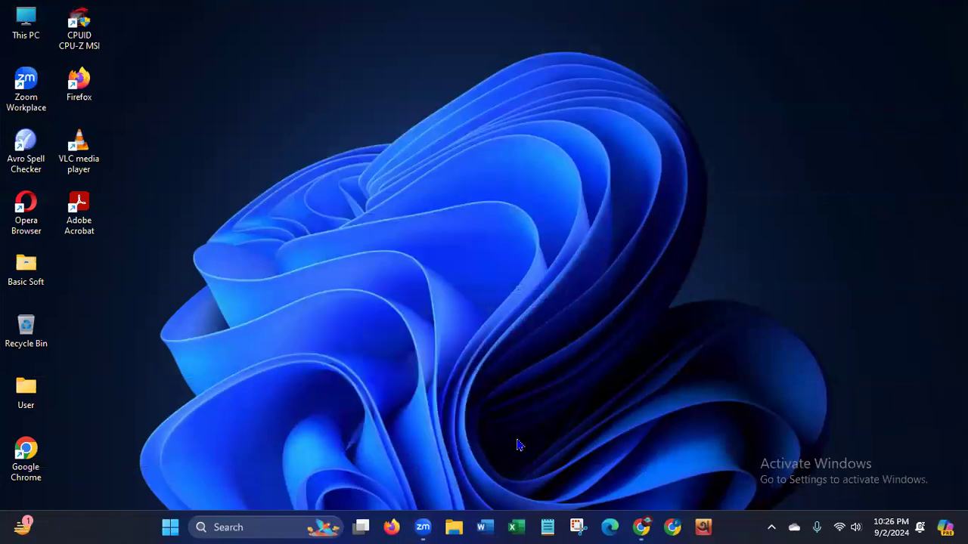